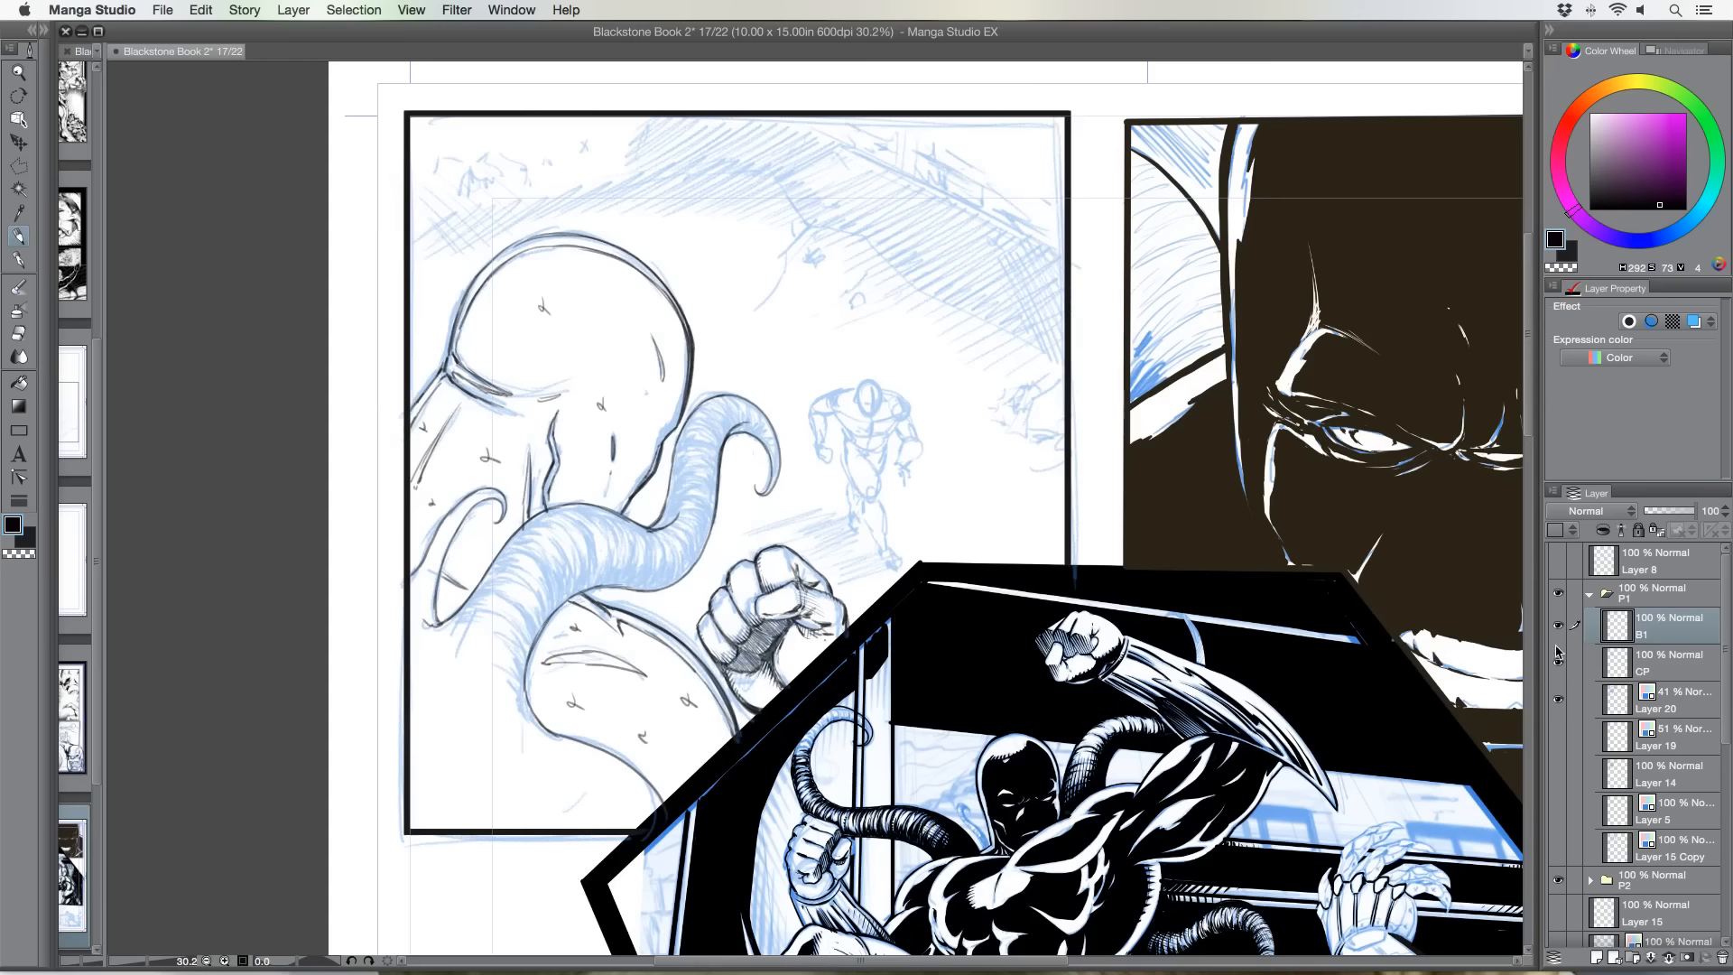
Select the CP pencil layer and turn on its blue layer color effect.
{"action": "left_click", "coordinate": [1559, 664]}
{"action": "left_click", "coordinate": [1559, 664]}
{"action": "left_click", "coordinate": [1663, 673]}
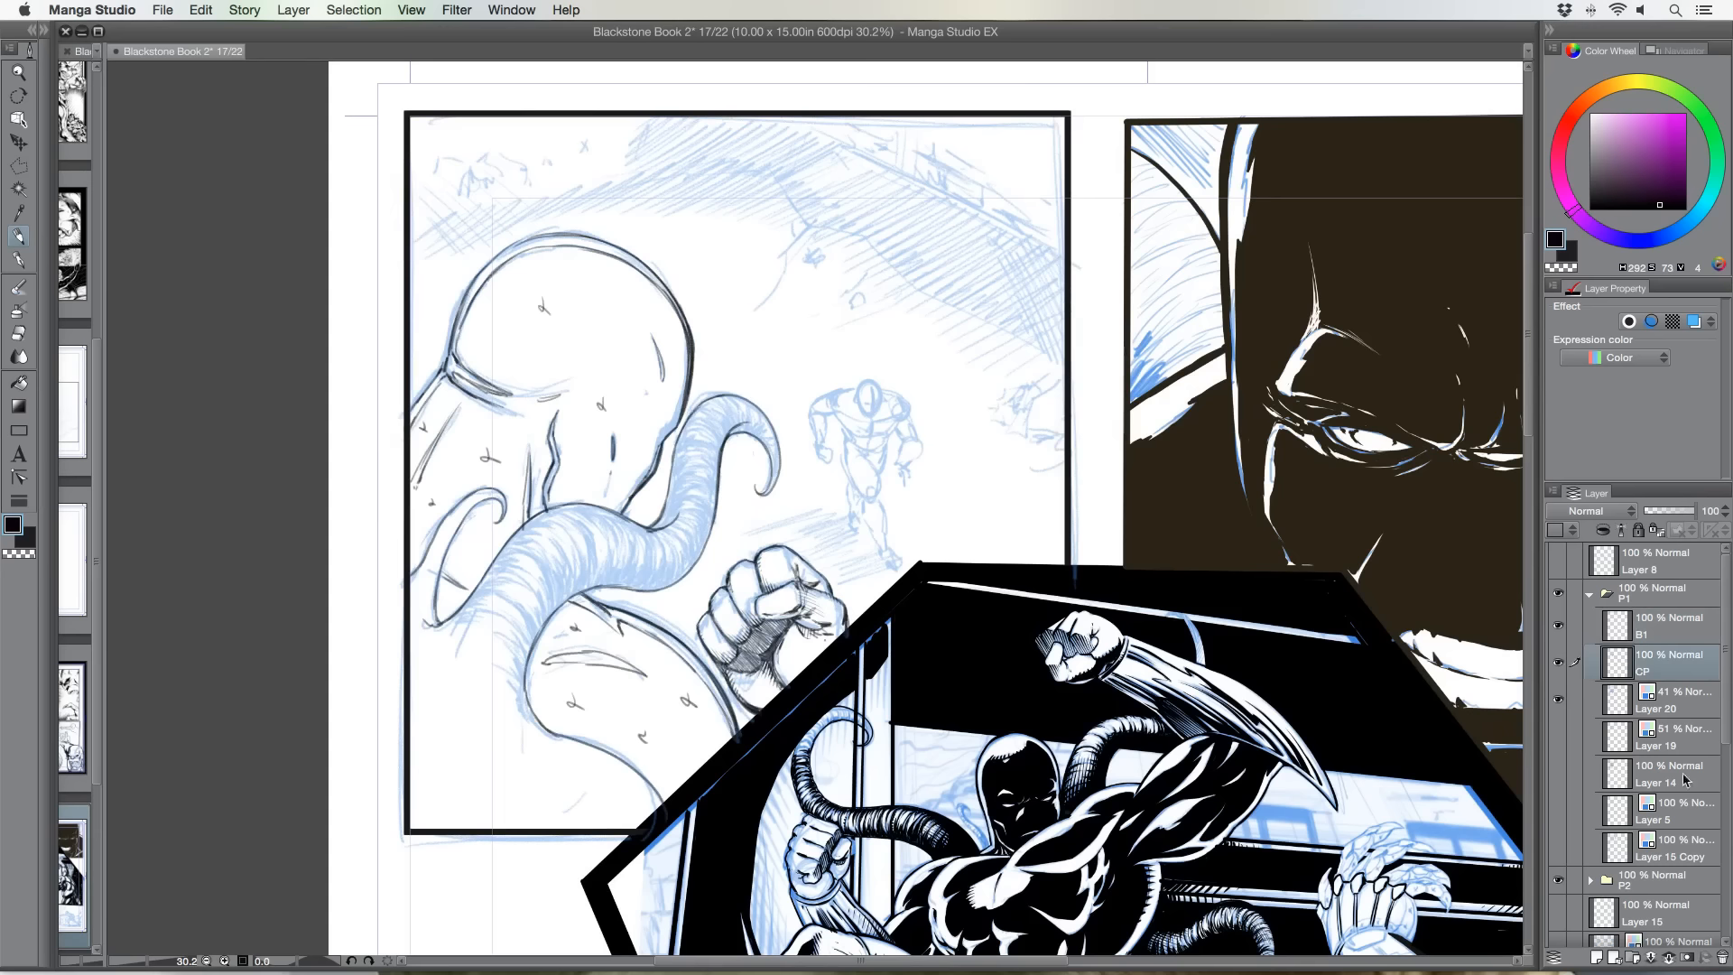
{"action": "left_click", "coordinate": [1694, 322]}
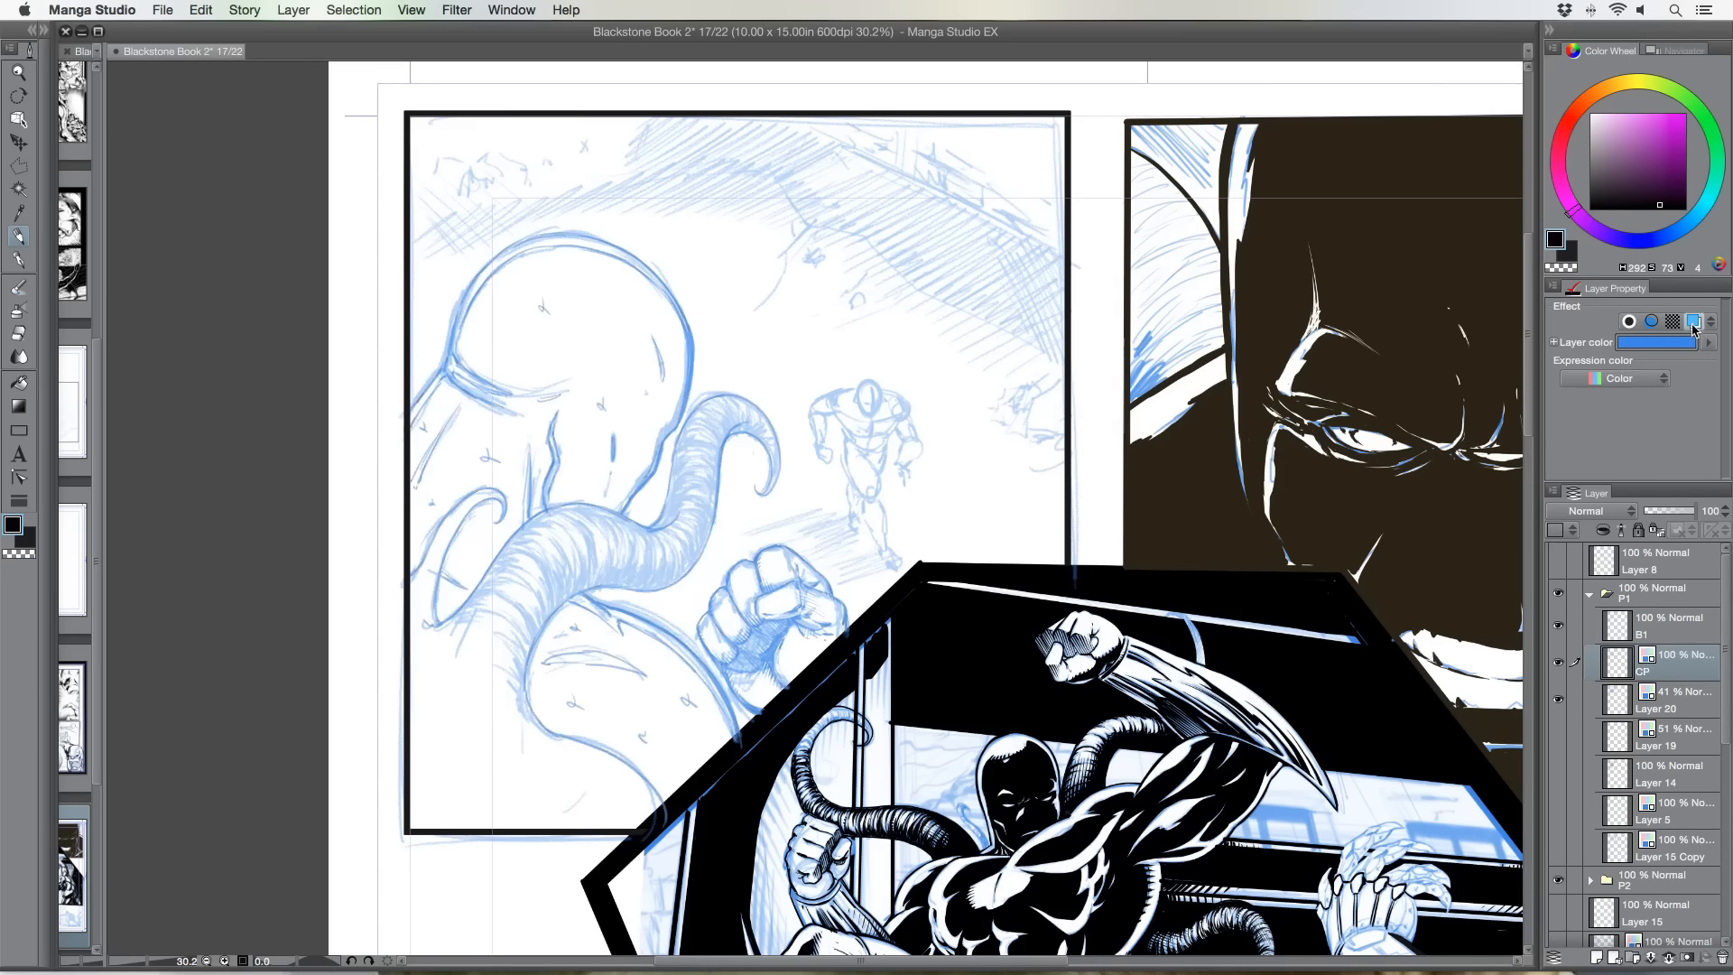
Add a new layer above the CP layer and name it Inks.
{"action": "left_click", "coordinate": [1616, 955]}
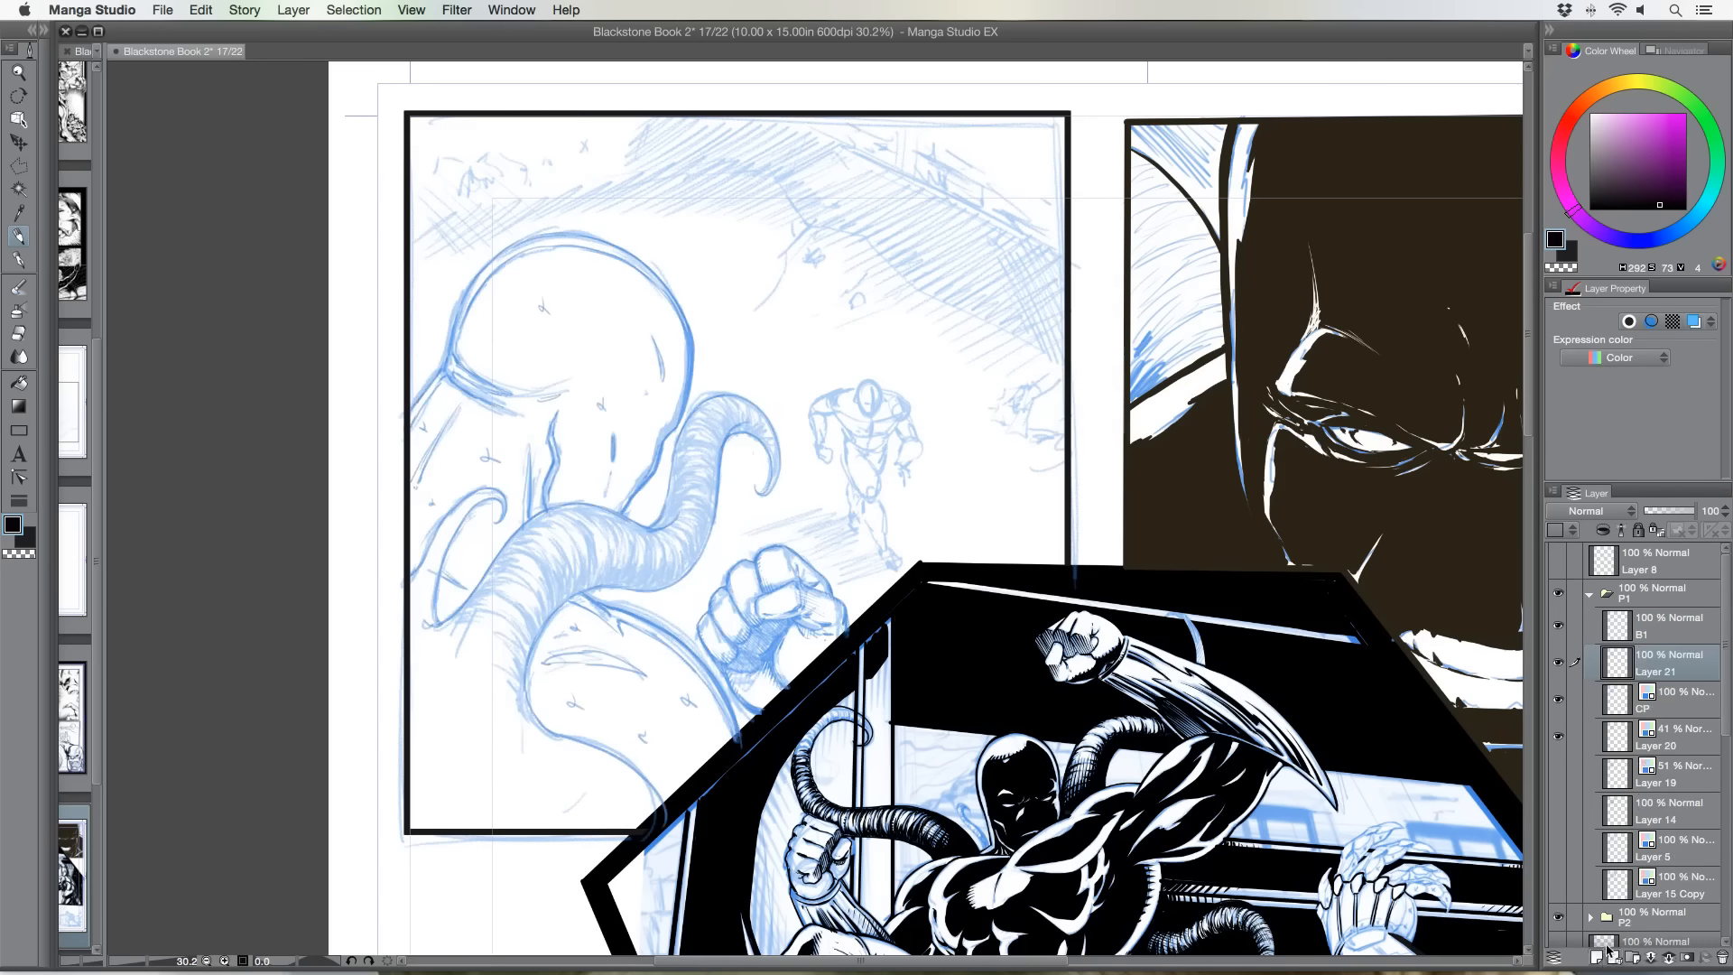
{"action": "double_click", "coordinate": [1651, 672]}
{"action": "key", "text": "BackSpace"}
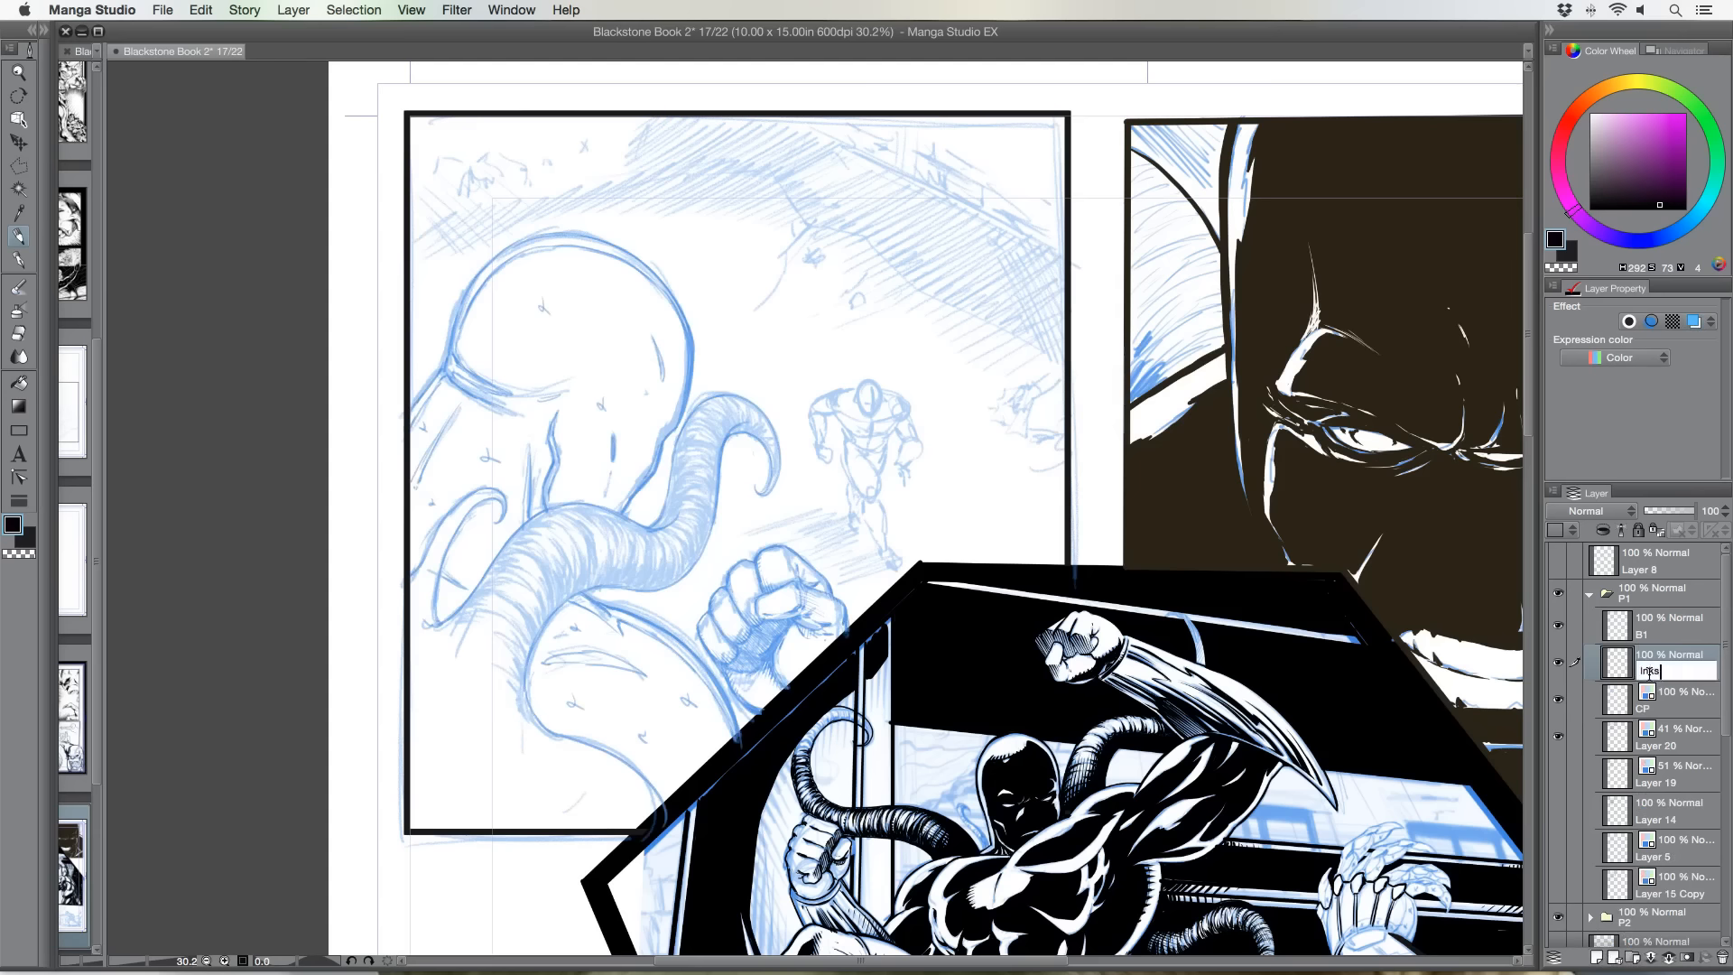
{"action": "key", "text": "Return"}
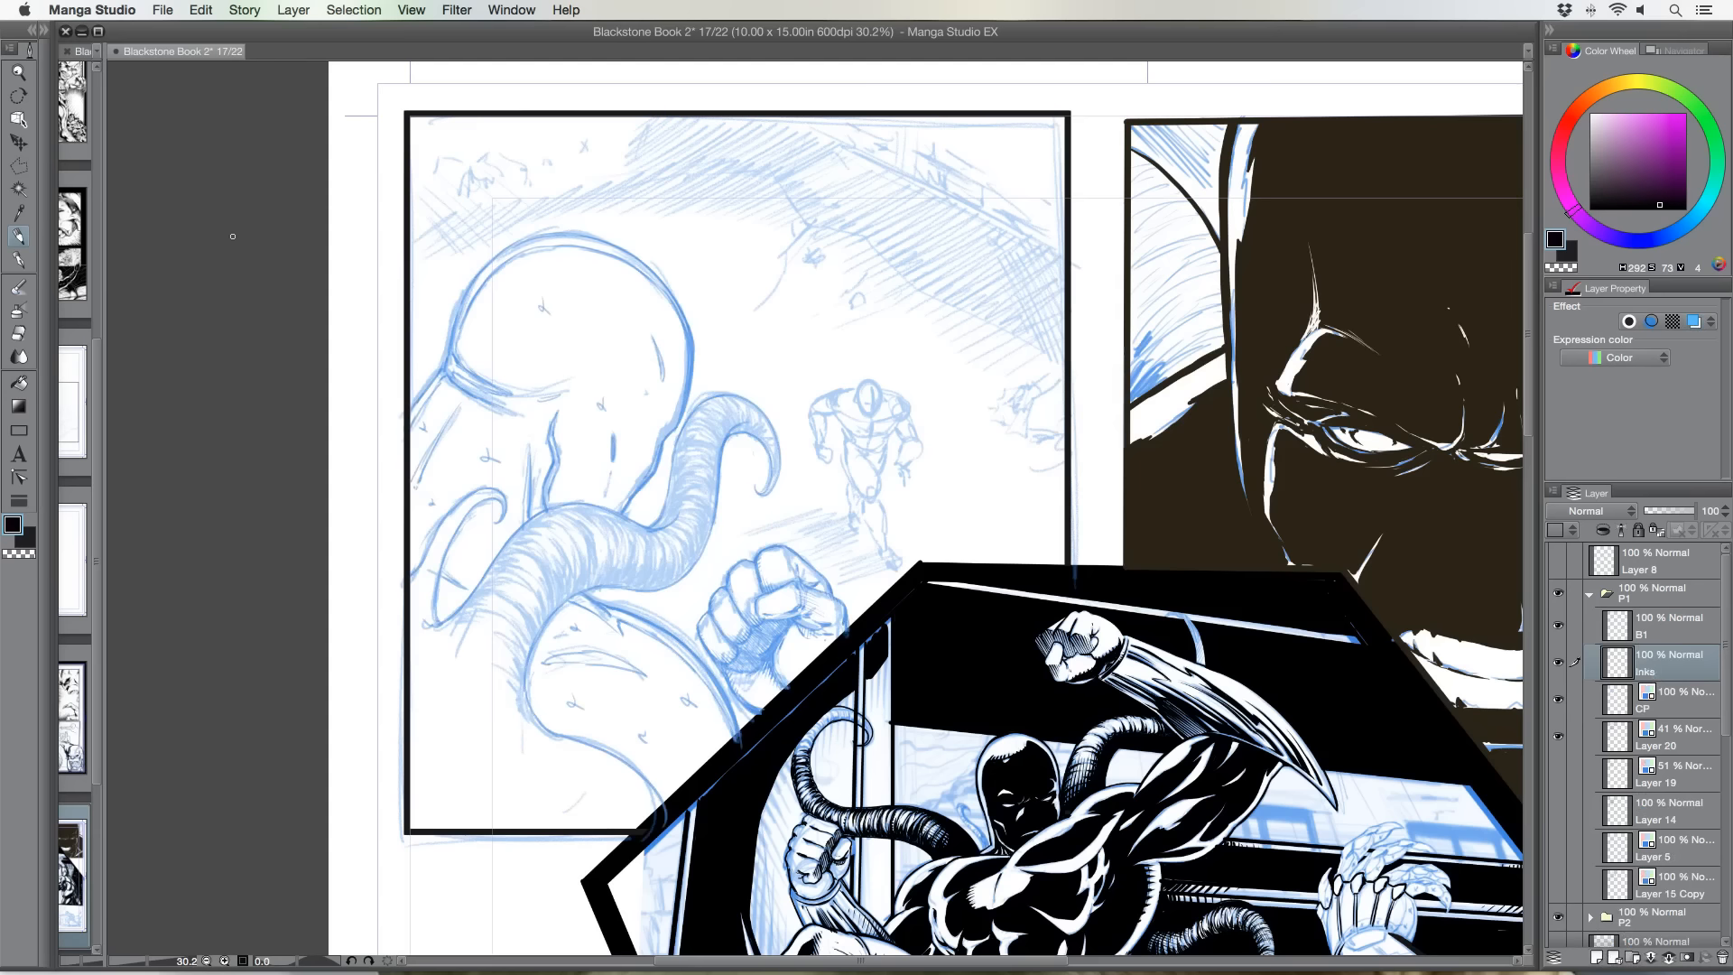
Set up the pen with the RAM - Ink Set - Detailing Brush at size 40, trying it with a test stroke.
{"action": "left_click", "coordinate": [18, 259]}
{"action": "left_click_drag", "start_coordinate": [521, 547], "coordinate": [477, 632]}
{"action": "key", "text": "super+z"}
{"action": "left_click", "coordinate": [42, 30]}
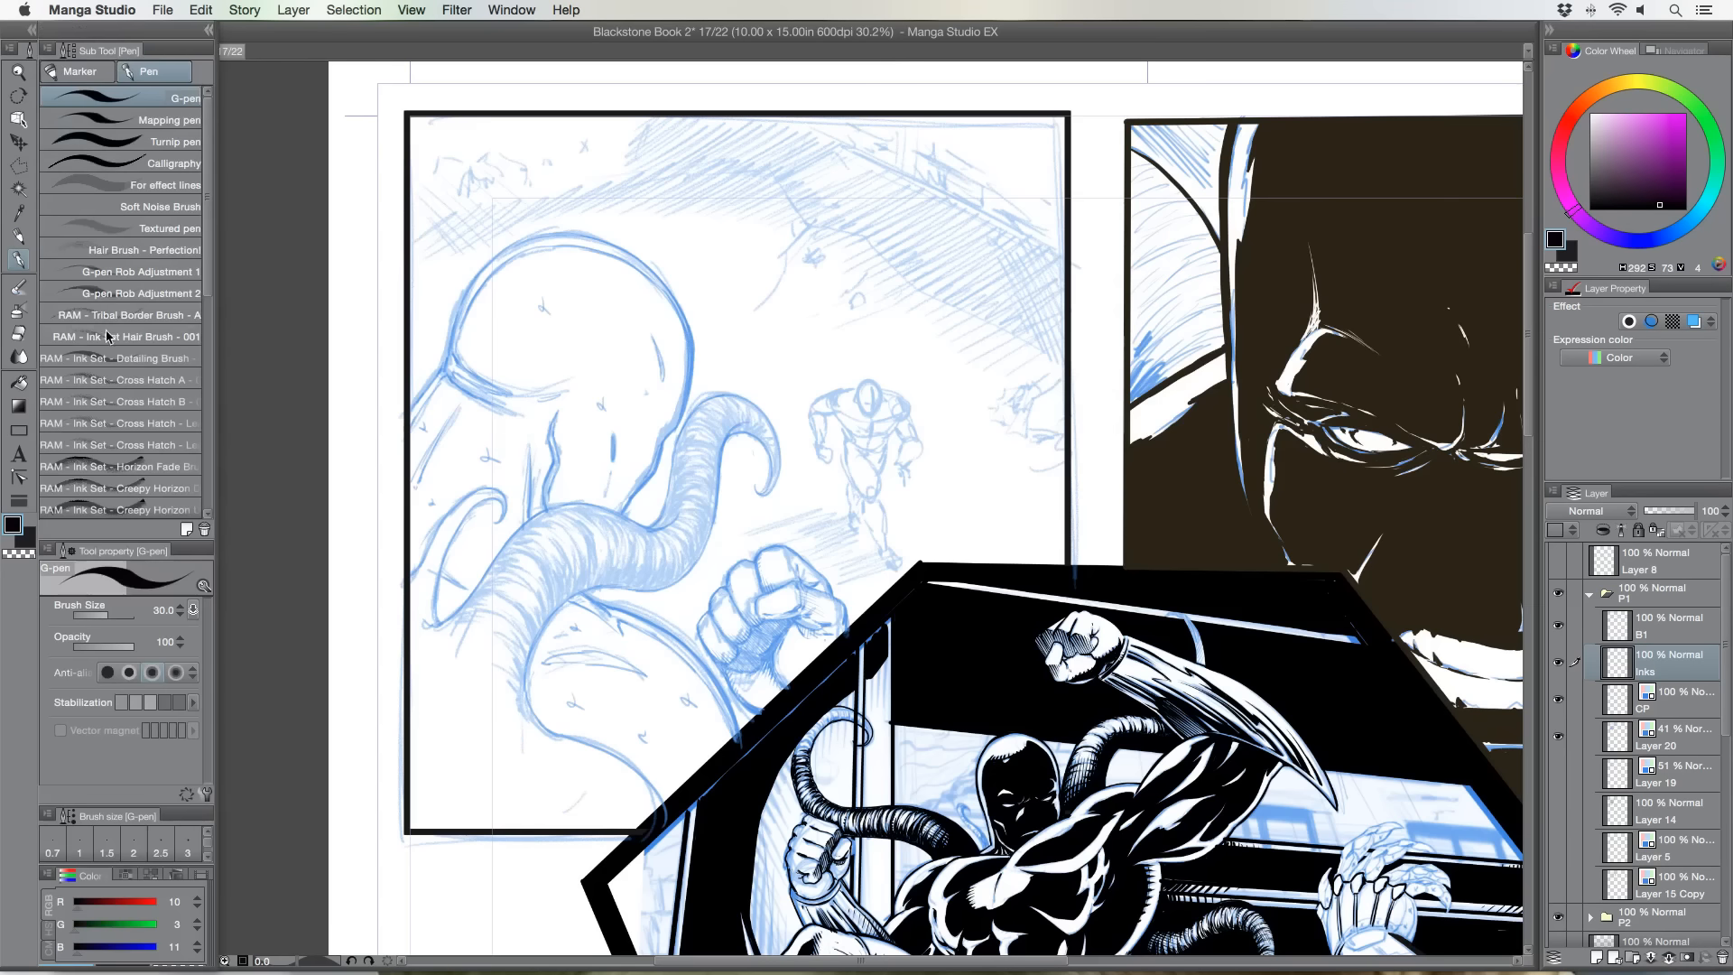
{"action": "left_click", "coordinate": [121, 357]}
{"action": "key", "text": "]"}
{"action": "left_click_drag", "start_coordinate": [518, 550], "coordinate": [456, 638]}
{"action": "key", "text": "super+z"}
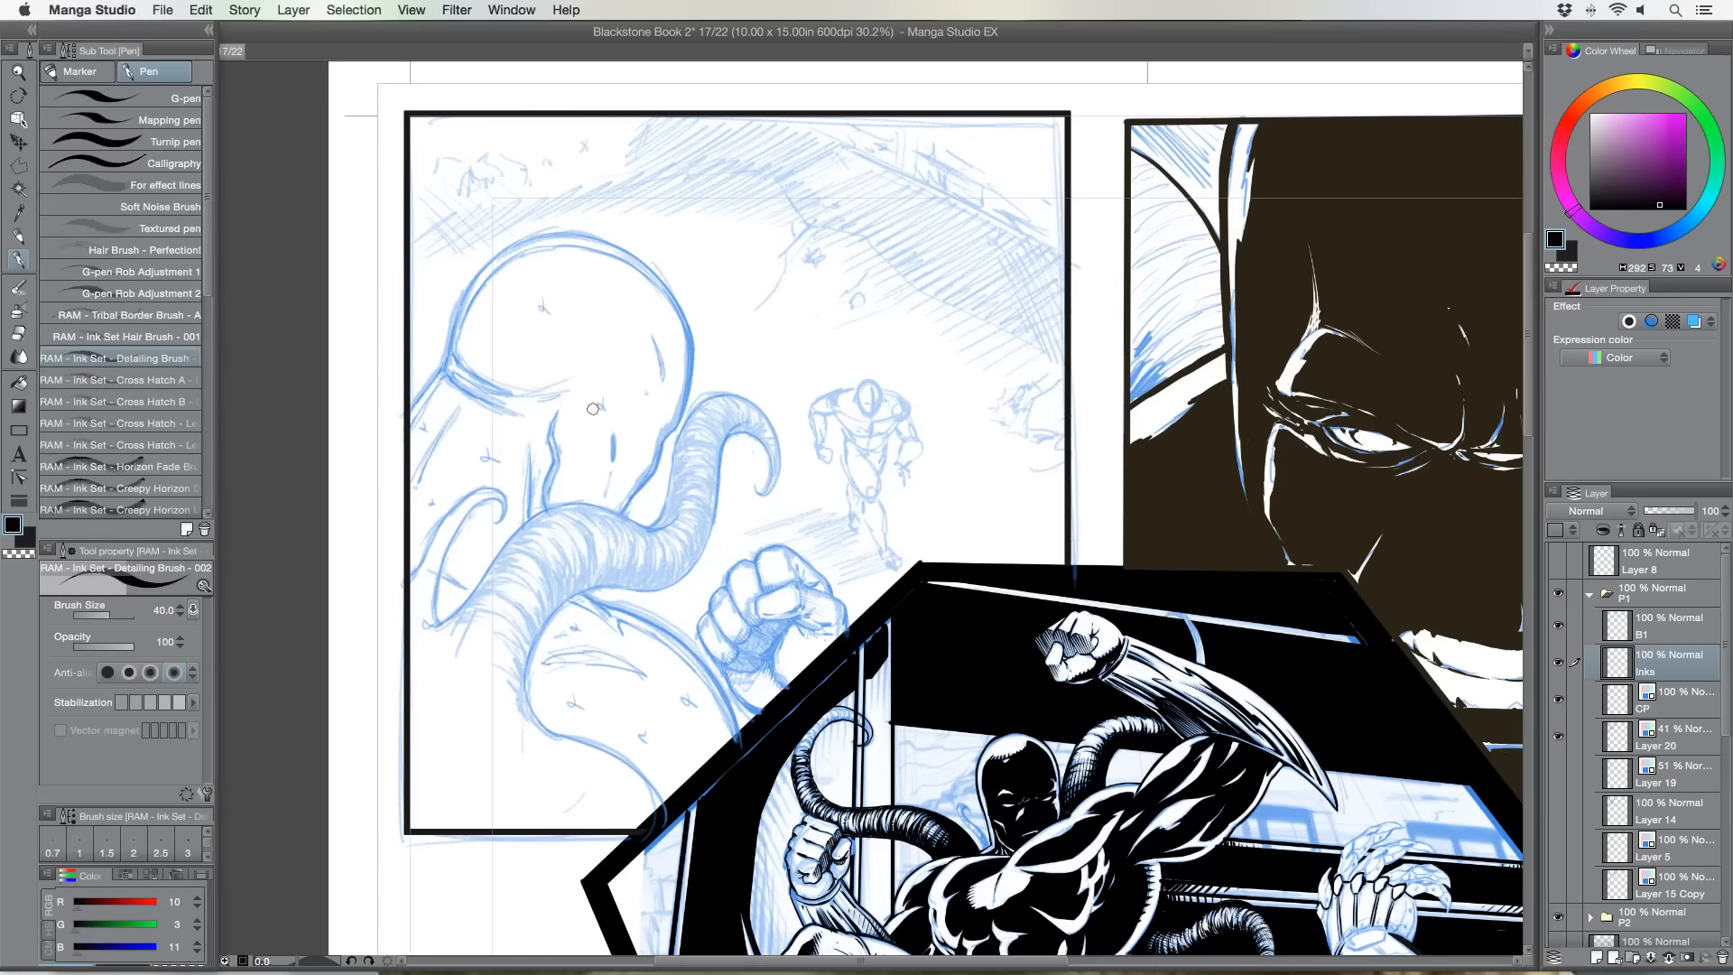
Ink the body contour below the large tentacle, and outline the small curled tentacle with the brush at size 30.
{"action": "mouse_move", "coordinate": [556, 608]}
{"action": "left_mouse_down"}
{"action": "mouse_move", "coordinate": [528, 671]}
{"action": "mouse_move", "coordinate": [537, 718]}
{"action": "mouse_move", "coordinate": [611, 753]}
{"action": "mouse_move", "coordinate": [656, 808]}
{"action": "left_mouse_up"}
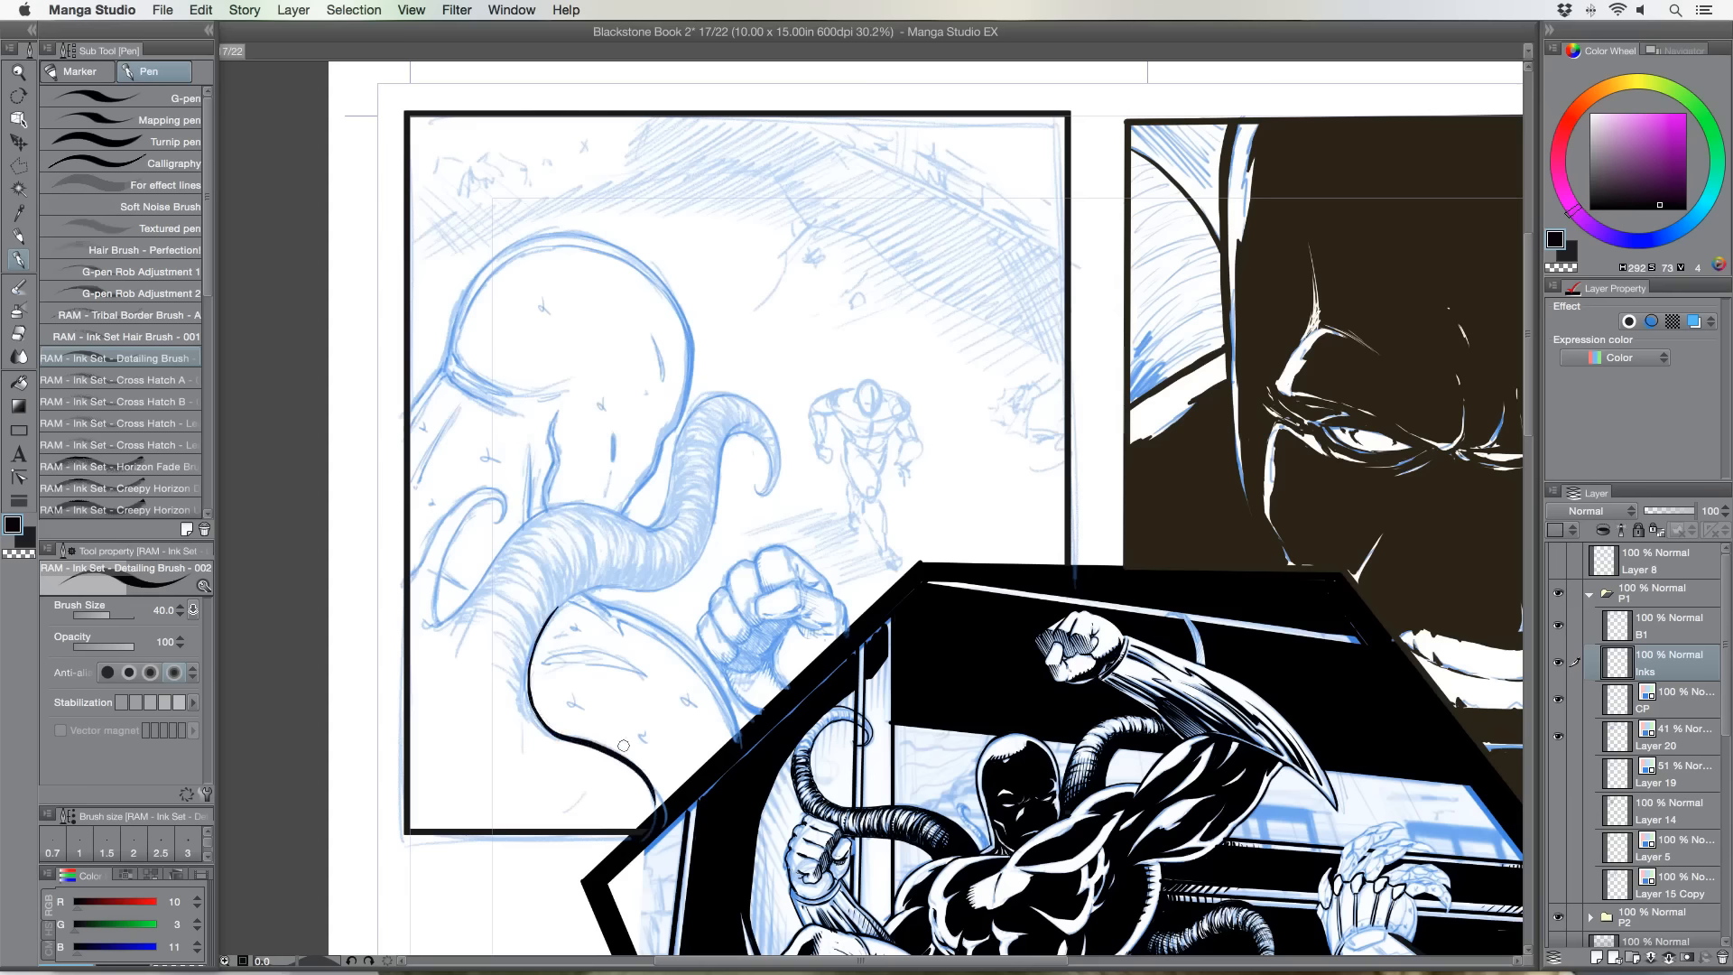
{"action": "left_click_drag", "start_coordinate": [622, 746], "coordinate": [656, 812]}
{"action": "key", "text": "bracketleft"}
{"action": "left_click_drag", "start_coordinate": [520, 524], "coordinate": [437, 624]}
{"action": "left_click_drag", "start_coordinate": [436, 620], "coordinate": [468, 511]}
{"action": "key", "text": "super+z"}
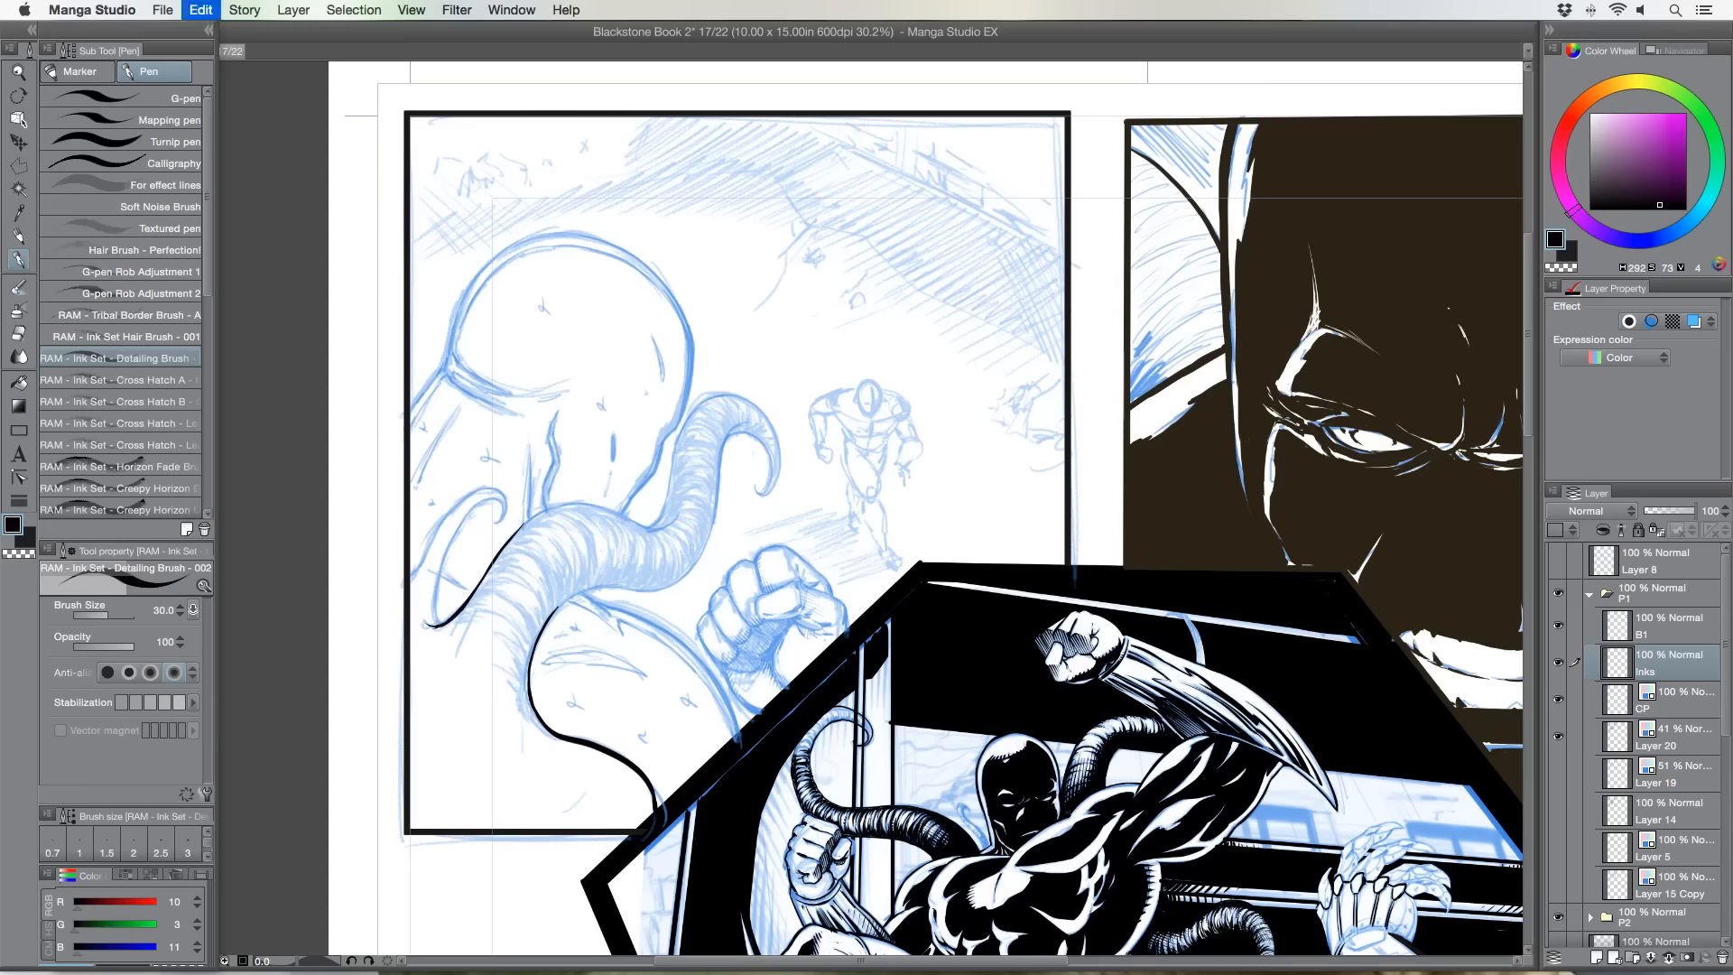
{"action": "mouse_move", "coordinate": [439, 621]}
{"action": "left_mouse_down"}
{"action": "mouse_move", "coordinate": [452, 525]}
{"action": "mouse_move", "coordinate": [493, 497]}
{"action": "mouse_move", "coordinate": [501, 520]}
{"action": "left_mouse_up"}
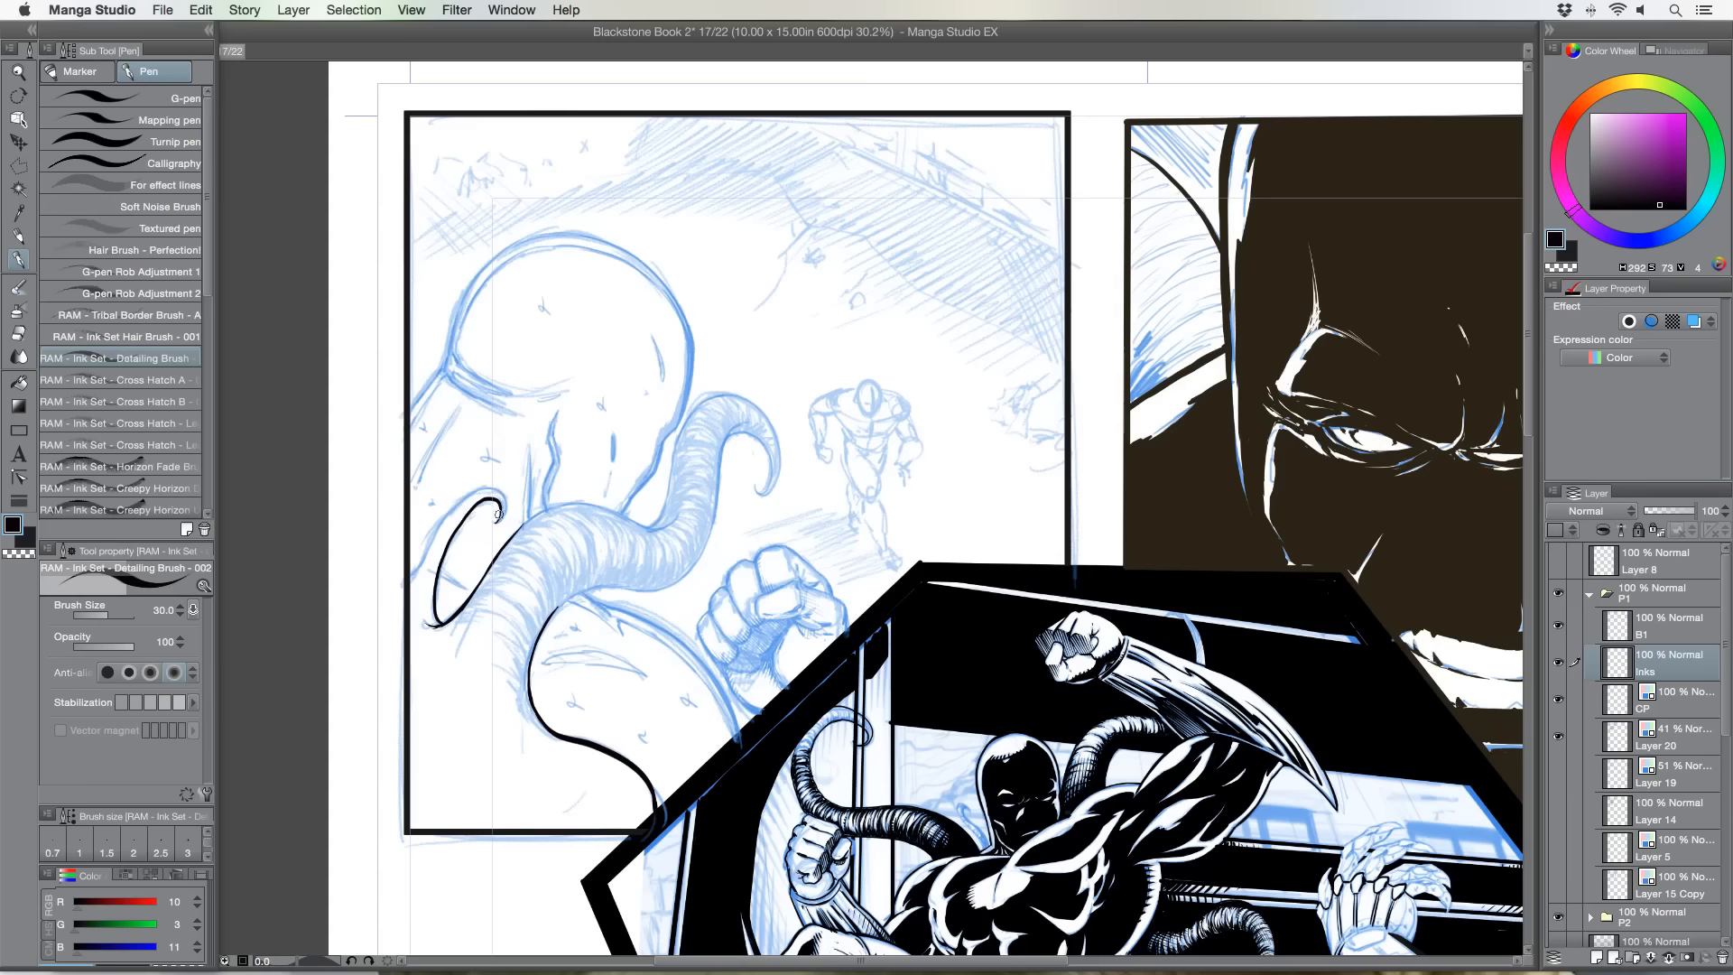
{"action": "left_click_drag", "start_coordinate": [496, 522], "coordinate": [506, 505]}
{"action": "left_click_drag", "start_coordinate": [467, 496], "coordinate": [409, 579]}
Ink the large tentacle's lower edge, its hooked tip and the upper edge behind the tip.
{"action": "mouse_move", "coordinate": [555, 609]}
{"action": "left_mouse_down"}
{"action": "mouse_move", "coordinate": [607, 563]}
{"action": "mouse_move", "coordinate": [555, 609]}
{"action": "mouse_move", "coordinate": [682, 574]}
{"action": "mouse_move", "coordinate": [733, 435]}
{"action": "left_mouse_up"}
{"action": "key", "text": "super+z"}
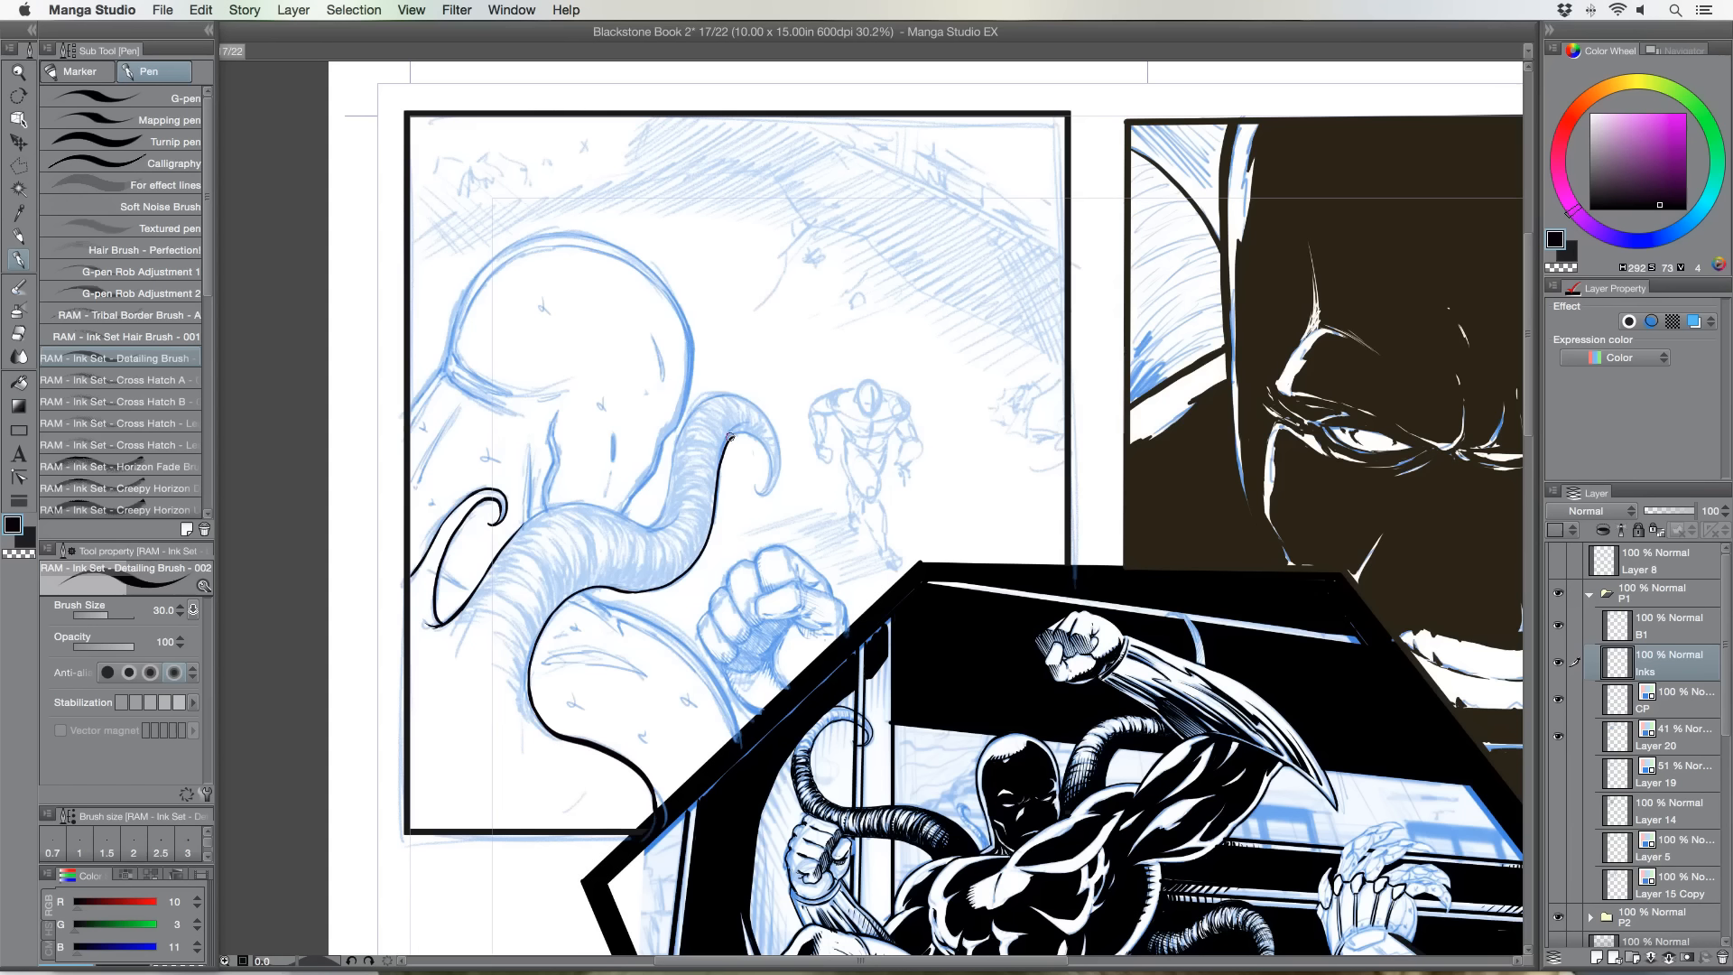
{"action": "mouse_move", "coordinate": [743, 433]}
{"action": "left_mouse_down"}
{"action": "mouse_move", "coordinate": [765, 449]}
{"action": "mouse_move", "coordinate": [761, 488]}
{"action": "mouse_move", "coordinate": [774, 441]}
{"action": "mouse_move", "coordinate": [745, 403]}
{"action": "mouse_move", "coordinate": [682, 437]}
{"action": "mouse_move", "coordinate": [644, 525]}
{"action": "left_mouse_up"}
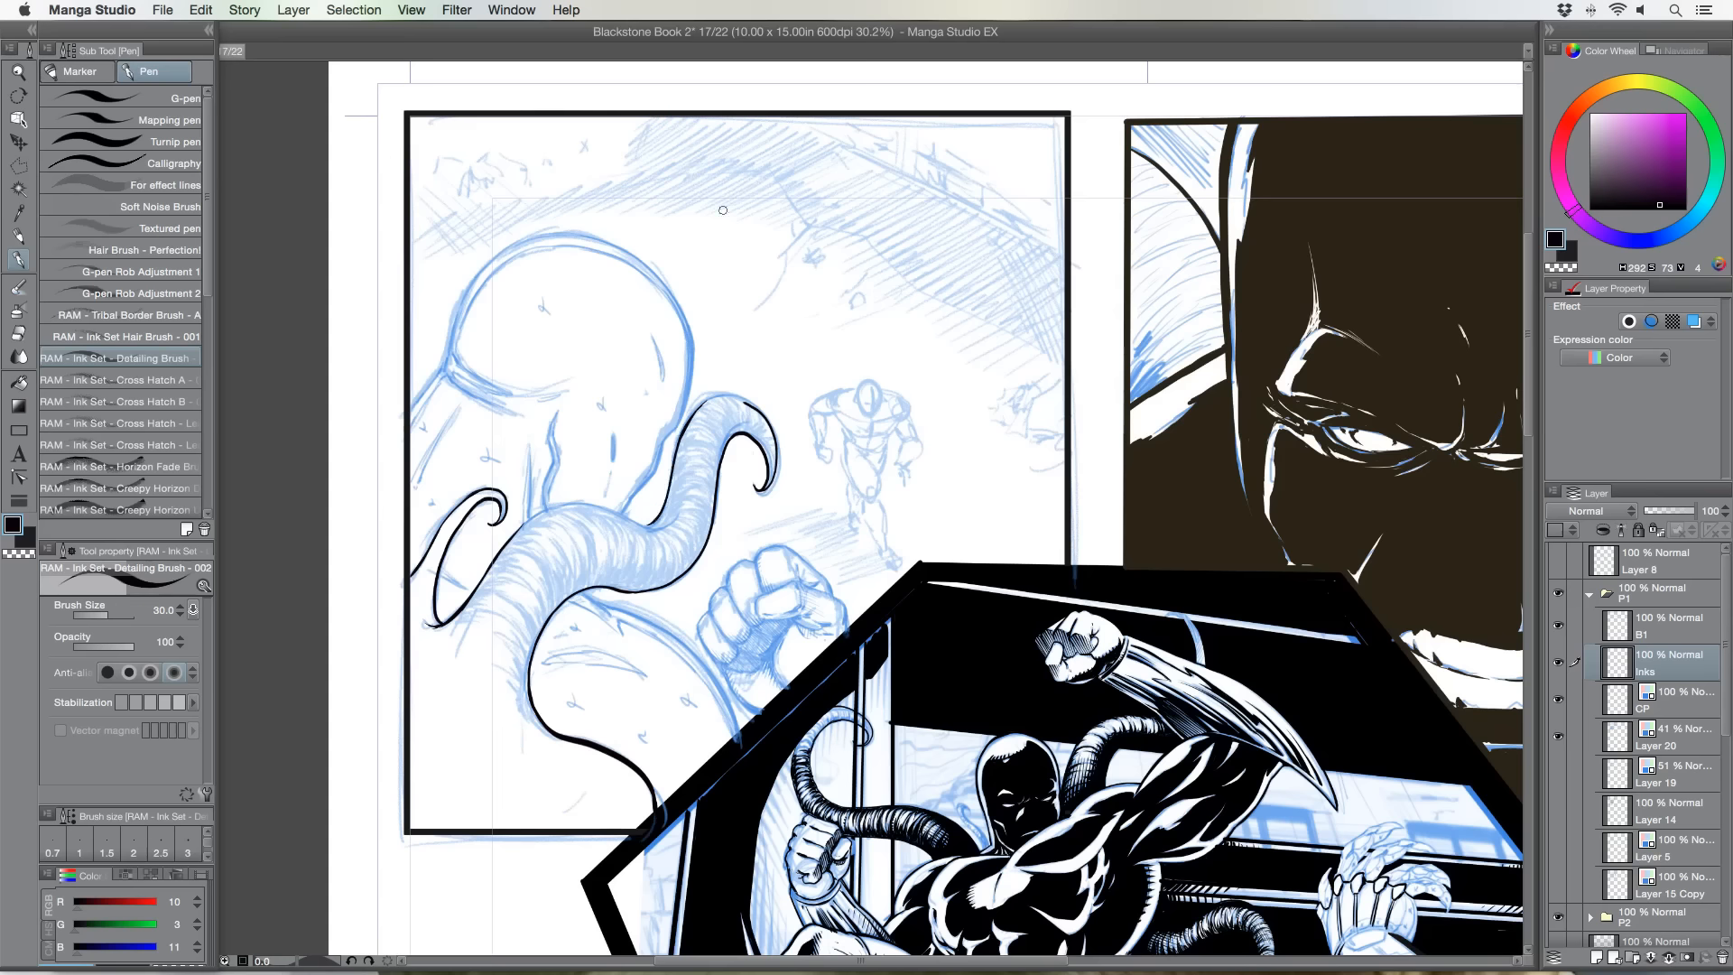
Ink the large tentacle's upper contour near its base and work on the outer edge of its tip at brush size 25.
{"action": "left_click_drag", "start_coordinate": [484, 535], "coordinate": [766, 264]}
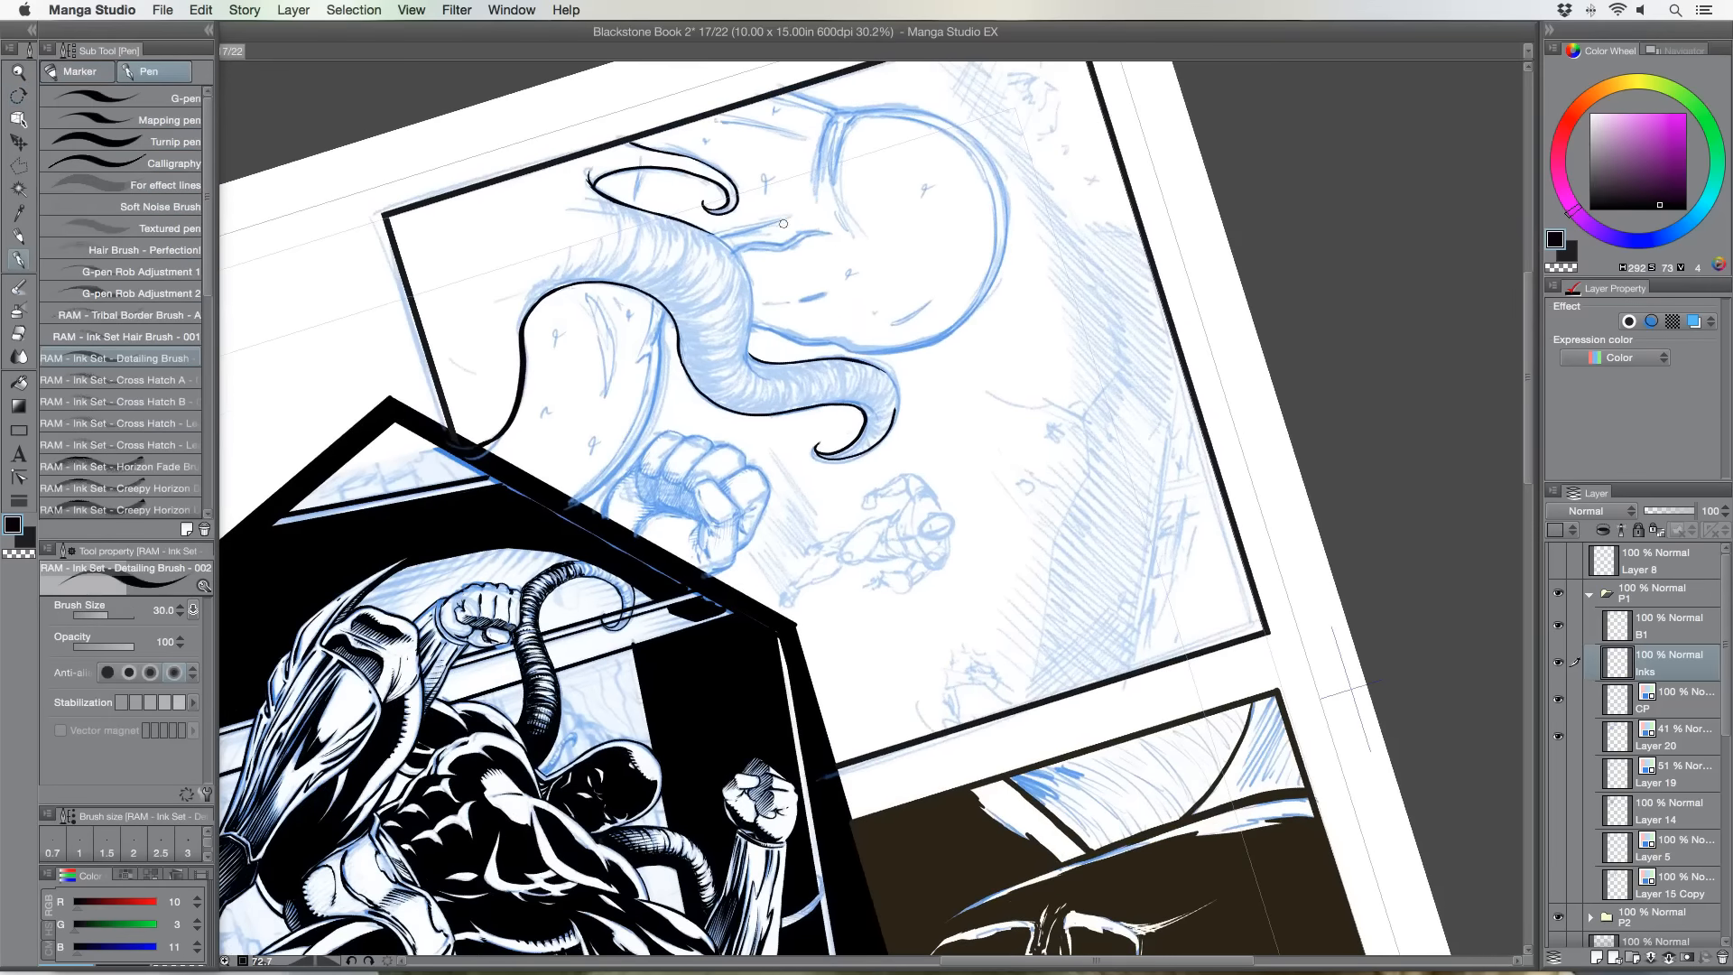
{"action": "left_click", "coordinate": [19, 72]}
{"action": "left_click", "coordinate": [731, 289]}
{"action": "left_click_drag", "start_coordinate": [710, 420], "coordinate": [637, 544]}
{"action": "left_click", "coordinate": [20, 260]}
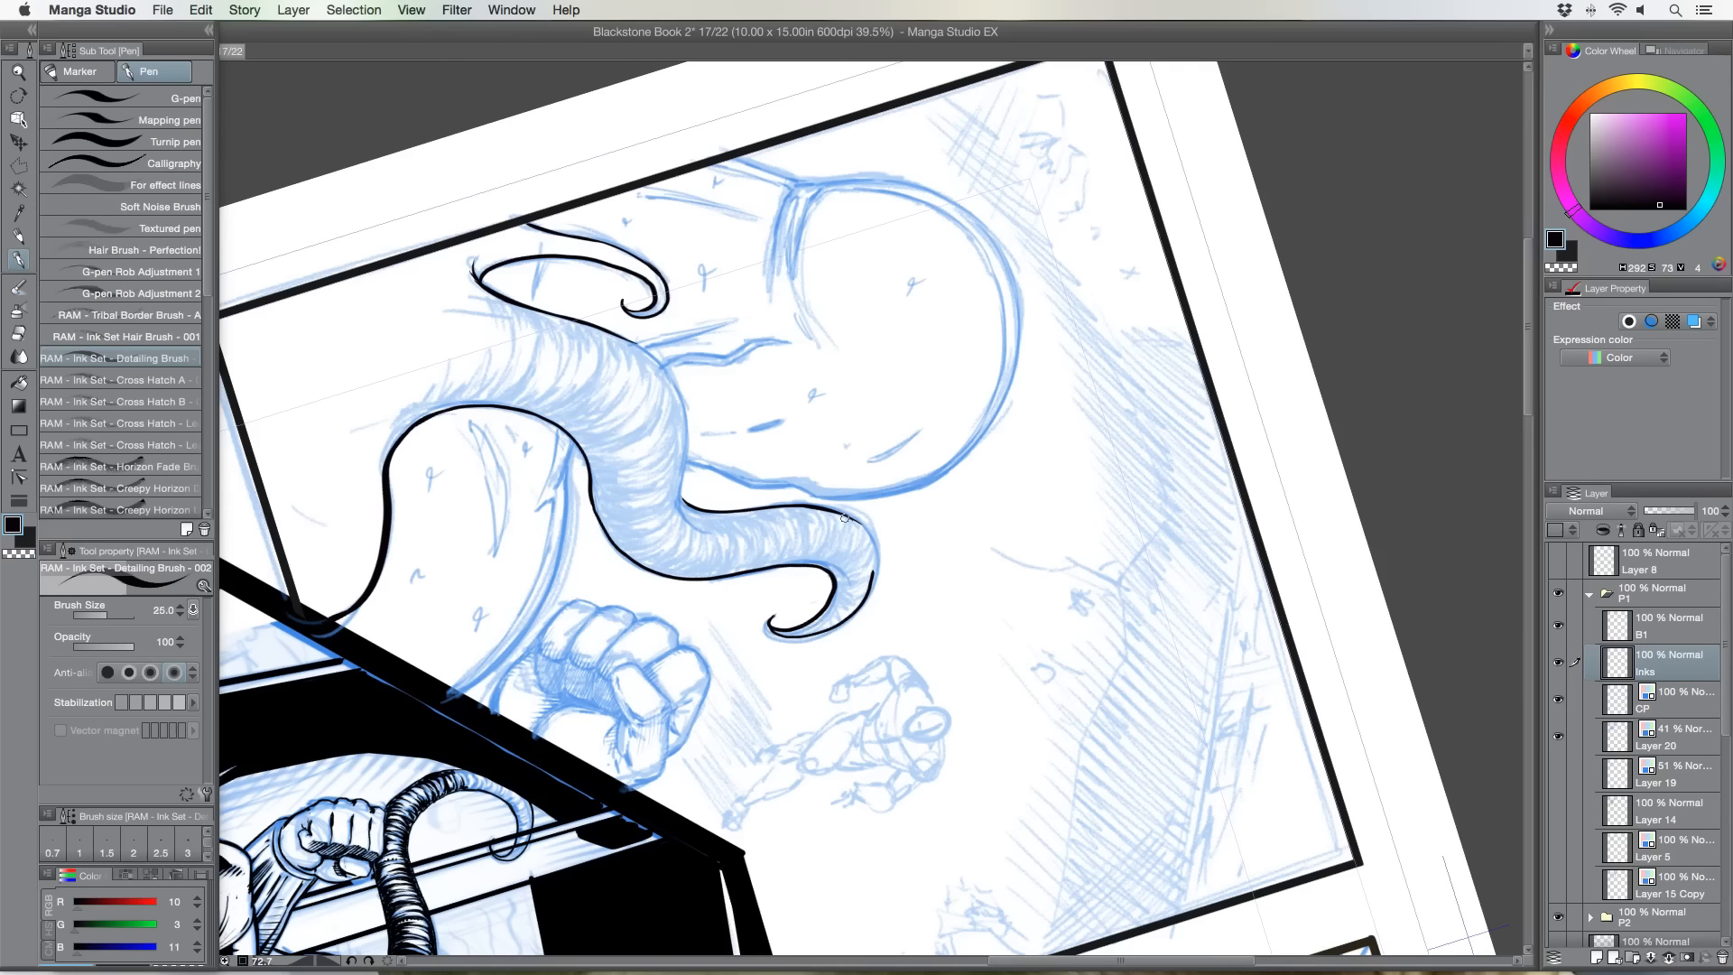
{"action": "mouse_move", "coordinate": [855, 521]}
{"action": "left_mouse_down"}
{"action": "mouse_move", "coordinate": [874, 548]}
{"action": "mouse_move", "coordinate": [858, 605]}
{"action": "left_mouse_up"}
{"action": "mouse_move", "coordinate": [843, 524]}
{"action": "left_mouse_down"}
{"action": "mouse_move", "coordinate": [871, 552]}
{"action": "mouse_move", "coordinate": [865, 591]}
{"action": "left_mouse_up"}
Close the outer edge of the large tentacle's curled tip and ink the remaining upper contour around the bend.
{"action": "key", "text": "shift+space"}
{"action": "left_click_drag", "start_coordinate": [413, 552], "coordinate": [577, 316]}
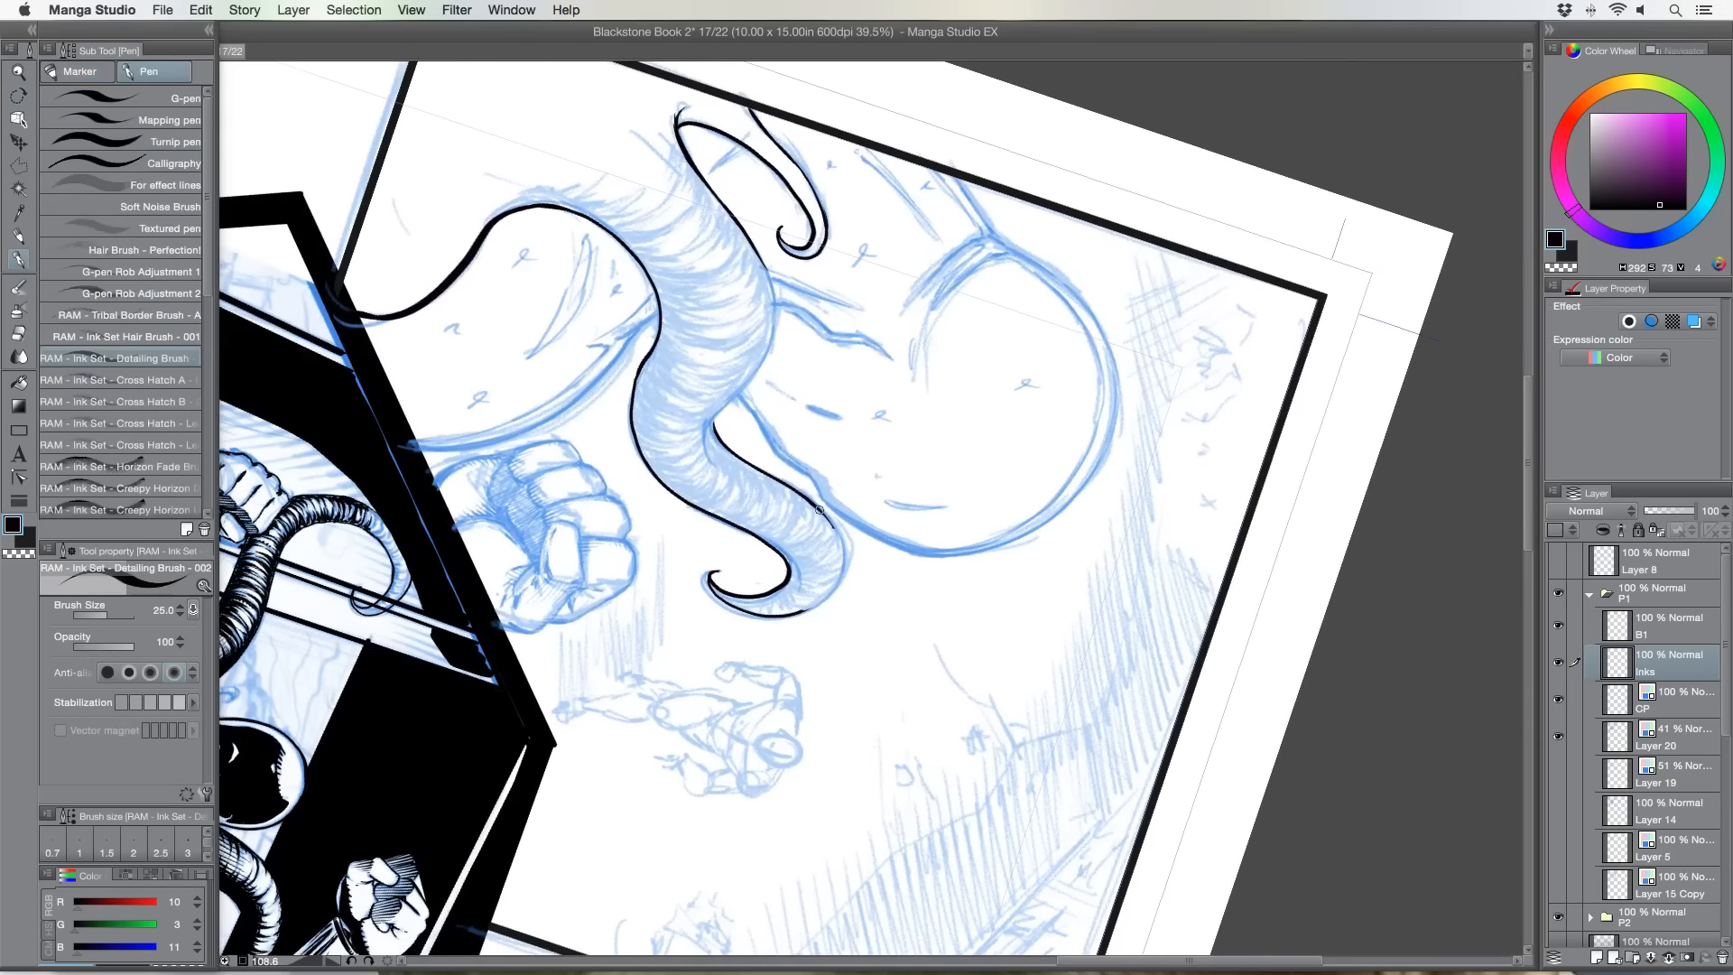
{"action": "mouse_move", "coordinate": [818, 510]}
{"action": "left_mouse_down"}
{"action": "mouse_move", "coordinate": [846, 558]}
{"action": "mouse_move", "coordinate": [833, 587]}
{"action": "left_mouse_up"}
{"action": "left_click_drag", "start_coordinate": [828, 590], "coordinate": [803, 610]}
{"action": "mouse_move", "coordinate": [757, 253]}
{"action": "left_mouse_down"}
{"action": "mouse_move", "coordinate": [767, 347]}
{"action": "mouse_move", "coordinate": [719, 411]}
{"action": "left_mouse_up"}
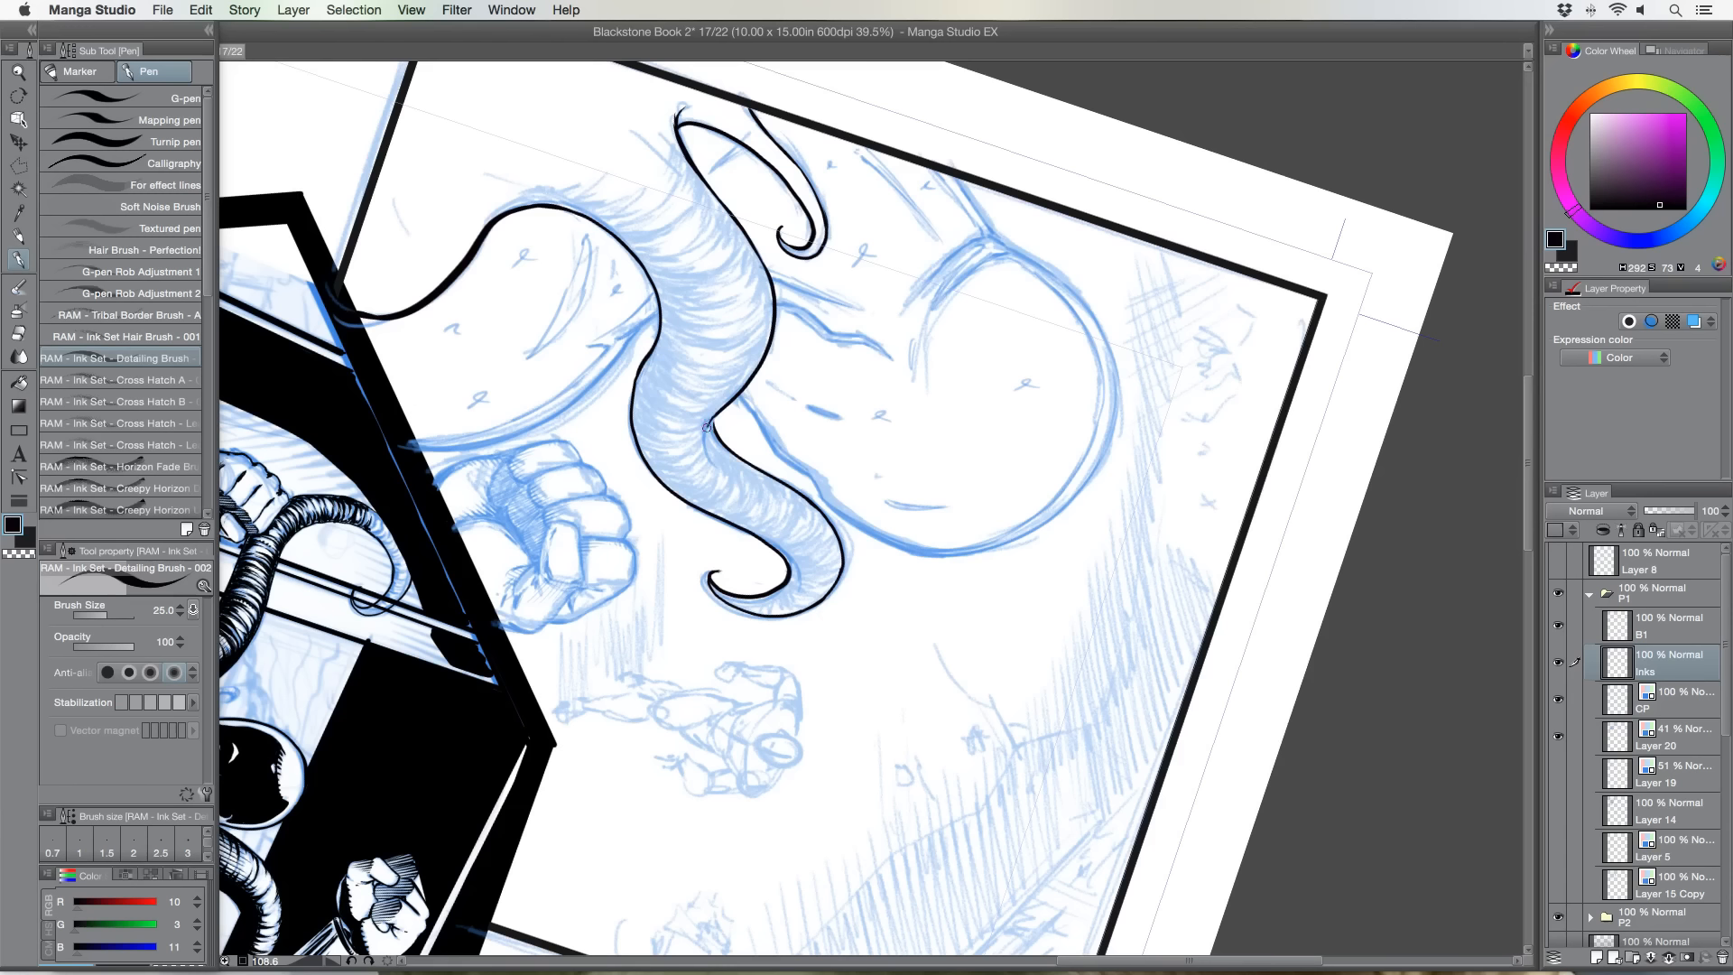
{"action": "left_click_drag", "start_coordinate": [701, 458], "coordinate": [712, 421]}
Hatch the first curved shadow lines across the tentacle where it crosses the shoulder, using brush size 30.
{"action": "key", "text": "r"}
{"action": "left_click_drag", "start_coordinate": [461, 531], "coordinate": [891, 740]}
{"action": "key", "text": "p"}
{"action": "scroll", "coordinate": [675, 518], "scroll_direction": "down", "scroll_amount": 5}
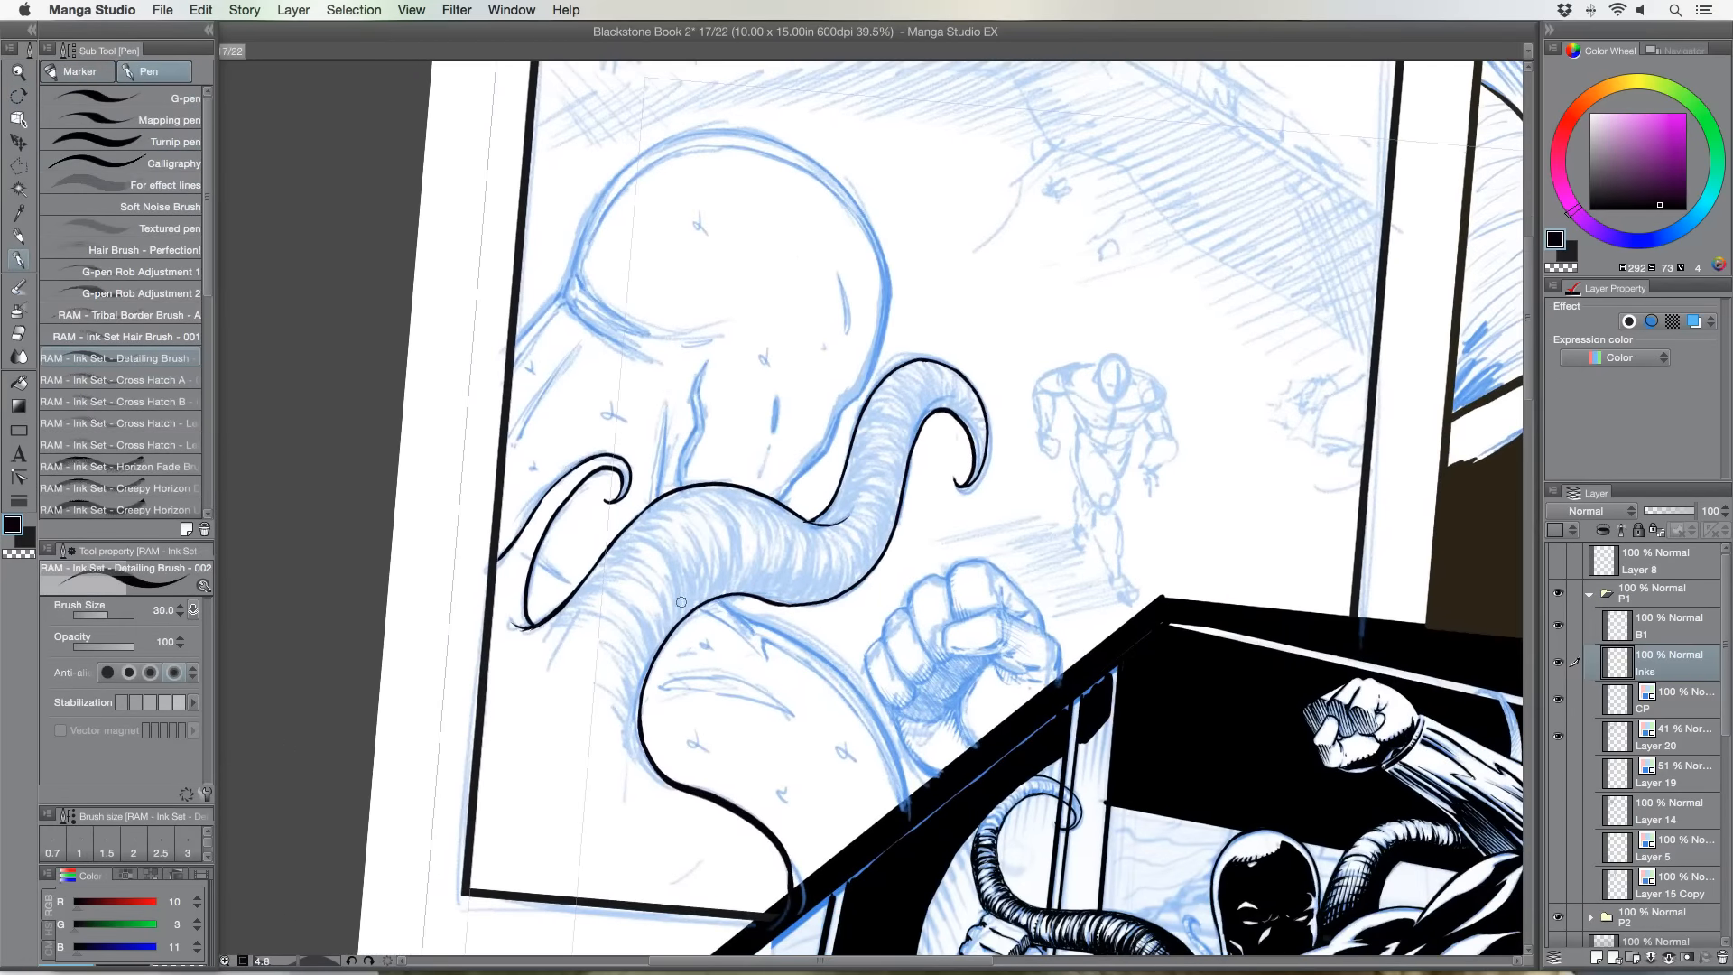
{"action": "mouse_move", "coordinate": [682, 602]}
{"action": "left_mouse_down"}
{"action": "mouse_move", "coordinate": [672, 561]}
{"action": "mouse_move", "coordinate": [684, 611]}
{"action": "mouse_move", "coordinate": [681, 565]}
{"action": "mouse_move", "coordinate": [689, 605]}
{"action": "mouse_move", "coordinate": [693, 574]}
{"action": "mouse_move", "coordinate": [699, 598]}
{"action": "mouse_move", "coordinate": [702, 570]}
{"action": "mouse_move", "coordinate": [705, 584]}
{"action": "mouse_move", "coordinate": [695, 533]}
{"action": "left_mouse_up"}
{"action": "mouse_move", "coordinate": [718, 587]}
{"action": "left_mouse_down"}
{"action": "mouse_move", "coordinate": [712, 528]}
{"action": "mouse_move", "coordinate": [722, 584]}
{"action": "mouse_move", "coordinate": [723, 521]}
{"action": "mouse_move", "coordinate": [728, 579]}
{"action": "mouse_move", "coordinate": [733, 519]}
{"action": "left_mouse_up"}
{"action": "left_click_drag", "start_coordinate": [737, 582], "coordinate": [731, 520]}
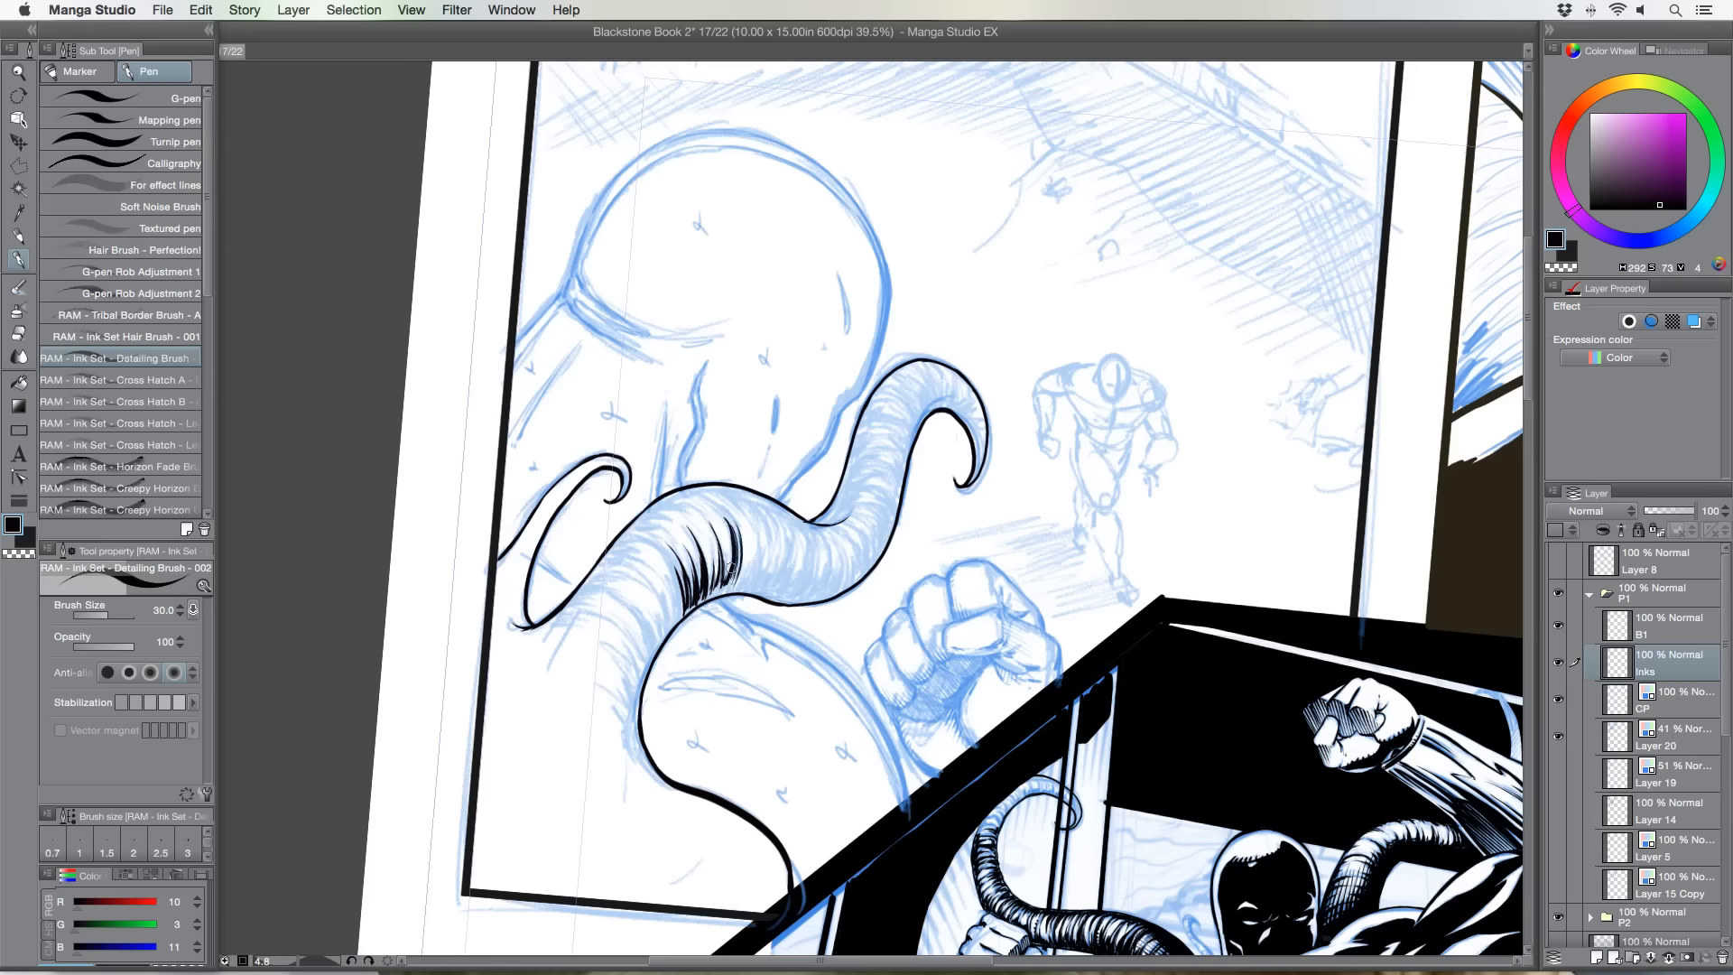
Continue the curved hatching along the tentacle's underside up to the start of its upward bend.
{"action": "left_click_drag", "start_coordinate": [738, 581], "coordinate": [754, 525]}
{"action": "left_click_drag", "start_coordinate": [757, 574], "coordinate": [759, 531]}
{"action": "left_click_drag", "start_coordinate": [763, 578], "coordinate": [772, 527]}
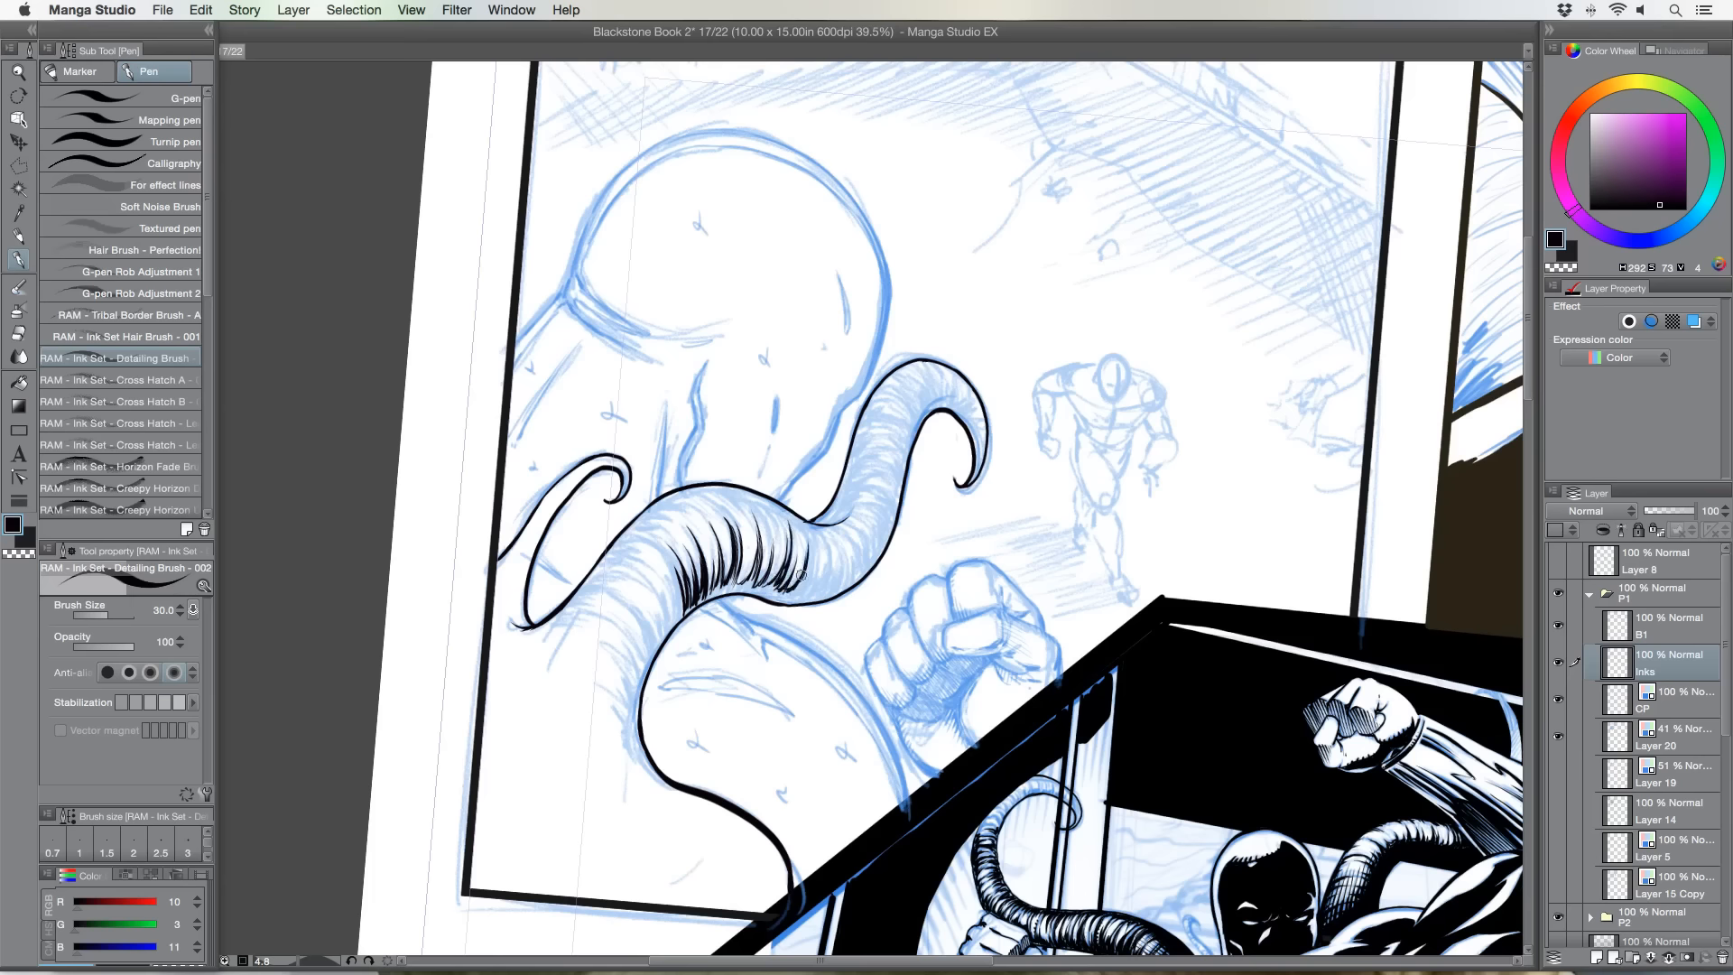
{"action": "left_click_drag", "start_coordinate": [802, 528], "coordinate": [806, 576]}
{"action": "mouse_move", "coordinate": [817, 533]}
{"action": "left_mouse_down"}
{"action": "mouse_move", "coordinate": [820, 591]}
{"action": "mouse_move", "coordinate": [849, 585]}
{"action": "left_mouse_up"}
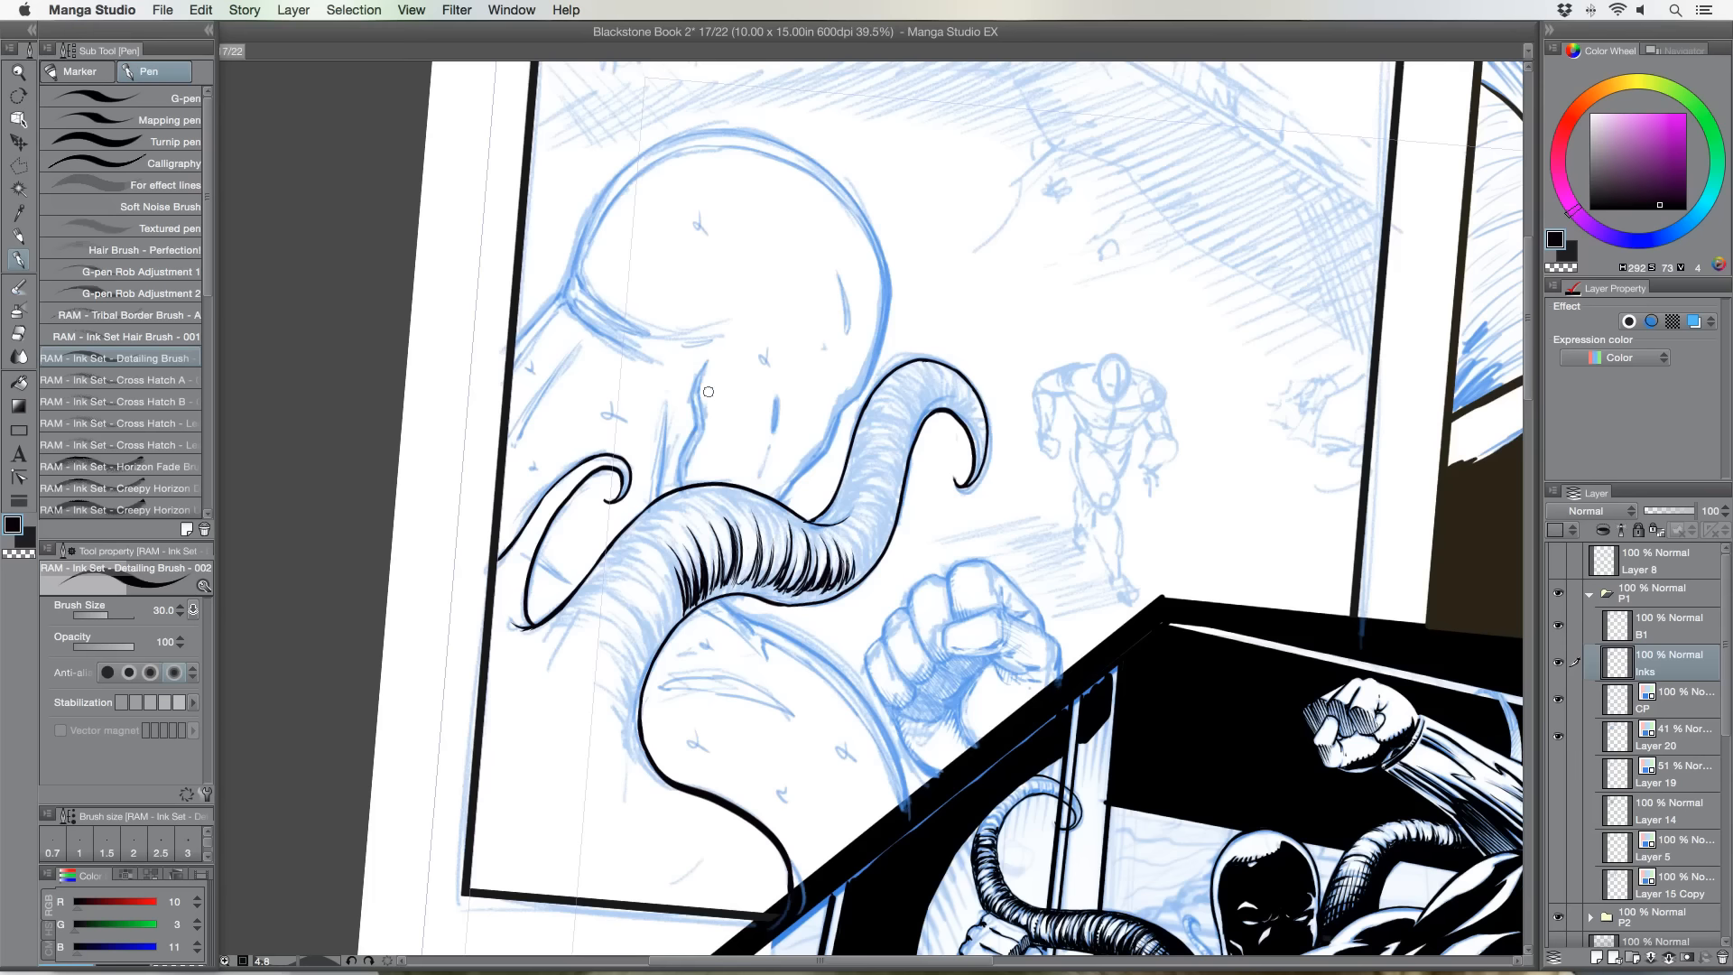
{"action": "mouse_move", "coordinate": [860, 576]}
{"action": "left_mouse_down"}
{"action": "mouse_move", "coordinate": [865, 523]}
{"action": "mouse_move", "coordinate": [875, 539]}
{"action": "left_mouse_up"}
Hatch the tentacle's upper edge over the middle section and thicken the shadow lines between both edges.
{"action": "mouse_move", "coordinate": [681, 612]}
{"action": "left_mouse_down"}
{"action": "mouse_move", "coordinate": [662, 571]}
{"action": "mouse_move", "coordinate": [674, 614]}
{"action": "mouse_move", "coordinate": [651, 541]}
{"action": "left_mouse_up"}
{"action": "mouse_move", "coordinate": [676, 573]}
{"action": "left_mouse_down"}
{"action": "mouse_move", "coordinate": [634, 538]}
{"action": "mouse_move", "coordinate": [664, 539]}
{"action": "mouse_move", "coordinate": [672, 511]}
{"action": "mouse_move", "coordinate": [697, 529]}
{"action": "mouse_move", "coordinate": [711, 504]}
{"action": "mouse_move", "coordinate": [755, 521]}
{"action": "mouse_move", "coordinate": [768, 507]}
{"action": "mouse_move", "coordinate": [787, 536]}
{"action": "mouse_move", "coordinate": [833, 541]}
{"action": "left_mouse_up"}
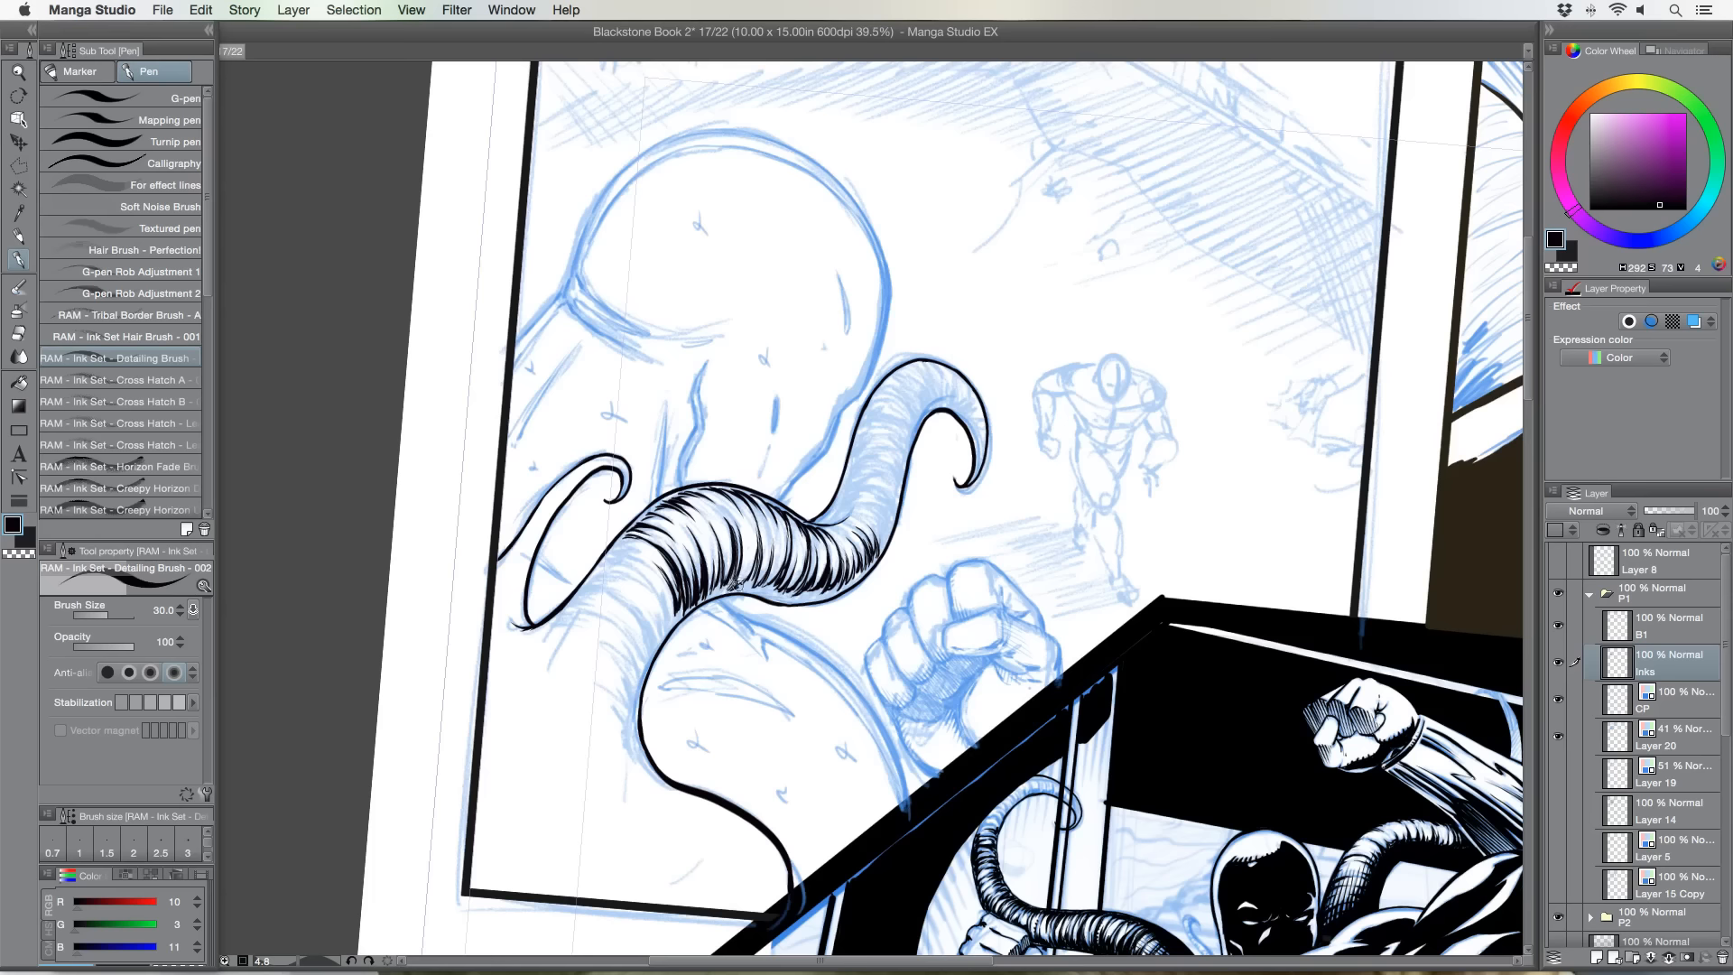
{"action": "left_click_drag", "start_coordinate": [745, 587], "coordinate": [757, 570]}
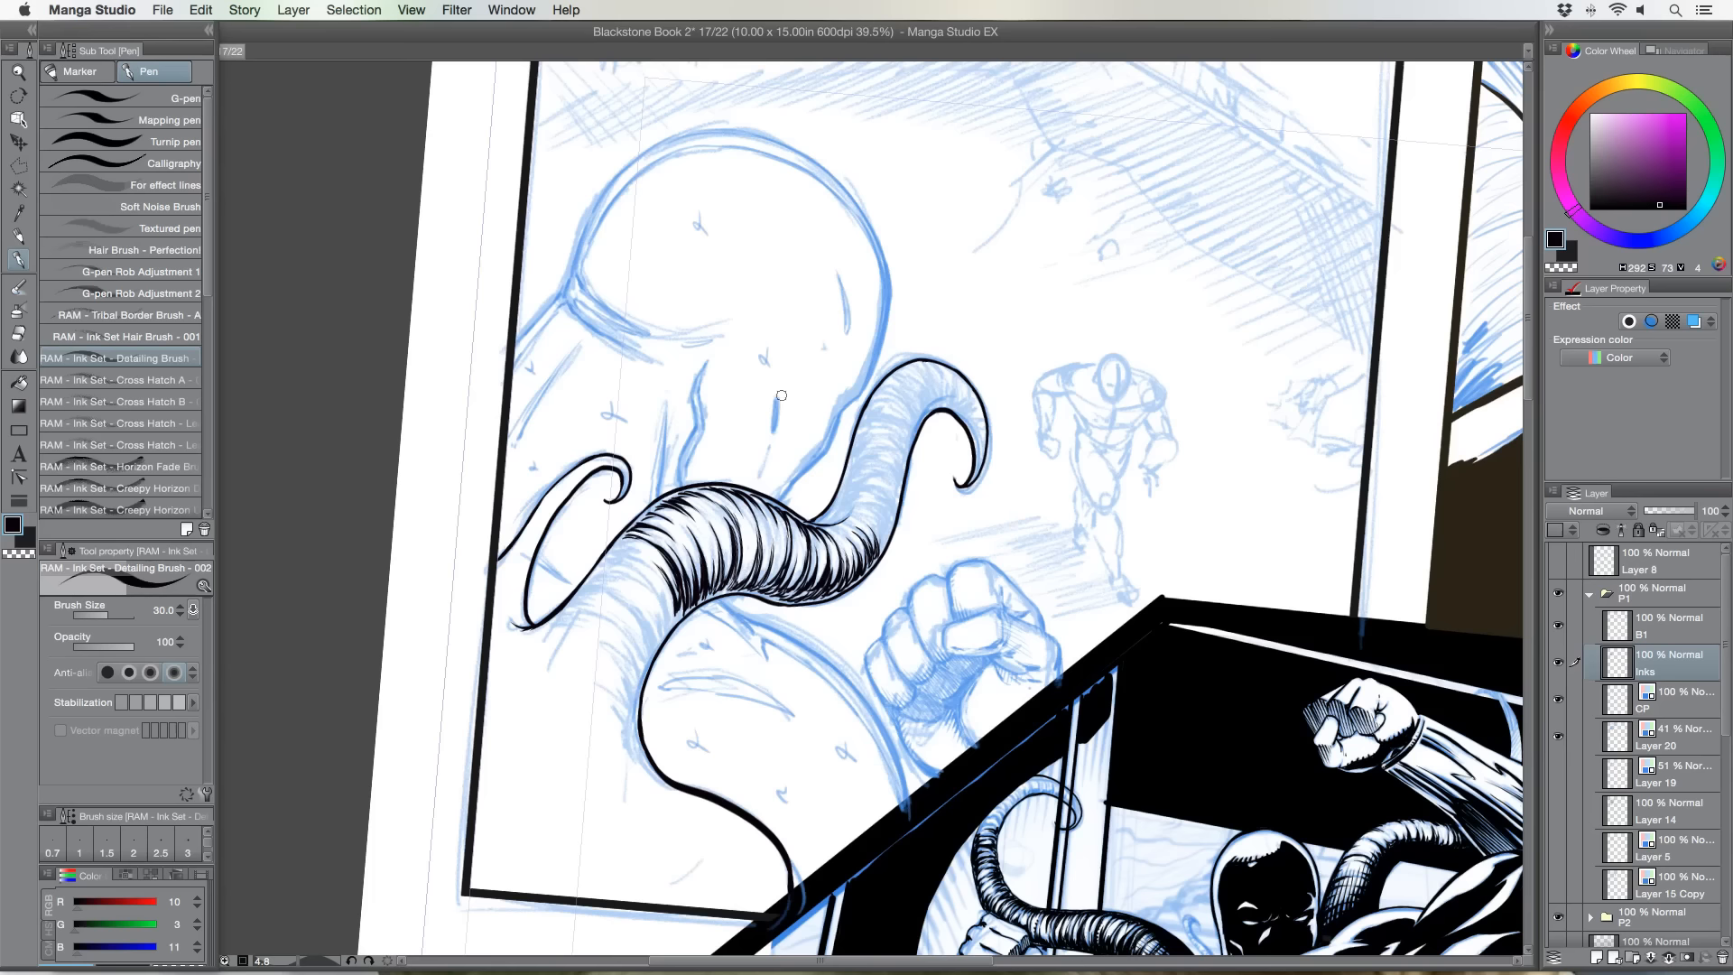
Ink the shoulder's outer contour and the inner ridge with its pointed notch below the tentacle at brush size 40.
{"action": "mouse_move", "coordinate": [669, 617]}
{"action": "left_mouse_down"}
{"action": "mouse_move", "coordinate": [647, 582]}
{"action": "mouse_move", "coordinate": [671, 620]}
{"action": "mouse_move", "coordinate": [669, 598]}
{"action": "mouse_move", "coordinate": [679, 615]}
{"action": "mouse_move", "coordinate": [739, 588]}
{"action": "mouse_move", "coordinate": [760, 637]}
{"action": "mouse_move", "coordinate": [872, 702]}
{"action": "left_mouse_up"}
{"action": "key", "text": "bracketright"}
{"action": "key", "text": "bracketleft"}
{"action": "key", "text": "bracketright"}
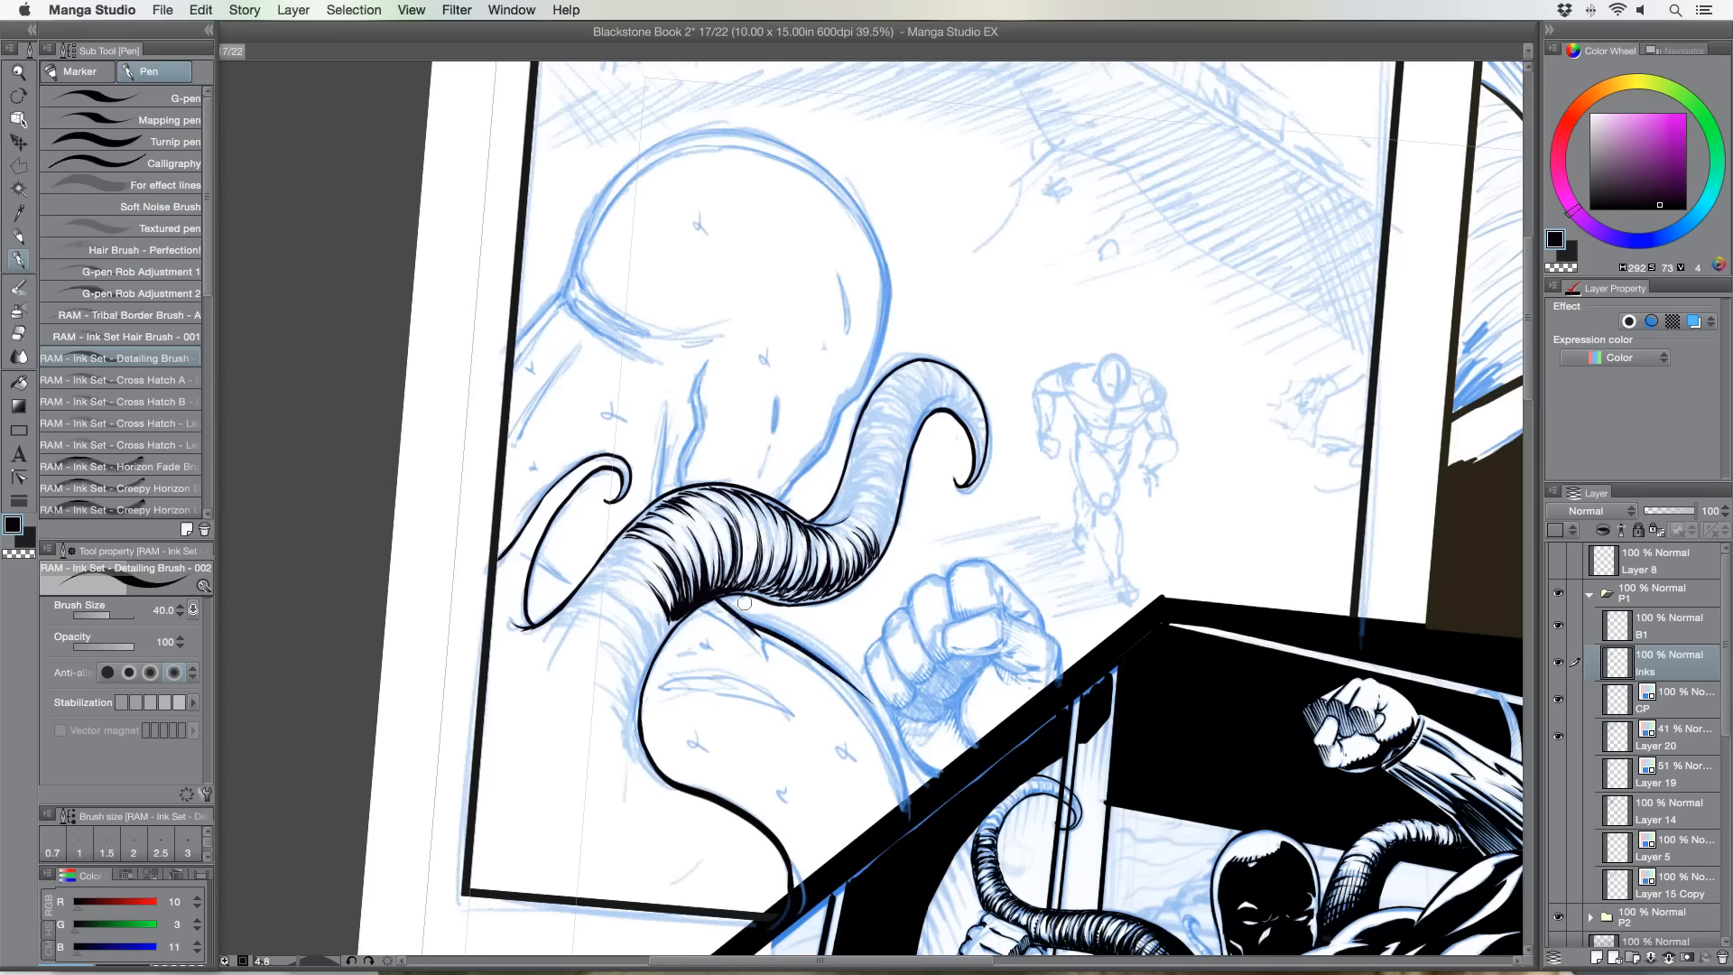
{"action": "key", "text": "super+z"}
{"action": "left_click_drag", "start_coordinate": [742, 617], "coordinate": [880, 728]}
{"action": "left_click_drag", "start_coordinate": [831, 664], "coordinate": [901, 781]}
{"action": "left_click_drag", "start_coordinate": [874, 714], "coordinate": [906, 795]}
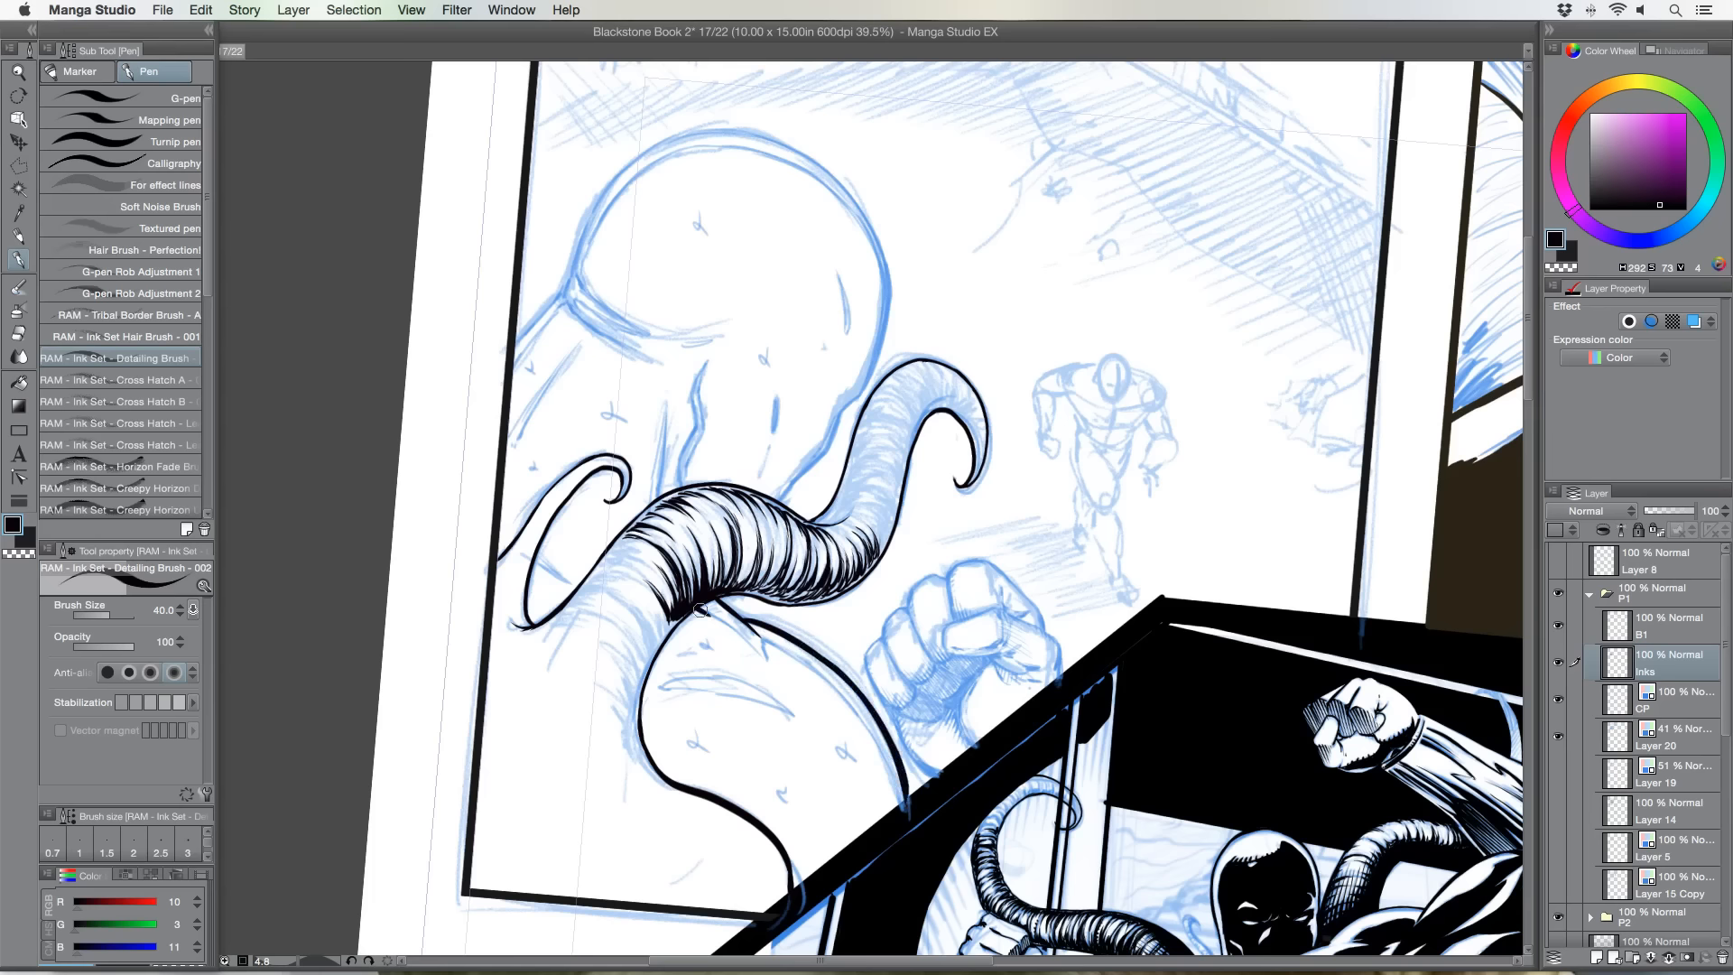
{"action": "left_click_drag", "start_coordinate": [700, 610], "coordinate": [899, 799]}
{"action": "left_click_drag", "start_coordinate": [847, 727], "coordinate": [885, 782]}
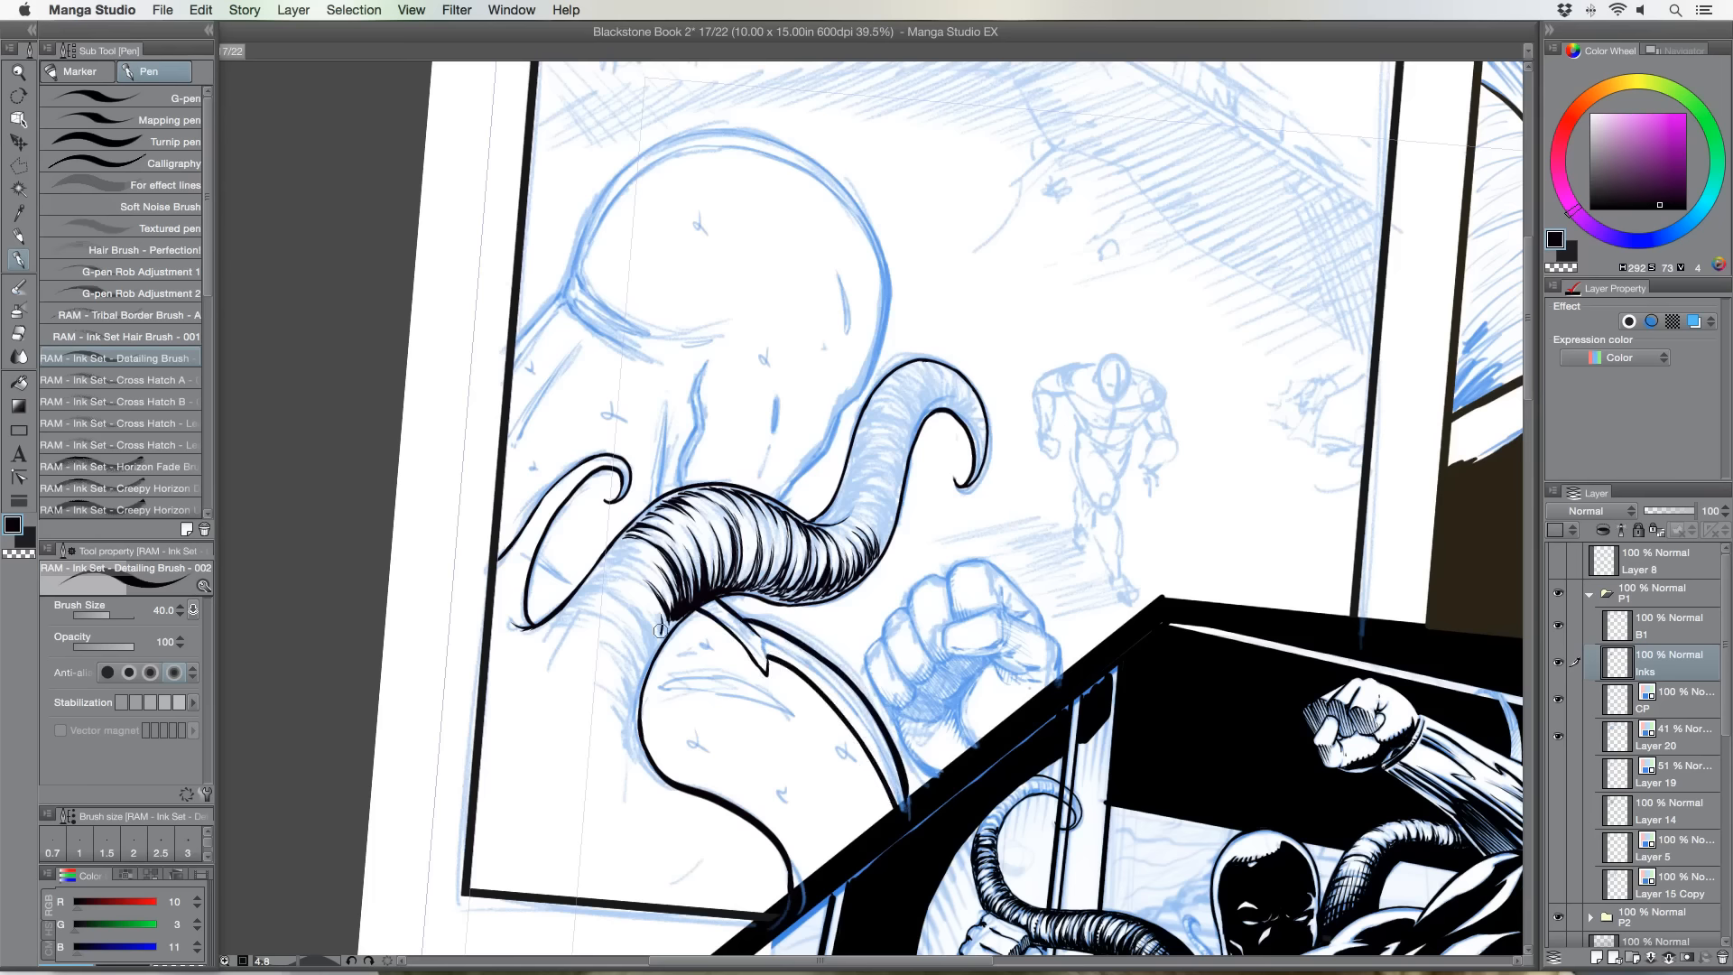
Hatch the tentacle's base with curved strokes where it spreads into the body beside the small tentacle.
{"action": "mouse_move", "coordinate": [624, 594]}
{"action": "left_mouse_down"}
{"action": "mouse_move", "coordinate": [659, 632]}
{"action": "mouse_move", "coordinate": [666, 614]}
{"action": "mouse_move", "coordinate": [639, 632]}
{"action": "mouse_move", "coordinate": [644, 655]}
{"action": "mouse_move", "coordinate": [625, 612]}
{"action": "mouse_move", "coordinate": [645, 647]}
{"action": "left_mouse_up"}
{"action": "mouse_move", "coordinate": [607, 581]}
{"action": "left_mouse_down"}
{"action": "mouse_move", "coordinate": [652, 587]}
{"action": "mouse_move", "coordinate": [599, 566]}
{"action": "mouse_move", "coordinate": [651, 571]}
{"action": "mouse_move", "coordinate": [603, 553]}
{"action": "mouse_move", "coordinate": [650, 567]}
{"action": "mouse_move", "coordinate": [610, 548]}
{"action": "mouse_move", "coordinate": [645, 573]}
{"action": "mouse_move", "coordinate": [616, 546]}
{"action": "mouse_move", "coordinate": [650, 550]}
{"action": "mouse_move", "coordinate": [610, 525]}
{"action": "left_mouse_up"}
{"action": "mouse_move", "coordinate": [598, 611]}
{"action": "left_mouse_down"}
{"action": "mouse_move", "coordinate": [643, 664]}
{"action": "mouse_move", "coordinate": [632, 690]}
{"action": "mouse_move", "coordinate": [616, 672]}
{"action": "mouse_move", "coordinate": [632, 702]}
{"action": "mouse_move", "coordinate": [610, 677]}
{"action": "mouse_move", "coordinate": [625, 709]}
{"action": "mouse_move", "coordinate": [585, 642]}
{"action": "mouse_move", "coordinate": [632, 673]}
{"action": "mouse_move", "coordinate": [629, 651]}
{"action": "mouse_move", "coordinate": [577, 607]}
{"action": "mouse_move", "coordinate": [612, 587]}
{"action": "mouse_move", "coordinate": [646, 619]}
{"action": "left_mouse_up"}
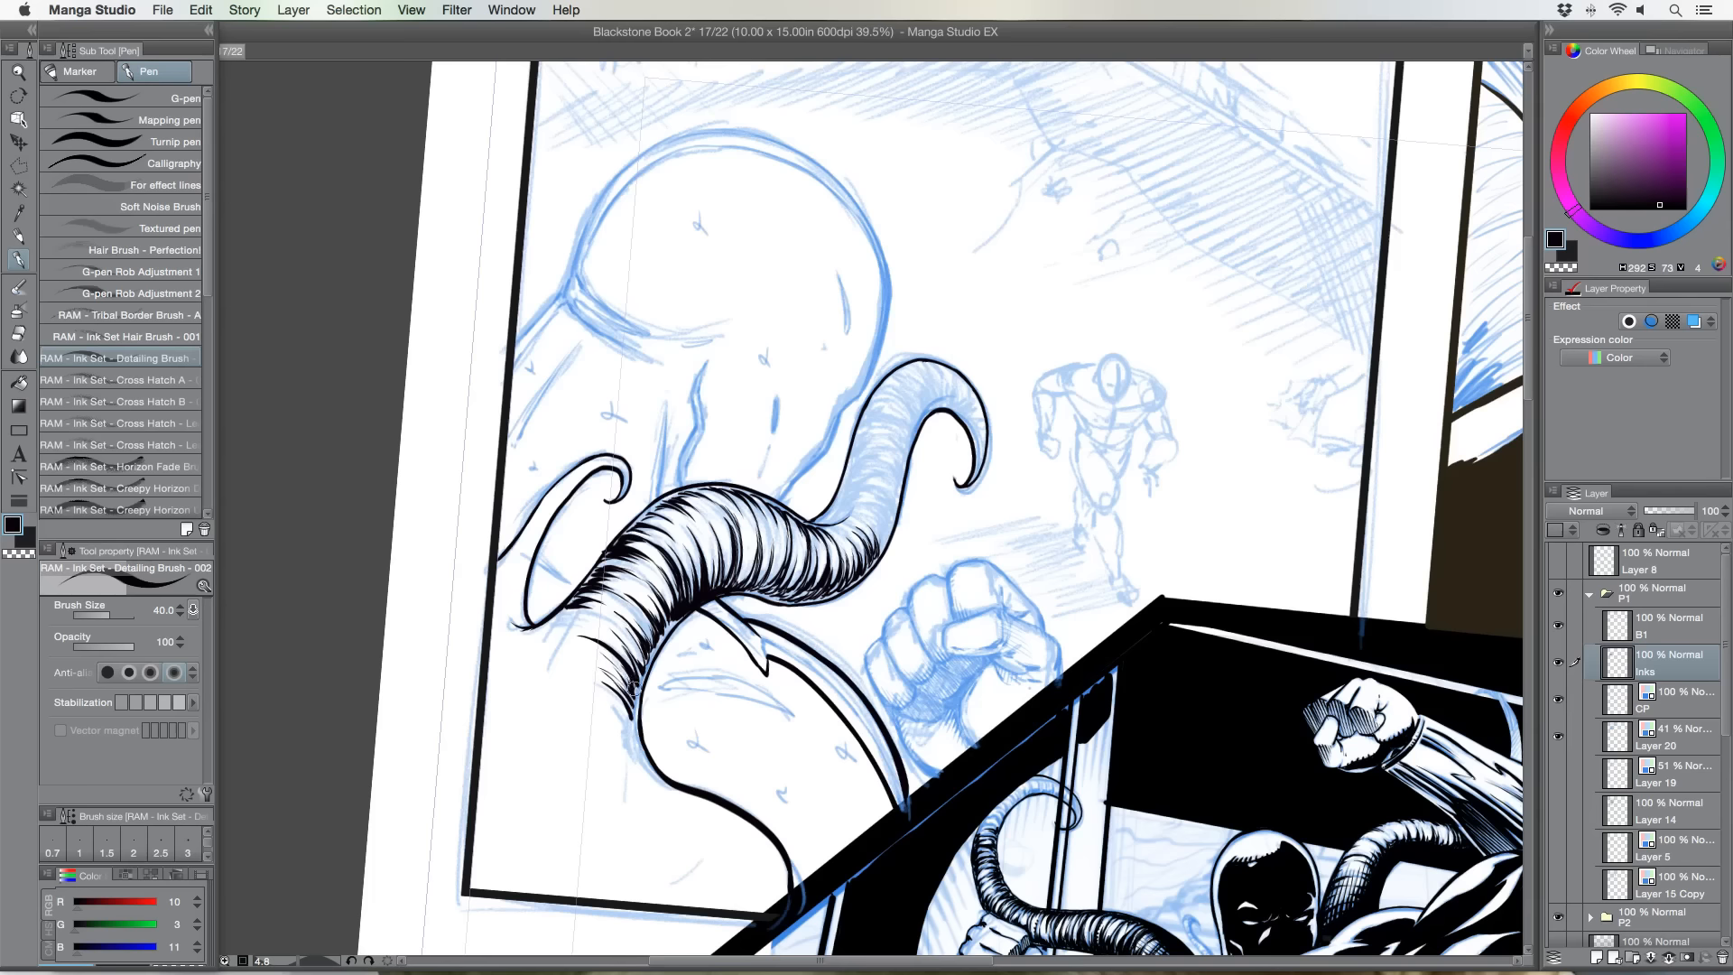
{"action": "left_click_drag", "start_coordinate": [627, 705], "coordinate": [633, 755]}
{"action": "left_click_drag", "start_coordinate": [542, 629], "coordinate": [582, 614]}
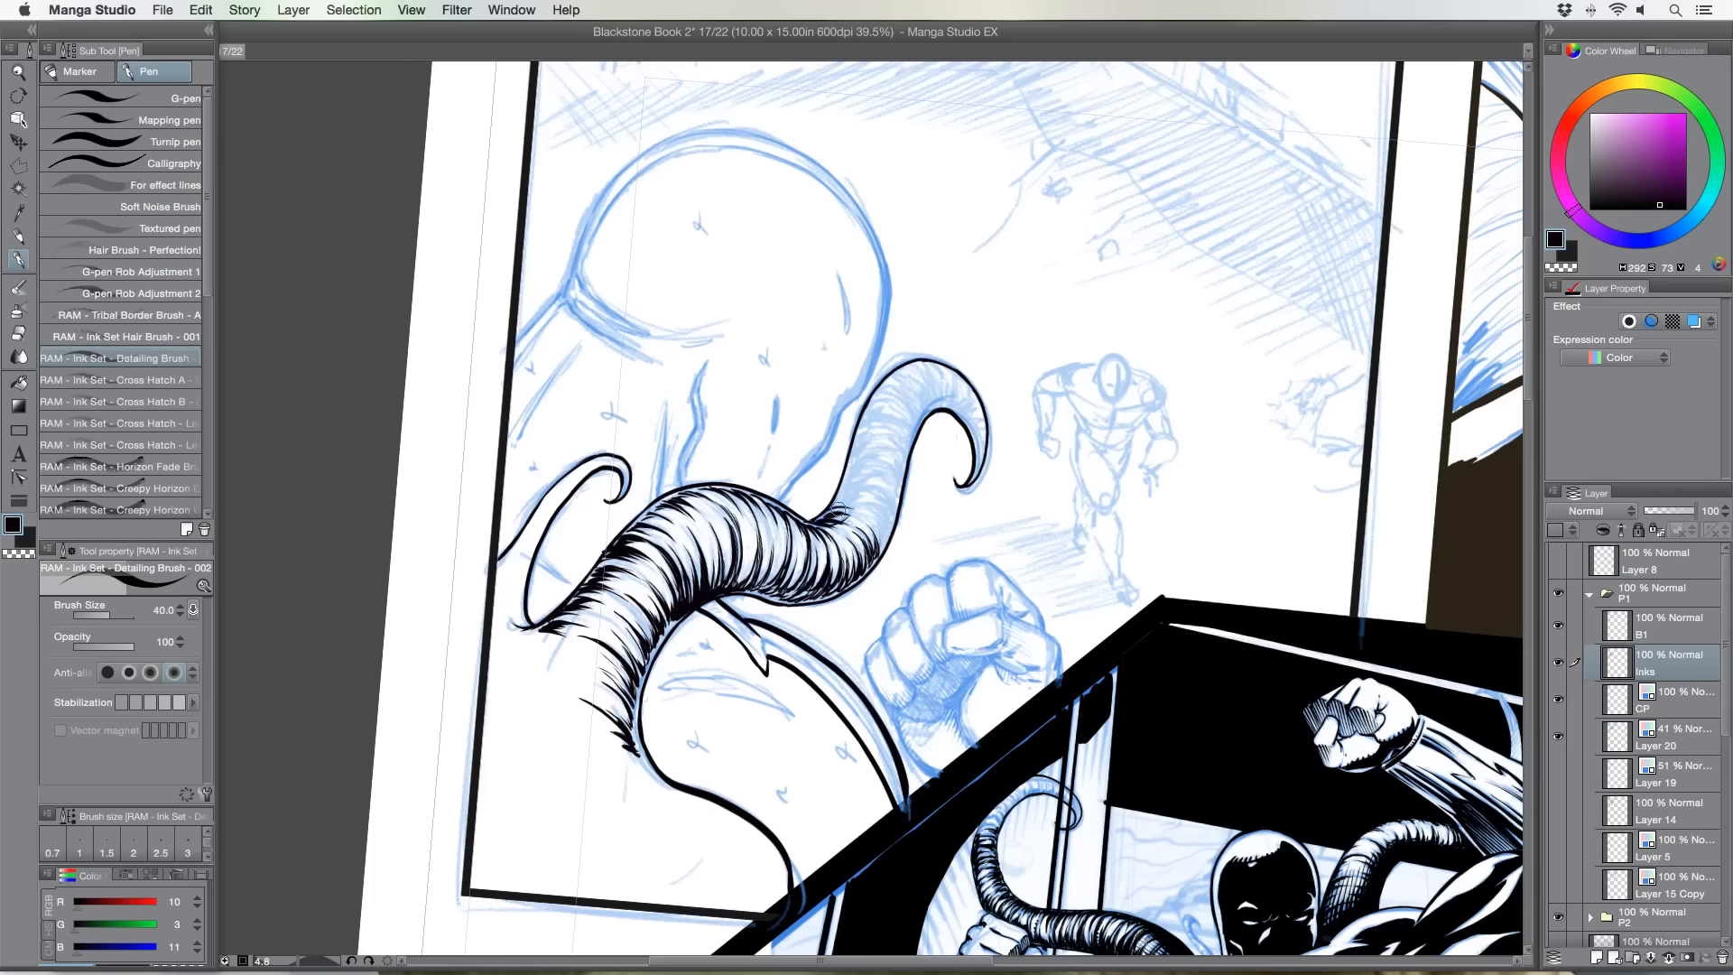
Hatch both edges of the tentacle's rising section above the bend.
{"action": "mouse_move", "coordinate": [846, 505]}
{"action": "left_mouse_down"}
{"action": "mouse_move", "coordinate": [886, 543]}
{"action": "mouse_move", "coordinate": [859, 499]}
{"action": "mouse_move", "coordinate": [887, 529]}
{"action": "mouse_move", "coordinate": [872, 492]}
{"action": "mouse_move", "coordinate": [902, 475]}
{"action": "left_mouse_up"}
{"action": "mouse_move", "coordinate": [840, 494]}
{"action": "left_mouse_down"}
{"action": "mouse_move", "coordinate": [874, 480]}
{"action": "mouse_move", "coordinate": [863, 451]}
{"action": "left_mouse_up"}
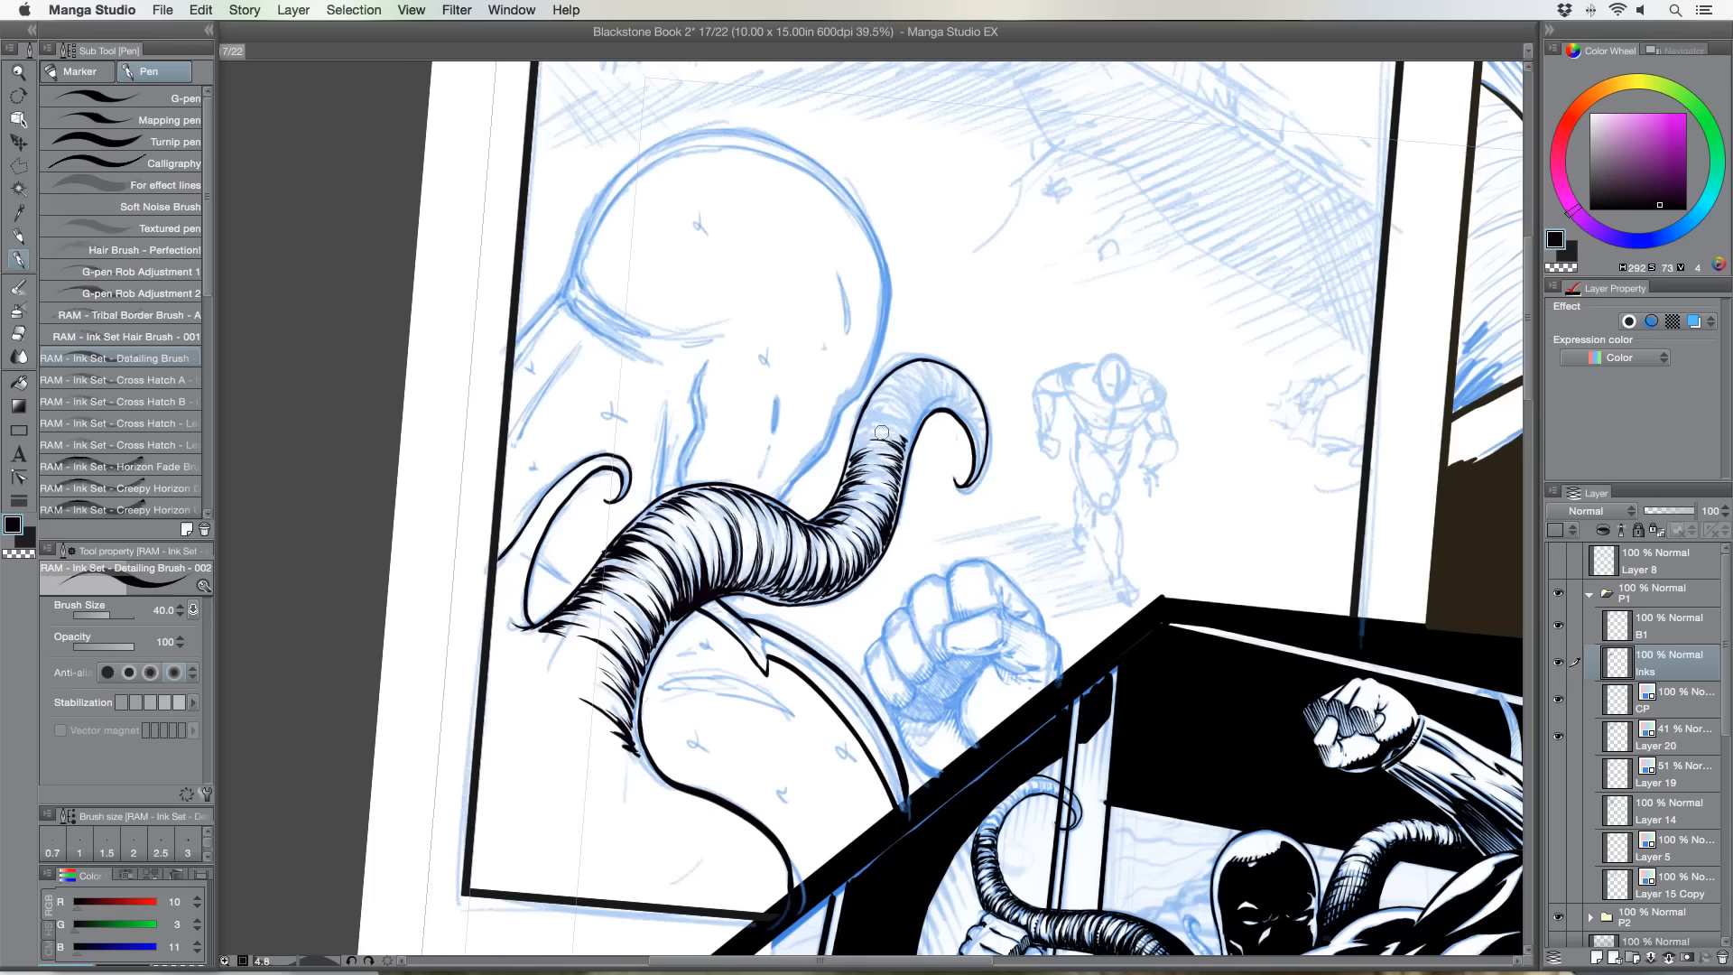
{"action": "left_click_drag", "start_coordinate": [878, 426], "coordinate": [906, 437]}
{"action": "mouse_move", "coordinate": [859, 440]}
{"action": "left_mouse_down"}
{"action": "mouse_move", "coordinate": [886, 425]}
{"action": "mouse_move", "coordinate": [883, 399]}
{"action": "left_mouse_up"}
Fill the tentacle's curled end with curved hatching all the way to the tip.
{"action": "left_click_drag", "start_coordinate": [625, 550], "coordinate": [590, 504]}
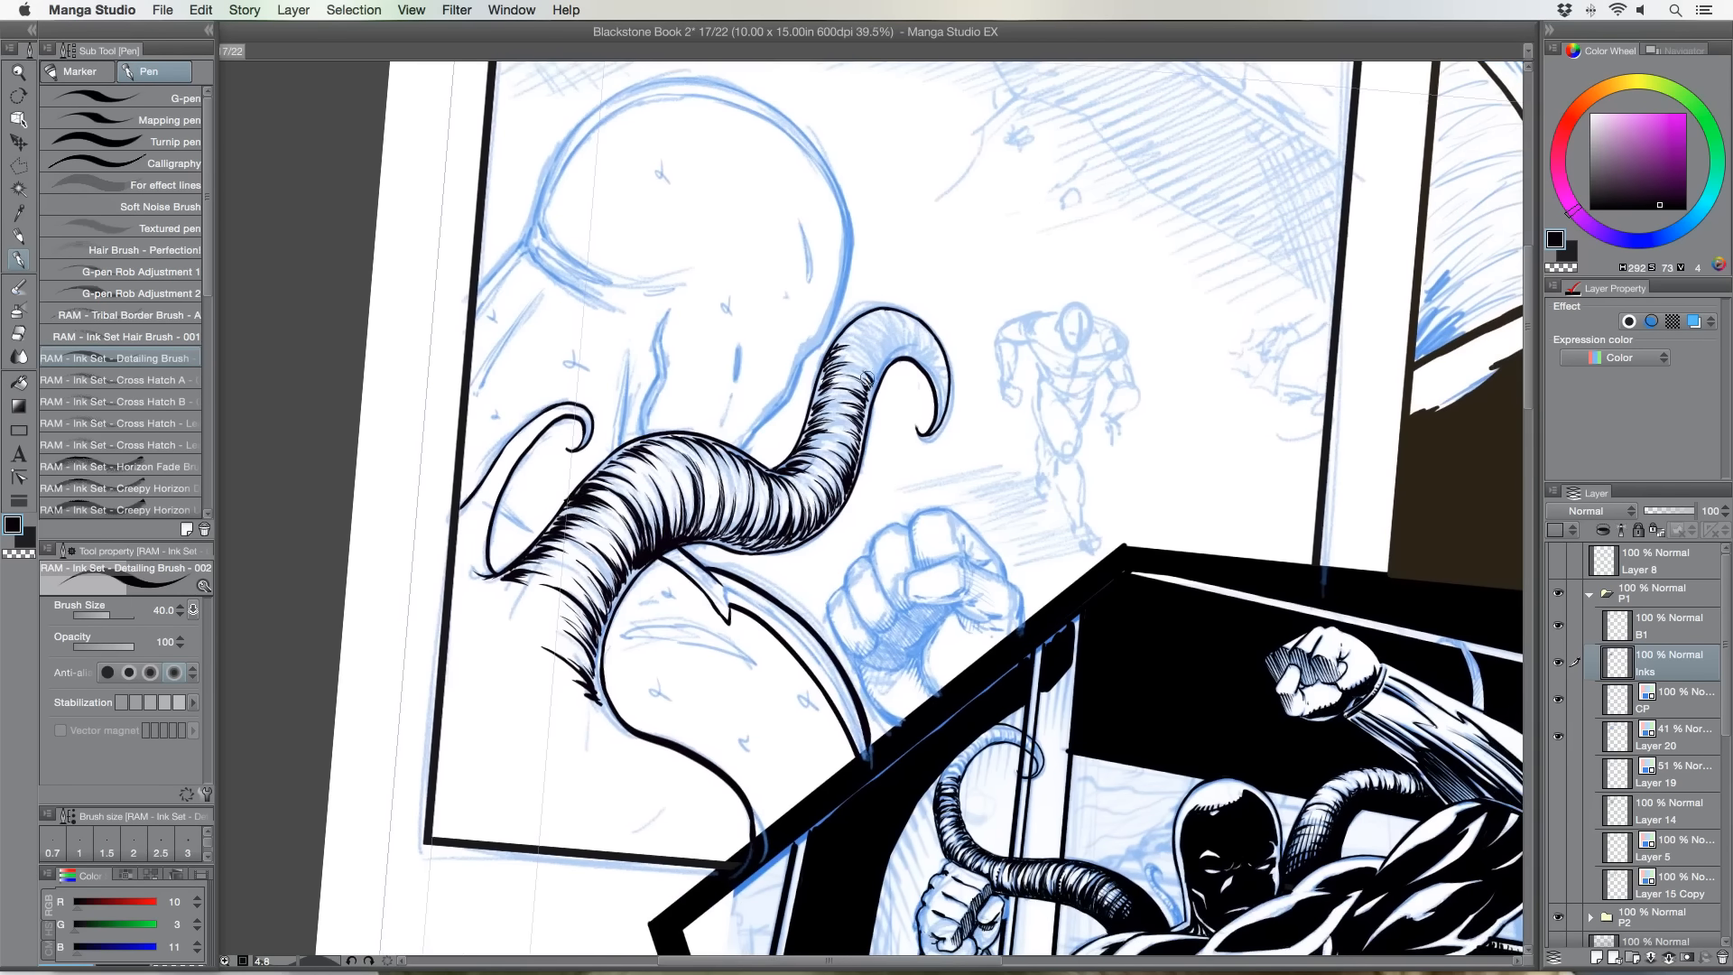
{"action": "left_click_drag", "start_coordinate": [853, 365], "coordinate": [871, 368]}
{"action": "mouse_move", "coordinate": [863, 353]}
{"action": "left_mouse_down"}
{"action": "mouse_move", "coordinate": [880, 370]}
{"action": "mouse_move", "coordinate": [900, 354]}
{"action": "left_mouse_up"}
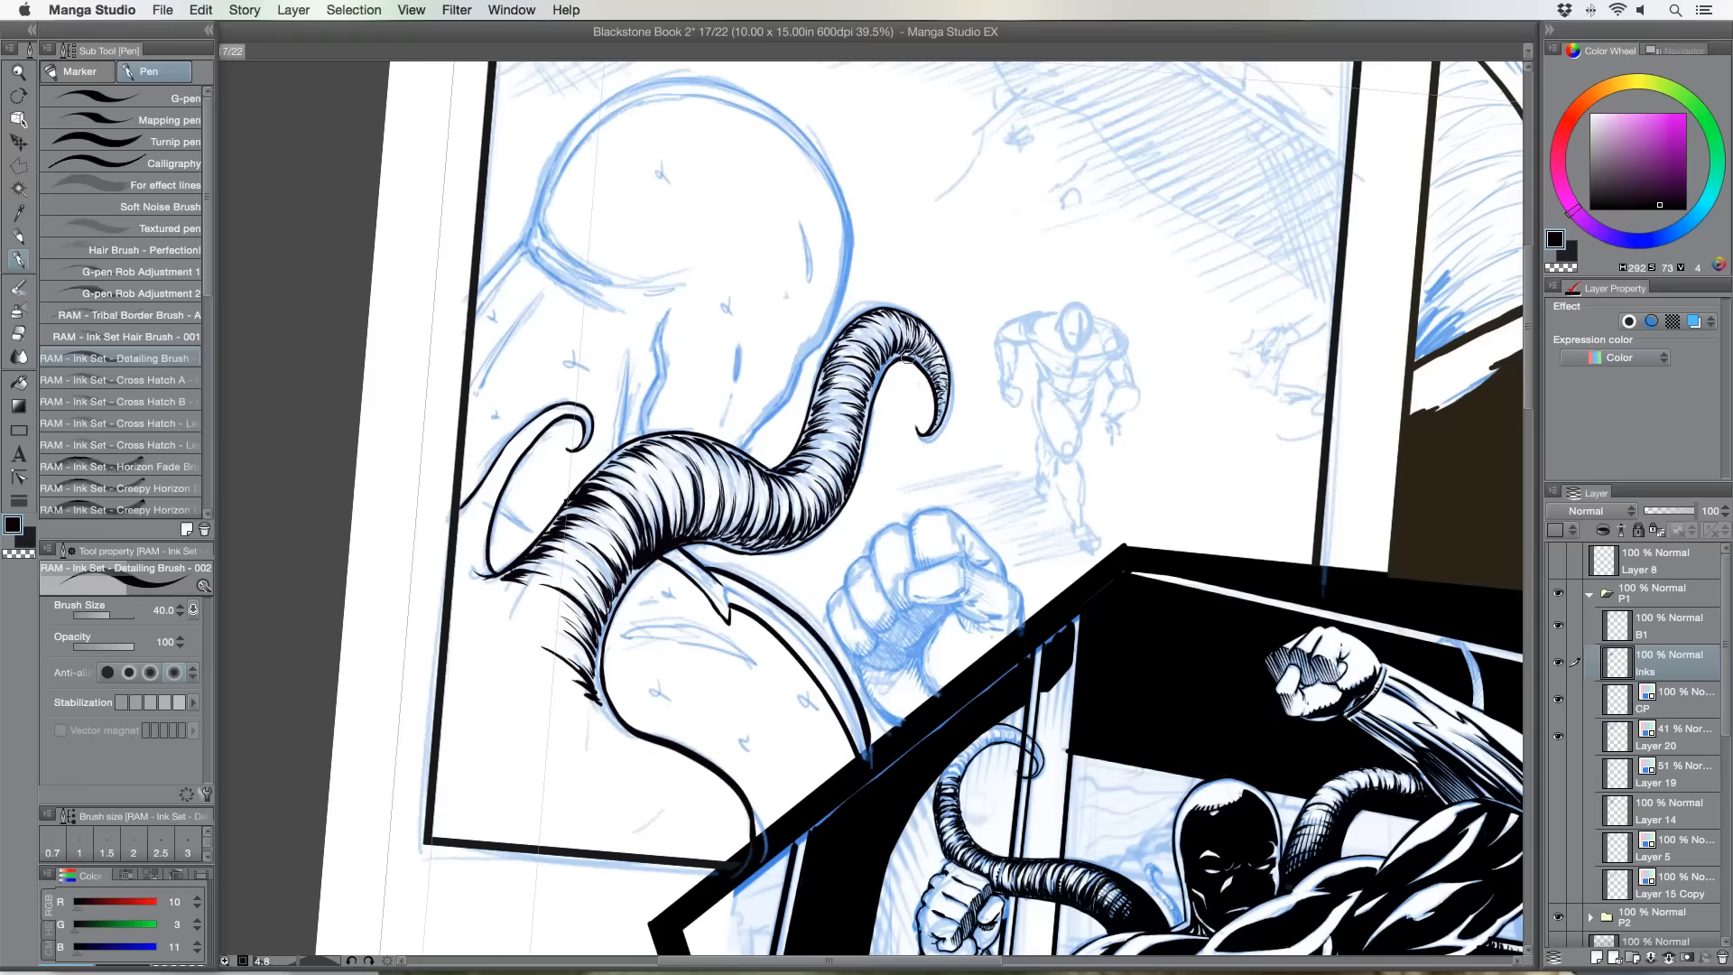
{"action": "left_click_drag", "start_coordinate": [907, 358], "coordinate": [897, 352]}
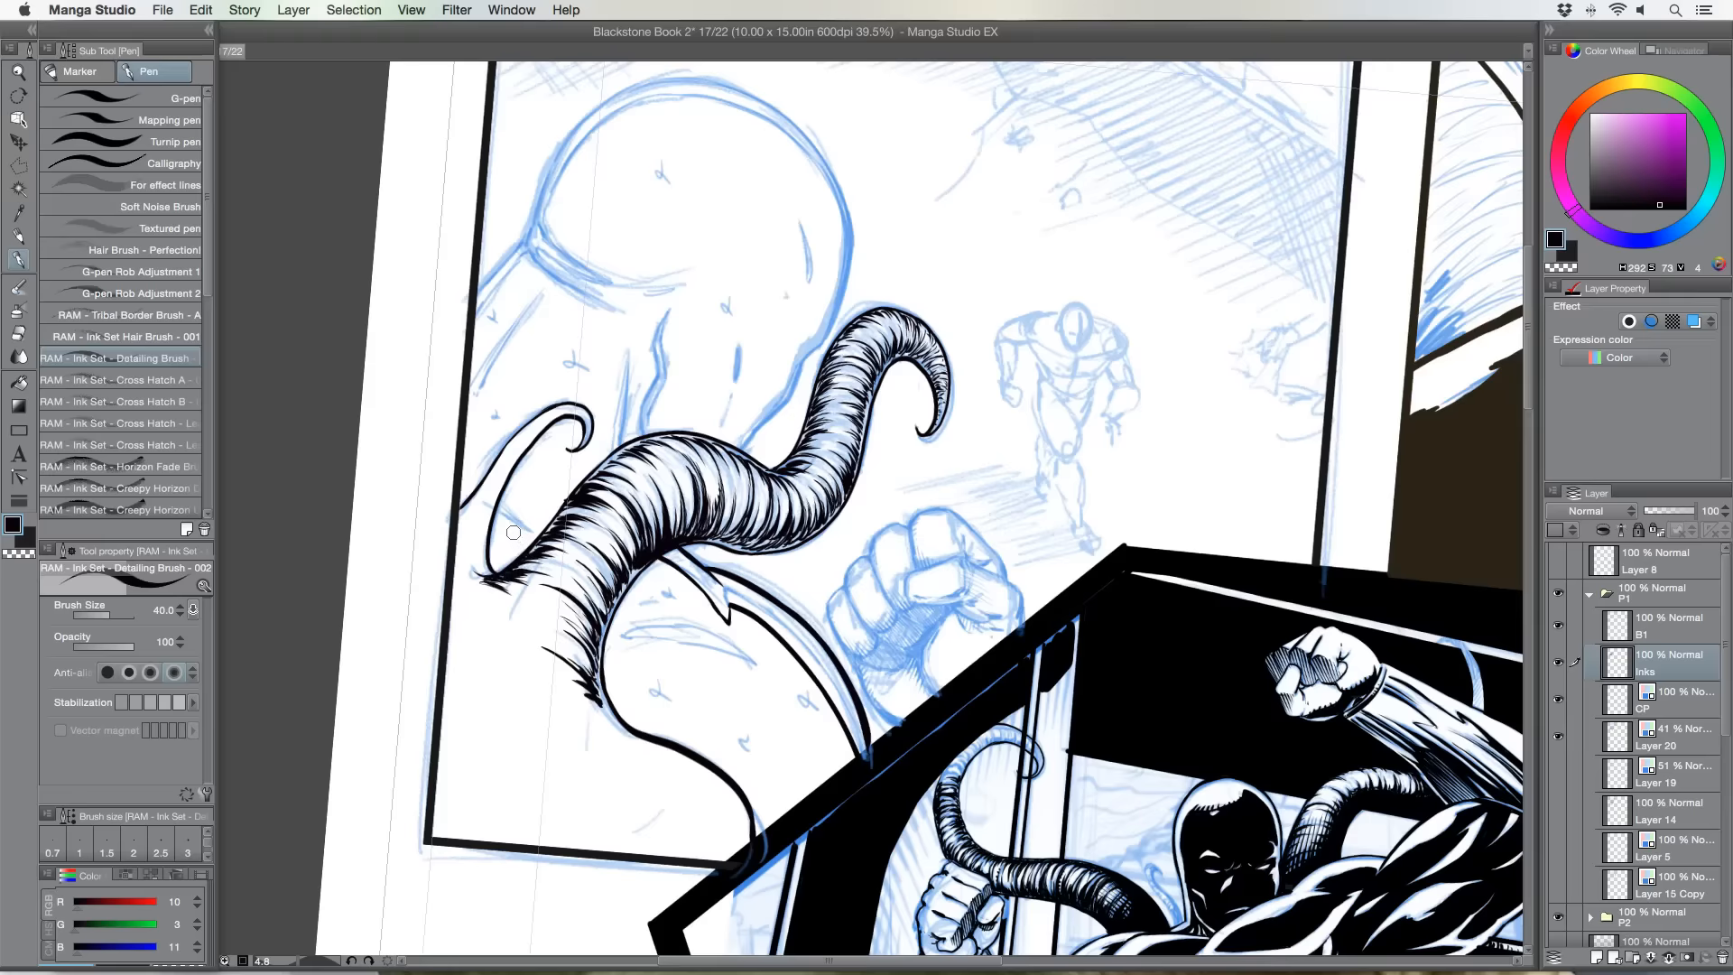
Ink tapered texture strokes along the body's lower contour and the panel's bottom edge beneath it.
{"action": "mouse_move", "coordinate": [479, 579]}
{"action": "left_mouse_down"}
{"action": "mouse_move", "coordinate": [546, 615]}
{"action": "mouse_move", "coordinate": [534, 605]}
{"action": "mouse_move", "coordinate": [525, 630]}
{"action": "mouse_move", "coordinate": [619, 727]}
{"action": "mouse_move", "coordinate": [569, 730]}
{"action": "mouse_move", "coordinate": [686, 748]}
{"action": "mouse_move", "coordinate": [631, 776]}
{"action": "mouse_move", "coordinate": [674, 758]}
{"action": "mouse_move", "coordinate": [730, 783]}
{"action": "mouse_move", "coordinate": [713, 816]}
{"action": "mouse_move", "coordinate": [744, 803]}
{"action": "mouse_move", "coordinate": [703, 838]}
{"action": "mouse_move", "coordinate": [754, 829]}
{"action": "left_mouse_up"}
{"action": "left_click_drag", "start_coordinate": [588, 837], "coordinate": [602, 801]}
{"action": "mouse_move", "coordinate": [597, 836]}
{"action": "left_mouse_down"}
{"action": "mouse_move", "coordinate": [635, 788]}
{"action": "mouse_move", "coordinate": [612, 822]}
{"action": "mouse_move", "coordinate": [642, 800]}
{"action": "mouse_move", "coordinate": [621, 837]}
{"action": "mouse_move", "coordinate": [637, 830]}
{"action": "mouse_move", "coordinate": [640, 850]}
{"action": "mouse_move", "coordinate": [680, 831]}
{"action": "left_mouse_up"}
{"action": "mouse_move", "coordinate": [660, 855]}
{"action": "left_mouse_down"}
{"action": "mouse_move", "coordinate": [704, 817]}
{"action": "mouse_move", "coordinate": [657, 854]}
{"action": "mouse_move", "coordinate": [724, 820]}
{"action": "mouse_move", "coordinate": [680, 857]}
{"action": "mouse_move", "coordinate": [731, 833]}
{"action": "left_mouse_up"}
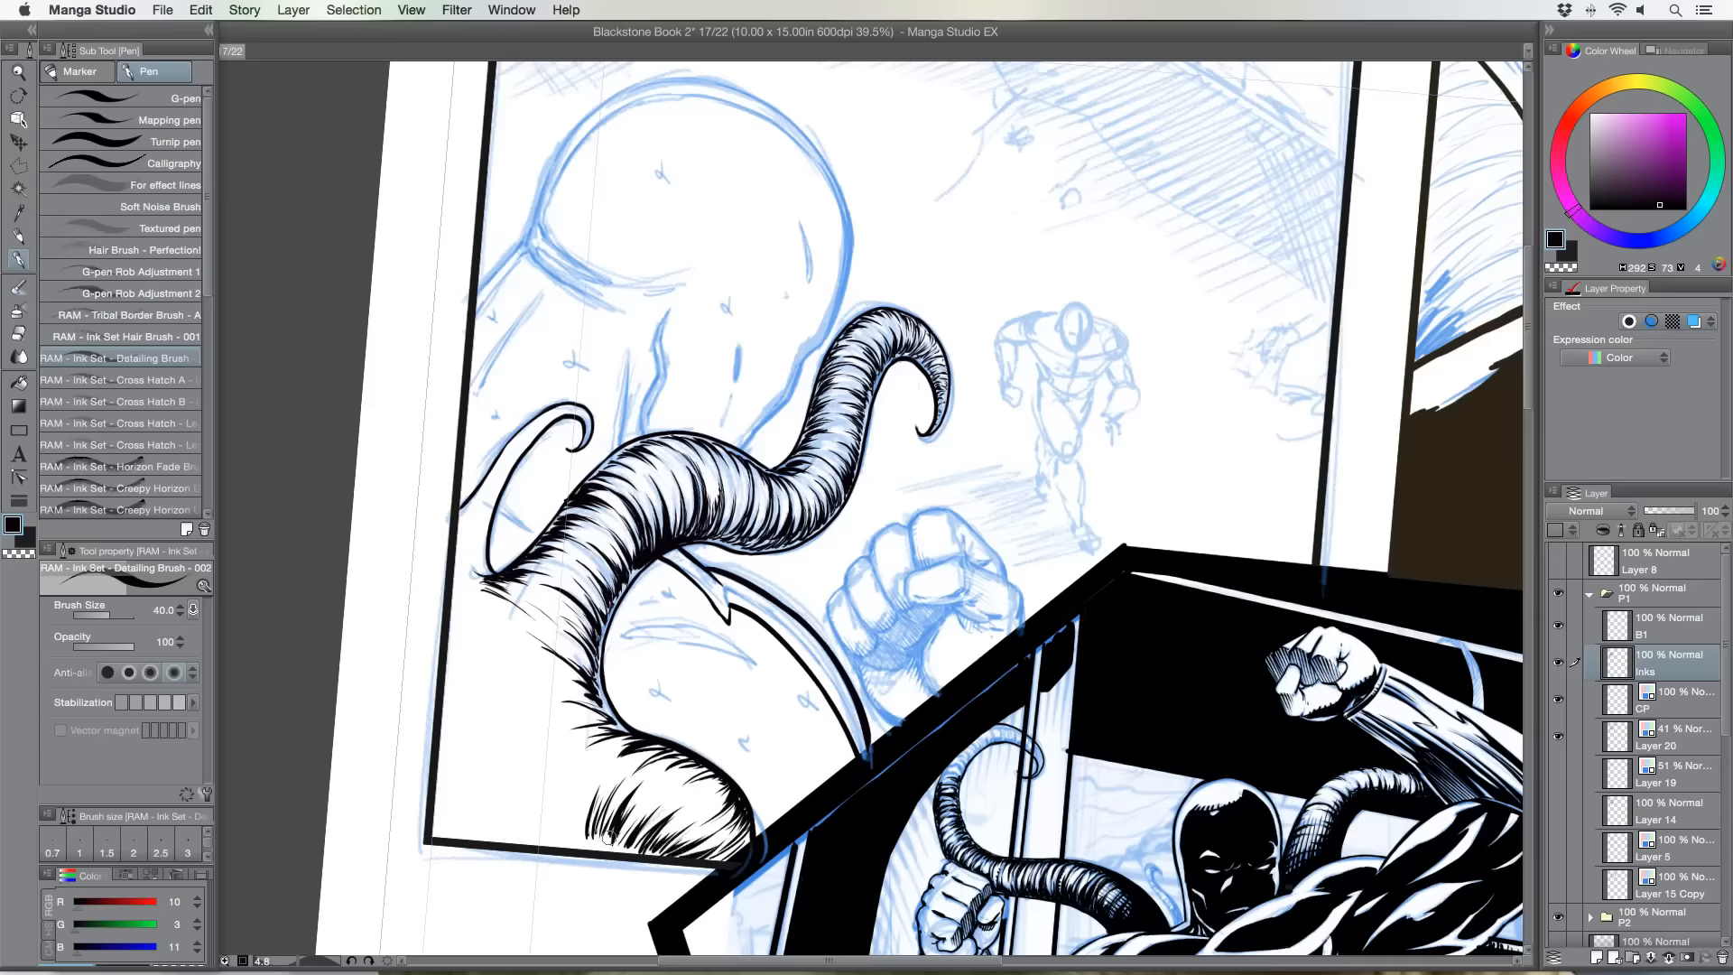
{"action": "mouse_move", "coordinate": [589, 827]}
{"action": "left_mouse_down"}
{"action": "mouse_move", "coordinate": [596, 765]}
{"action": "mouse_move", "coordinate": [565, 776]}
{"action": "mouse_move", "coordinate": [561, 810]}
{"action": "mouse_move", "coordinate": [582, 794]}
{"action": "mouse_move", "coordinate": [603, 816]}
{"action": "left_mouse_up"}
{"action": "mouse_move", "coordinate": [606, 845]}
{"action": "left_mouse_down"}
{"action": "mouse_move", "coordinate": [654, 855]}
{"action": "mouse_move", "coordinate": [648, 826]}
{"action": "mouse_move", "coordinate": [594, 829]}
{"action": "left_mouse_up"}
{"action": "mouse_move", "coordinate": [579, 848]}
{"action": "left_mouse_down"}
{"action": "mouse_move", "coordinate": [558, 777]}
{"action": "mouse_move", "coordinate": [546, 826]}
{"action": "mouse_move", "coordinate": [630, 847]}
{"action": "left_mouse_up"}
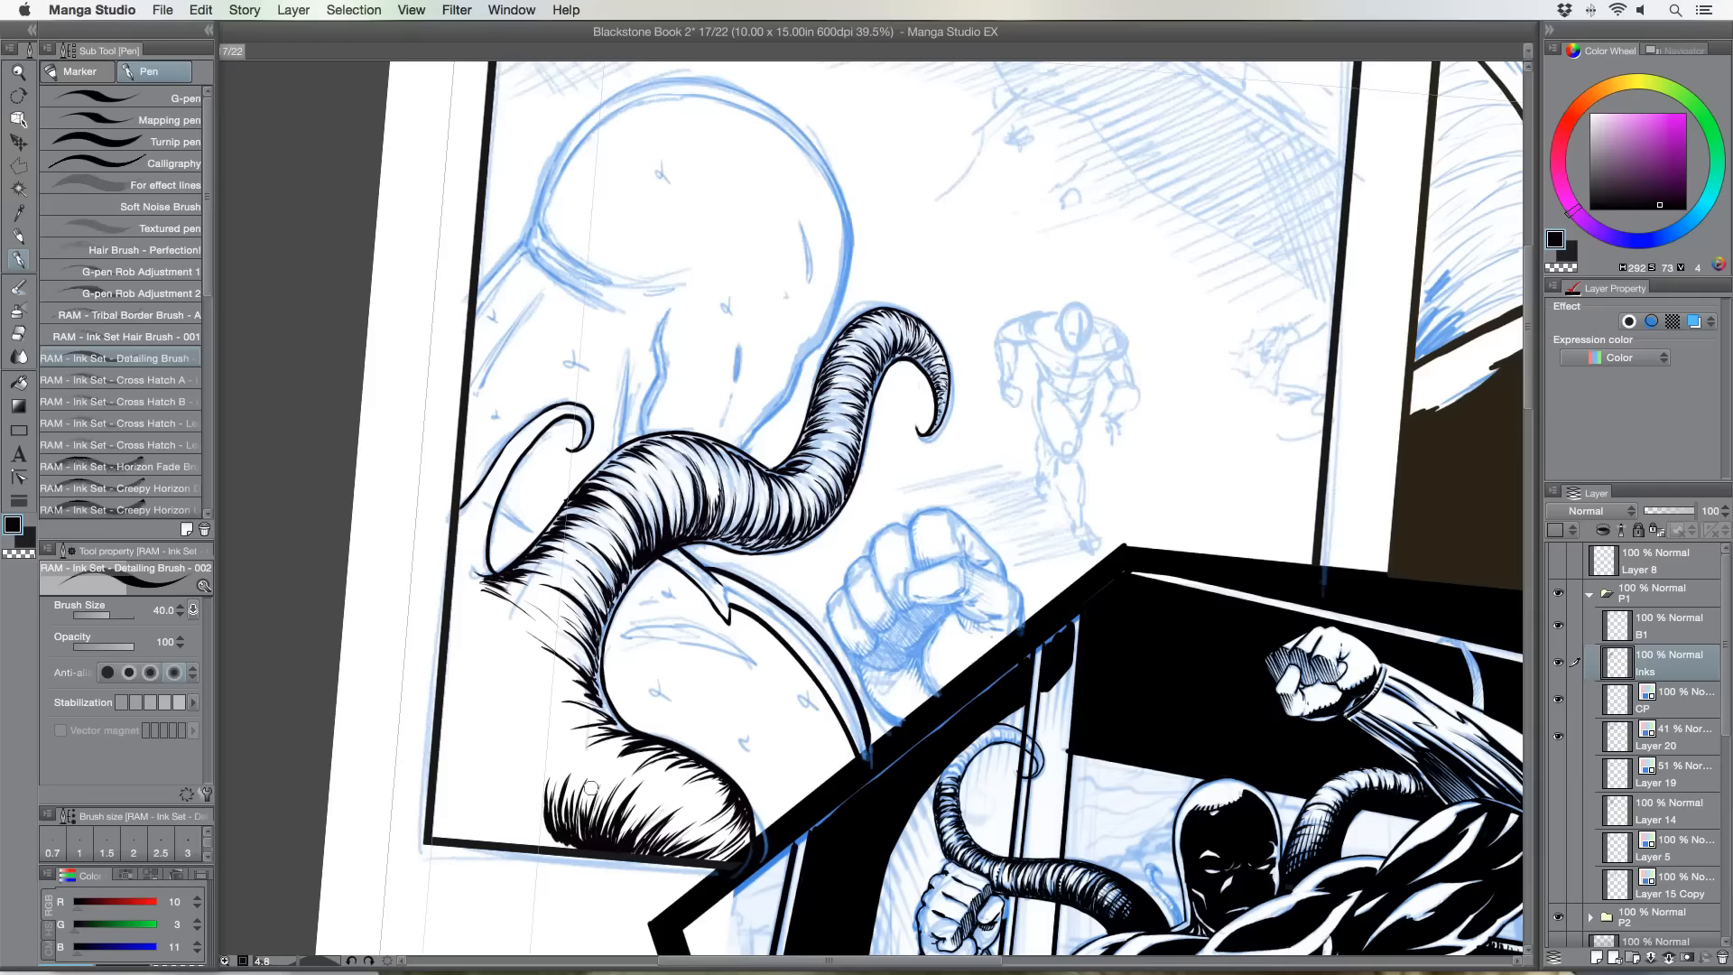
Extend the tapered texture strokes along the panel's bottom edge and up into its lower-left corner.
{"action": "left_click_drag", "start_coordinate": [545, 796], "coordinate": [539, 761]}
{"action": "left_click_drag", "start_coordinate": [540, 826], "coordinate": [536, 782]}
{"action": "mouse_move", "coordinate": [546, 828]}
{"action": "left_mouse_down"}
{"action": "mouse_move", "coordinate": [539, 763]}
{"action": "mouse_move", "coordinate": [522, 791]}
{"action": "mouse_move", "coordinate": [524, 775]}
{"action": "left_mouse_up"}
{"action": "mouse_move", "coordinate": [518, 796]}
{"action": "left_mouse_down"}
{"action": "mouse_move", "coordinate": [505, 737]}
{"action": "mouse_move", "coordinate": [507, 807]}
{"action": "mouse_move", "coordinate": [497, 785]}
{"action": "mouse_move", "coordinate": [562, 847]}
{"action": "mouse_move", "coordinate": [517, 814]}
{"action": "mouse_move", "coordinate": [522, 840]}
{"action": "mouse_move", "coordinate": [495, 799]}
{"action": "mouse_move", "coordinate": [514, 839]}
{"action": "mouse_move", "coordinate": [486, 819]}
{"action": "mouse_move", "coordinate": [477, 837]}
{"action": "mouse_move", "coordinate": [453, 807]}
{"action": "mouse_move", "coordinate": [466, 836]}
{"action": "mouse_move", "coordinate": [440, 818]}
{"action": "mouse_move", "coordinate": [435, 834]}
{"action": "mouse_move", "coordinate": [434, 803]}
{"action": "mouse_move", "coordinate": [448, 837]}
{"action": "mouse_move", "coordinate": [521, 834]}
{"action": "mouse_move", "coordinate": [486, 773]}
{"action": "mouse_move", "coordinate": [456, 774]}
{"action": "mouse_move", "coordinate": [453, 738]}
{"action": "left_mouse_up"}
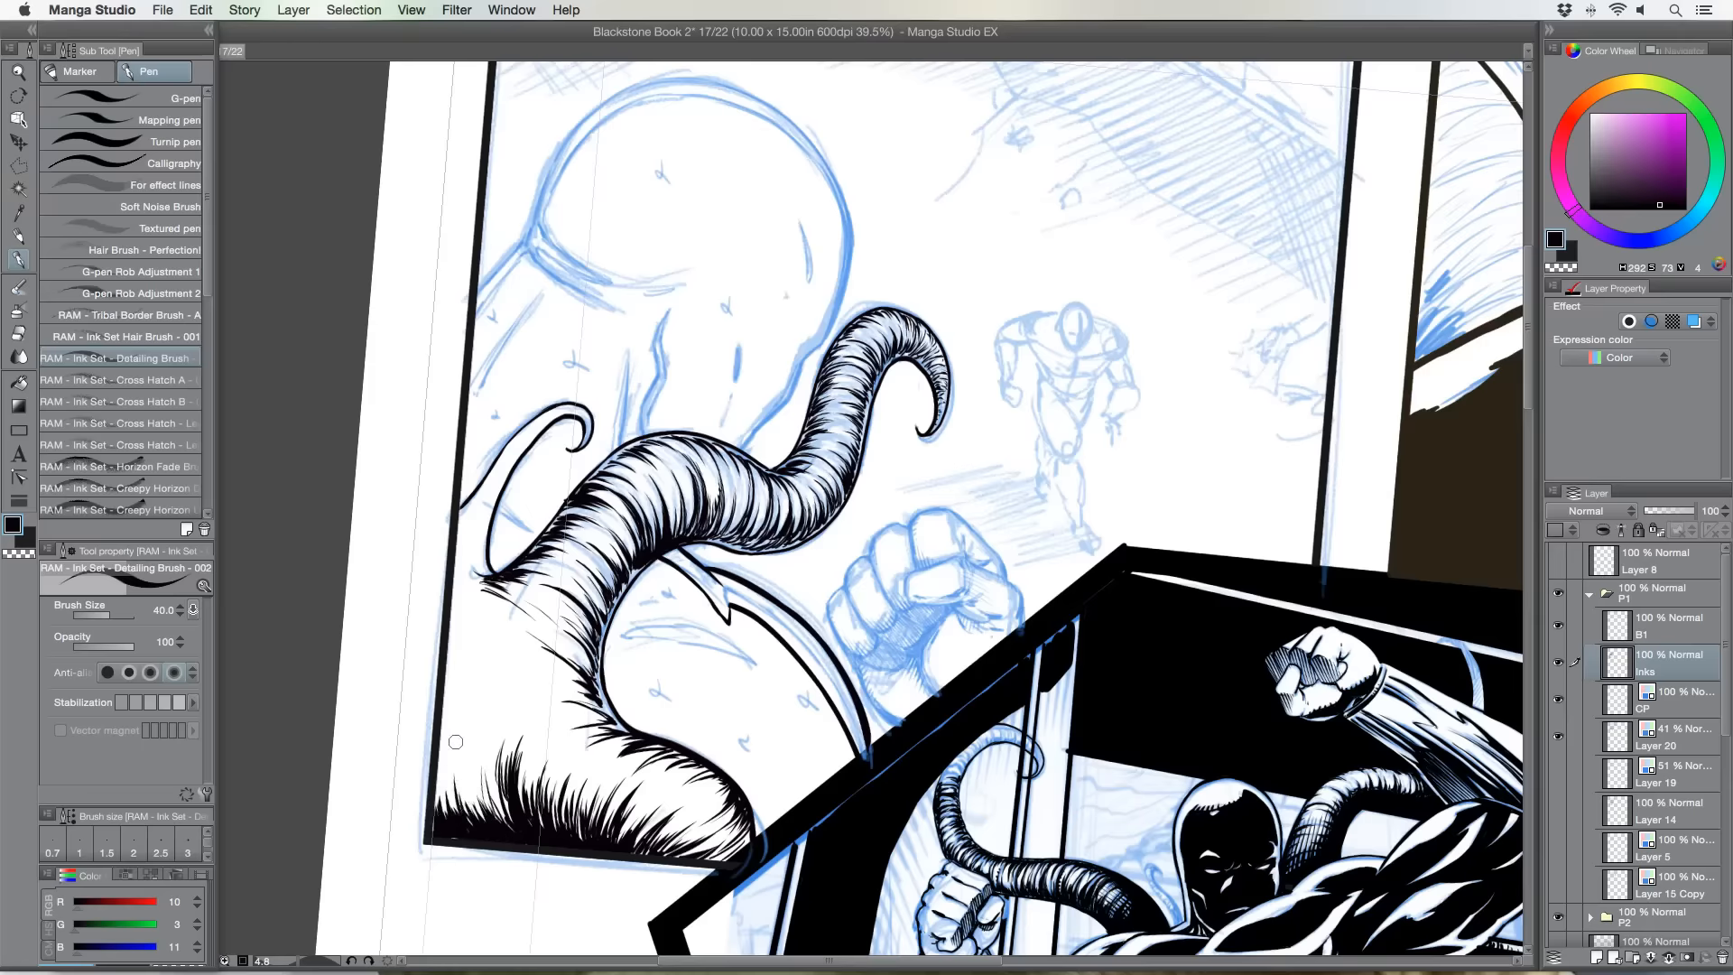
{"action": "left_click_drag", "start_coordinate": [459, 820], "coordinate": [439, 717]}
{"action": "left_click_drag", "start_coordinate": [437, 787], "coordinate": [447, 713]}
{"action": "mouse_move", "coordinate": [458, 820]}
{"action": "left_mouse_down"}
{"action": "mouse_move", "coordinate": [462, 715]}
{"action": "mouse_move", "coordinate": [471, 780]}
{"action": "mouse_move", "coordinate": [487, 726]}
{"action": "mouse_move", "coordinate": [502, 802]}
{"action": "mouse_move", "coordinate": [500, 753]}
{"action": "left_mouse_up"}
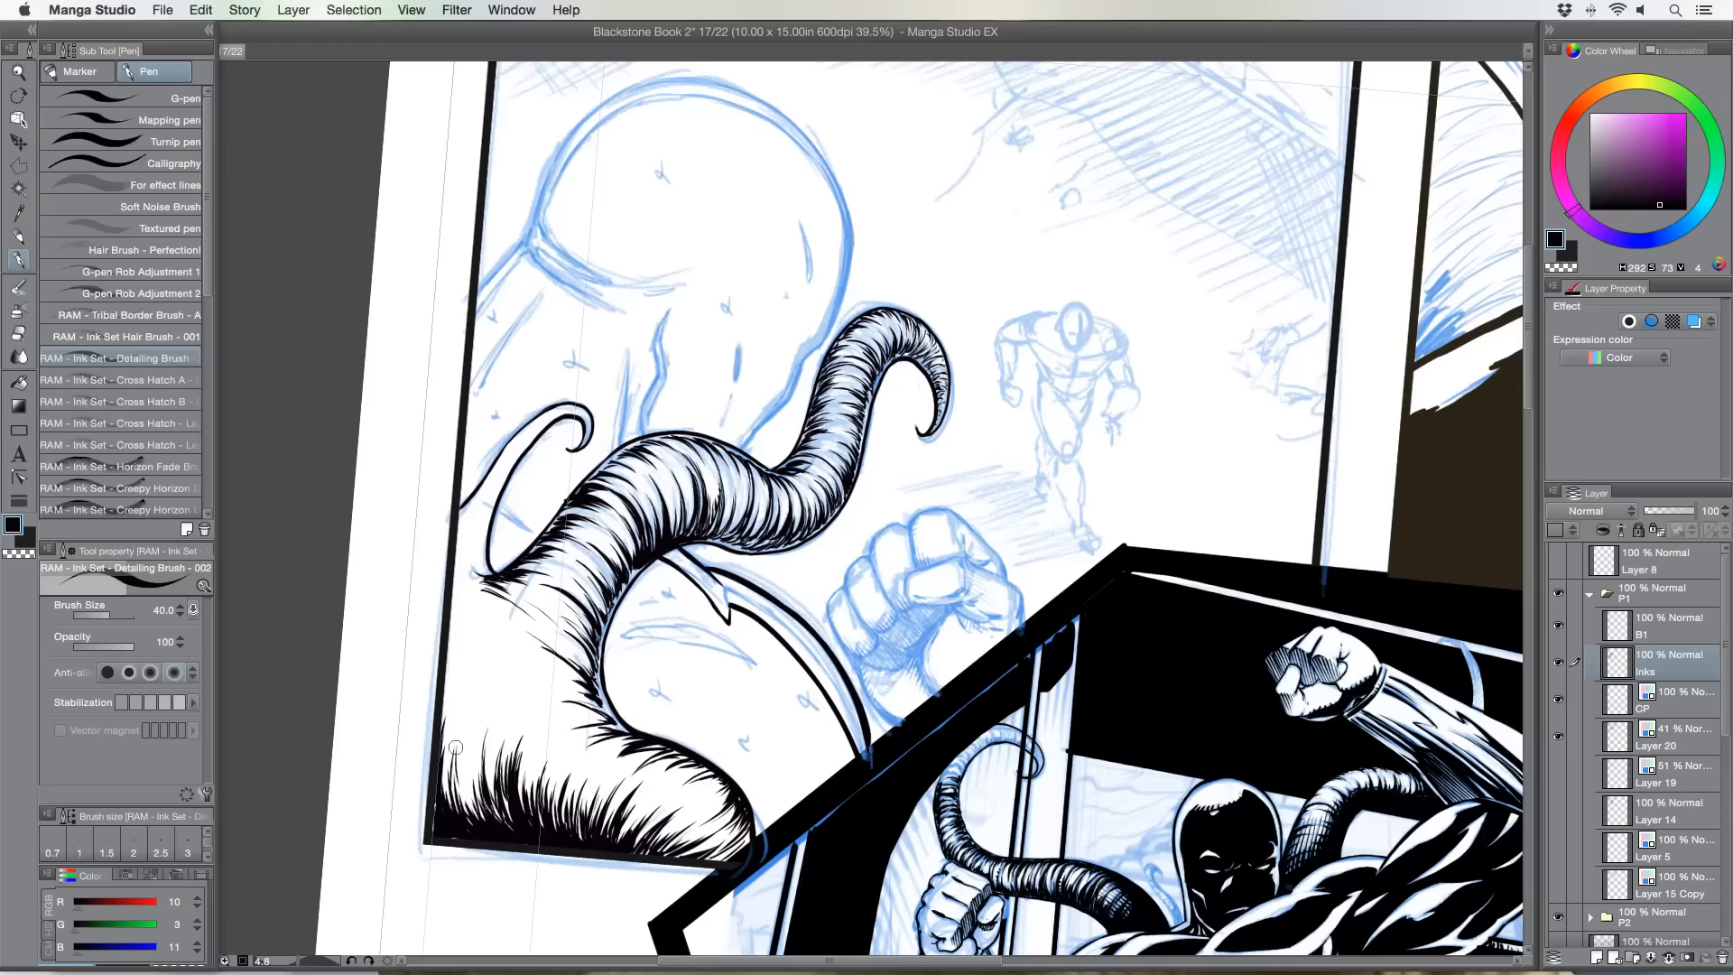
Hatch the small curled tentacle along its length and extend the body's texture strokes up the panel's left edge to the tentacle base.
{"action": "mouse_move", "coordinate": [460, 747]}
{"action": "left_mouse_down"}
{"action": "mouse_move", "coordinate": [467, 708]}
{"action": "mouse_move", "coordinate": [446, 686]}
{"action": "left_mouse_up"}
{"action": "mouse_move", "coordinate": [479, 547]}
{"action": "left_mouse_down"}
{"action": "mouse_move", "coordinate": [467, 533]}
{"action": "mouse_move", "coordinate": [497, 486]}
{"action": "left_mouse_up"}
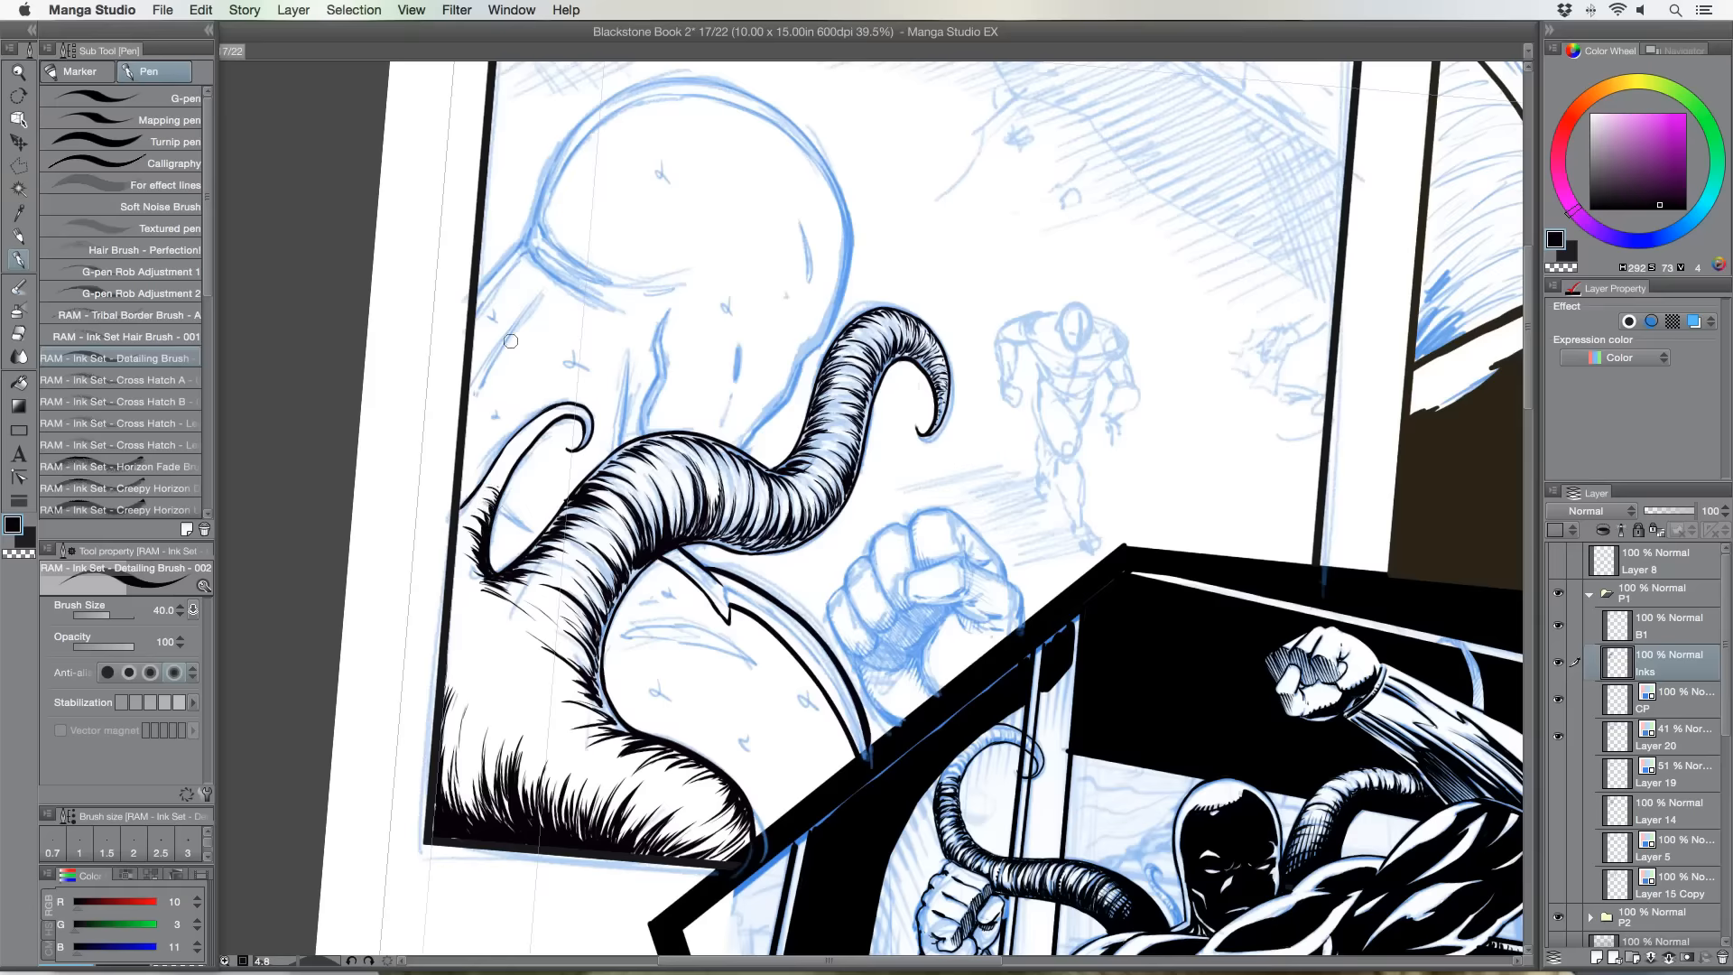
{"action": "left_click_drag", "start_coordinate": [472, 507], "coordinate": [474, 502]}
{"action": "left_click_drag", "start_coordinate": [536, 420], "coordinate": [542, 430]}
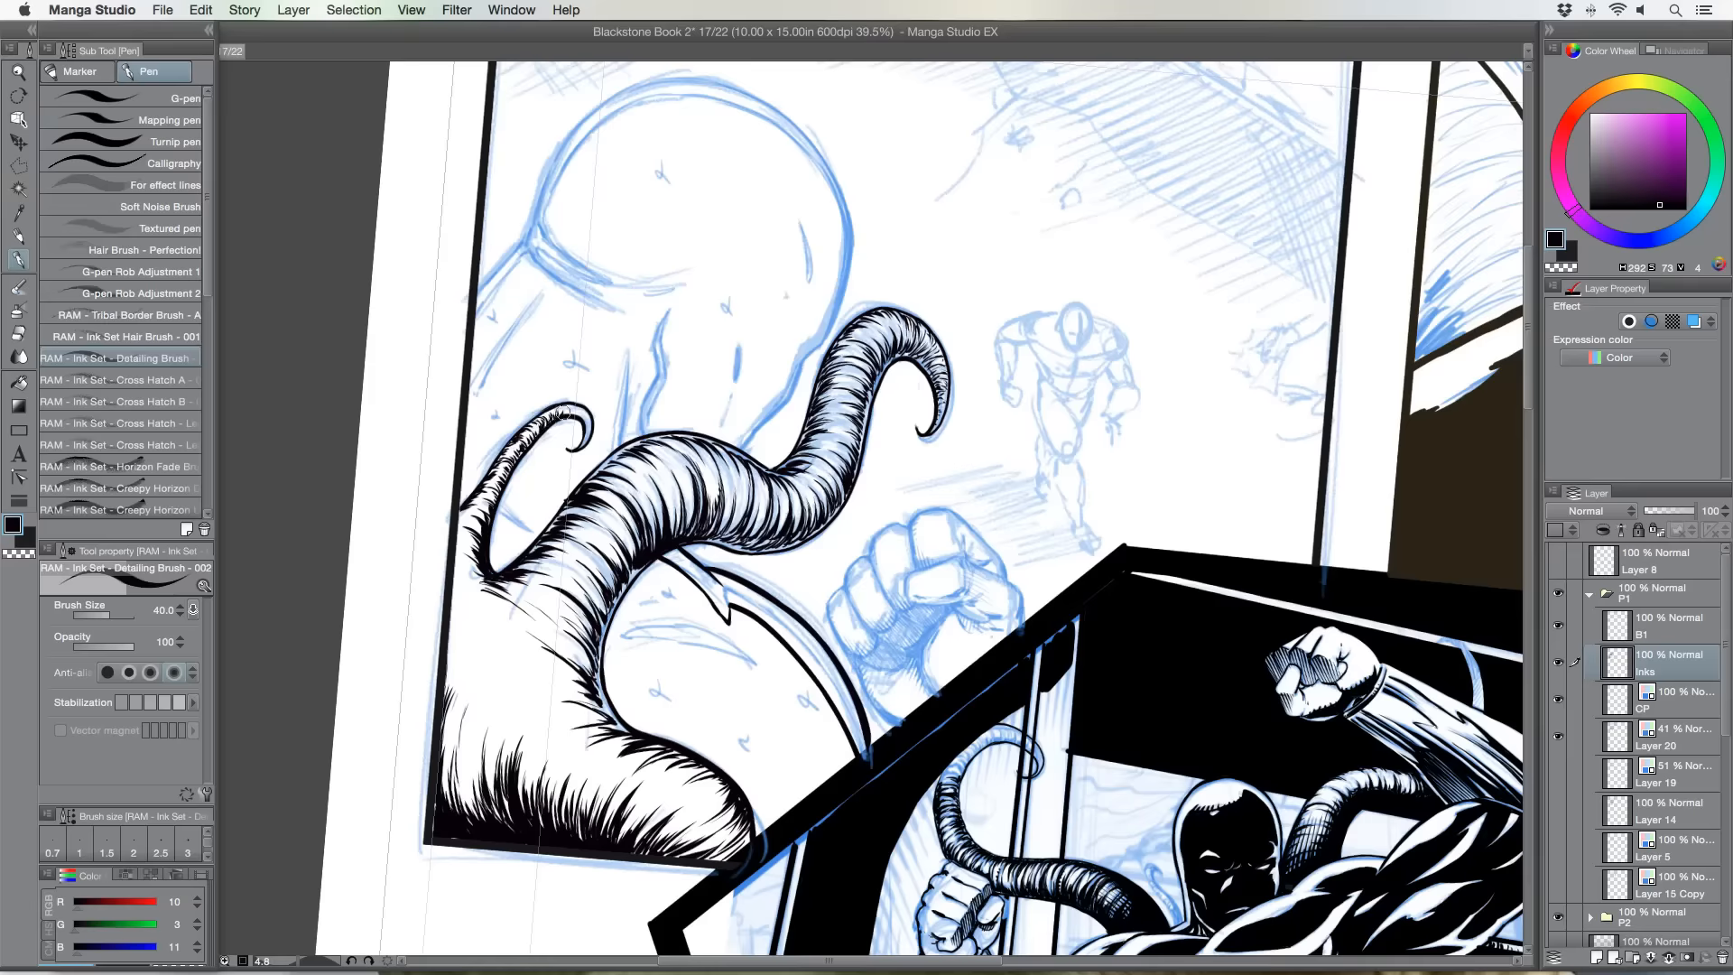
{"action": "left_click_drag", "start_coordinate": [570, 405], "coordinate": [572, 411]}
{"action": "mouse_move", "coordinate": [471, 500]}
{"action": "left_mouse_down"}
{"action": "mouse_move", "coordinate": [483, 512]}
{"action": "mouse_move", "coordinate": [460, 520]}
{"action": "left_mouse_up"}
{"action": "left_click_drag", "start_coordinate": [568, 496], "coordinate": [536, 540]}
{"action": "left_click_drag", "start_coordinate": [563, 529], "coordinate": [536, 545]}
Outline the right side of the domed head down to the large tentacle, plus the wavy fold beneath it and the left neck line.
{"action": "left_click_drag", "start_coordinate": [482, 406], "coordinate": [428, 515]}
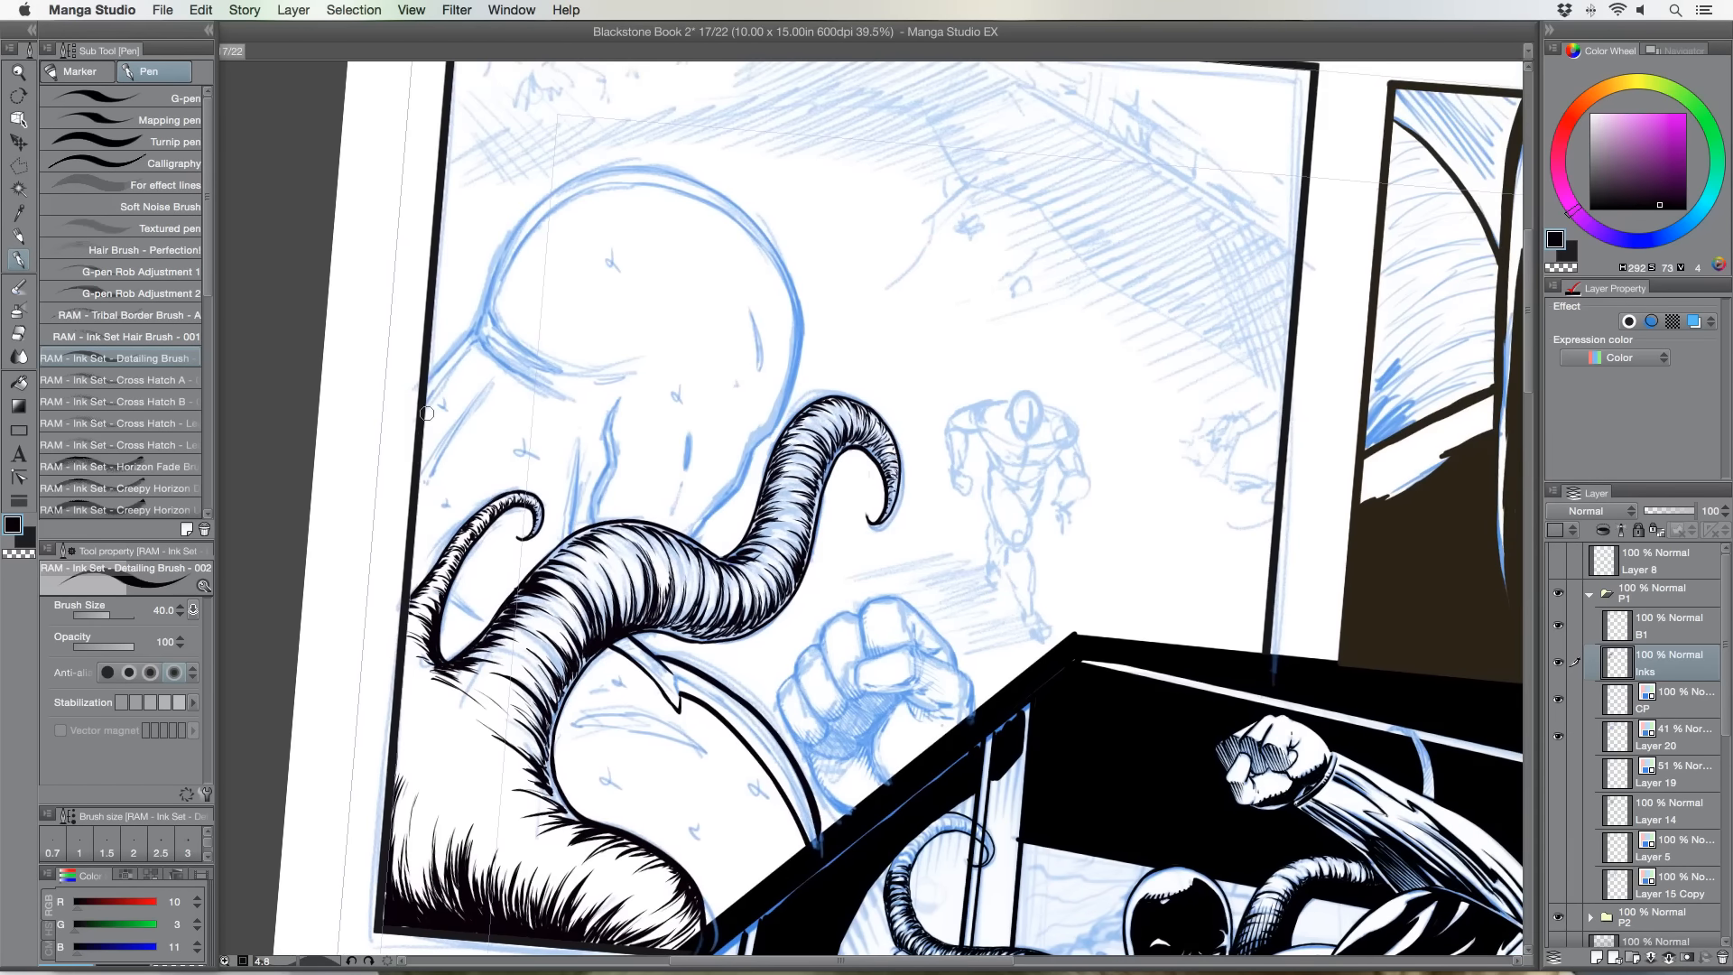
{"action": "key", "text": "r"}
{"action": "left_click_drag", "start_coordinate": [398, 369], "coordinate": [379, 403]}
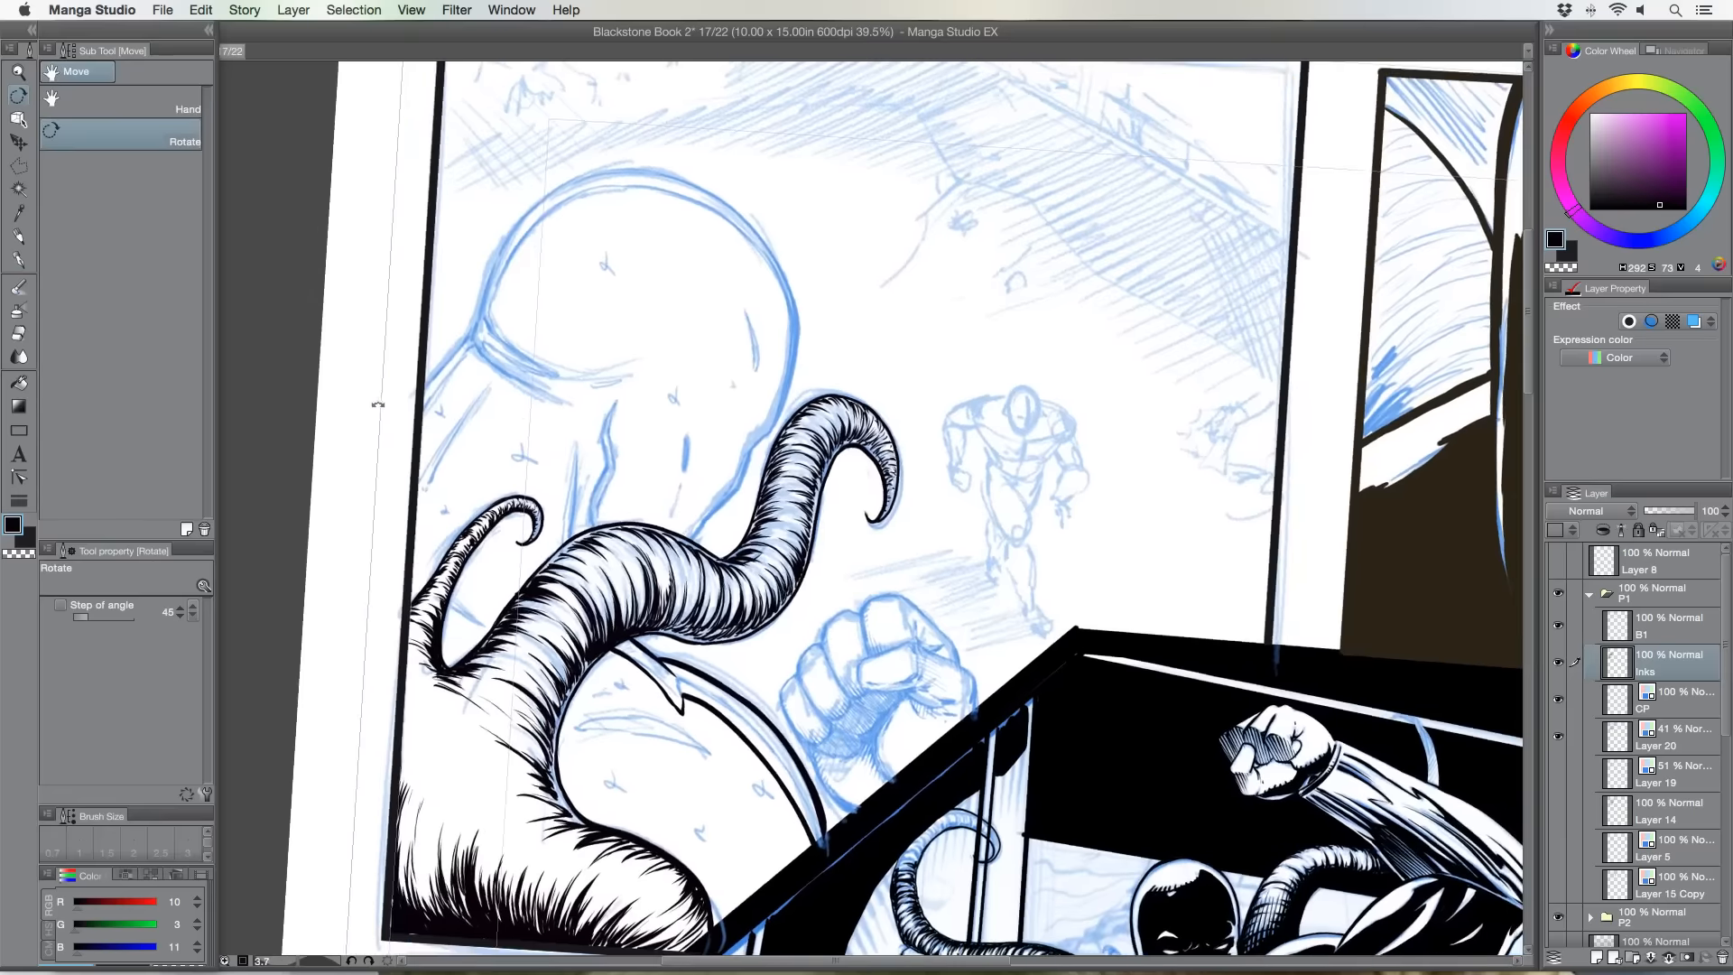
{"action": "left_click", "coordinate": [18, 72]}
{"action": "left_click", "coordinate": [379, 250]}
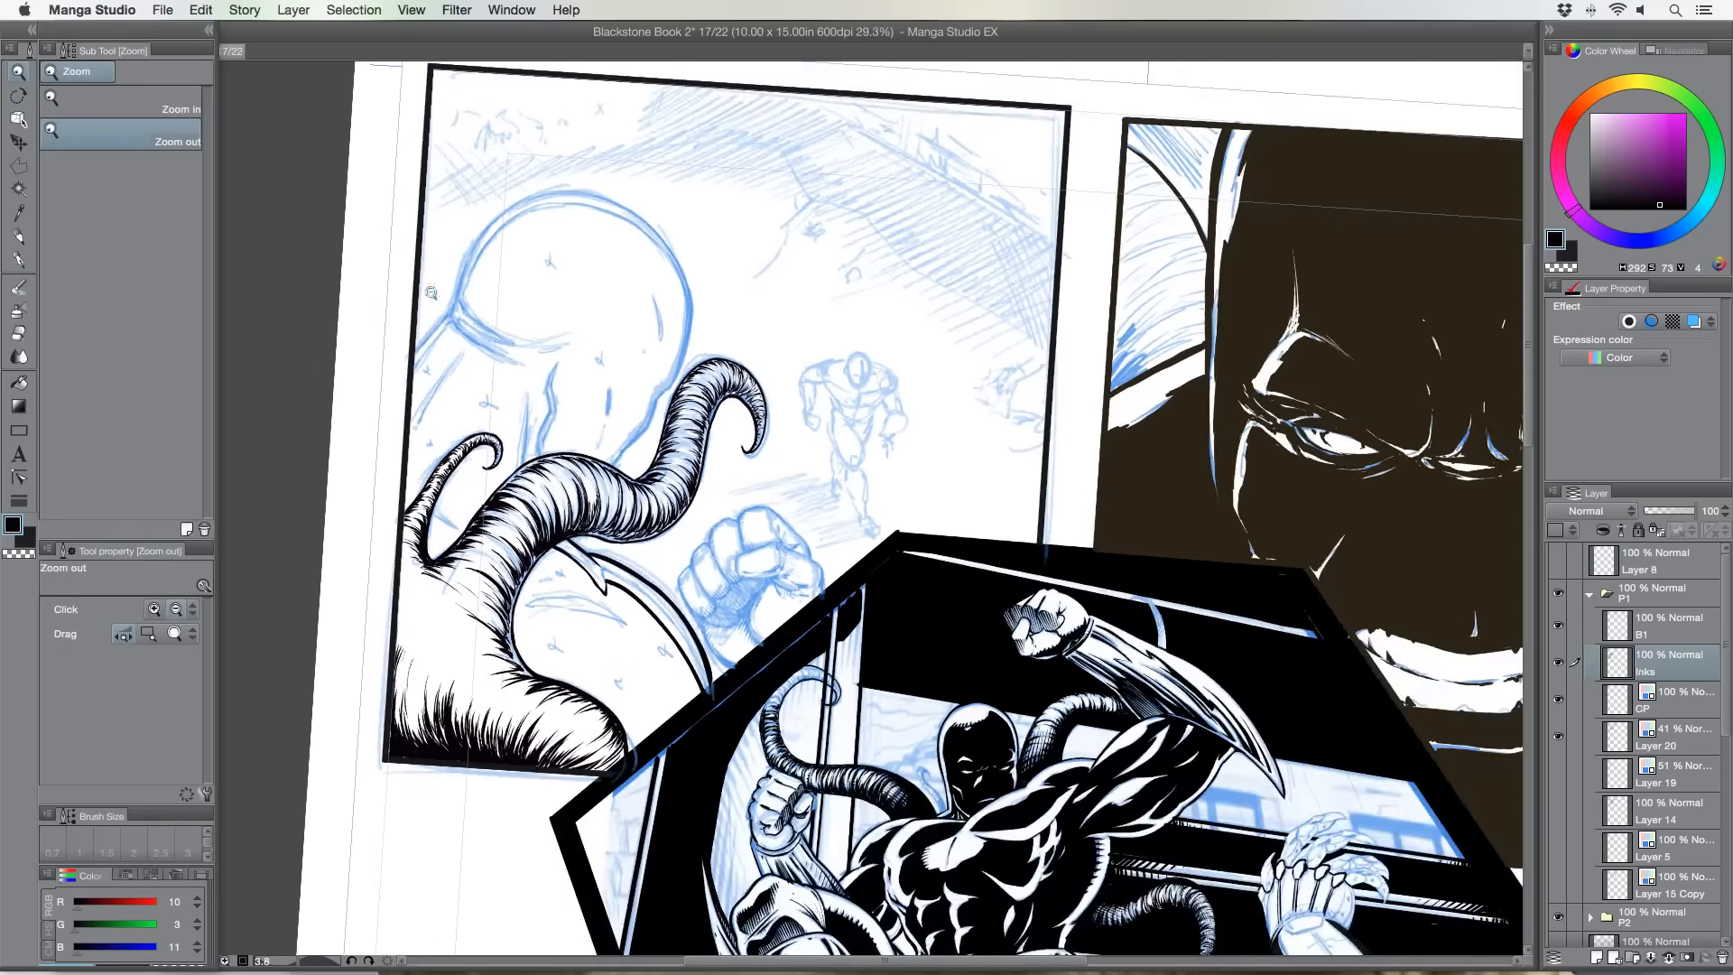
{"action": "left_click_drag", "start_coordinate": [429, 307], "coordinate": [416, 405]}
{"action": "key", "text": "r"}
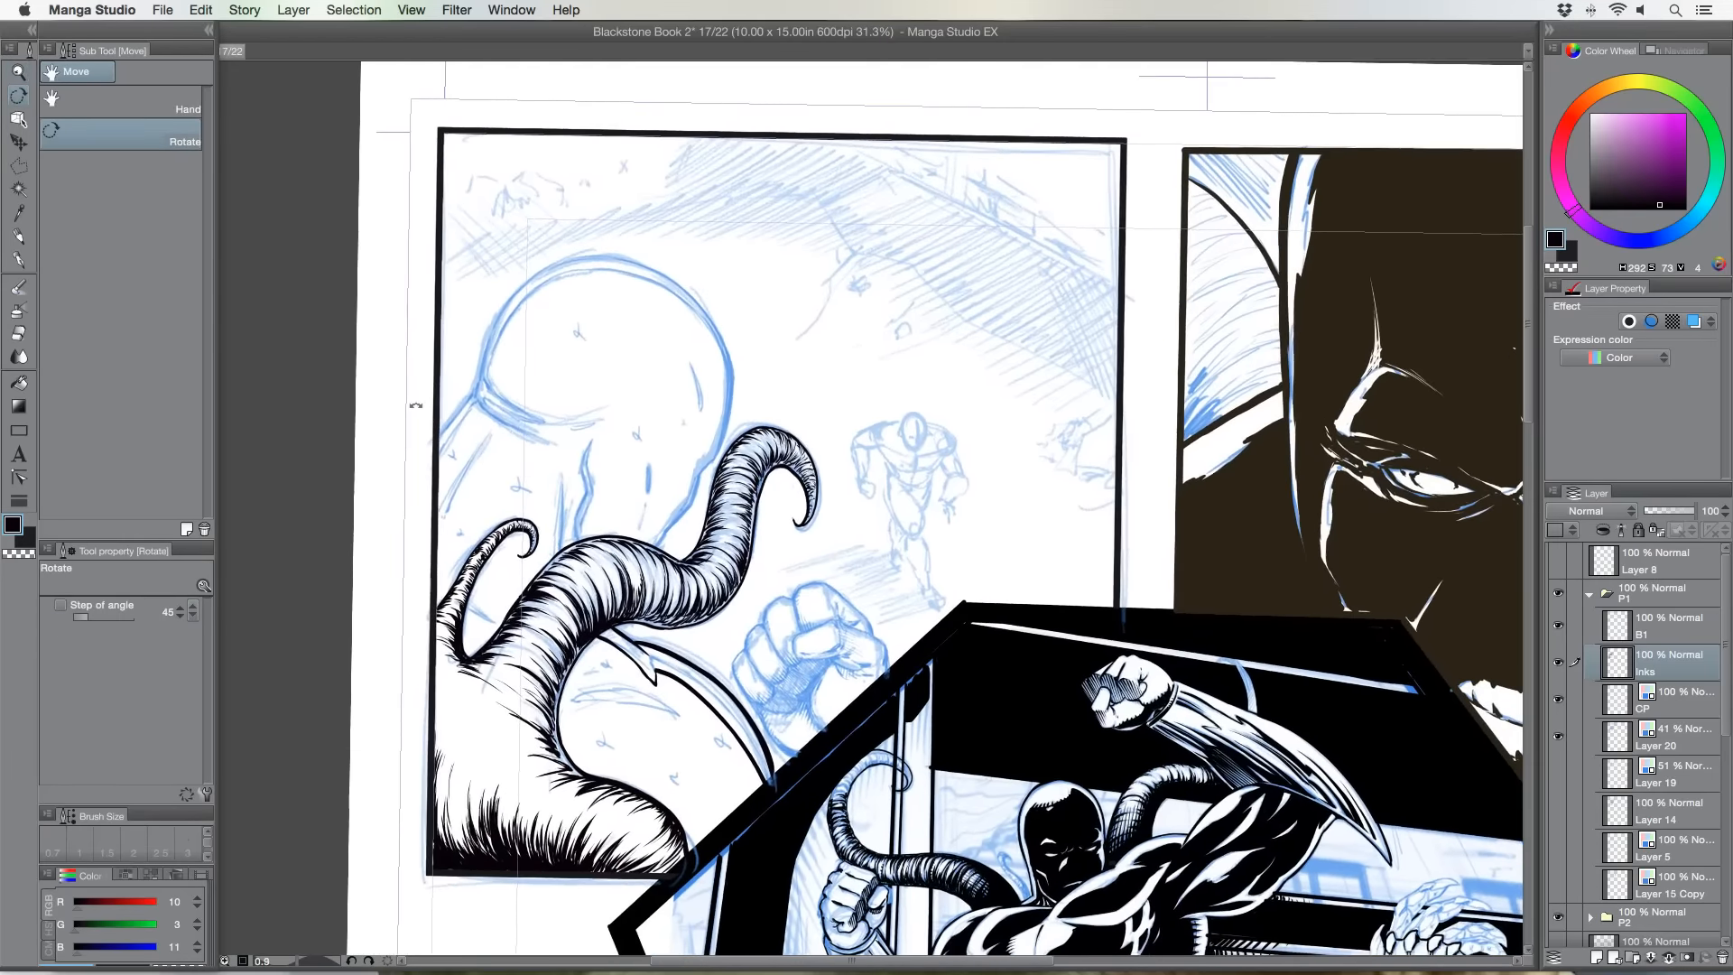
{"action": "key", "text": "alt+space"}
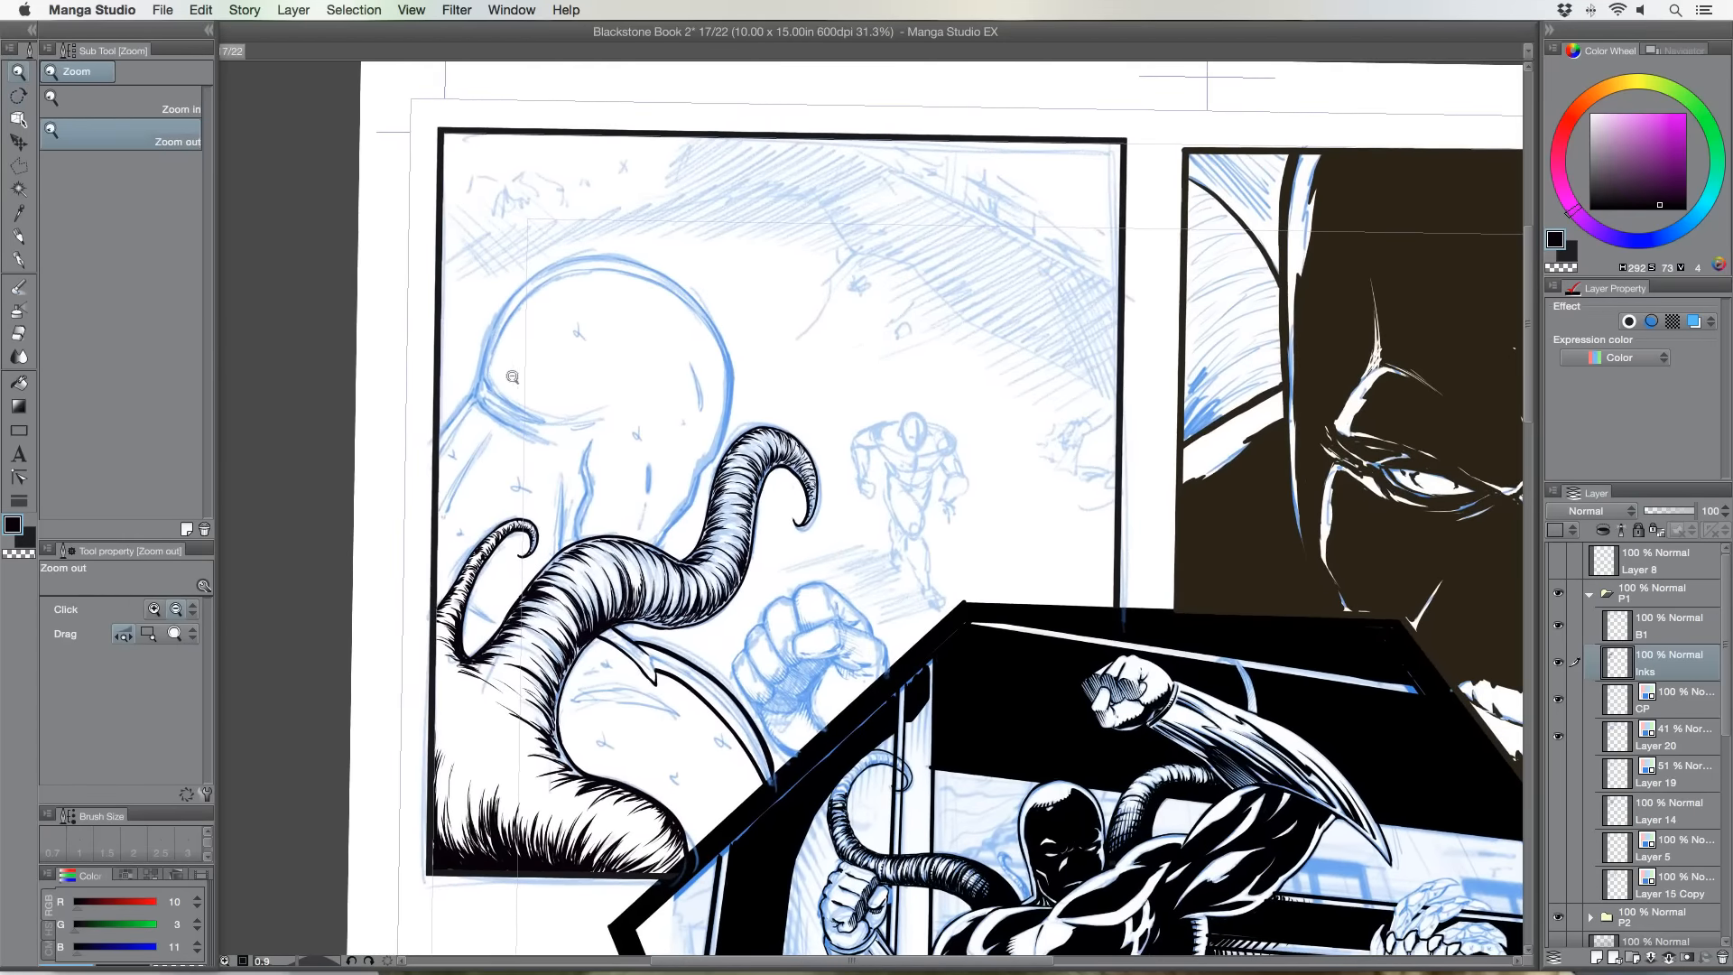
{"action": "left_click_drag", "start_coordinate": [459, 394], "coordinate": [449, 383]}
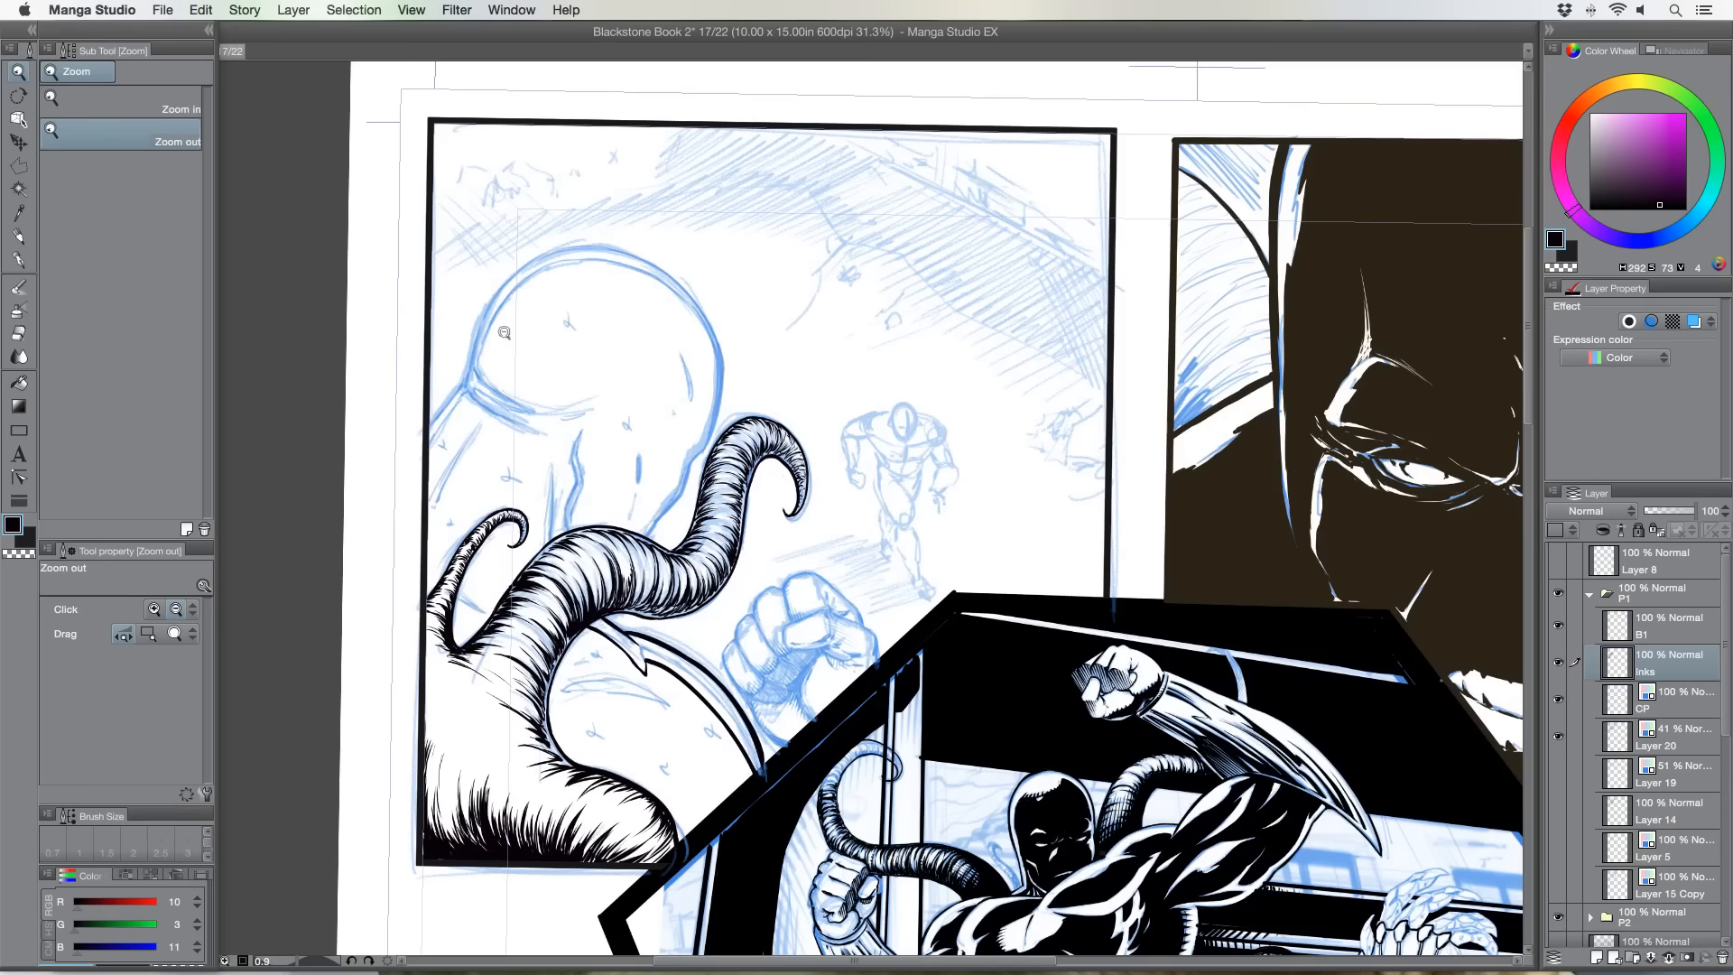
{"action": "scroll", "coordinate": [510, 336], "scroll_direction": "up", "scroll_amount": 1}
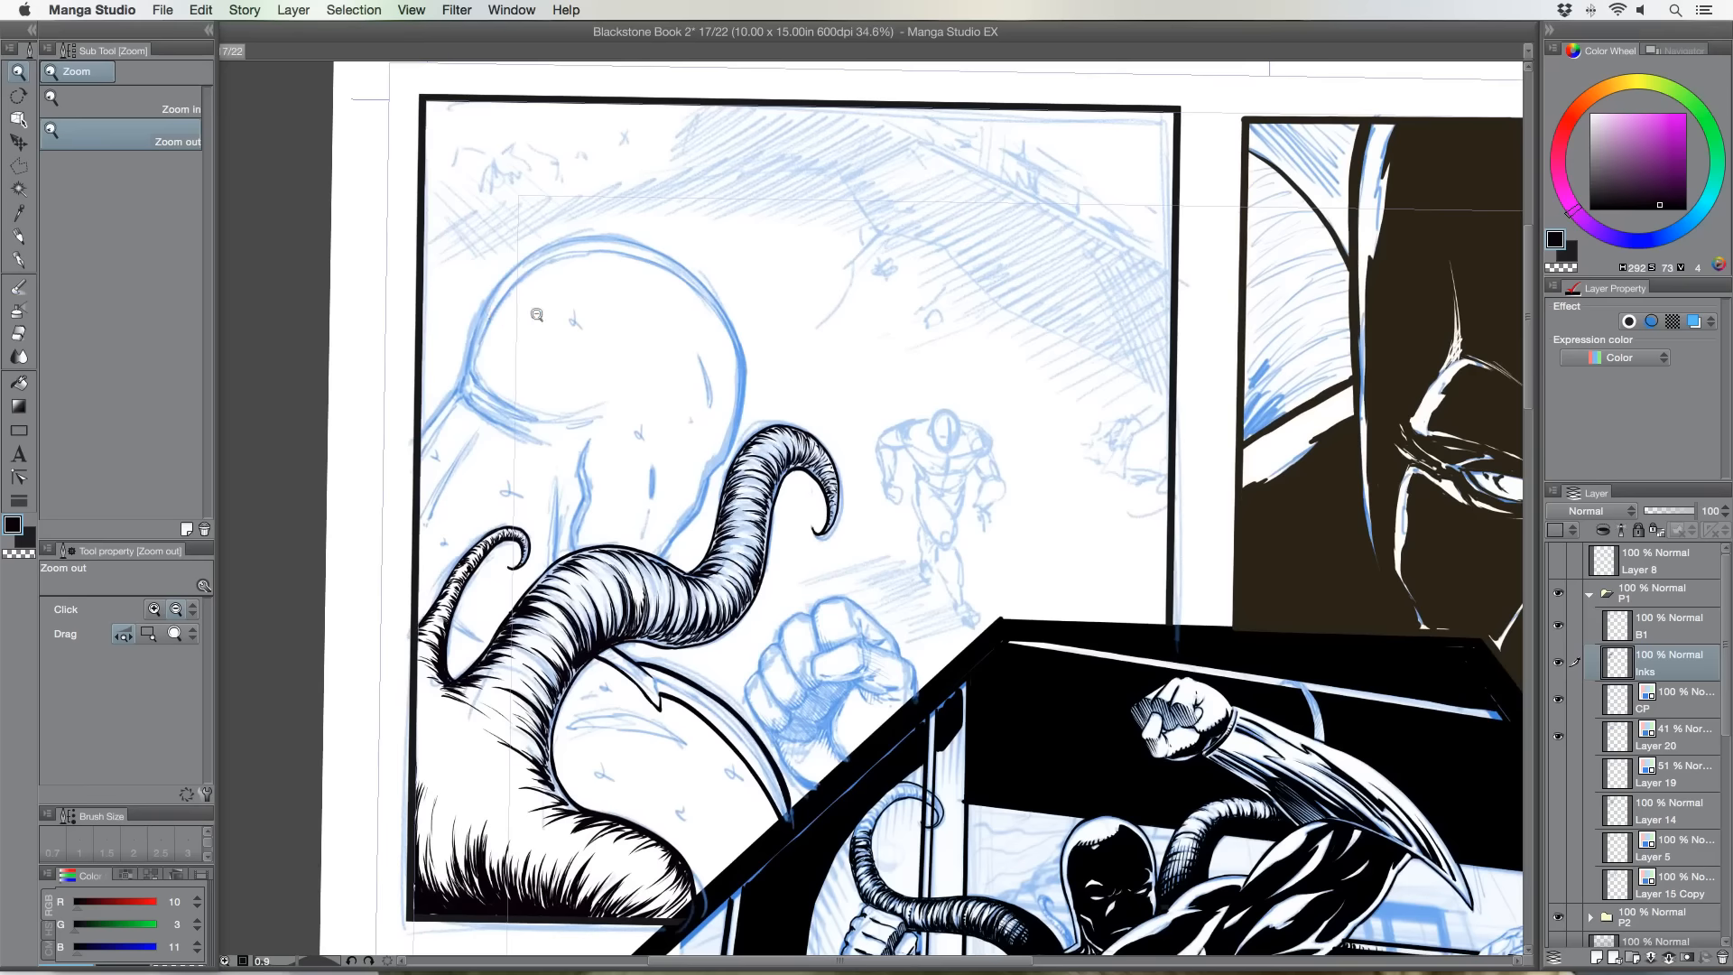
{"action": "left_click", "coordinate": [20, 258]}
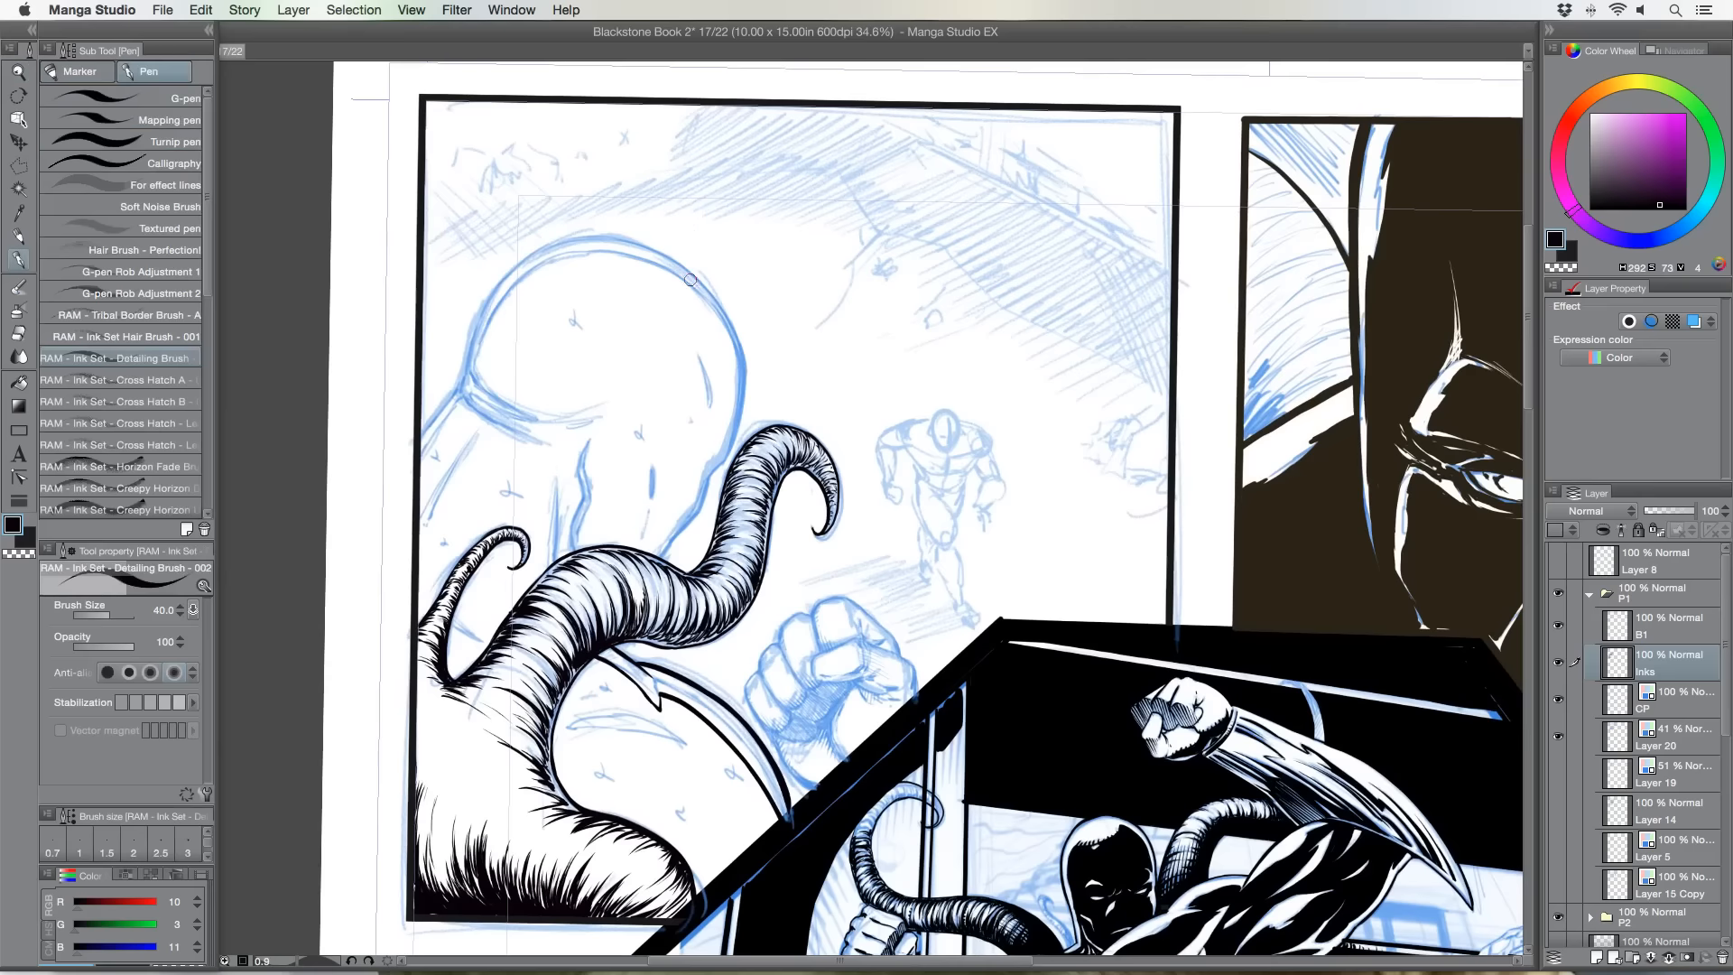
{"action": "left_click_drag", "start_coordinate": [702, 284], "coordinate": [741, 366]}
{"action": "left_click_drag", "start_coordinate": [707, 288], "coordinate": [744, 404]}
{"action": "mouse_move", "coordinate": [729, 327]}
{"action": "left_mouse_down"}
{"action": "mouse_move", "coordinate": [745, 434]}
{"action": "mouse_move", "coordinate": [724, 457]}
{"action": "left_mouse_up"}
{"action": "left_click_drag", "start_coordinate": [742, 388], "coordinate": [677, 535]}
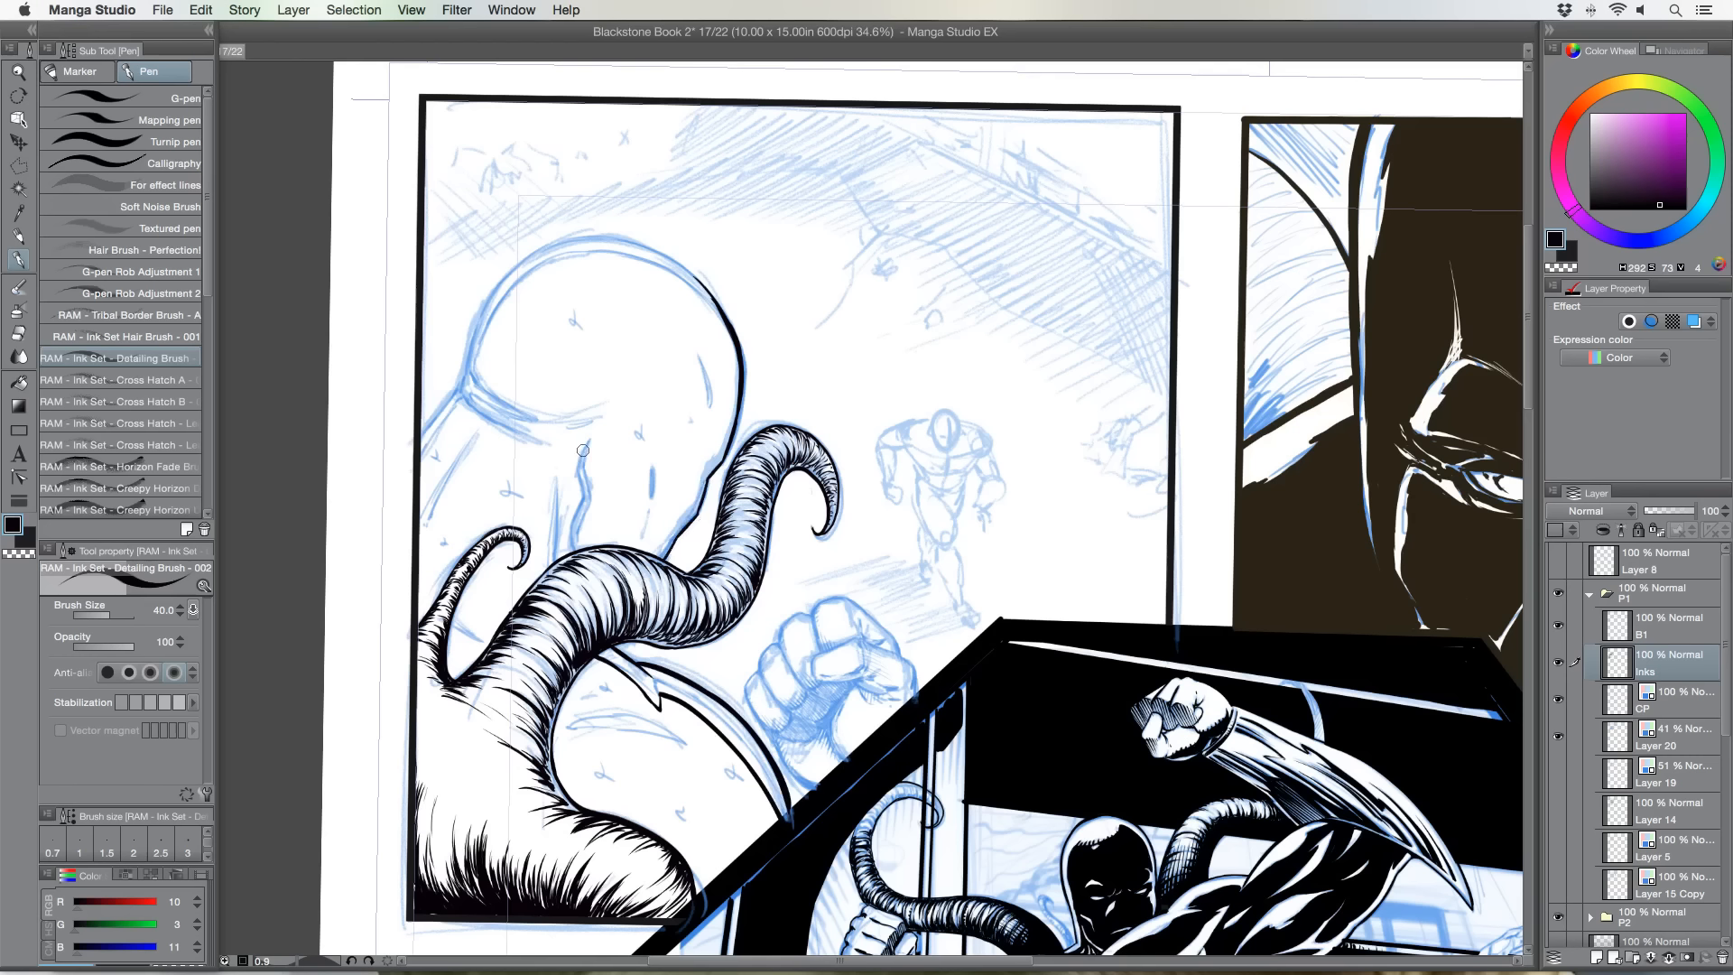
{"action": "left_click_drag", "start_coordinate": [576, 473], "coordinate": [555, 546]}
{"action": "left_click_drag", "start_coordinate": [454, 393], "coordinate": [429, 424]}
Outline the crown of the head from the neck junction around to the inked right side.
{"action": "key", "text": "r"}
{"action": "mouse_move", "coordinate": [388, 320]}
{"action": "left_mouse_down"}
{"action": "mouse_move", "coordinate": [749, 140]}
{"action": "mouse_move", "coordinate": [1007, 131]}
{"action": "mouse_move", "coordinate": [1037, 456]}
{"action": "left_mouse_up"}
{"action": "key", "text": "p"}
{"action": "left_click_drag", "start_coordinate": [846, 645], "coordinate": [657, 746]}
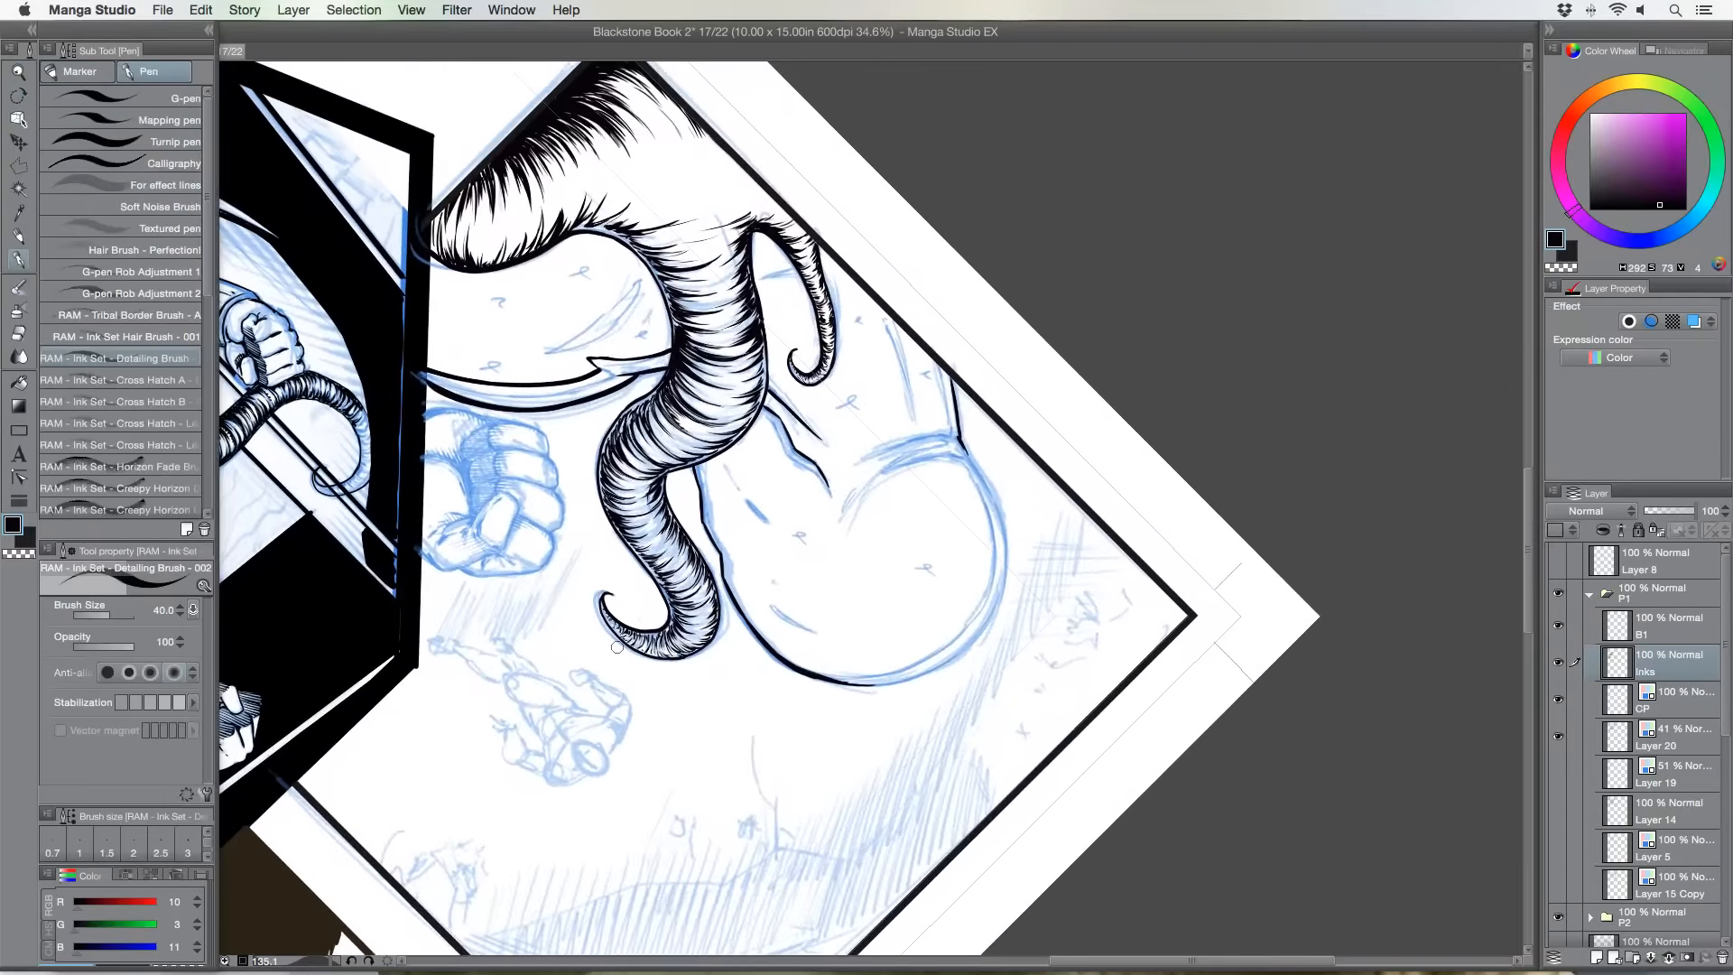
{"action": "left_click", "coordinate": [17, 72]}
{"action": "scroll", "coordinate": [866, 453], "scroll_direction": "up", "scroll_amount": 2}
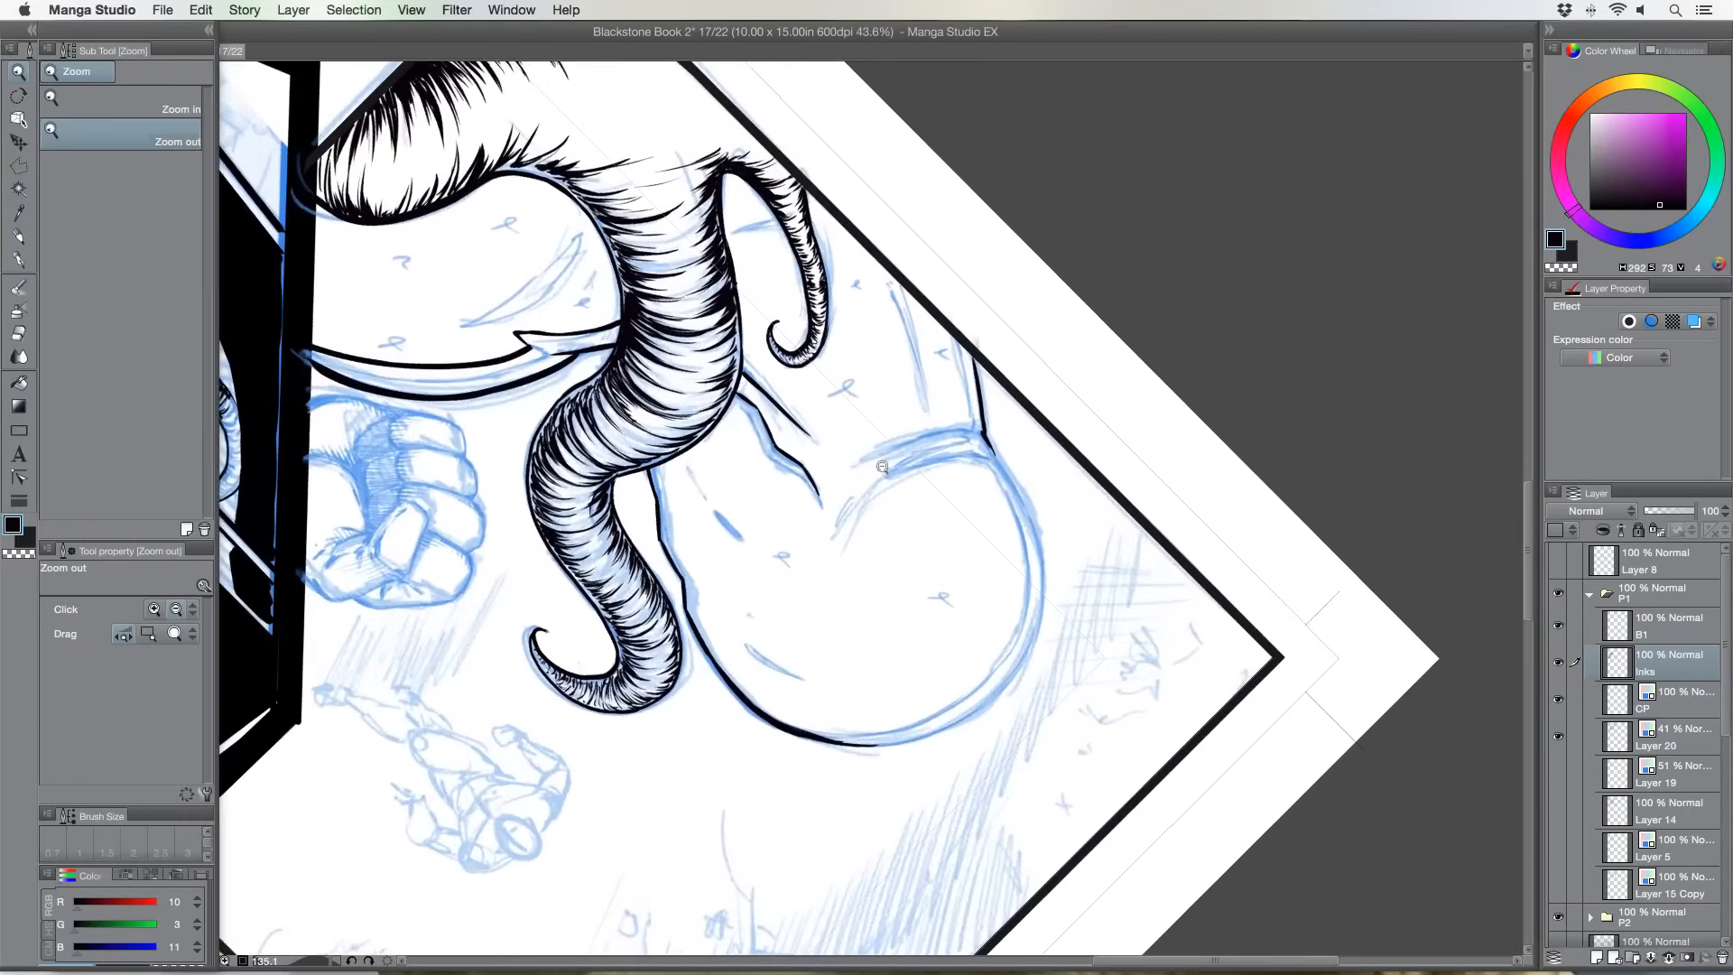
{"action": "left_click", "coordinate": [19, 259]}
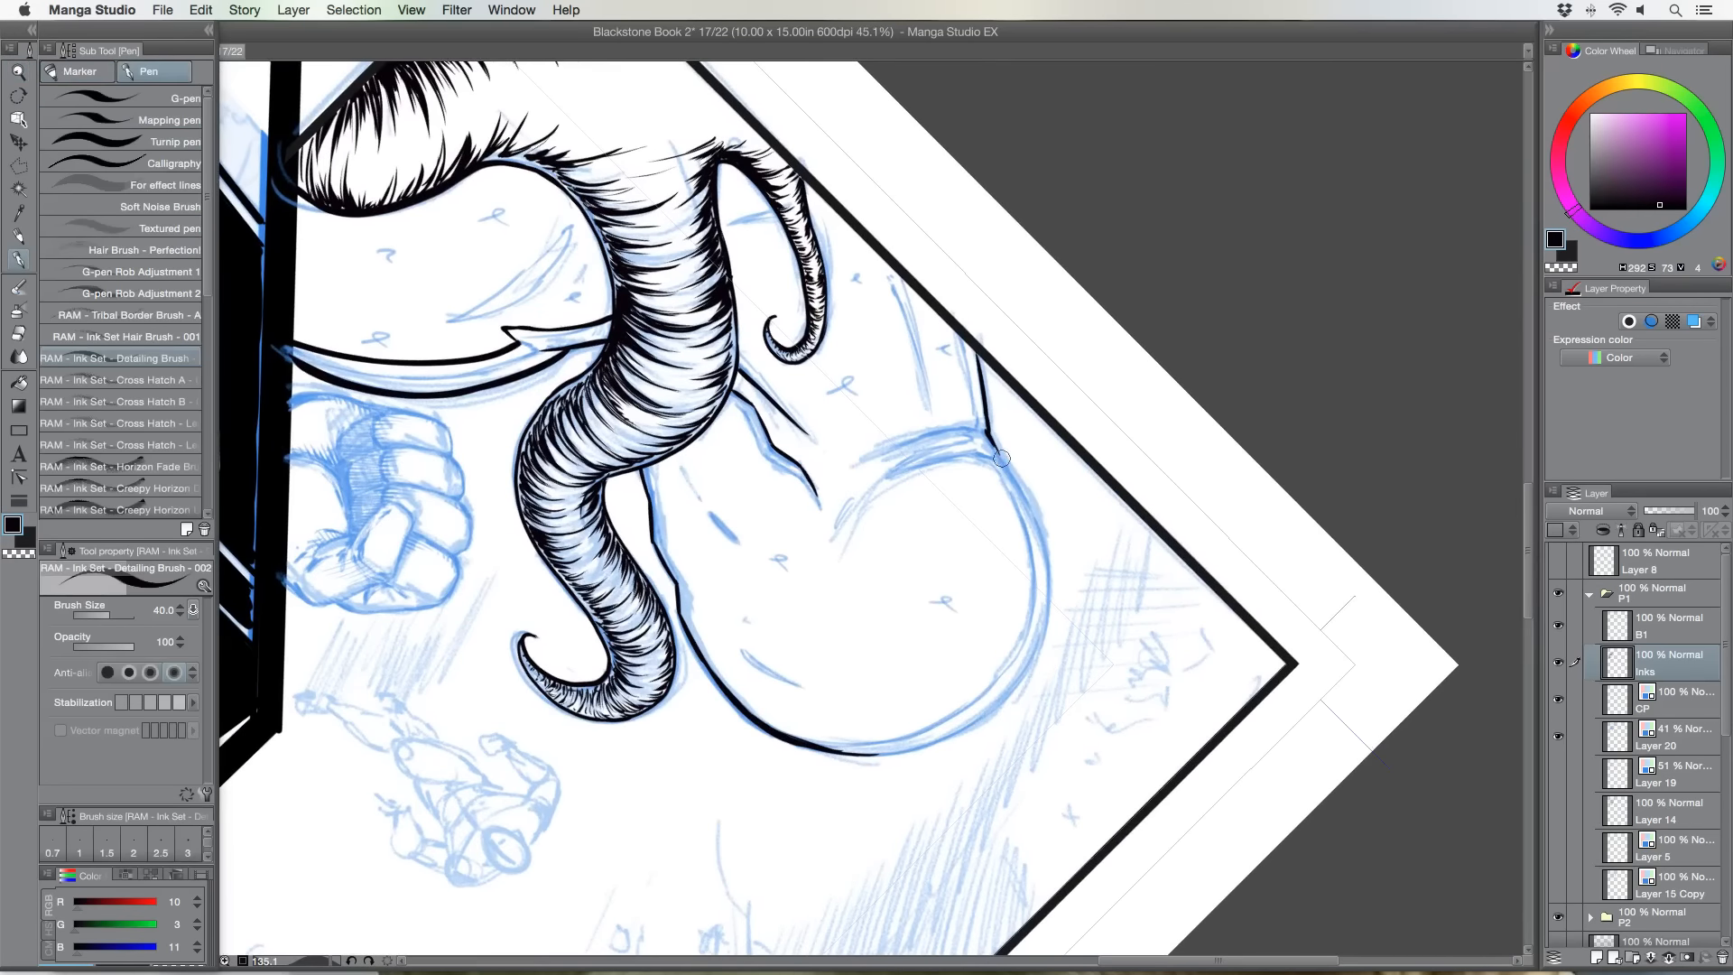
{"action": "left_click_drag", "start_coordinate": [994, 444], "coordinate": [1042, 541]}
{"action": "mouse_move", "coordinate": [1018, 483]}
{"action": "left_mouse_down"}
{"action": "mouse_move", "coordinate": [1044, 584]}
{"action": "mouse_move", "coordinate": [1047, 560]}
{"action": "mouse_move", "coordinate": [1047, 637]}
{"action": "left_mouse_up"}
{"action": "mouse_move", "coordinate": [1045, 569]}
{"action": "left_mouse_down"}
{"action": "mouse_move", "coordinate": [1022, 664]}
{"action": "mouse_move", "coordinate": [1031, 653]}
{"action": "mouse_move", "coordinate": [972, 714]}
{"action": "mouse_move", "coordinate": [1010, 687]}
{"action": "mouse_move", "coordinate": [929, 745]}
{"action": "mouse_move", "coordinate": [991, 709]}
{"action": "mouse_move", "coordinate": [919, 748]}
{"action": "mouse_move", "coordinate": [864, 752]}
{"action": "left_mouse_up"}
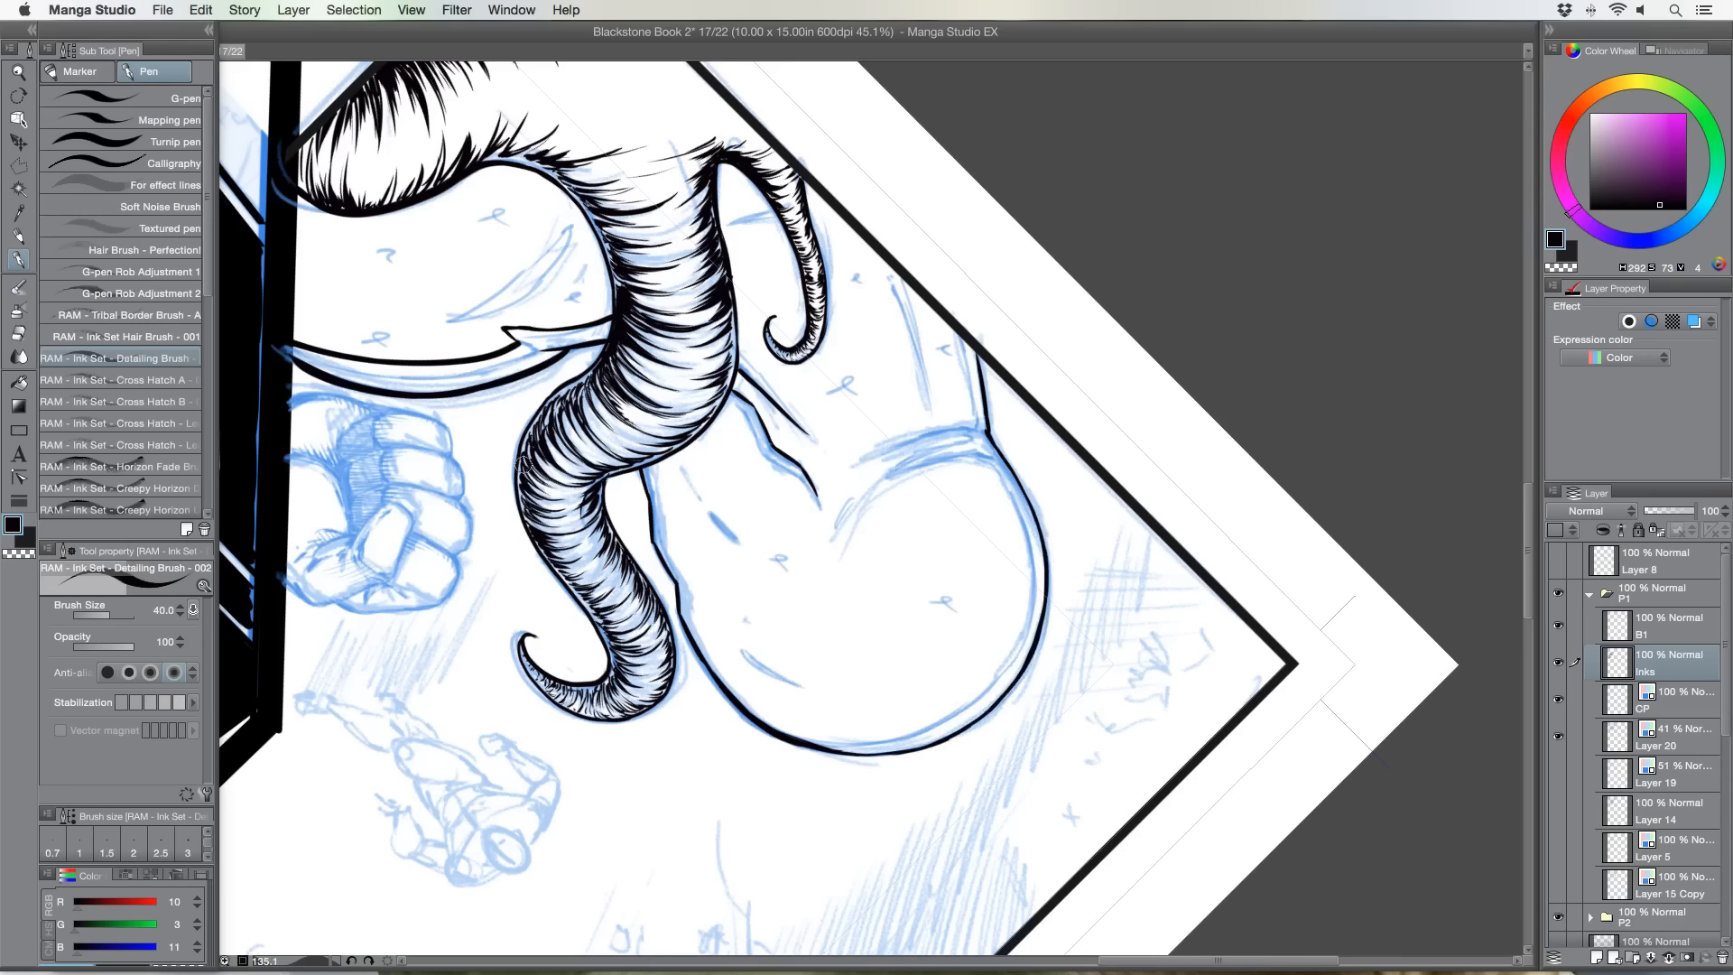
Ink an inner contour along the head's left side, the pointed folds at its base, and the tapered creases on the neck.
{"action": "key", "text": "r"}
{"action": "left_click_drag", "start_coordinate": [460, 602], "coordinate": [894, 552]}
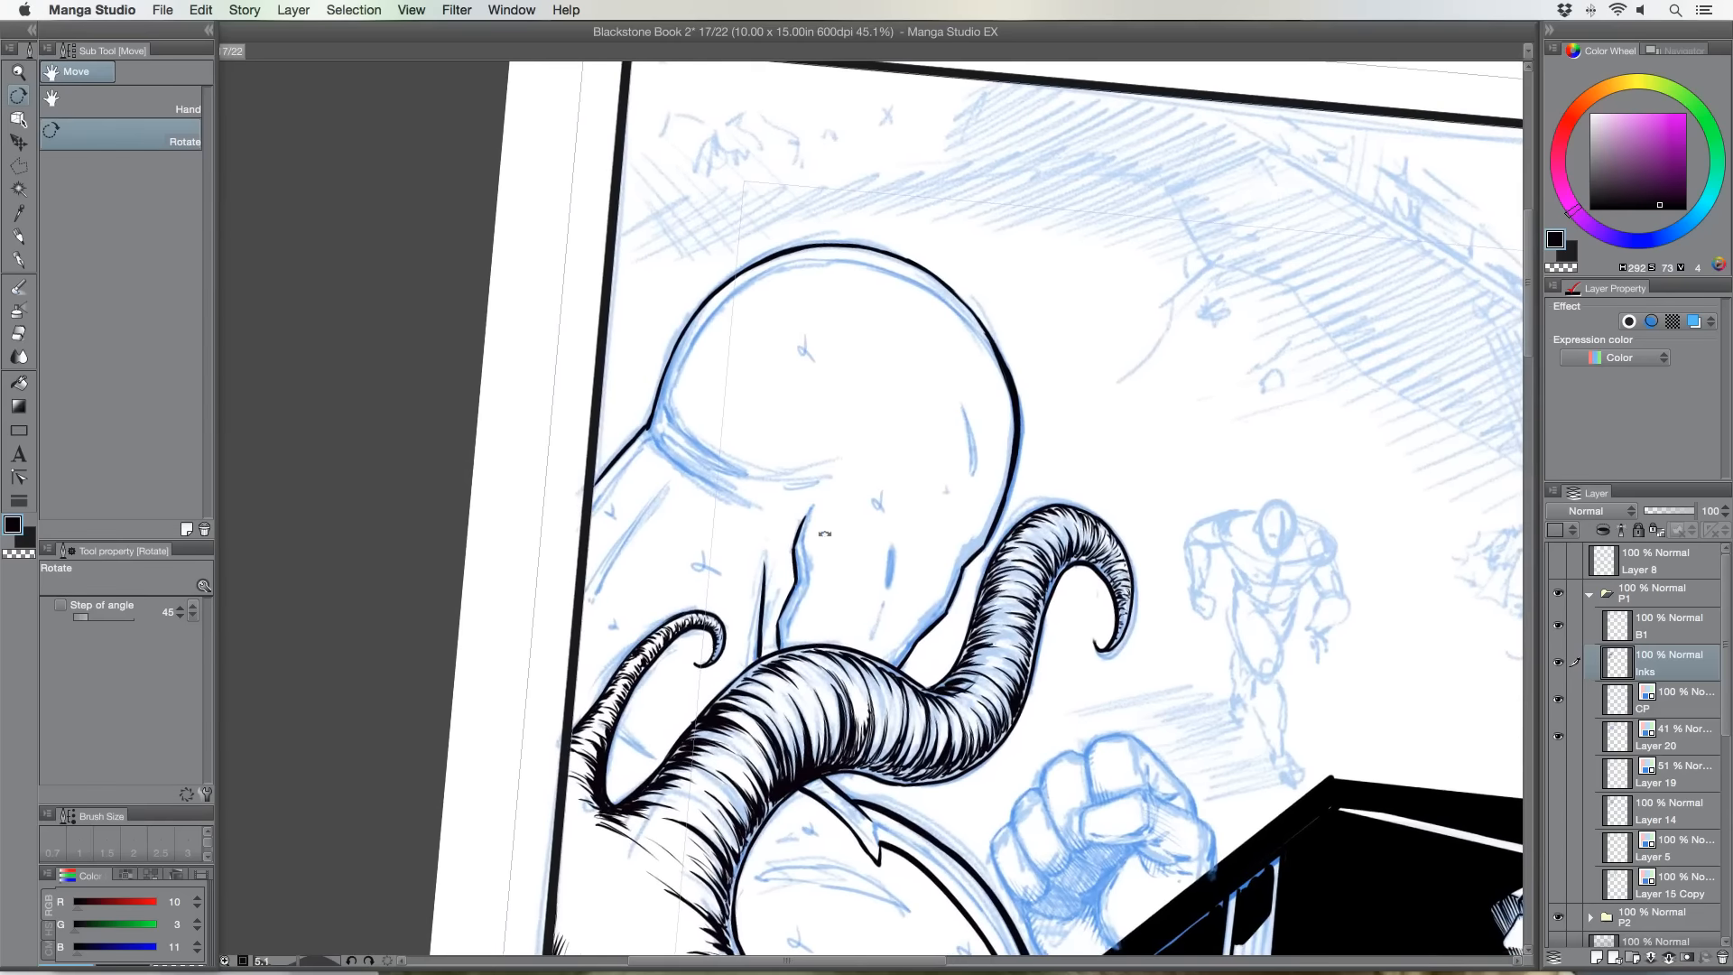
{"action": "key", "text": "p"}
{"action": "left_click_drag", "start_coordinate": [718, 533], "coordinate": [525, 589]}
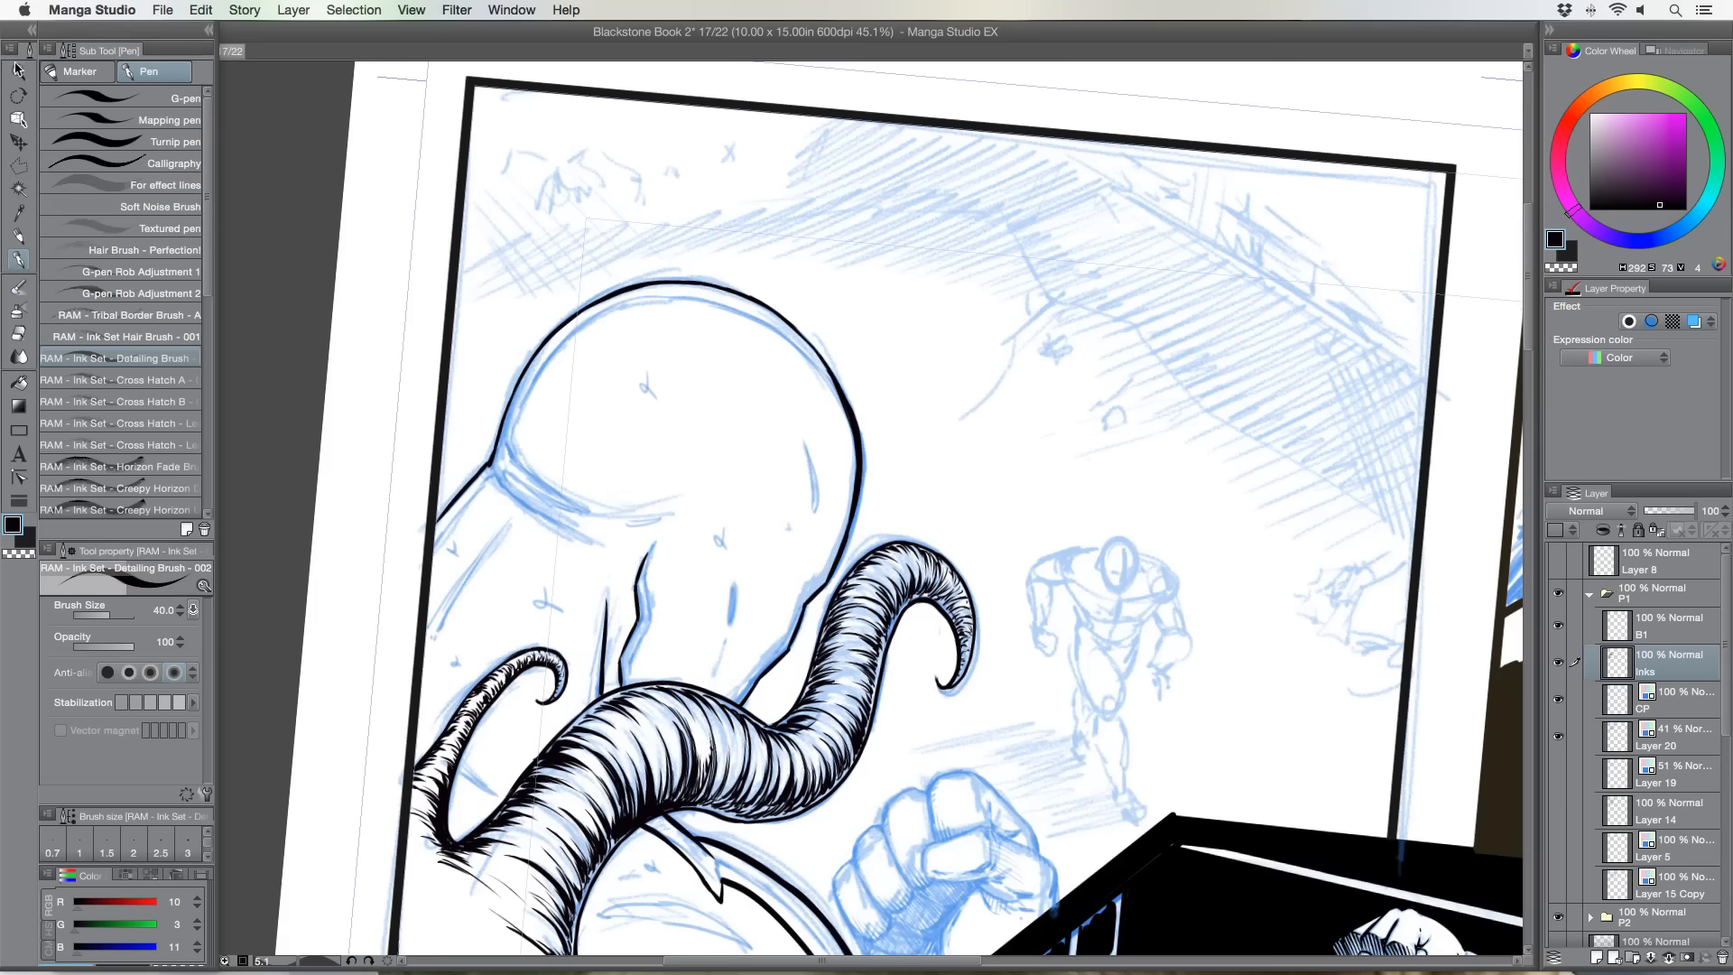
{"action": "left_click", "coordinate": [17, 69]}
{"action": "left_click_drag", "start_coordinate": [495, 309], "coordinate": [533, 311]}
{"action": "left_click_drag", "start_coordinate": [529, 517], "coordinate": [578, 524]}
{"action": "left_click", "coordinate": [23, 258]}
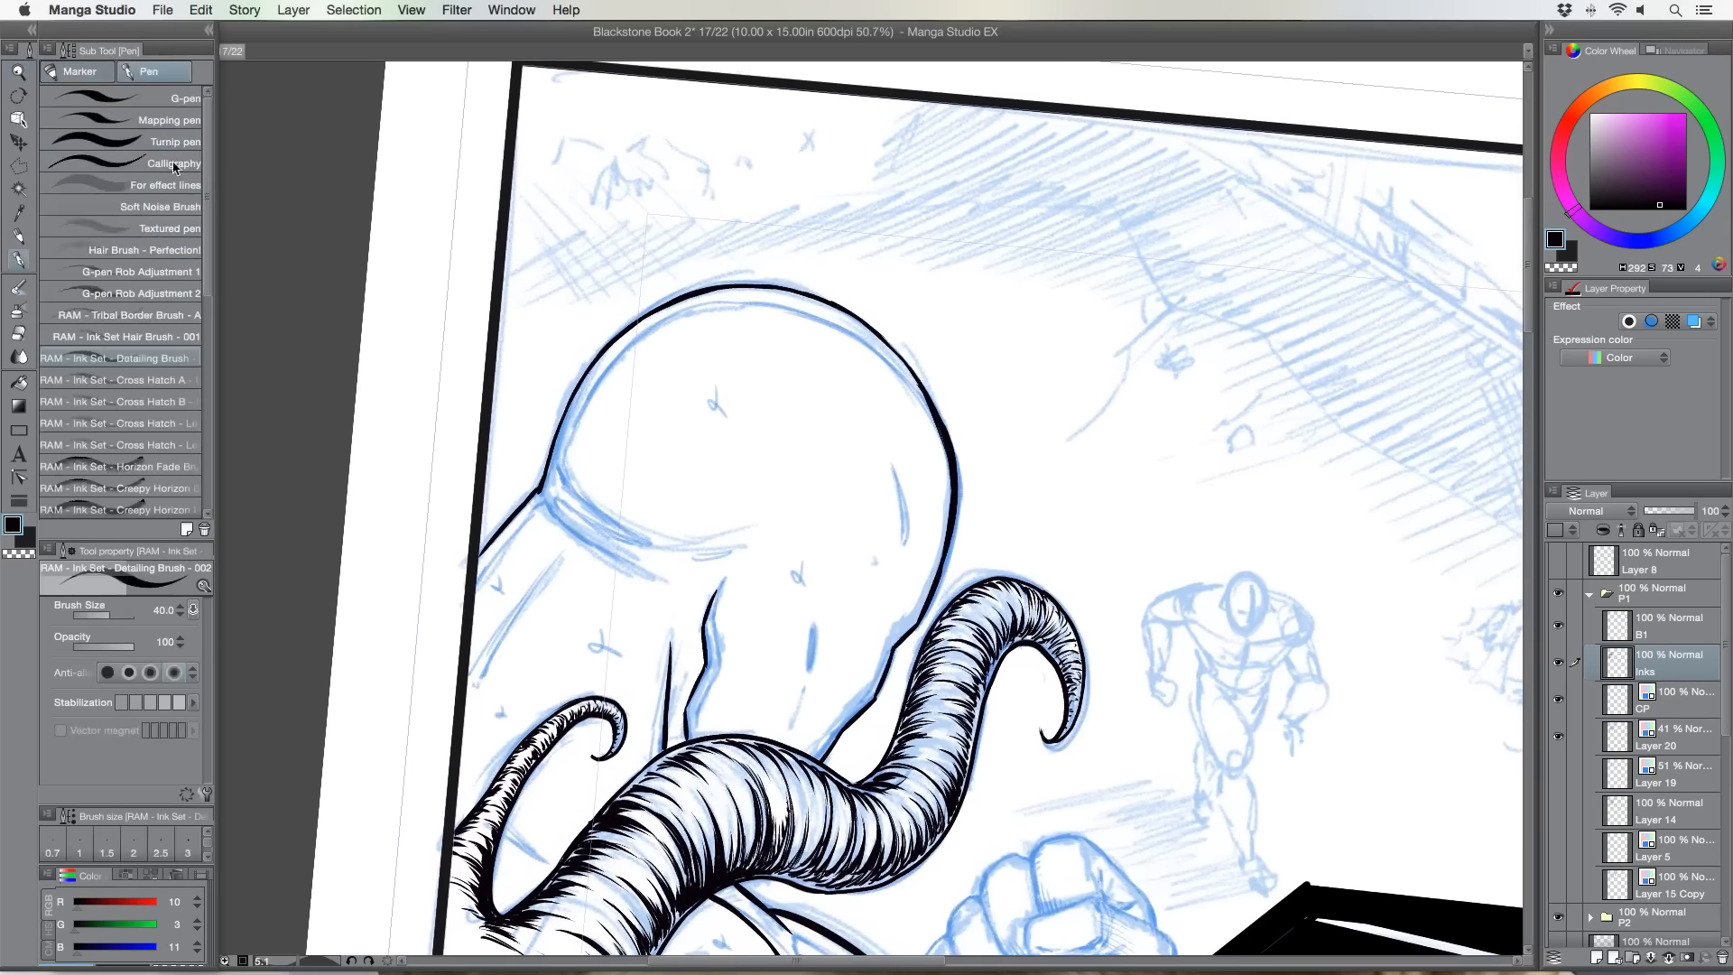
{"action": "mouse_move", "coordinate": [650, 331]}
{"action": "left_mouse_down"}
{"action": "mouse_move", "coordinate": [582, 415]}
{"action": "mouse_move", "coordinate": [565, 476]}
{"action": "mouse_move", "coordinate": [652, 539]}
{"action": "mouse_move", "coordinate": [550, 493]}
{"action": "mouse_move", "coordinate": [616, 565]}
{"action": "mouse_move", "coordinate": [549, 517]}
{"action": "mouse_move", "coordinate": [520, 533]}
{"action": "mouse_move", "coordinate": [528, 520]}
{"action": "mouse_move", "coordinate": [479, 587]}
{"action": "left_mouse_up"}
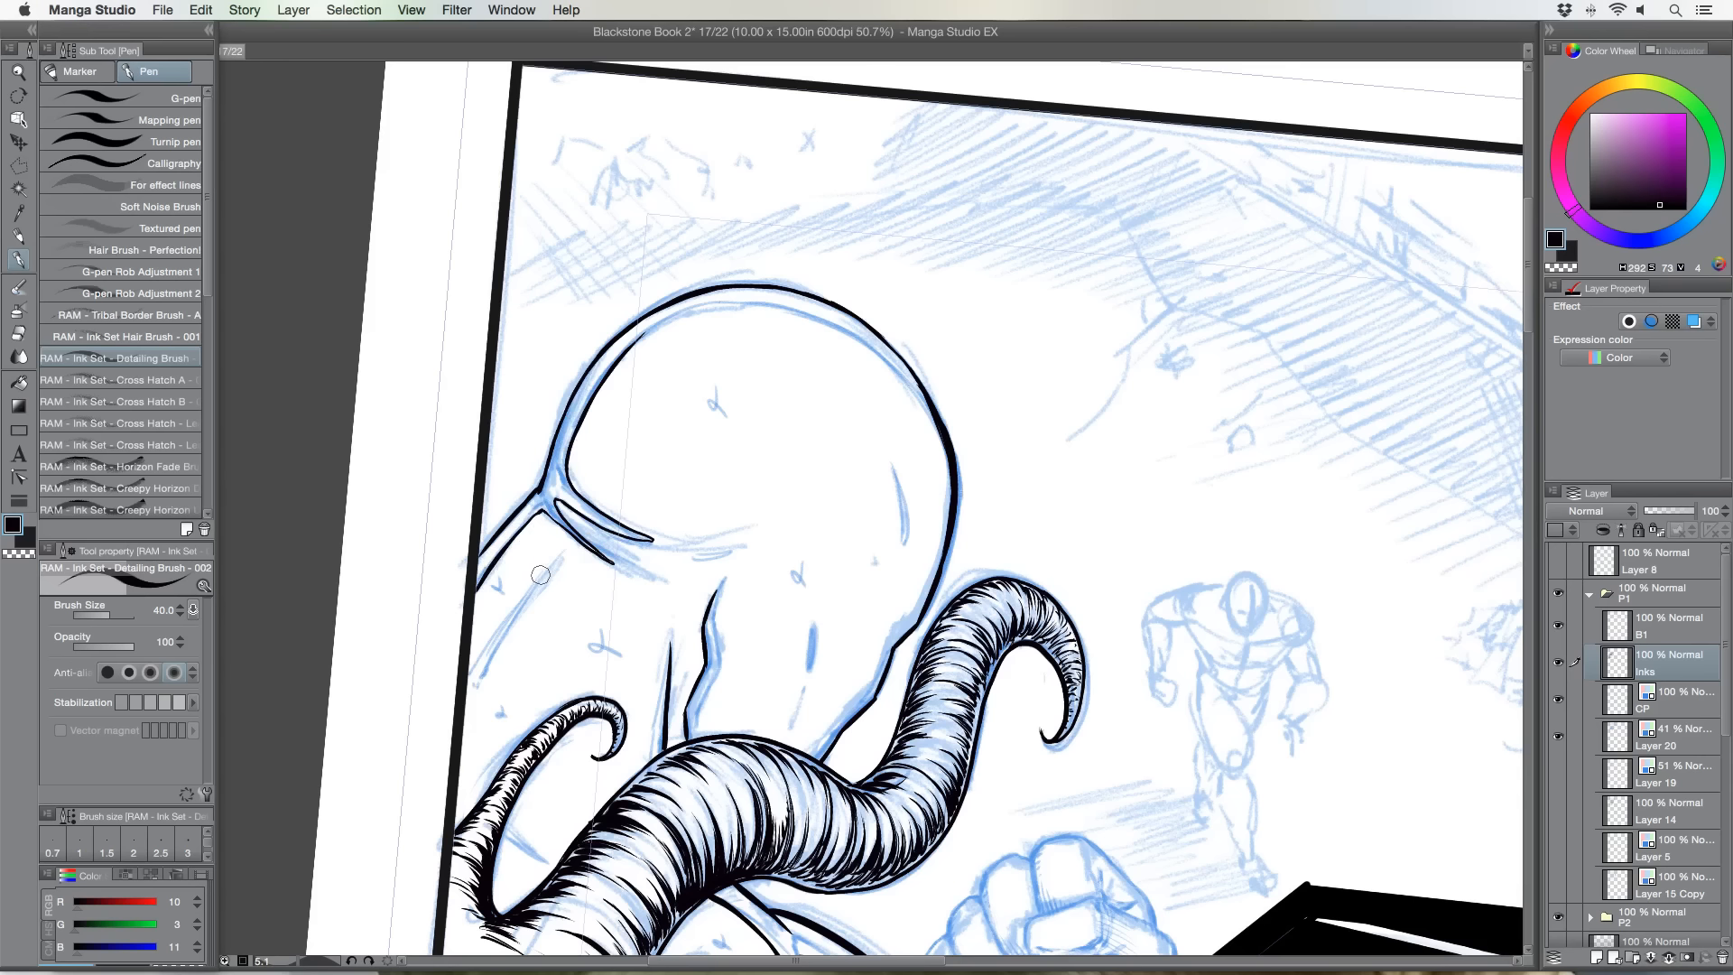
{"action": "left_click_drag", "start_coordinate": [560, 553], "coordinate": [470, 678]}
{"action": "left_click_drag", "start_coordinate": [557, 558], "coordinate": [463, 749]}
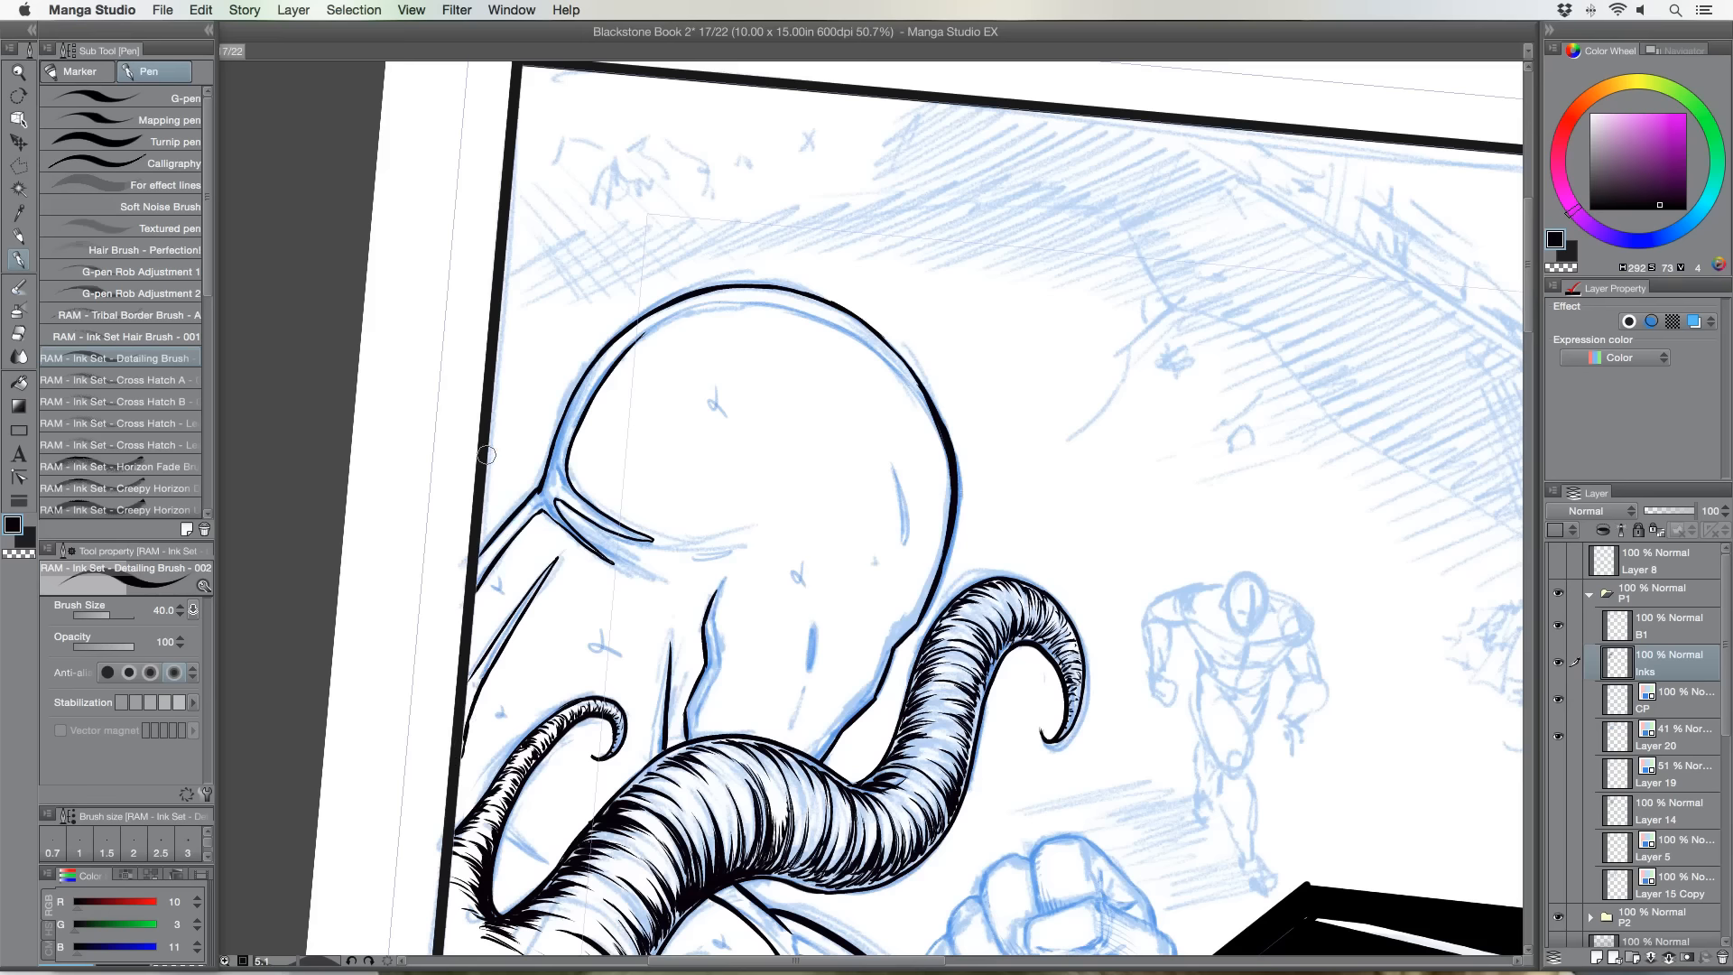
Continue the inner contour line over the crown of the head, parallel to the outer outline.
{"action": "key", "text": "r"}
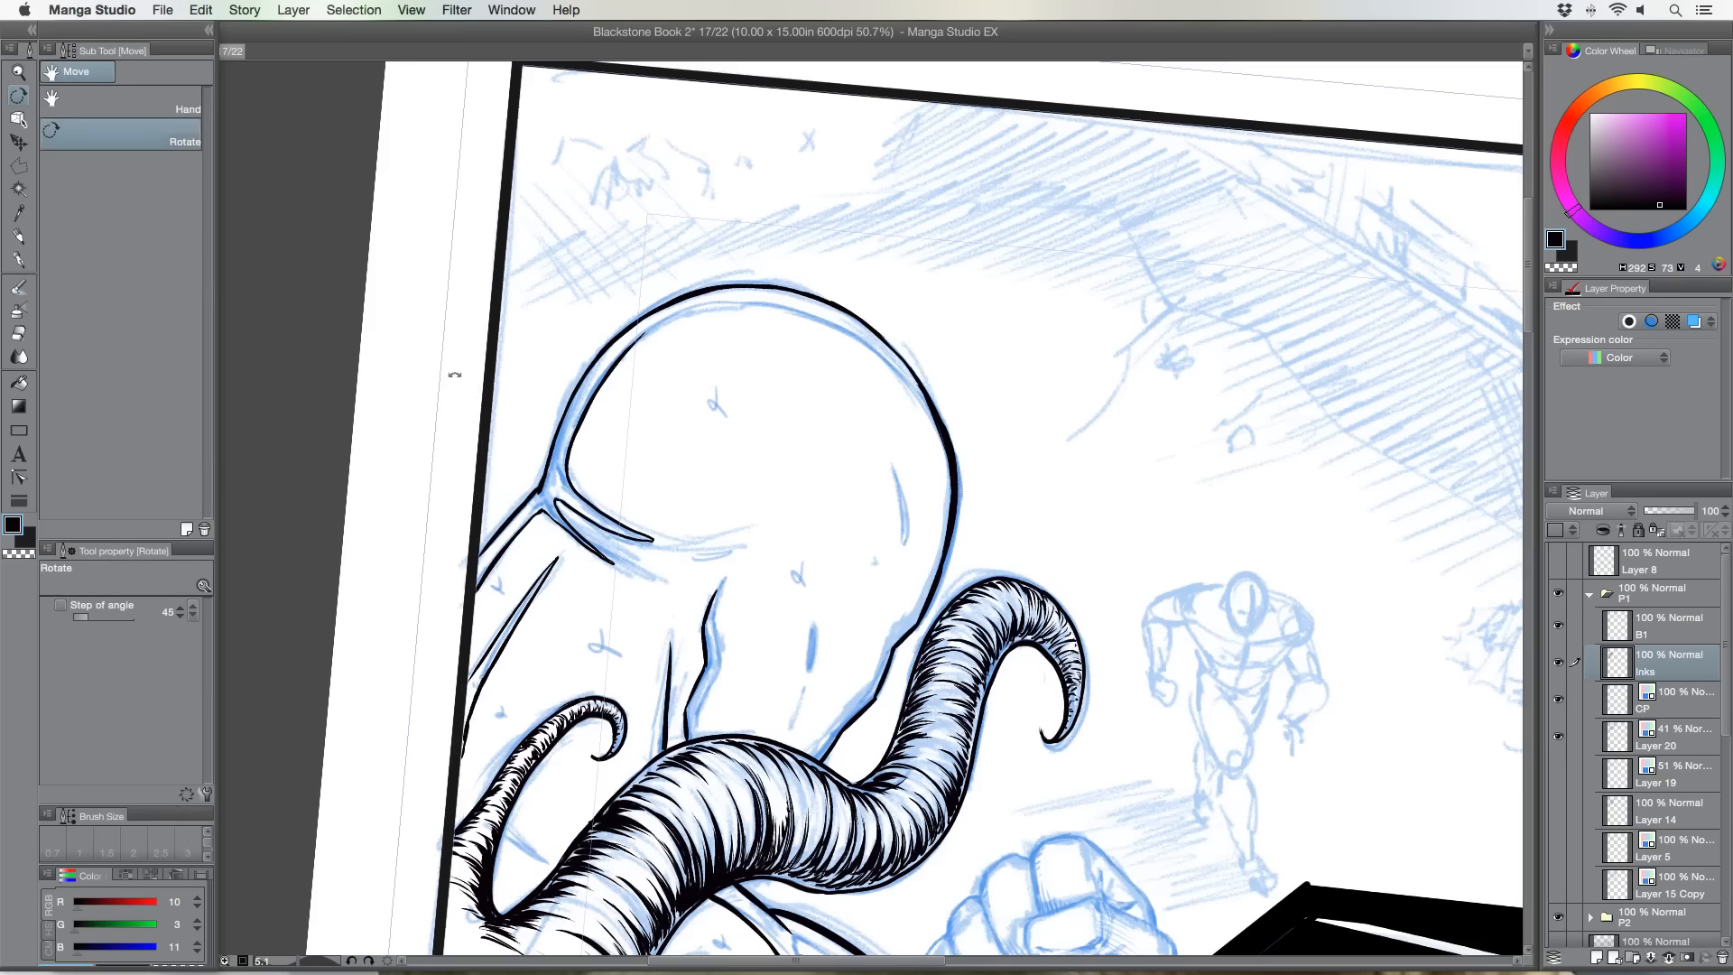
{"action": "mouse_move", "coordinate": [455, 375]}
{"action": "left_mouse_down"}
{"action": "mouse_move", "coordinate": [602, 233]}
{"action": "mouse_move", "coordinate": [668, 217]}
{"action": "mouse_move", "coordinate": [731, 236]}
{"action": "mouse_move", "coordinate": [819, 348]}
{"action": "left_mouse_up"}
{"action": "key", "text": "space"}
{"action": "left_click_drag", "start_coordinate": [617, 531], "coordinate": [530, 618]}
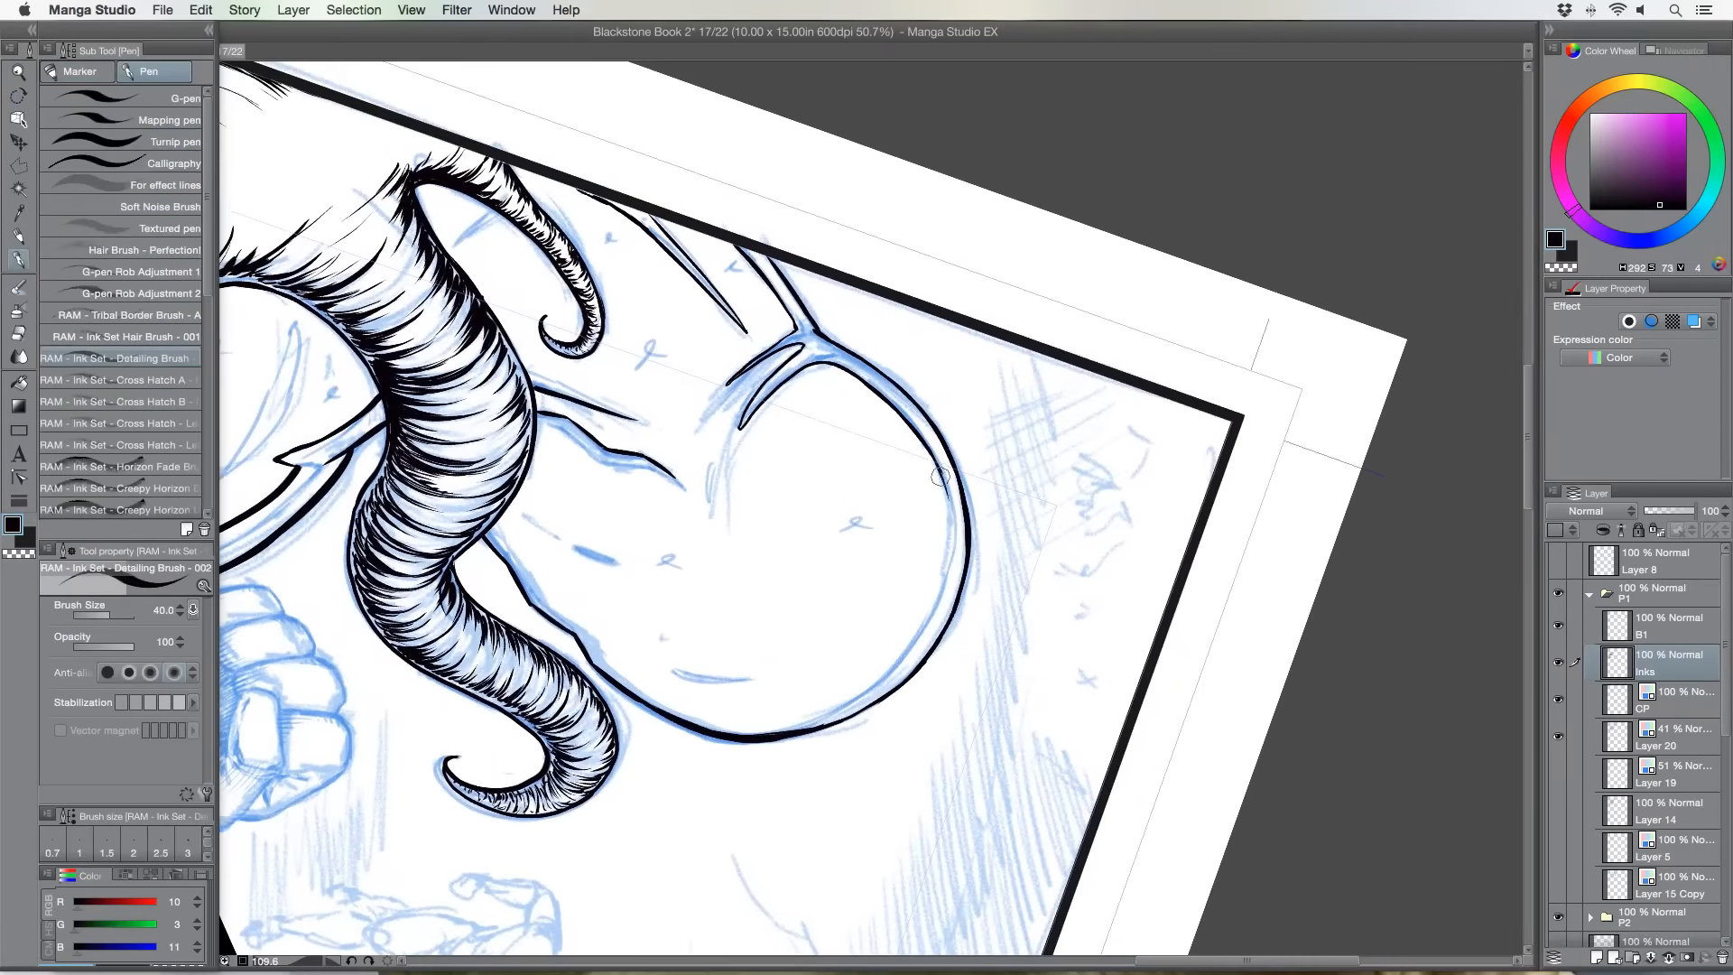
{"action": "mouse_move", "coordinate": [933, 458]}
{"action": "left_mouse_down"}
{"action": "mouse_move", "coordinate": [952, 538]}
{"action": "mouse_move", "coordinate": [937, 601]}
{"action": "left_mouse_up"}
{"action": "left_click_drag", "start_coordinate": [954, 517], "coordinate": [921, 625]}
{"action": "left_click_drag", "start_coordinate": [953, 548], "coordinate": [896, 663]}
{"action": "left_click_drag", "start_coordinate": [939, 603], "coordinate": [840, 713]}
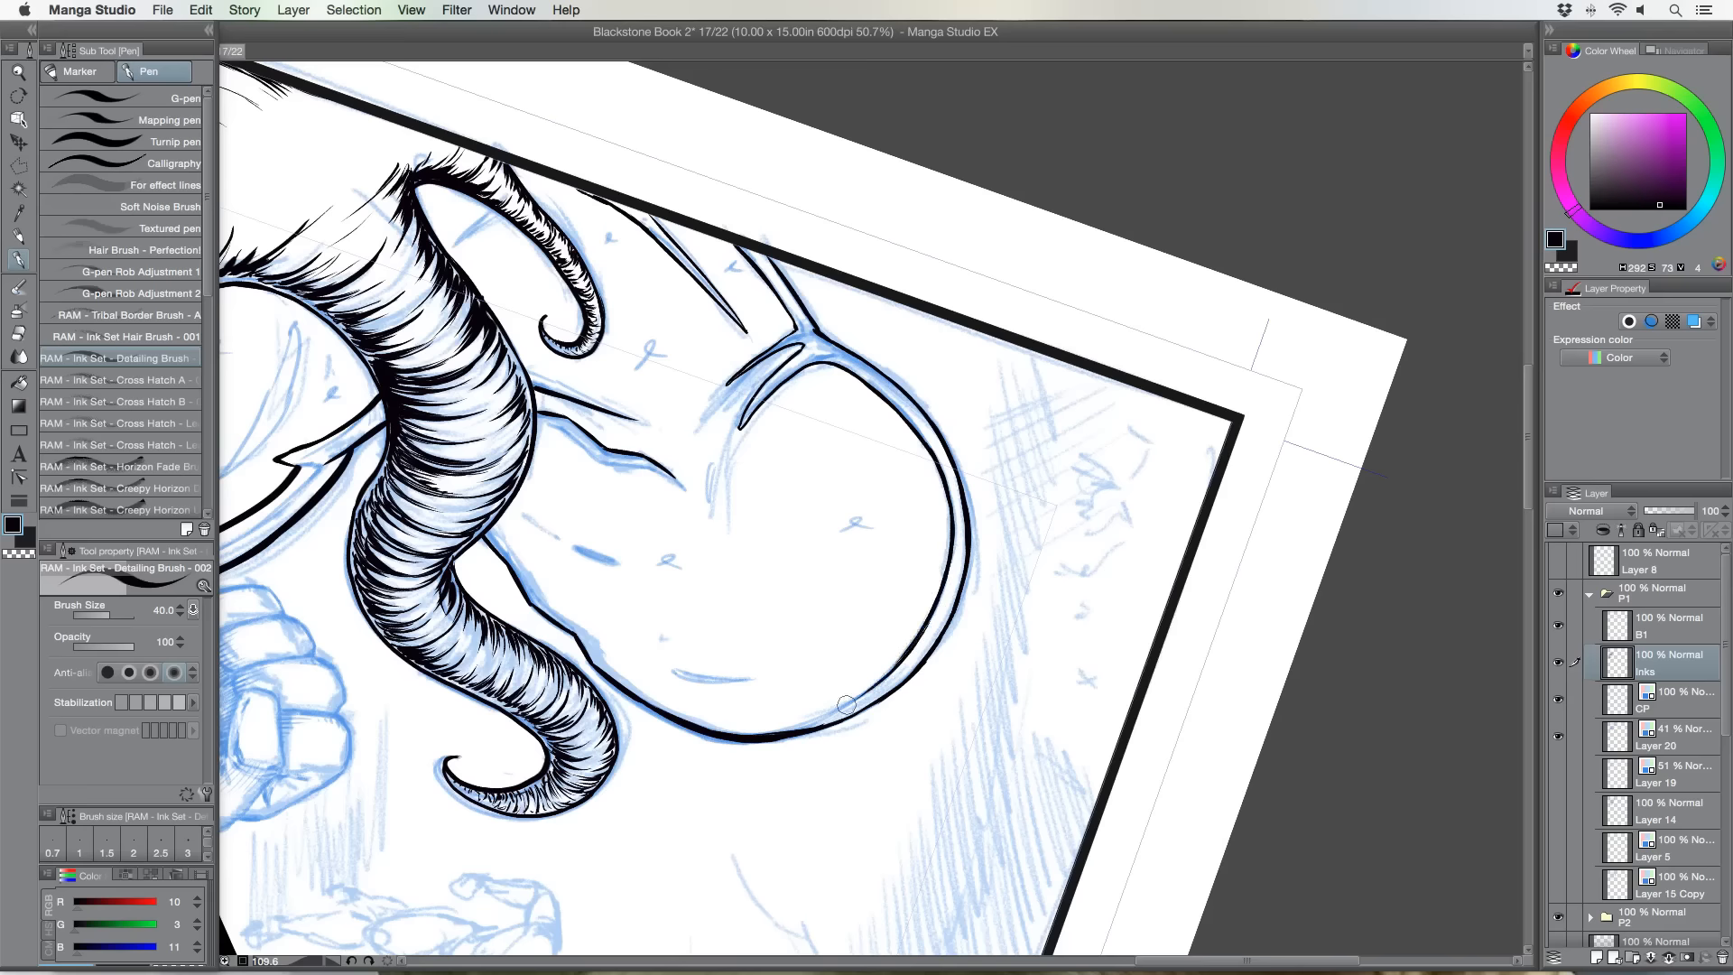
{"action": "left_click_drag", "start_coordinate": [912, 650], "coordinate": [841, 702]}
Extend the inner contour down the upper right side of the head, tapering it into the outer outline.
{"action": "key", "text": "r"}
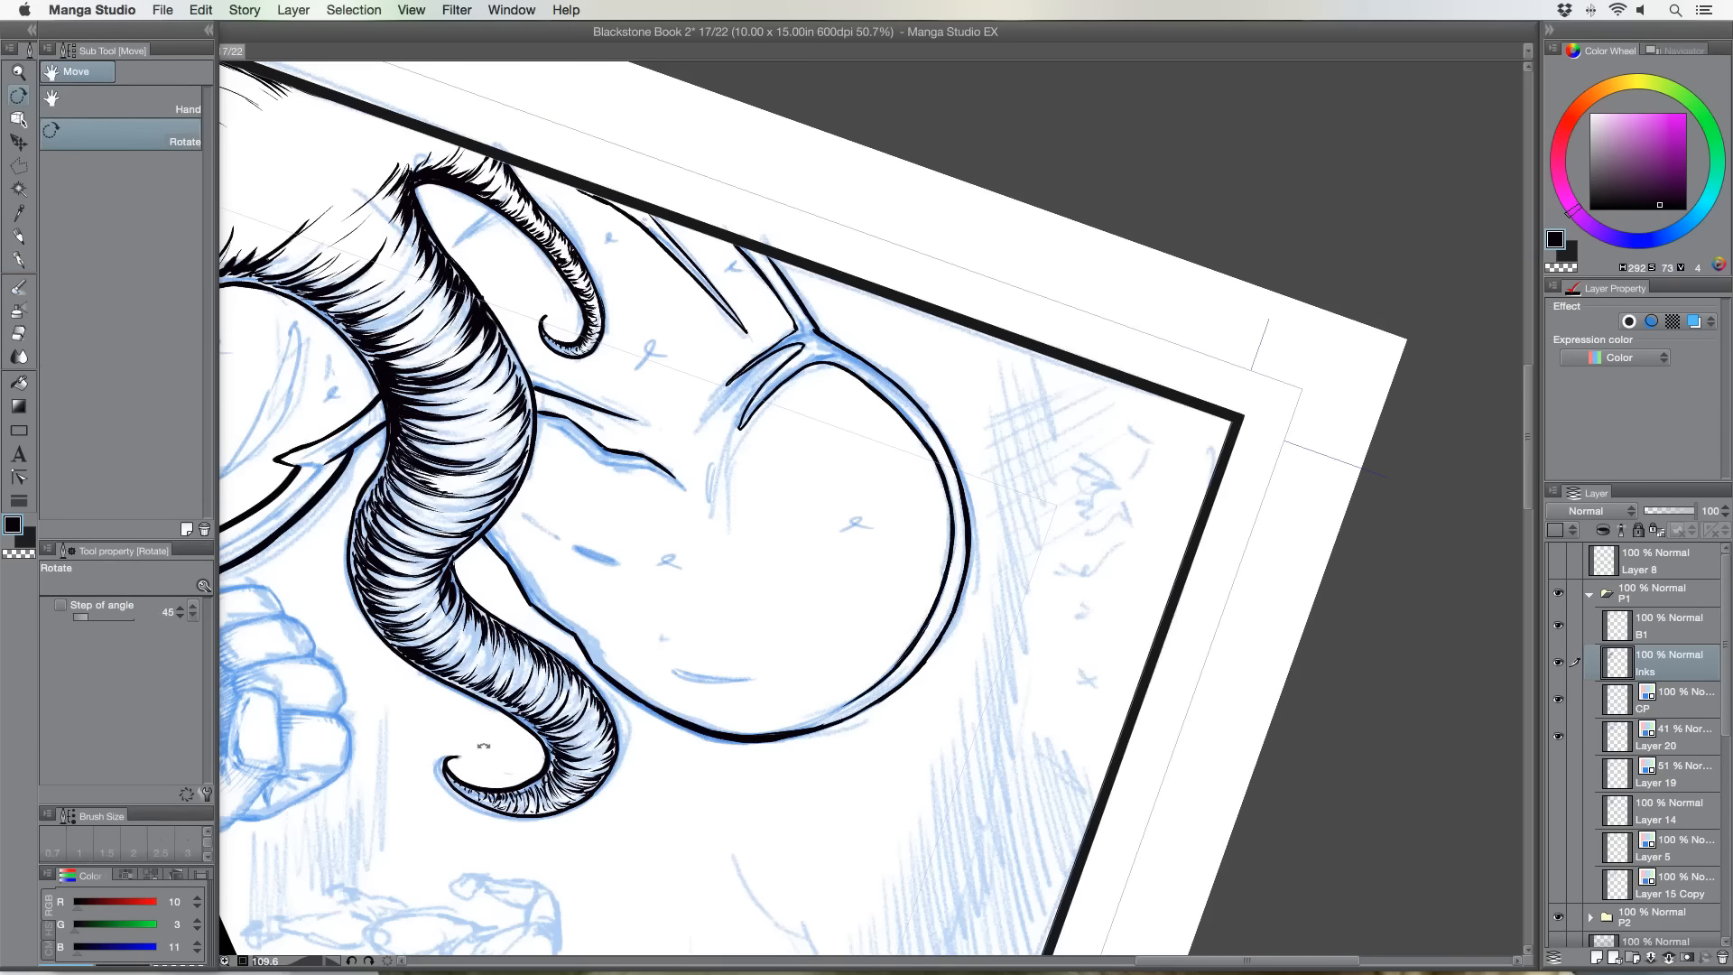
{"action": "mouse_move", "coordinate": [484, 746]}
{"action": "left_mouse_down"}
{"action": "mouse_move", "coordinate": [582, 830]}
{"action": "mouse_move", "coordinate": [880, 871]}
{"action": "left_mouse_up"}
{"action": "key", "text": "p"}
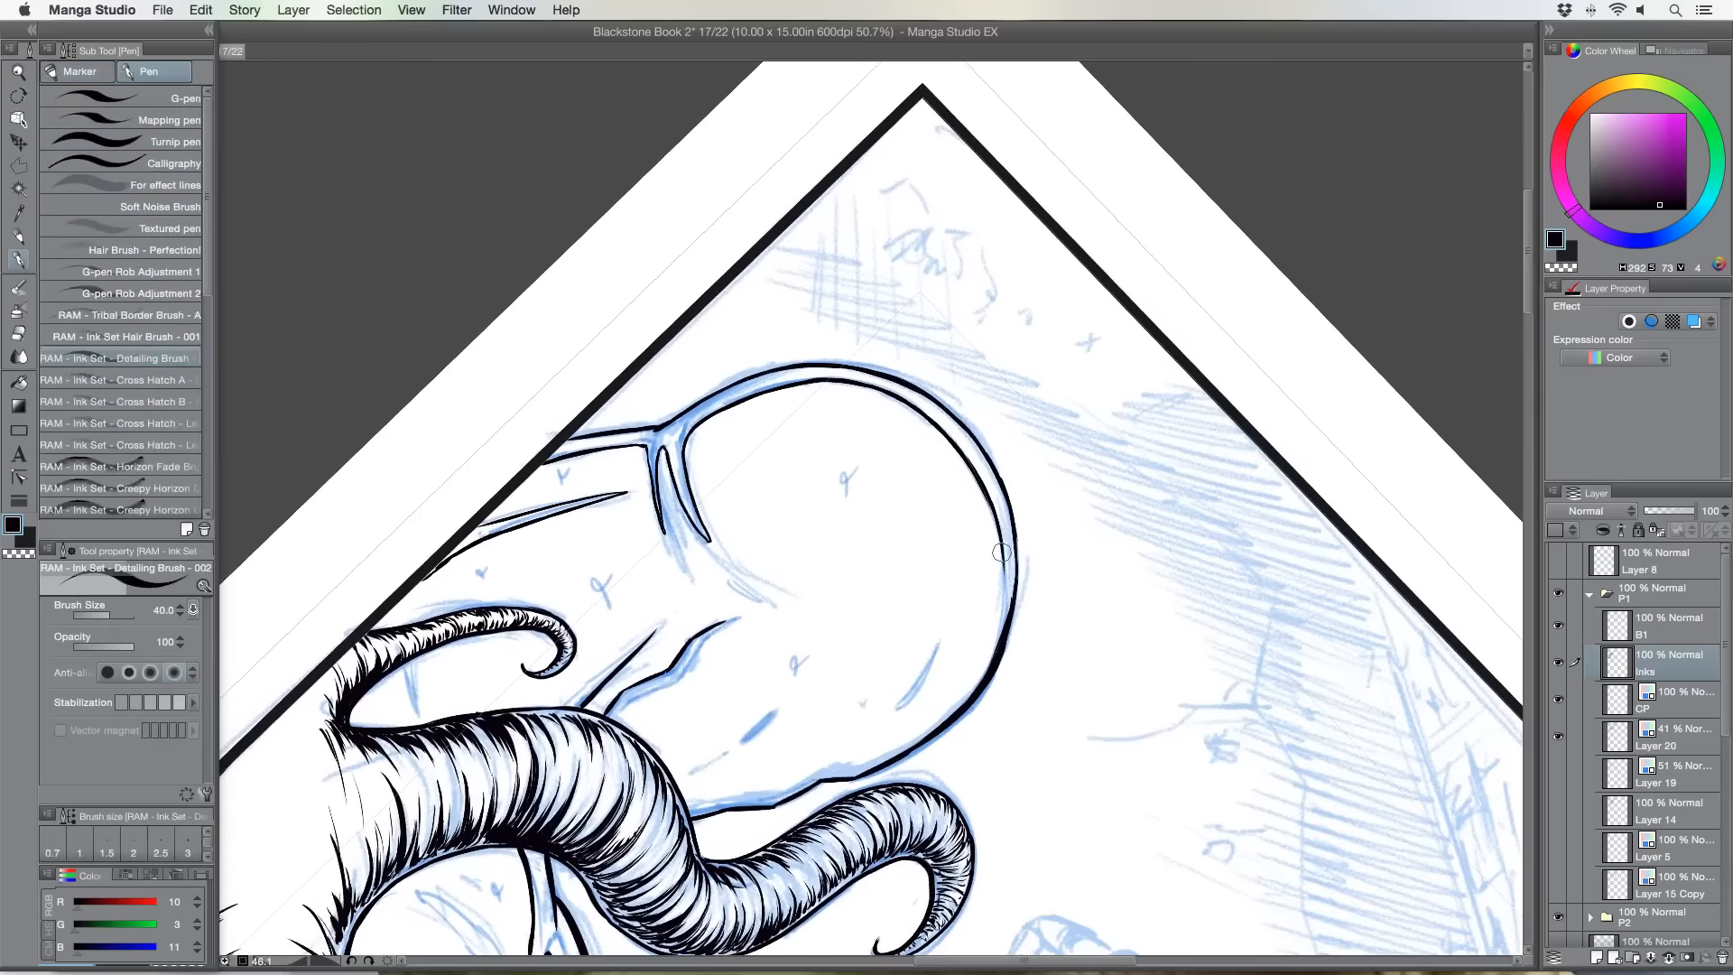
{"action": "left_click_drag", "start_coordinate": [1006, 557], "coordinate": [988, 650]}
{"action": "left_click_drag", "start_coordinate": [1005, 591], "coordinate": [985, 658]}
{"action": "left_click_drag", "start_coordinate": [1001, 612], "coordinate": [975, 686]}
Carry the inner contour from the head's right side down along the wavy jaw edge to the large tentacle.
{"action": "key", "text": "r"}
{"action": "left_click_drag", "start_coordinate": [449, 656], "coordinate": [759, 940]}
{"action": "left_click_drag", "start_coordinate": [608, 759], "coordinate": [427, 725]}
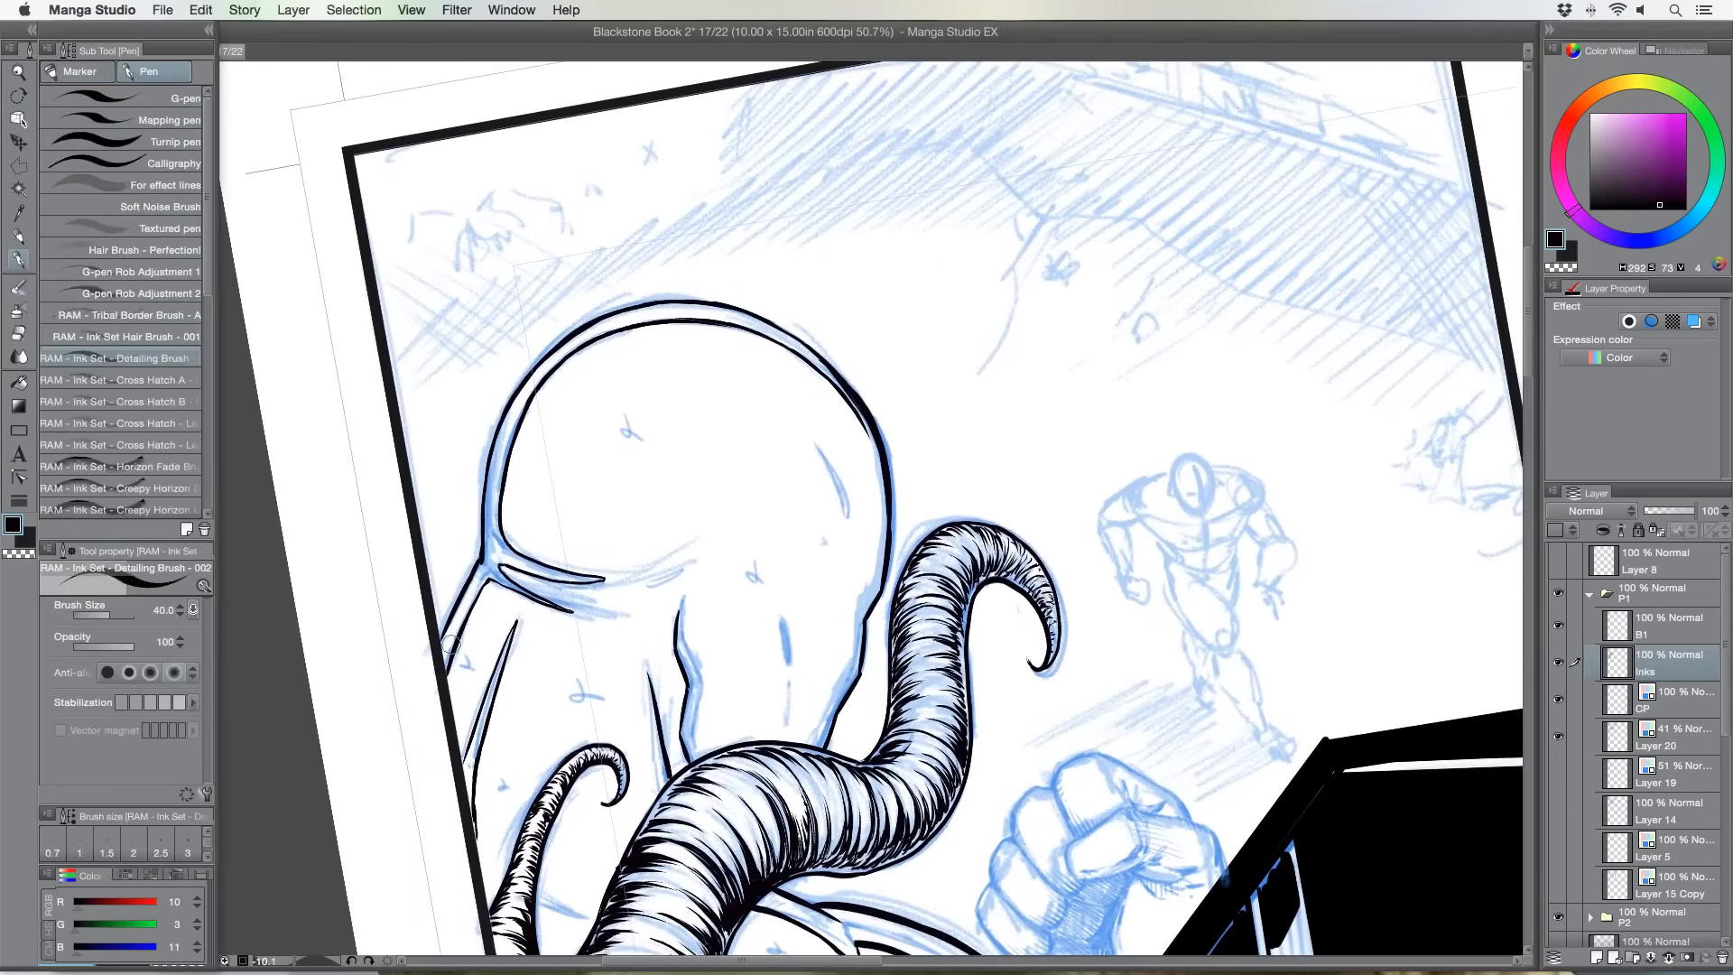
{"action": "key", "text": "r"}
{"action": "left_click_drag", "start_coordinate": [426, 591], "coordinate": [461, 490]}
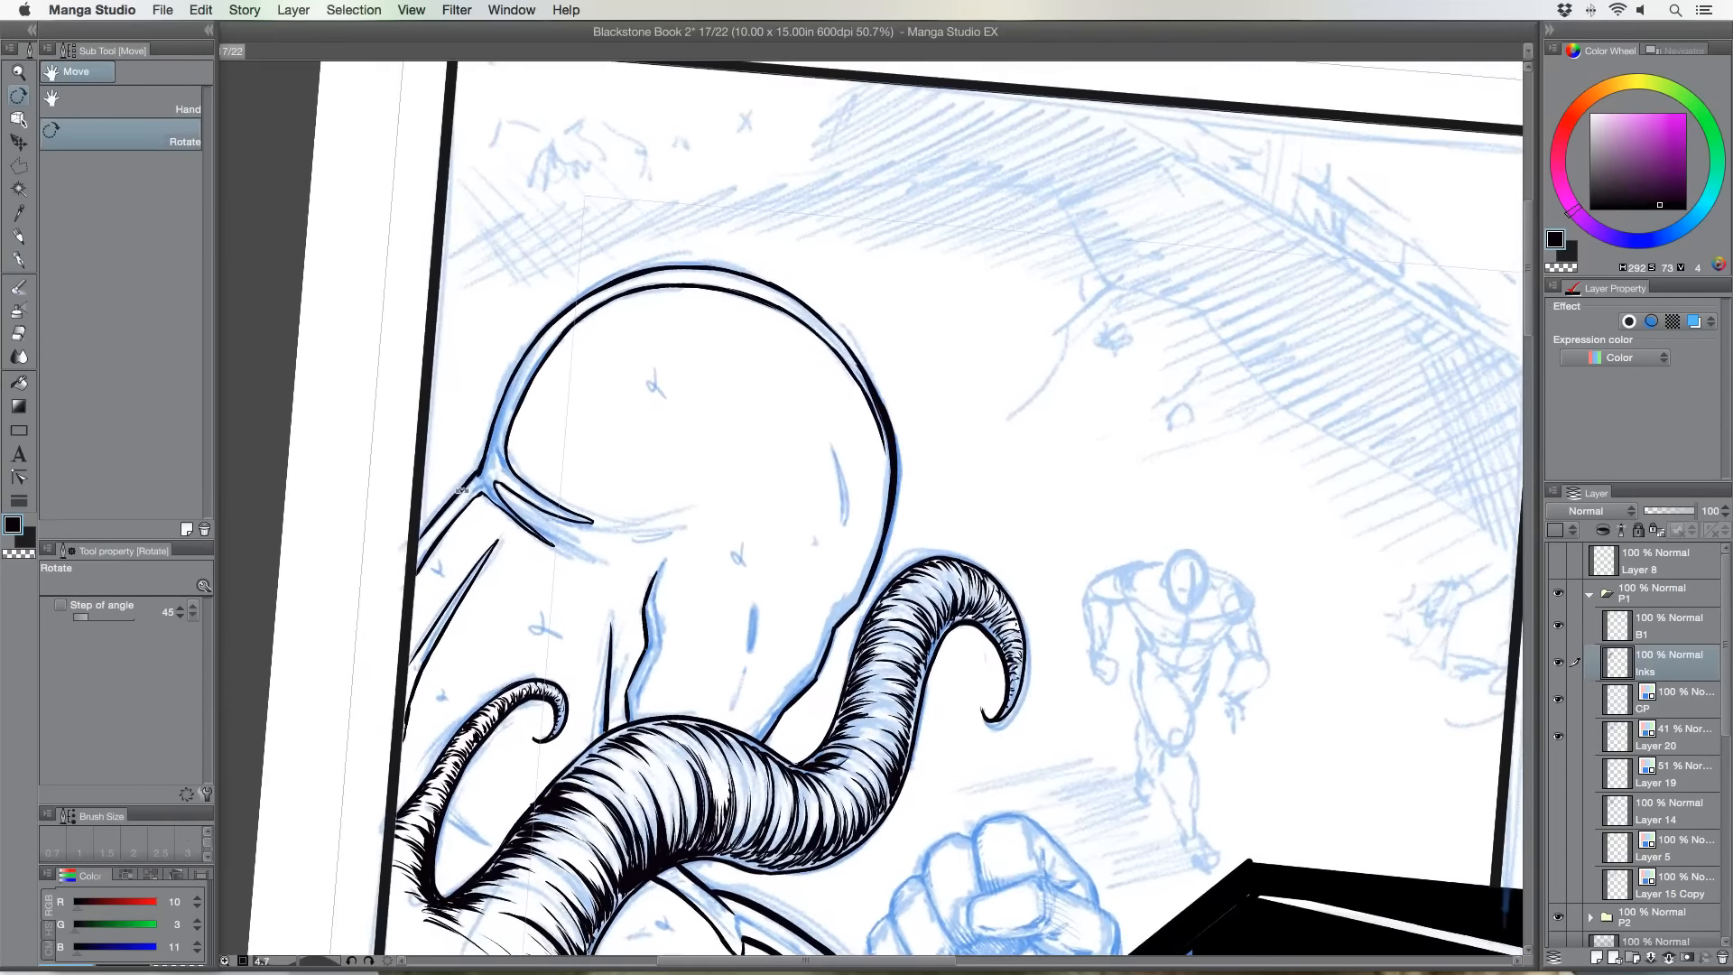
{"action": "key", "text": "p"}
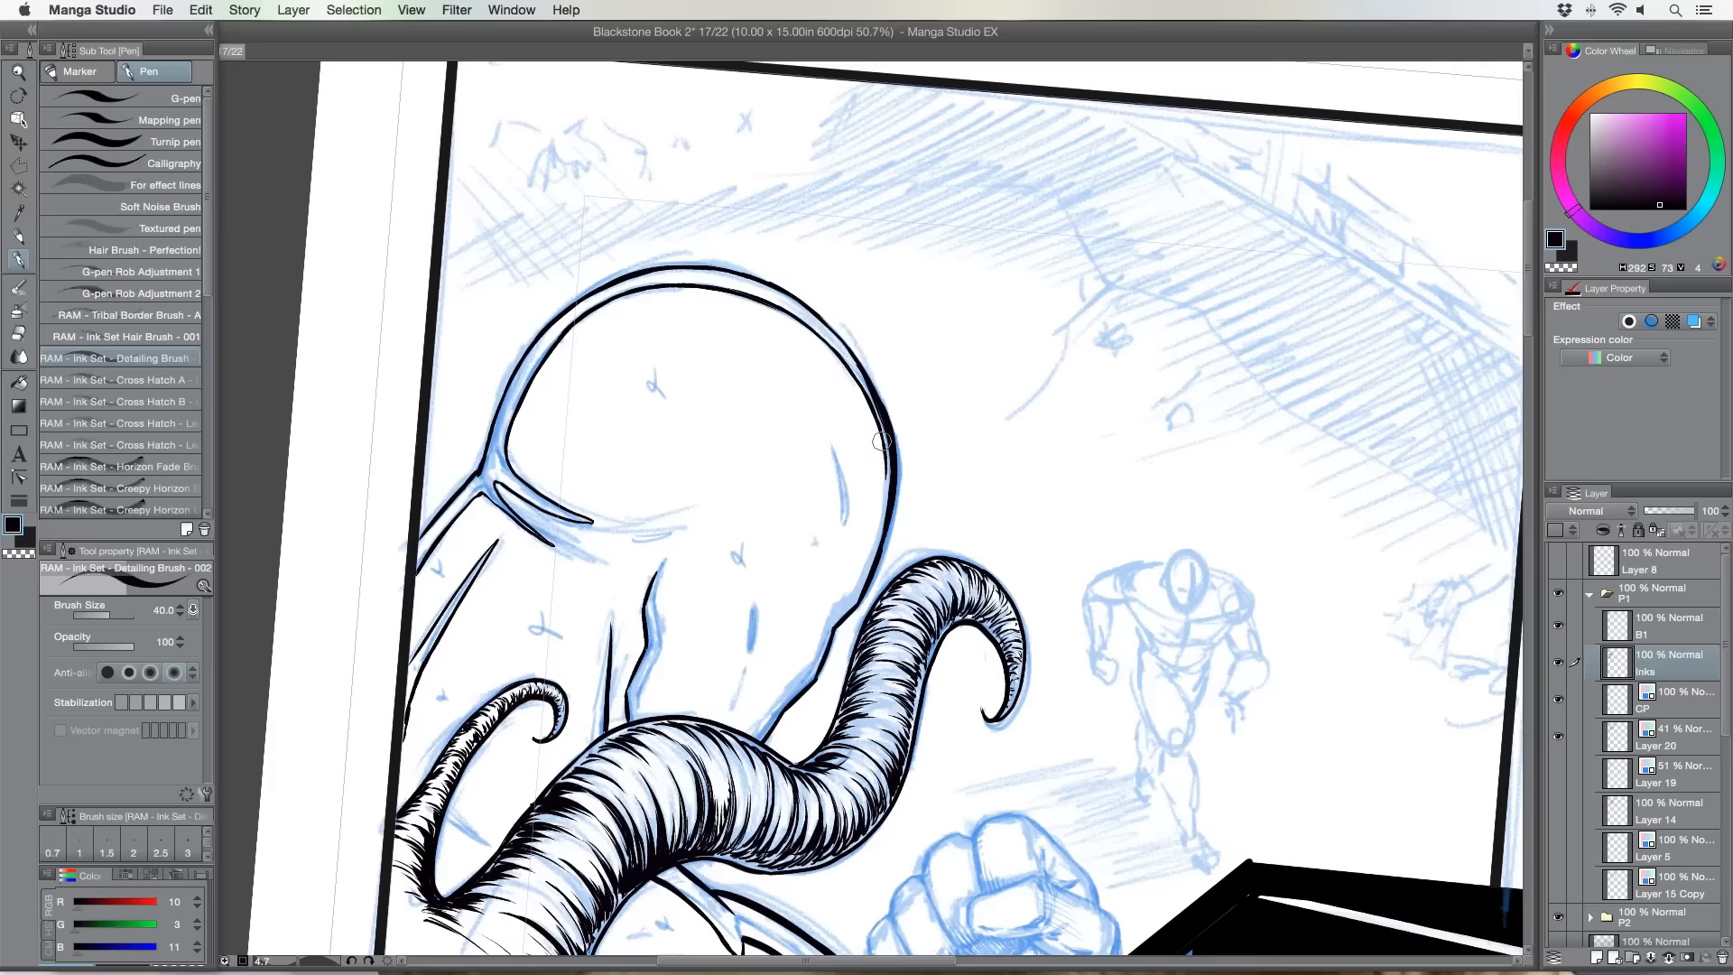
{"action": "left_click_drag", "start_coordinate": [886, 460], "coordinate": [861, 584]}
{"action": "left_click_drag", "start_coordinate": [883, 517], "coordinate": [856, 591]}
{"action": "mouse_move", "coordinate": [838, 612]}
{"action": "left_mouse_down"}
{"action": "mouse_move", "coordinate": [849, 593]}
{"action": "mouse_move", "coordinate": [768, 731]}
{"action": "left_mouse_up"}
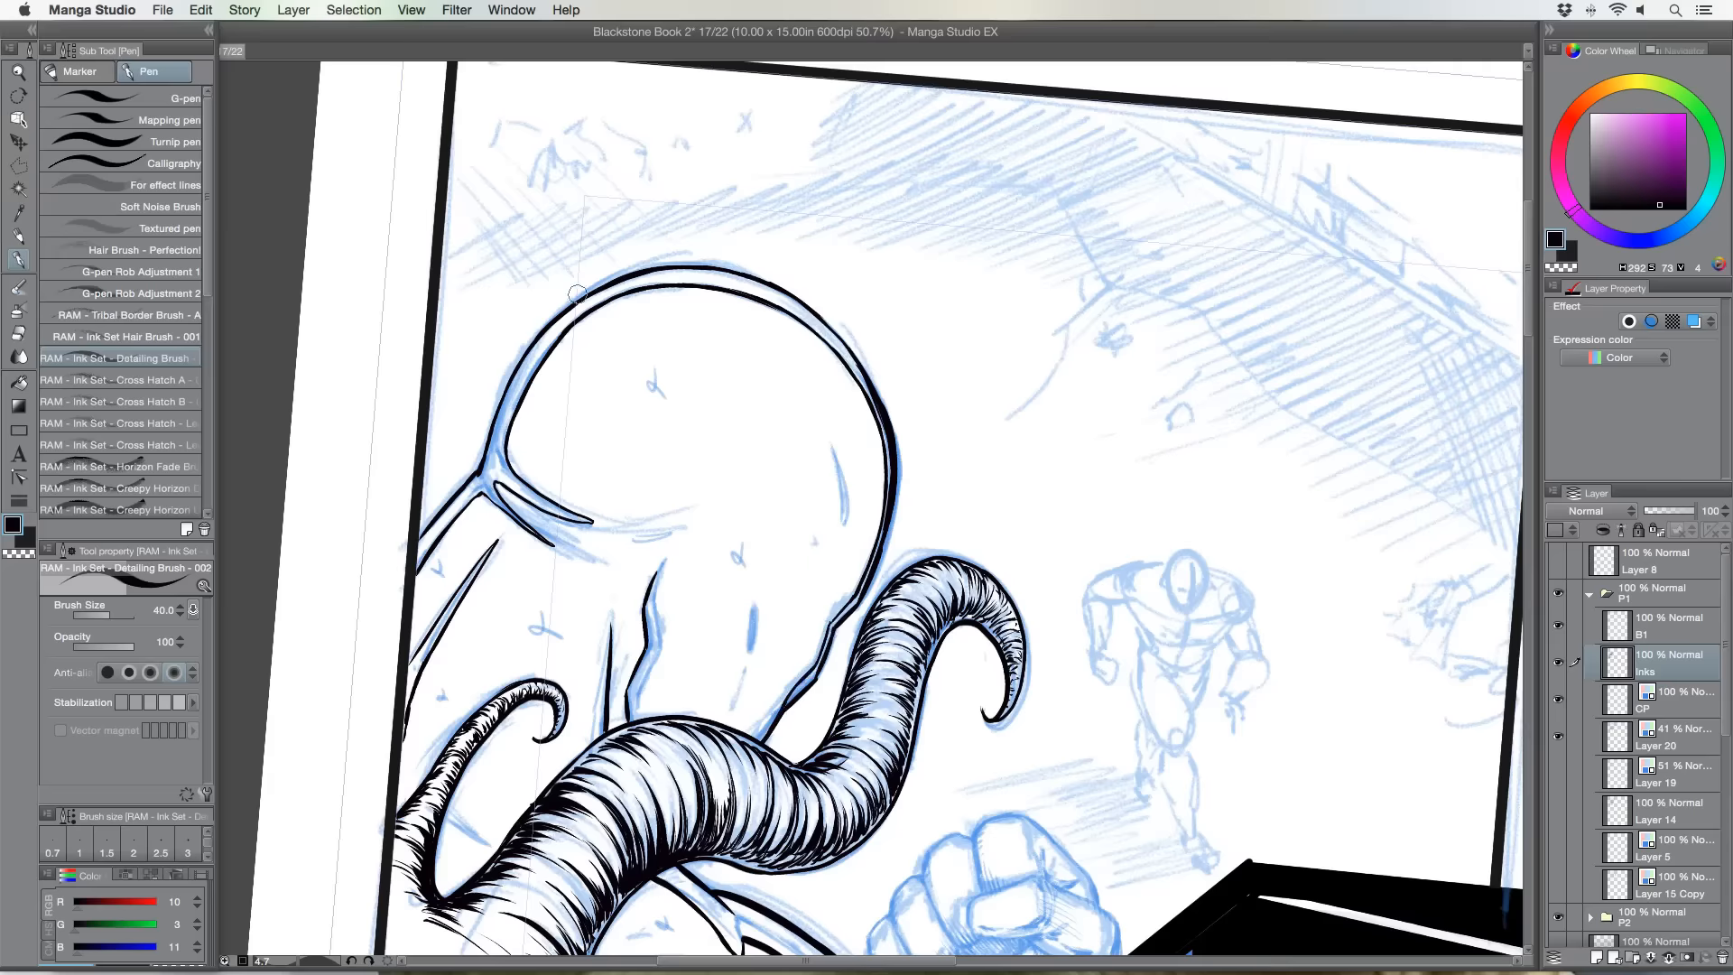
Ink tapered crease shapes on the head: two on its right side and a short curved one near the pointed folds.
{"action": "mouse_move", "coordinate": [824, 434]}
{"action": "left_mouse_down"}
{"action": "mouse_move", "coordinate": [841, 522]}
{"action": "mouse_move", "coordinate": [818, 418]}
{"action": "left_mouse_up"}
{"action": "left_click_drag", "start_coordinate": [755, 592], "coordinate": [736, 709]}
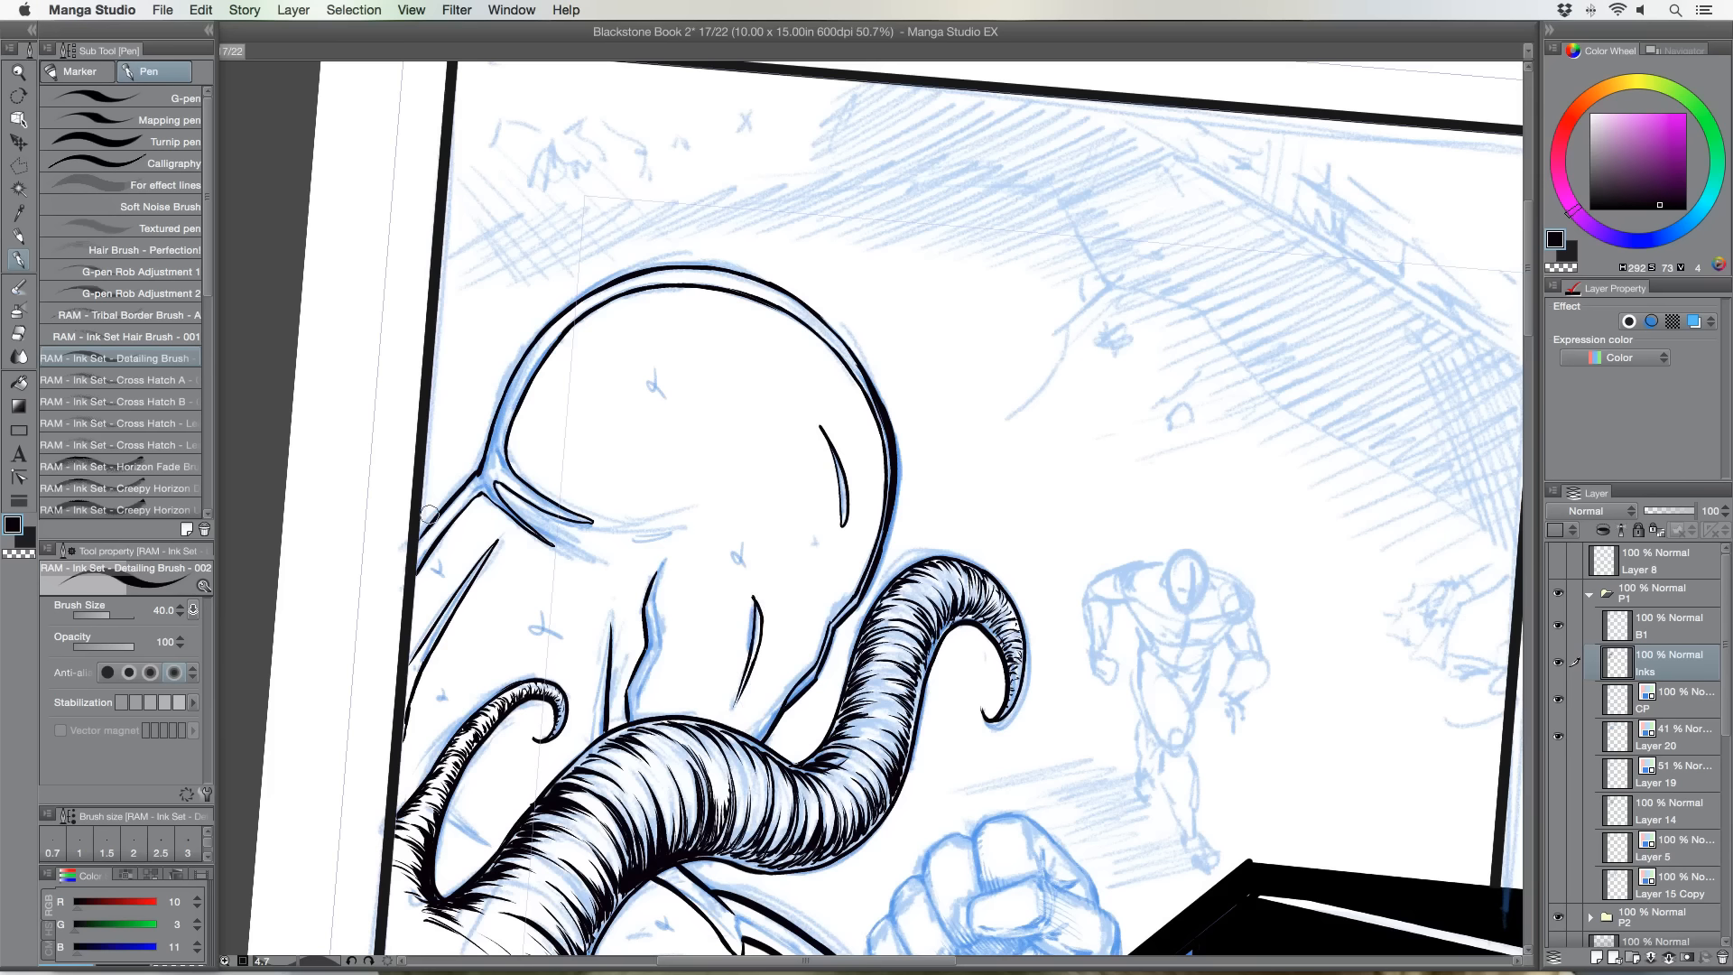
{"action": "key", "text": "r"}
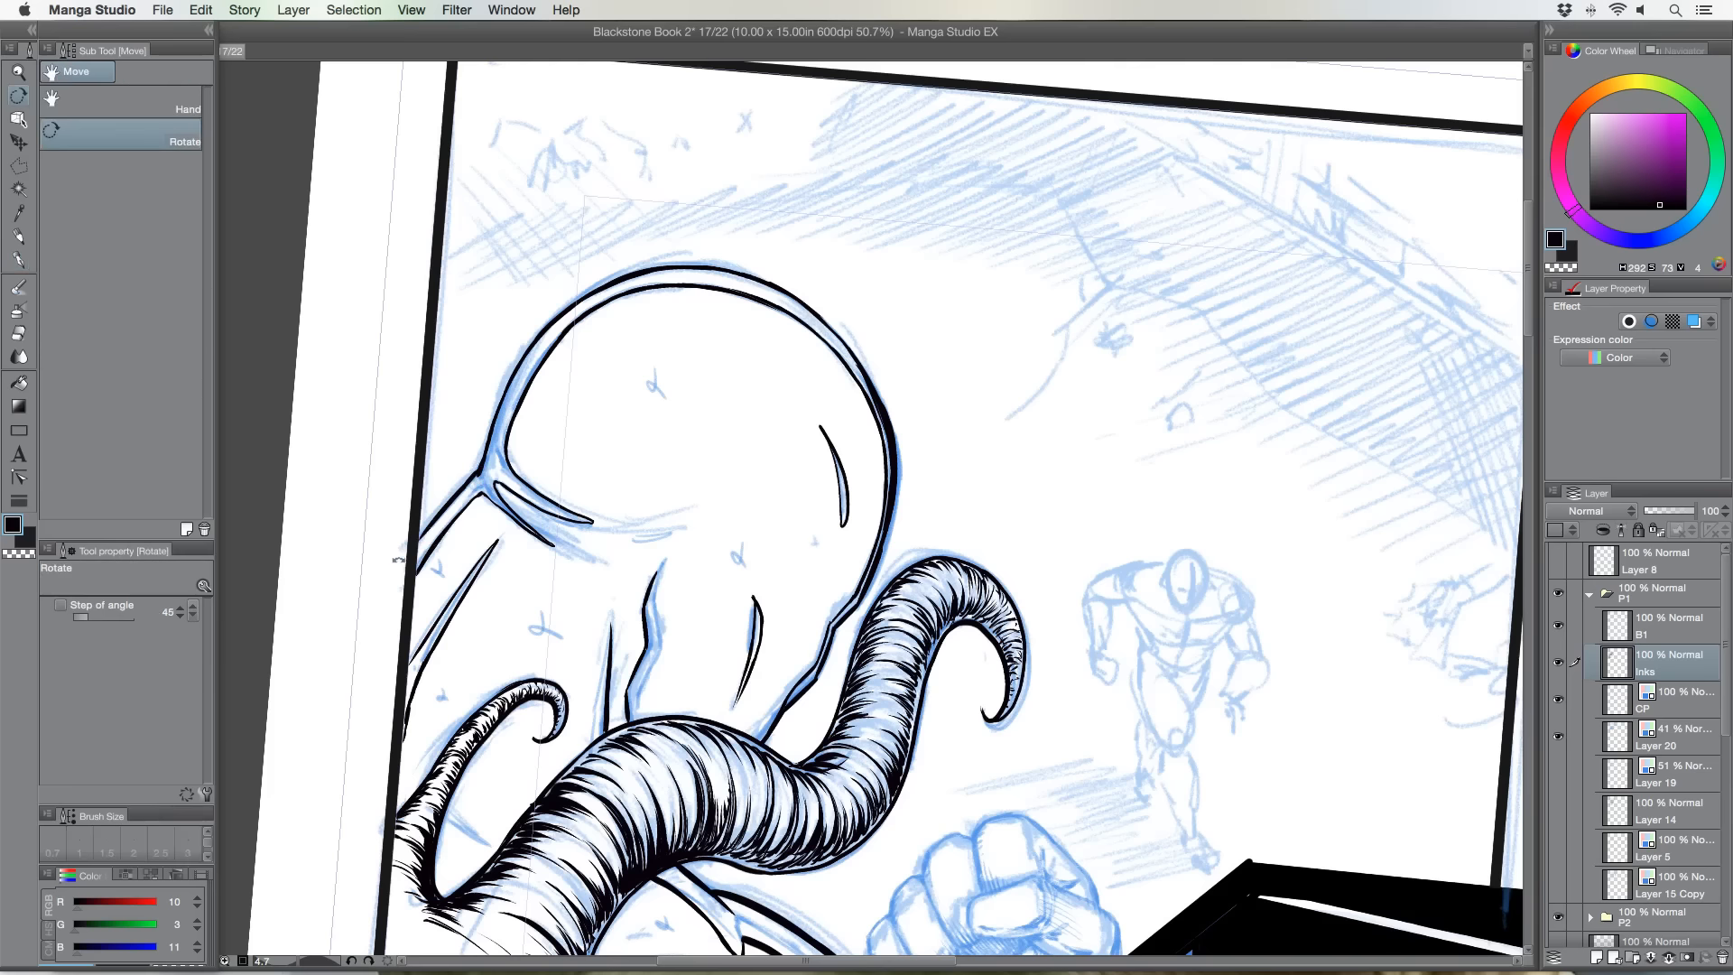
{"action": "left_click_drag", "start_coordinate": [386, 530], "coordinate": [528, 693]}
{"action": "key", "text": "p"}
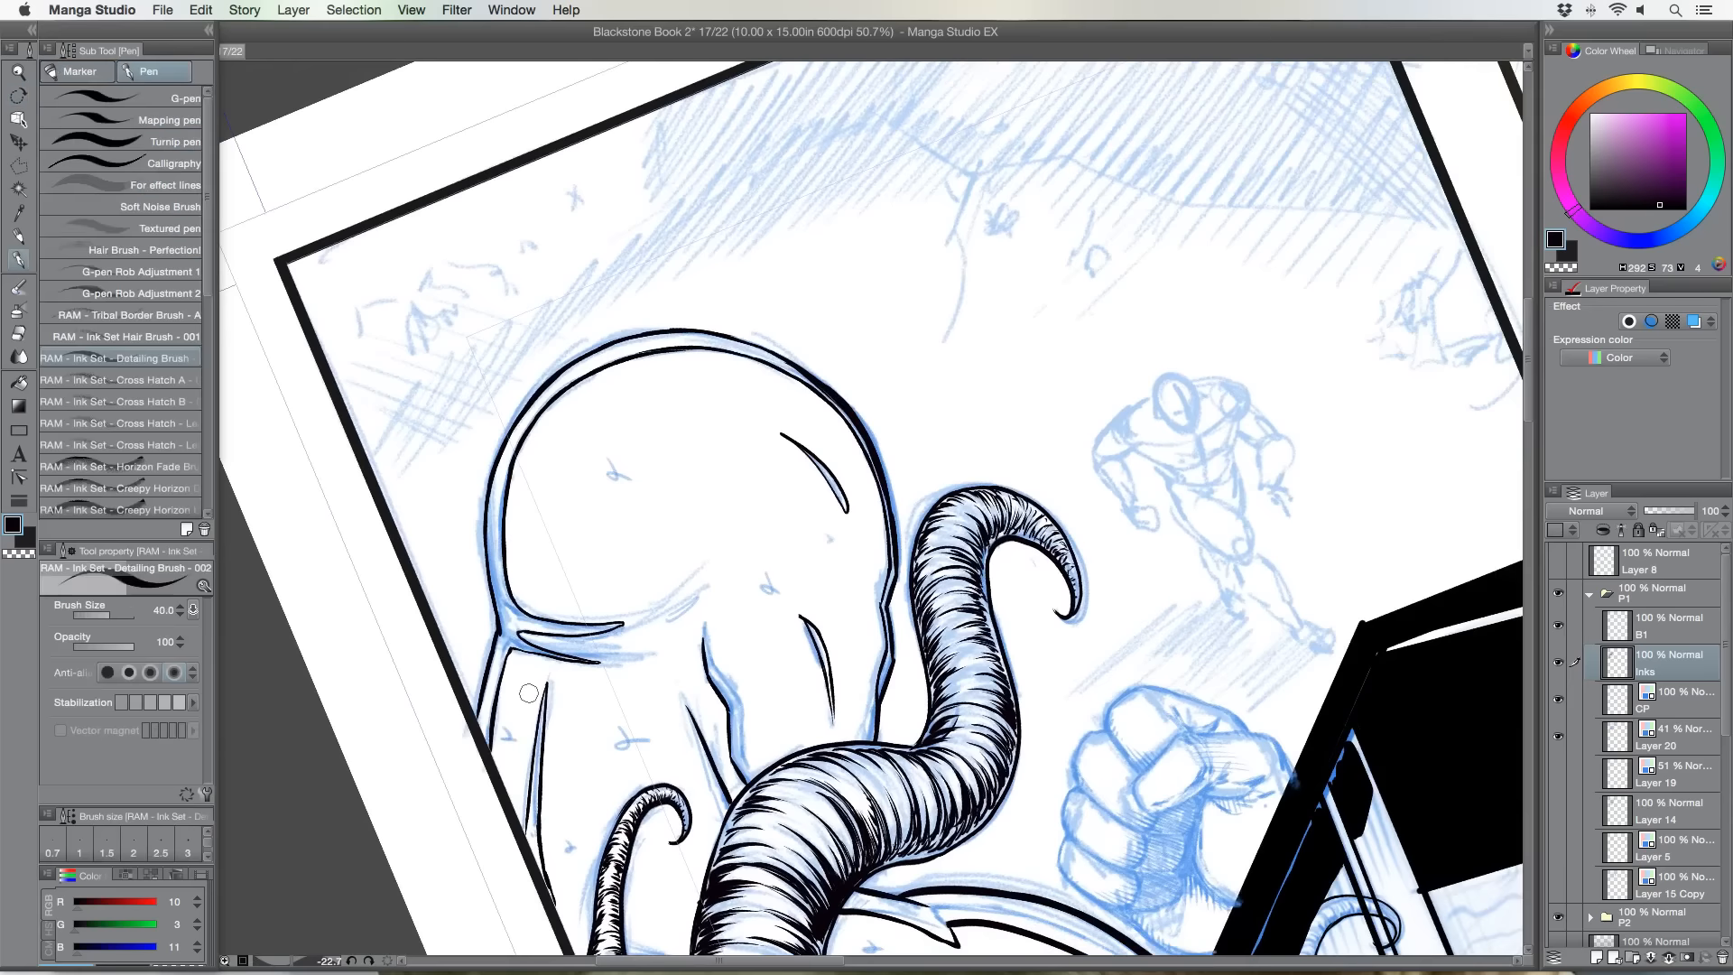
{"action": "mouse_move", "coordinate": [708, 582]}
{"action": "left_mouse_down"}
{"action": "mouse_move", "coordinate": [661, 617]}
{"action": "mouse_move", "coordinate": [710, 580]}
{"action": "left_mouse_up"}
{"action": "key", "text": "r"}
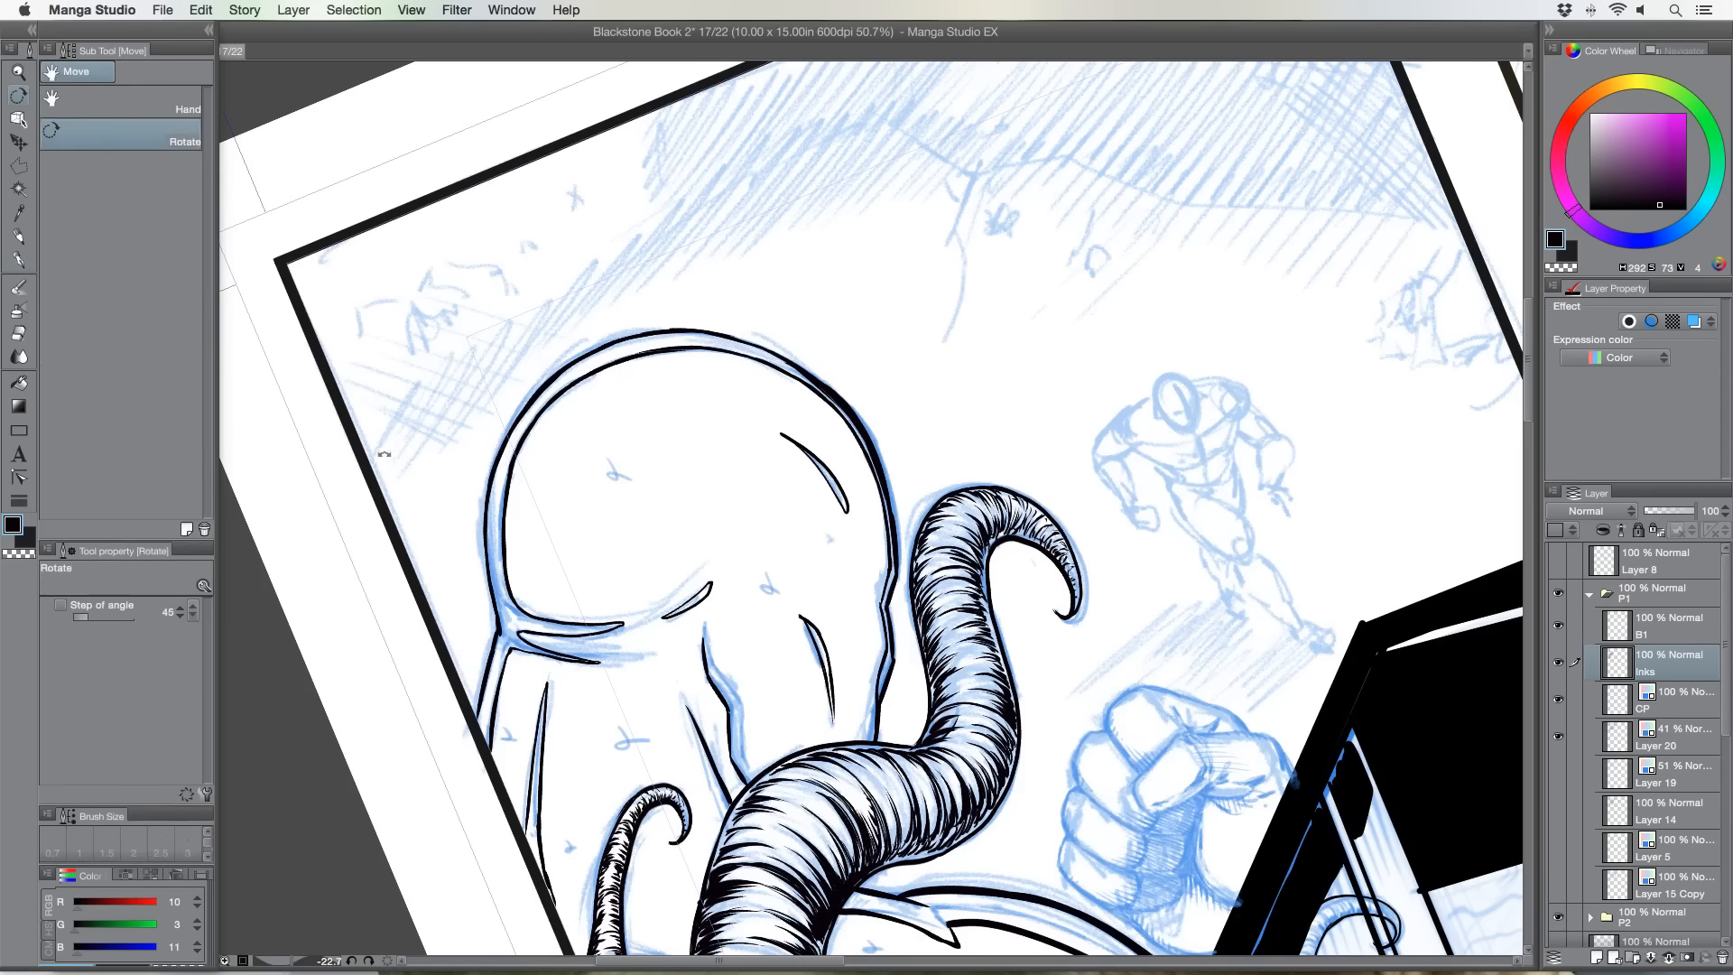
{"action": "key", "text": "shift+space"}
{"action": "left_click_drag", "start_coordinate": [364, 431], "coordinate": [859, 207]}
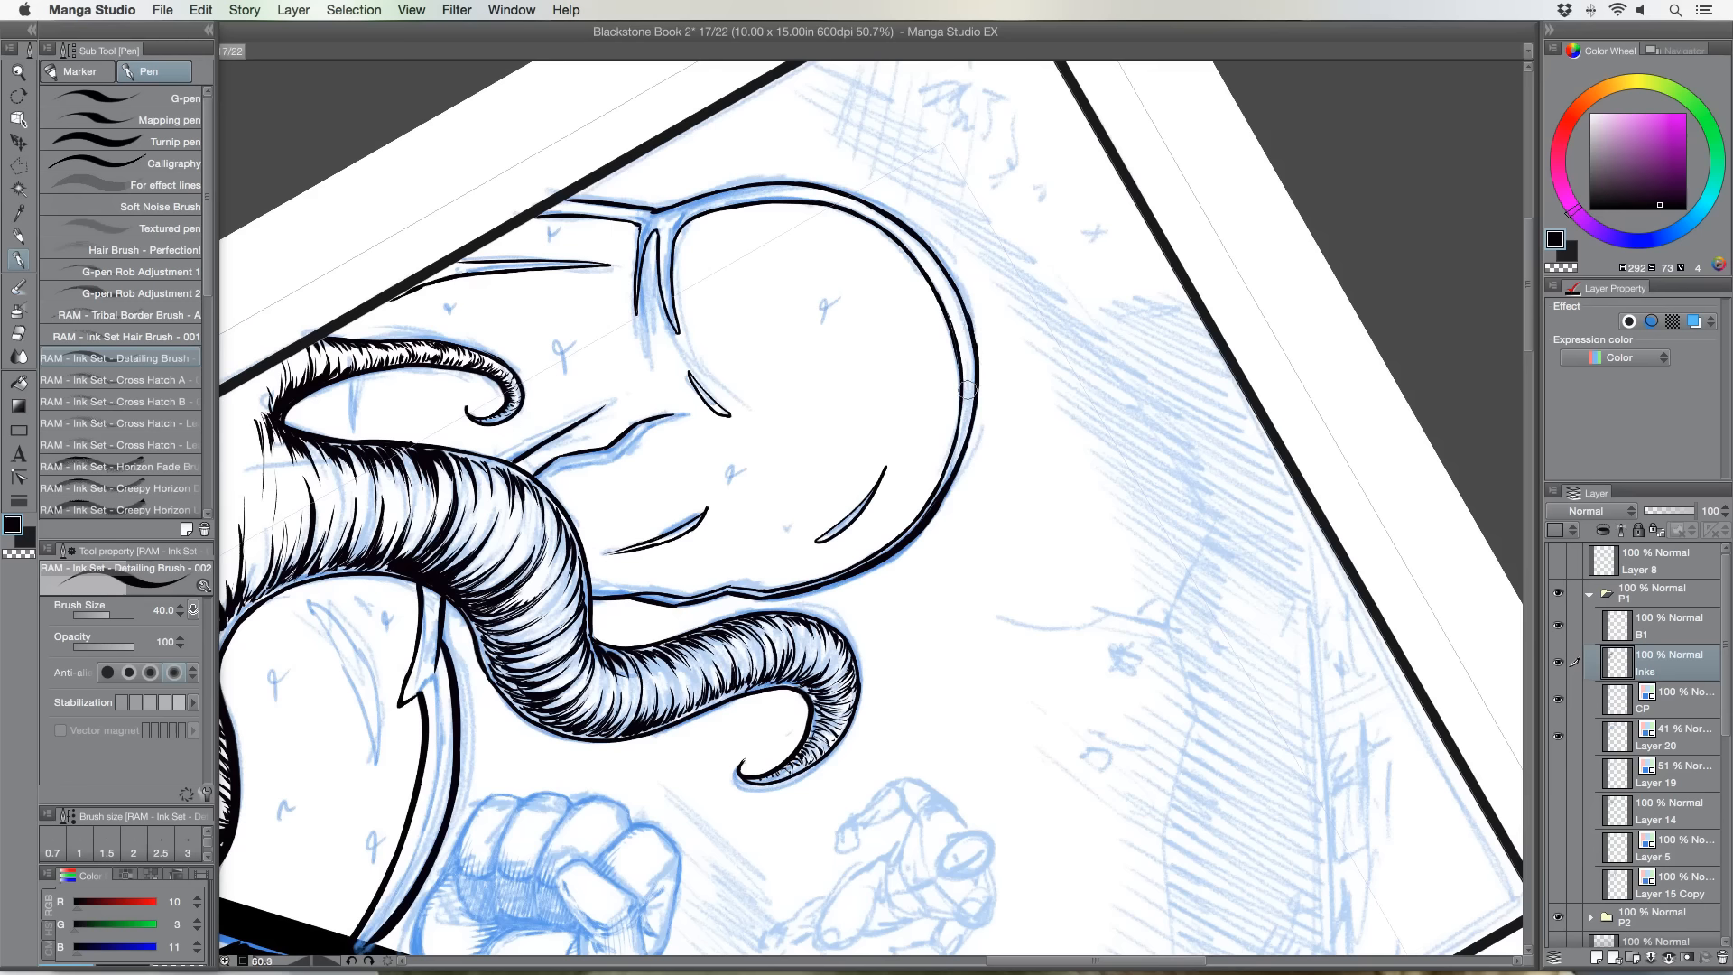
{"action": "key", "text": "r"}
{"action": "mouse_move", "coordinate": [494, 692]}
{"action": "left_mouse_down"}
{"action": "mouse_move", "coordinate": [560, 765]}
{"action": "mouse_move", "coordinate": [903, 873]}
{"action": "mouse_move", "coordinate": [1050, 802]}
{"action": "mouse_move", "coordinate": [1189, 636]}
{"action": "left_mouse_up"}
{"action": "key", "text": "p"}
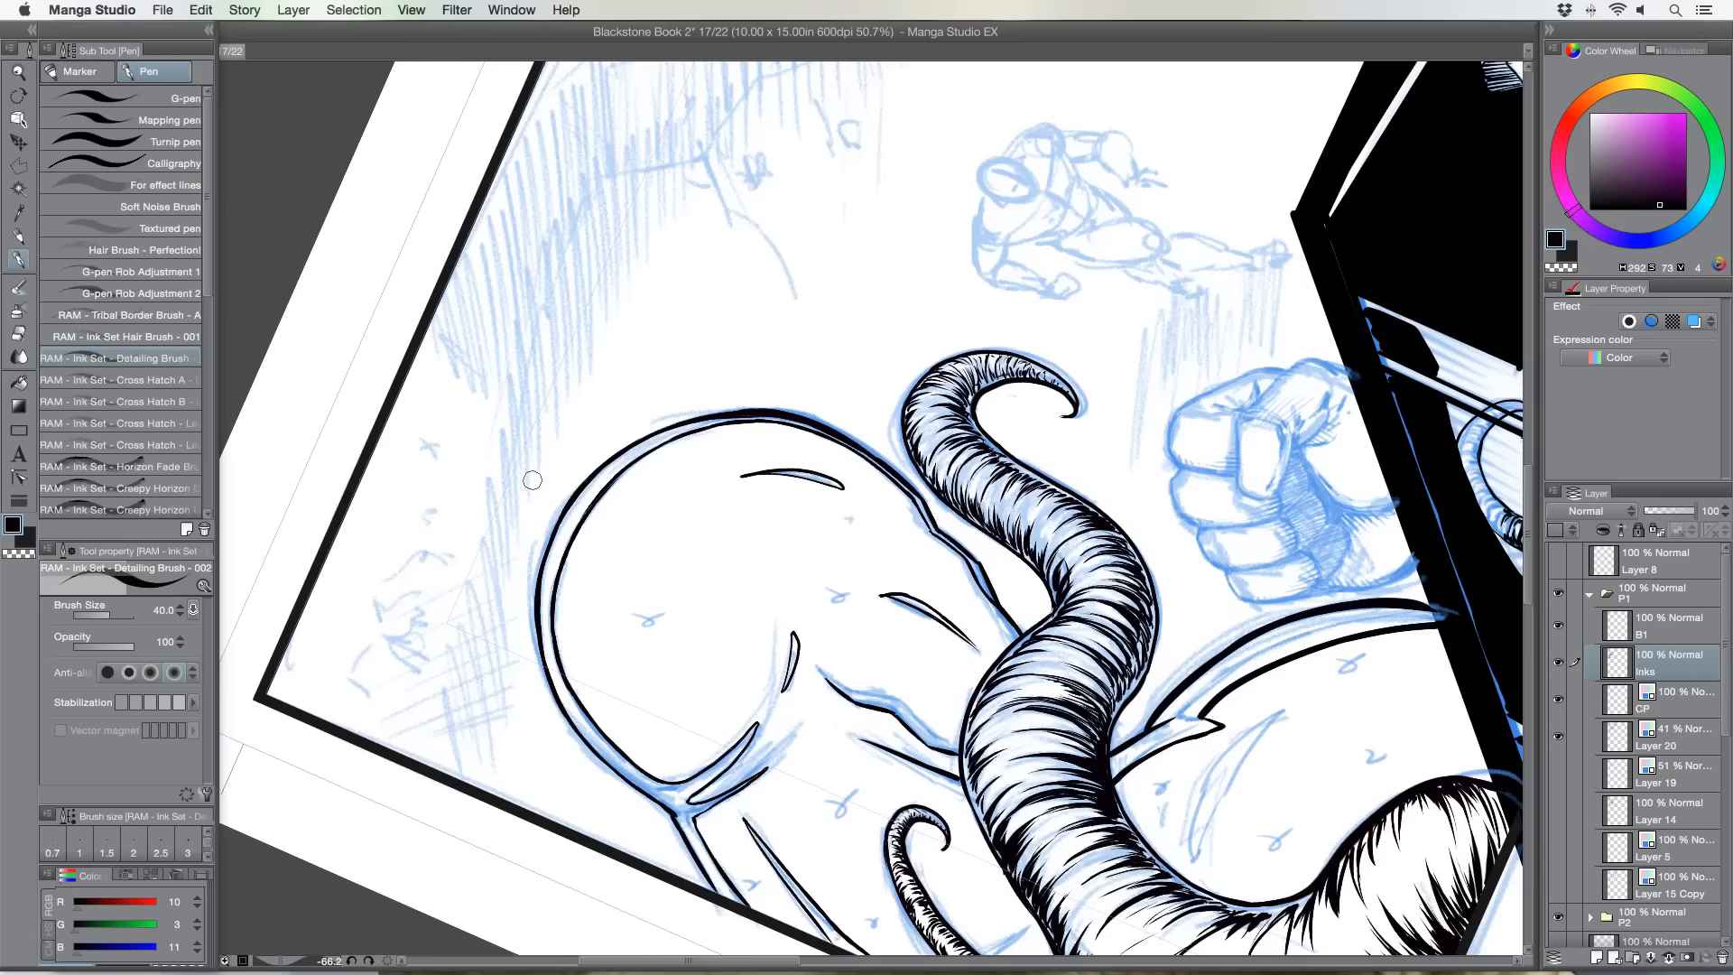
Ink the jagged crease and the narrow pointed crease on the face just above the large tentacle.
{"action": "key", "text": "r"}
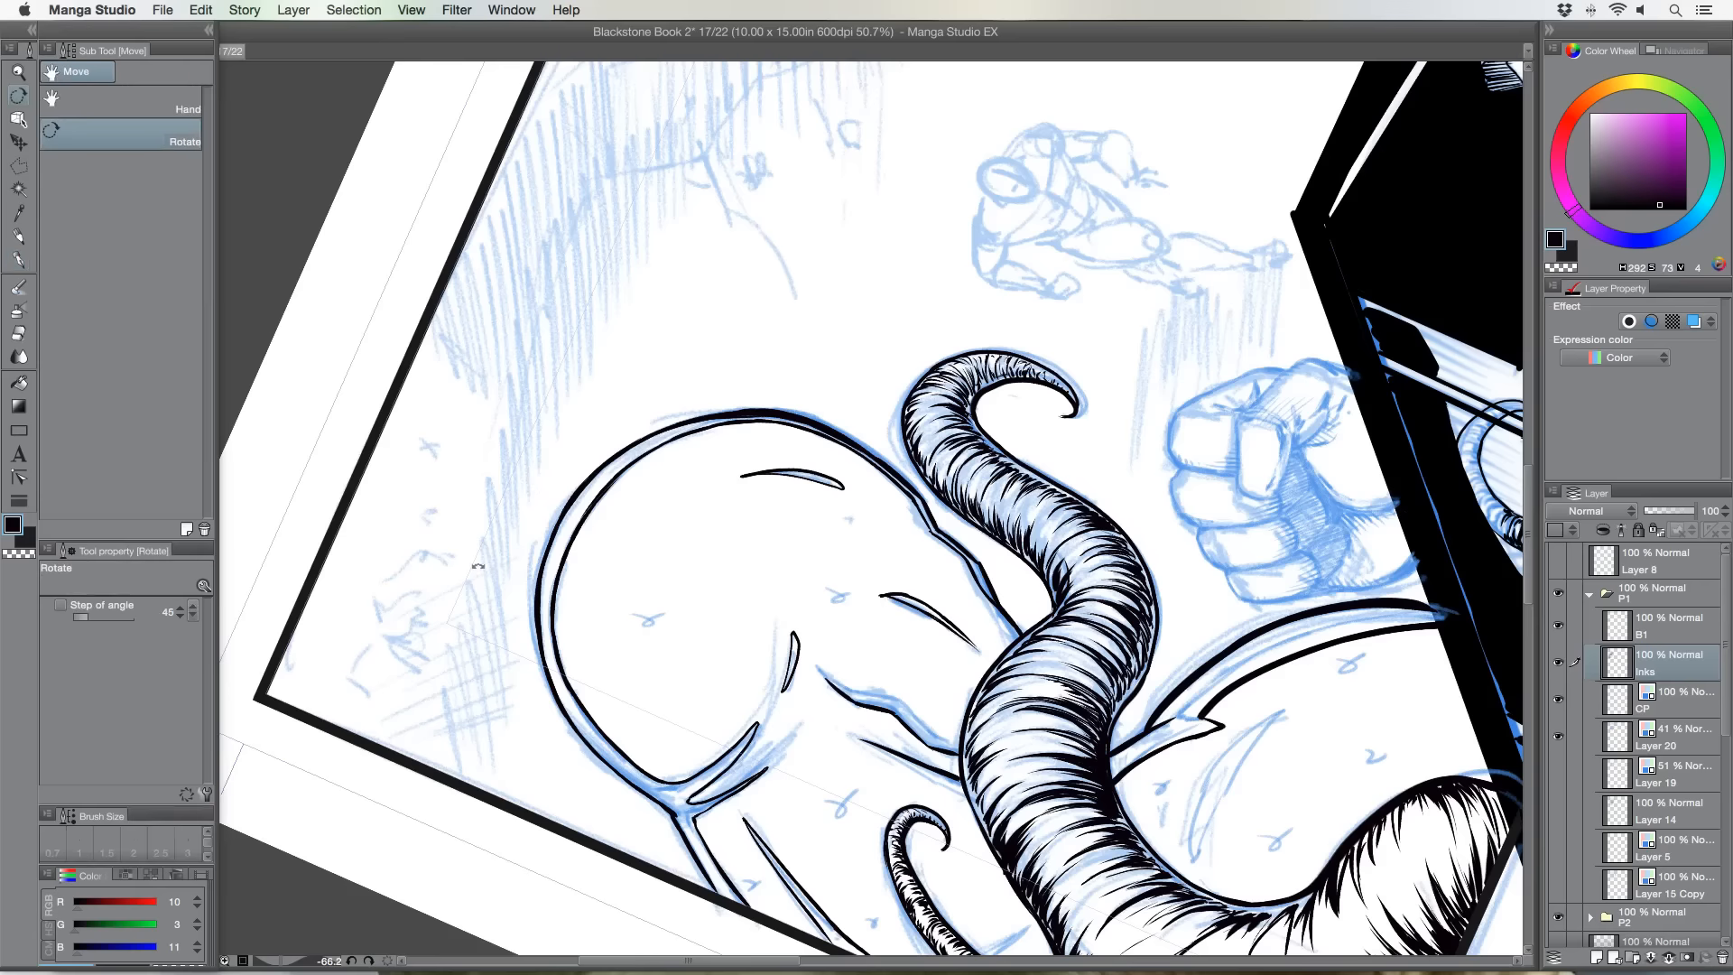
{"action": "left_click_drag", "start_coordinate": [487, 558], "coordinate": [757, 121]}
{"action": "key", "text": "p"}
{"action": "left_click_drag", "start_coordinate": [433, 496], "coordinate": [474, 471]}
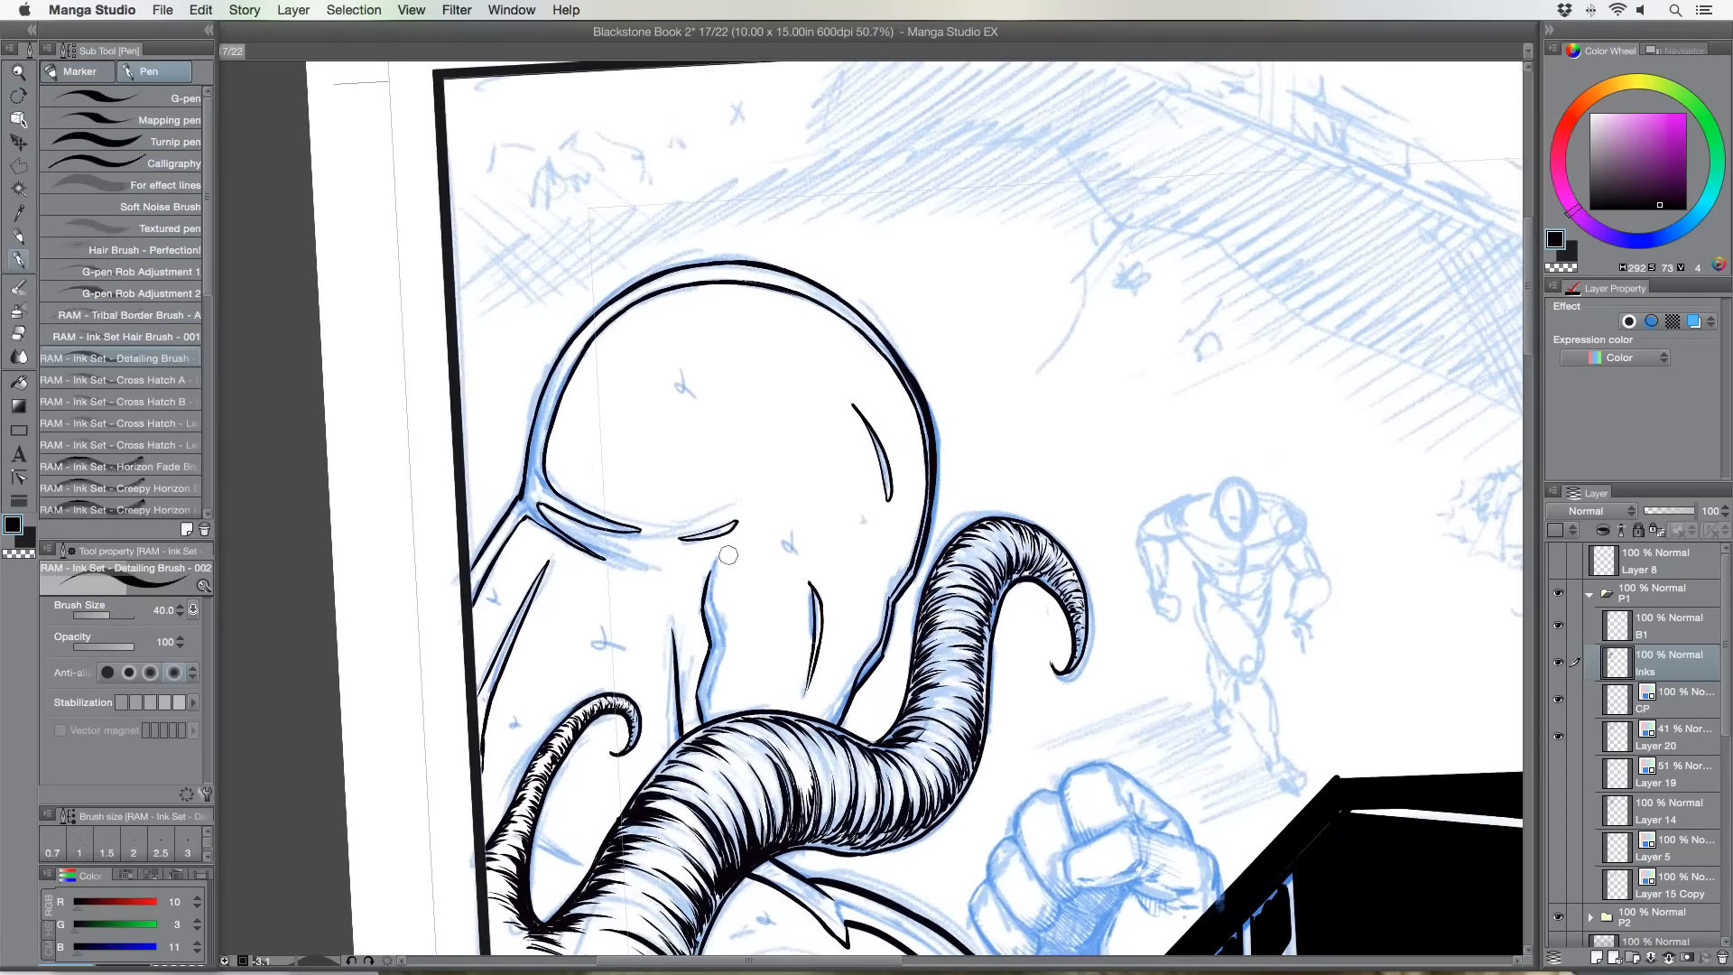
{"action": "left_click_drag", "start_coordinate": [716, 557], "coordinate": [712, 705]}
{"action": "left_click_drag", "start_coordinate": [673, 624], "coordinate": [666, 746]}
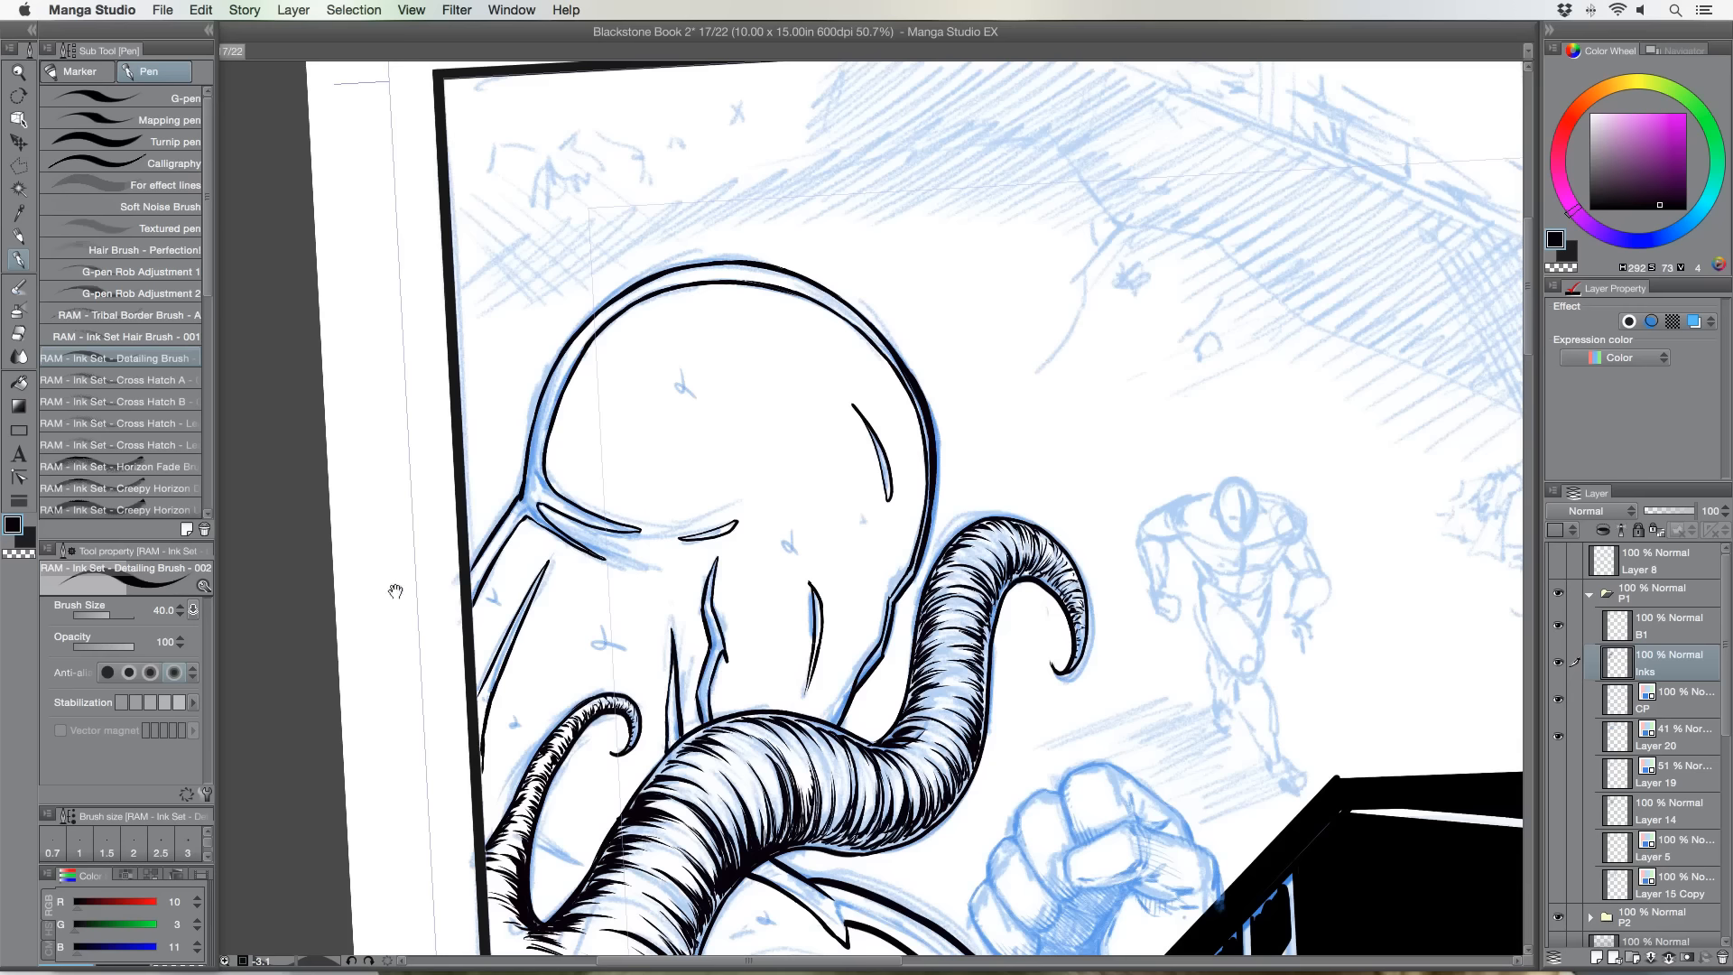
Ink the neck edge beside the panel border and the short pointed crease behind the small tentacle.
{"action": "left_click_drag", "start_coordinate": [395, 591], "coordinate": [364, 384]}
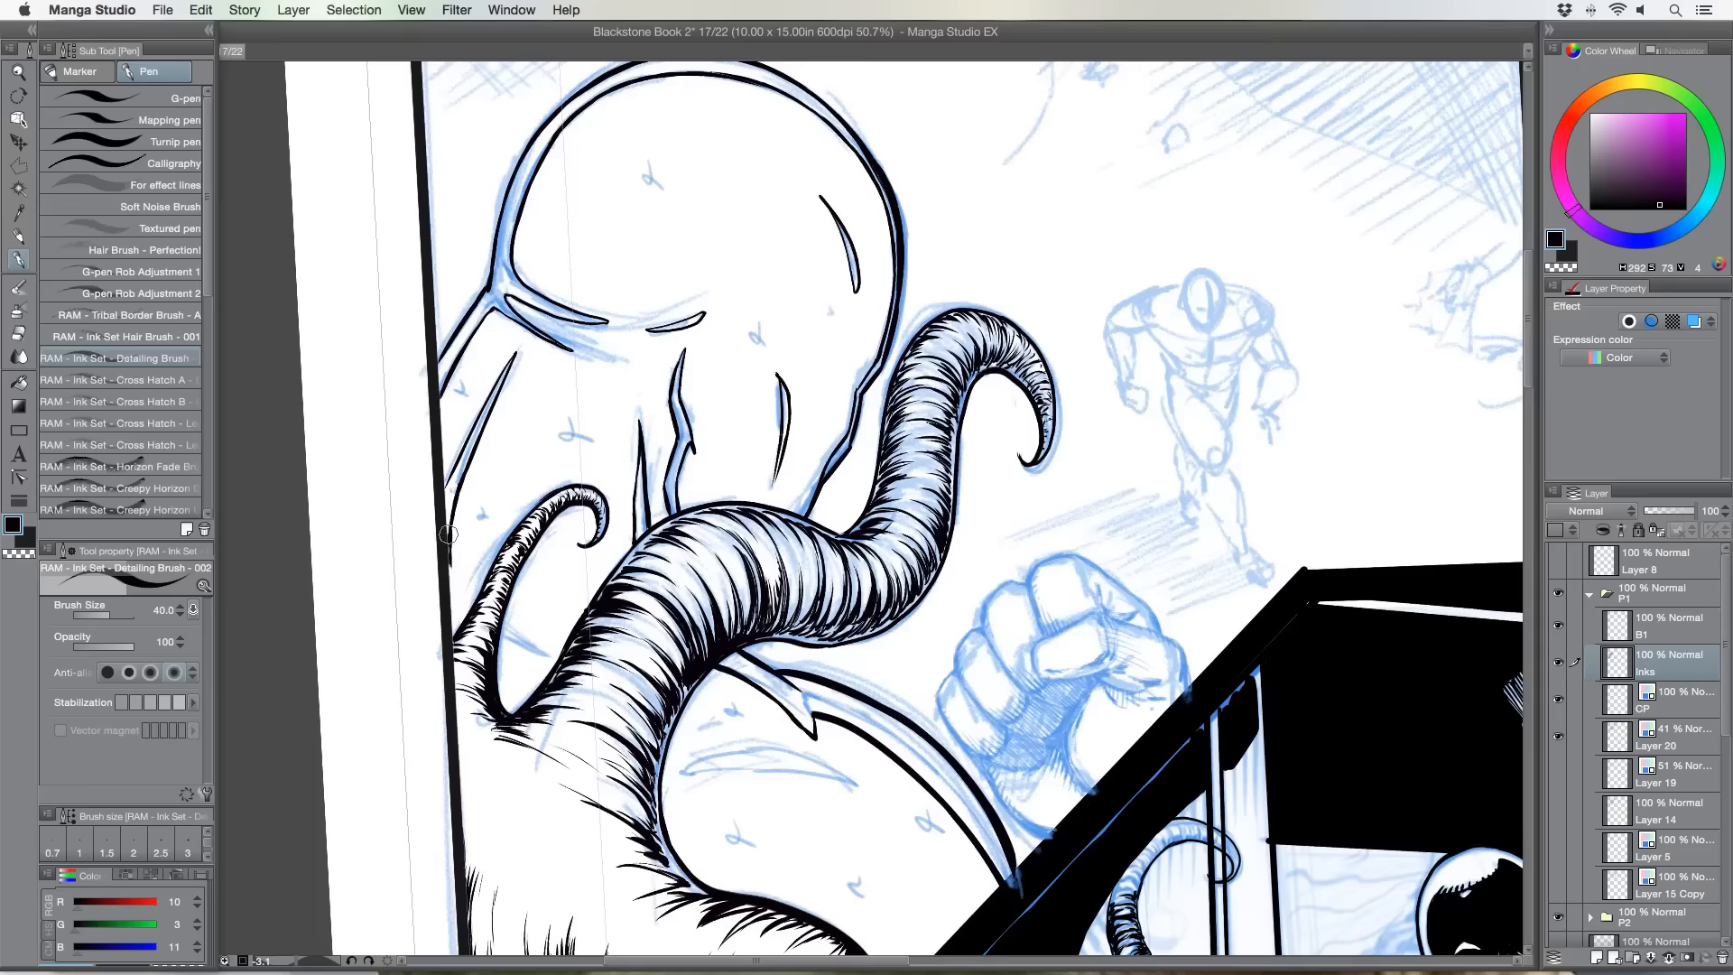
{"action": "left_click_drag", "start_coordinate": [448, 534], "coordinate": [468, 602]}
{"action": "key", "text": "r"}
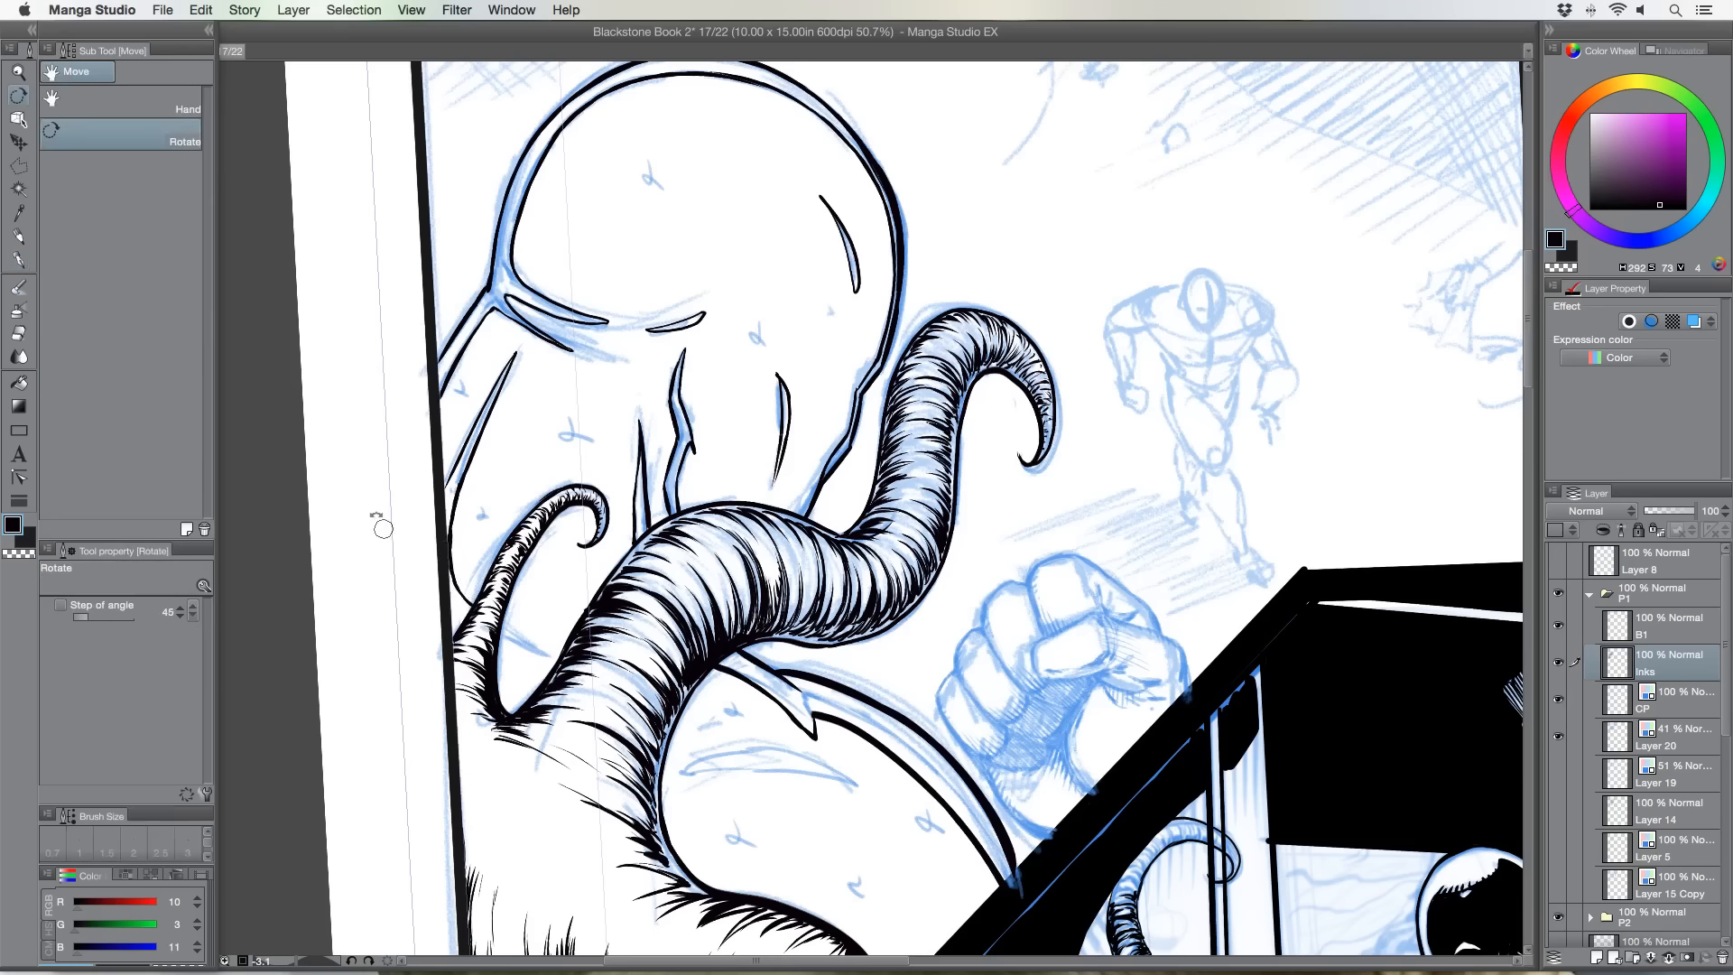
{"action": "mouse_move", "coordinate": [383, 528]}
{"action": "left_mouse_down"}
{"action": "mouse_move", "coordinate": [411, 425]}
{"action": "mouse_move", "coordinate": [542, 257]}
{"action": "left_mouse_up"}
{"action": "key", "text": "p"}
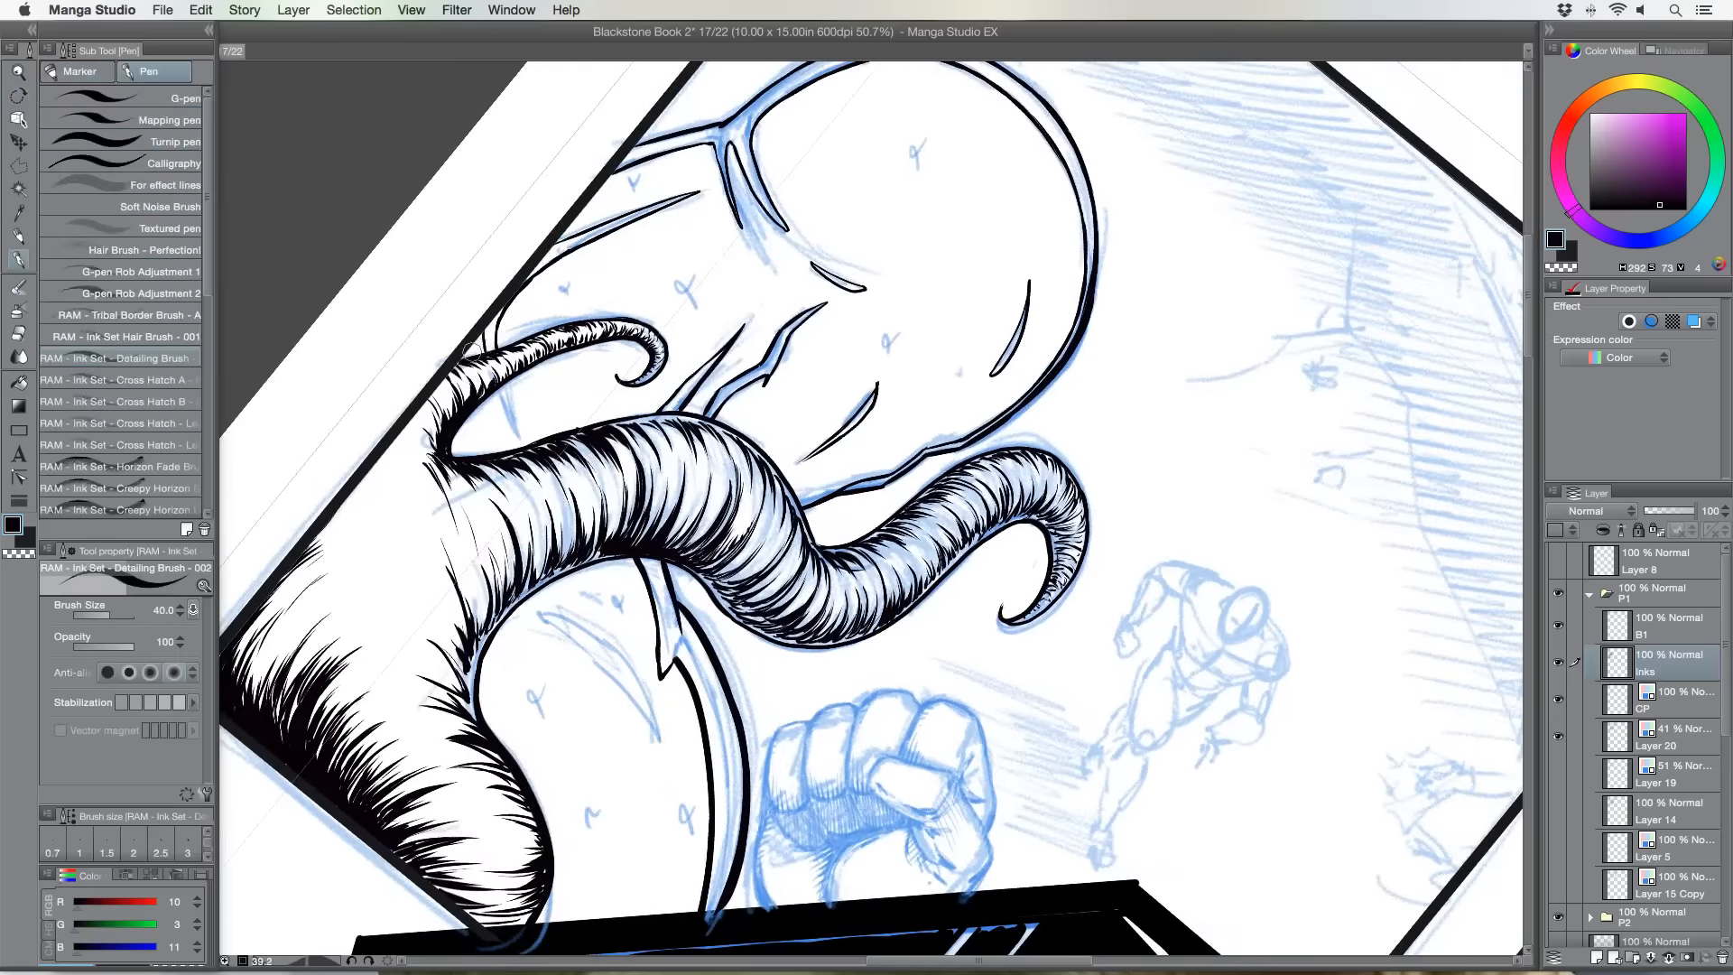
{"action": "left_click_drag", "start_coordinate": [501, 389], "coordinate": [517, 440]}
Ink both edges of the long tapered crease on the shoulder below the large tentacle.
{"action": "left_click_drag", "start_coordinate": [540, 615], "coordinate": [656, 730]}
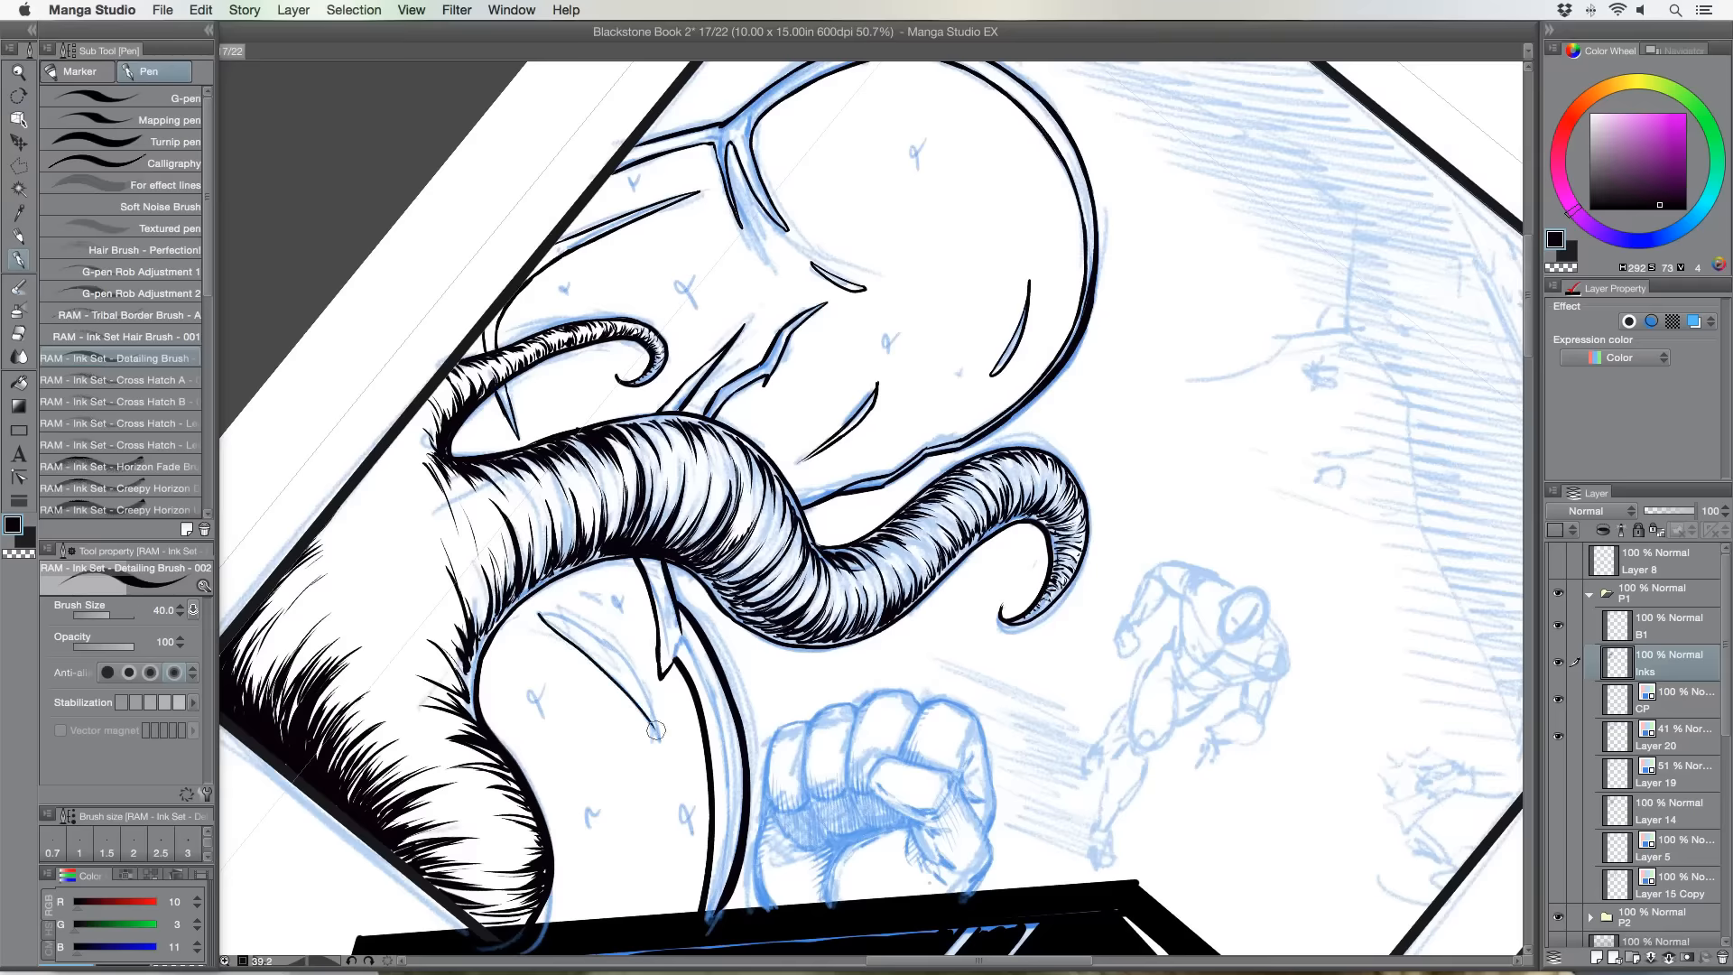
{"action": "left_click_drag", "start_coordinate": [540, 612], "coordinate": [642, 689]}
{"action": "key", "text": "shift+space"}
{"action": "mouse_move", "coordinate": [399, 642]}
{"action": "left_mouse_down"}
{"action": "mouse_move", "coordinate": [554, 774]}
{"action": "mouse_move", "coordinate": [482, 673]}
{"action": "mouse_move", "coordinate": [515, 788]}
{"action": "left_mouse_up"}
{"action": "key", "text": "space"}
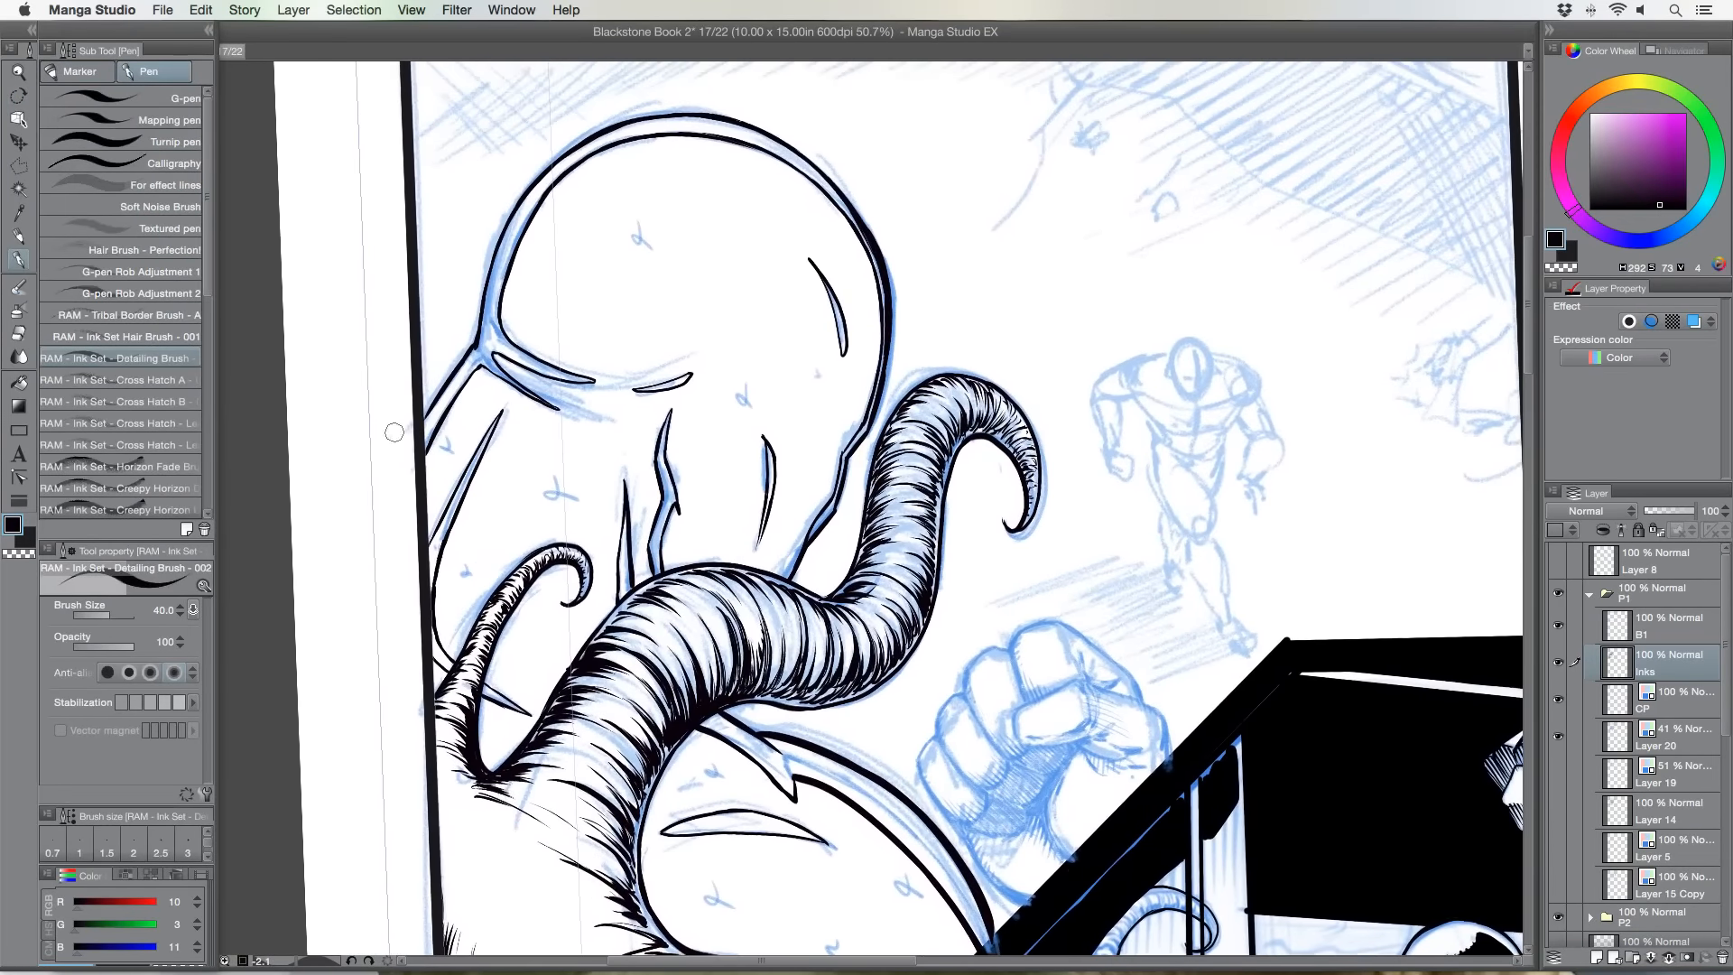
Block in a solid black band across the upper part of the head with the Detailing Brush at size 50.
{"action": "left_click_drag", "start_coordinate": [510, 682], "coordinate": [441, 510]}
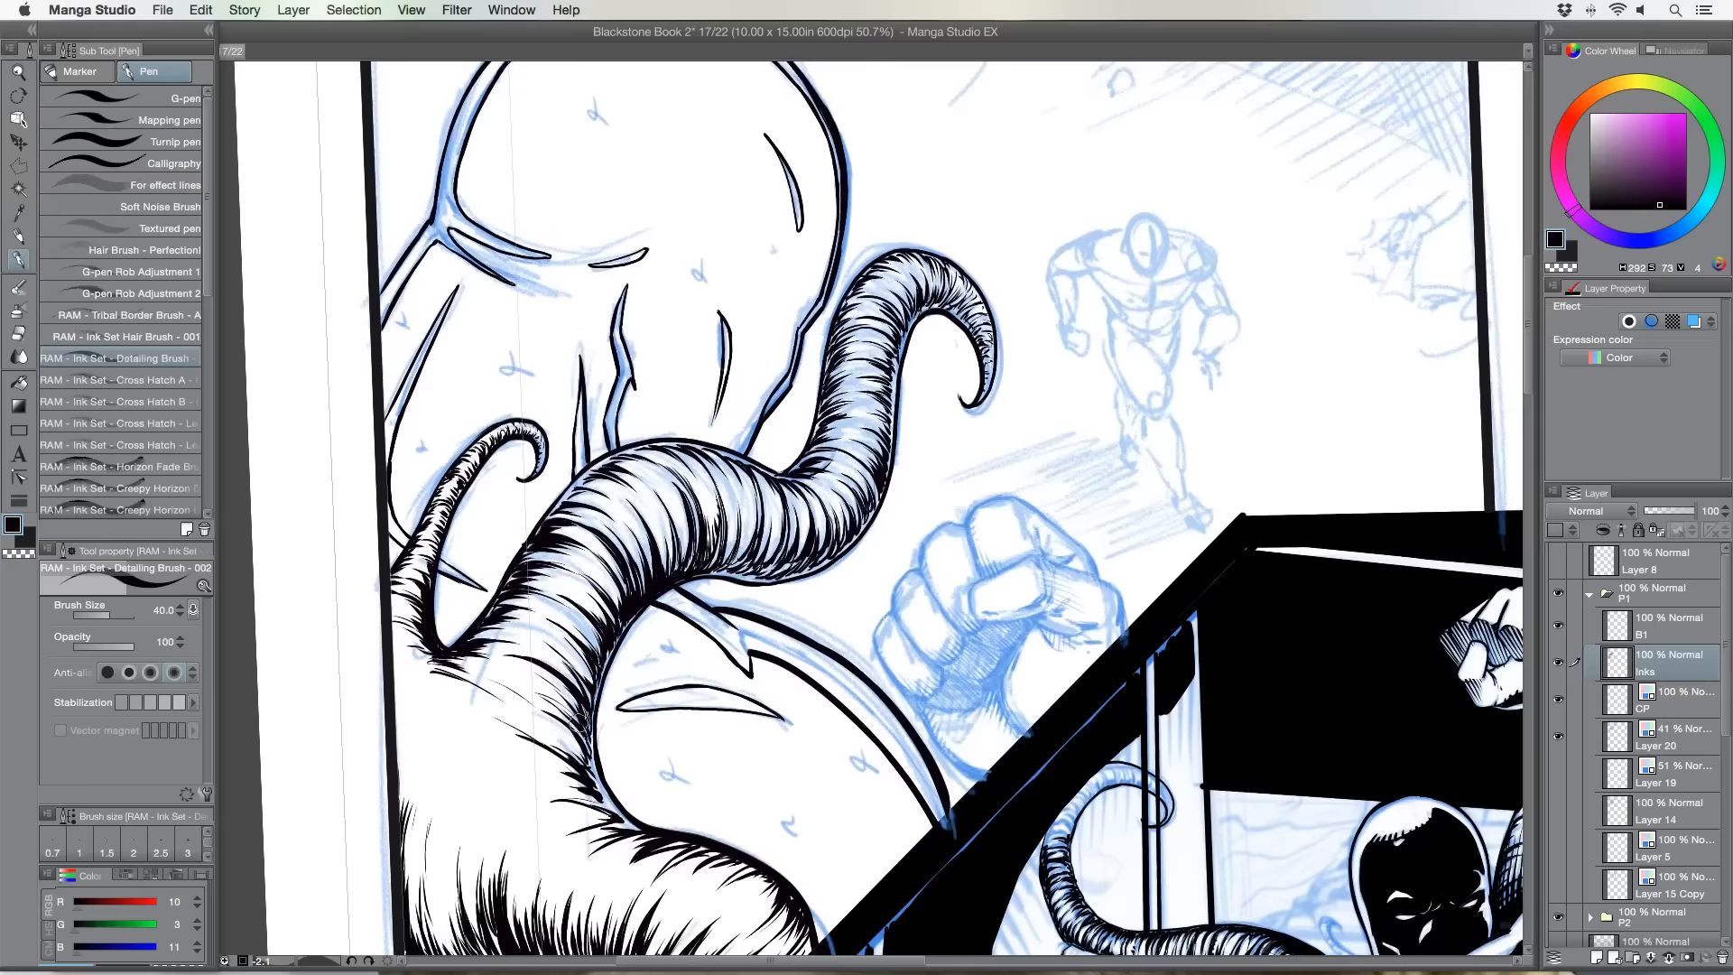
{"action": "mouse_move", "coordinate": [579, 731]}
{"action": "left_mouse_down"}
{"action": "mouse_move", "coordinate": [621, 817]}
{"action": "mouse_move", "coordinate": [605, 810]}
{"action": "left_mouse_up"}
{"action": "scroll", "coordinate": [503, 555], "scroll_direction": "up", "scroll_amount": 5}
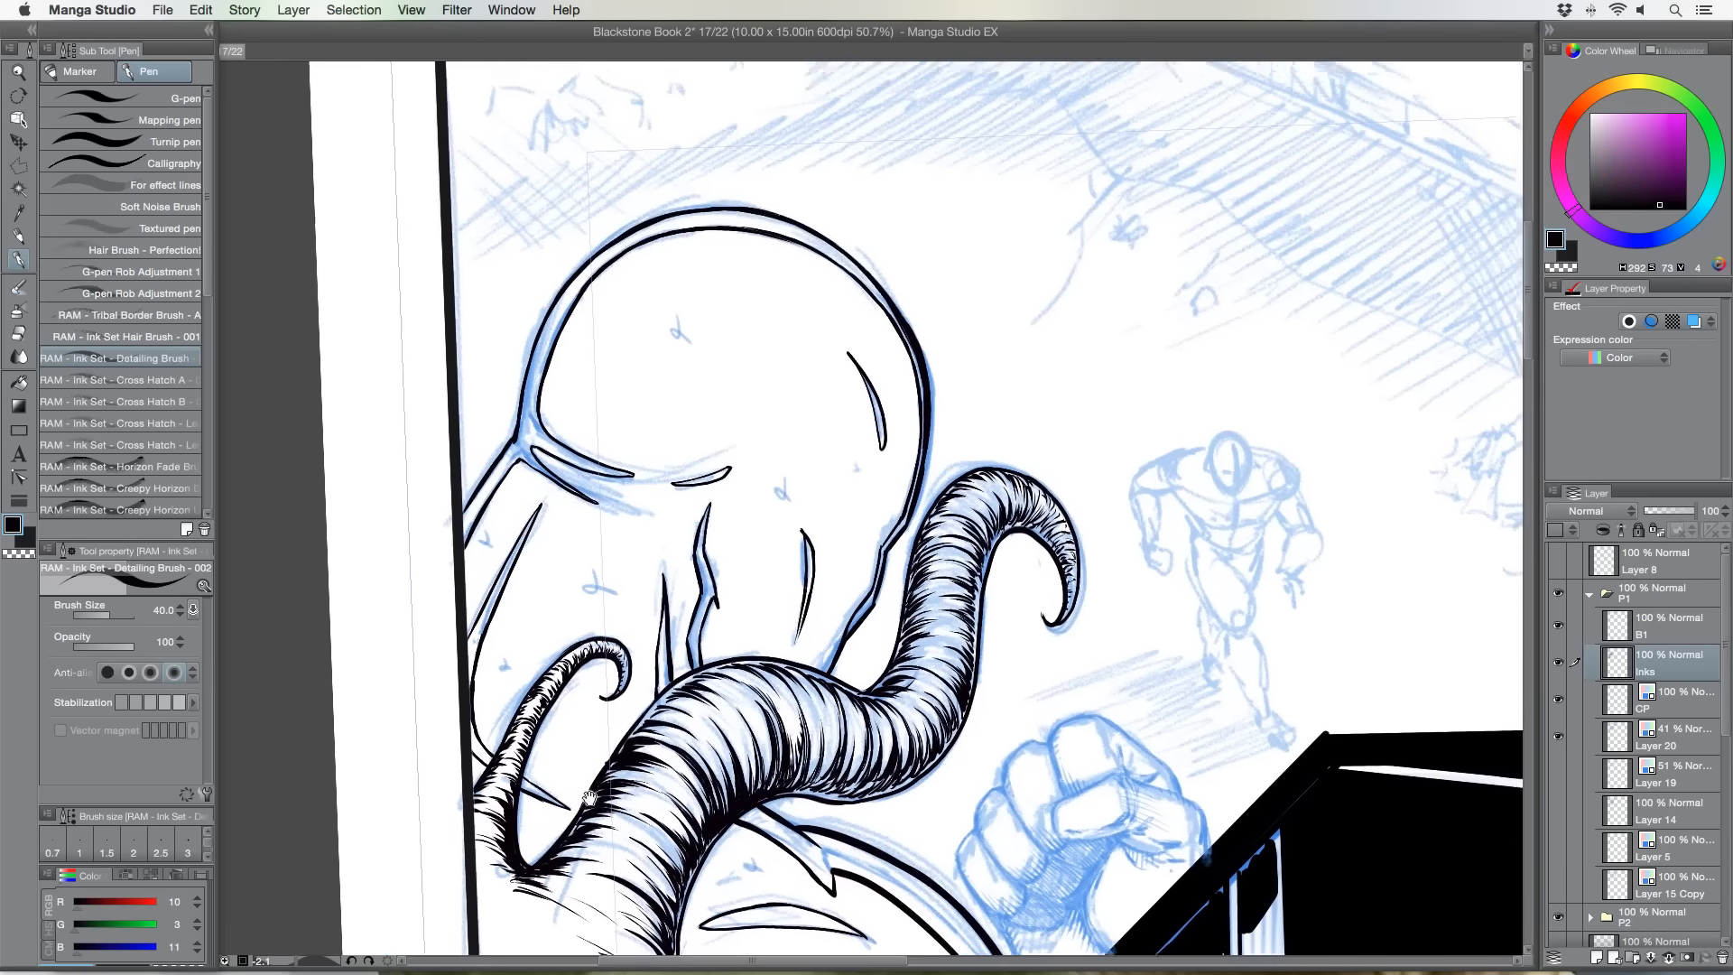
{"action": "left_click_drag", "start_coordinate": [594, 345], "coordinate": [562, 413]}
{"action": "mouse_move", "coordinate": [585, 351]}
{"action": "left_mouse_down"}
{"action": "mouse_move", "coordinate": [568, 388]}
{"action": "mouse_move", "coordinate": [591, 347]}
{"action": "mouse_move", "coordinate": [631, 377]}
{"action": "mouse_move", "coordinate": [674, 331]}
{"action": "mouse_move", "coordinate": [682, 366]}
{"action": "mouse_move", "coordinate": [710, 388]}
{"action": "mouse_move", "coordinate": [756, 384]}
{"action": "mouse_move", "coordinate": [816, 463]}
{"action": "left_mouse_up"}
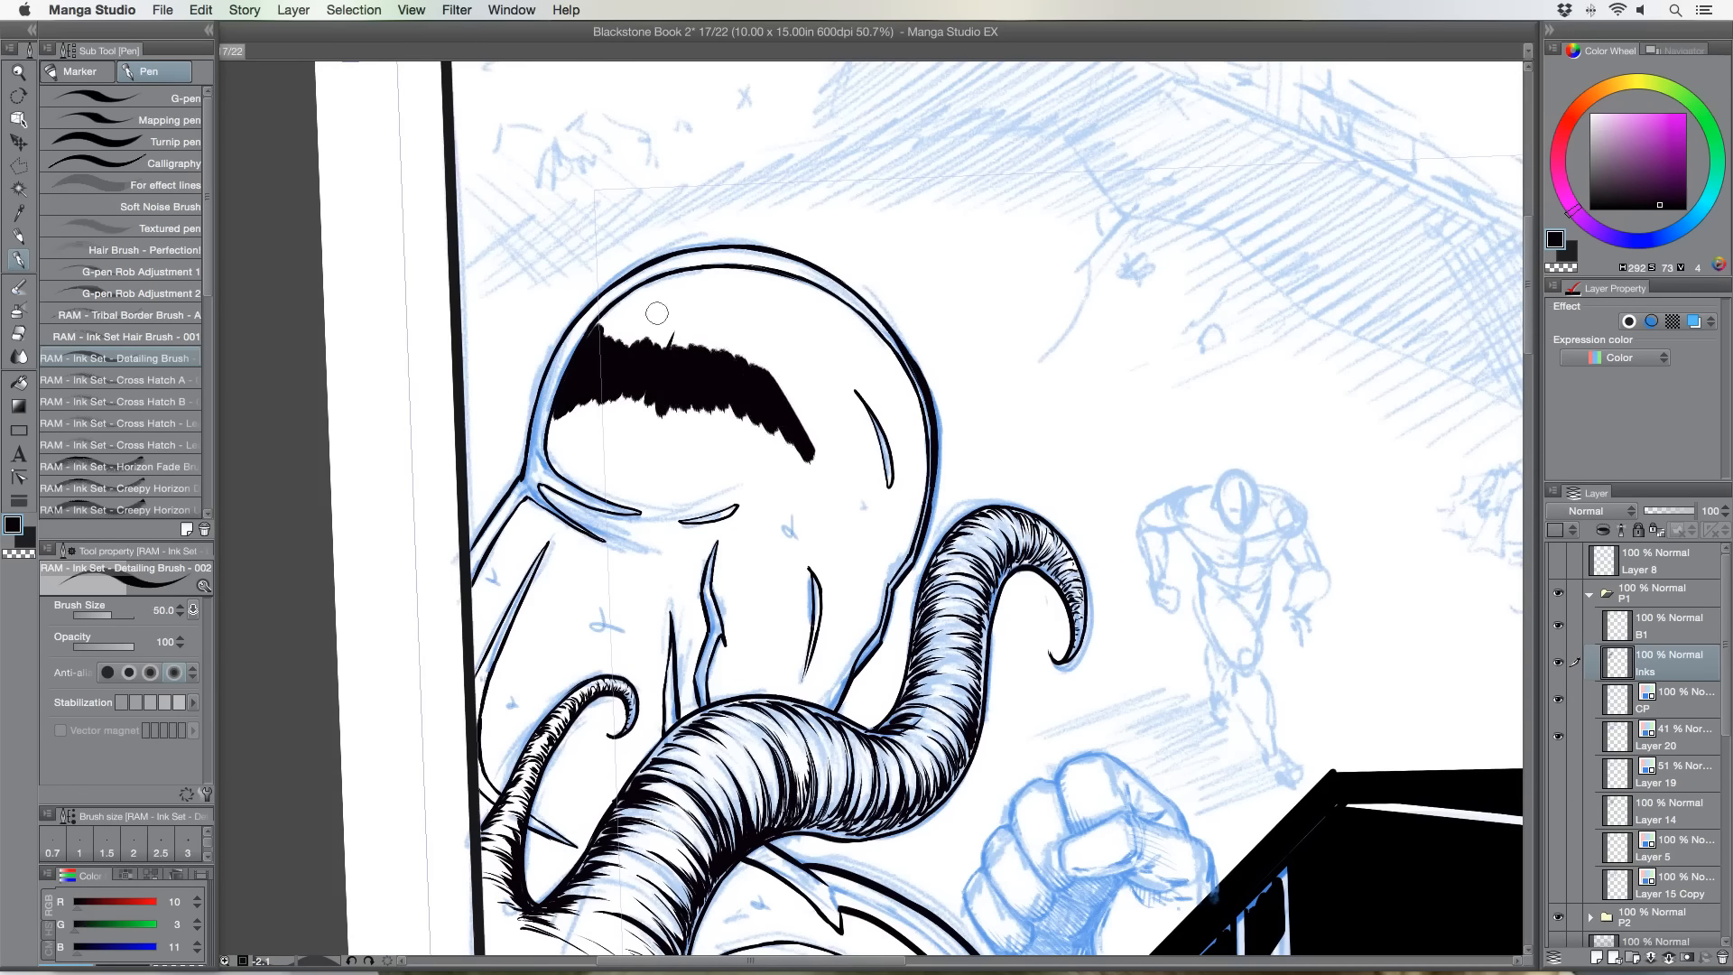
Switch to the G-pen and widen the black band downward and across to the crease on the head's right side.
{"action": "left_click", "coordinate": [190, 90]}
{"action": "mouse_move", "coordinate": [670, 395]}
{"action": "left_mouse_down"}
{"action": "mouse_move", "coordinate": [716, 379]}
{"action": "mouse_move", "coordinate": [785, 406]}
{"action": "mouse_move", "coordinate": [759, 335]}
{"action": "left_mouse_up"}
{"action": "mouse_move", "coordinate": [583, 404]}
{"action": "left_mouse_down"}
{"action": "mouse_move", "coordinate": [572, 438]}
{"action": "mouse_move", "coordinate": [572, 396]}
{"action": "mouse_move", "coordinate": [559, 452]}
{"action": "mouse_move", "coordinate": [567, 398]}
{"action": "mouse_move", "coordinate": [603, 439]}
{"action": "mouse_move", "coordinate": [624, 391]}
{"action": "mouse_move", "coordinate": [647, 461]}
{"action": "mouse_move", "coordinate": [667, 392]}
{"action": "mouse_move", "coordinate": [704, 451]}
{"action": "mouse_move", "coordinate": [745, 414]}
{"action": "mouse_move", "coordinate": [789, 474]}
{"action": "mouse_move", "coordinate": [815, 480]}
{"action": "mouse_move", "coordinate": [811, 420]}
{"action": "mouse_move", "coordinate": [791, 446]}
{"action": "mouse_move", "coordinate": [803, 495]}
{"action": "mouse_move", "coordinate": [818, 432]}
{"action": "mouse_move", "coordinate": [840, 479]}
{"action": "mouse_move", "coordinate": [820, 375]}
{"action": "mouse_move", "coordinate": [864, 428]}
{"action": "mouse_move", "coordinate": [851, 392]}
{"action": "mouse_move", "coordinate": [874, 448]}
{"action": "mouse_move", "coordinate": [863, 409]}
{"action": "mouse_move", "coordinate": [883, 487]}
{"action": "mouse_move", "coordinate": [873, 443]}
{"action": "mouse_move", "coordinate": [878, 492]}
{"action": "mouse_move", "coordinate": [875, 476]}
{"action": "mouse_move", "coordinate": [867, 519]}
{"action": "mouse_move", "coordinate": [847, 524]}
{"action": "mouse_move", "coordinate": [832, 492]}
{"action": "mouse_move", "coordinate": [894, 492]}
{"action": "left_mouse_up"}
Fill the right side of the face black down to the large tentacle at brush size 30, leaving the crease highlights white.
{"action": "key", "text": "bracketleft"}
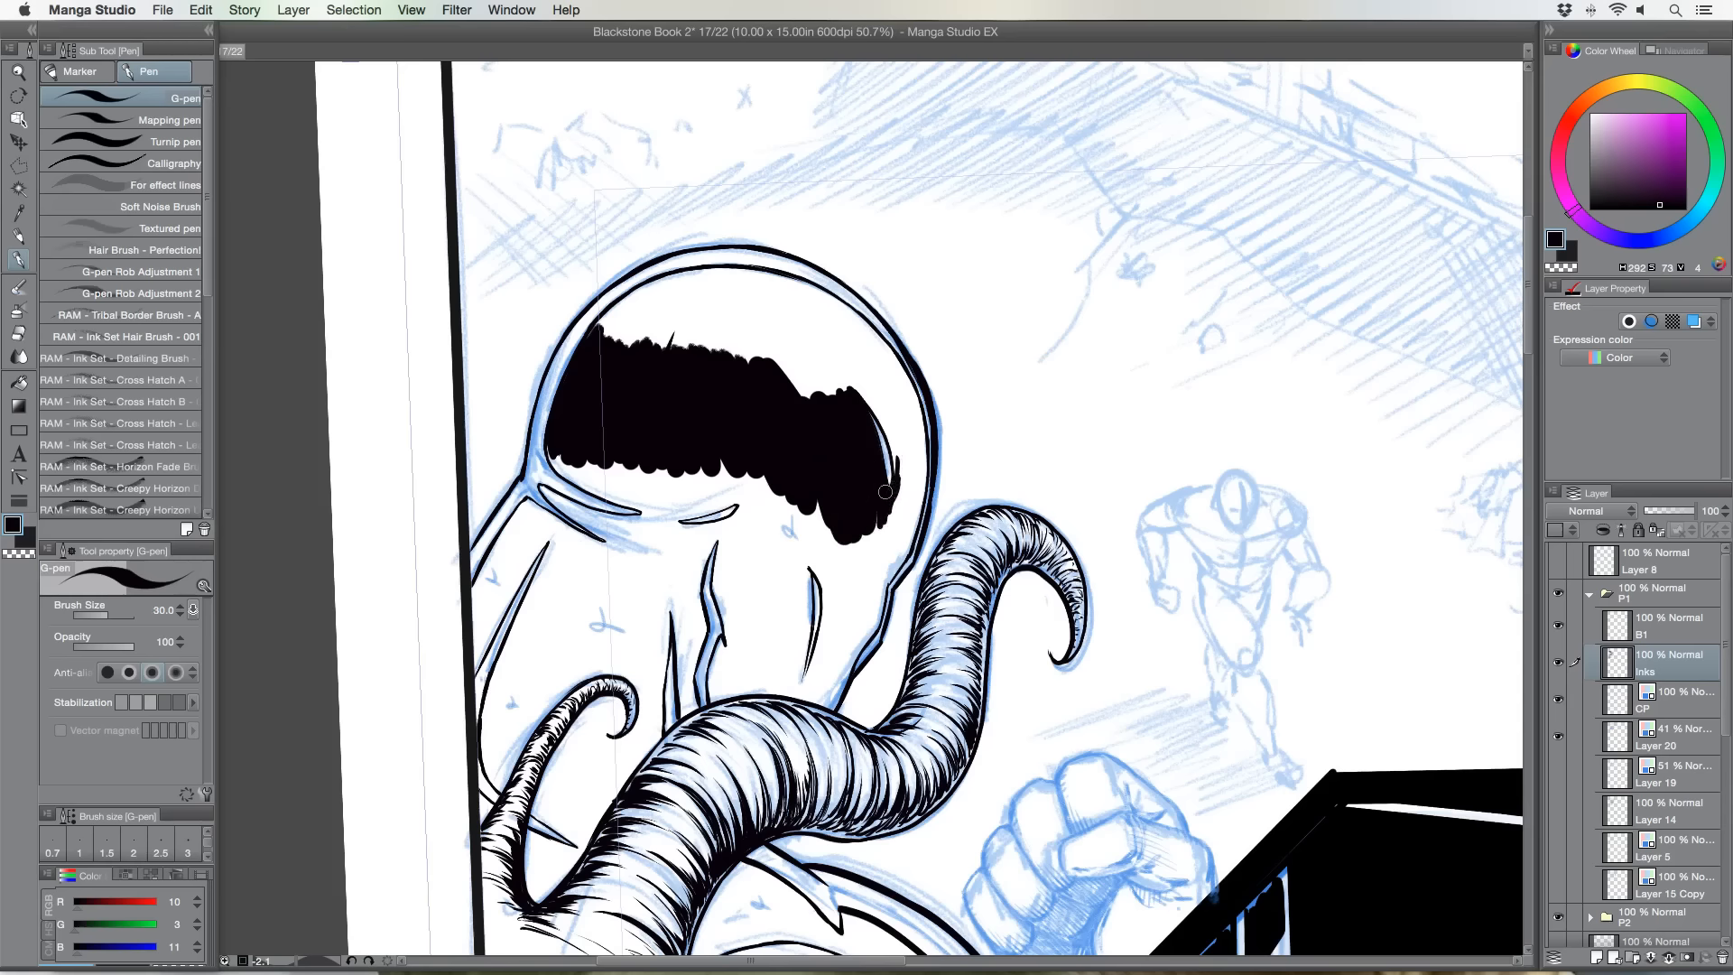
{"action": "mouse_move", "coordinate": [886, 492]}
{"action": "left_mouse_down"}
{"action": "mouse_move", "coordinate": [892, 438]}
{"action": "mouse_move", "coordinate": [895, 473]}
{"action": "mouse_move", "coordinate": [856, 390]}
{"action": "mouse_move", "coordinate": [901, 459]}
{"action": "mouse_move", "coordinate": [876, 392]}
{"action": "mouse_move", "coordinate": [904, 434]}
{"action": "mouse_move", "coordinate": [891, 357]}
{"action": "mouse_move", "coordinate": [923, 451]}
{"action": "mouse_move", "coordinate": [921, 423]}
{"action": "mouse_move", "coordinate": [914, 482]}
{"action": "mouse_move", "coordinate": [903, 431]}
{"action": "mouse_move", "coordinate": [869, 552]}
{"action": "mouse_move", "coordinate": [915, 473]}
{"action": "mouse_move", "coordinate": [908, 537]}
{"action": "mouse_move", "coordinate": [919, 502]}
{"action": "mouse_move", "coordinate": [892, 577]}
{"action": "mouse_move", "coordinate": [906, 533]}
{"action": "mouse_move", "coordinate": [880, 567]}
{"action": "mouse_move", "coordinate": [877, 522]}
{"action": "mouse_move", "coordinate": [863, 549]}
{"action": "mouse_move", "coordinate": [872, 615]}
{"action": "mouse_move", "coordinate": [883, 592]}
{"action": "mouse_move", "coordinate": [856, 655]}
{"action": "mouse_move", "coordinate": [838, 525]}
{"action": "mouse_move", "coordinate": [814, 559]}
{"action": "mouse_move", "coordinate": [823, 636]}
{"action": "mouse_move", "coordinate": [834, 580]}
{"action": "mouse_move", "coordinate": [819, 655]}
{"action": "mouse_move", "coordinate": [826, 632]}
{"action": "mouse_move", "coordinate": [835, 672]}
{"action": "mouse_move", "coordinate": [854, 651]}
{"action": "mouse_move", "coordinate": [834, 697]}
{"action": "left_mouse_up"}
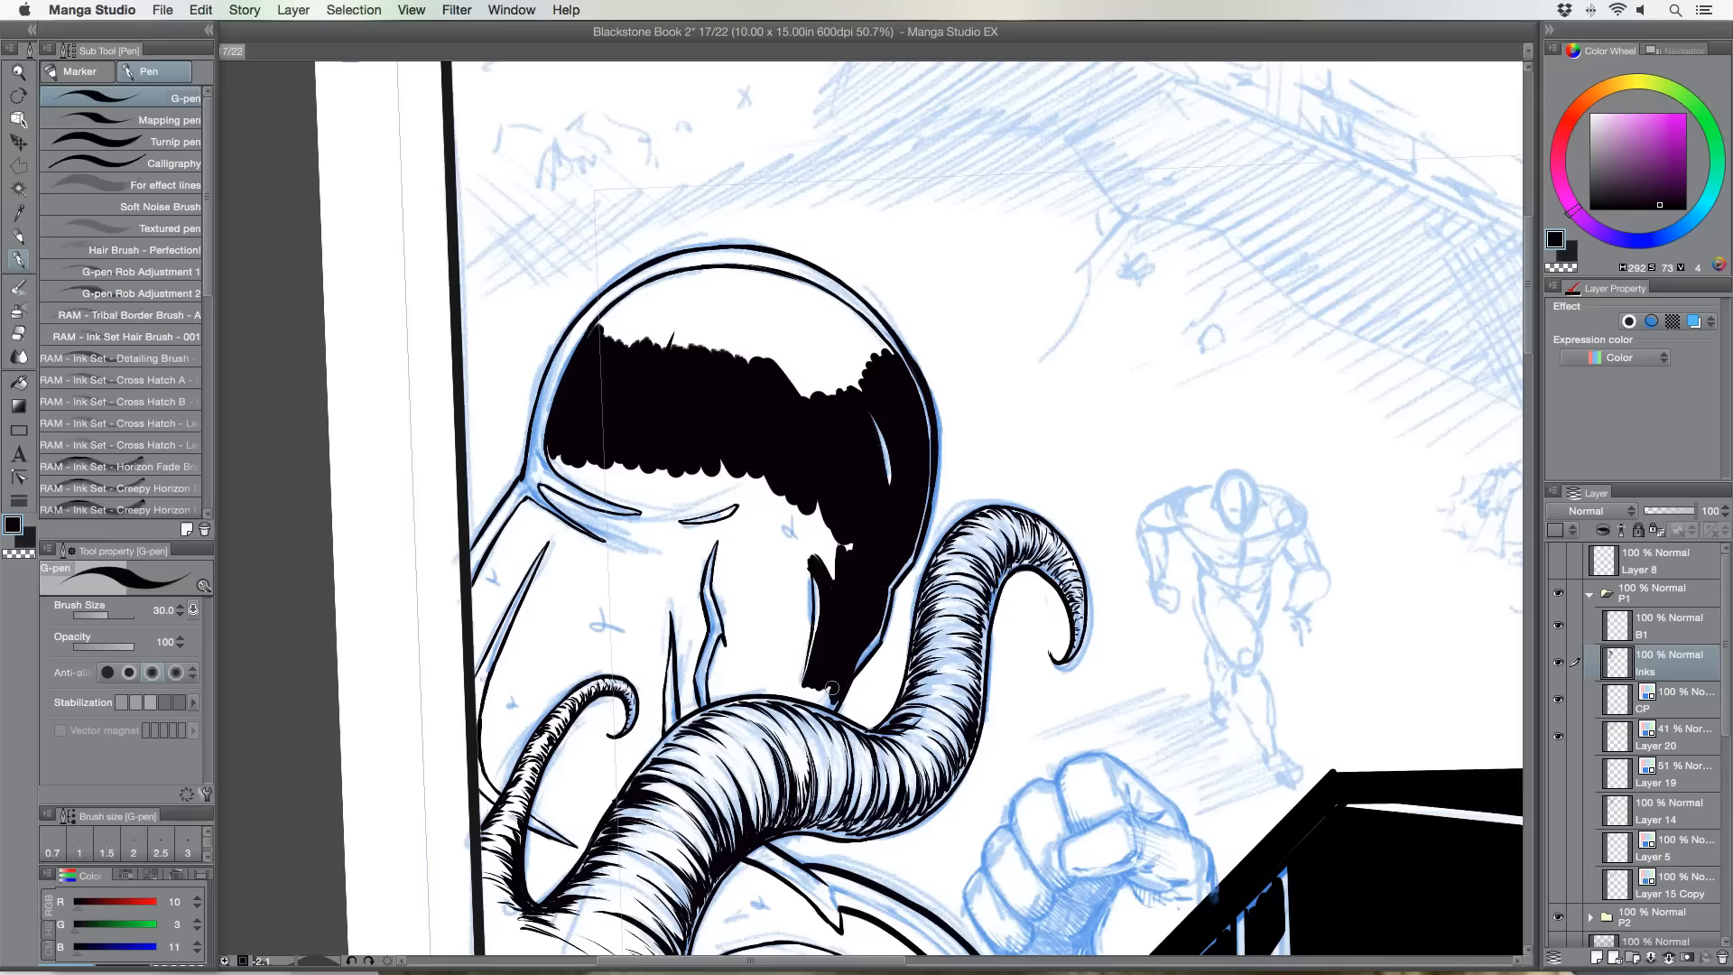
{"action": "left_click_drag", "start_coordinate": [807, 588], "coordinate": [804, 634]}
{"action": "mouse_move", "coordinate": [802, 657]}
{"action": "left_mouse_down"}
{"action": "mouse_move", "coordinate": [809, 537]}
{"action": "mouse_move", "coordinate": [838, 590]}
{"action": "mouse_move", "coordinate": [841, 568]}
{"action": "mouse_move", "coordinate": [794, 374]}
{"action": "mouse_move", "coordinate": [845, 545]}
{"action": "mouse_move", "coordinate": [781, 491]}
{"action": "mouse_move", "coordinate": [790, 568]}
{"action": "mouse_move", "coordinate": [721, 548]}
{"action": "mouse_move", "coordinate": [718, 580]}
{"action": "mouse_move", "coordinate": [721, 540]}
{"action": "mouse_move", "coordinate": [727, 638]}
{"action": "mouse_move", "coordinate": [733, 538]}
{"action": "mouse_move", "coordinate": [769, 564]}
{"action": "mouse_move", "coordinate": [755, 474]}
{"action": "left_mouse_up"}
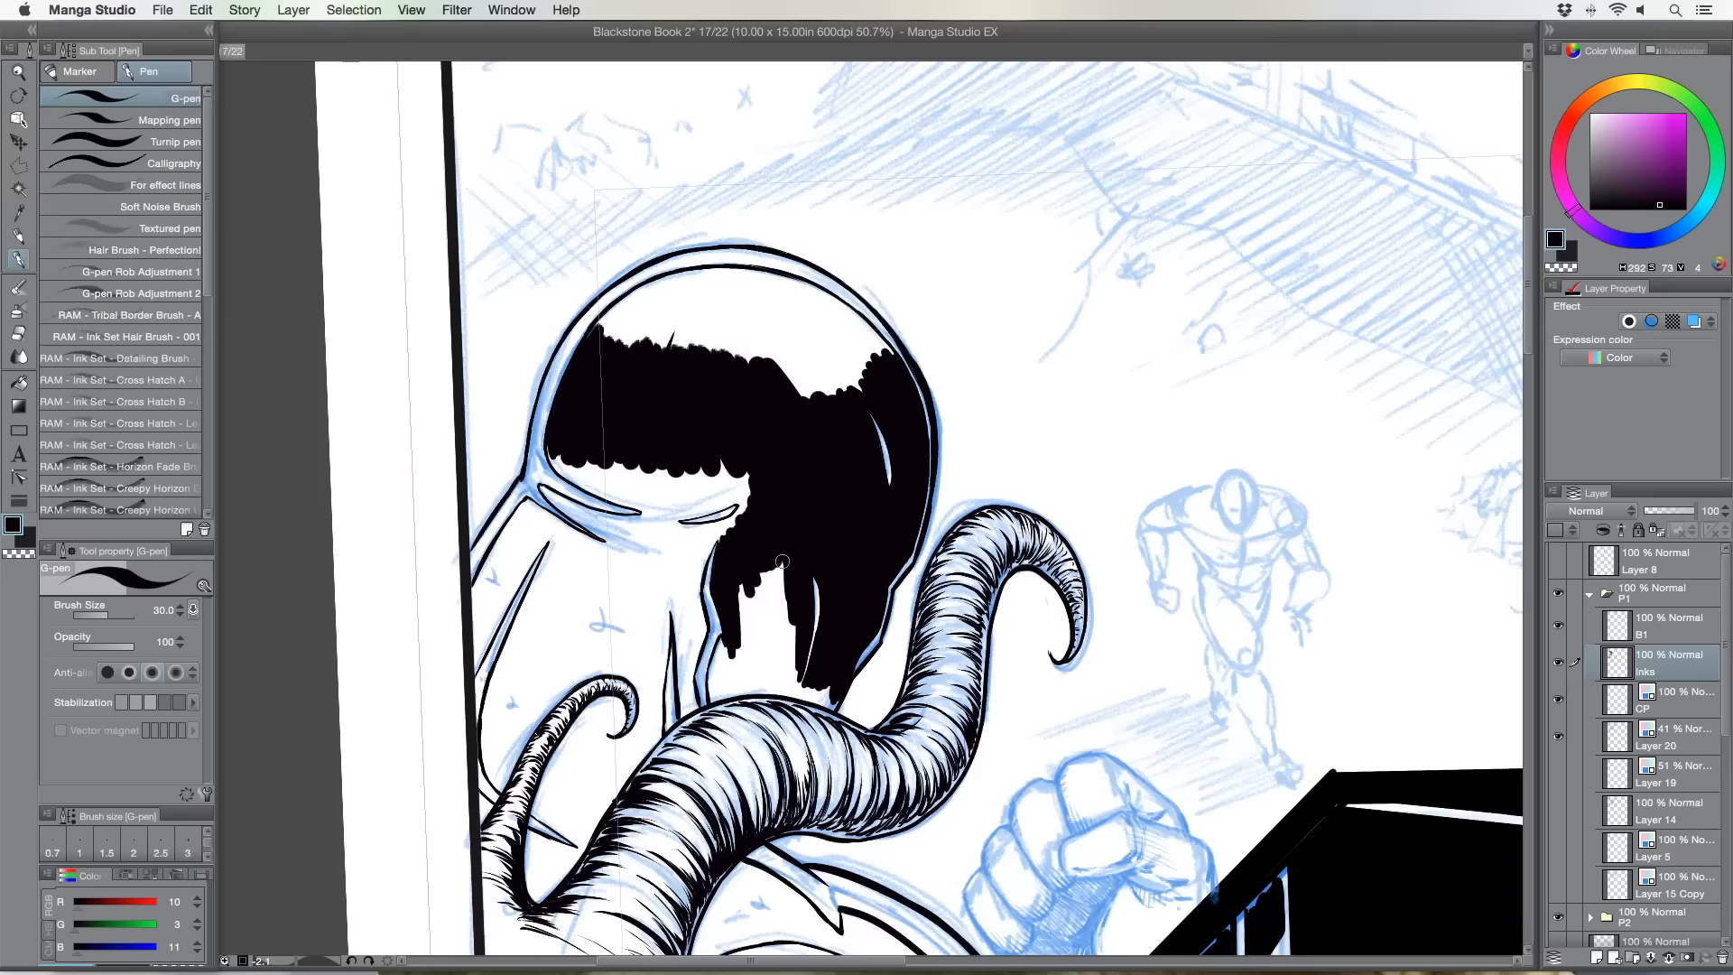
{"action": "mouse_move", "coordinate": [782, 562]}
{"action": "left_mouse_down"}
{"action": "mouse_move", "coordinate": [781, 615]}
{"action": "mouse_move", "coordinate": [747, 569]}
{"action": "mouse_move", "coordinate": [738, 652]}
{"action": "mouse_move", "coordinate": [785, 609]}
{"action": "mouse_move", "coordinate": [791, 673]}
{"action": "left_mouse_up"}
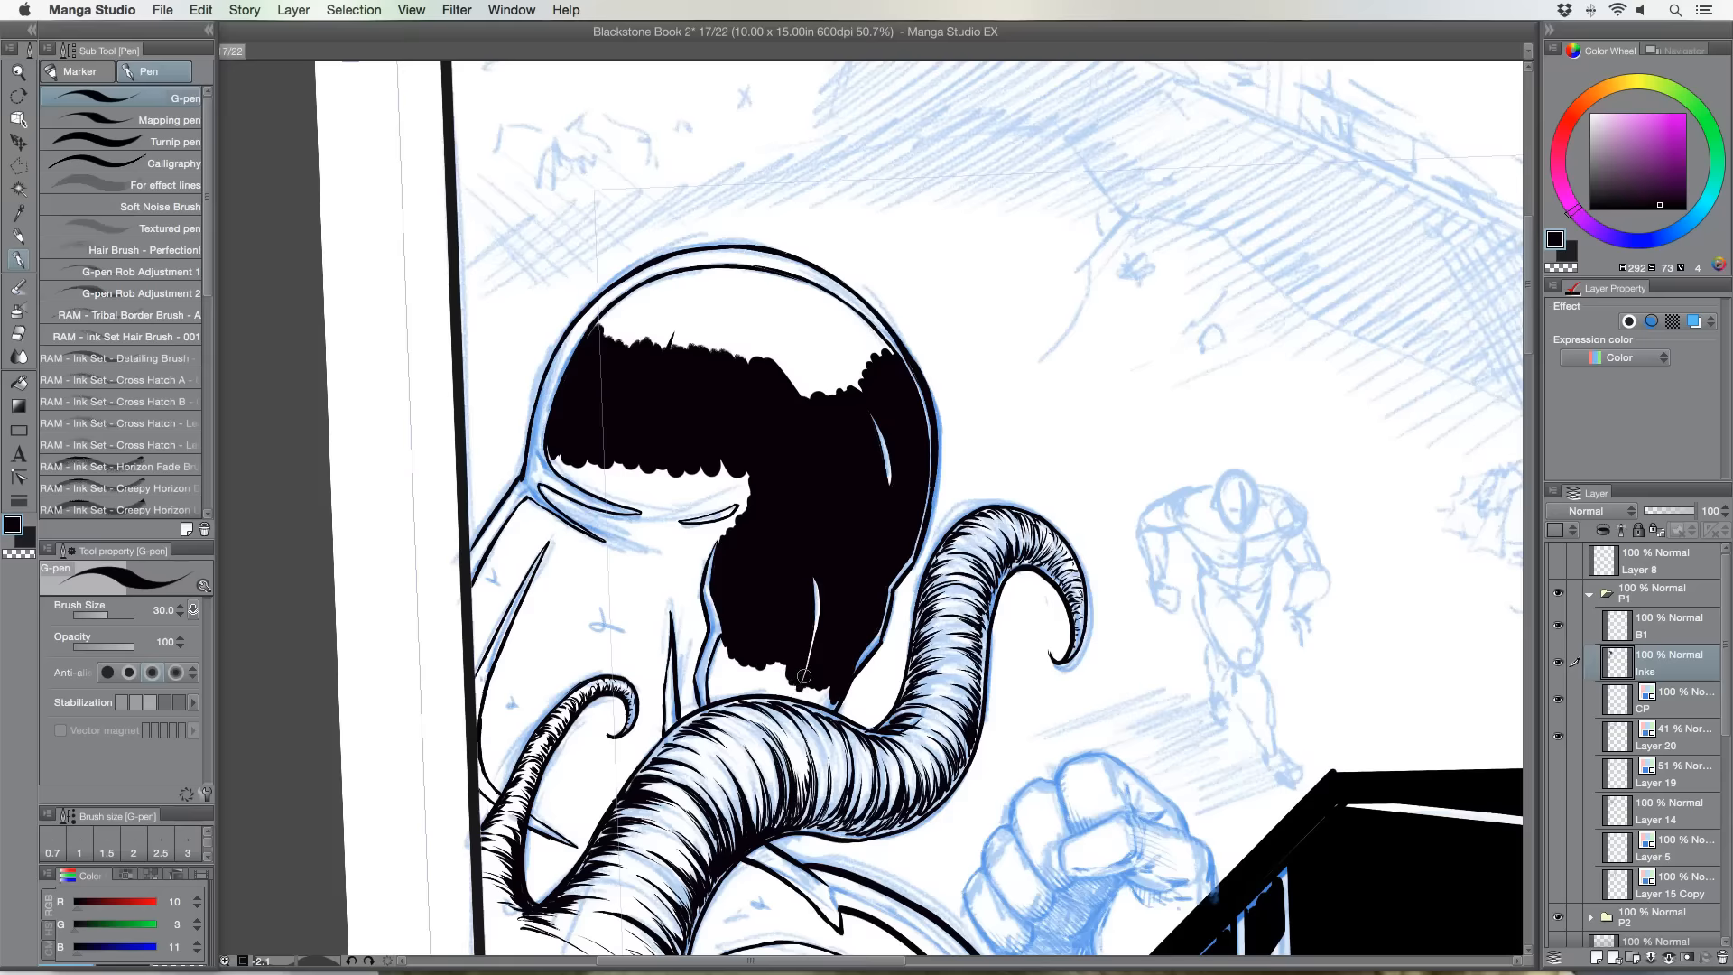
{"action": "mouse_move", "coordinate": [732, 649]}
{"action": "left_mouse_down"}
{"action": "mouse_move", "coordinate": [772, 666]}
{"action": "mouse_move", "coordinate": [749, 677]}
{"action": "mouse_move", "coordinate": [787, 688]}
{"action": "mouse_move", "coordinate": [743, 689]}
{"action": "left_mouse_up"}
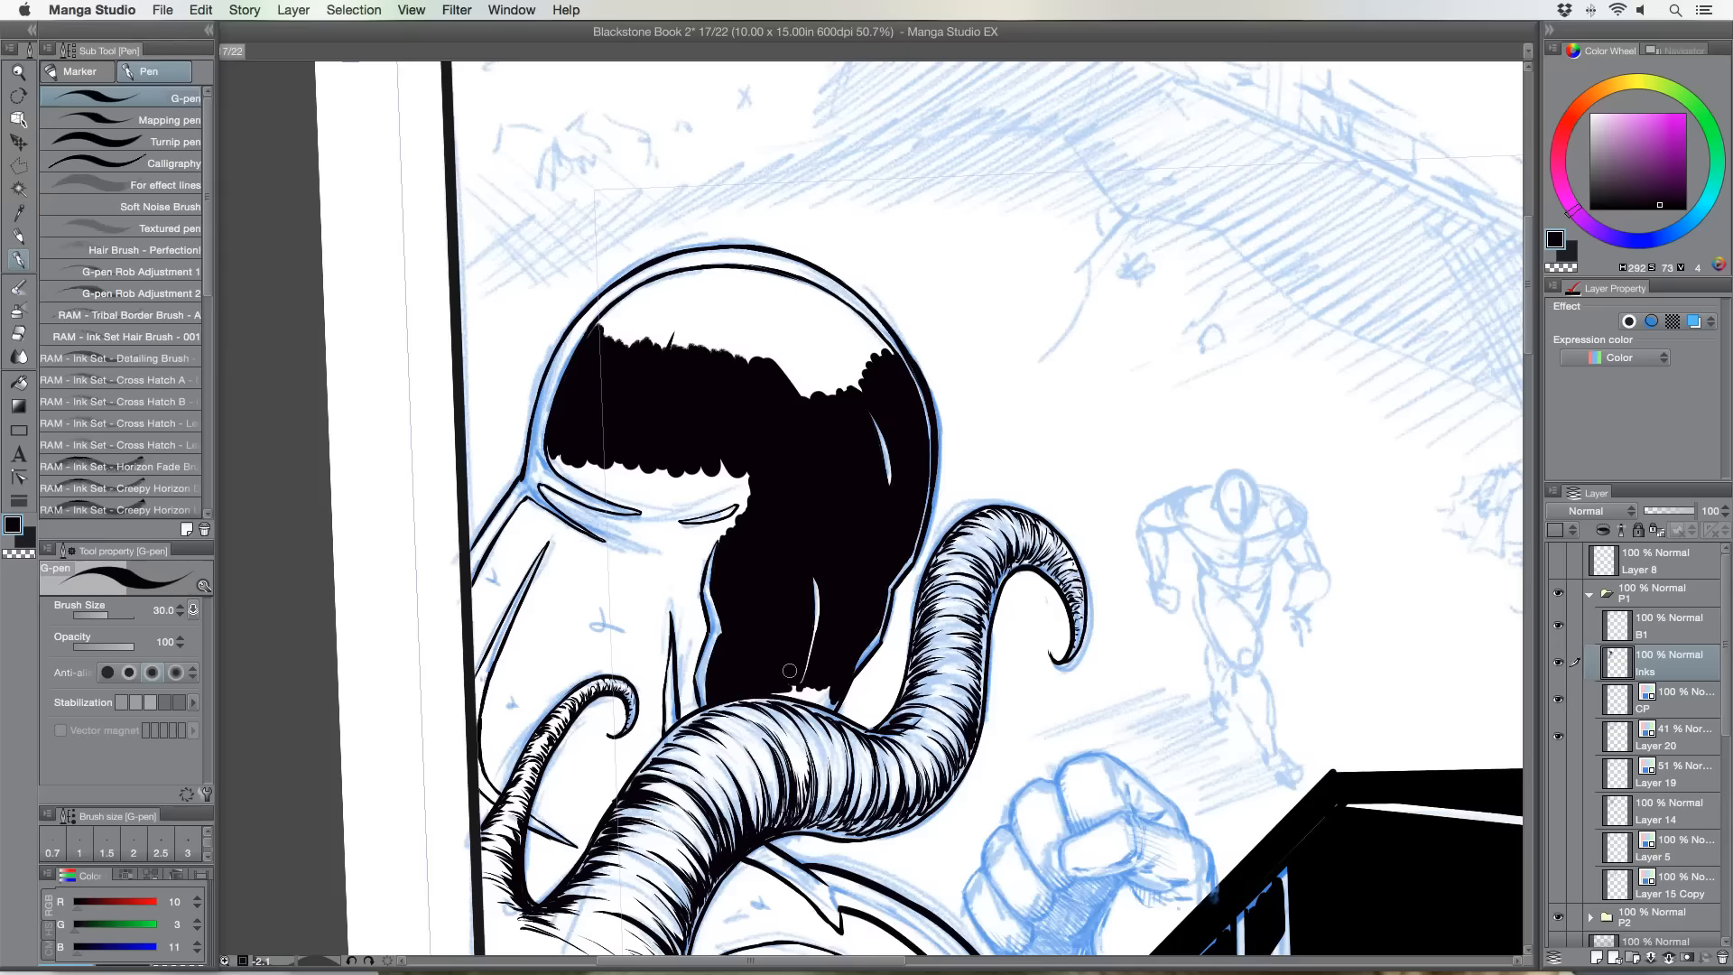
{"action": "left_click_drag", "start_coordinate": [798, 693], "coordinate": [818, 688]}
Fill the crown of the head solid black up to the inner contour with the G-pen at size 40.
{"action": "mouse_move", "coordinate": [656, 326]}
{"action": "left_mouse_down"}
{"action": "mouse_move", "coordinate": [630, 352]}
{"action": "mouse_move", "coordinate": [632, 311]}
{"action": "mouse_move", "coordinate": [605, 318]}
{"action": "mouse_move", "coordinate": [655, 290]}
{"action": "mouse_move", "coordinate": [661, 316]}
{"action": "mouse_move", "coordinate": [599, 335]}
{"action": "mouse_move", "coordinate": [658, 293]}
{"action": "mouse_move", "coordinate": [673, 333]}
{"action": "mouse_move", "coordinate": [689, 292]}
{"action": "left_mouse_up"}
{"action": "key", "text": "super+z"}
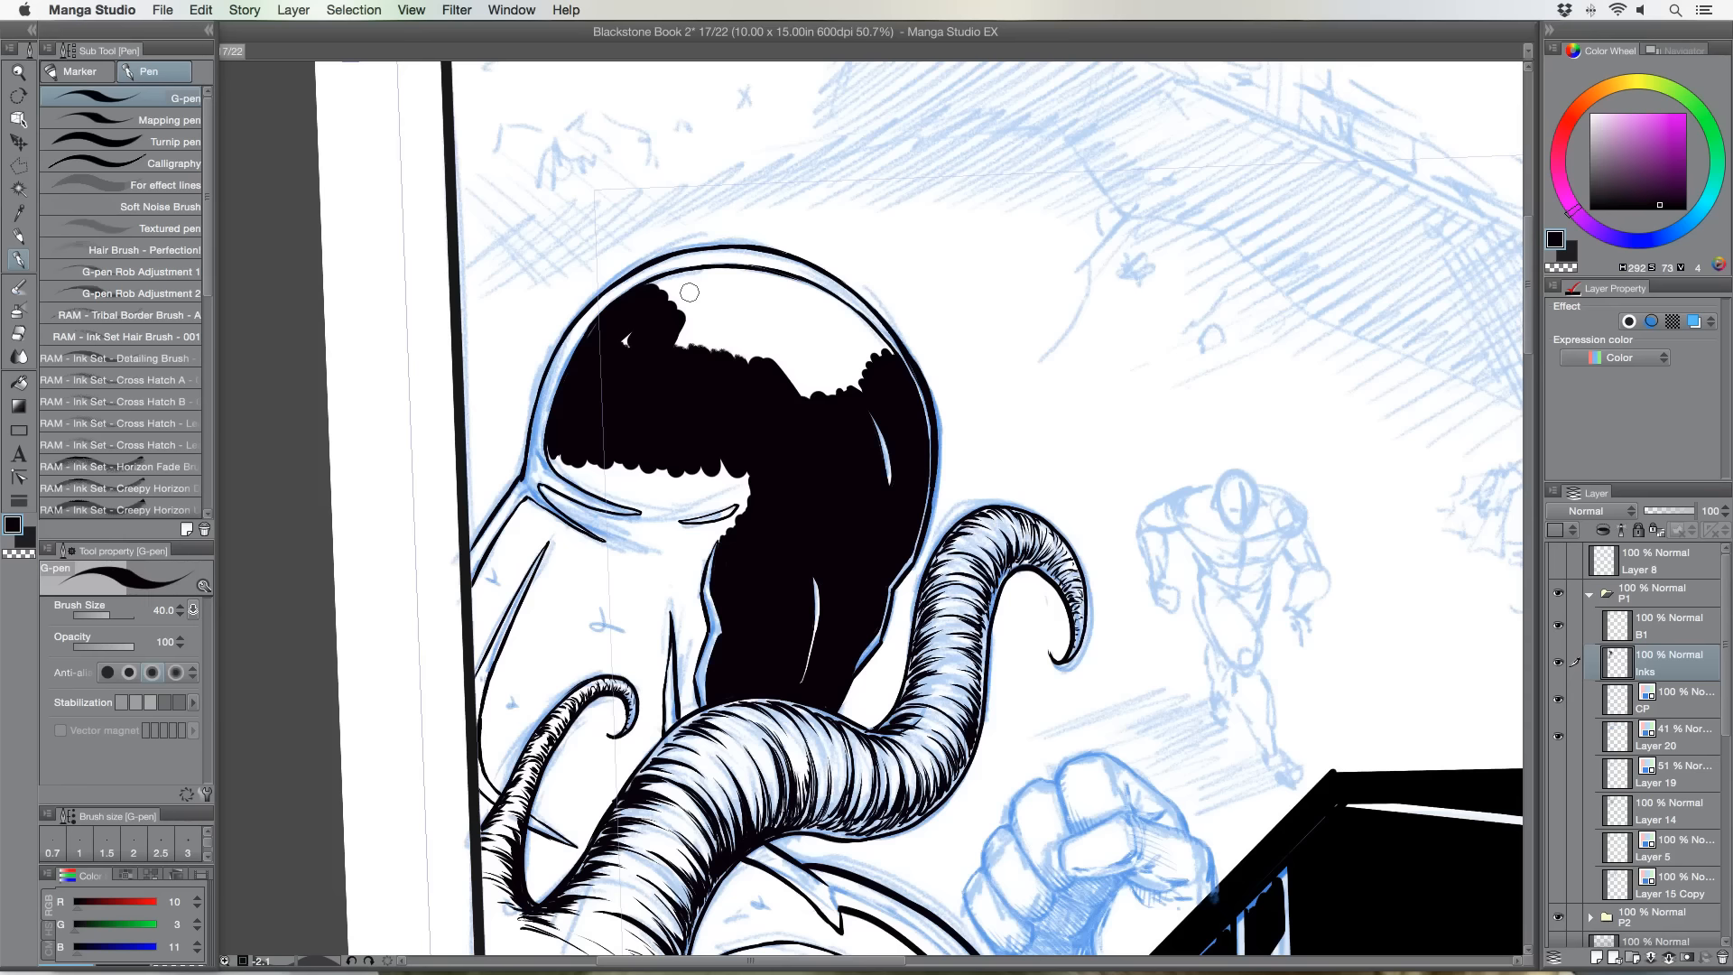
{"action": "key", "text": "r"}
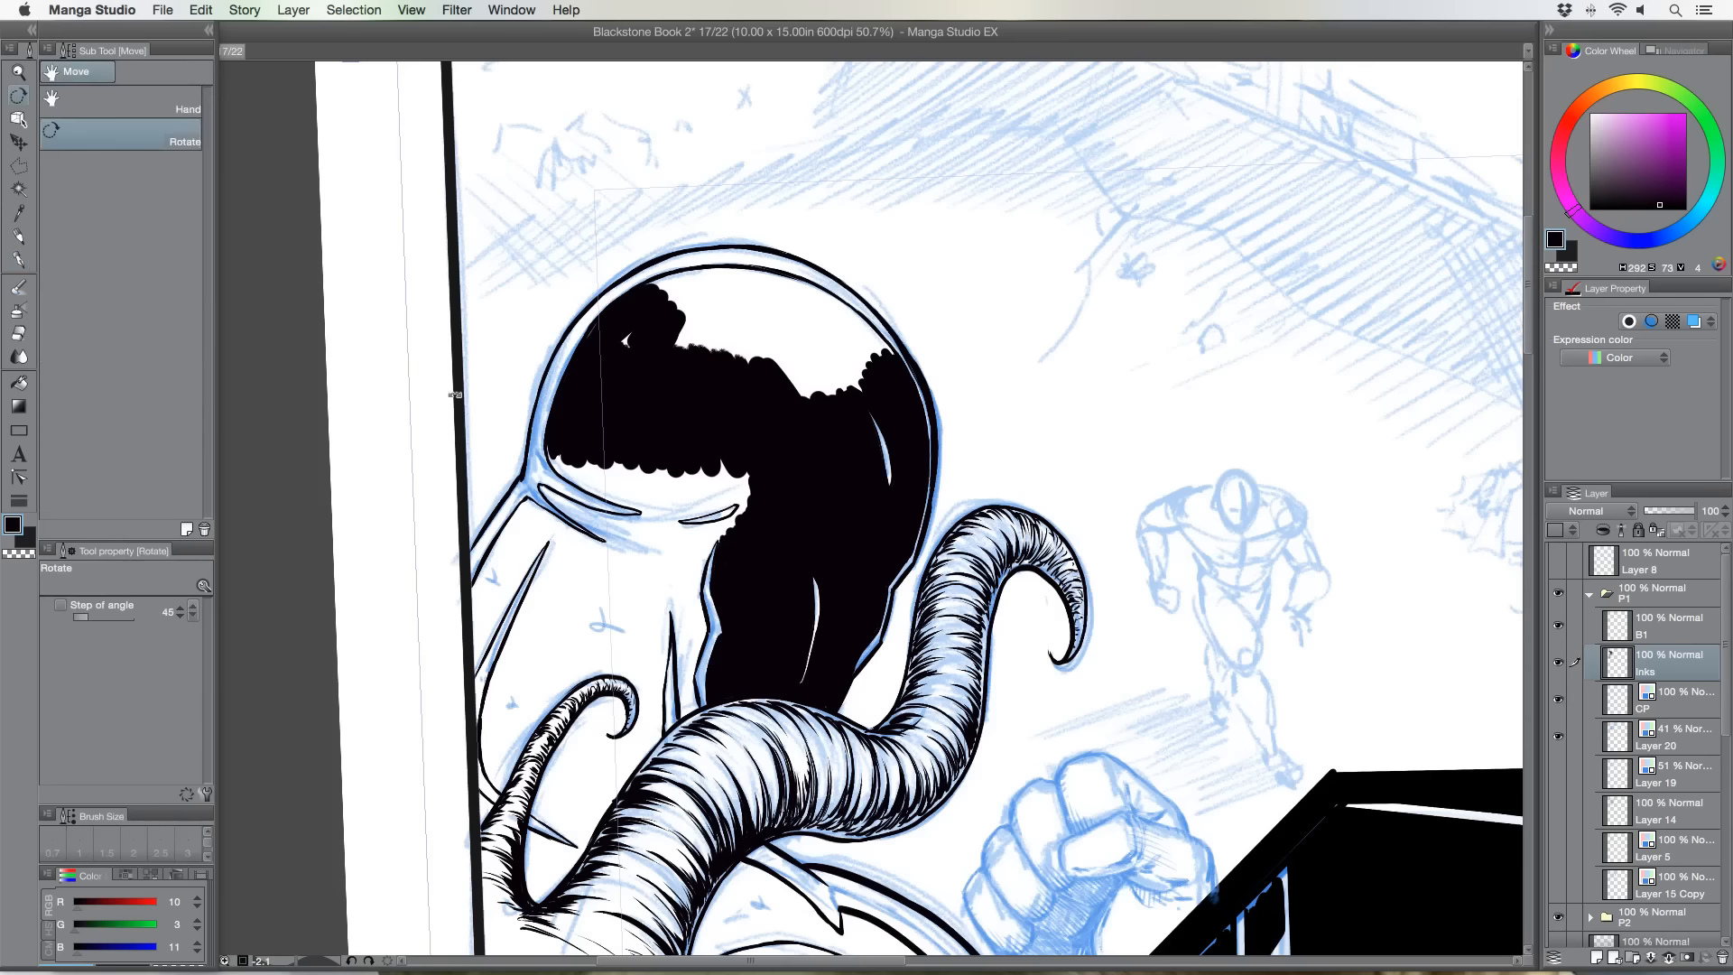
{"action": "left_click_drag", "start_coordinate": [441, 398], "coordinate": [749, 81]}
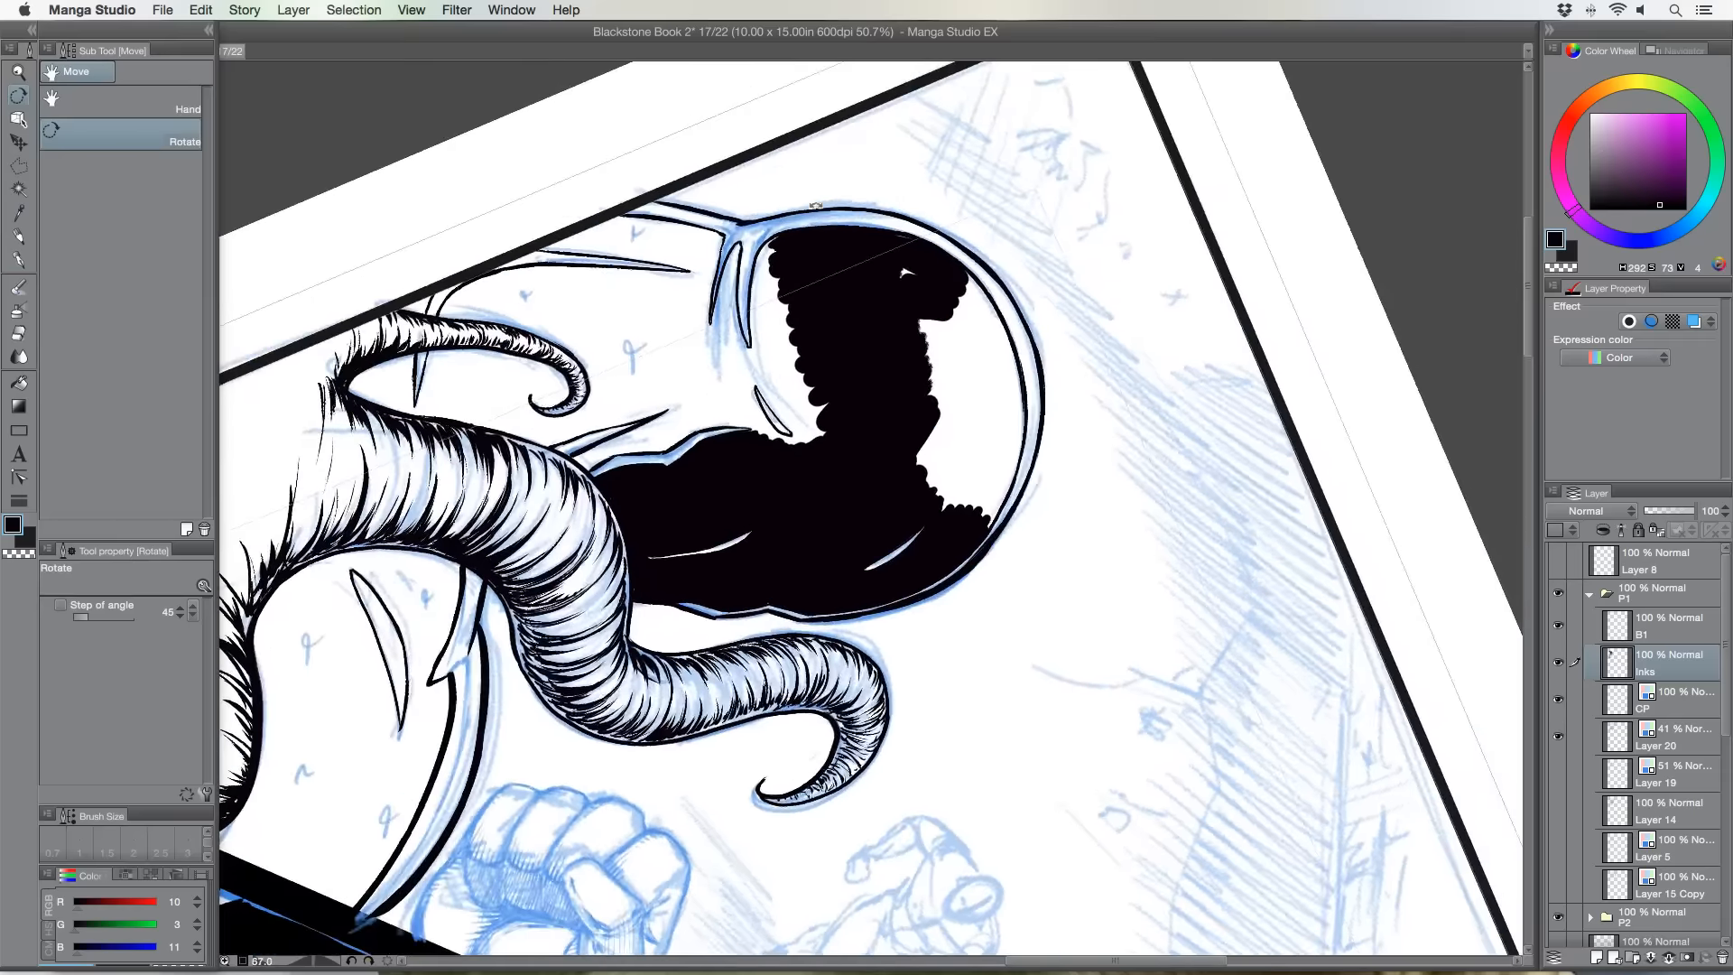
{"action": "key", "text": "p"}
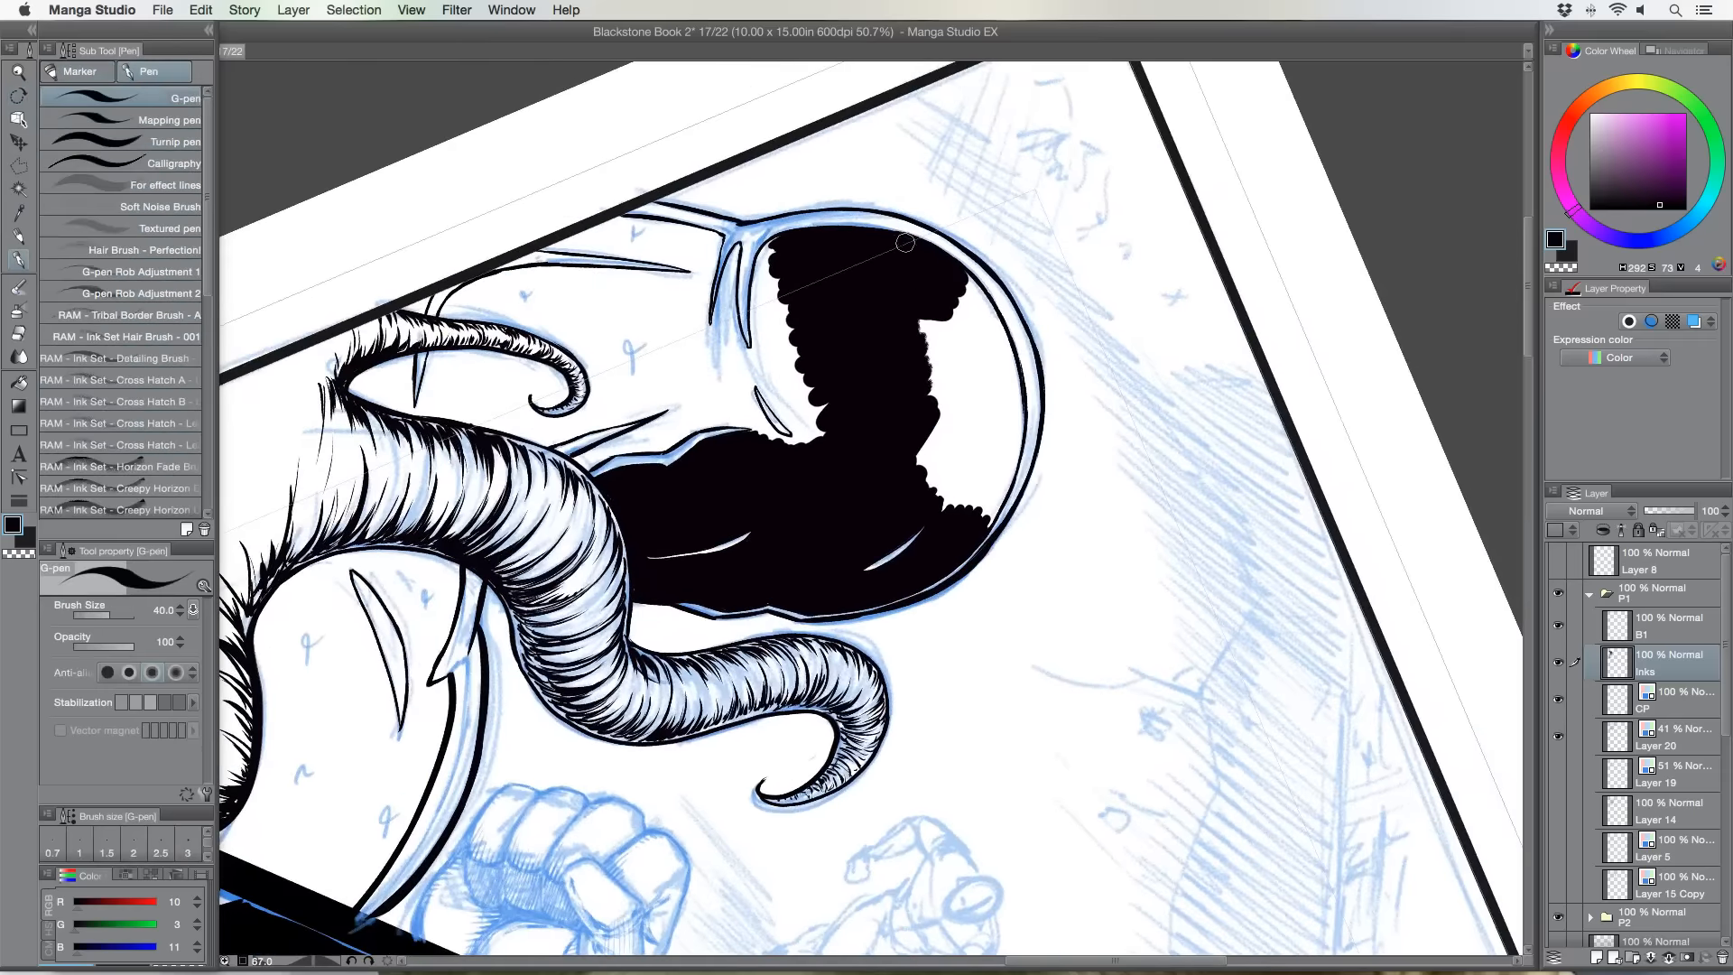
{"action": "mouse_move", "coordinate": [914, 285]}
{"action": "left_mouse_down"}
{"action": "mouse_move", "coordinate": [949, 374]}
{"action": "mouse_move", "coordinate": [918, 318]}
{"action": "mouse_move", "coordinate": [932, 445]}
{"action": "mouse_move", "coordinate": [940, 321]}
{"action": "mouse_move", "coordinate": [953, 361]}
{"action": "mouse_move", "coordinate": [976, 321]}
{"action": "mouse_move", "coordinate": [950, 271]}
{"action": "mouse_move", "coordinate": [1010, 374]}
{"action": "left_mouse_up"}
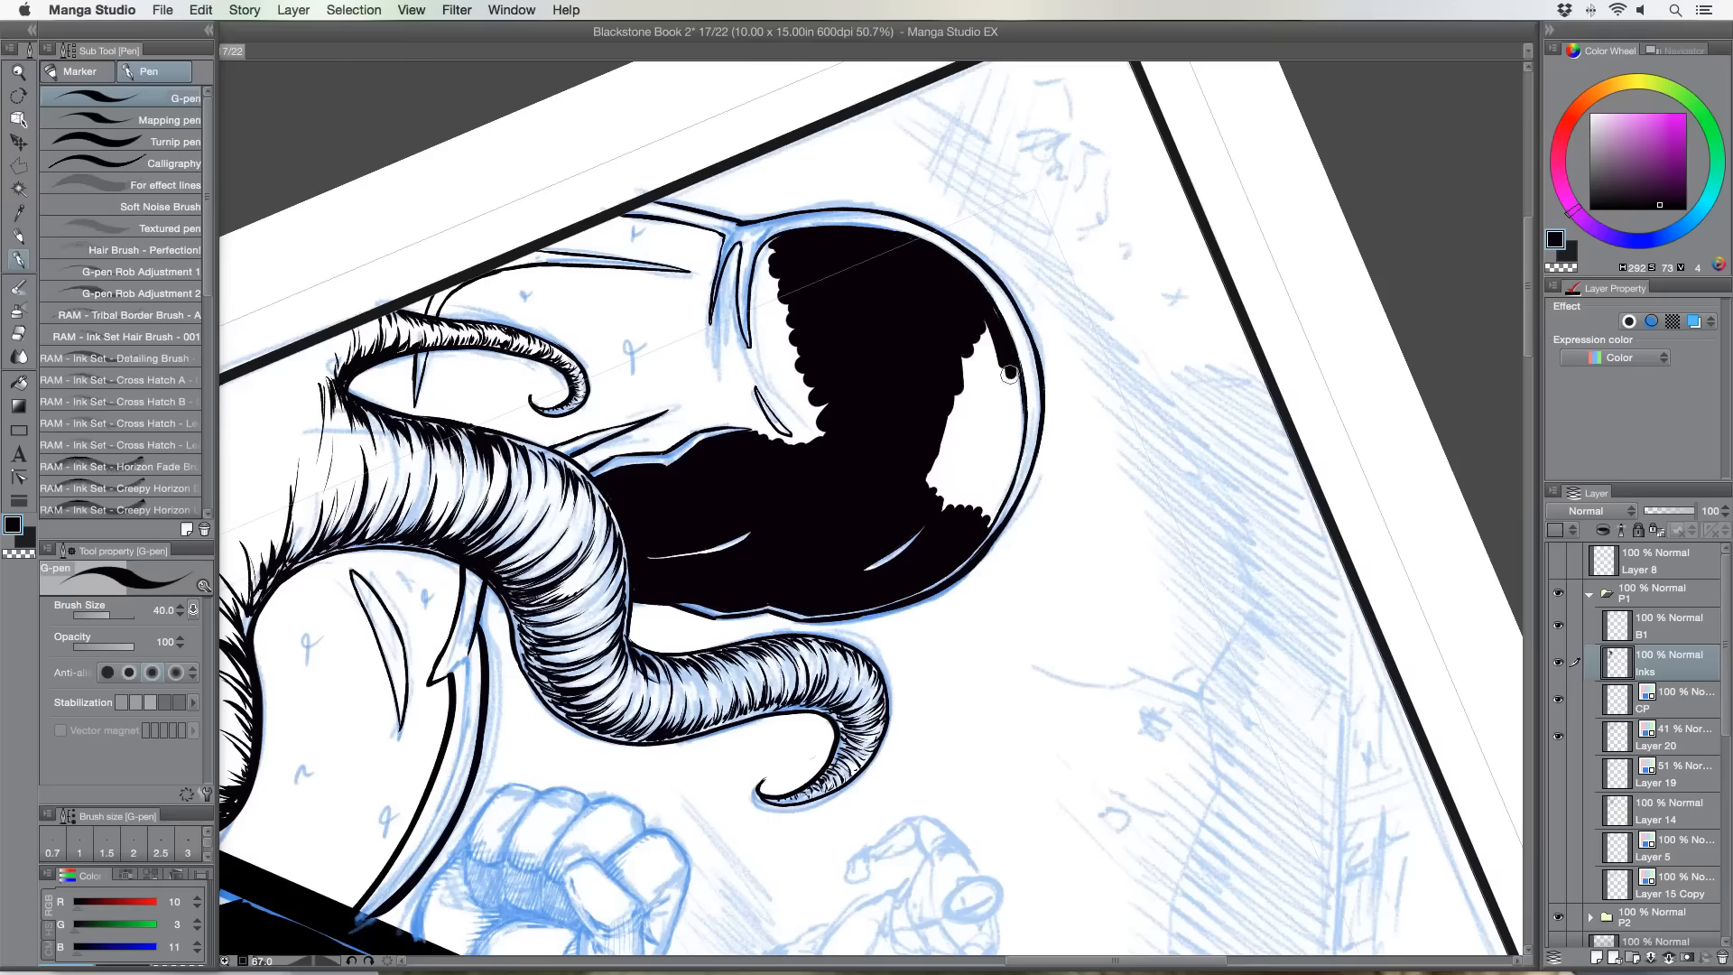
{"action": "mouse_move", "coordinate": [979, 300]}
{"action": "left_mouse_down"}
{"action": "mouse_move", "coordinate": [988, 421]}
{"action": "mouse_move", "coordinate": [963, 357]}
{"action": "mouse_move", "coordinate": [932, 498]}
{"action": "mouse_move", "coordinate": [983, 416]}
{"action": "mouse_move", "coordinate": [957, 514]}
{"action": "mouse_move", "coordinate": [1005, 391]}
{"action": "mouse_move", "coordinate": [1009, 425]}
{"action": "mouse_move", "coordinate": [1010, 365]}
{"action": "mouse_move", "coordinate": [1017, 411]}
{"action": "mouse_move", "coordinate": [1008, 359]}
{"action": "mouse_move", "coordinate": [1008, 476]}
{"action": "mouse_move", "coordinate": [1018, 444]}
{"action": "mouse_move", "coordinate": [982, 525]}
{"action": "left_mouse_up"}
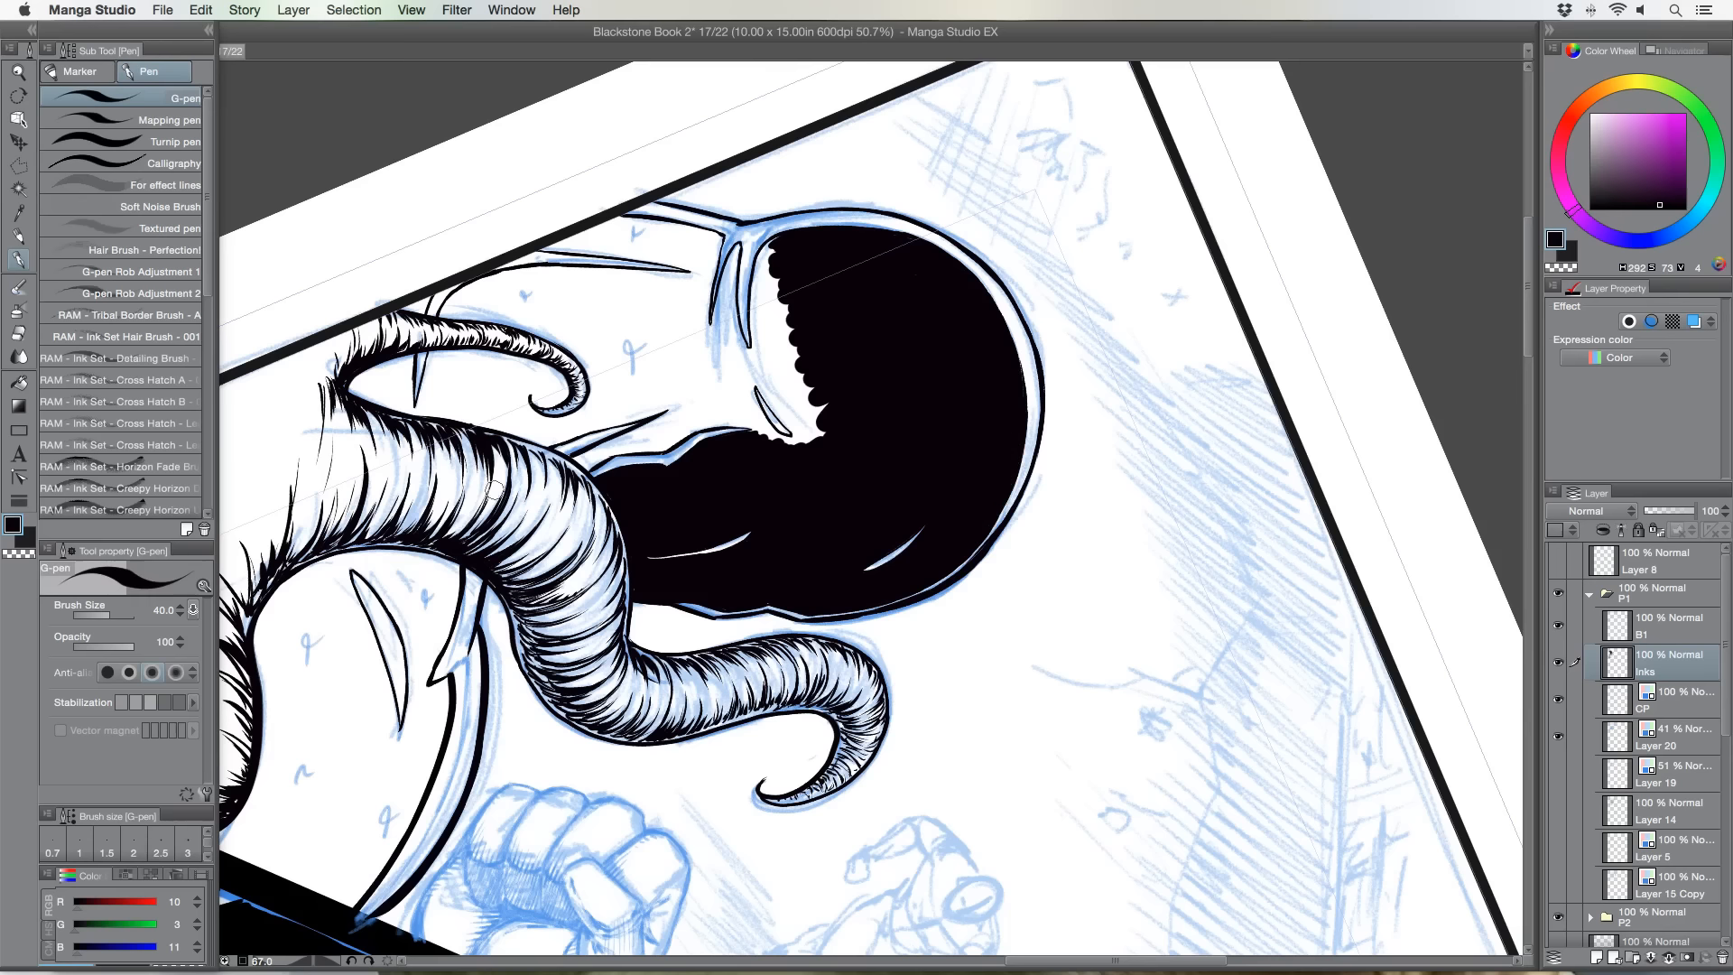
Fill the lower edge of the black head area down to the brow folds and around the short curved crease.
{"action": "key", "text": "r"}
{"action": "mouse_move", "coordinate": [487, 496]}
{"action": "left_mouse_down"}
{"action": "mouse_move", "coordinate": [575, 715]}
{"action": "mouse_move", "coordinate": [817, 858]}
{"action": "mouse_move", "coordinate": [993, 781]}
{"action": "left_mouse_up"}
{"action": "key", "text": "p"}
{"action": "mouse_move", "coordinate": [693, 559]}
{"action": "left_mouse_down"}
{"action": "mouse_move", "coordinate": [731, 520]}
{"action": "mouse_move", "coordinate": [682, 569]}
{"action": "mouse_move", "coordinate": [754, 522]}
{"action": "mouse_move", "coordinate": [598, 614]}
{"action": "mouse_move", "coordinate": [673, 611]}
{"action": "mouse_move", "coordinate": [742, 554]}
{"action": "mouse_move", "coordinate": [718, 586]}
{"action": "mouse_move", "coordinate": [728, 576]}
{"action": "left_mouse_up"}
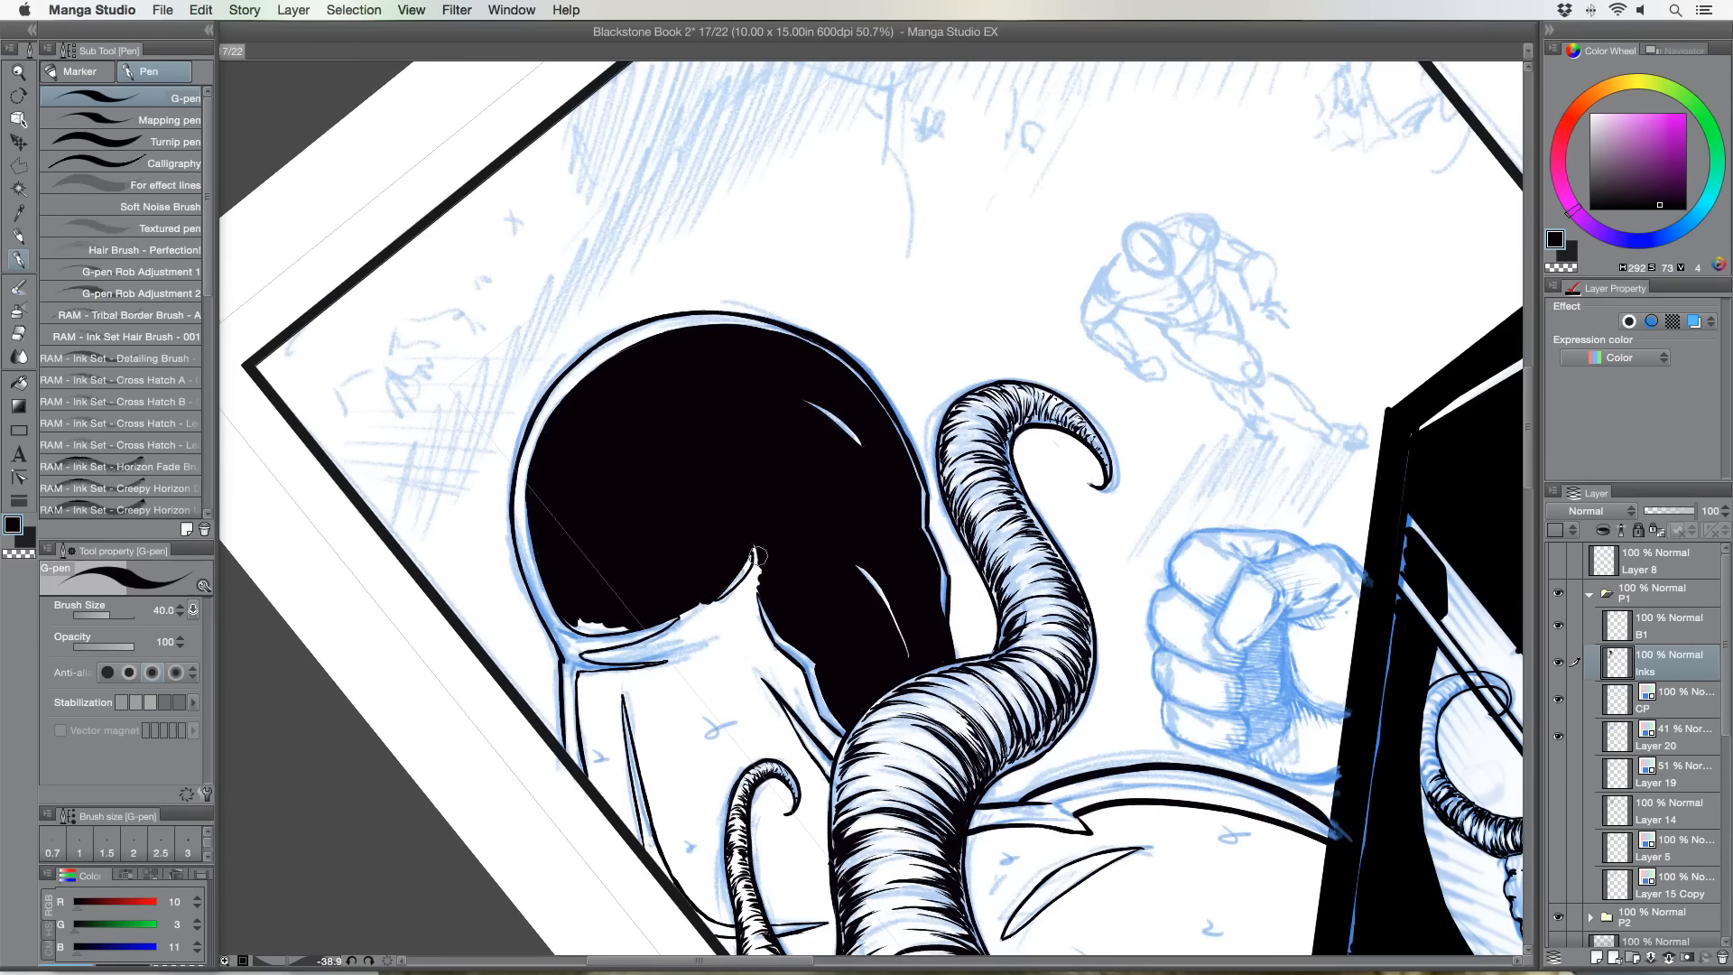
{"action": "mouse_move", "coordinate": [752, 541]}
{"action": "left_mouse_down"}
{"action": "mouse_move", "coordinate": [722, 600]}
{"action": "mouse_move", "coordinate": [757, 564]}
{"action": "mouse_move", "coordinate": [754, 588]}
{"action": "left_mouse_up"}
Extend the black below the short curved crease and around the narrow pointed crease down to the large tentacle.
{"action": "left_click_drag", "start_coordinate": [513, 453], "coordinate": [481, 410]}
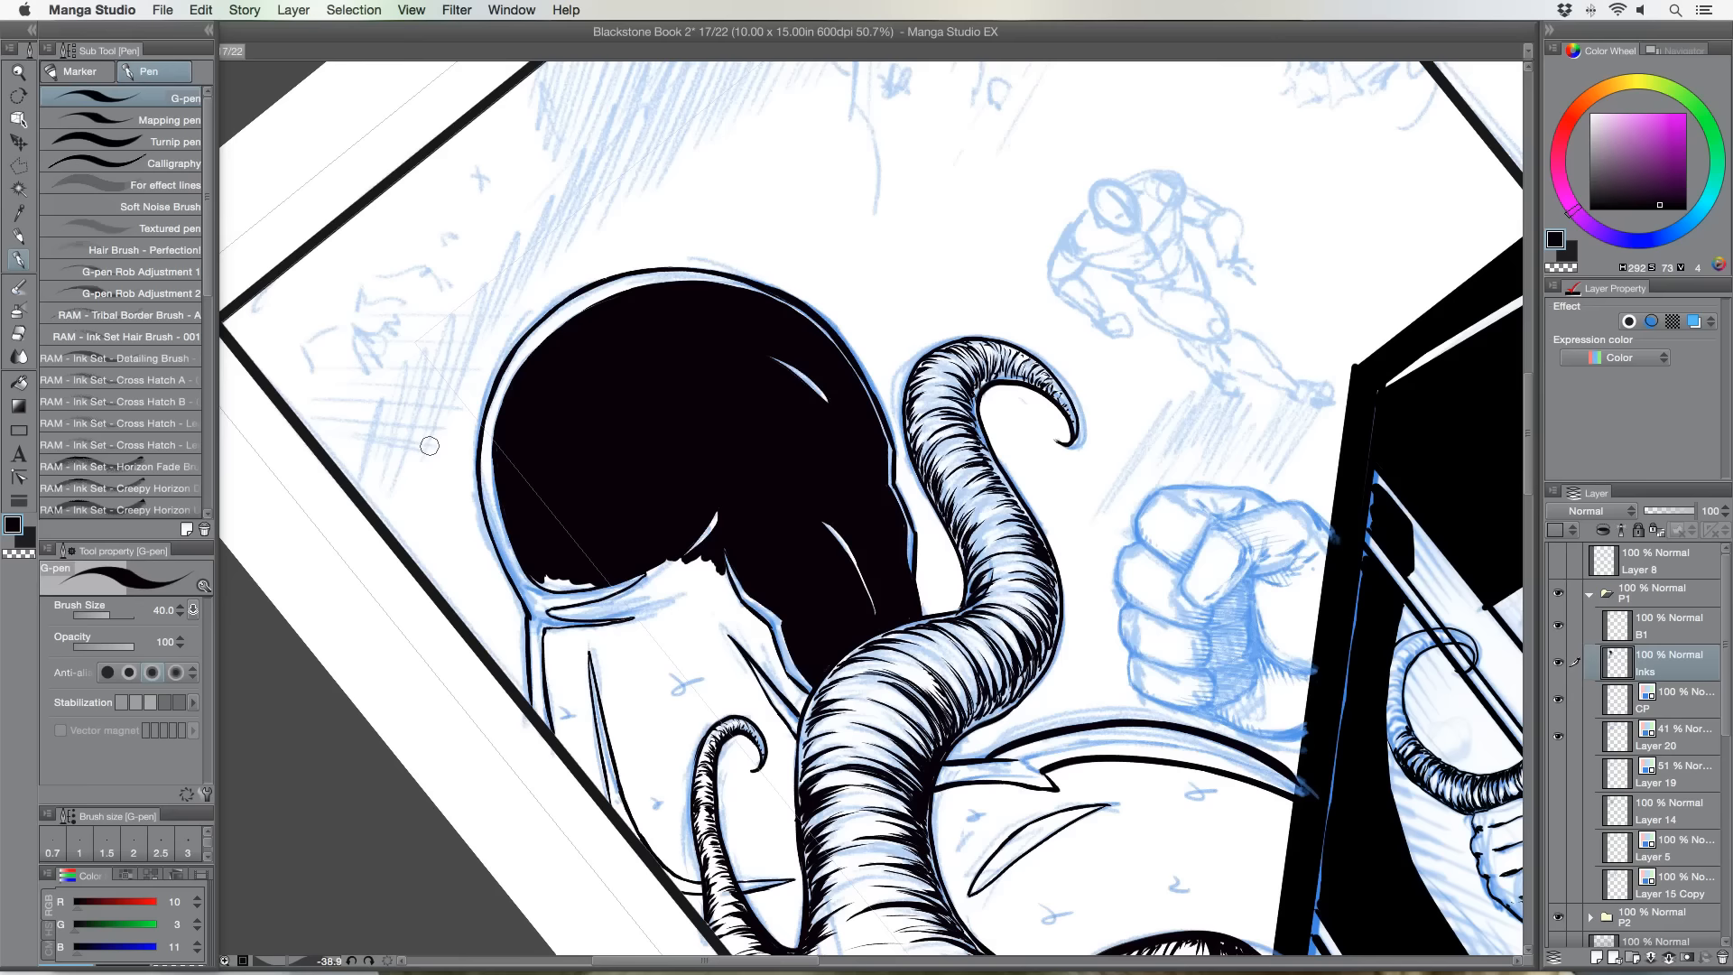
{"action": "key", "text": "r"}
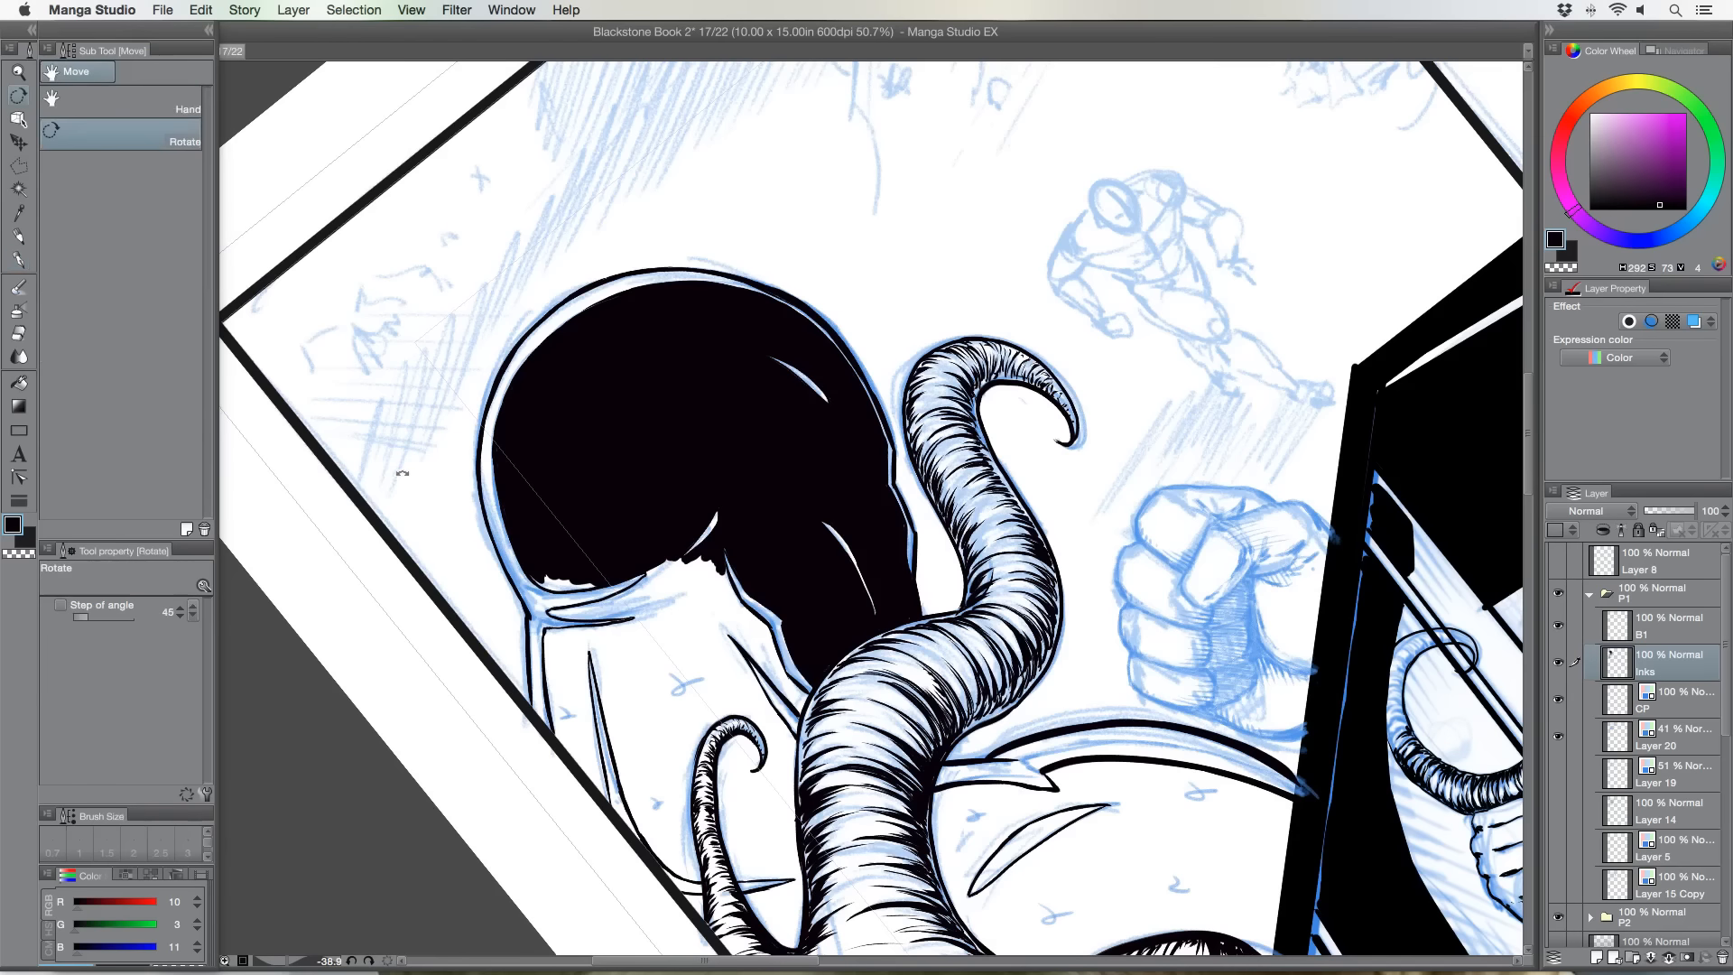
{"action": "left_click_drag", "start_coordinate": [398, 463], "coordinate": [542, 231]}
{"action": "key", "text": "p"}
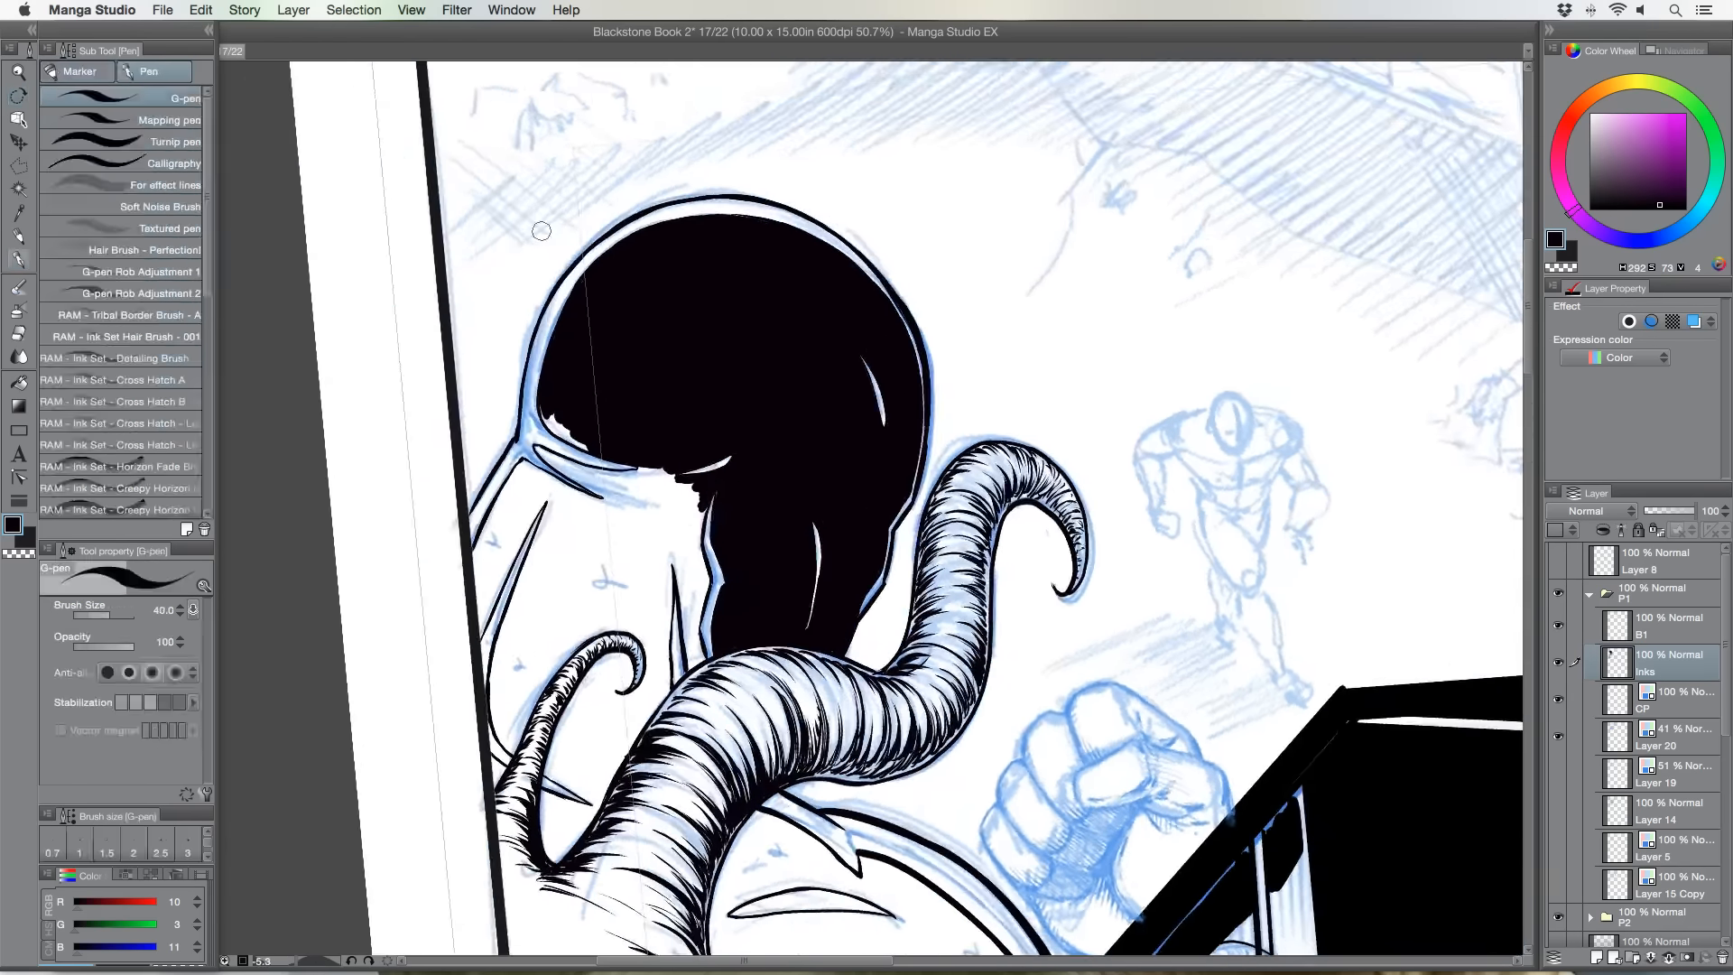
{"action": "left_click_drag", "start_coordinate": [688, 522], "coordinate": [692, 502]}
{"action": "mouse_move", "coordinate": [700, 502]}
{"action": "left_mouse_down"}
{"action": "mouse_move", "coordinate": [705, 579]}
{"action": "mouse_move", "coordinate": [688, 533]}
{"action": "left_mouse_up"}
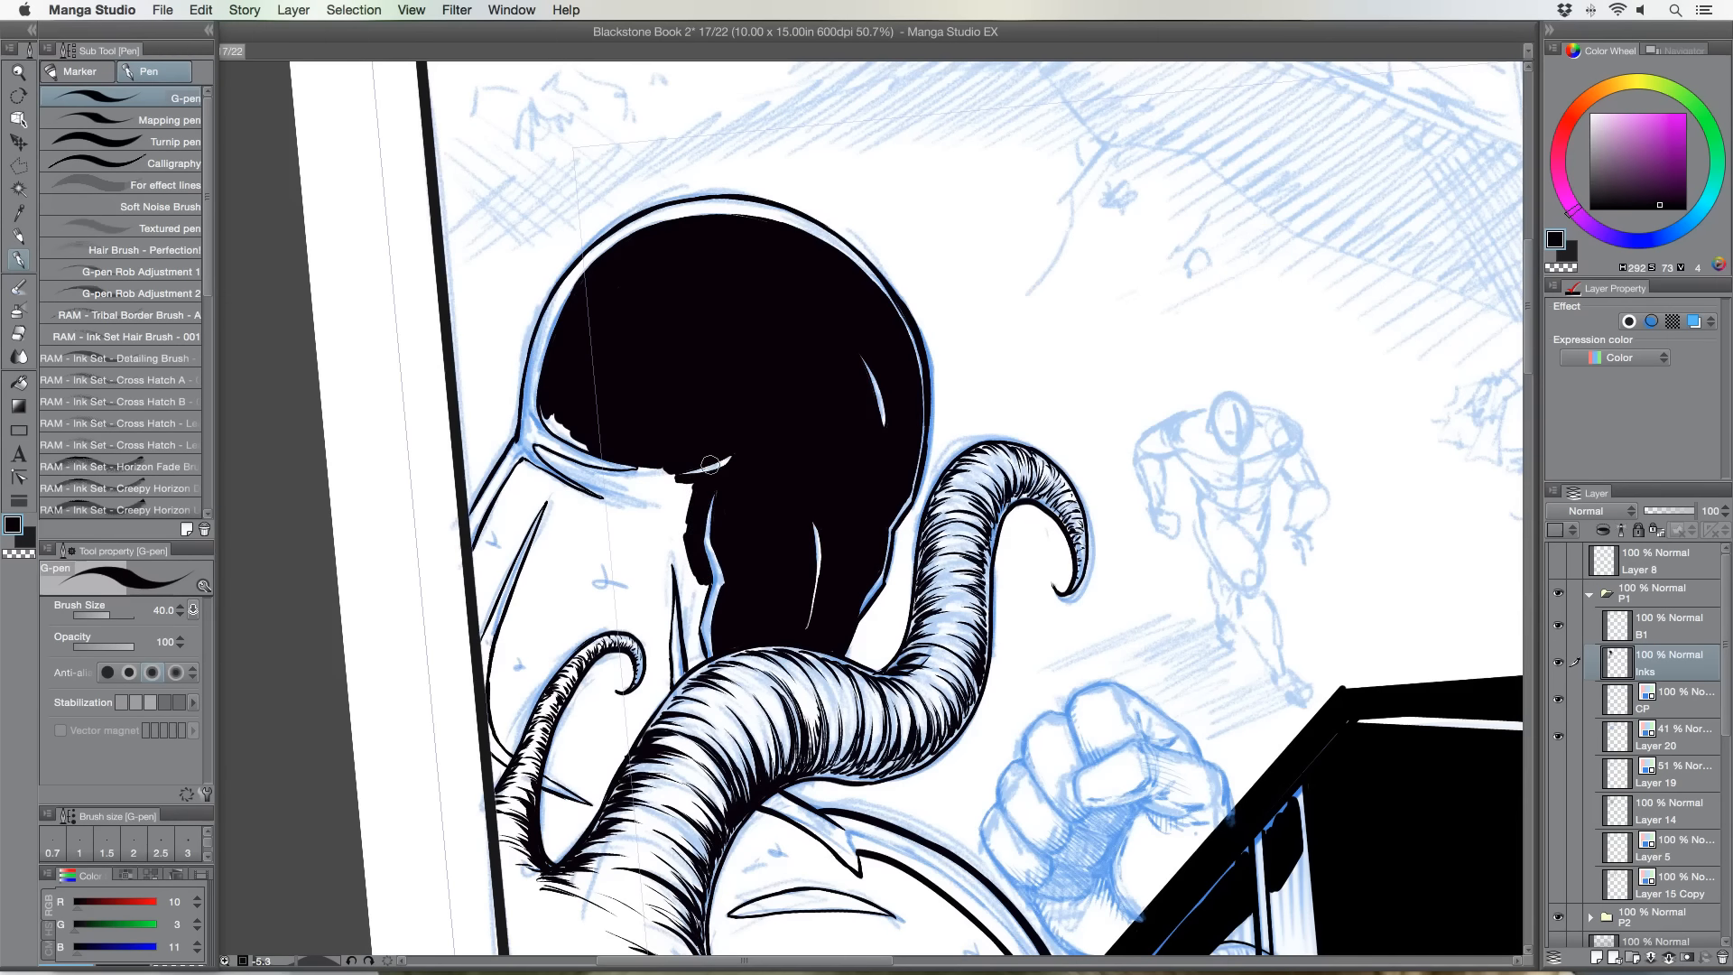
{"action": "mouse_move", "coordinate": [686, 561]}
{"action": "left_mouse_down"}
{"action": "mouse_move", "coordinate": [704, 591]}
{"action": "mouse_move", "coordinate": [692, 664]}
{"action": "mouse_move", "coordinate": [678, 519]}
{"action": "mouse_move", "coordinate": [666, 688]}
{"action": "mouse_move", "coordinate": [657, 605]}
{"action": "mouse_move", "coordinate": [650, 659]}
{"action": "mouse_move", "coordinate": [639, 594]}
{"action": "left_mouse_up"}
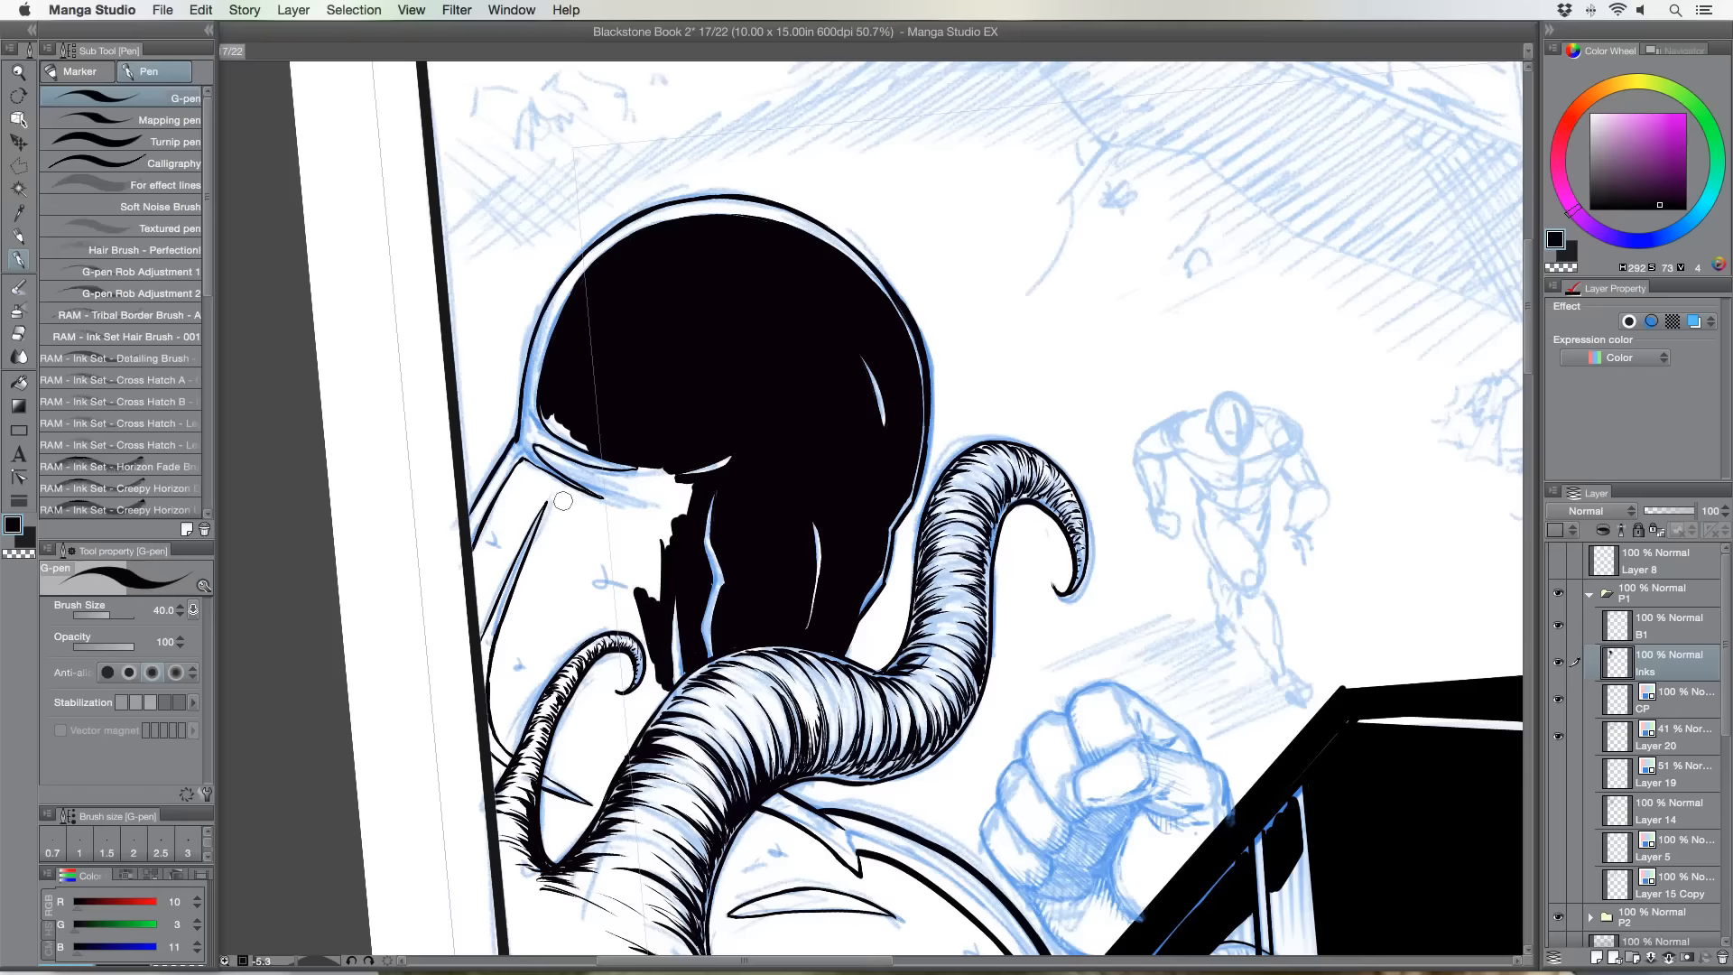
Fill the left side of the face black on both sides of the long crease, up to the neck outline.
{"action": "mouse_move", "coordinate": [544, 564]}
{"action": "left_mouse_down"}
{"action": "mouse_move", "coordinate": [522, 623]}
{"action": "mouse_move", "coordinate": [534, 561]}
{"action": "mouse_move", "coordinate": [512, 627]}
{"action": "mouse_move", "coordinate": [550, 501]}
{"action": "mouse_move", "coordinate": [538, 598]}
{"action": "mouse_move", "coordinate": [566, 520]}
{"action": "mouse_move", "coordinate": [572, 542]}
{"action": "mouse_move", "coordinate": [555, 632]}
{"action": "left_mouse_up"}
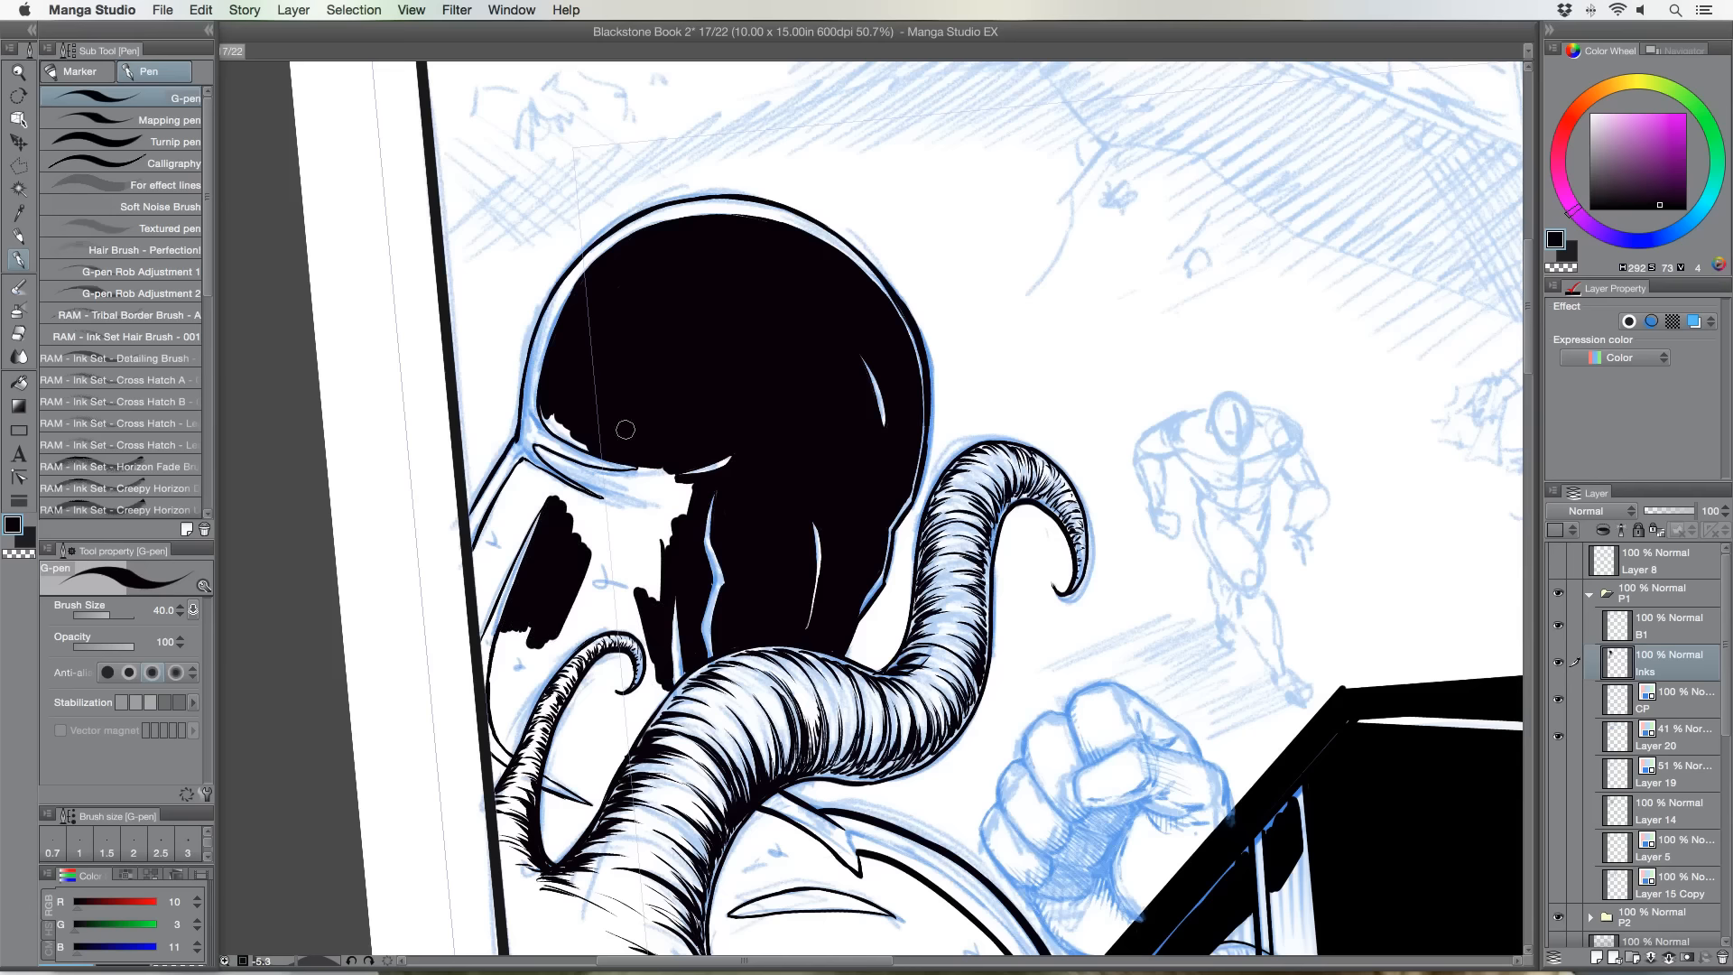
{"action": "mouse_move", "coordinate": [578, 574]}
{"action": "left_mouse_down"}
{"action": "mouse_move", "coordinate": [547, 639]}
{"action": "mouse_move", "coordinate": [585, 622]}
{"action": "mouse_move", "coordinate": [578, 643]}
{"action": "mouse_move", "coordinate": [531, 687]}
{"action": "mouse_move", "coordinate": [522, 648]}
{"action": "mouse_move", "coordinate": [516, 666]}
{"action": "left_mouse_up"}
{"action": "mouse_move", "coordinate": [516, 485]}
{"action": "left_mouse_down"}
{"action": "mouse_move", "coordinate": [483, 546]}
{"action": "mouse_move", "coordinate": [516, 469]}
{"action": "mouse_move", "coordinate": [493, 566]}
{"action": "mouse_move", "coordinate": [541, 495]}
{"action": "mouse_move", "coordinate": [480, 632]}
{"action": "mouse_move", "coordinate": [479, 551]}
{"action": "left_mouse_up"}
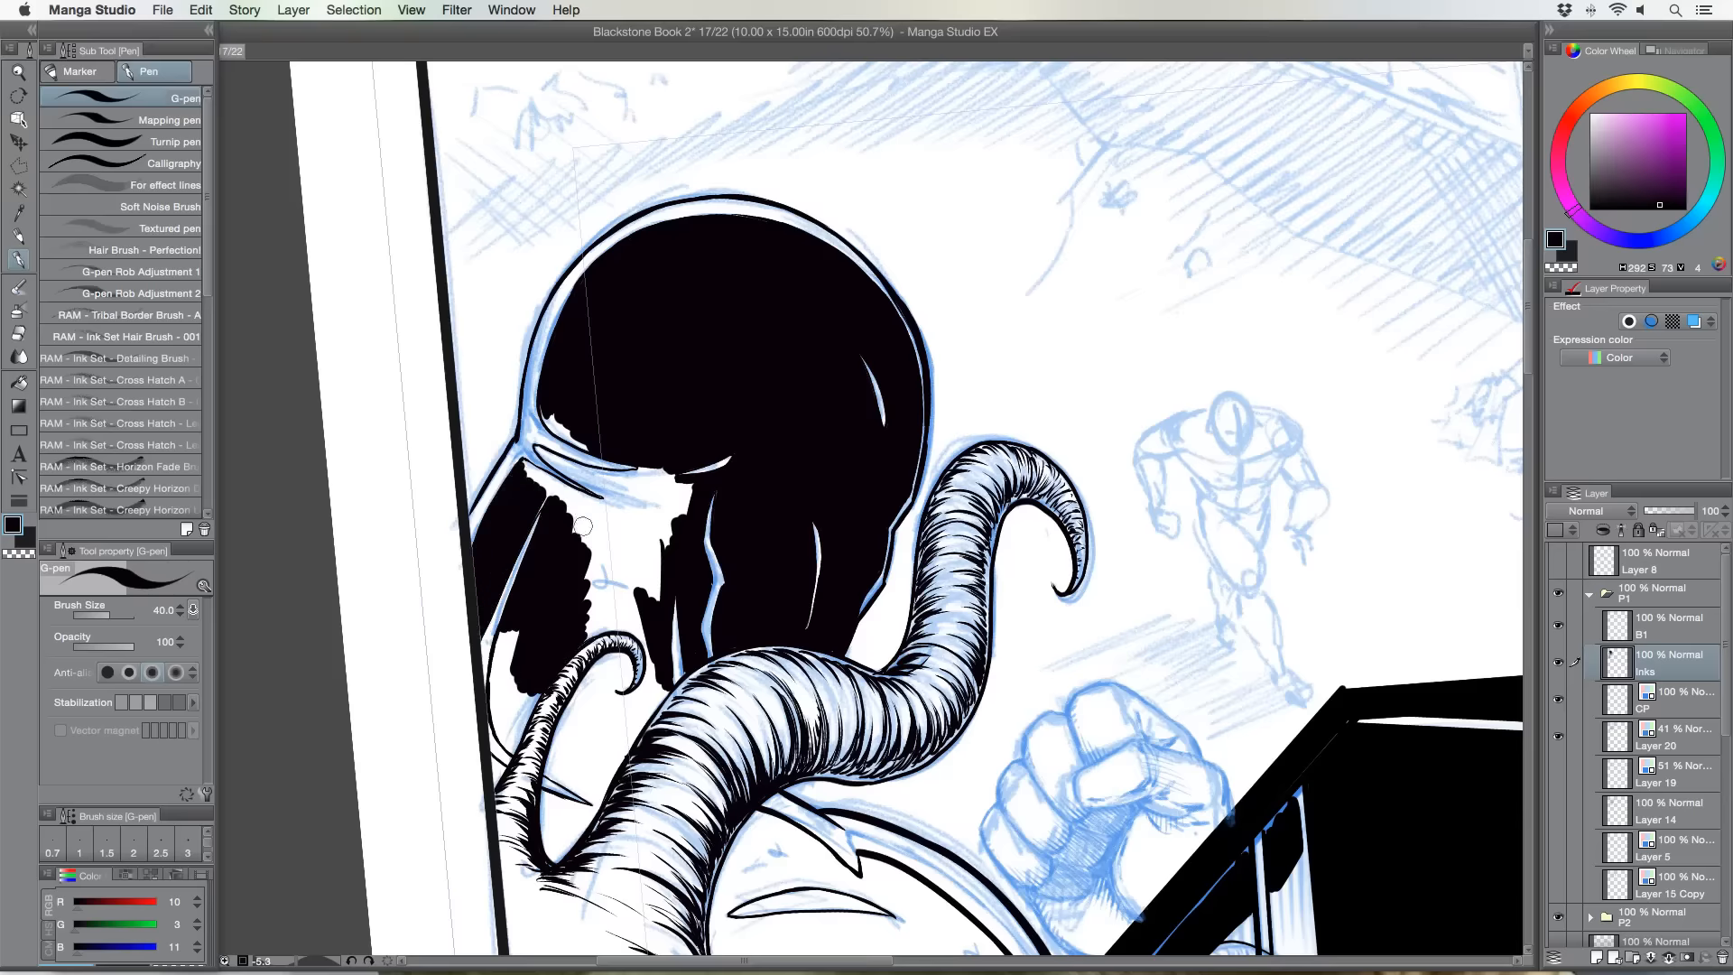
Fill the white gap in the middle of the face black, from below the brow folds to the small tentacle's tip.
{"action": "mouse_move", "coordinate": [582, 525]}
{"action": "left_mouse_down"}
{"action": "mouse_move", "coordinate": [615, 562]}
{"action": "mouse_move", "coordinate": [615, 519]}
{"action": "mouse_move", "coordinate": [645, 544]}
{"action": "mouse_move", "coordinate": [640, 498]}
{"action": "mouse_move", "coordinate": [672, 506]}
{"action": "mouse_move", "coordinate": [658, 426]}
{"action": "left_mouse_up"}
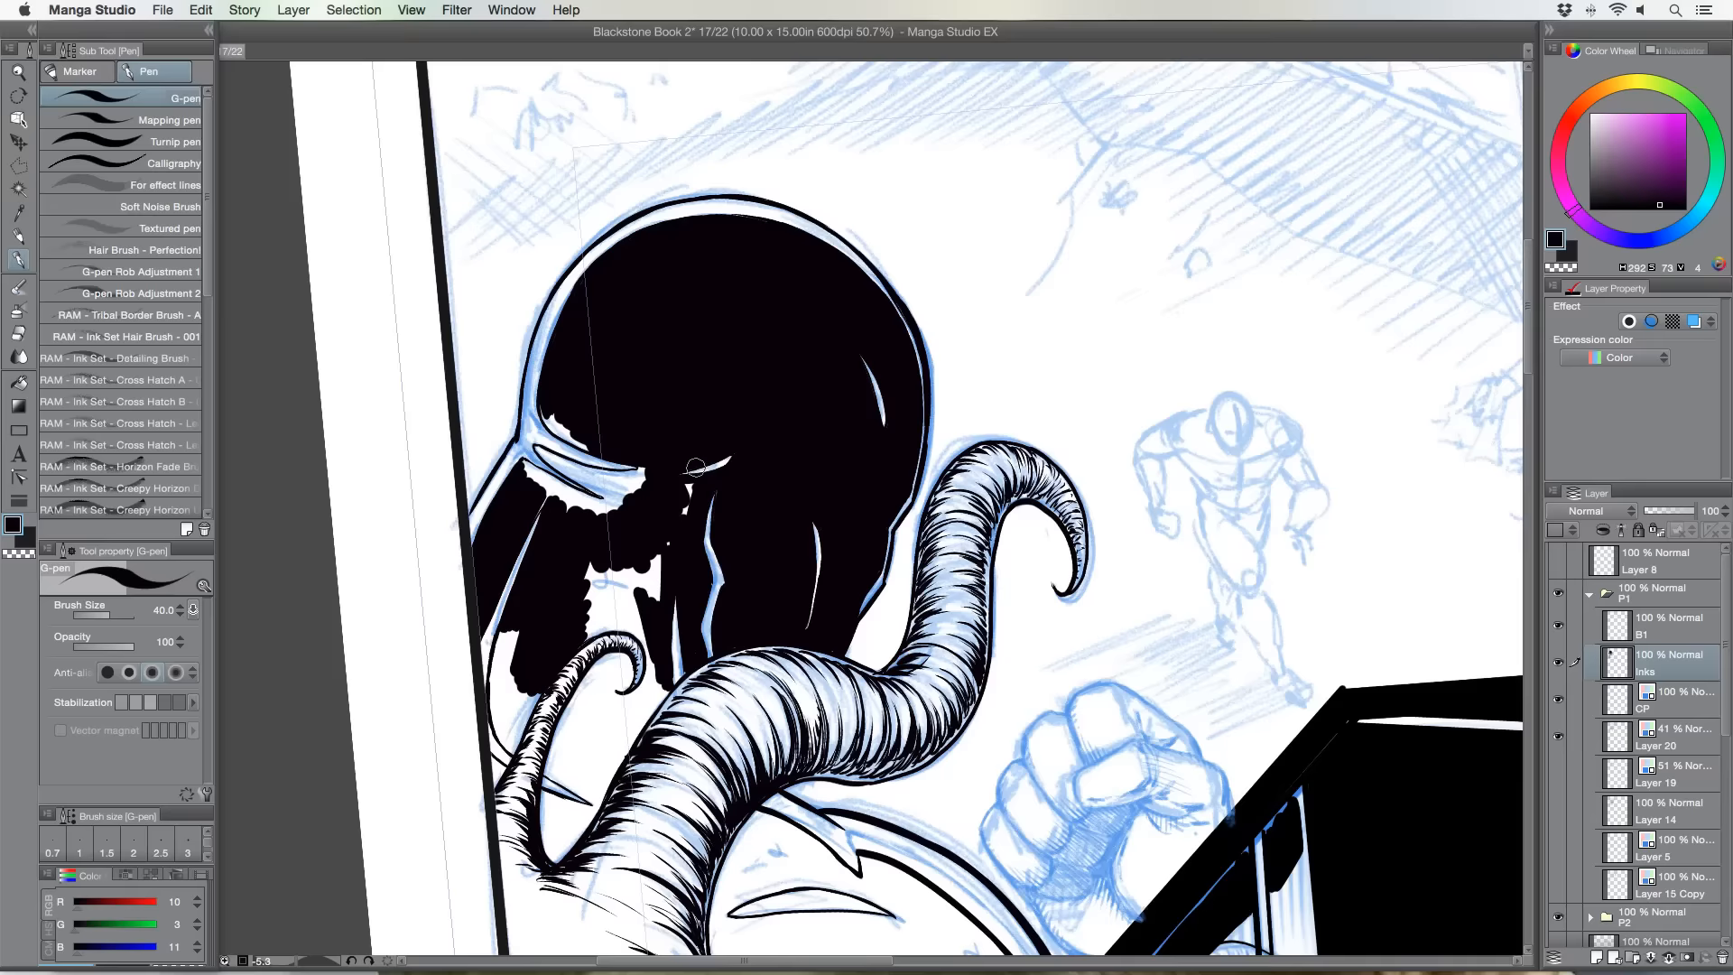
{"action": "left_click_drag", "start_coordinate": [673, 489], "coordinate": [682, 520]}
{"action": "mouse_move", "coordinate": [599, 558]}
{"action": "left_mouse_down"}
{"action": "mouse_move", "coordinate": [661, 568]}
{"action": "mouse_move", "coordinate": [597, 587]}
{"action": "mouse_move", "coordinate": [578, 629]}
{"action": "mouse_move", "coordinate": [607, 615]}
{"action": "mouse_move", "coordinate": [574, 643]}
{"action": "mouse_move", "coordinate": [608, 619]}
{"action": "mouse_move", "coordinate": [574, 648]}
{"action": "mouse_move", "coordinate": [633, 626]}
{"action": "mouse_move", "coordinate": [616, 622]}
{"action": "mouse_move", "coordinate": [632, 608]}
{"action": "mouse_move", "coordinate": [614, 605]}
{"action": "mouse_move", "coordinate": [617, 582]}
{"action": "mouse_move", "coordinate": [651, 654]}
{"action": "mouse_move", "coordinate": [638, 695]}
{"action": "mouse_move", "coordinate": [644, 675]}
{"action": "mouse_move", "coordinate": [623, 701]}
{"action": "mouse_move", "coordinate": [610, 689]}
{"action": "mouse_move", "coordinate": [641, 686]}
{"action": "mouse_move", "coordinate": [635, 709]}
{"action": "mouse_move", "coordinate": [664, 687]}
{"action": "mouse_move", "coordinate": [628, 749]}
{"action": "left_mouse_up"}
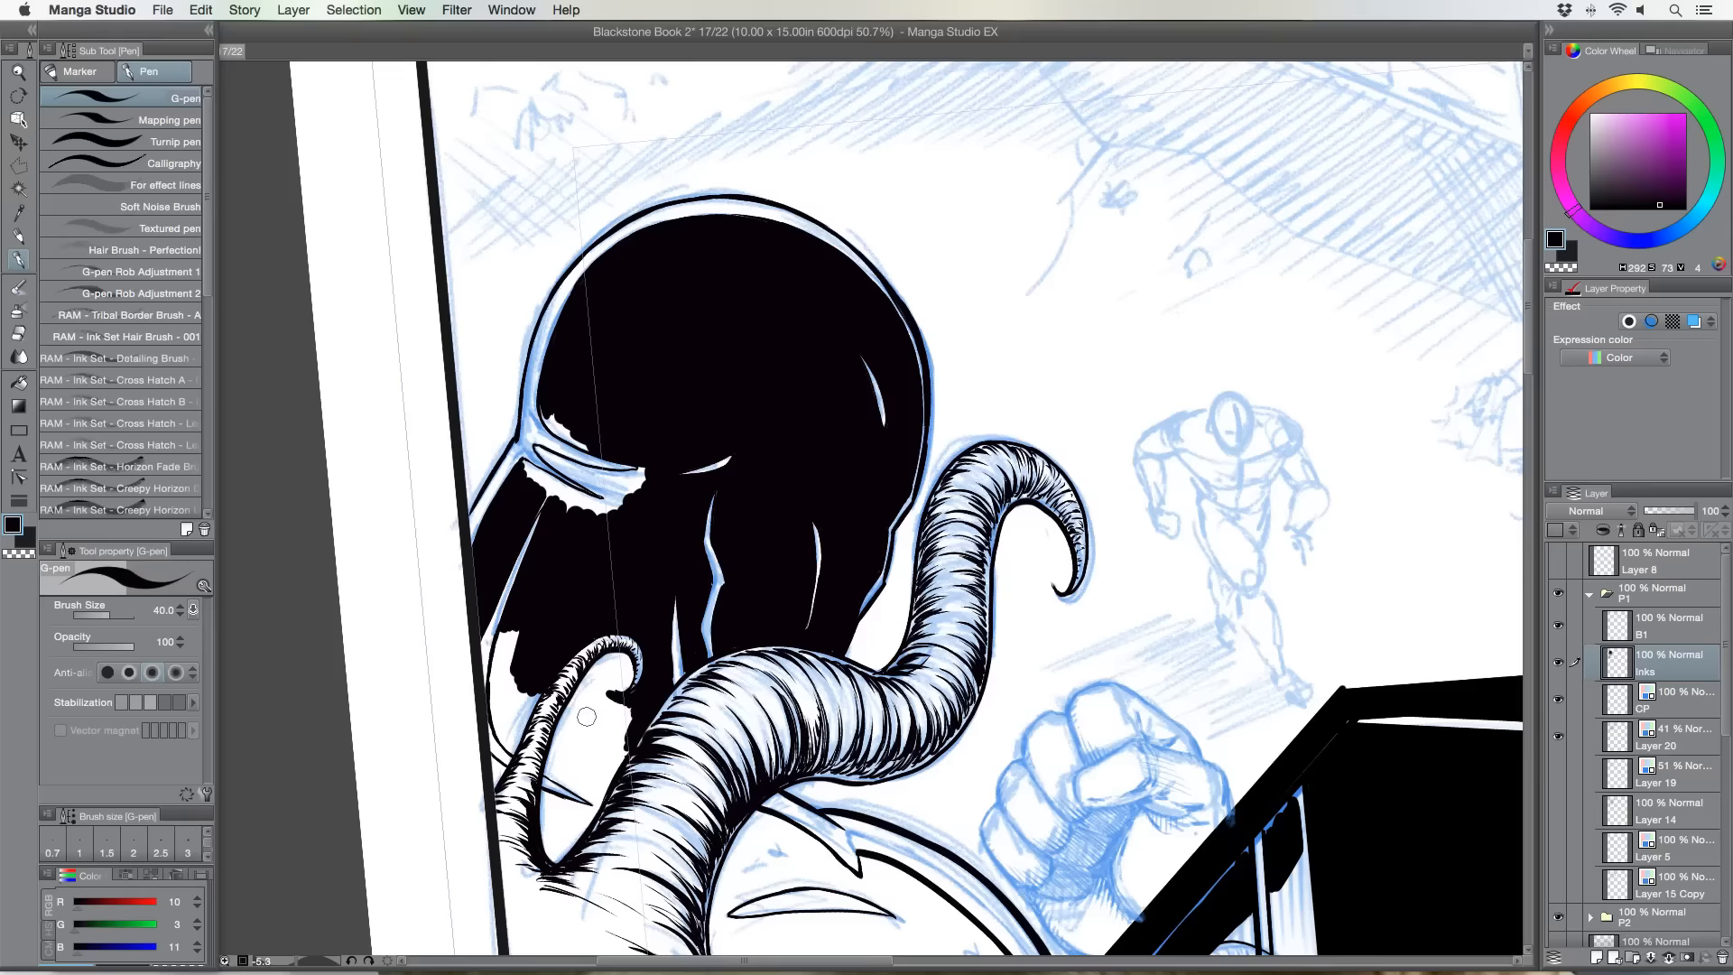
Fill the space between the small and large tentacles and the remaining neck area beside the panel border black.
{"action": "mouse_move", "coordinate": [587, 718]}
{"action": "left_mouse_down"}
{"action": "mouse_move", "coordinate": [566, 747]}
{"action": "mouse_move", "coordinate": [600, 670]}
{"action": "mouse_move", "coordinate": [584, 684]}
{"action": "mouse_move", "coordinate": [622, 659]}
{"action": "mouse_move", "coordinate": [622, 683]}
{"action": "mouse_move", "coordinate": [575, 726]}
{"action": "mouse_move", "coordinate": [634, 712]}
{"action": "mouse_move", "coordinate": [610, 772]}
{"action": "mouse_move", "coordinate": [554, 747]}
{"action": "mouse_move", "coordinate": [547, 770]}
{"action": "mouse_move", "coordinate": [565, 714]}
{"action": "mouse_move", "coordinate": [562, 754]}
{"action": "mouse_move", "coordinate": [575, 739]}
{"action": "mouse_move", "coordinate": [584, 767]}
{"action": "mouse_move", "coordinate": [603, 765]}
{"action": "mouse_move", "coordinate": [597, 795]}
{"action": "mouse_move", "coordinate": [531, 704]}
{"action": "mouse_move", "coordinate": [583, 783]}
{"action": "left_mouse_up"}
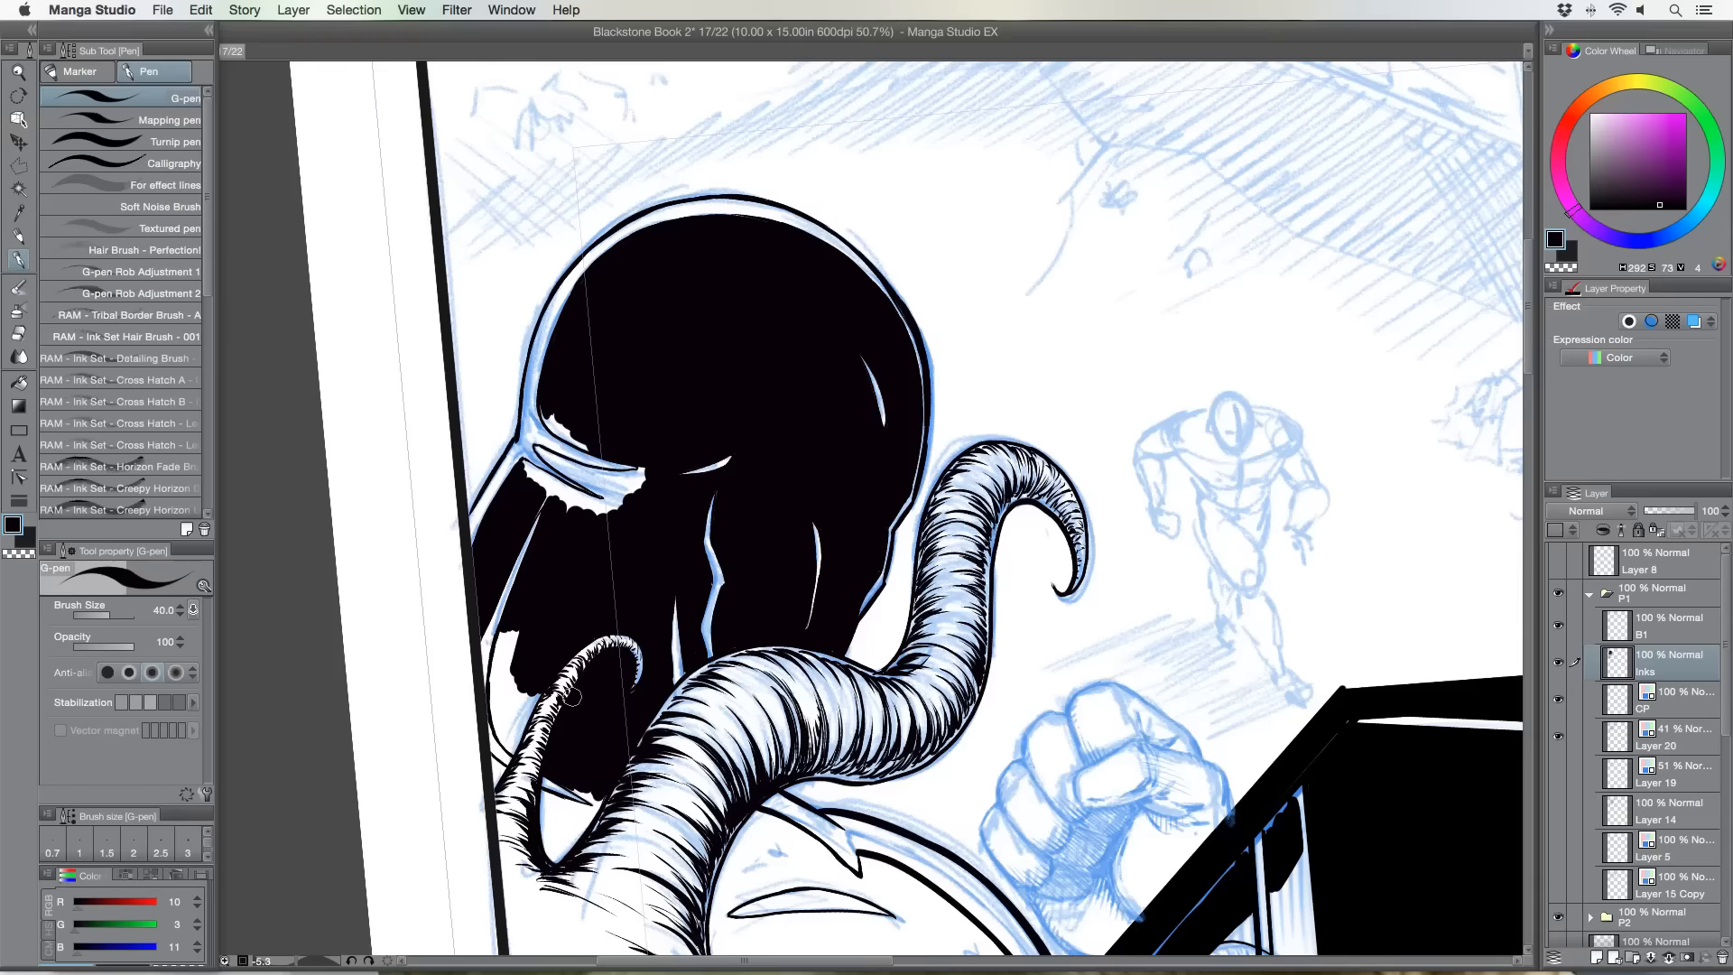
{"action": "mouse_move", "coordinate": [580, 778]}
{"action": "left_mouse_down"}
{"action": "mouse_move", "coordinate": [596, 812]}
{"action": "mouse_move", "coordinate": [547, 798]}
{"action": "mouse_move", "coordinate": [545, 836]}
{"action": "mouse_move", "coordinate": [557, 802]}
{"action": "mouse_move", "coordinate": [576, 835]}
{"action": "mouse_move", "coordinate": [551, 844]}
{"action": "mouse_move", "coordinate": [543, 774]}
{"action": "left_mouse_up"}
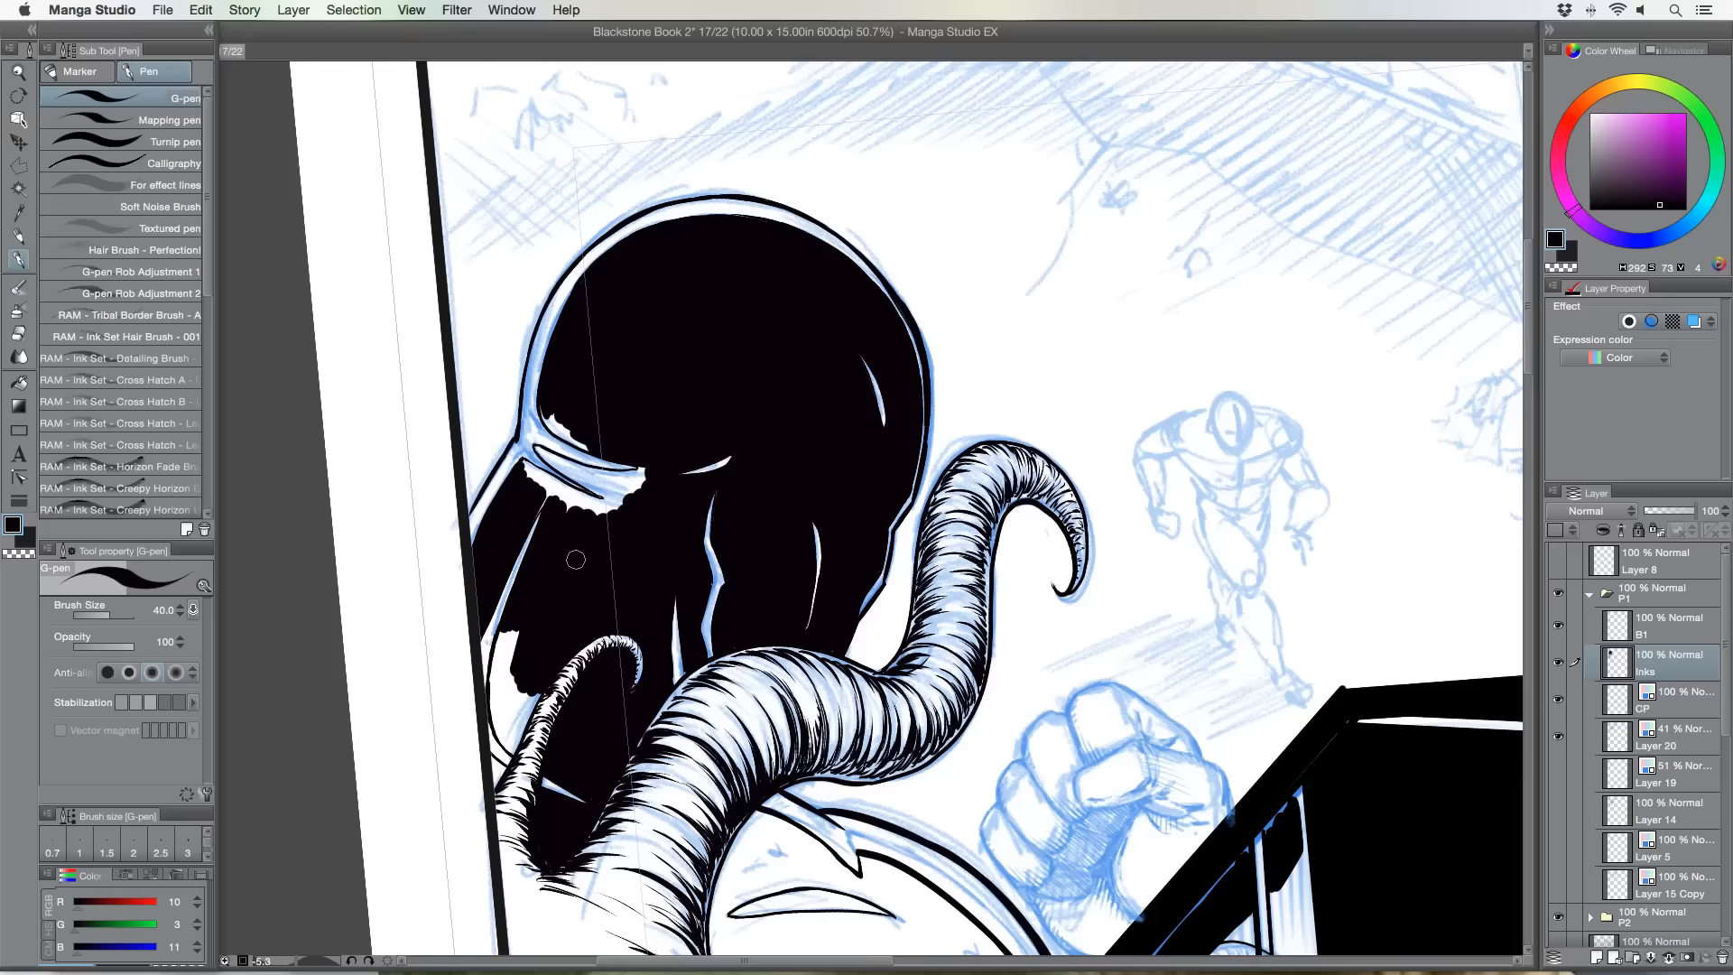
{"action": "mouse_move", "coordinate": [528, 632]}
{"action": "left_mouse_down"}
{"action": "mouse_move", "coordinate": [510, 683]}
{"action": "mouse_move", "coordinate": [518, 628]}
{"action": "mouse_move", "coordinate": [497, 687]}
{"action": "mouse_move", "coordinate": [507, 622]}
{"action": "mouse_move", "coordinate": [493, 705]}
{"action": "mouse_move", "coordinate": [506, 667]}
{"action": "mouse_move", "coordinate": [506, 716]}
{"action": "mouse_move", "coordinate": [540, 671]}
{"action": "mouse_move", "coordinate": [508, 729]}
{"action": "left_mouse_up"}
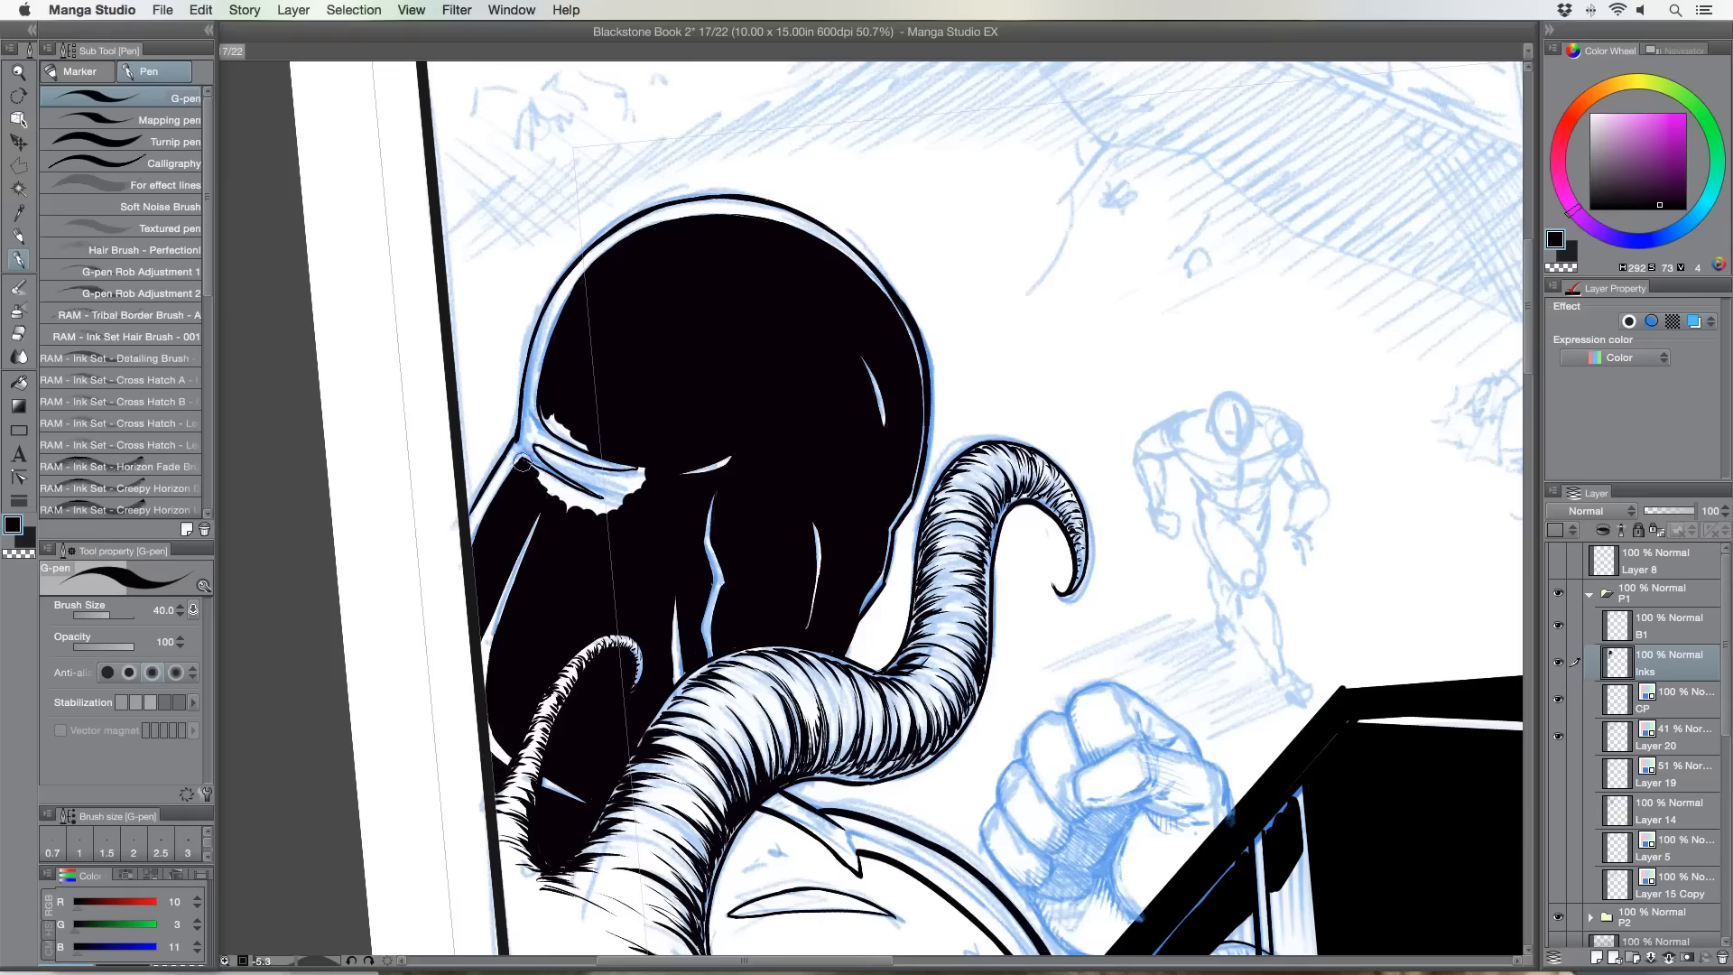
Fill the ragged white areas around the brow highlight black and narrow the highlight to thin tapered slivers.
{"action": "mouse_move", "coordinate": [522, 464]}
{"action": "left_mouse_down"}
{"action": "mouse_move", "coordinate": [604, 502]}
{"action": "mouse_move", "coordinate": [543, 487]}
{"action": "left_mouse_up"}
{"action": "left_click_drag", "start_coordinate": [578, 503], "coordinate": [632, 507]}
{"action": "mouse_move", "coordinate": [555, 417]}
{"action": "left_mouse_down"}
{"action": "mouse_move", "coordinate": [590, 451]}
{"action": "mouse_move", "coordinate": [556, 417]}
{"action": "left_mouse_up"}
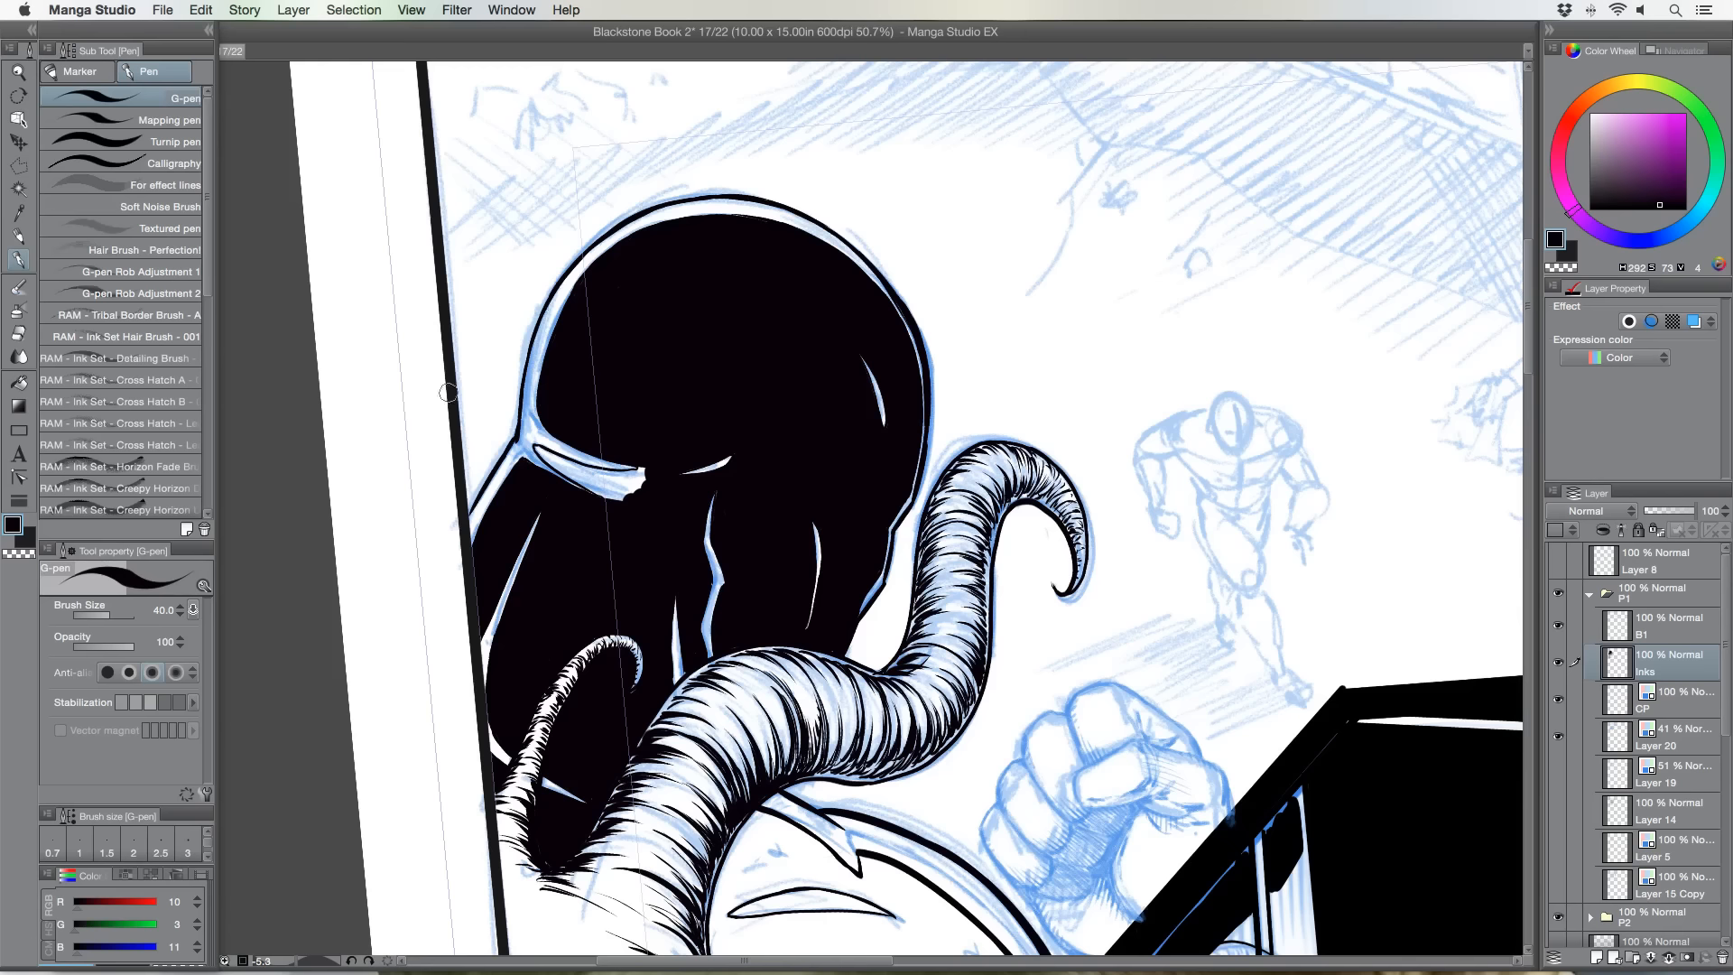
{"action": "key", "text": "shift+space"}
{"action": "left_click_drag", "start_coordinate": [425, 394], "coordinate": [625, 122]}
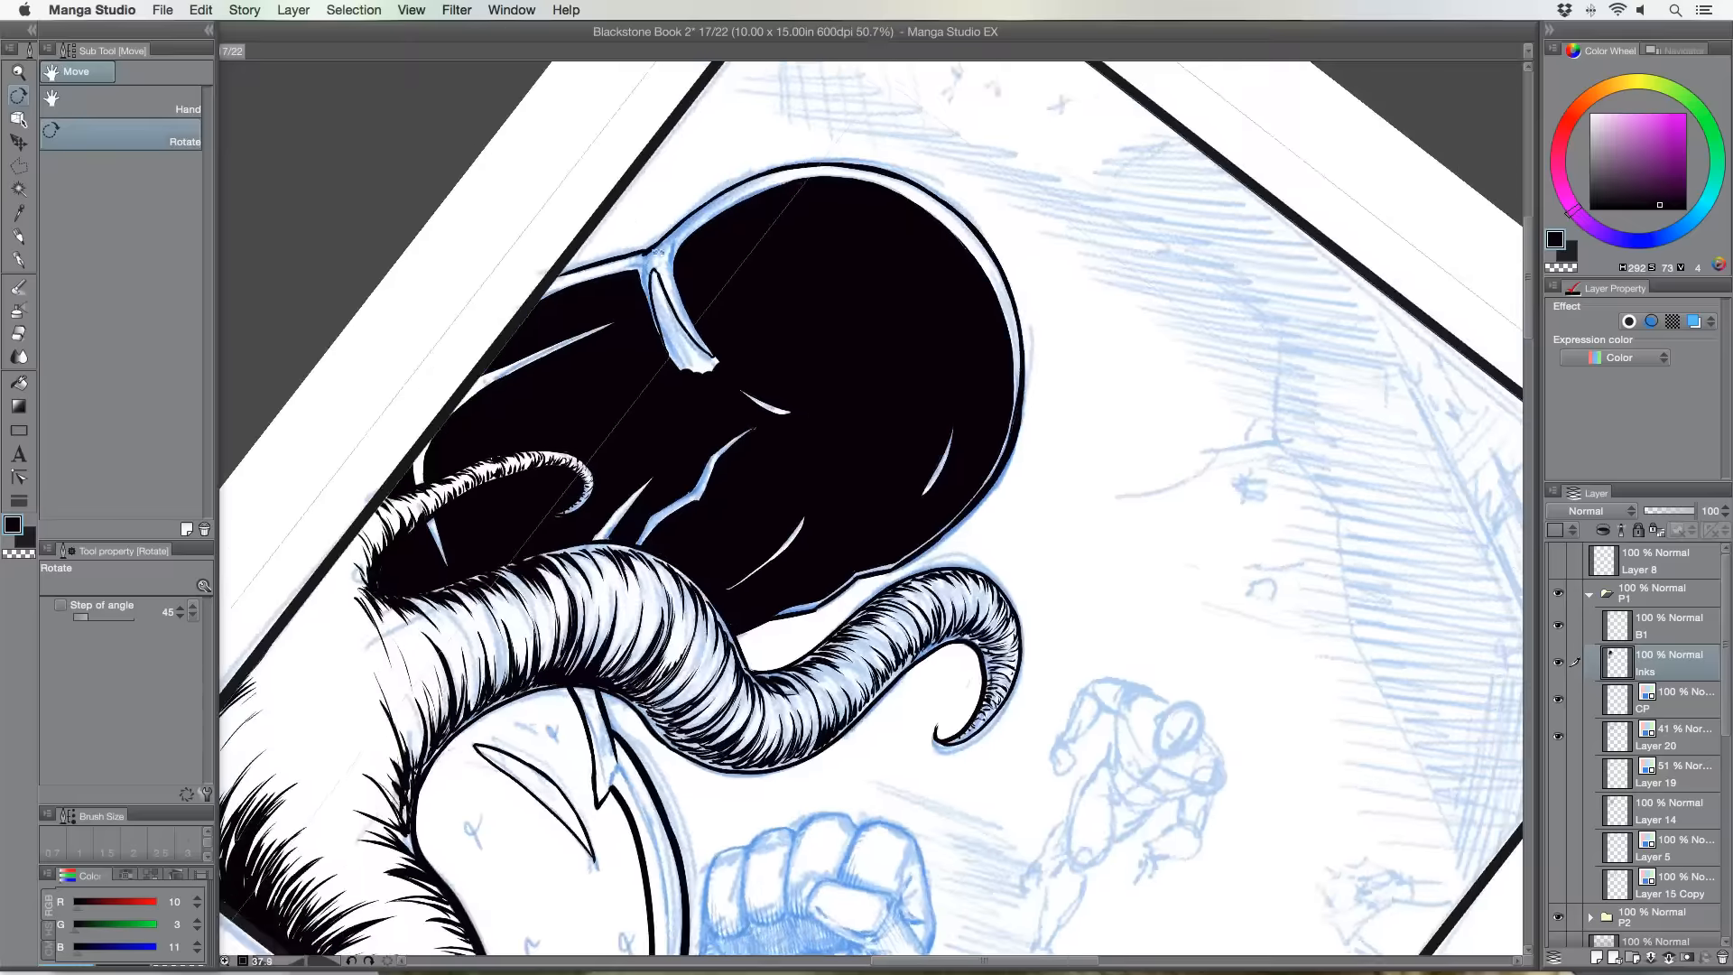
{"action": "left_click_drag", "start_coordinate": [612, 570], "coordinate": [534, 718]}
{"action": "mouse_move", "coordinate": [575, 424]}
{"action": "left_mouse_down"}
{"action": "mouse_move", "coordinate": [582, 472]}
{"action": "mouse_move", "coordinate": [577, 422]}
{"action": "mouse_move", "coordinate": [609, 495]}
{"action": "mouse_move", "coordinate": [586, 451]}
{"action": "mouse_move", "coordinate": [643, 512]}
{"action": "mouse_move", "coordinate": [592, 473]}
{"action": "mouse_move", "coordinate": [599, 511]}
{"action": "mouse_move", "coordinate": [588, 463]}
{"action": "left_mouse_up"}
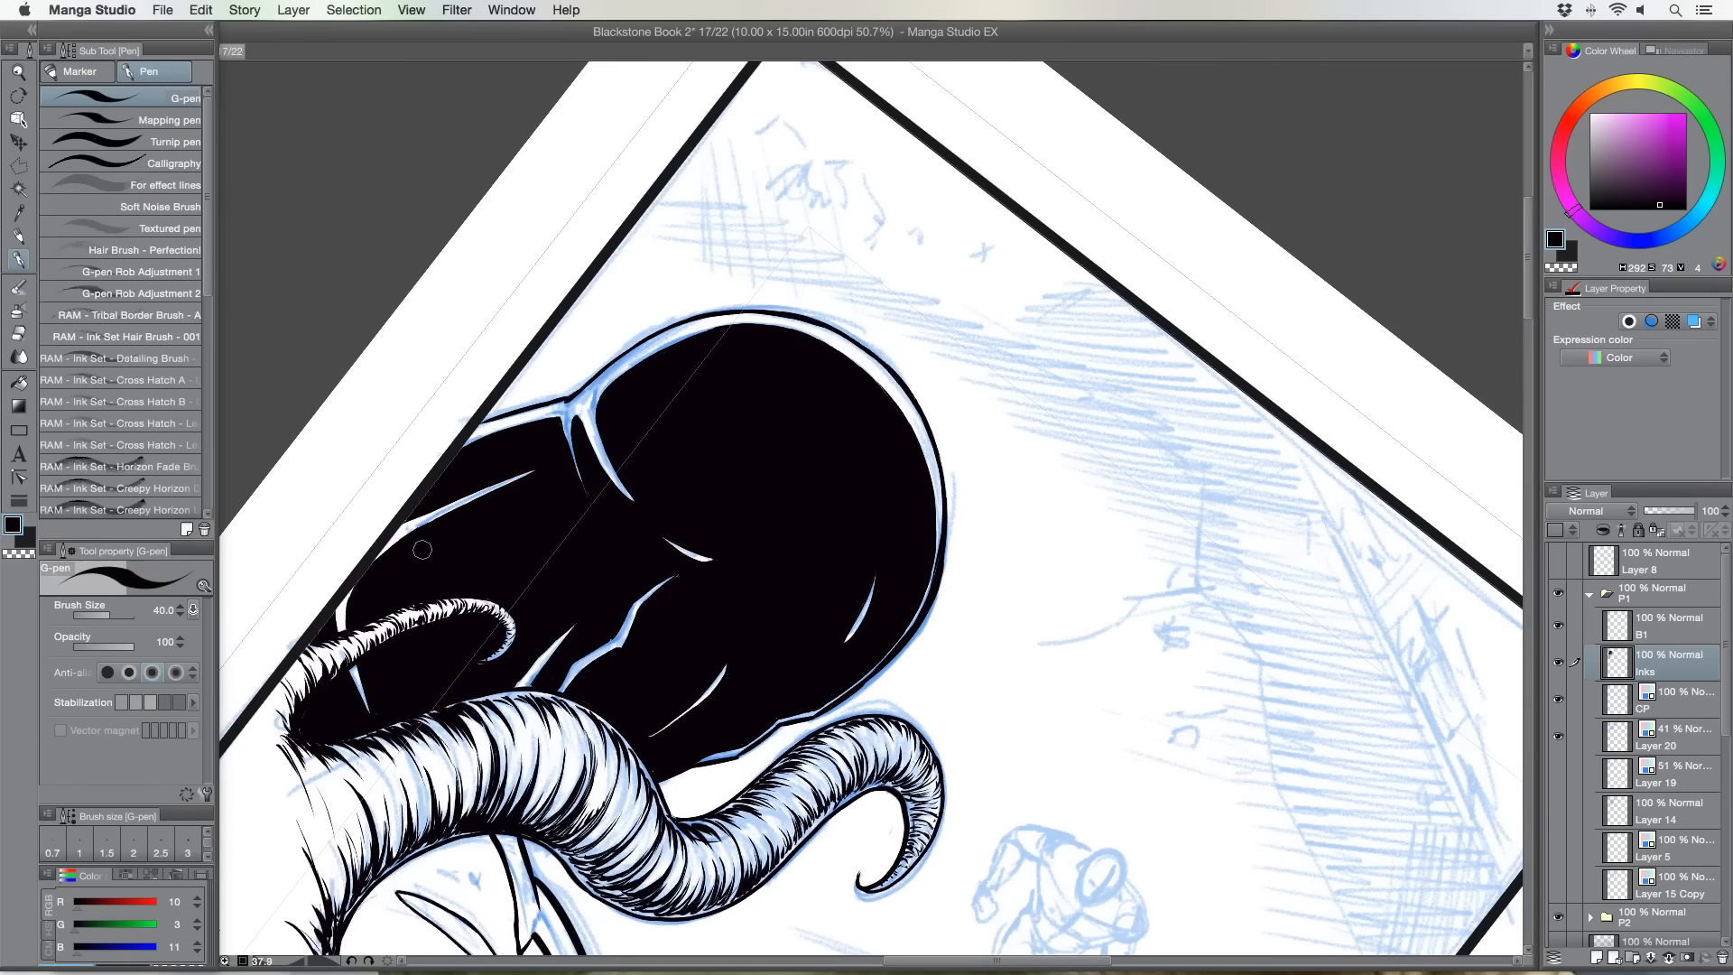
Fill the outer strip of the figure's shoulder black, from below the large tentacle down to the panel border.
{"action": "key", "text": "r"}
{"action": "left_click_drag", "start_coordinate": [418, 577], "coordinate": [649, 822]}
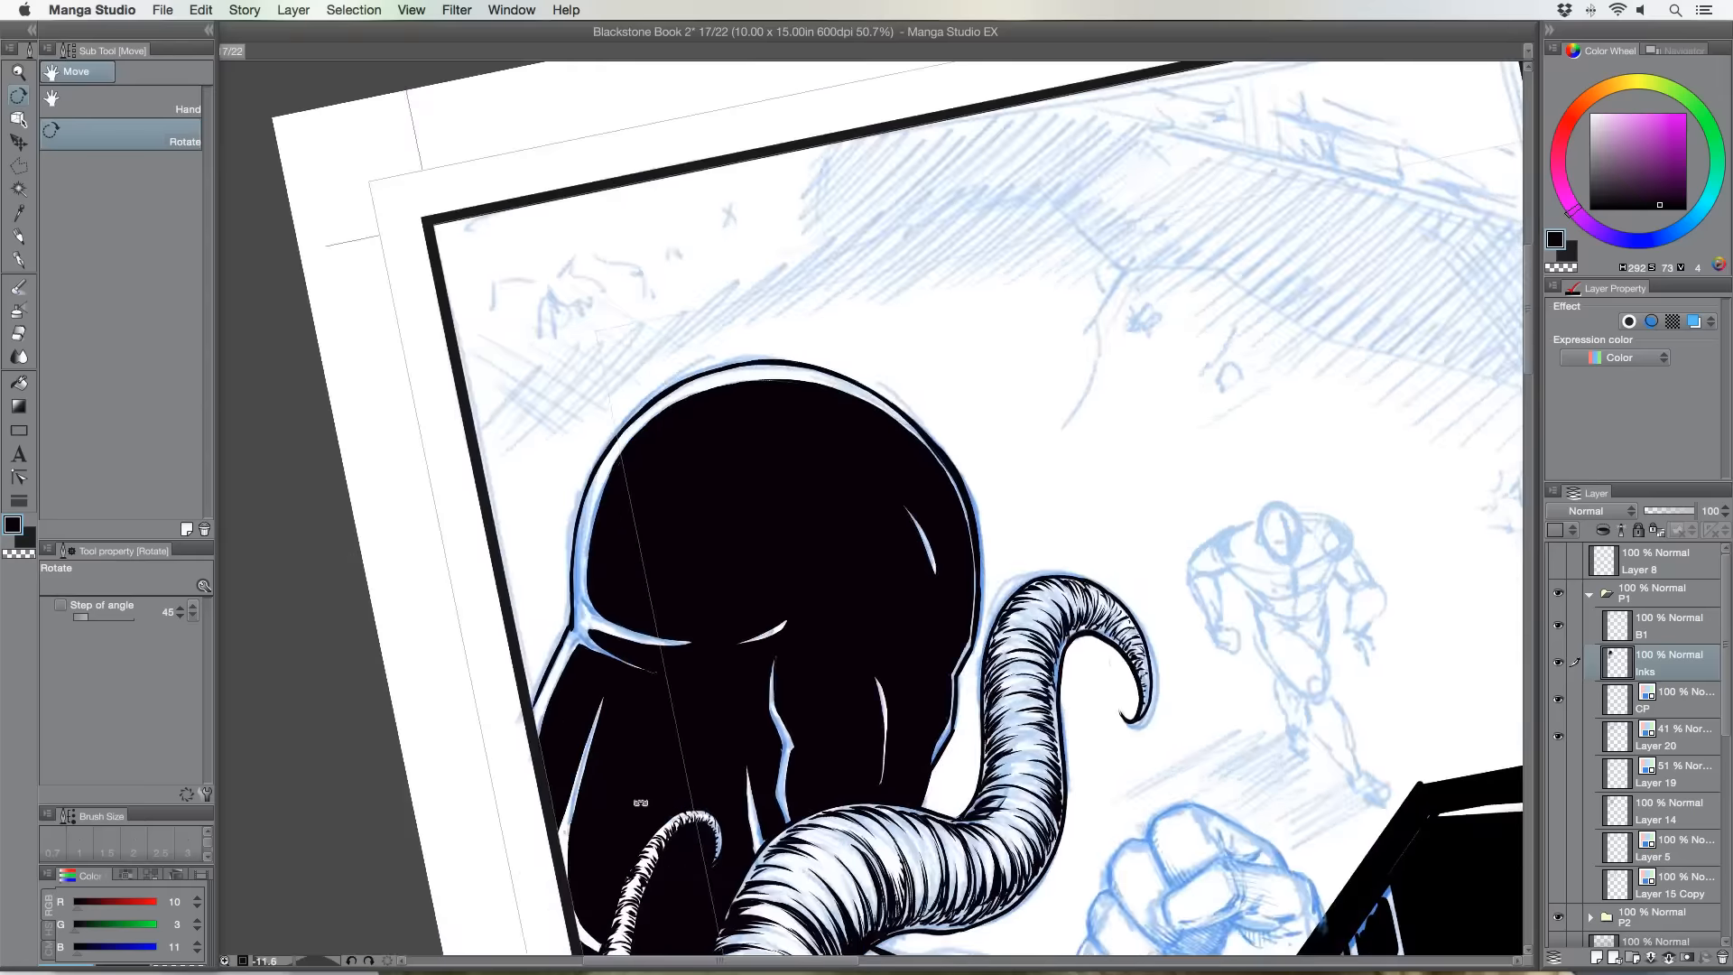
{"action": "key", "text": "p"}
{"action": "left_click_drag", "start_coordinate": [593, 669], "coordinate": [503, 591]}
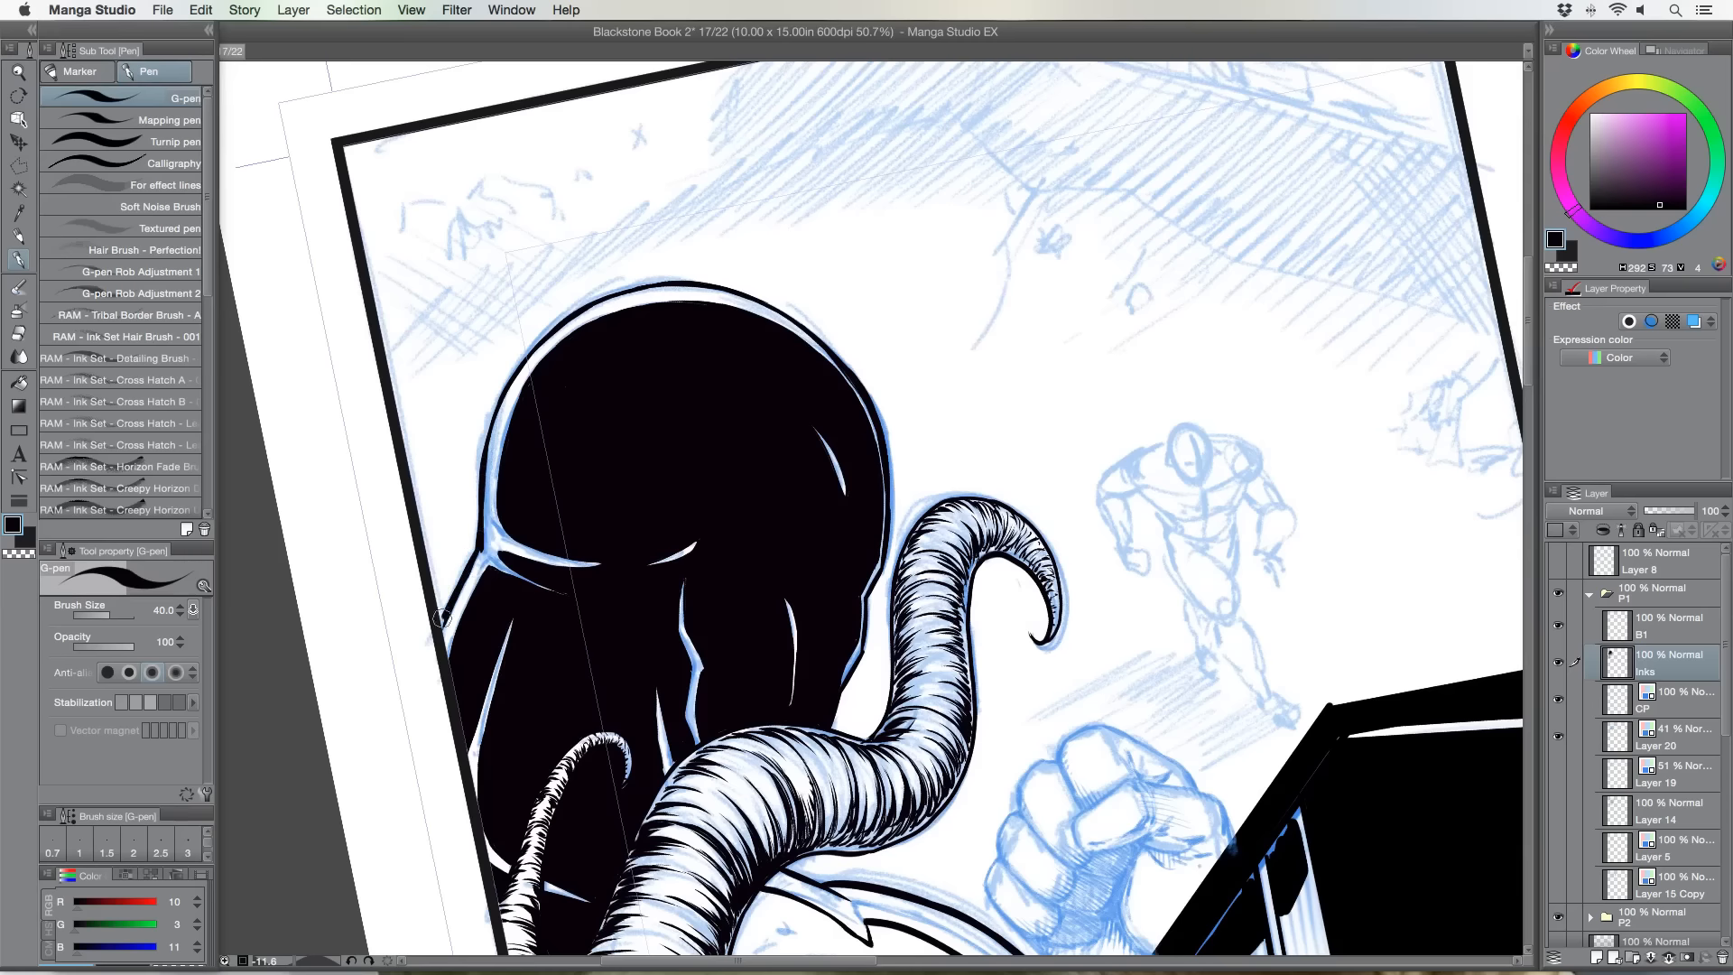
{"action": "scroll", "coordinate": [511, 663], "scroll_direction": "down", "scroll_amount": 5}
{"action": "scroll", "coordinate": [511, 664], "scroll_direction": "right", "scroll_amount": 3}
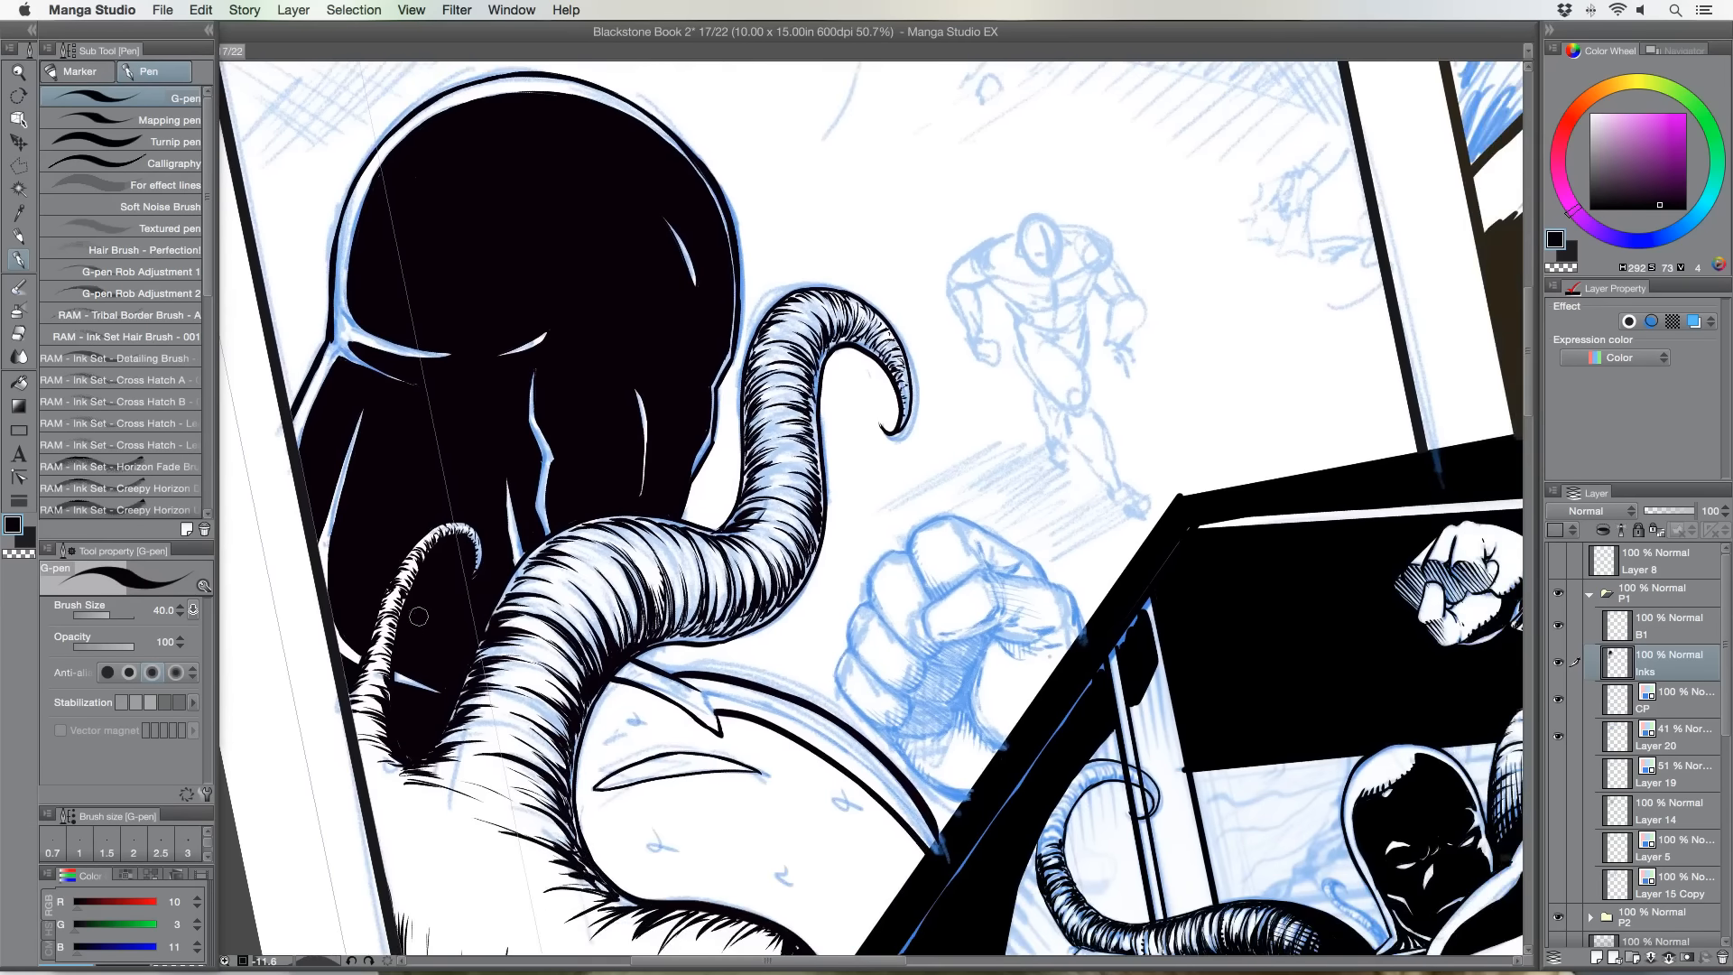
{"action": "left_click_drag", "start_coordinate": [389, 668], "coordinate": [502, 271]}
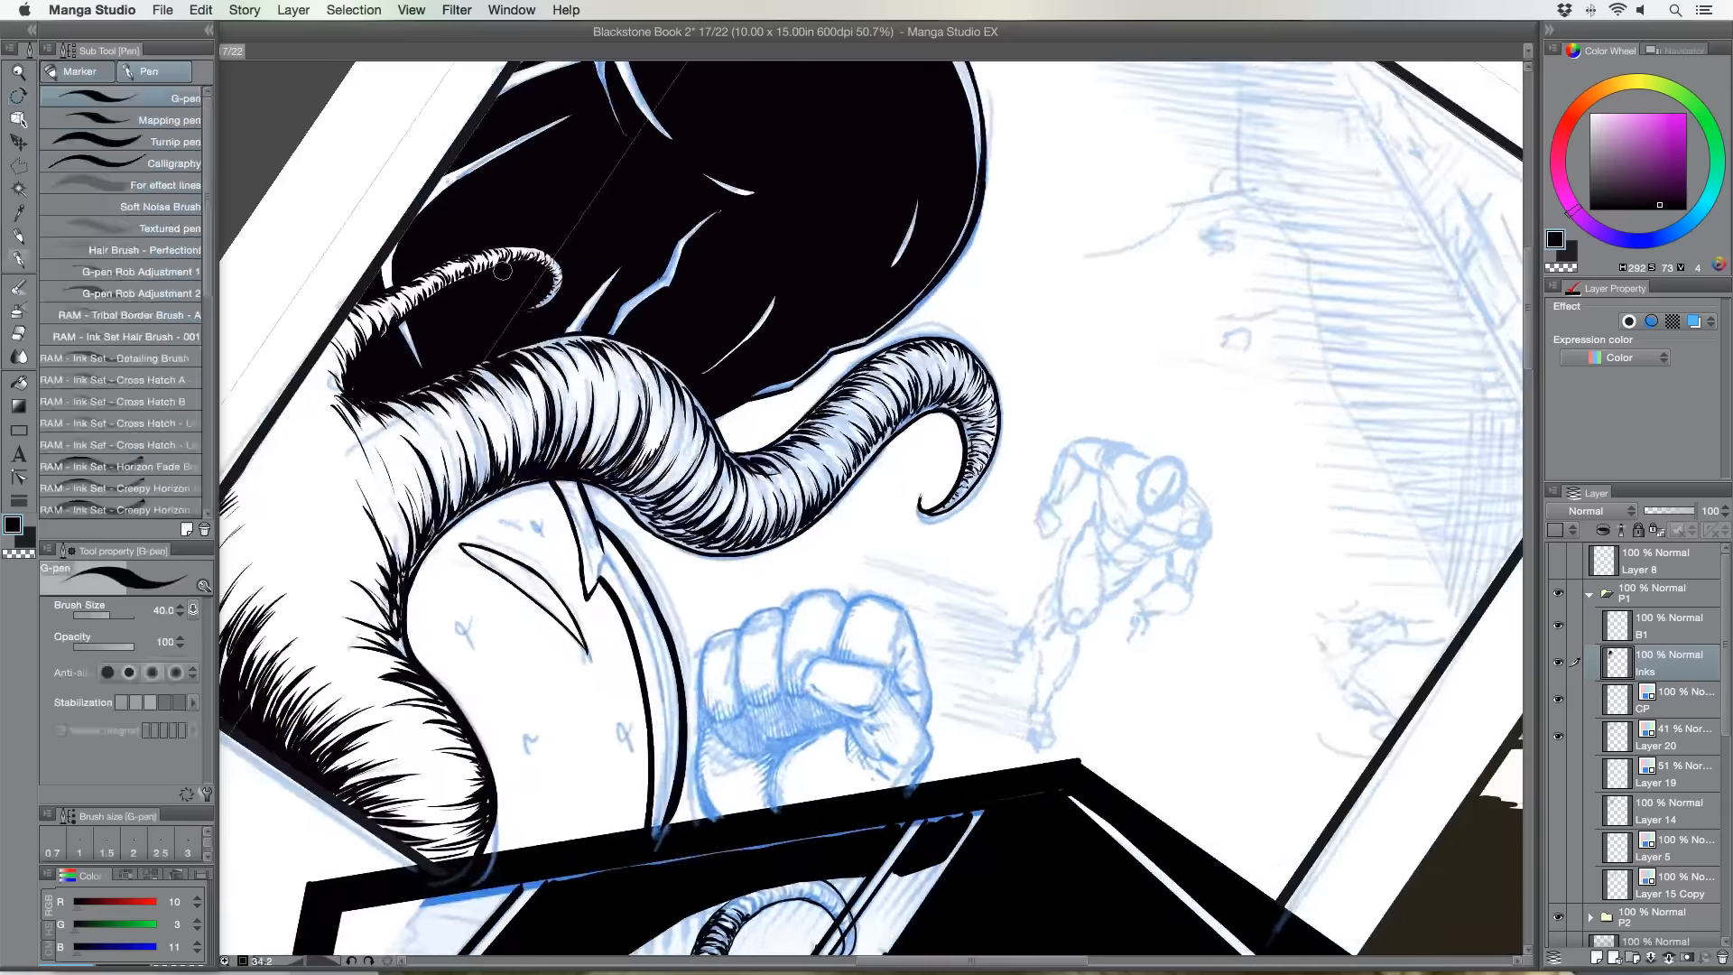
{"action": "mouse_move", "coordinate": [542, 485]}
{"action": "left_mouse_down"}
{"action": "mouse_move", "coordinate": [585, 623]}
{"action": "mouse_move", "coordinate": [598, 594]}
{"action": "mouse_move", "coordinate": [621, 636]}
{"action": "mouse_move", "coordinate": [627, 672]}
{"action": "mouse_move", "coordinate": [598, 632]}
{"action": "mouse_move", "coordinate": [591, 668]}
{"action": "mouse_move", "coordinate": [582, 614]}
{"action": "mouse_move", "coordinate": [621, 722]}
{"action": "mouse_move", "coordinate": [627, 686]}
{"action": "mouse_move", "coordinate": [636, 750]}
{"action": "mouse_move", "coordinate": [638, 712]}
{"action": "mouse_move", "coordinate": [645, 821]}
{"action": "mouse_move", "coordinate": [636, 749]}
{"action": "mouse_move", "coordinate": [619, 817]}
{"action": "mouse_move", "coordinate": [607, 708]}
{"action": "left_mouse_up"}
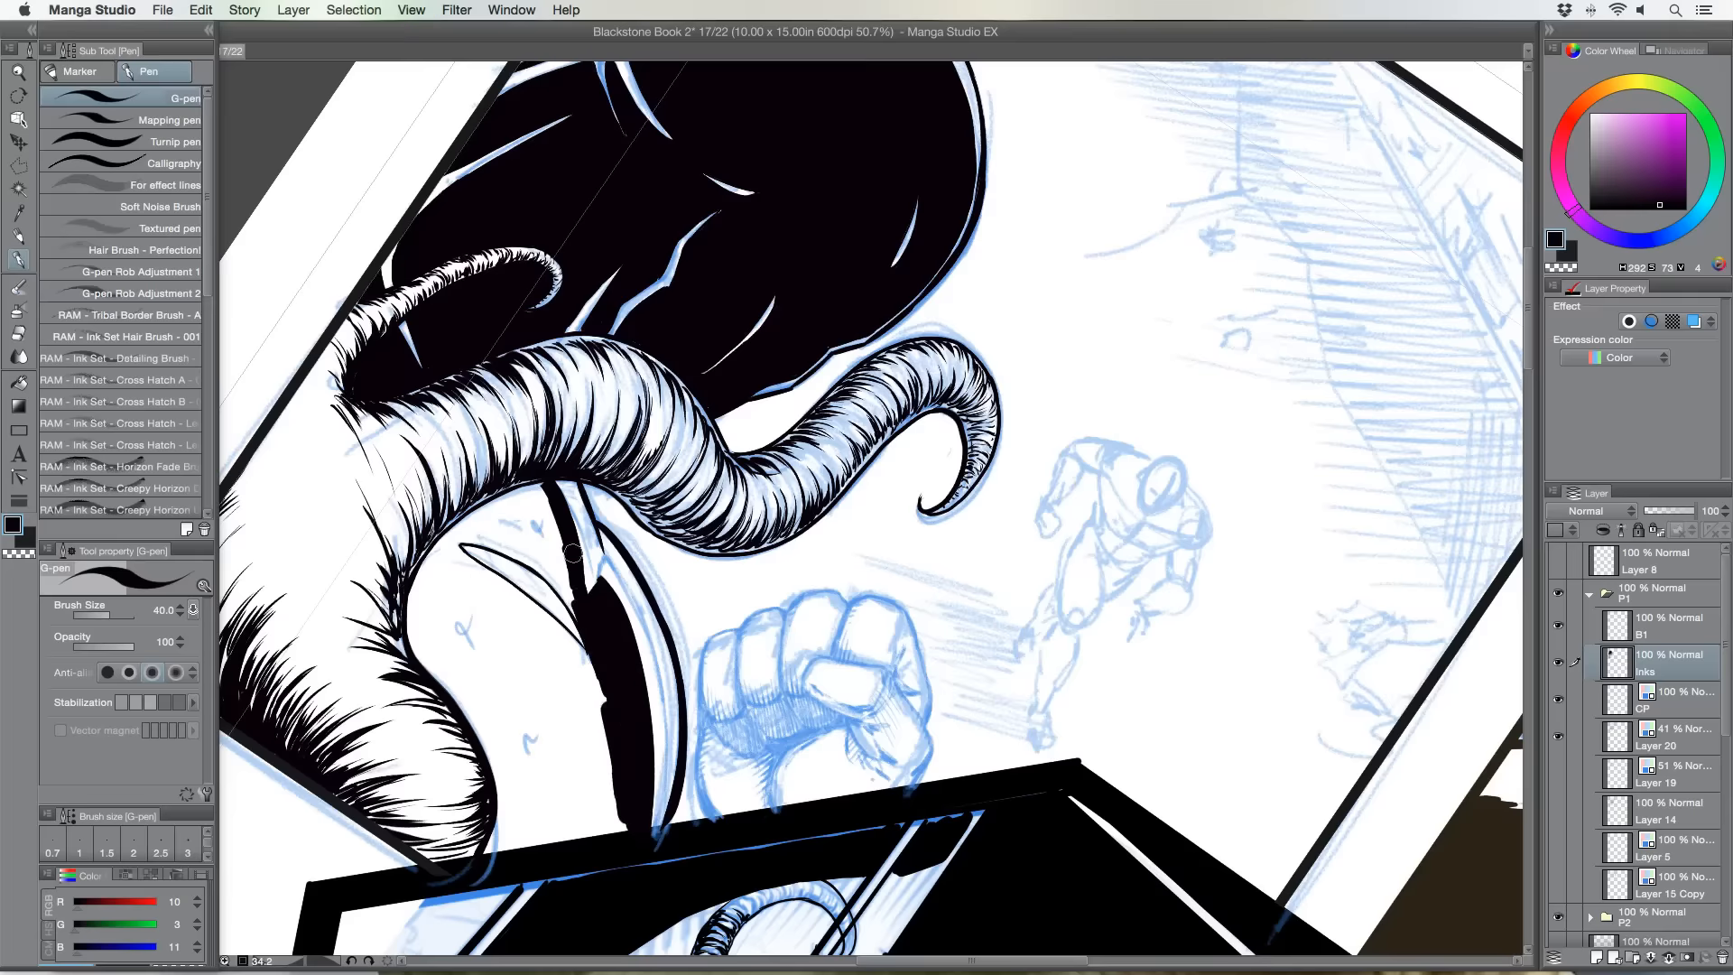
Fill the rest of the shoulder black up to the tentacle outlines, leaving the pointed highlight white.
{"action": "mouse_move", "coordinate": [439, 657]}
{"action": "left_mouse_down"}
{"action": "mouse_move", "coordinate": [509, 790]}
{"action": "mouse_move", "coordinate": [479, 721]}
{"action": "mouse_move", "coordinate": [507, 791]}
{"action": "mouse_move", "coordinate": [486, 738]}
{"action": "mouse_move", "coordinate": [506, 818]}
{"action": "mouse_move", "coordinate": [505, 785]}
{"action": "mouse_move", "coordinate": [491, 855]}
{"action": "mouse_move", "coordinate": [509, 763]}
{"action": "mouse_move", "coordinate": [448, 657]}
{"action": "mouse_move", "coordinate": [505, 718]}
{"action": "mouse_move", "coordinate": [509, 677]}
{"action": "mouse_move", "coordinate": [472, 626]}
{"action": "mouse_move", "coordinate": [494, 630]}
{"action": "mouse_move", "coordinate": [468, 593]}
{"action": "mouse_move", "coordinate": [491, 588]}
{"action": "mouse_move", "coordinate": [460, 550]}
{"action": "mouse_move", "coordinate": [576, 642]}
{"action": "mouse_move", "coordinate": [527, 600]}
{"action": "mouse_move", "coordinate": [559, 633]}
{"action": "mouse_move", "coordinate": [520, 666]}
{"action": "left_mouse_up"}
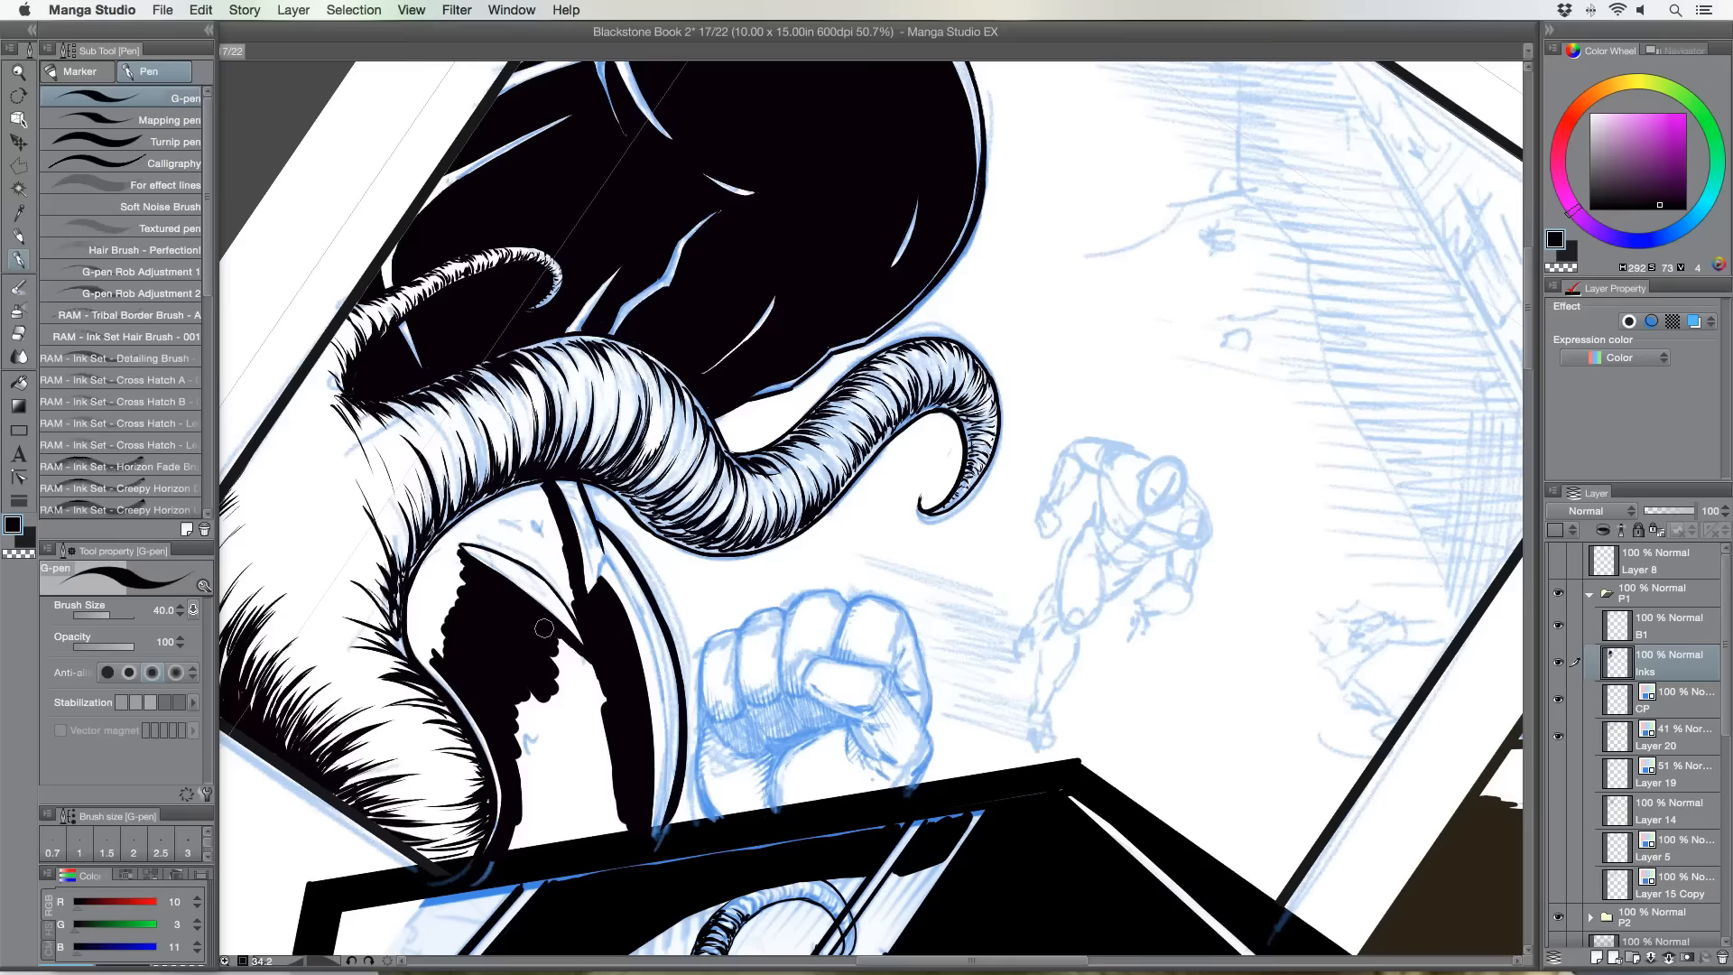
{"action": "mouse_move", "coordinate": [514, 694]}
{"action": "left_mouse_down"}
{"action": "mouse_move", "coordinate": [542, 758]}
{"action": "mouse_move", "coordinate": [510, 704]}
{"action": "mouse_move", "coordinate": [530, 808]}
{"action": "mouse_move", "coordinate": [520, 768]}
{"action": "mouse_move", "coordinate": [514, 845]}
{"action": "mouse_move", "coordinate": [537, 813]}
{"action": "mouse_move", "coordinate": [521, 684]}
{"action": "mouse_move", "coordinate": [569, 692]}
{"action": "mouse_move", "coordinate": [581, 660]}
{"action": "mouse_move", "coordinate": [592, 718]}
{"action": "mouse_move", "coordinate": [584, 734]}
{"action": "mouse_move", "coordinate": [568, 715]}
{"action": "mouse_move", "coordinate": [576, 758]}
{"action": "mouse_move", "coordinate": [535, 835]}
{"action": "mouse_move", "coordinate": [577, 790]}
{"action": "mouse_move", "coordinate": [531, 837]}
{"action": "mouse_move", "coordinate": [556, 838]}
{"action": "mouse_move", "coordinate": [612, 777]}
{"action": "mouse_move", "coordinate": [607, 822]}
{"action": "mouse_move", "coordinate": [612, 741]}
{"action": "left_mouse_up"}
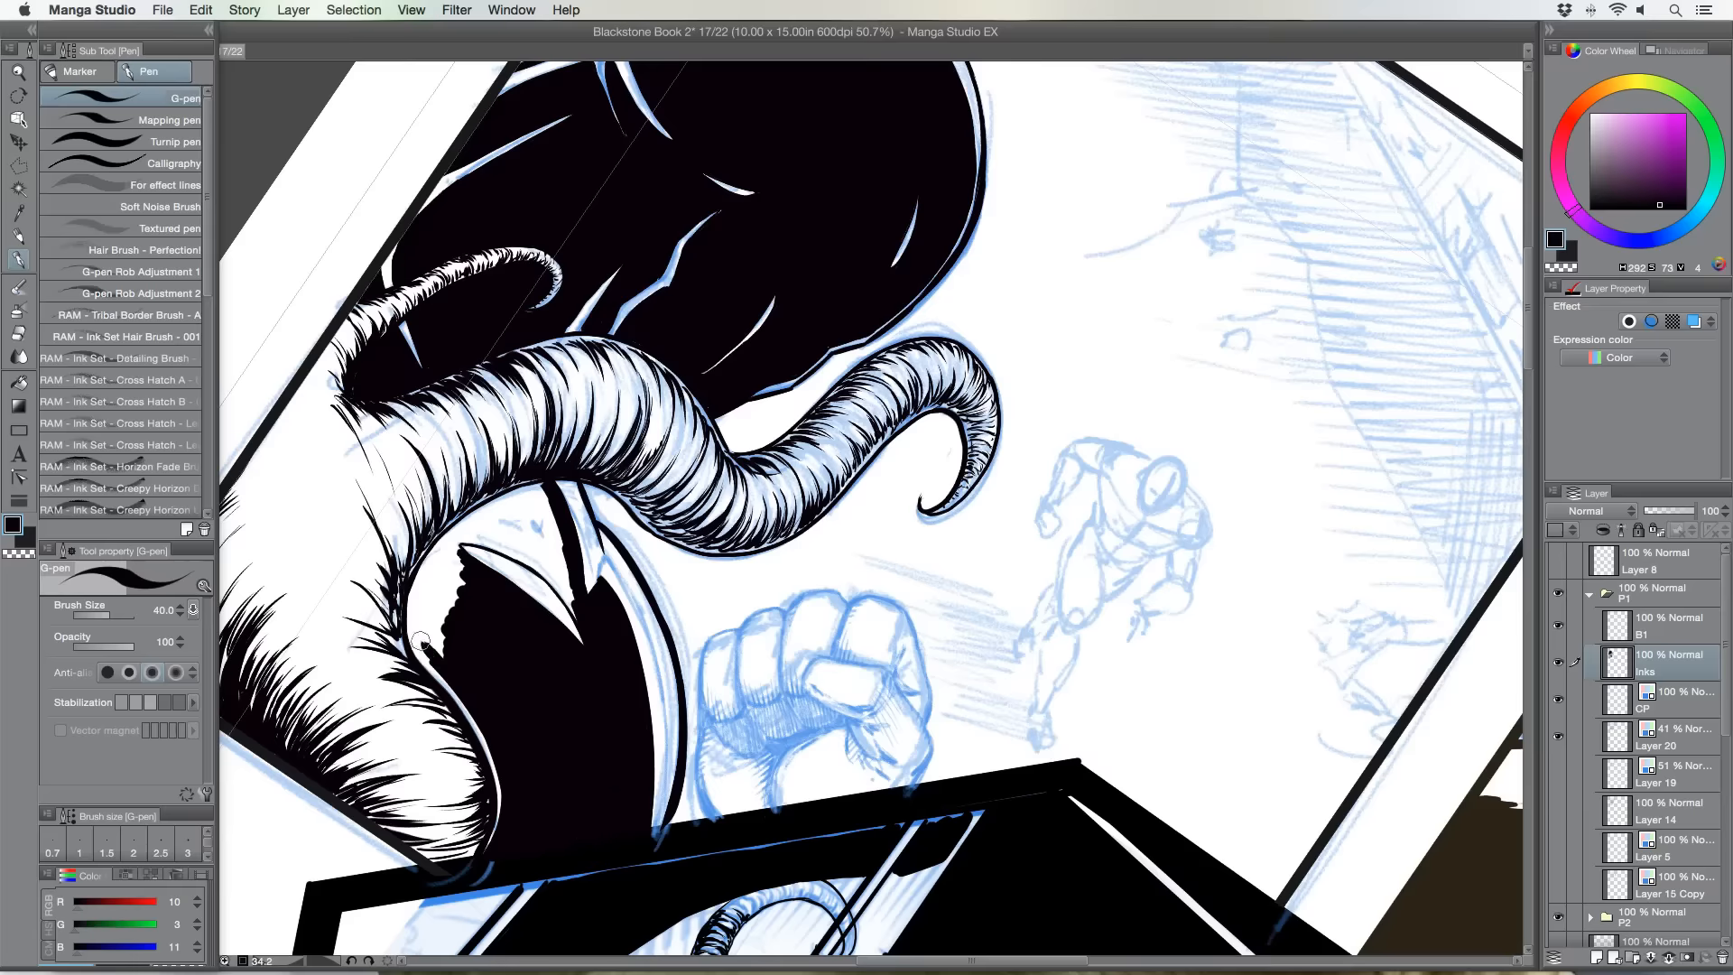
{"action": "mouse_move", "coordinate": [419, 645]}
{"action": "left_mouse_down"}
{"action": "mouse_move", "coordinate": [418, 598]}
{"action": "mouse_move", "coordinate": [439, 643]}
{"action": "mouse_move", "coordinate": [418, 627]}
{"action": "mouse_move", "coordinate": [429, 563]}
{"action": "mouse_move", "coordinate": [416, 602]}
{"action": "mouse_move", "coordinate": [437, 553]}
{"action": "mouse_move", "coordinate": [445, 620]}
{"action": "mouse_move", "coordinate": [455, 548]}
{"action": "mouse_move", "coordinate": [394, 726]}
{"action": "mouse_move", "coordinate": [464, 804]}
{"action": "mouse_move", "coordinate": [502, 789]}
{"action": "left_mouse_up"}
{"action": "key", "text": "shift+space"}
{"action": "mouse_move", "coordinate": [510, 695]}
{"action": "left_mouse_down"}
{"action": "mouse_move", "coordinate": [504, 710]}
{"action": "mouse_move", "coordinate": [552, 623]}
{"action": "mouse_move", "coordinate": [515, 693]}
{"action": "mouse_move", "coordinate": [577, 677]}
{"action": "mouse_move", "coordinate": [539, 683]}
{"action": "mouse_move", "coordinate": [568, 623]}
{"action": "mouse_move", "coordinate": [591, 676]}
{"action": "mouse_move", "coordinate": [550, 636]}
{"action": "left_mouse_up"}
{"action": "mouse_move", "coordinate": [515, 564]}
{"action": "left_mouse_down"}
{"action": "mouse_move", "coordinate": [506, 440]}
{"action": "mouse_move", "coordinate": [557, 366]}
{"action": "mouse_move", "coordinate": [589, 260]}
{"action": "mouse_move", "coordinate": [519, 479]}
{"action": "mouse_move", "coordinate": [516, 465]}
{"action": "mouse_move", "coordinate": [555, 549]}
{"action": "mouse_move", "coordinate": [561, 498]}
{"action": "left_mouse_up"}
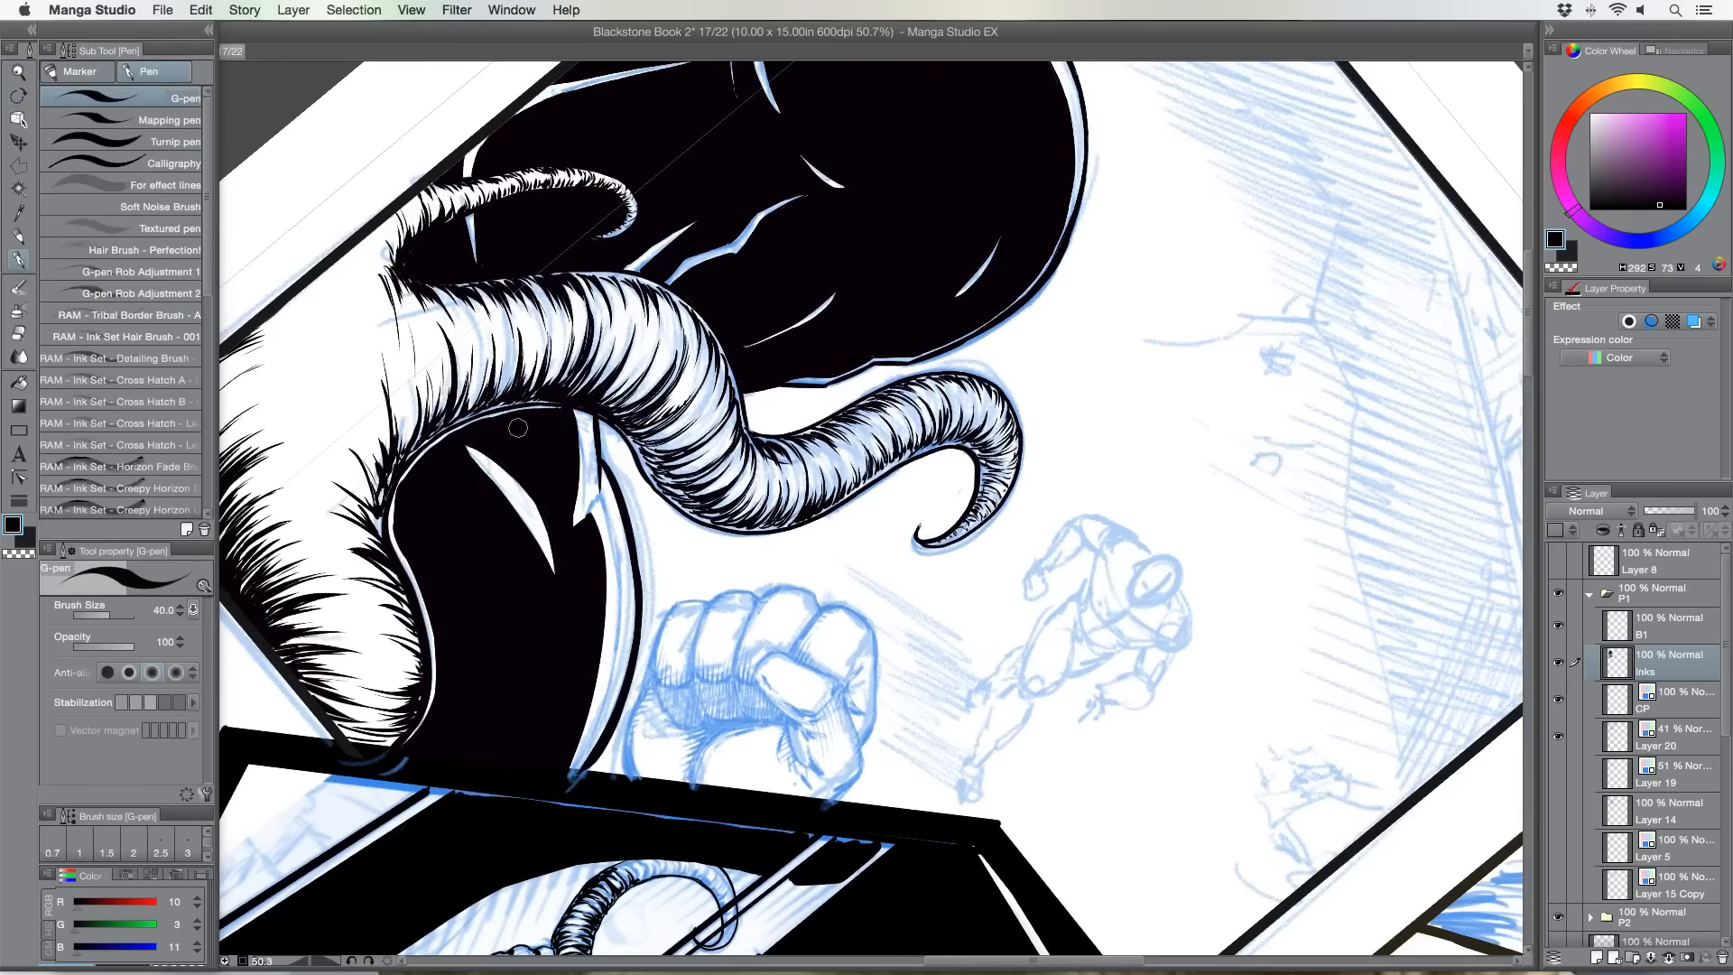
{"action": "key", "text": "shift+space"}
{"action": "left_click_drag", "start_coordinate": [439, 547], "coordinate": [696, 740]}
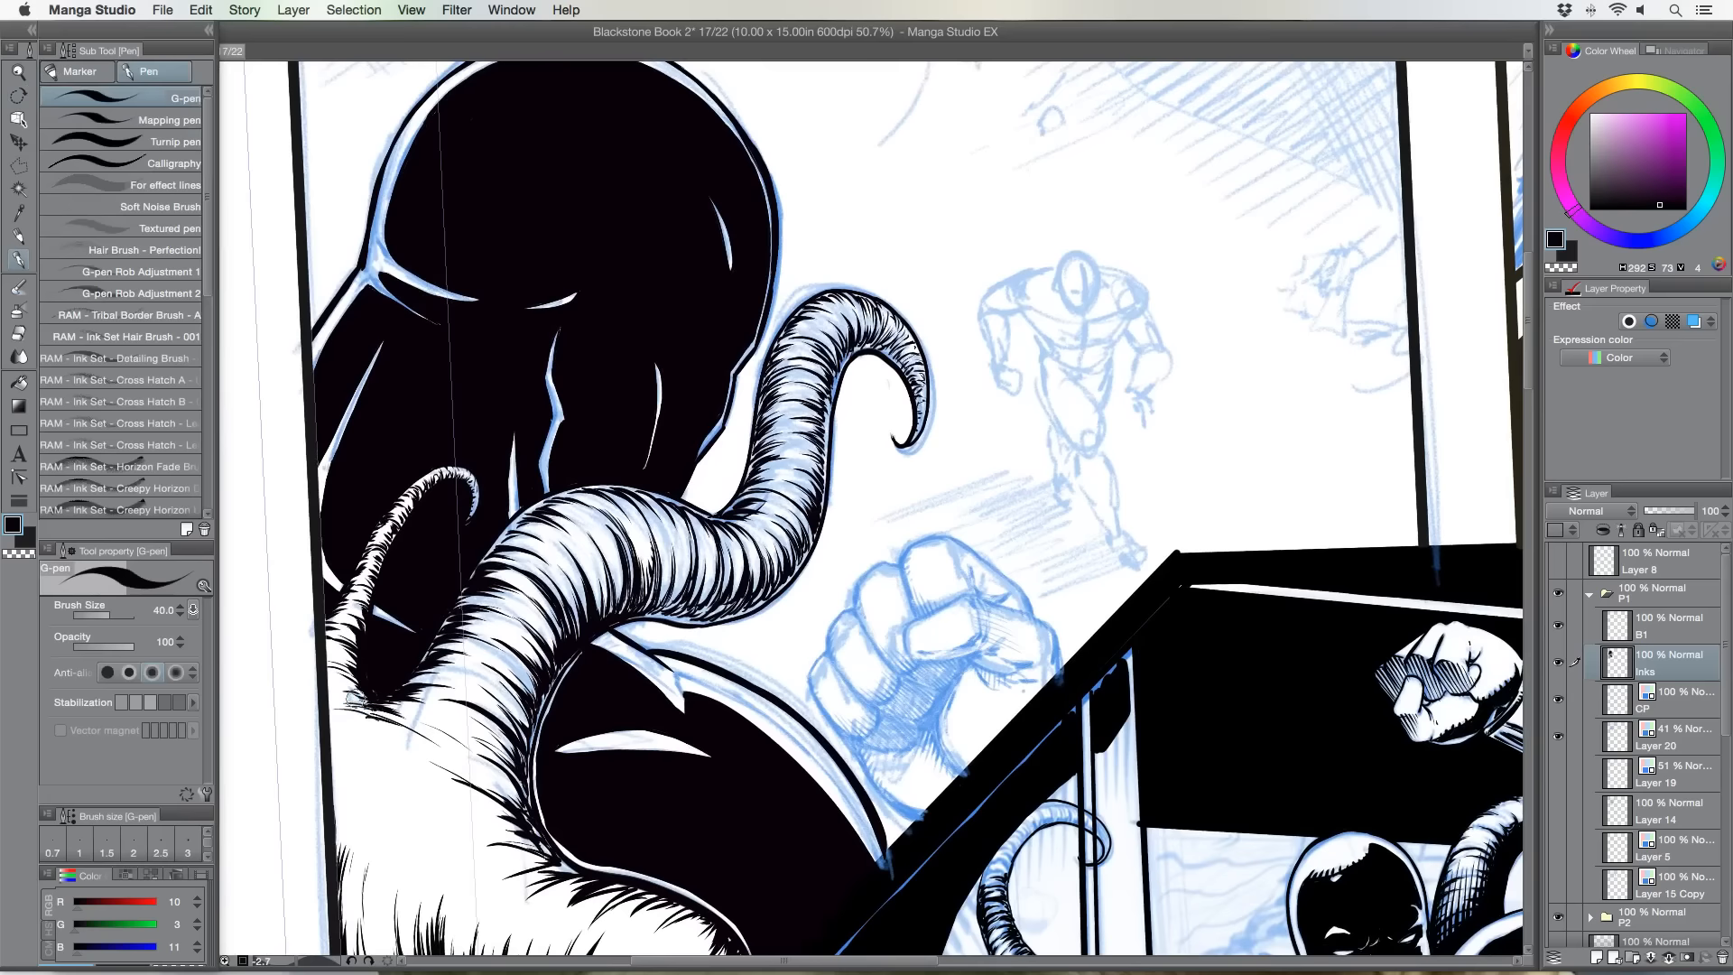
Reduce the pen size to 15 and add fine texture lines and dots across the middle of the large tentacle.
{"action": "mouse_move", "coordinate": [355, 698]}
{"action": "left_mouse_down"}
{"action": "mouse_move", "coordinate": [327, 704]}
{"action": "mouse_move", "coordinate": [363, 691]}
{"action": "left_mouse_up"}
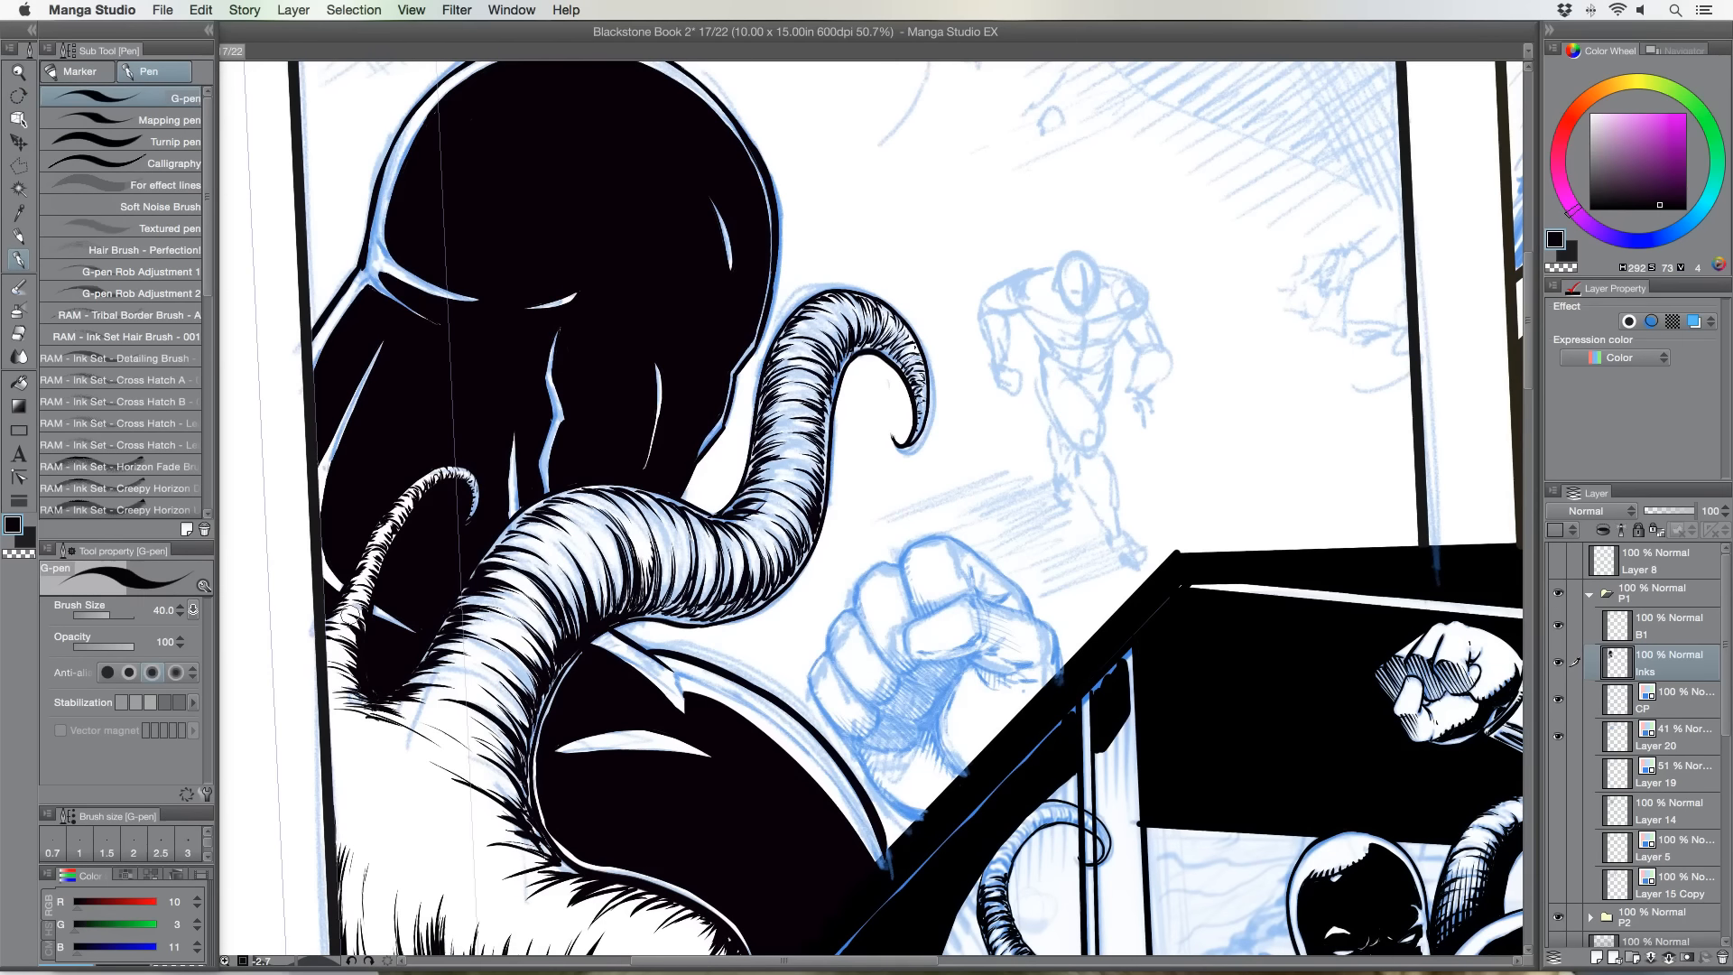
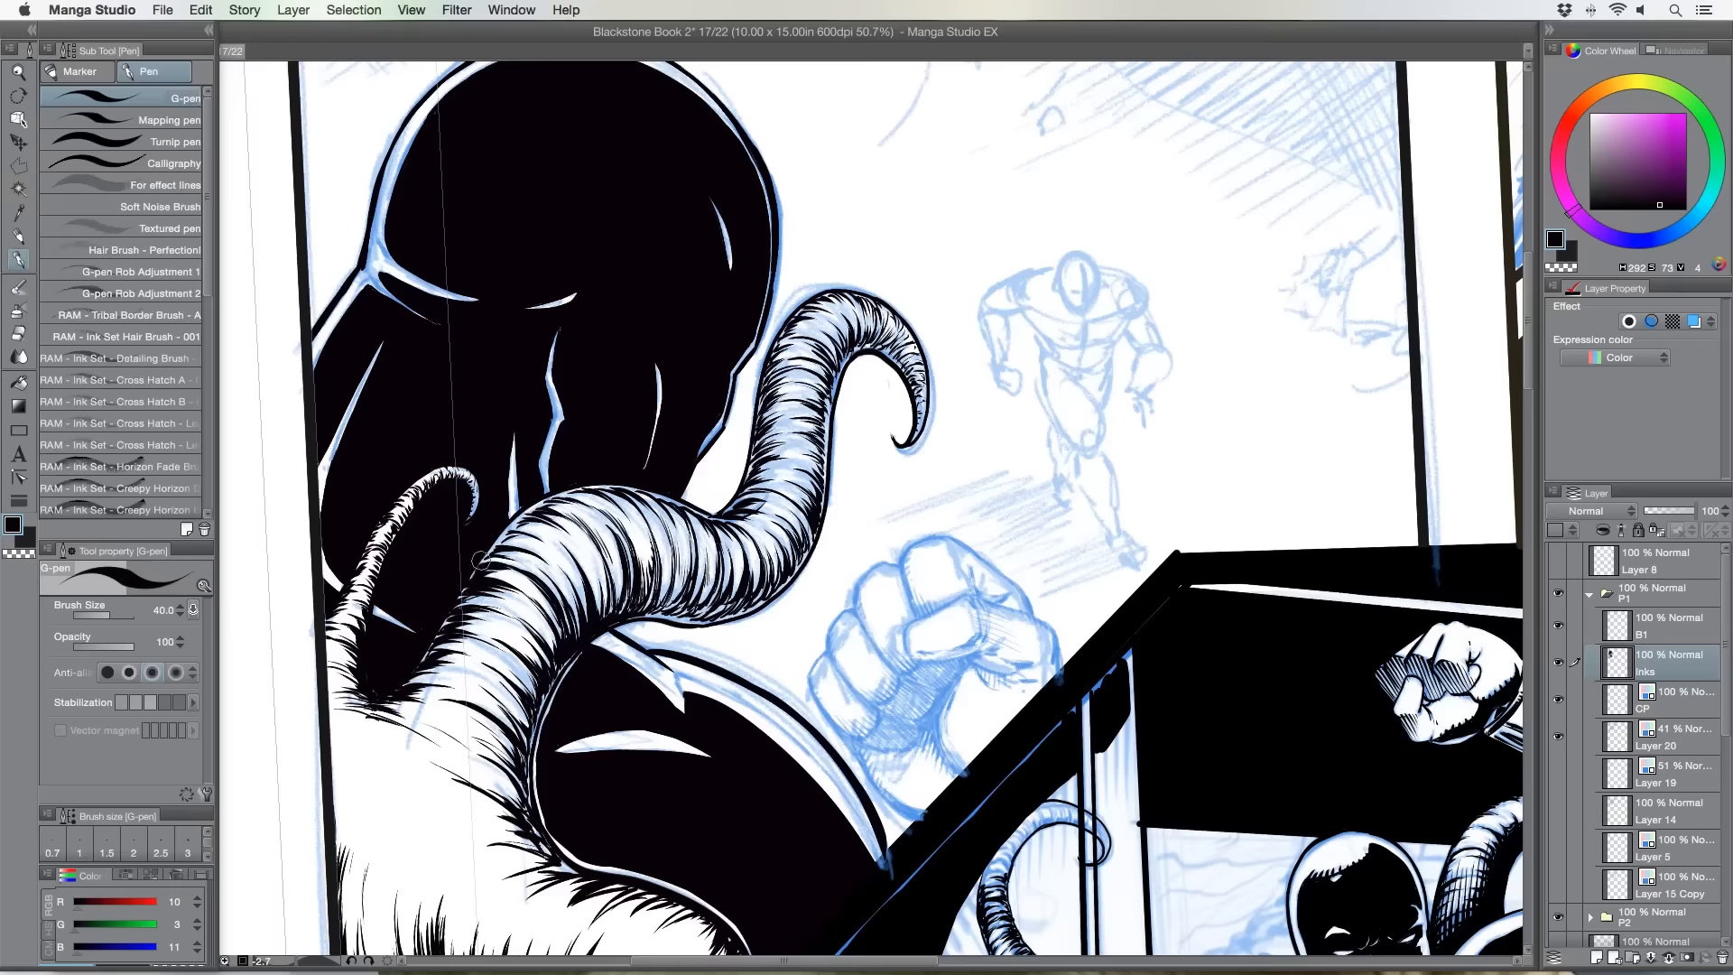
{"action": "key", "text": "["}
{"action": "key", "text": "["}
{"action": "key", "text": "["}
{"action": "key", "text": "["}
{"action": "left_click_drag", "start_coordinate": [474, 600], "coordinate": [513, 611]}
{"action": "left_click_drag", "start_coordinate": [486, 713], "coordinate": [517, 735]}
{"action": "left_click_drag", "start_coordinate": [746, 499], "coordinate": [777, 508]}
{"action": "left_click", "coordinate": [622, 511]}
{"action": "left_click", "coordinate": [627, 516]}
{"action": "left_click", "coordinate": [631, 521]}
{"action": "left_click", "coordinate": [634, 527]}
{"action": "left_click", "coordinate": [637, 532]}
Add small dots and fine strokes along the large tentacle's upper bend and curled end.
{"action": "left_click", "coordinate": [881, 306]}
{"action": "left_click", "coordinate": [885, 311]}
{"action": "left_click", "coordinate": [887, 316]}
{"action": "left_click", "coordinate": [891, 323]}
{"action": "left_click", "coordinate": [889, 337]}
{"action": "left_click", "coordinate": [899, 325]}
{"action": "left_click", "coordinate": [889, 351]}
{"action": "left_click", "coordinate": [897, 347]}
{"action": "left_click", "coordinate": [904, 339]}
{"action": "left_click", "coordinate": [913, 340]}
{"action": "left_click", "coordinate": [893, 358]}
{"action": "left_click", "coordinate": [909, 351]}
{"action": "left_click", "coordinate": [914, 350]}
{"action": "left_click", "coordinate": [901, 363]}
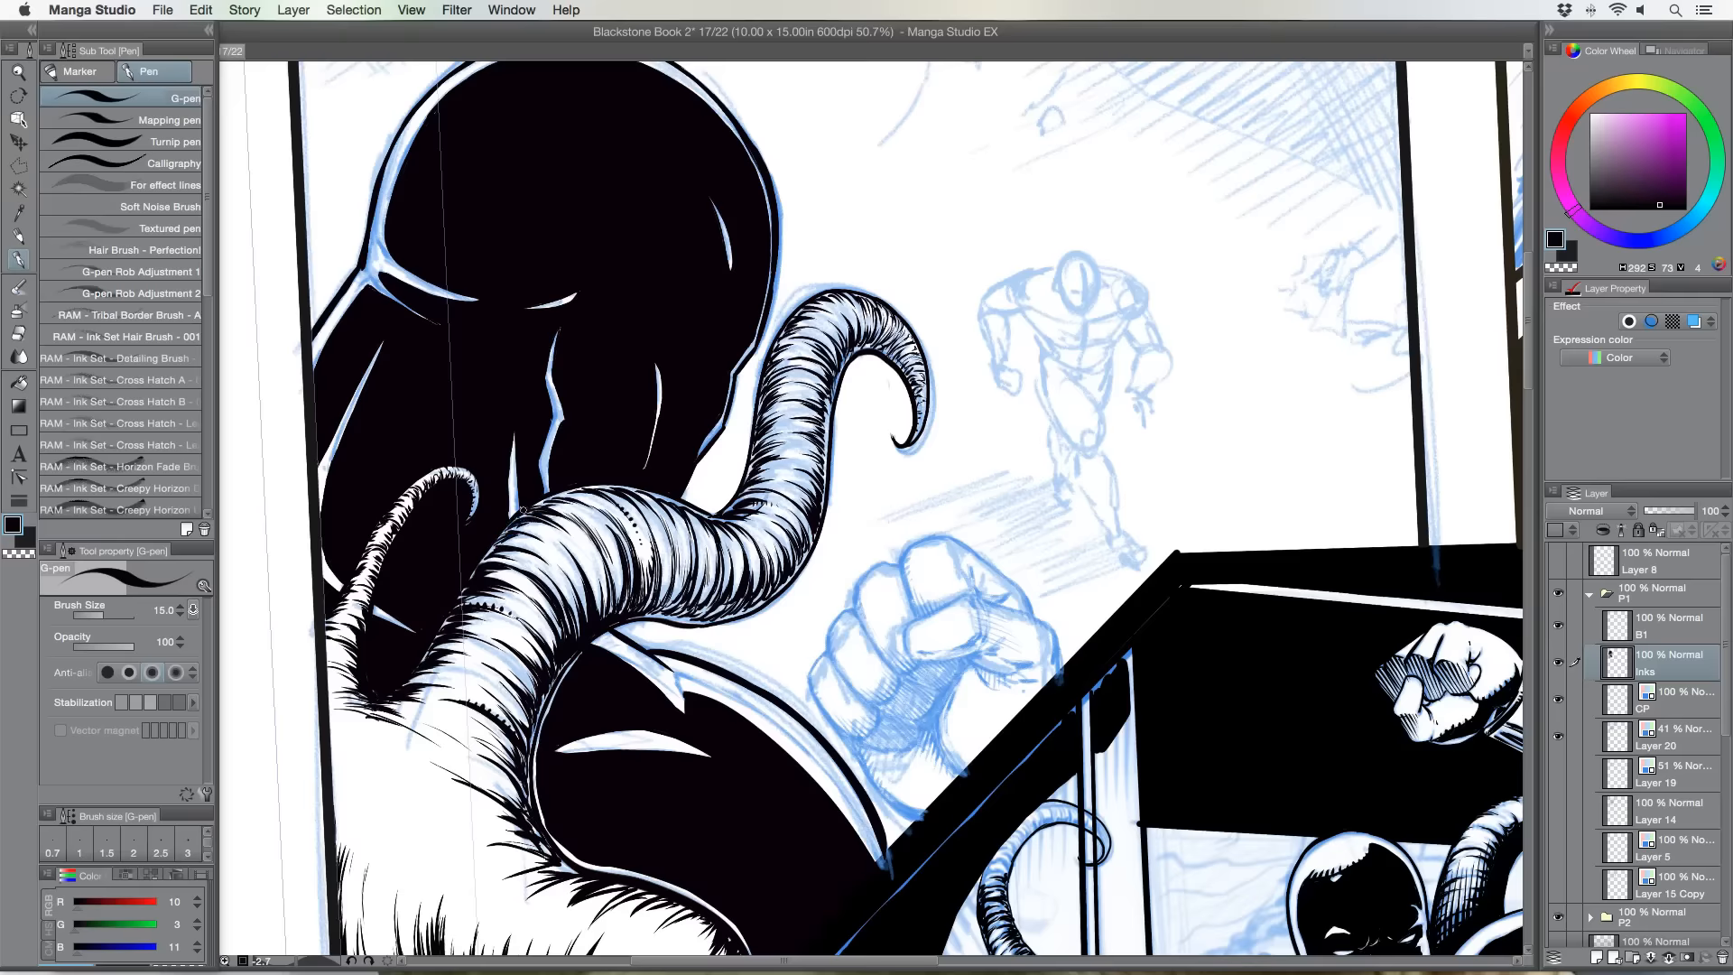
{"action": "mouse_move", "coordinate": [588, 492]}
{"action": "left_mouse_down"}
{"action": "mouse_move", "coordinate": [781, 482]}
{"action": "mouse_move", "coordinate": [783, 420]}
{"action": "mouse_move", "coordinate": [799, 460]}
{"action": "mouse_move", "coordinate": [780, 469]}
{"action": "mouse_move", "coordinate": [830, 318]}
{"action": "left_mouse_up"}
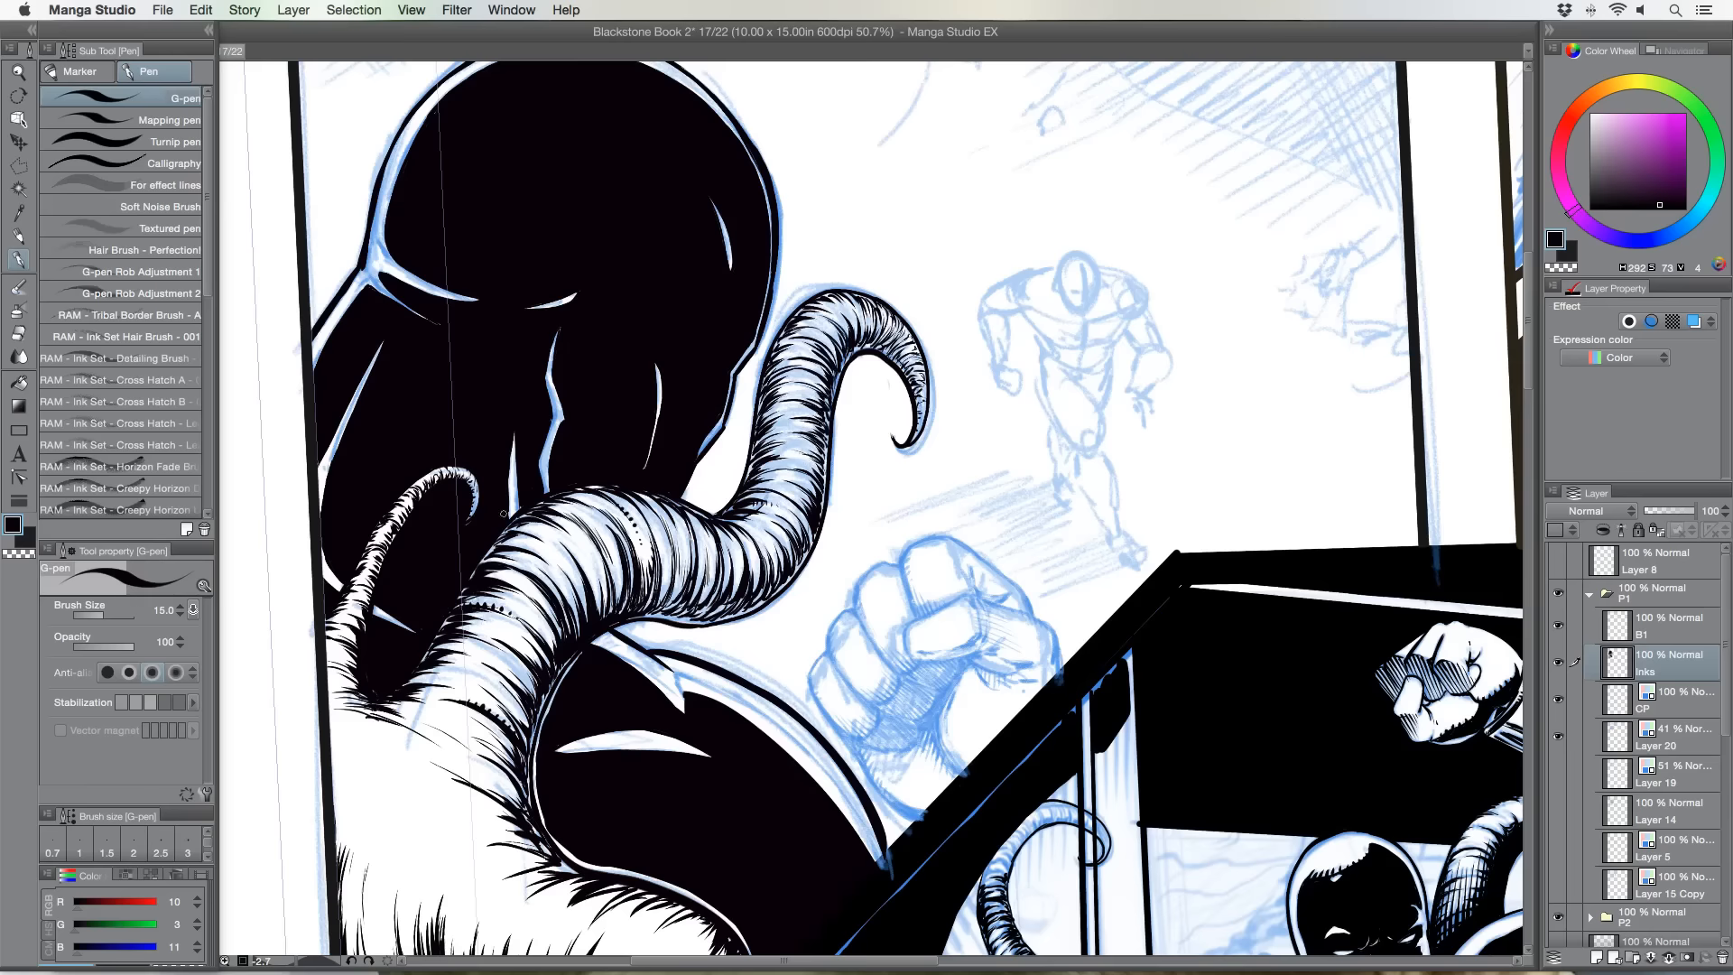
Add a short row of fine contour marks across the lower tentacle base near the panel's bottom border.
{"action": "scroll", "coordinate": [381, 564], "scroll_direction": "down", "scroll_amount": 4}
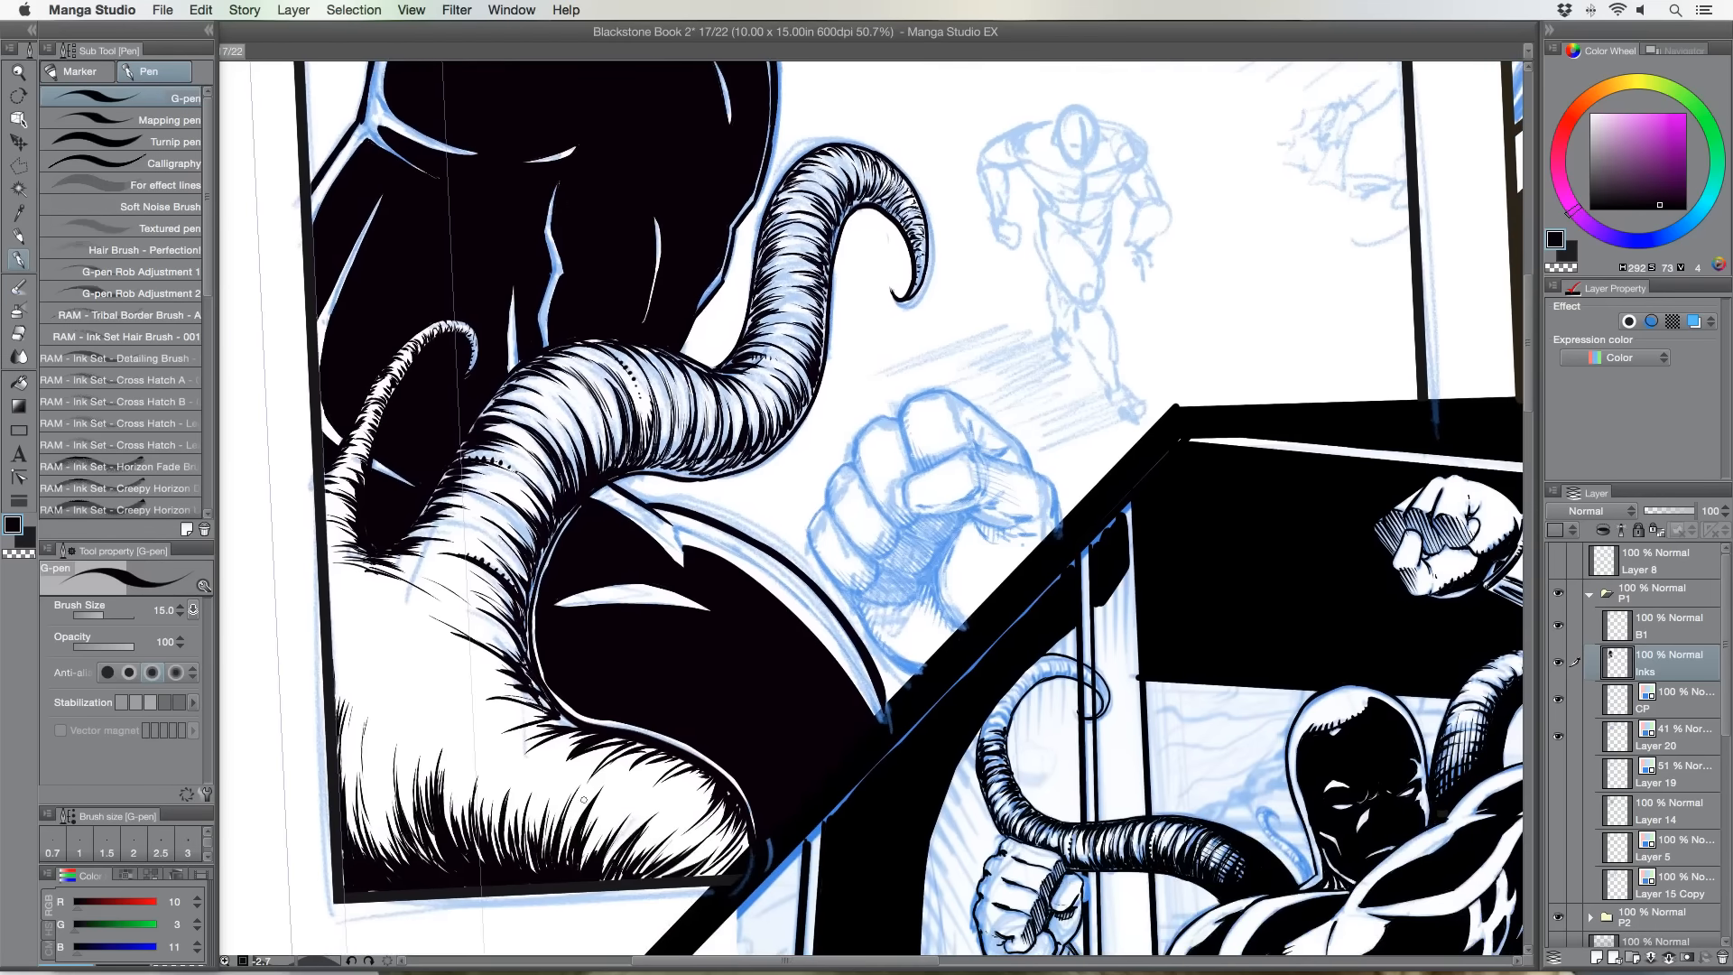
{"action": "mouse_move", "coordinate": [585, 849]}
{"action": "left_mouse_down"}
{"action": "mouse_move", "coordinate": [615, 796]}
{"action": "mouse_move", "coordinate": [600, 825]}
{"action": "mouse_move", "coordinate": [641, 797]}
{"action": "left_mouse_up"}
{"action": "left_click_drag", "start_coordinate": [634, 804], "coordinate": [650, 786]}
{"action": "left_click_drag", "start_coordinate": [645, 793], "coordinate": [659, 771]}
{"action": "scroll", "coordinate": [560, 616], "scroll_direction": "down", "scroll_amount": 3}
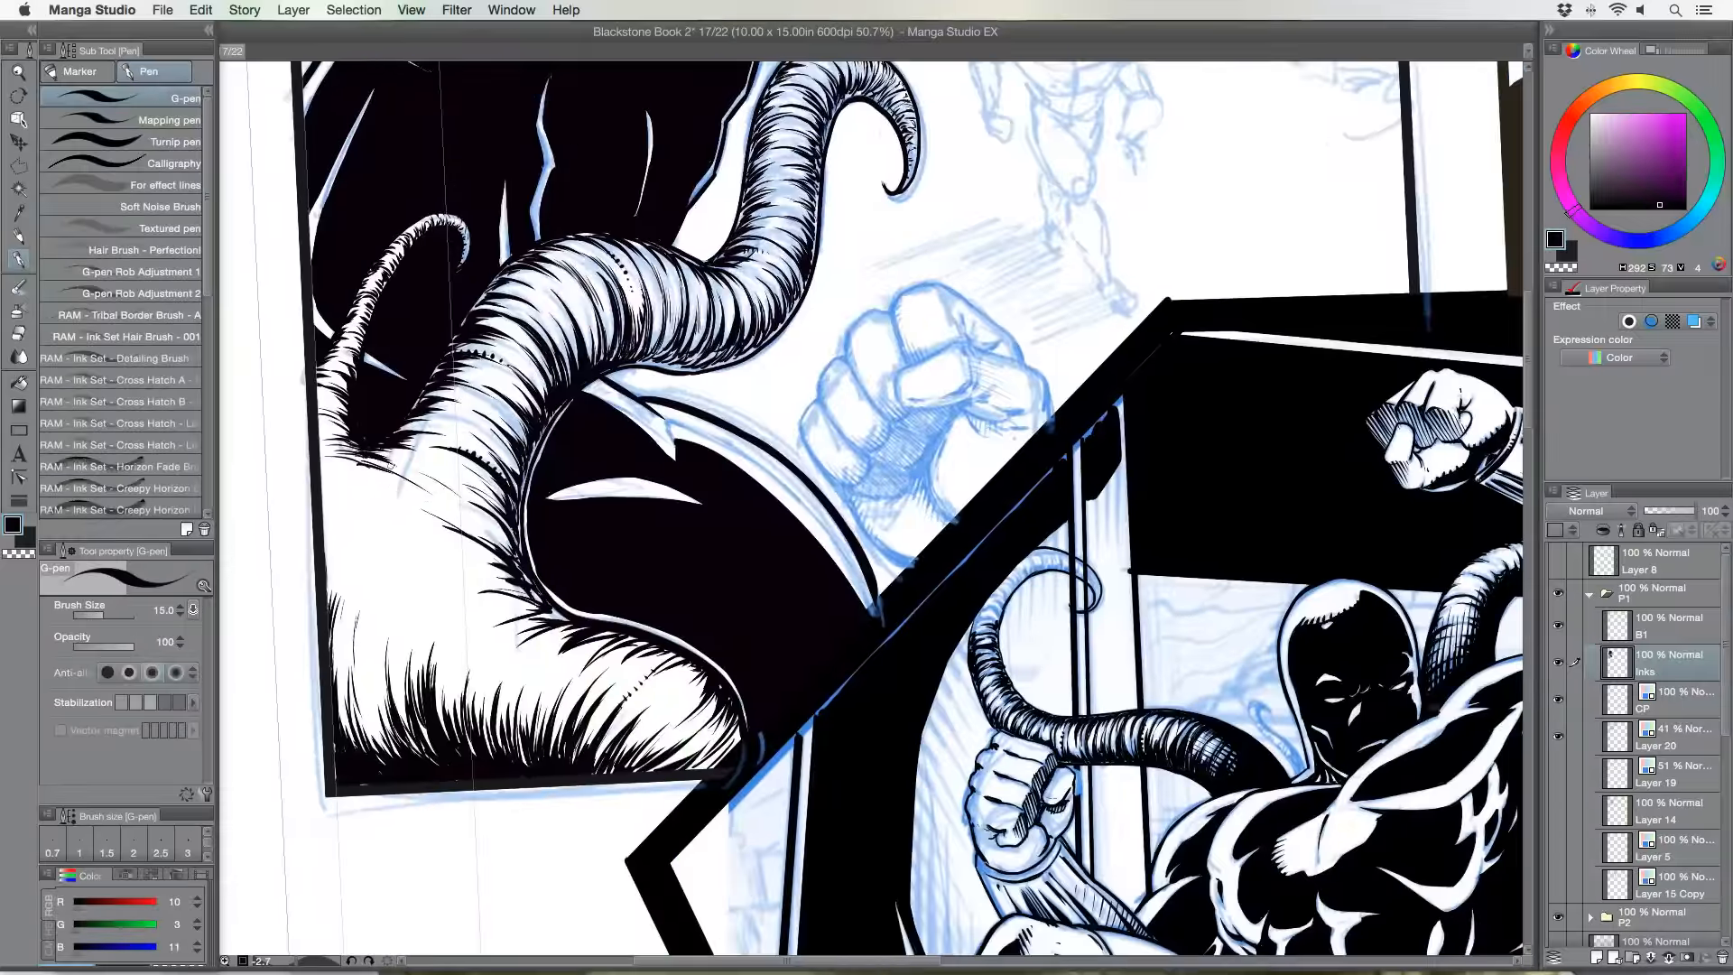
Crosshatch the rounded lower end of the tentacle base beside the black shoulder.
{"action": "key", "text": "shift+space"}
{"action": "left_click_drag", "start_coordinate": [456, 612], "coordinate": [452, 370]}
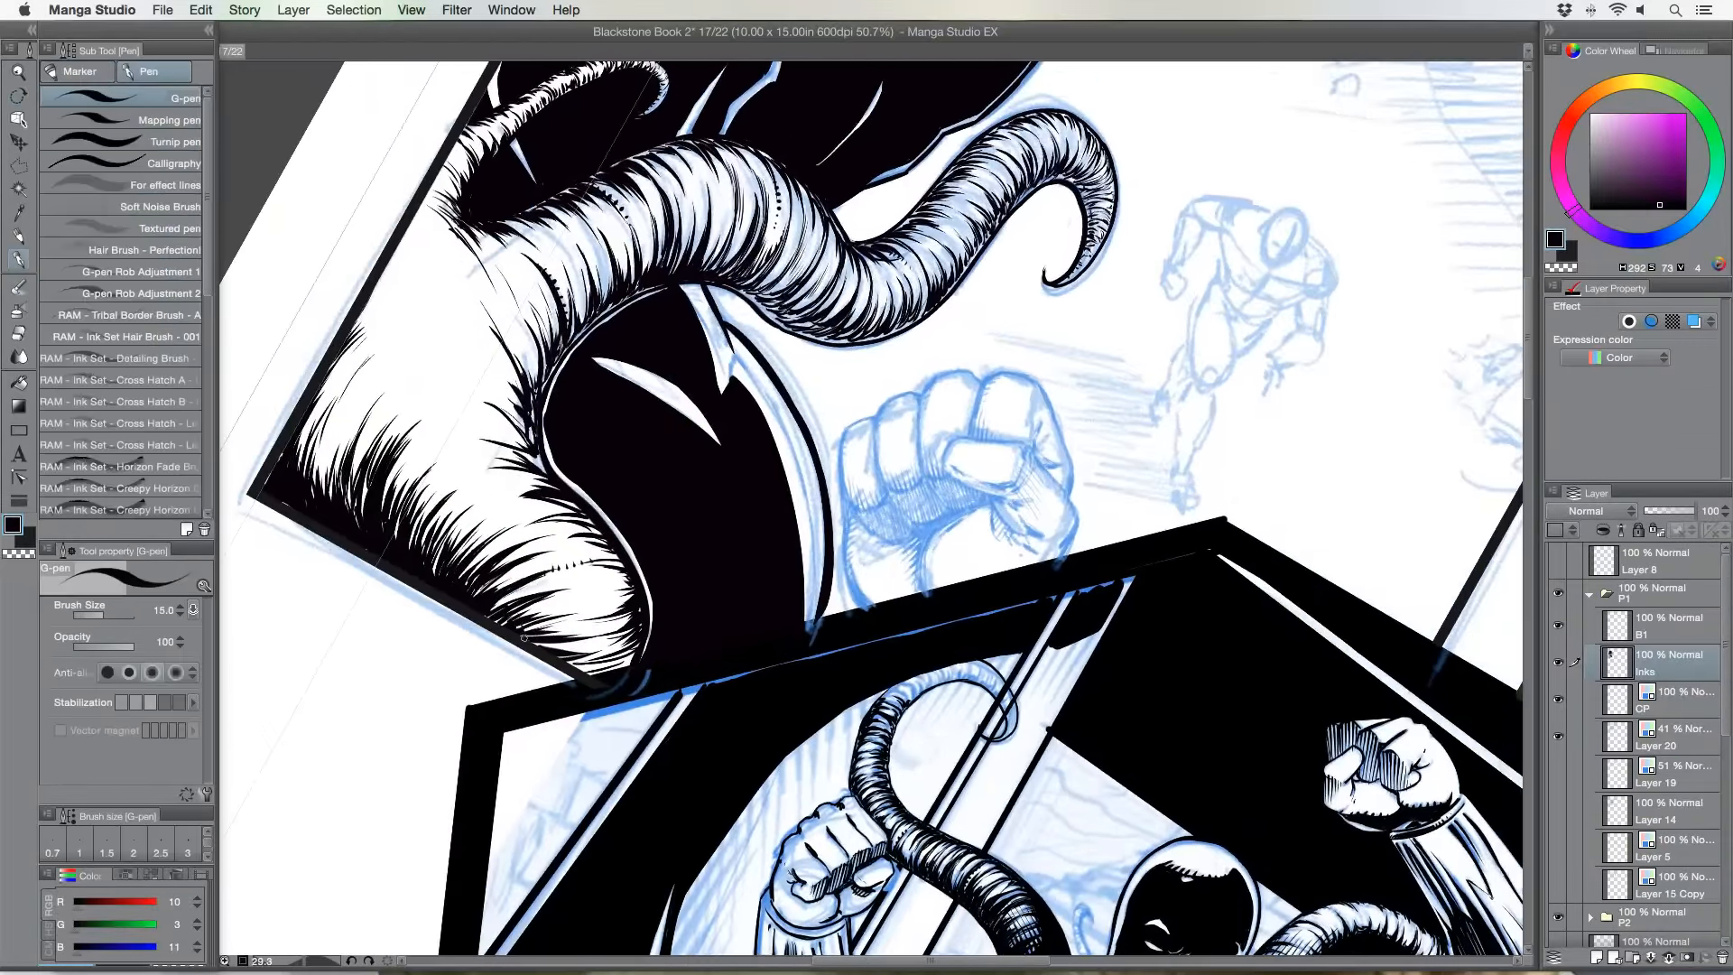
{"action": "left_click_drag", "start_coordinate": [525, 637], "coordinate": [503, 580]}
{"action": "left_click_drag", "start_coordinate": [533, 647], "coordinate": [509, 571]}
{"action": "mouse_move", "coordinate": [540, 632]}
{"action": "left_mouse_down"}
{"action": "mouse_move", "coordinate": [532, 603]}
{"action": "mouse_move", "coordinate": [550, 641]}
{"action": "mouse_move", "coordinate": [530, 585]}
{"action": "left_mouse_up"}
{"action": "mouse_move", "coordinate": [564, 660]}
{"action": "left_mouse_down"}
{"action": "mouse_move", "coordinate": [537, 585]}
{"action": "mouse_move", "coordinate": [579, 658]}
{"action": "left_mouse_up"}
{"action": "left_click_drag", "start_coordinate": [589, 672], "coordinate": [576, 640]}
{"action": "left_click_drag", "start_coordinate": [578, 635], "coordinate": [563, 592]}
{"action": "left_click_drag", "start_coordinate": [597, 675], "coordinate": [578, 604]}
{"action": "left_click_drag", "start_coordinate": [584, 624], "coordinate": [575, 601]}
{"action": "mouse_move", "coordinate": [604, 675]}
{"action": "left_mouse_down"}
{"action": "mouse_move", "coordinate": [587, 589]}
{"action": "mouse_move", "coordinate": [612, 645]}
{"action": "mouse_move", "coordinate": [603, 582]}
{"action": "mouse_move", "coordinate": [630, 642]}
{"action": "mouse_move", "coordinate": [614, 571]}
{"action": "left_mouse_up"}
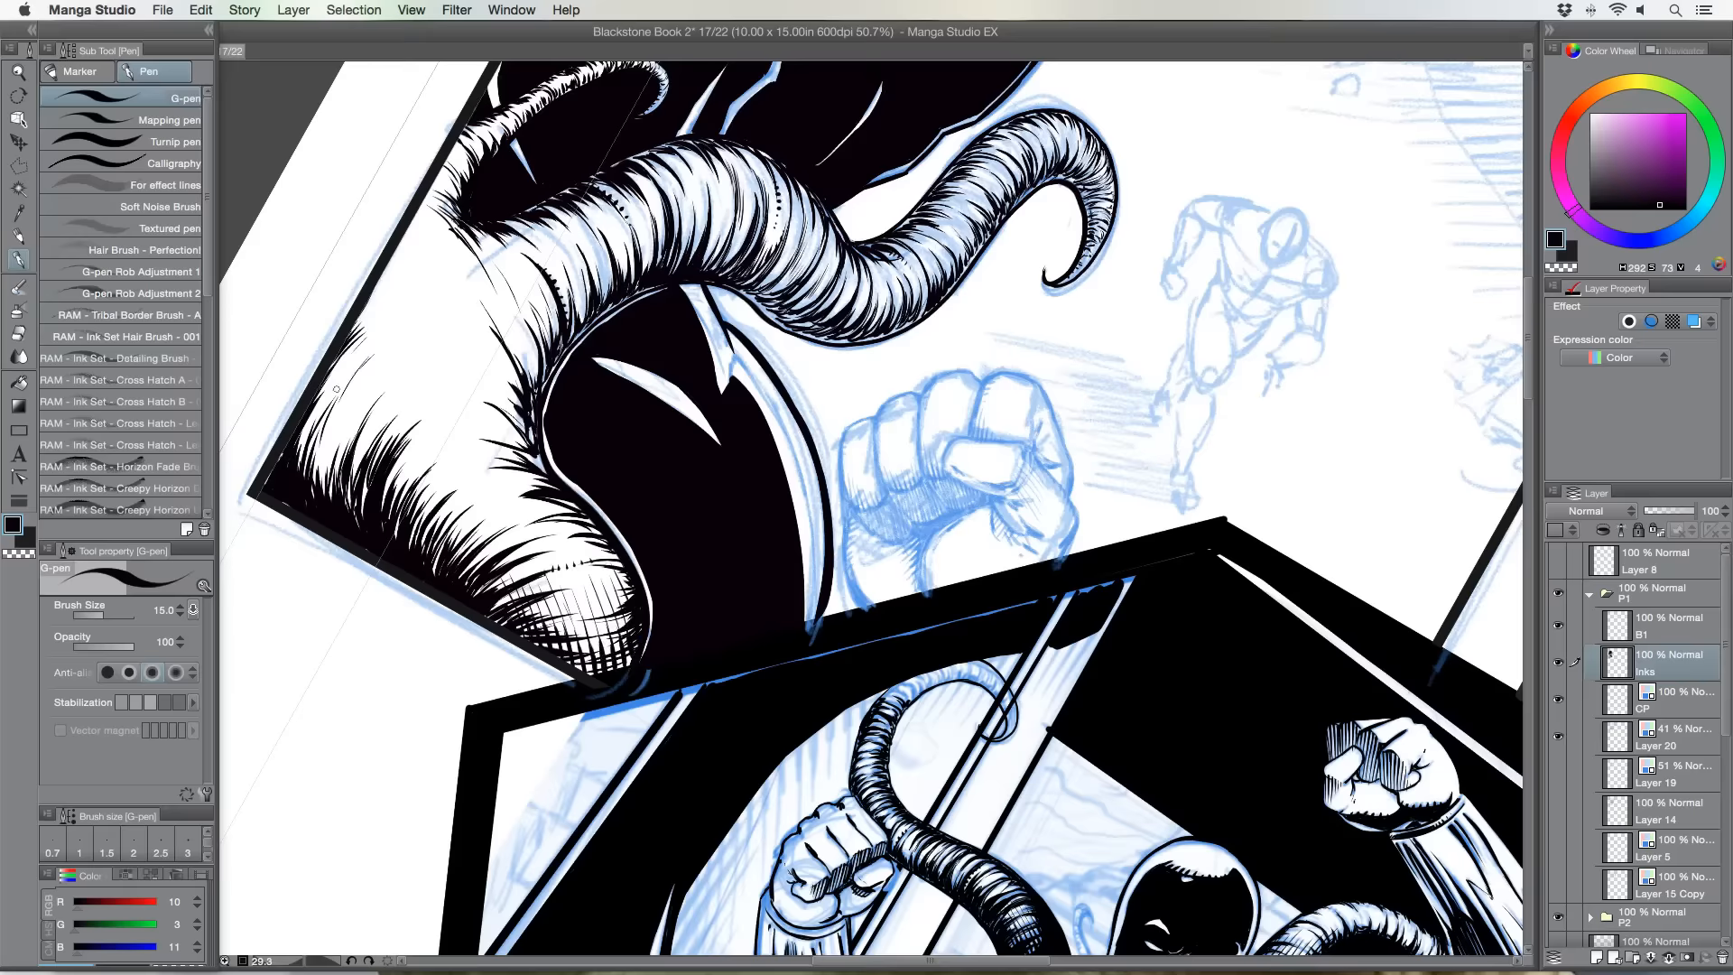
Add contour rows across the wide part of the tentacle base and short strokes below the small tentacle.
{"action": "left_click_drag", "start_coordinate": [394, 459], "coordinate": [431, 410]}
{"action": "mouse_move", "coordinate": [306, 474]}
{"action": "left_mouse_down"}
{"action": "mouse_move", "coordinate": [330, 401]}
{"action": "mouse_move", "coordinate": [400, 327]}
{"action": "left_mouse_up"}
{"action": "key", "text": "shift+space"}
{"action": "left_click_drag", "start_coordinate": [1174, 541], "coordinate": [1140, 366]}
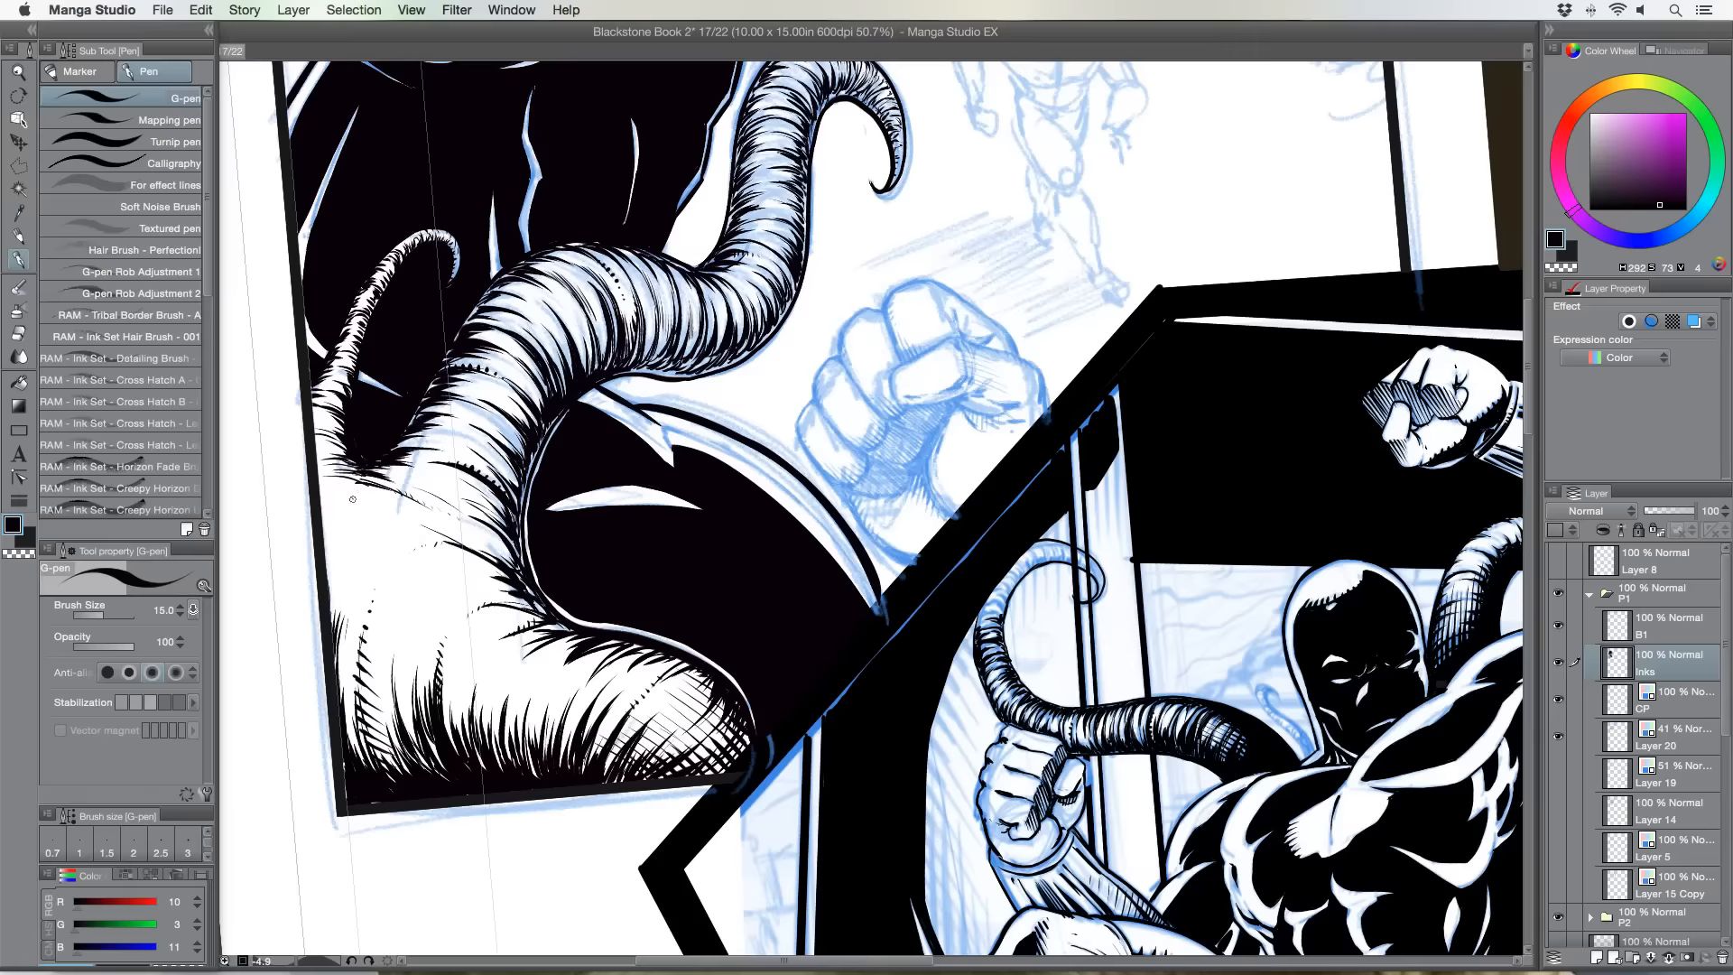
{"action": "left_click_drag", "start_coordinate": [351, 497], "coordinate": [375, 507]}
{"action": "mouse_move", "coordinate": [733, 368]}
{"action": "left_mouse_down"}
{"action": "mouse_move", "coordinate": [720, 352]}
{"action": "mouse_move", "coordinate": [765, 317]}
{"action": "mouse_move", "coordinate": [730, 350]}
{"action": "left_mouse_up"}
Ink the outer contour of the raised fist's little finger and the wrist line down to the panel border.
{"action": "left_click", "coordinate": [18, 71]}
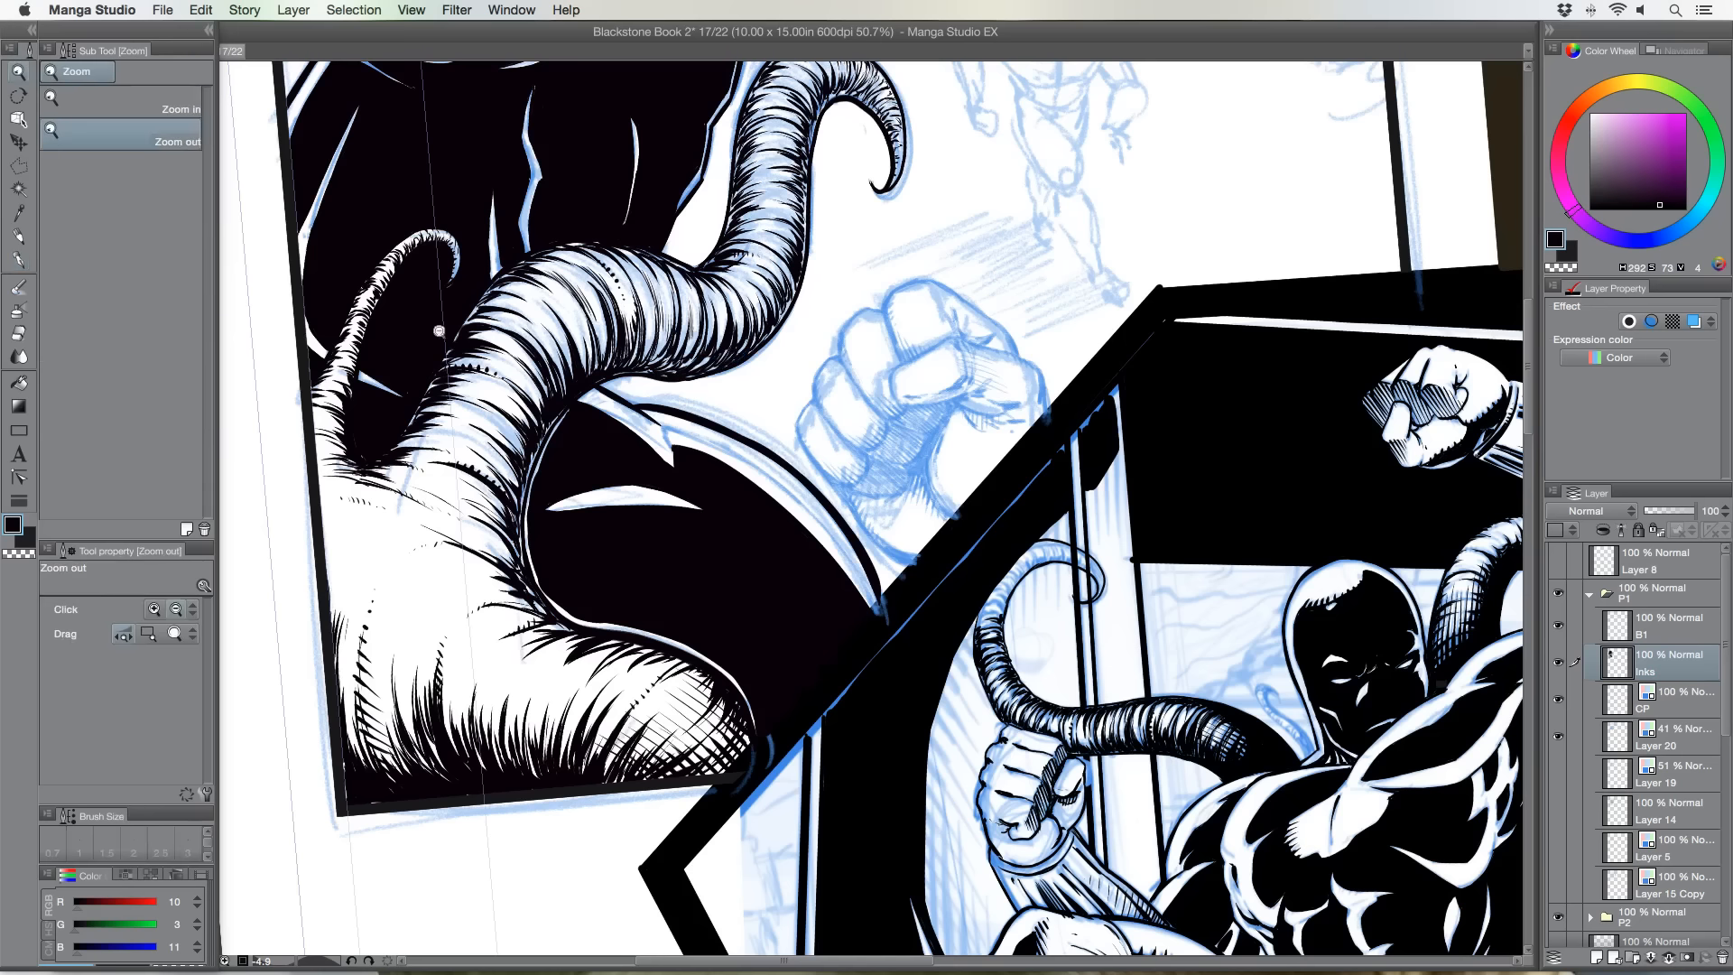
{"action": "left_click_drag", "start_coordinate": [444, 332], "coordinate": [468, 522]}
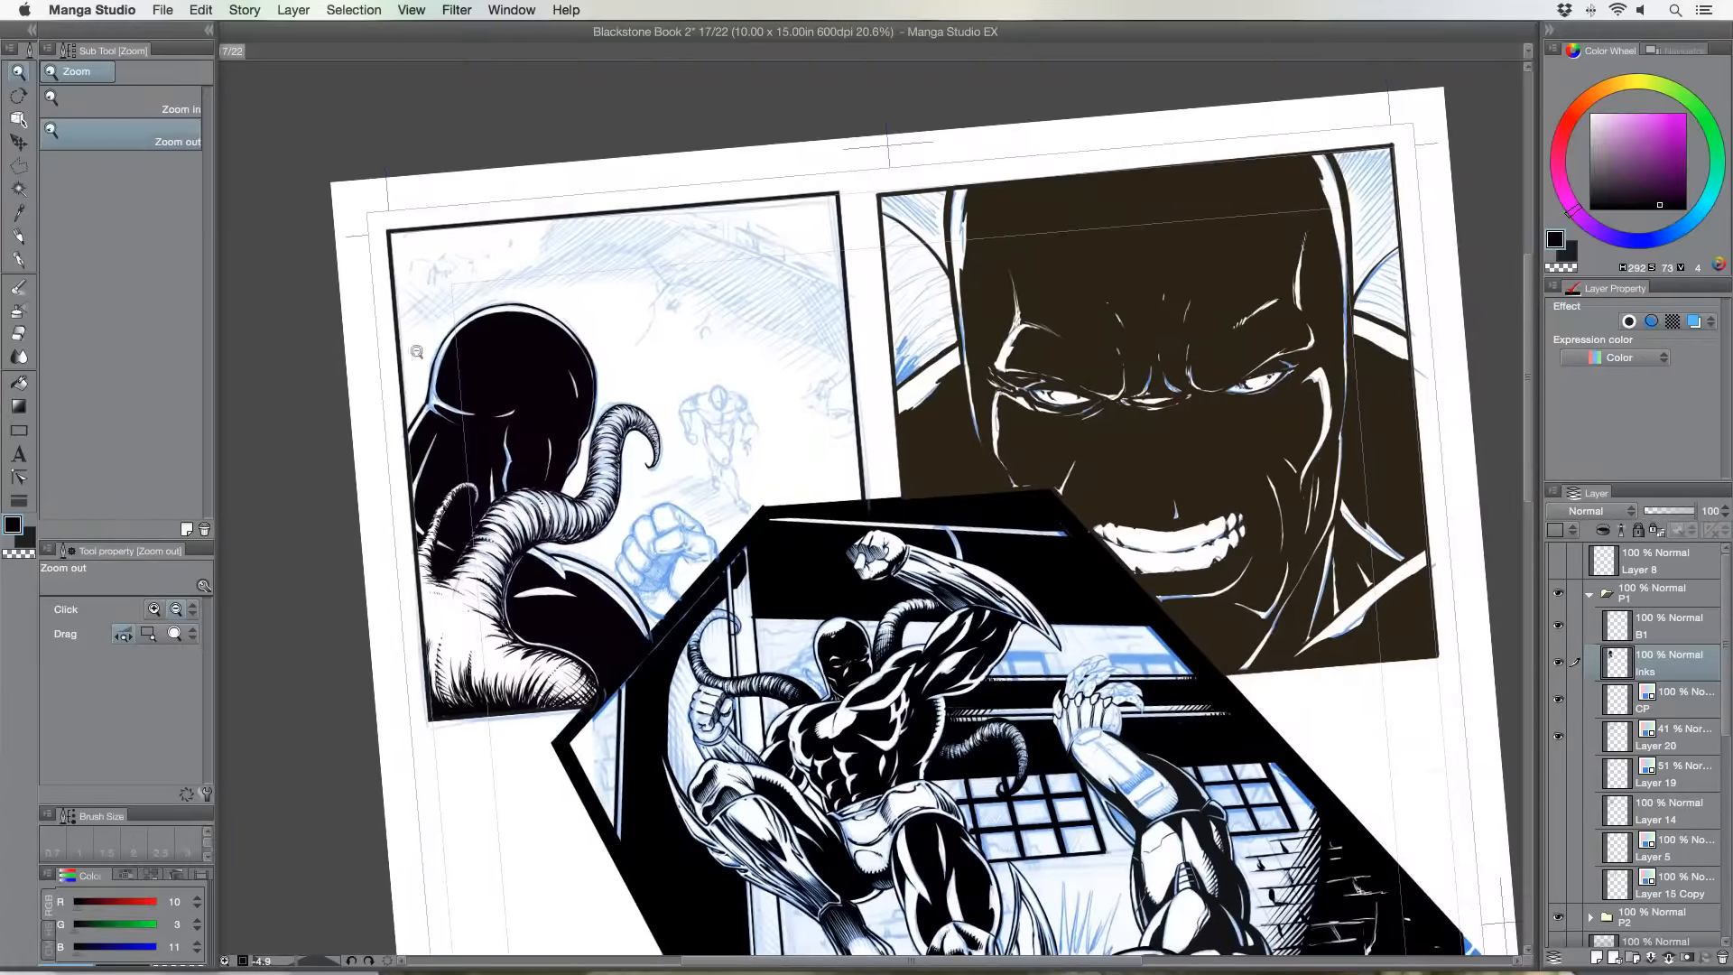
{"action": "left_click_drag", "start_coordinate": [408, 359], "coordinate": [426, 363]}
{"action": "left_click_drag", "start_coordinate": [429, 413], "coordinate": [432, 443]}
{"action": "key", "text": "r"}
{"action": "left_click_drag", "start_coordinate": [388, 536], "coordinate": [389, 483]}
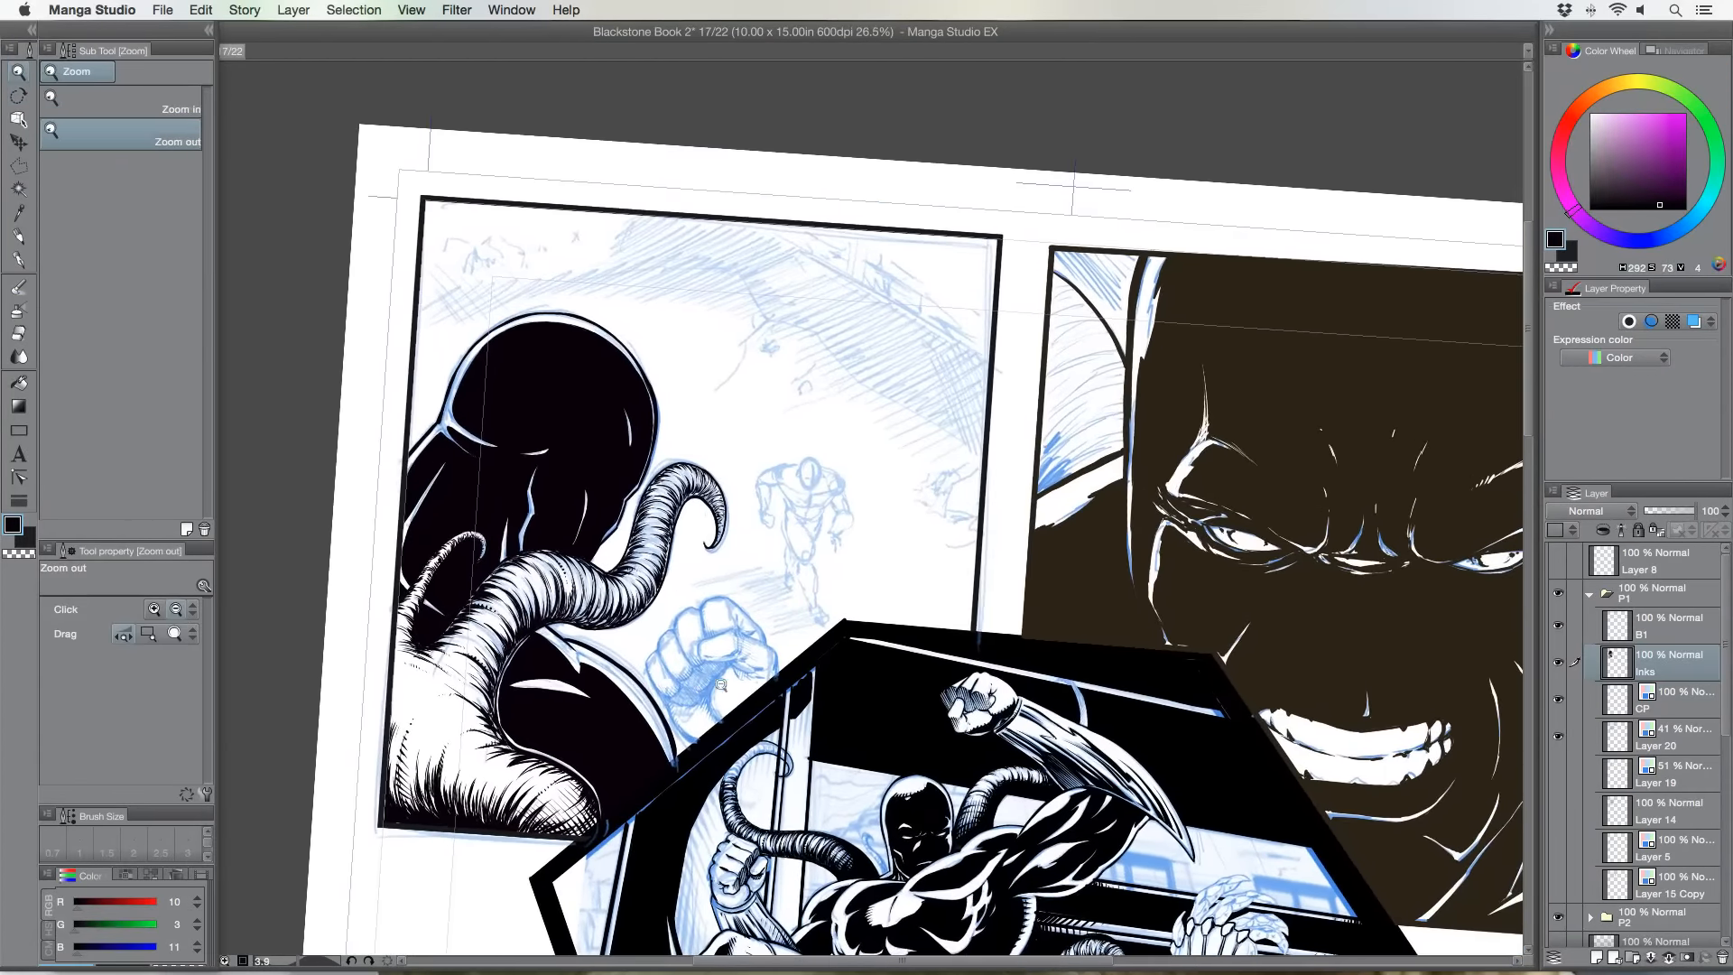
{"action": "left_click_drag", "start_coordinate": [733, 682], "coordinate": [606, 717]}
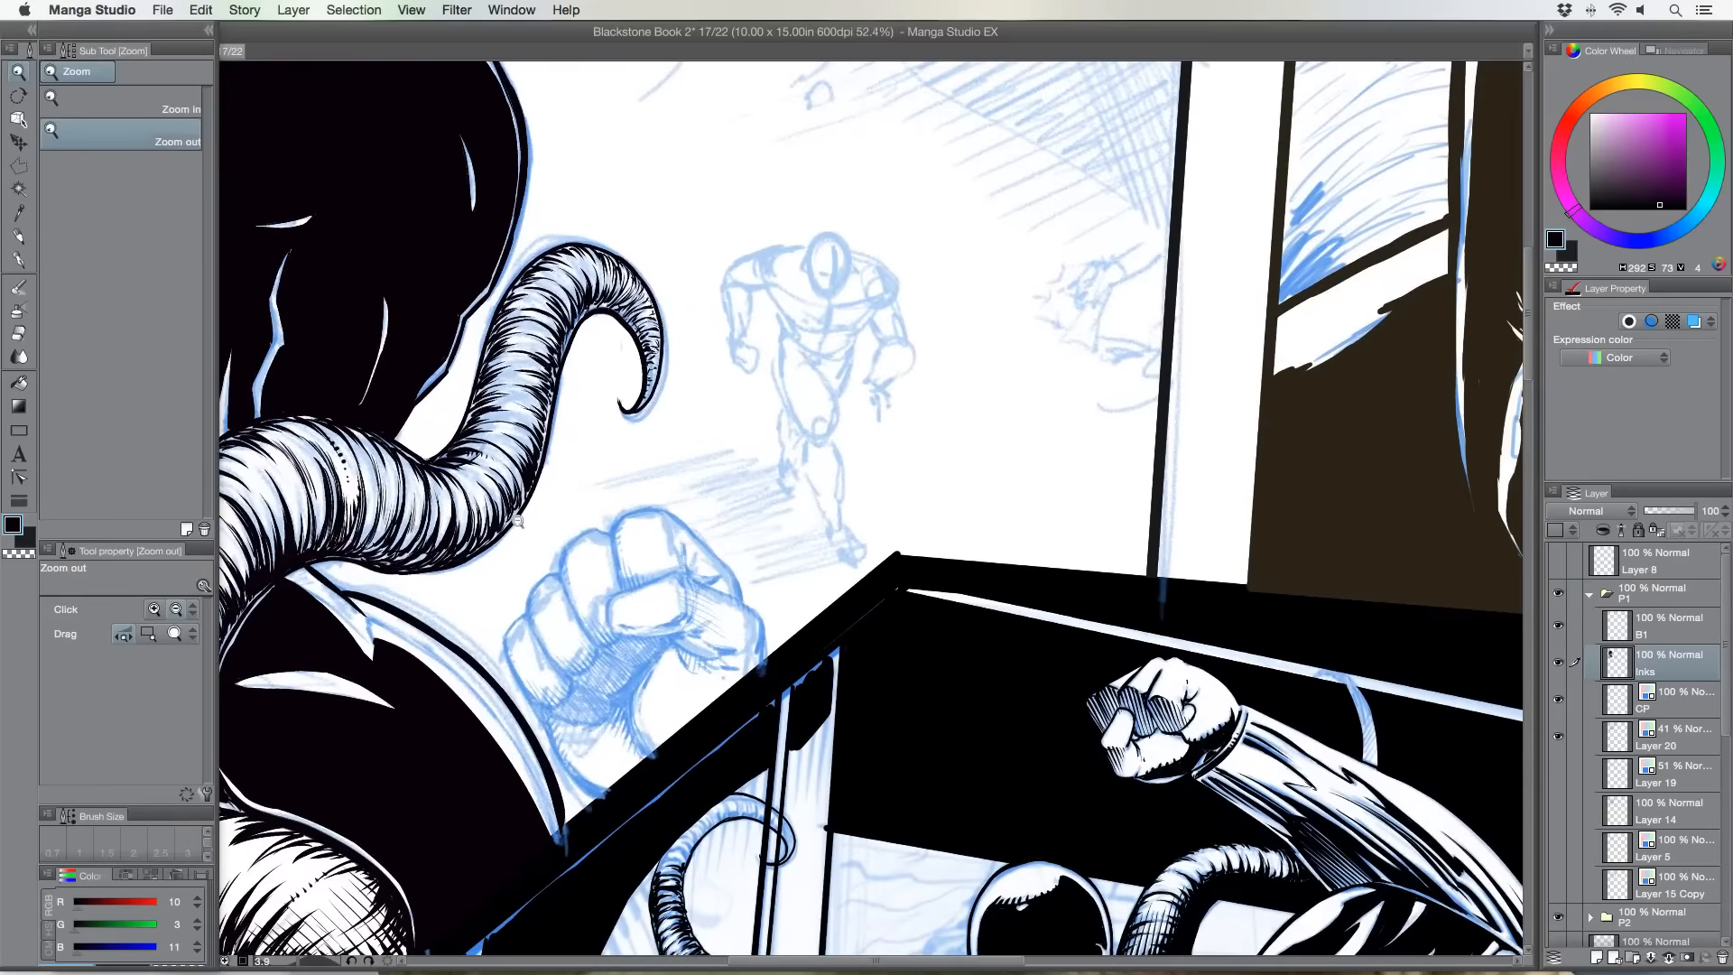
{"action": "left_click", "coordinate": [18, 260]}
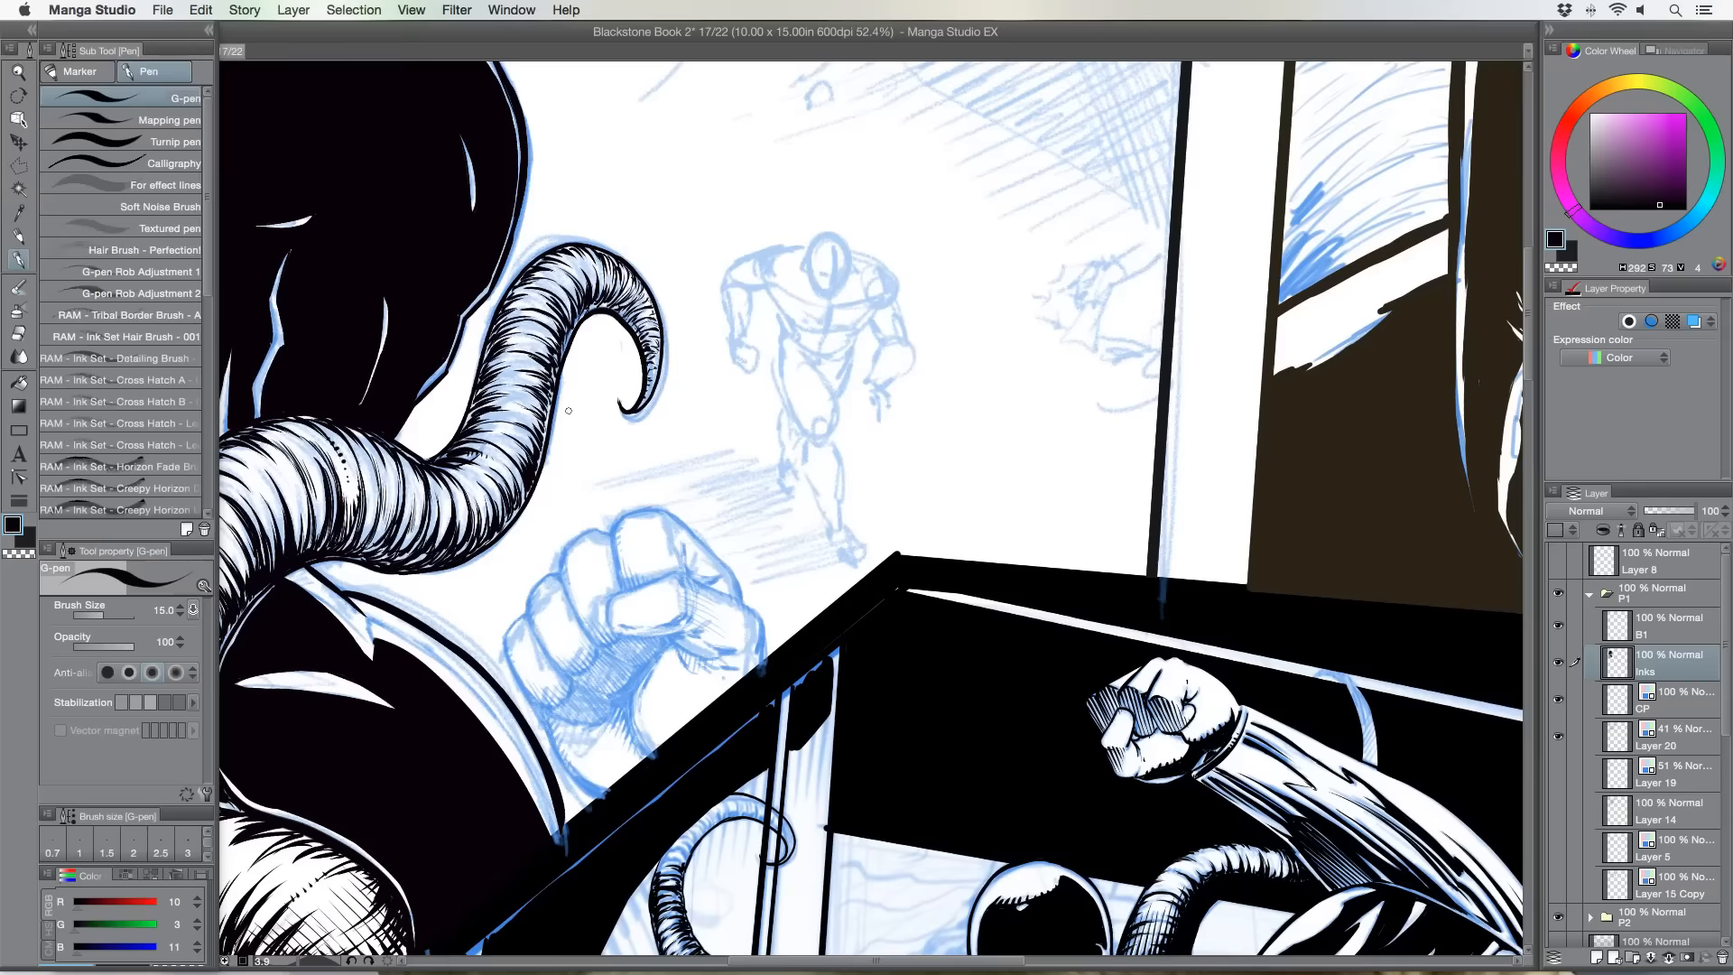
{"action": "mouse_move", "coordinate": [522, 616]}
{"action": "left_mouse_down"}
{"action": "mouse_move", "coordinate": [505, 637]}
{"action": "mouse_move", "coordinate": [529, 700]}
{"action": "mouse_move", "coordinate": [611, 712]}
{"action": "left_mouse_up"}
{"action": "key", "text": "super+z"}
{"action": "mouse_move", "coordinate": [588, 721]}
{"action": "left_mouse_down"}
{"action": "mouse_move", "coordinate": [610, 701]}
{"action": "mouse_move", "coordinate": [545, 721]}
{"action": "mouse_move", "coordinate": [603, 796]}
{"action": "left_mouse_up"}
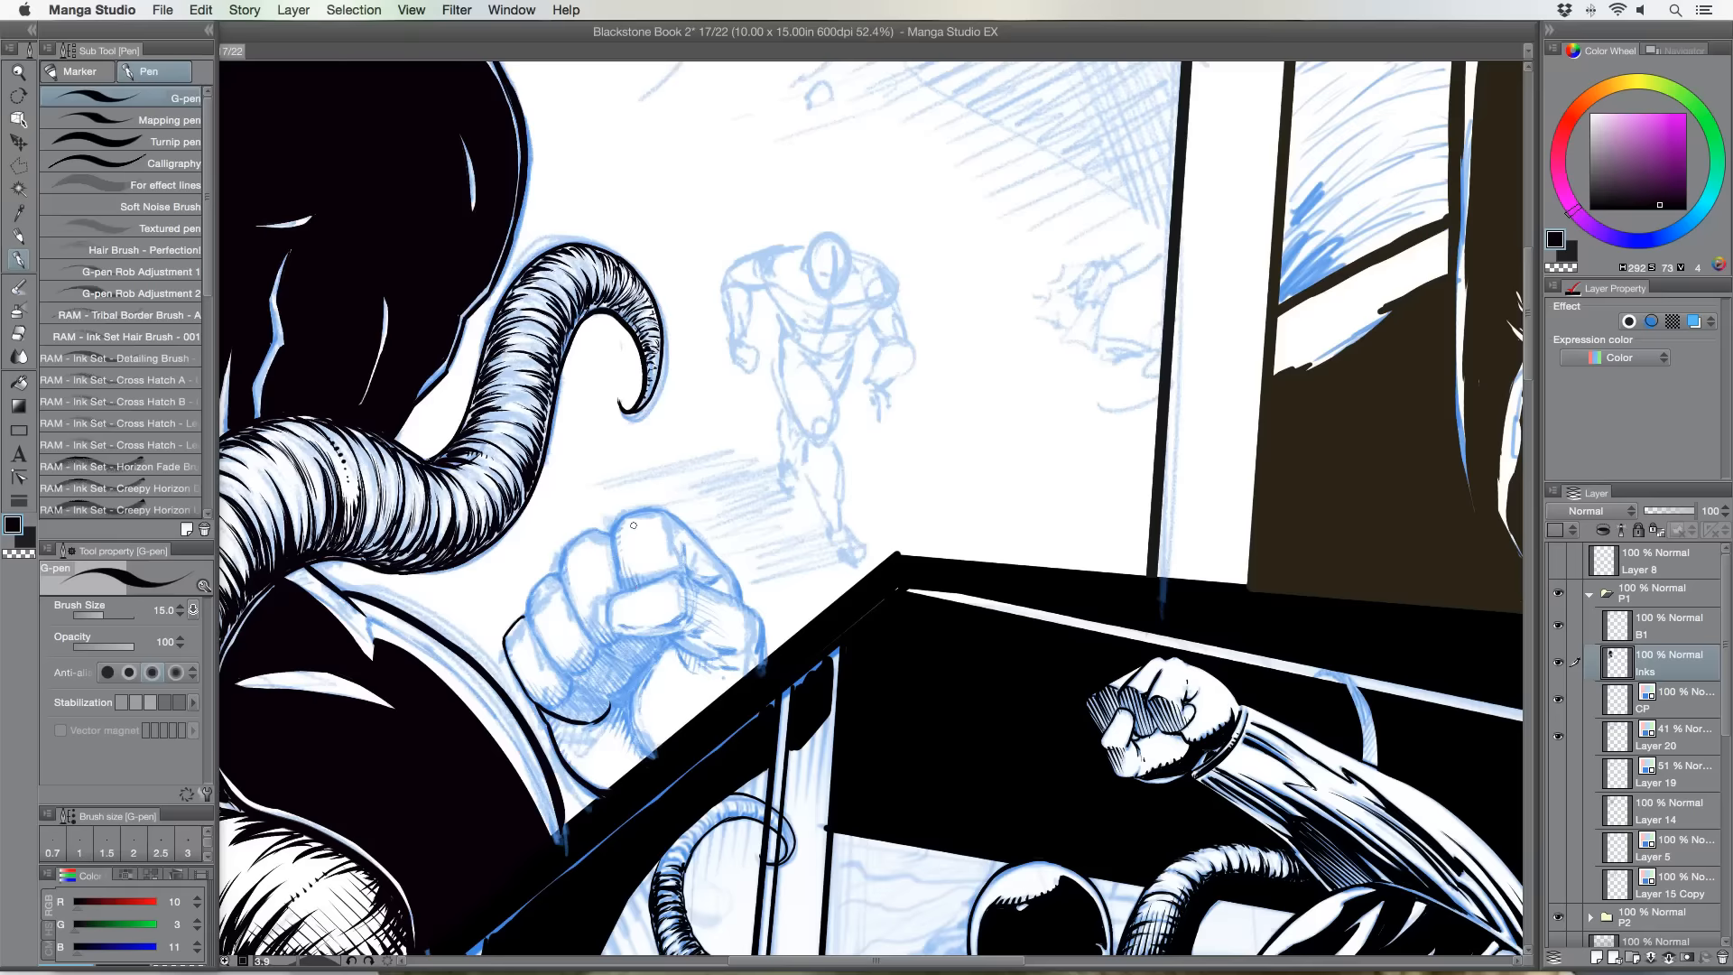
Ink the inner wrist contour and outline the knuckles and the outer side of the fist.
{"action": "left_click_drag", "start_coordinate": [639, 680], "coordinate": [645, 752]}
{"action": "mouse_move", "coordinate": [635, 691]}
{"action": "left_mouse_down"}
{"action": "mouse_move", "coordinate": [664, 647]}
{"action": "mouse_move", "coordinate": [613, 698]}
{"action": "left_mouse_up"}
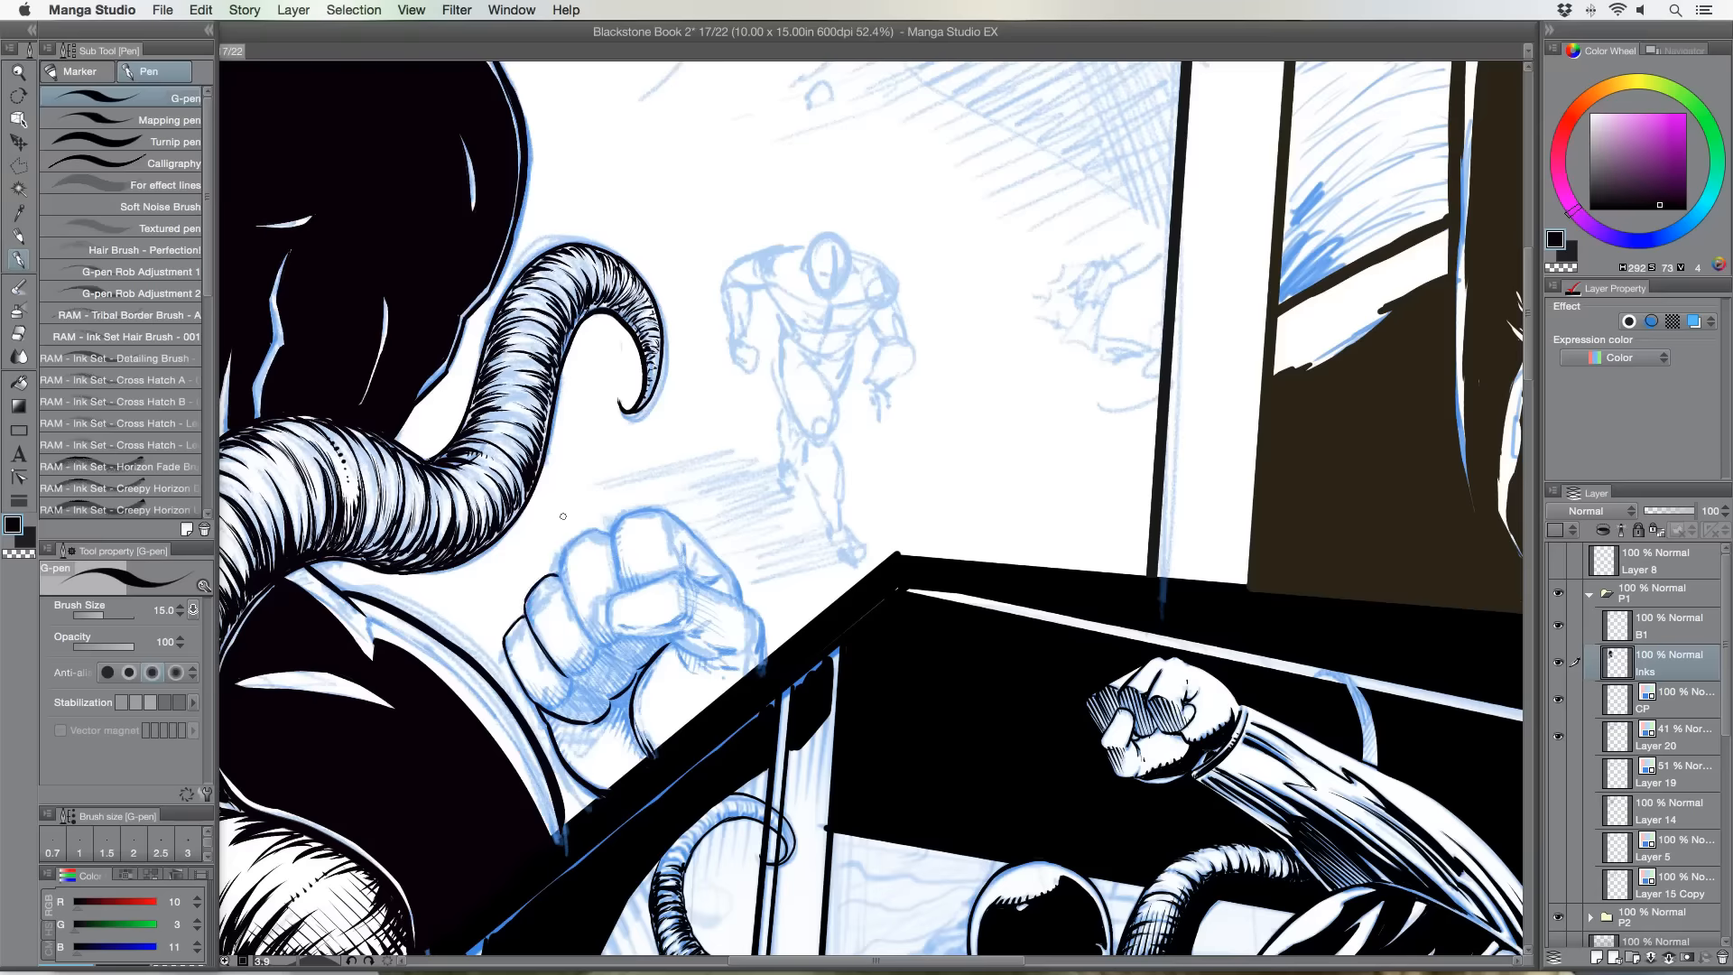
{"action": "mouse_move", "coordinate": [555, 567]}
{"action": "left_mouse_down"}
{"action": "mouse_move", "coordinate": [582, 532]}
{"action": "mouse_move", "coordinate": [609, 538]}
{"action": "left_mouse_up"}
{"action": "mouse_move", "coordinate": [650, 513]}
{"action": "left_mouse_down"}
{"action": "mouse_move", "coordinate": [738, 583]}
{"action": "mouse_move", "coordinate": [689, 464]}
{"action": "mouse_move", "coordinate": [661, 506]}
{"action": "mouse_move", "coordinate": [685, 583]}
{"action": "mouse_move", "coordinate": [673, 571]}
{"action": "mouse_move", "coordinate": [748, 603]}
{"action": "mouse_move", "coordinate": [708, 587]}
{"action": "mouse_move", "coordinate": [756, 614]}
{"action": "mouse_move", "coordinate": [761, 661]}
{"action": "left_mouse_up"}
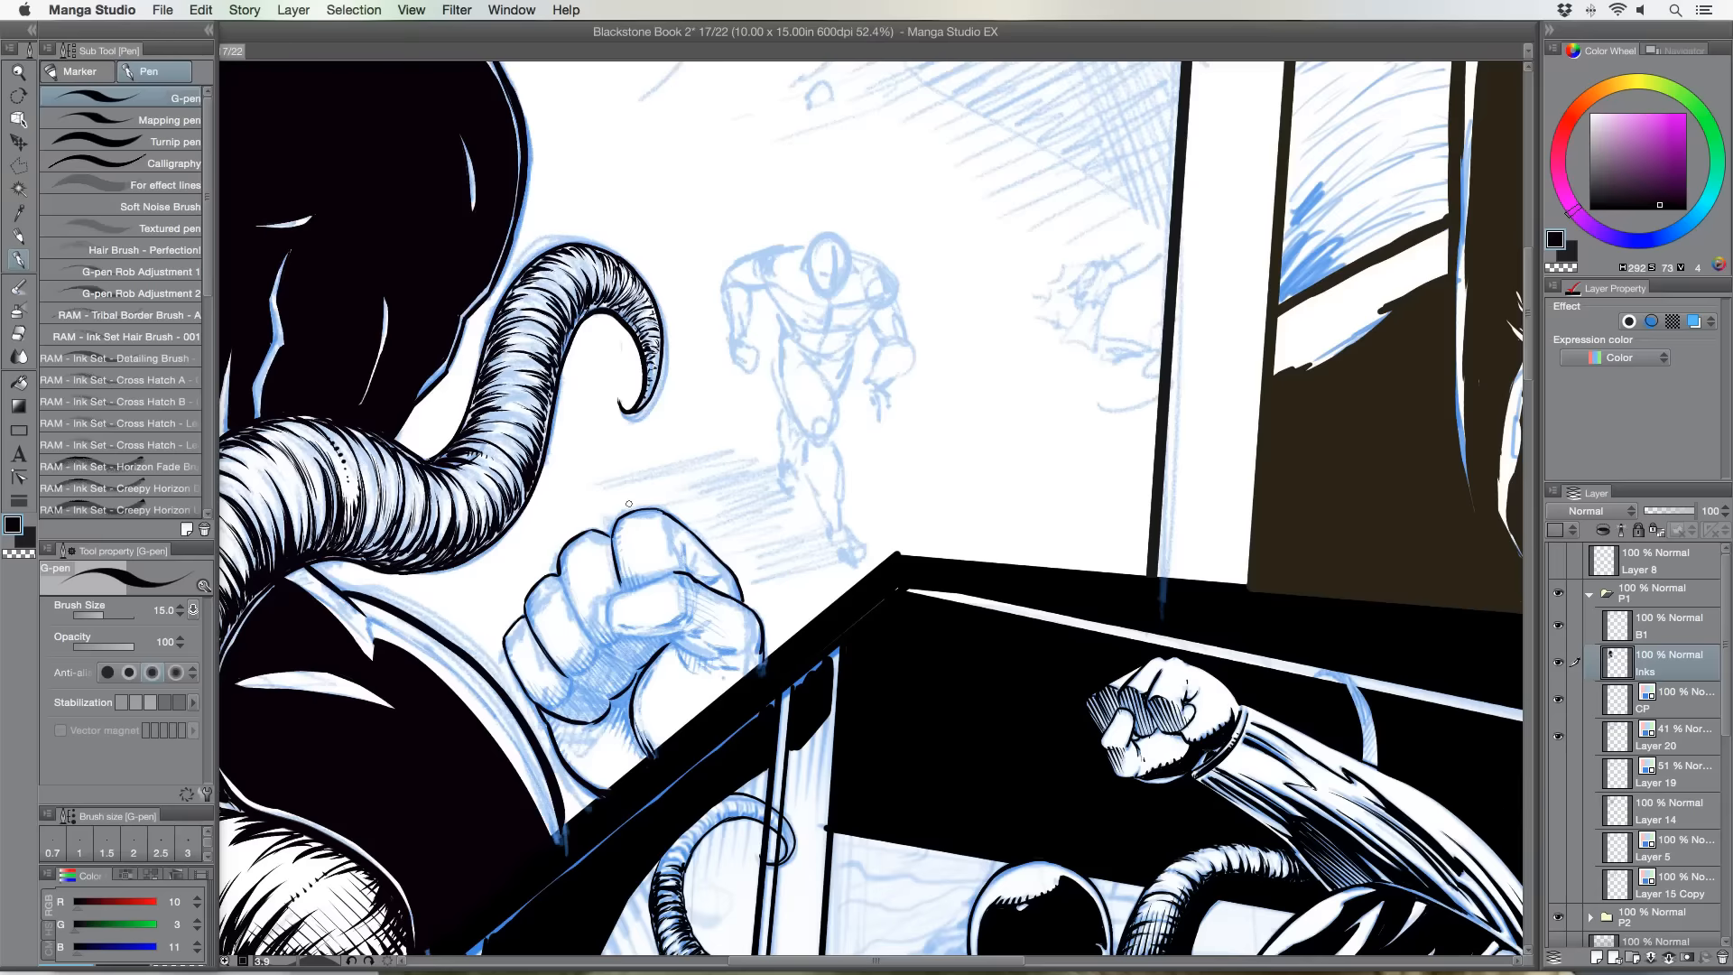
Ink the thumb and the folded finger segments, and add shading strokes where the palm meets the wrist.
{"action": "left_click_drag", "start_coordinate": [666, 573], "coordinate": [619, 593]}
{"action": "mouse_move", "coordinate": [621, 636]}
{"action": "left_mouse_down"}
{"action": "mouse_move", "coordinate": [676, 636]}
{"action": "mouse_move", "coordinate": [708, 662]}
{"action": "mouse_move", "coordinate": [678, 656]}
{"action": "left_mouse_up"}
{"action": "left_click_drag", "start_coordinate": [722, 648], "coordinate": [744, 663]}
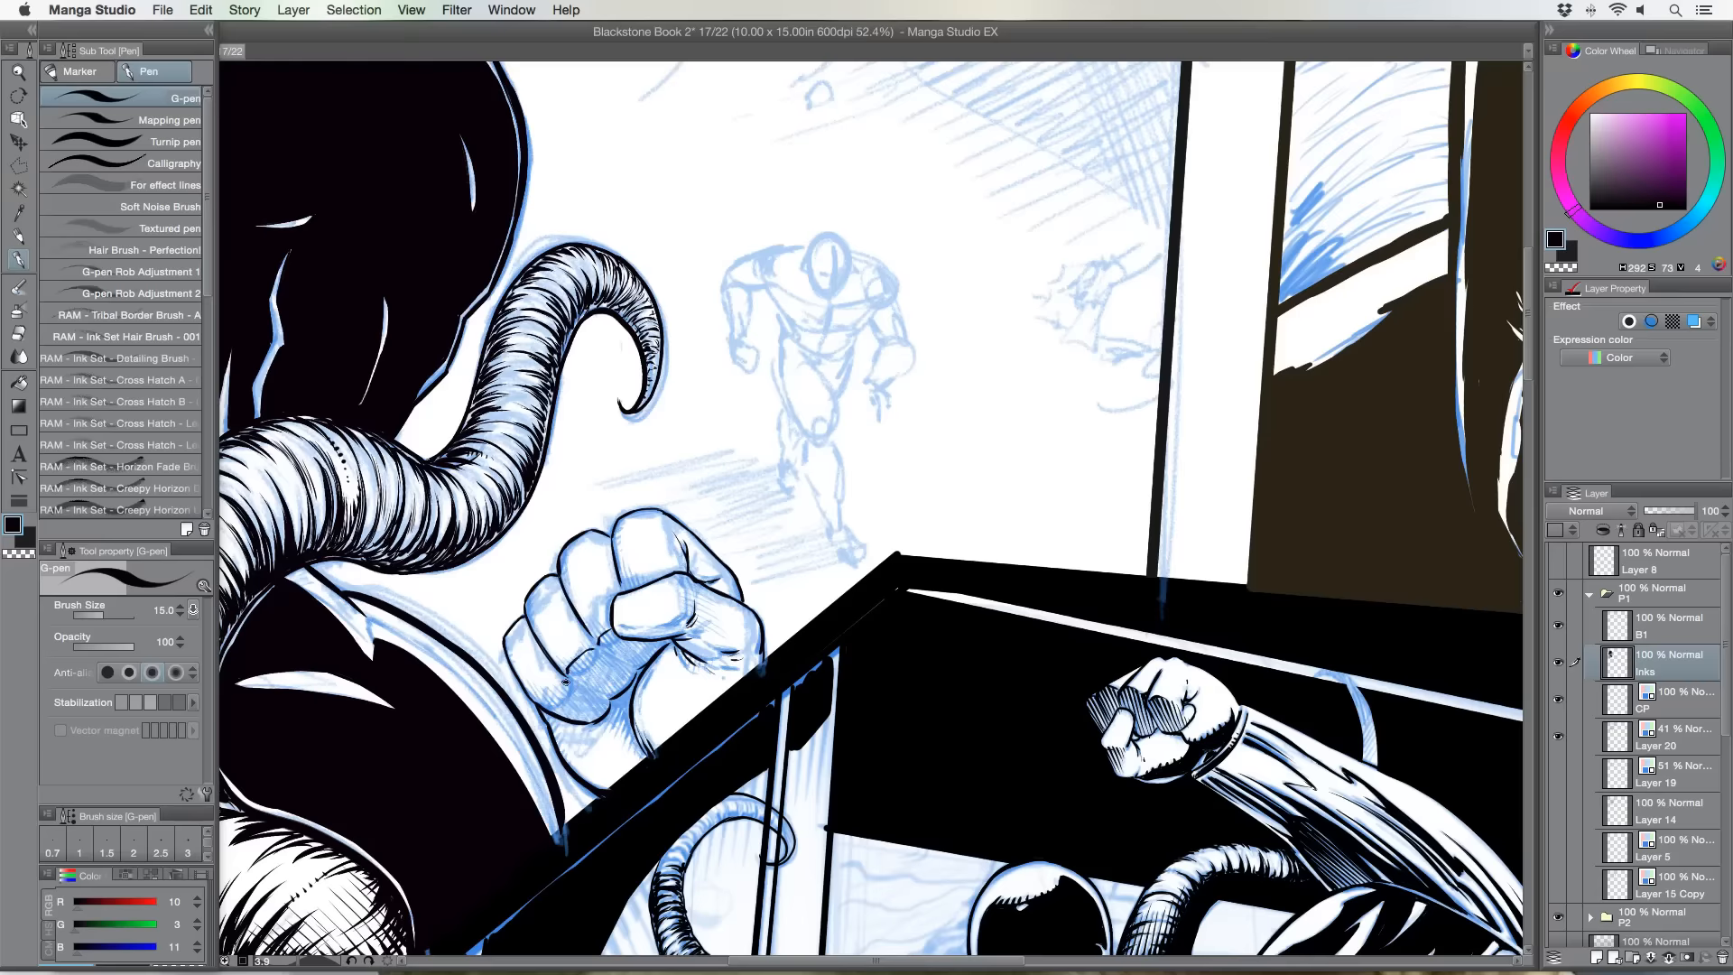
{"action": "mouse_move", "coordinate": [567, 679]}
{"action": "left_mouse_down"}
{"action": "mouse_move", "coordinate": [598, 647]}
{"action": "mouse_move", "coordinate": [636, 667]}
{"action": "left_mouse_up"}
{"action": "left_click_drag", "start_coordinate": [519, 486], "coordinate": [526, 469]}
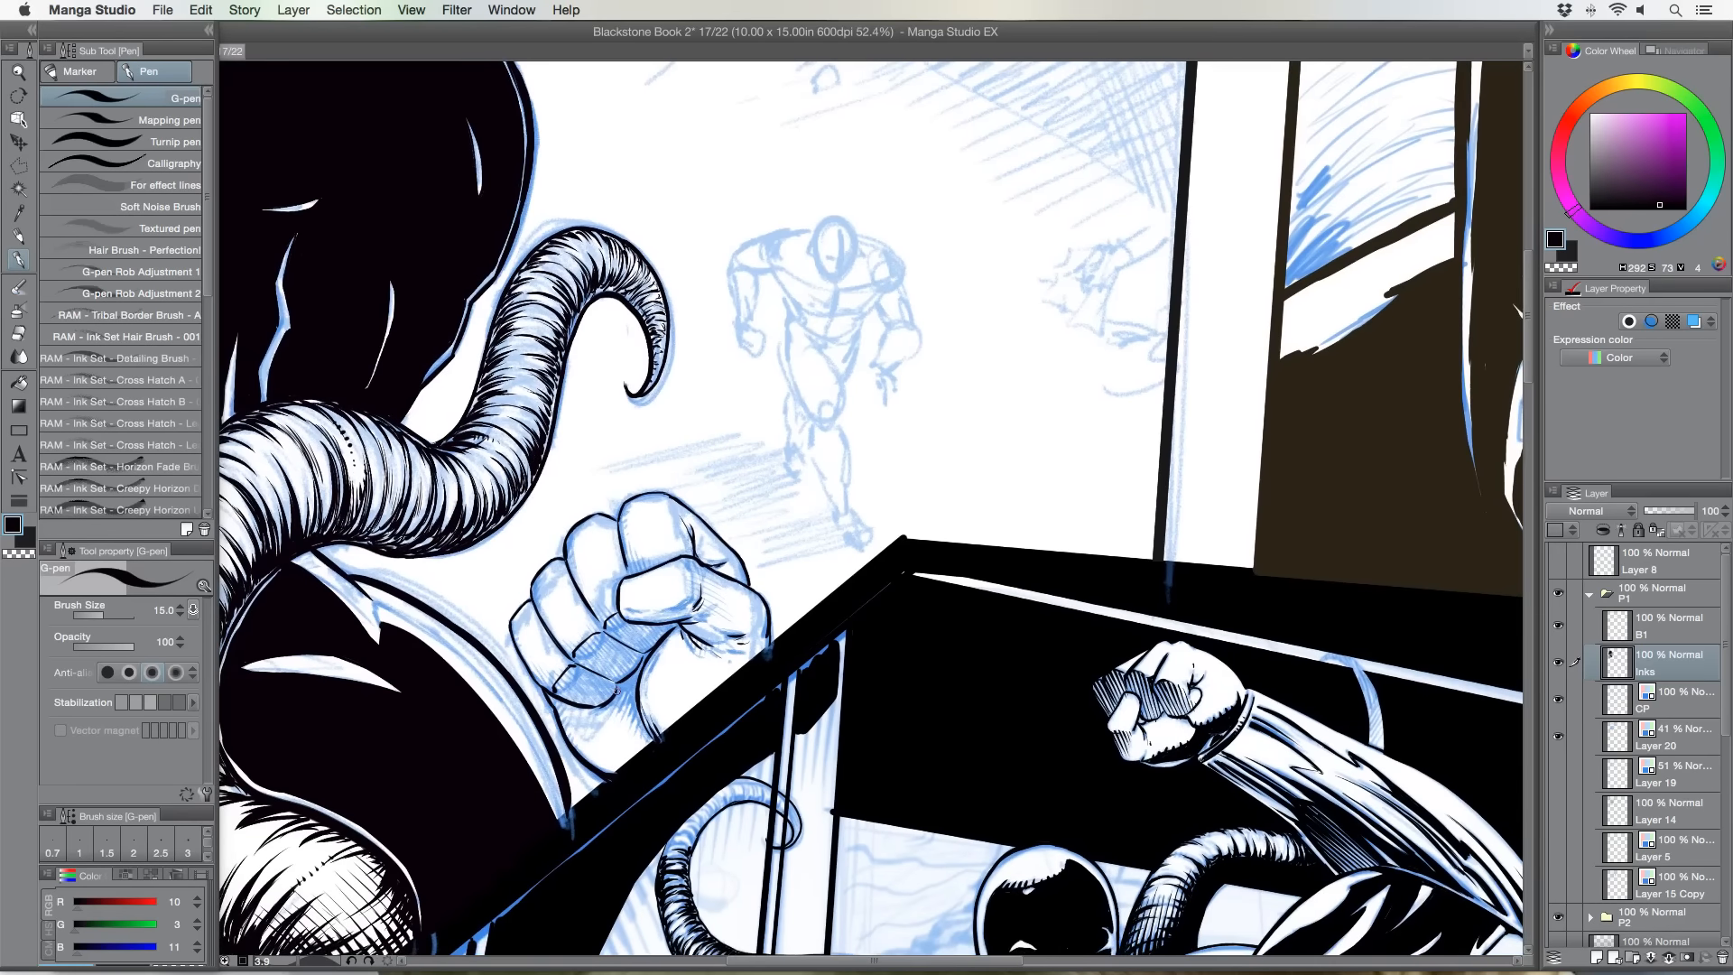
{"action": "left_click_drag", "start_coordinate": [618, 687], "coordinate": [636, 677]}
{"action": "left_click_drag", "start_coordinate": [628, 686], "coordinate": [634, 702]}
{"action": "left_click", "coordinate": [209, 31]}
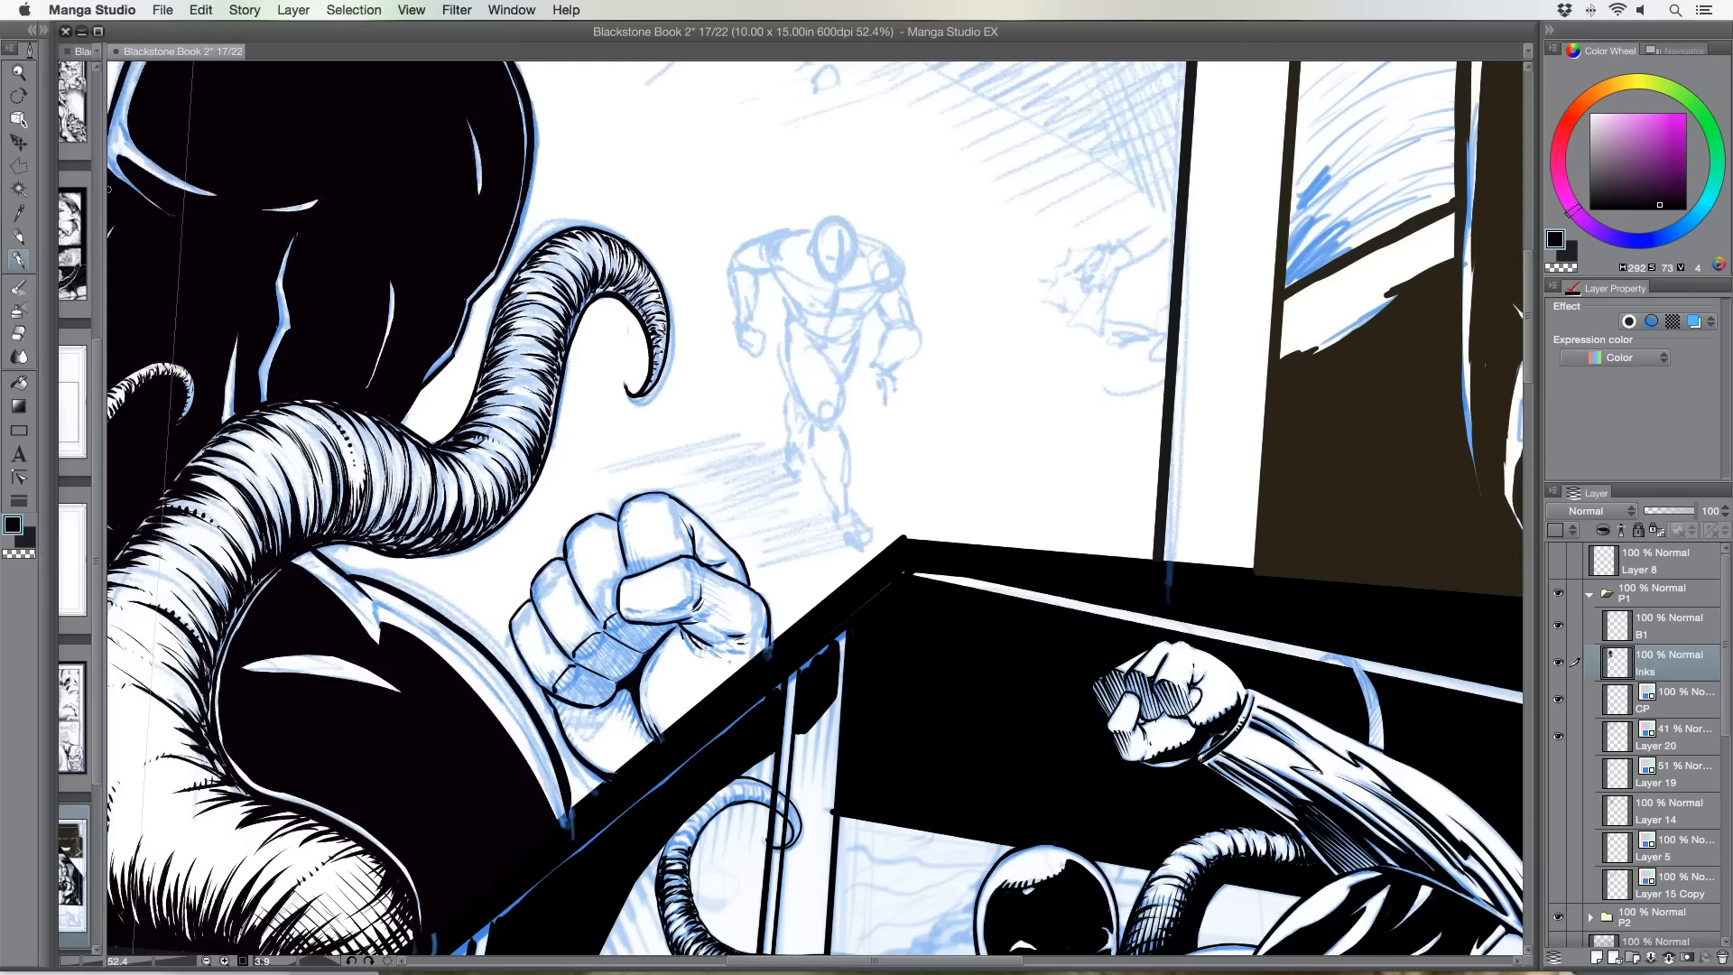
{"action": "mouse_move", "coordinate": [96, 189]}
{"action": "left_mouse_down"}
{"action": "mouse_move", "coordinate": [321, 216]}
{"action": "mouse_move", "coordinate": [94, 209]}
{"action": "left_mouse_up"}
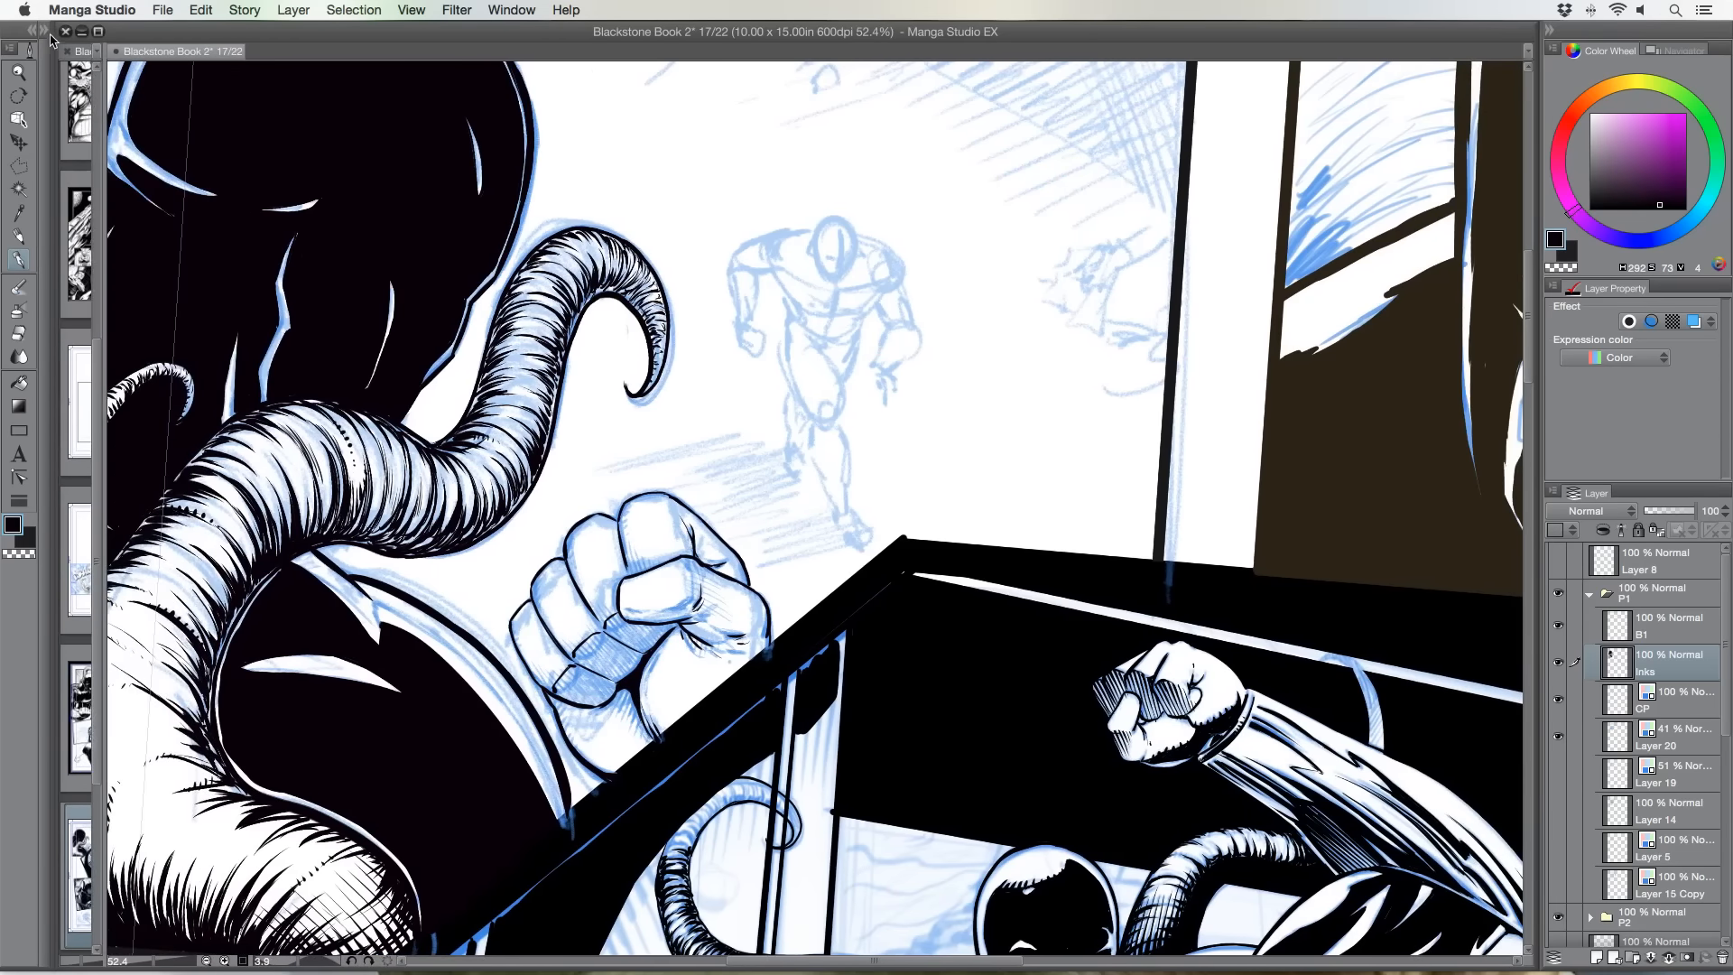
{"action": "left_click", "coordinate": [44, 32]}
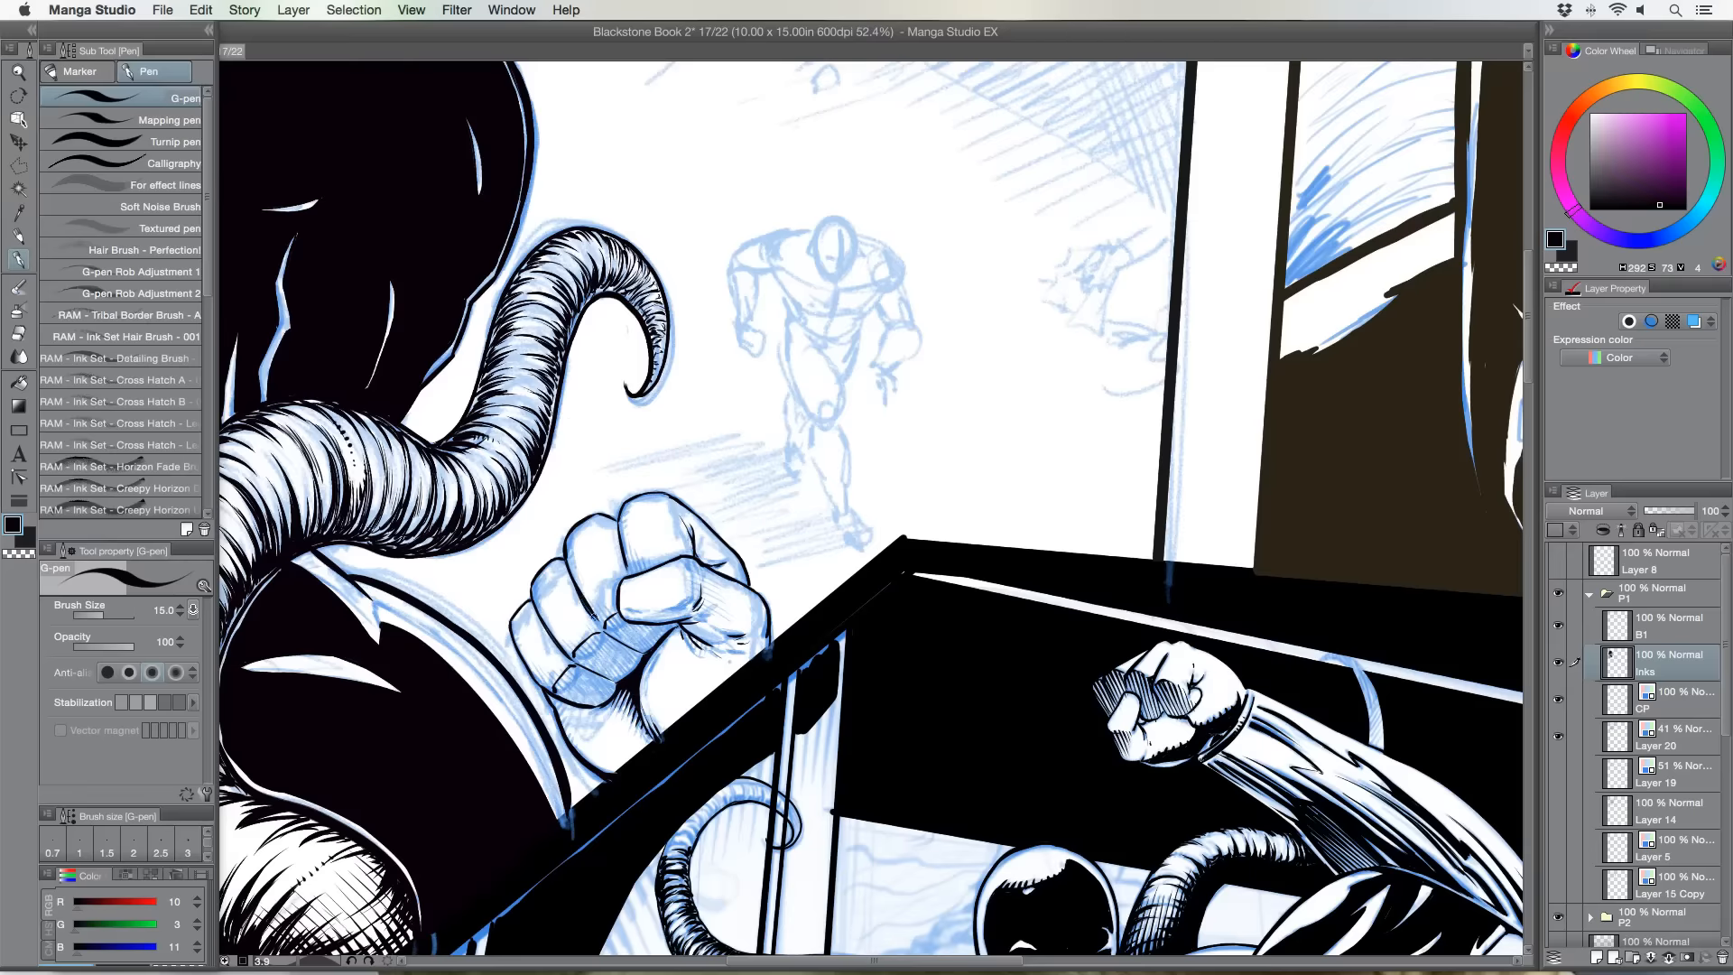
Add a new layer above the Inks layer and hatch the folded finger segments of the raised fist.
{"action": "left_click_drag", "start_coordinate": [621, 552], "coordinate": [625, 571]}
{"action": "key", "text": "shift+space"}
{"action": "left_click_drag", "start_coordinate": [457, 519], "coordinate": [457, 444]}
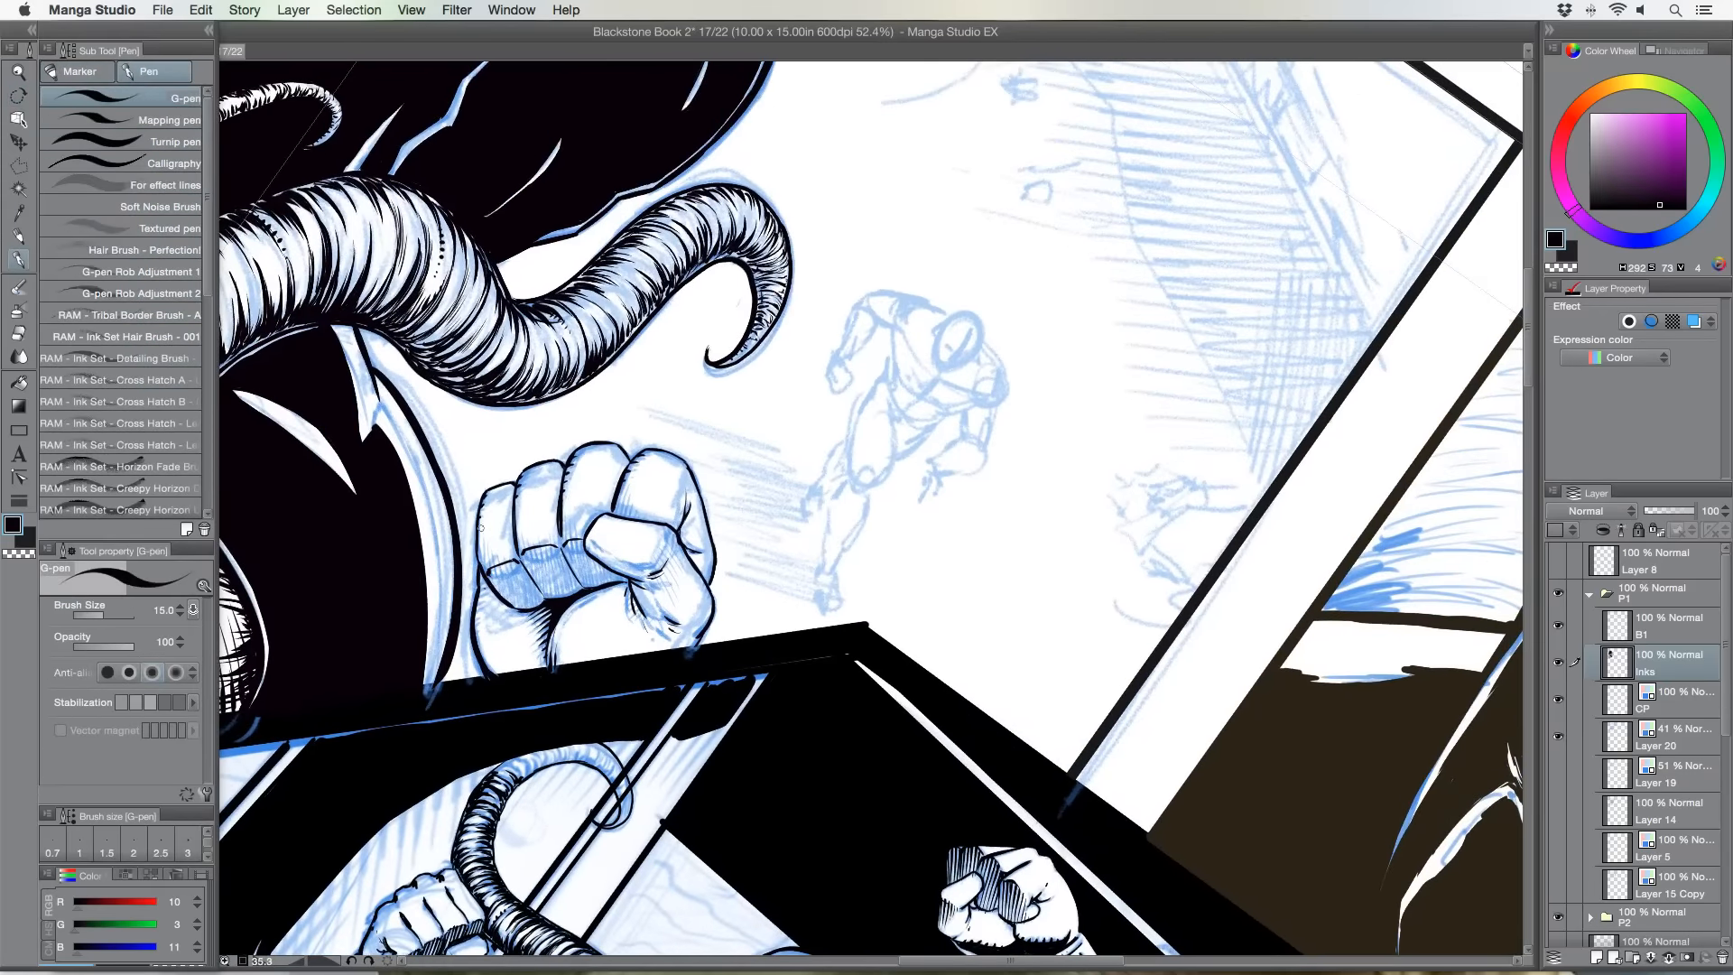
{"action": "left_click", "coordinate": [1597, 959]}
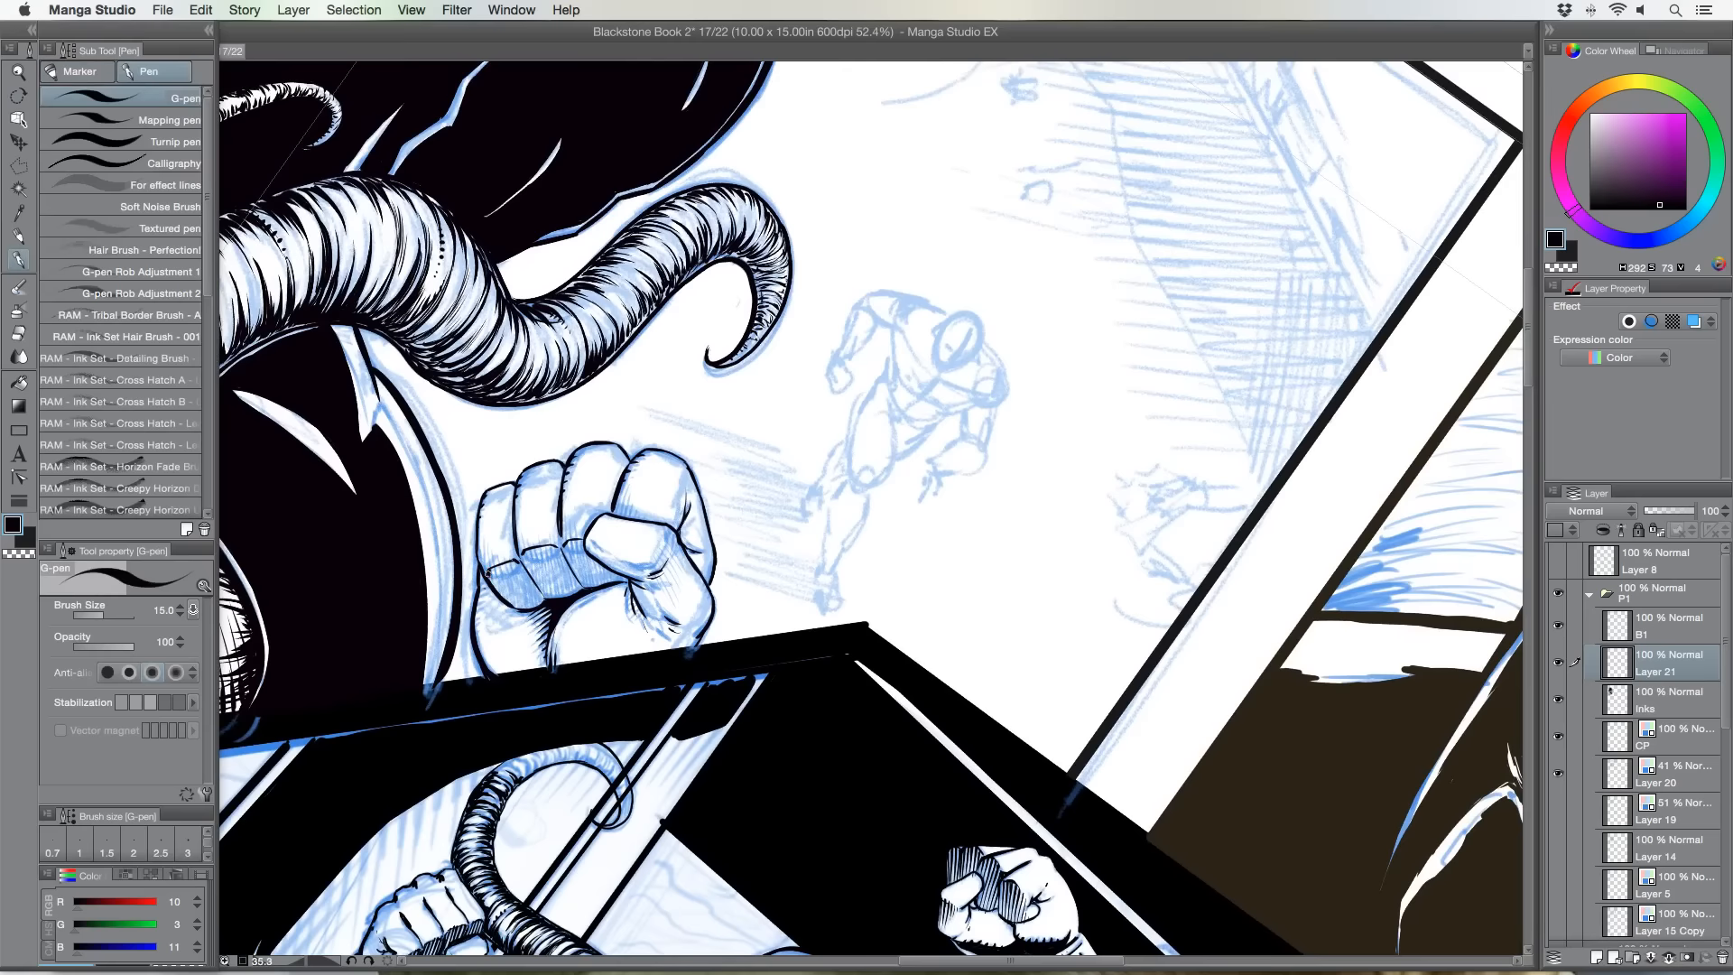
{"action": "mouse_move", "coordinate": [488, 565]}
{"action": "left_mouse_down"}
{"action": "mouse_move", "coordinate": [529, 586]}
{"action": "mouse_move", "coordinate": [506, 590]}
{"action": "mouse_move", "coordinate": [502, 518]}
{"action": "mouse_move", "coordinate": [552, 602]}
{"action": "left_mouse_up"}
{"action": "mouse_move", "coordinate": [528, 545]}
{"action": "left_mouse_down"}
{"action": "mouse_move", "coordinate": [561, 603]}
{"action": "mouse_move", "coordinate": [608, 585]}
{"action": "left_mouse_up"}
{"action": "key", "text": "super+z"}
{"action": "left_click_drag", "start_coordinate": [604, 569], "coordinate": [617, 583]}
{"action": "left_click_drag", "start_coordinate": [607, 569], "coordinate": [619, 581]}
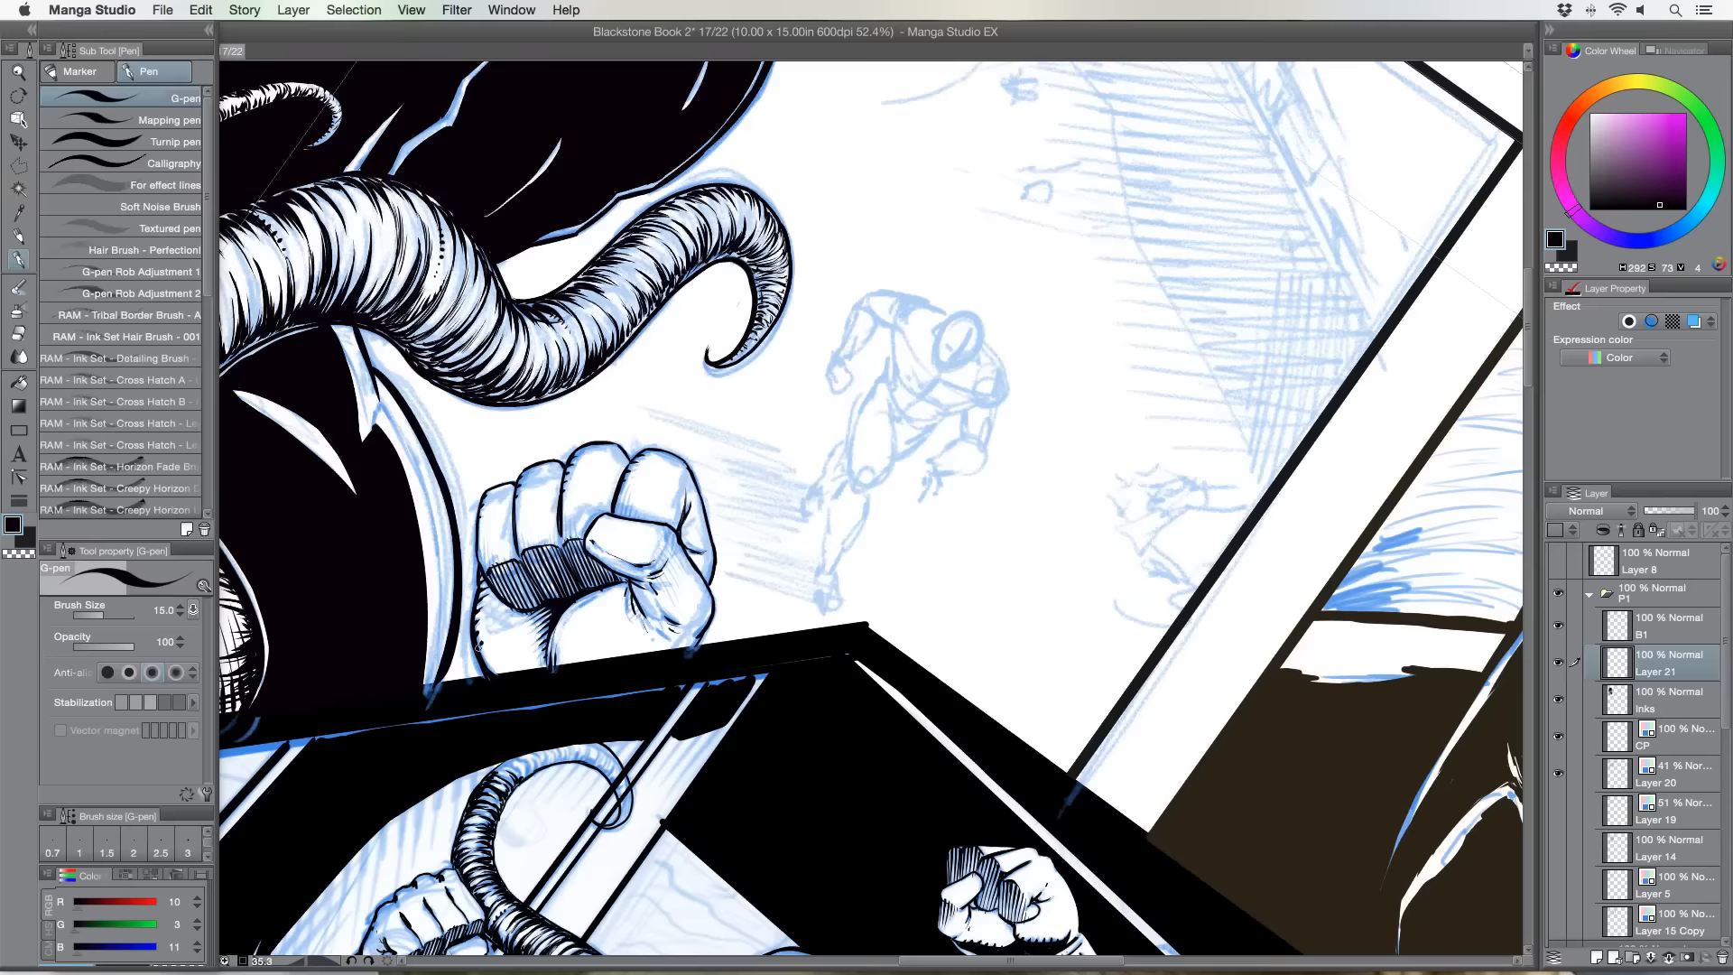
Undo the last hatching stroke, then shade the raised fist's thumb base and palm with short strokes.
{"action": "key", "text": "super+z"}
{"action": "left_click_drag", "start_coordinate": [624, 496], "coordinate": [670, 589]}
{"action": "mouse_move", "coordinate": [660, 573]}
{"action": "left_mouse_down"}
{"action": "mouse_move", "coordinate": [683, 607]}
{"action": "mouse_move", "coordinate": [683, 568]}
{"action": "left_mouse_up"}
{"action": "left_click_drag", "start_coordinate": [686, 561], "coordinate": [696, 581]}
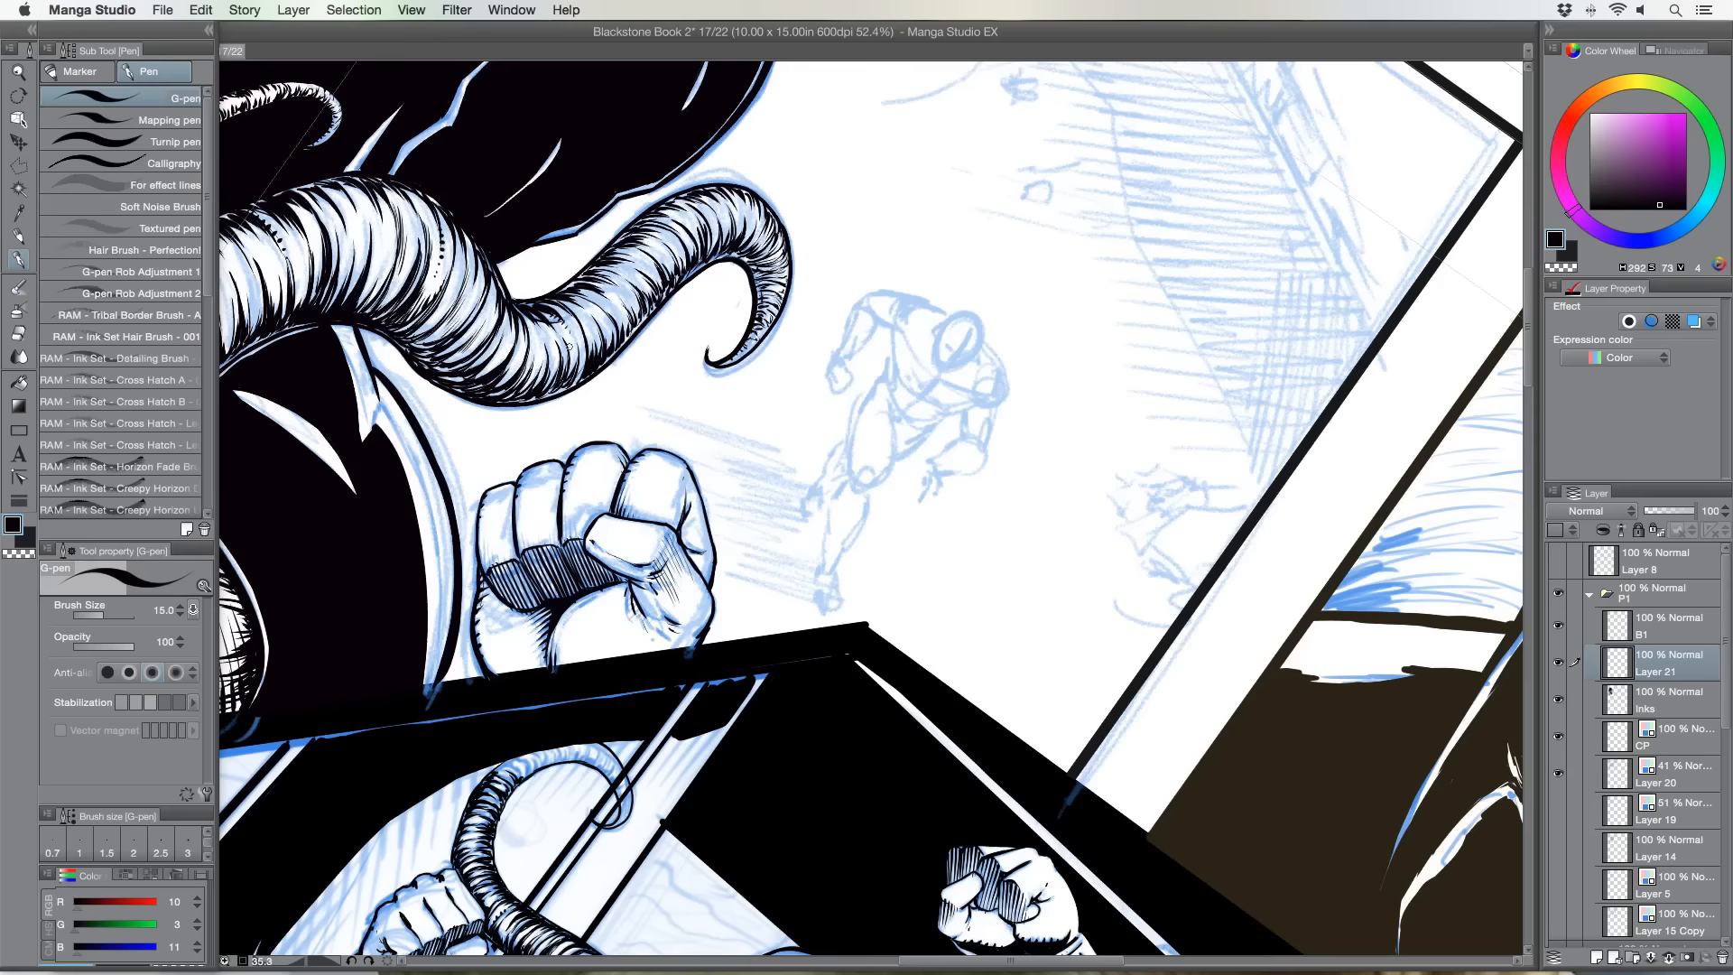
Add fine hatching strokes to the heel of the raised fist and around its shaded fingers.
{"action": "key", "text": "shift+space"}
{"action": "left_click_drag", "start_coordinate": [474, 495], "coordinate": [483, 731]}
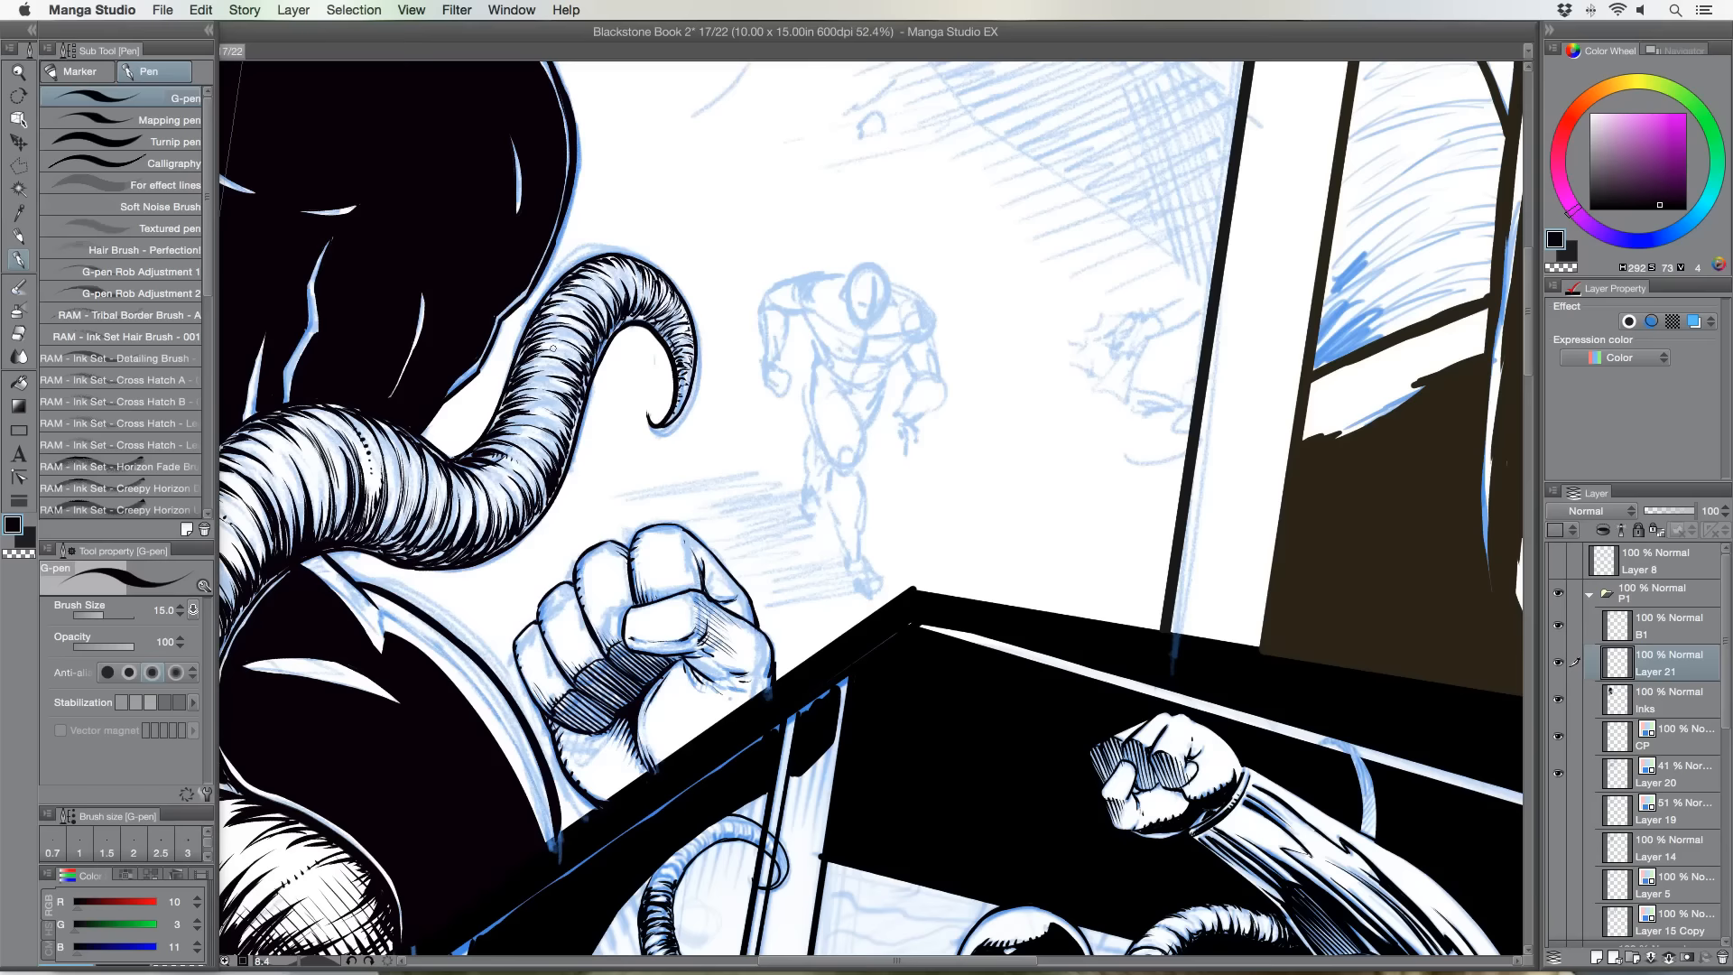
{"action": "key", "text": "shift+space"}
{"action": "left_click_drag", "start_coordinate": [418, 623], "coordinate": [528, 841]}
{"action": "left_click_drag", "start_coordinate": [491, 727], "coordinate": [482, 710]}
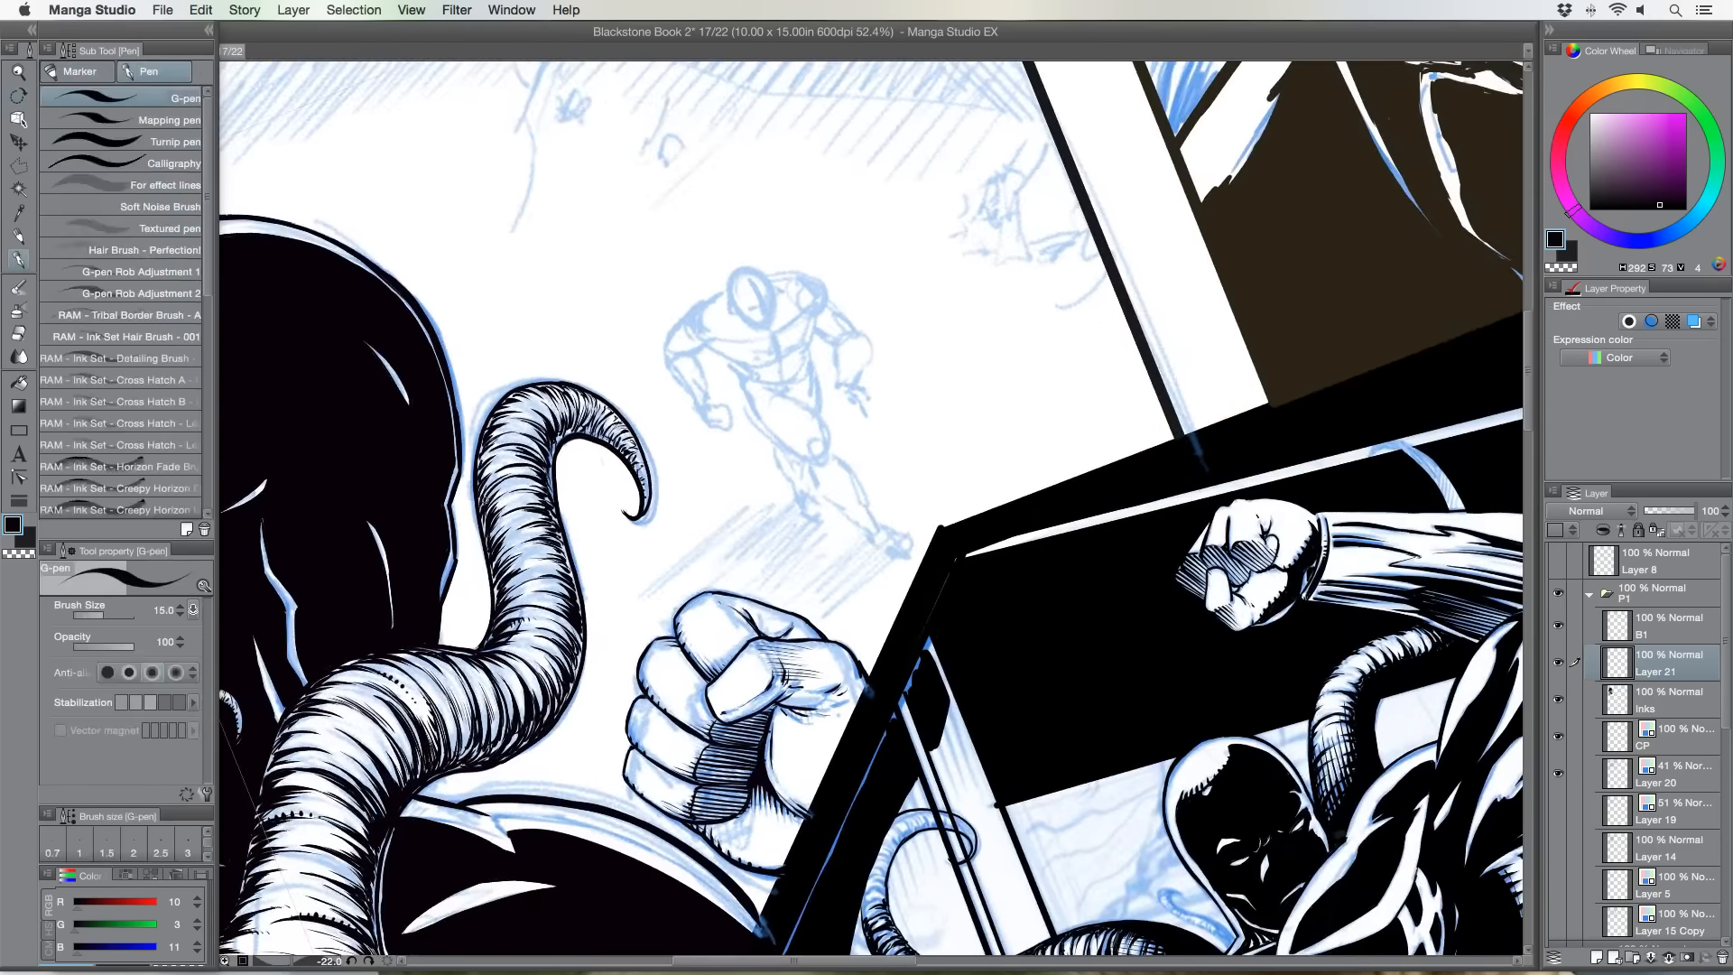
{"action": "key", "text": "space"}
{"action": "left_click_drag", "start_coordinate": [512, 568], "coordinate": [499, 563]}
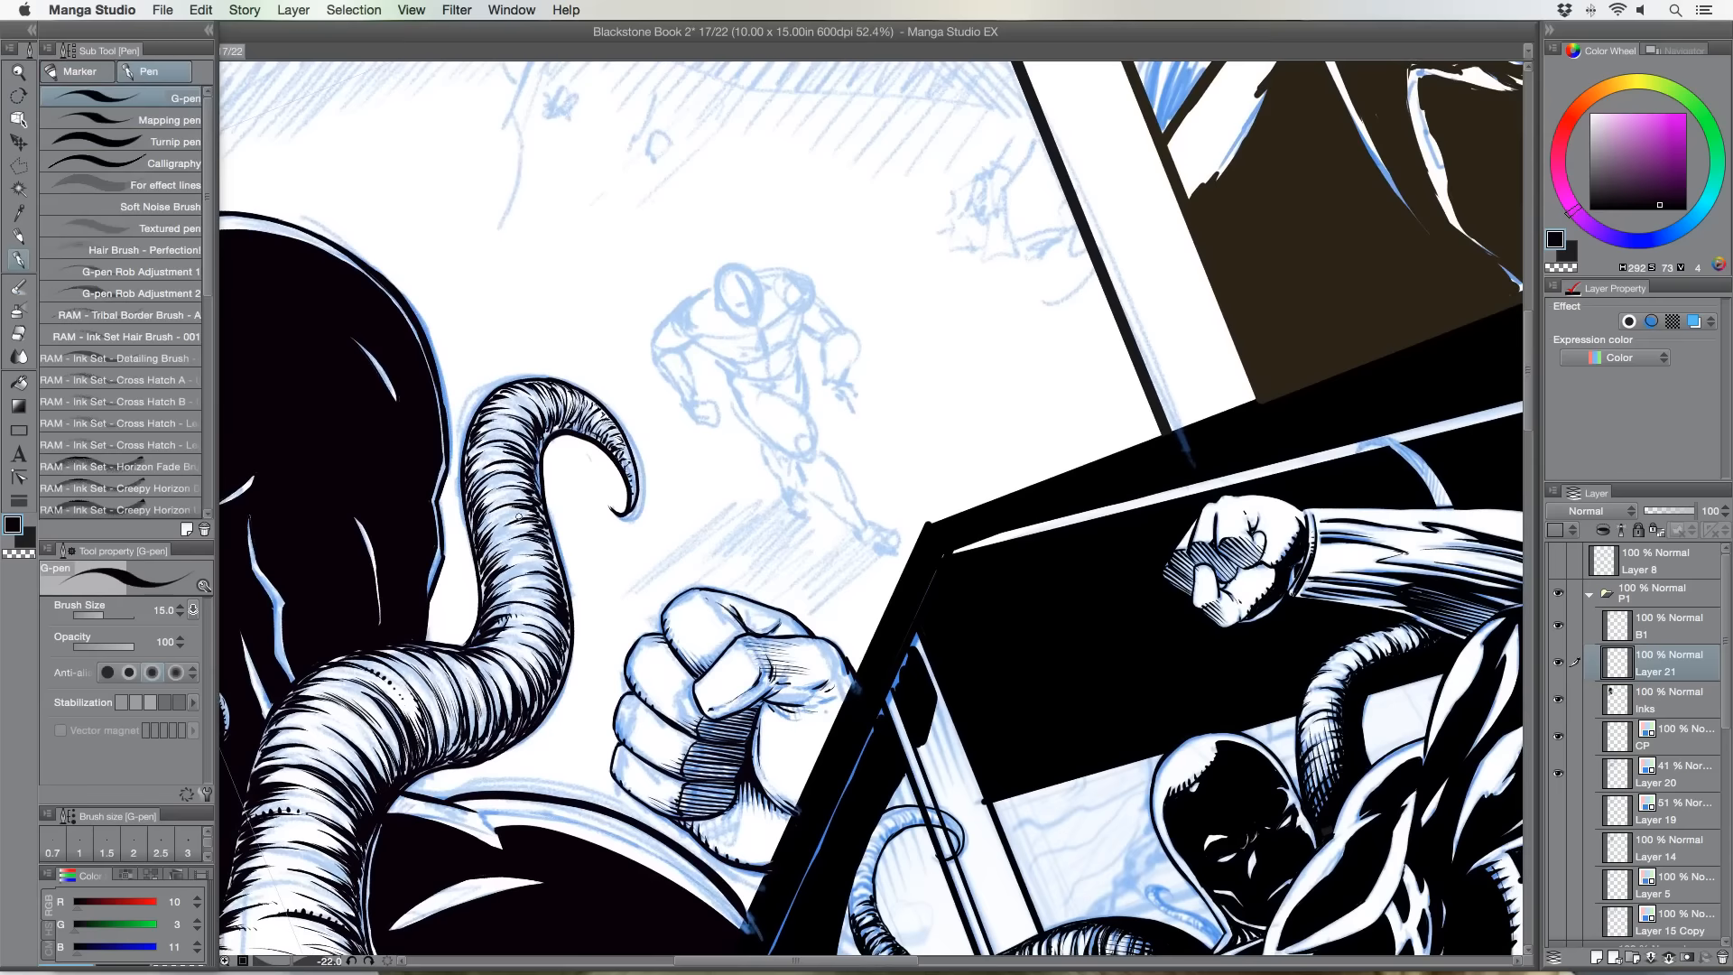
{"action": "left_click_drag", "start_coordinate": [832, 694], "coordinate": [829, 698]}
{"action": "mouse_move", "coordinate": [693, 697]}
{"action": "left_mouse_down"}
{"action": "mouse_move", "coordinate": [713, 717]}
{"action": "mouse_move", "coordinate": [755, 705]}
{"action": "left_mouse_up"}
{"action": "left_click_drag", "start_coordinate": [746, 760], "coordinate": [730, 770]}
Add short contour strokes along the curling outer section of the large tentacle.
{"action": "key", "text": "r"}
{"action": "left_click_drag", "start_coordinate": [441, 506], "coordinate": [439, 309]}
{"action": "key", "text": "p"}
{"action": "left_click_drag", "start_coordinate": [436, 409], "coordinate": [550, 640]}
{"action": "key", "text": "r"}
{"action": "left_click_drag", "start_coordinate": [504, 513], "coordinate": [627, 243]}
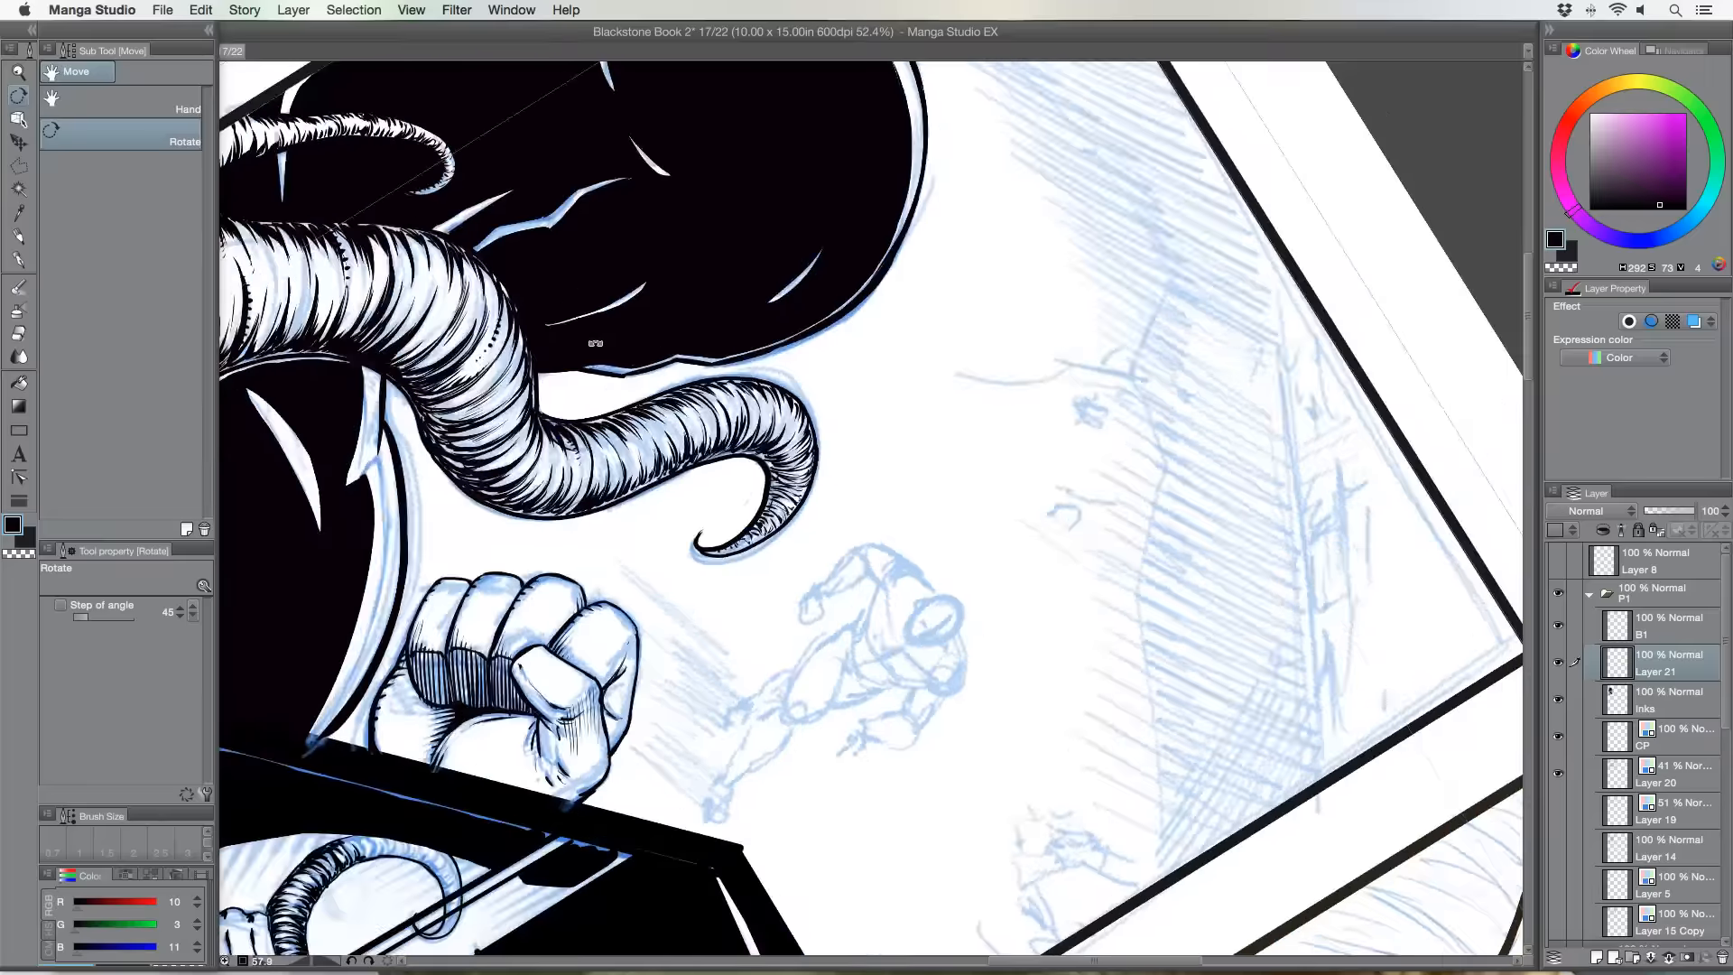
{"action": "key", "text": "p"}
{"action": "left_click_drag", "start_coordinate": [583, 570], "coordinate": [585, 671]}
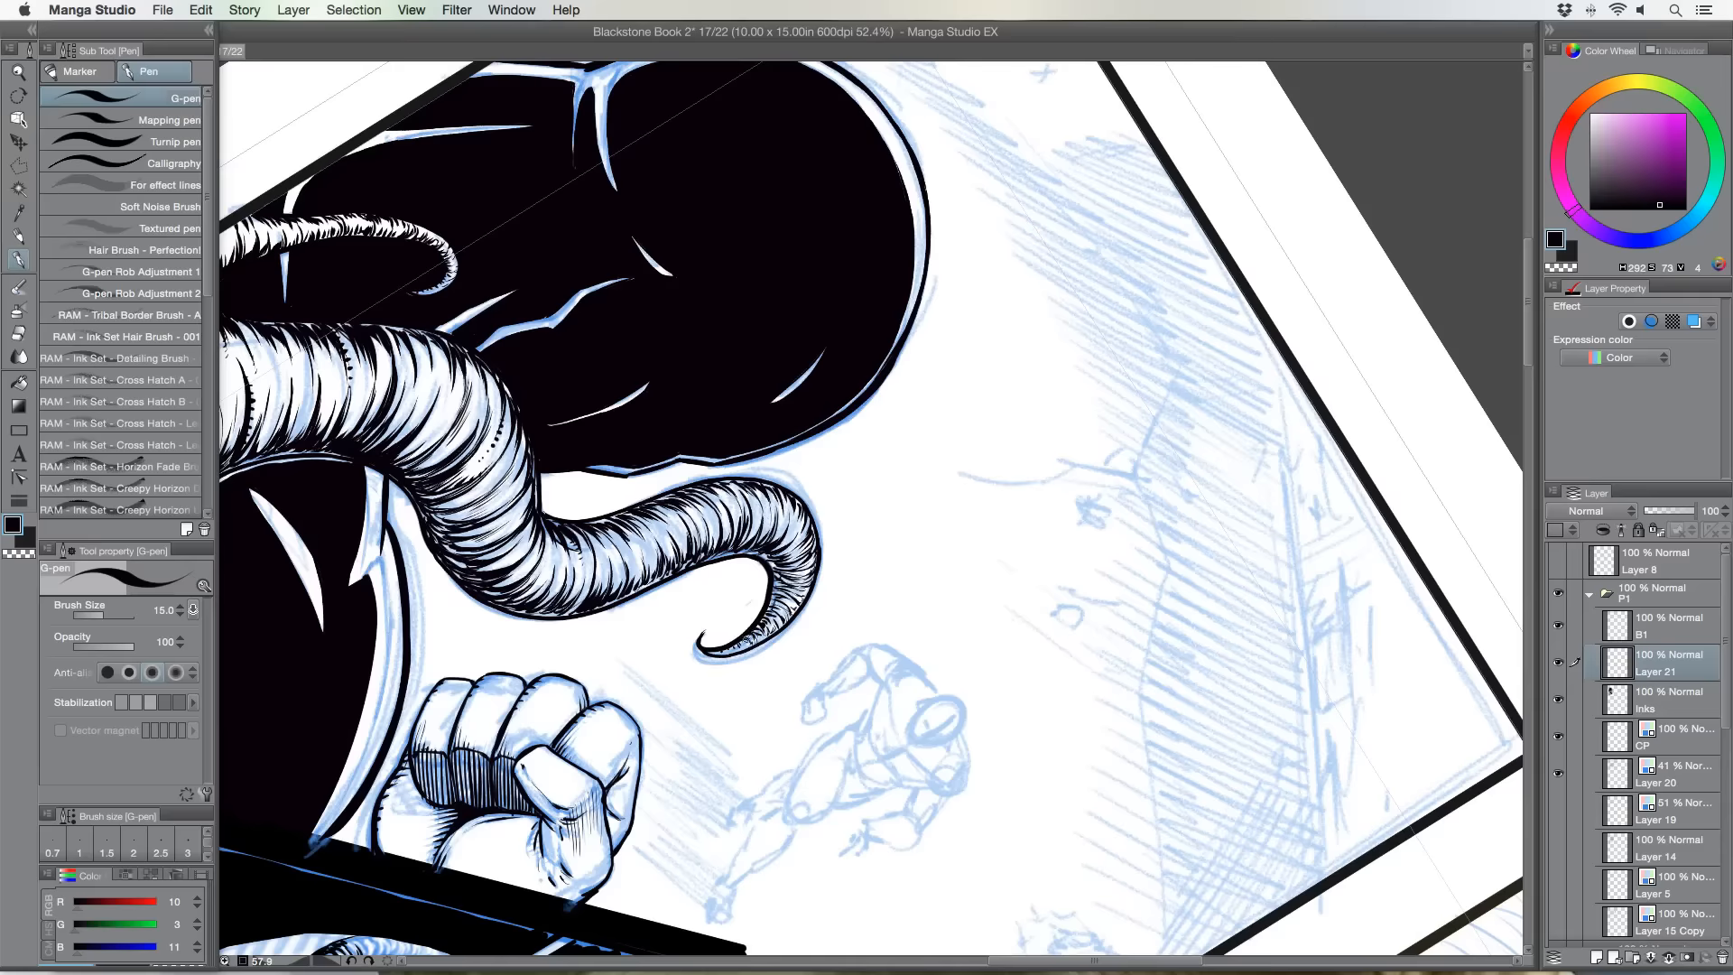
{"action": "left_click_drag", "start_coordinate": [735, 652], "coordinate": [724, 641]}
{"action": "mouse_move", "coordinate": [908, 483]}
{"action": "left_mouse_down"}
{"action": "mouse_move", "coordinate": [932, 589]}
{"action": "mouse_move", "coordinate": [946, 480]}
{"action": "mouse_move", "coordinate": [986, 464]}
{"action": "mouse_move", "coordinate": [1074, 551]}
{"action": "mouse_move", "coordinate": [1034, 431]}
{"action": "mouse_move", "coordinate": [1101, 522]}
{"action": "left_mouse_up"}
{"action": "key", "text": "super+z"}
{"action": "mouse_move", "coordinate": [631, 521]}
{"action": "left_mouse_down"}
{"action": "mouse_move", "coordinate": [652, 550]}
{"action": "mouse_move", "coordinate": [706, 536]}
{"action": "left_mouse_up"}
{"action": "left_click_drag", "start_coordinate": [594, 532], "coordinate": [606, 543]}
{"action": "left_click_drag", "start_coordinate": [605, 543], "coordinate": [617, 582]}
{"action": "left_click_drag", "start_coordinate": [407, 704], "coordinate": [730, 778]}
Place a curved row of dots across the large tentacle's thick bend and add a short stroke on its upright section.
{"action": "key", "text": "r"}
{"action": "left_click_drag", "start_coordinate": [380, 593], "coordinate": [835, 754]}
{"action": "key", "text": "p"}
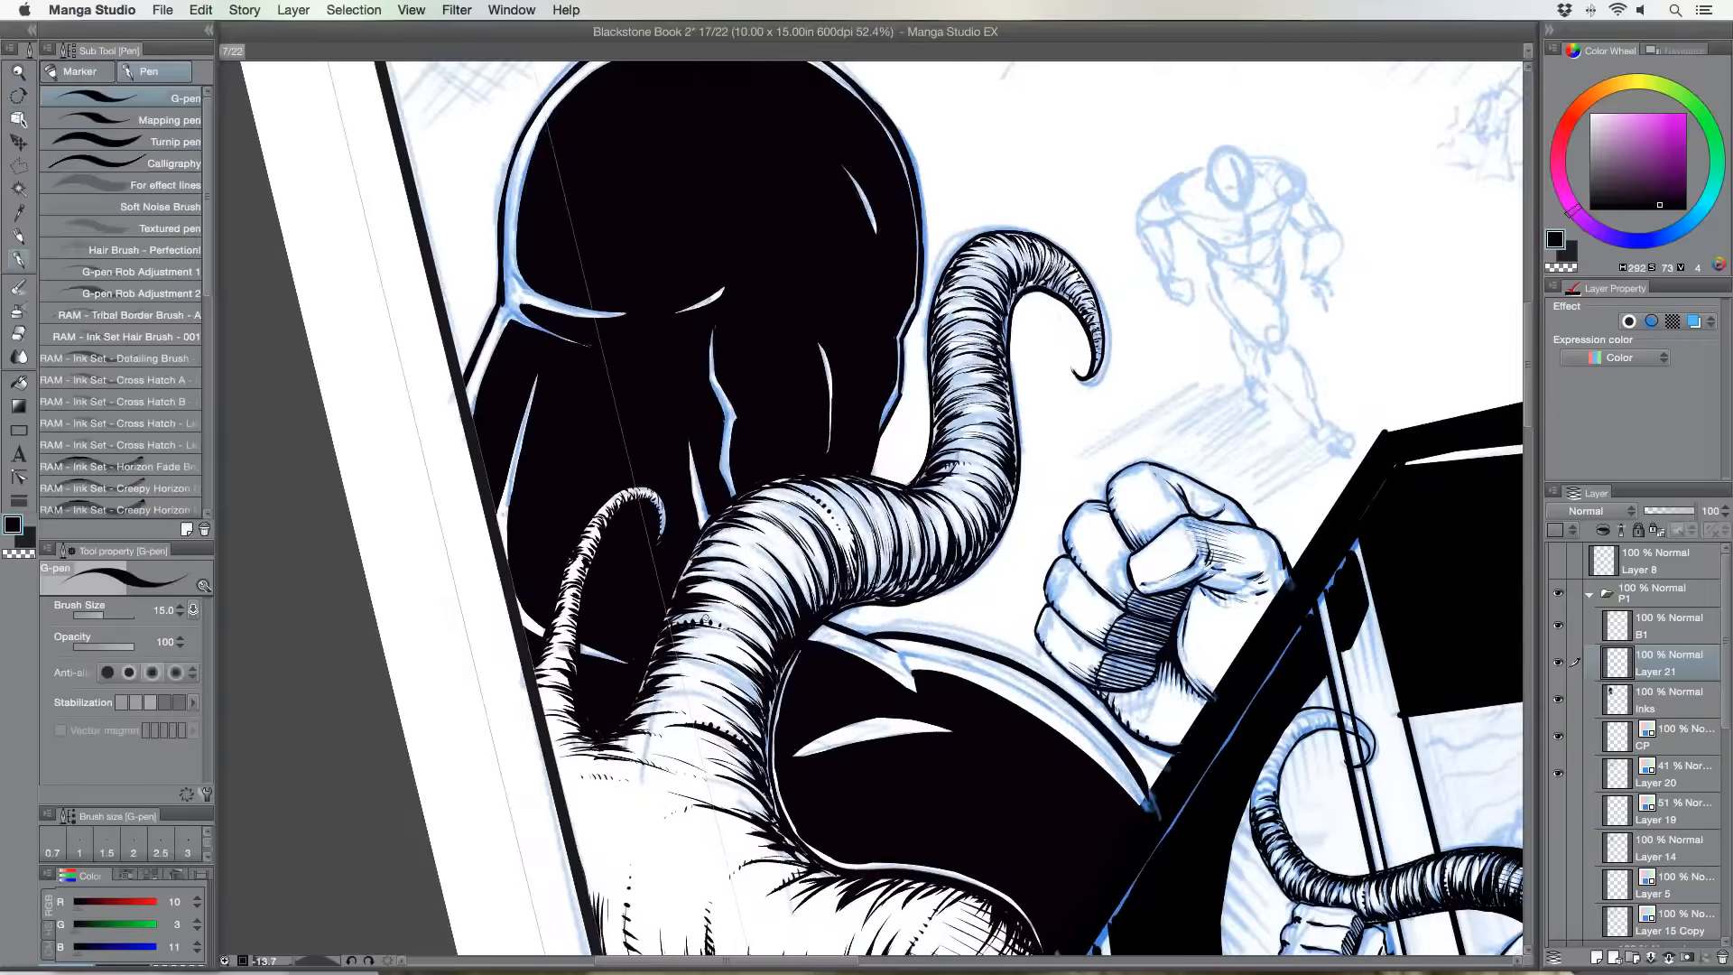
{"action": "left_click", "coordinate": [801, 593]}
{"action": "left_click", "coordinate": [803, 594]}
{"action": "left_click", "coordinate": [798, 584]}
{"action": "left_click", "coordinate": [791, 573]}
{"action": "left_click", "coordinate": [785, 566]}
{"action": "left_click", "coordinate": [782, 561]}
{"action": "left_click", "coordinate": [778, 558]}
{"action": "left_click", "coordinate": [775, 554]}
{"action": "left_click", "coordinate": [769, 550]}
{"action": "left_click", "coordinate": [764, 546]}
{"action": "mouse_move", "coordinate": [961, 423]}
{"action": "left_mouse_down"}
{"action": "mouse_move", "coordinate": [949, 465]}
{"action": "mouse_move", "coordinate": [975, 439]}
{"action": "left_mouse_up"}
{"action": "left_click_drag", "start_coordinate": [436, 631], "coordinate": [494, 612]}
{"action": "mouse_move", "coordinate": [464, 596]}
{"action": "left_mouse_down"}
{"action": "mouse_move", "coordinate": [496, 612]}
{"action": "mouse_move", "coordinate": [477, 636]}
{"action": "left_mouse_up"}
{"action": "key", "text": "super+z"}
{"action": "key", "text": "super+z"}
{"action": "key", "text": "super+z"}
Hatch the light rim along the foreground figure's shoulder beside the raised fist.
{"action": "left_click_drag", "start_coordinate": [585, 706], "coordinate": [464, 503]}
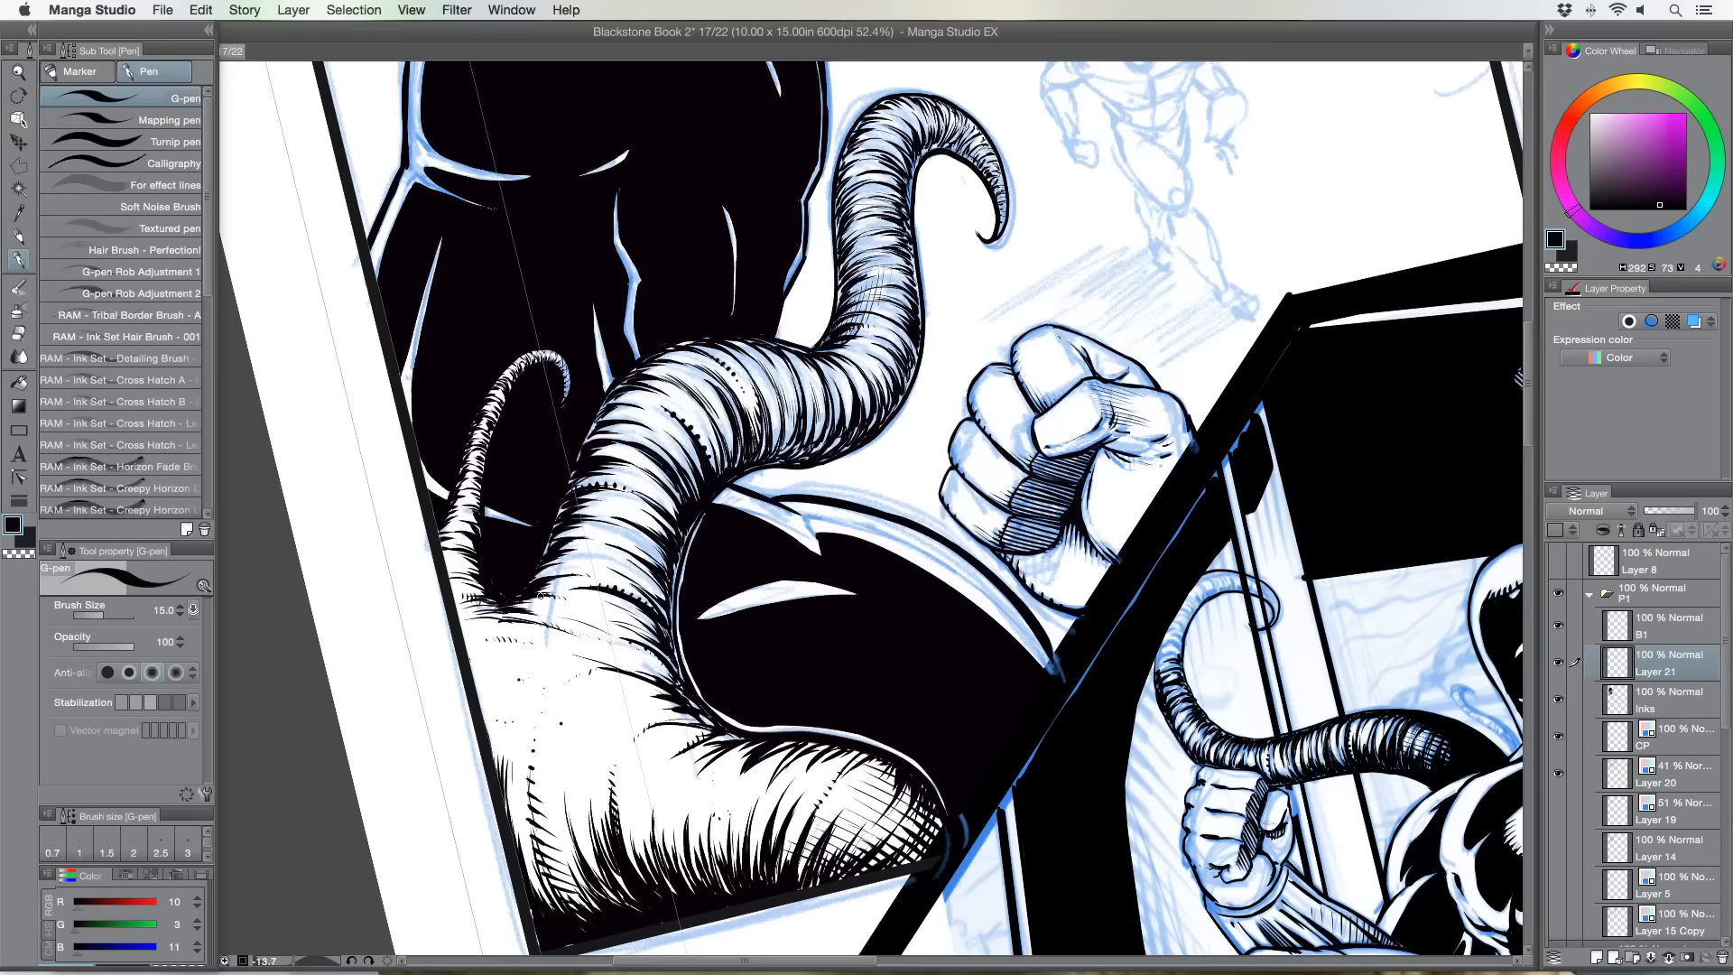
{"action": "left_click_drag", "start_coordinate": [547, 587], "coordinate": [466, 662]}
{"action": "left_click_drag", "start_coordinate": [479, 592], "coordinate": [403, 652]}
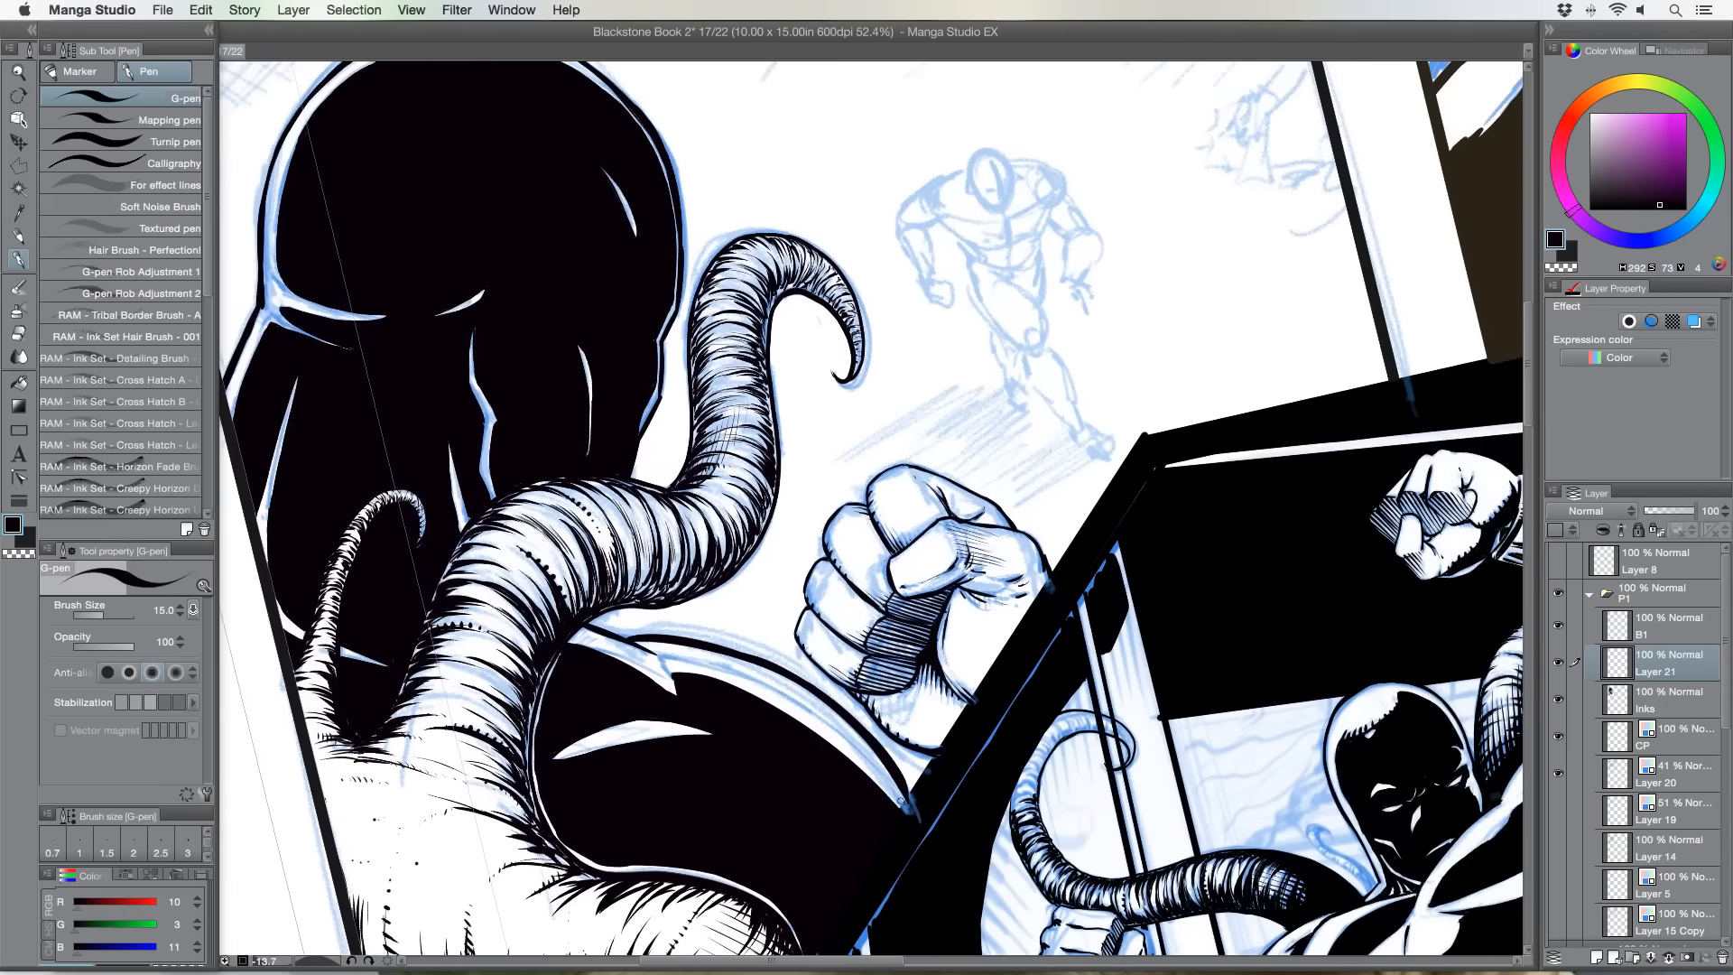
{"action": "mouse_move", "coordinate": [893, 798]}
{"action": "left_mouse_down"}
{"action": "mouse_move", "coordinate": [842, 714]}
{"action": "mouse_move", "coordinate": [834, 769]}
{"action": "mouse_move", "coordinate": [826, 704]}
{"action": "mouse_move", "coordinate": [821, 731]}
{"action": "mouse_move", "coordinate": [799, 681]}
{"action": "left_mouse_up"}
{"action": "key", "text": "shift+space"}
{"action": "left_click_drag", "start_coordinate": [404, 591], "coordinate": [463, 313]}
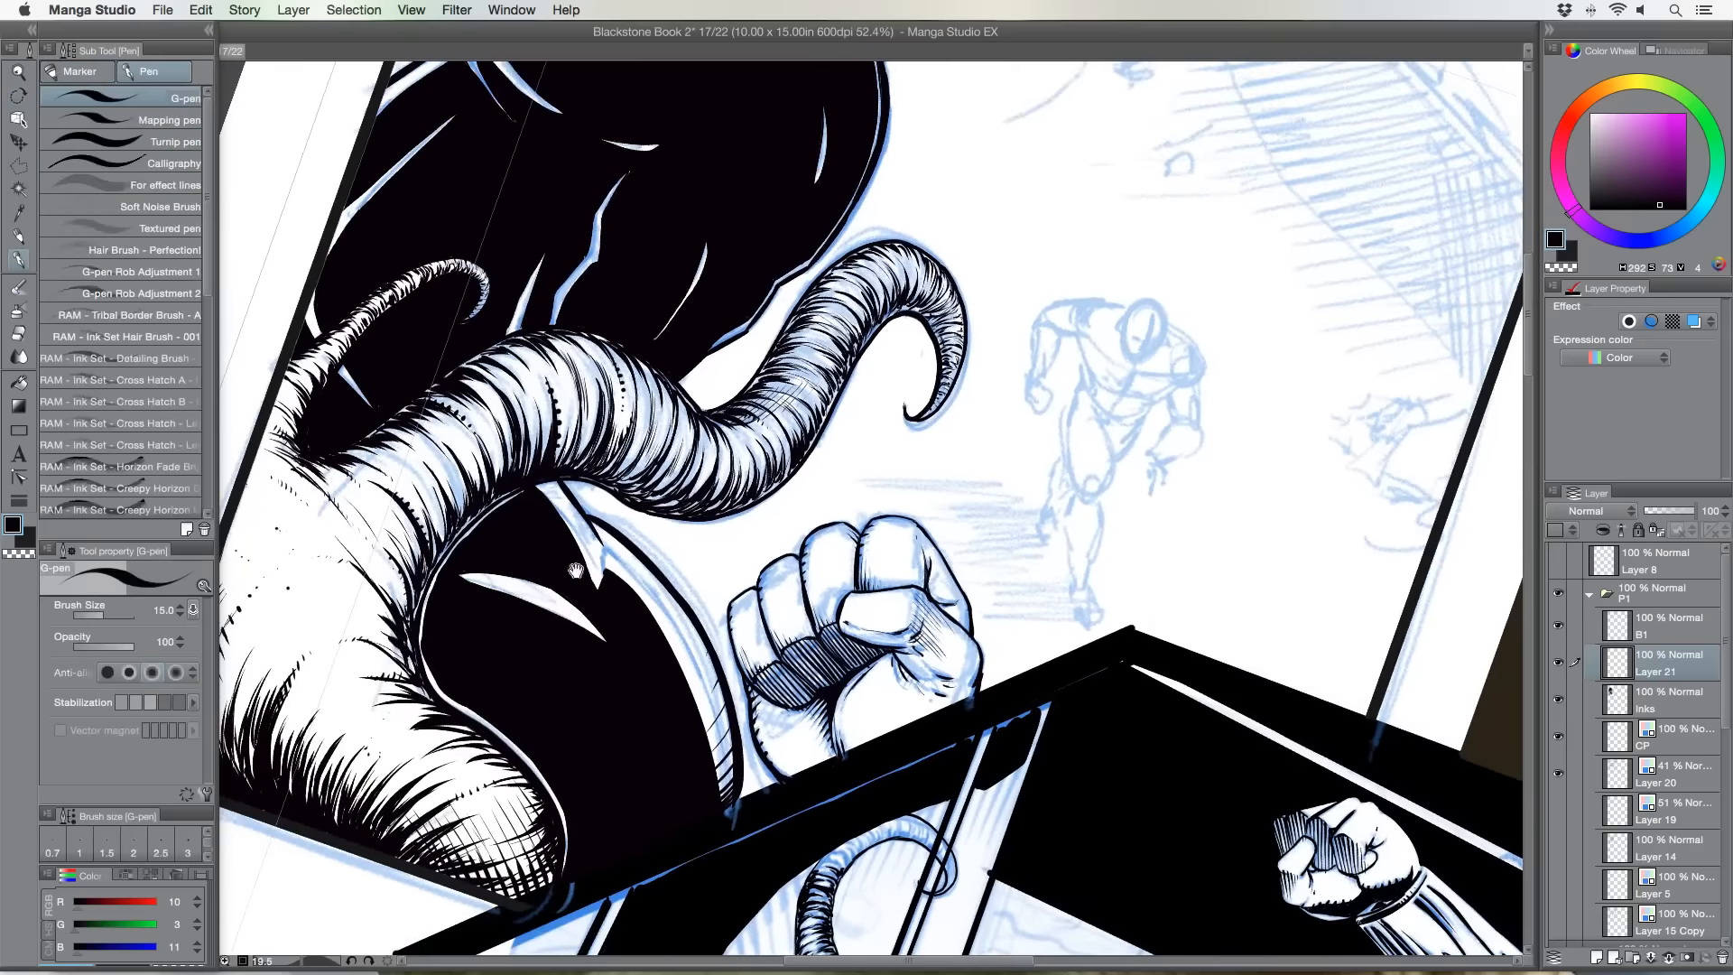
{"action": "left_click_drag", "start_coordinate": [575, 569], "coordinate": [518, 620]}
Touch up the rim line where the foreground figure's head meets its back.
{"action": "left_click", "coordinate": [19, 73]}
{"action": "left_click", "coordinate": [512, 406]}
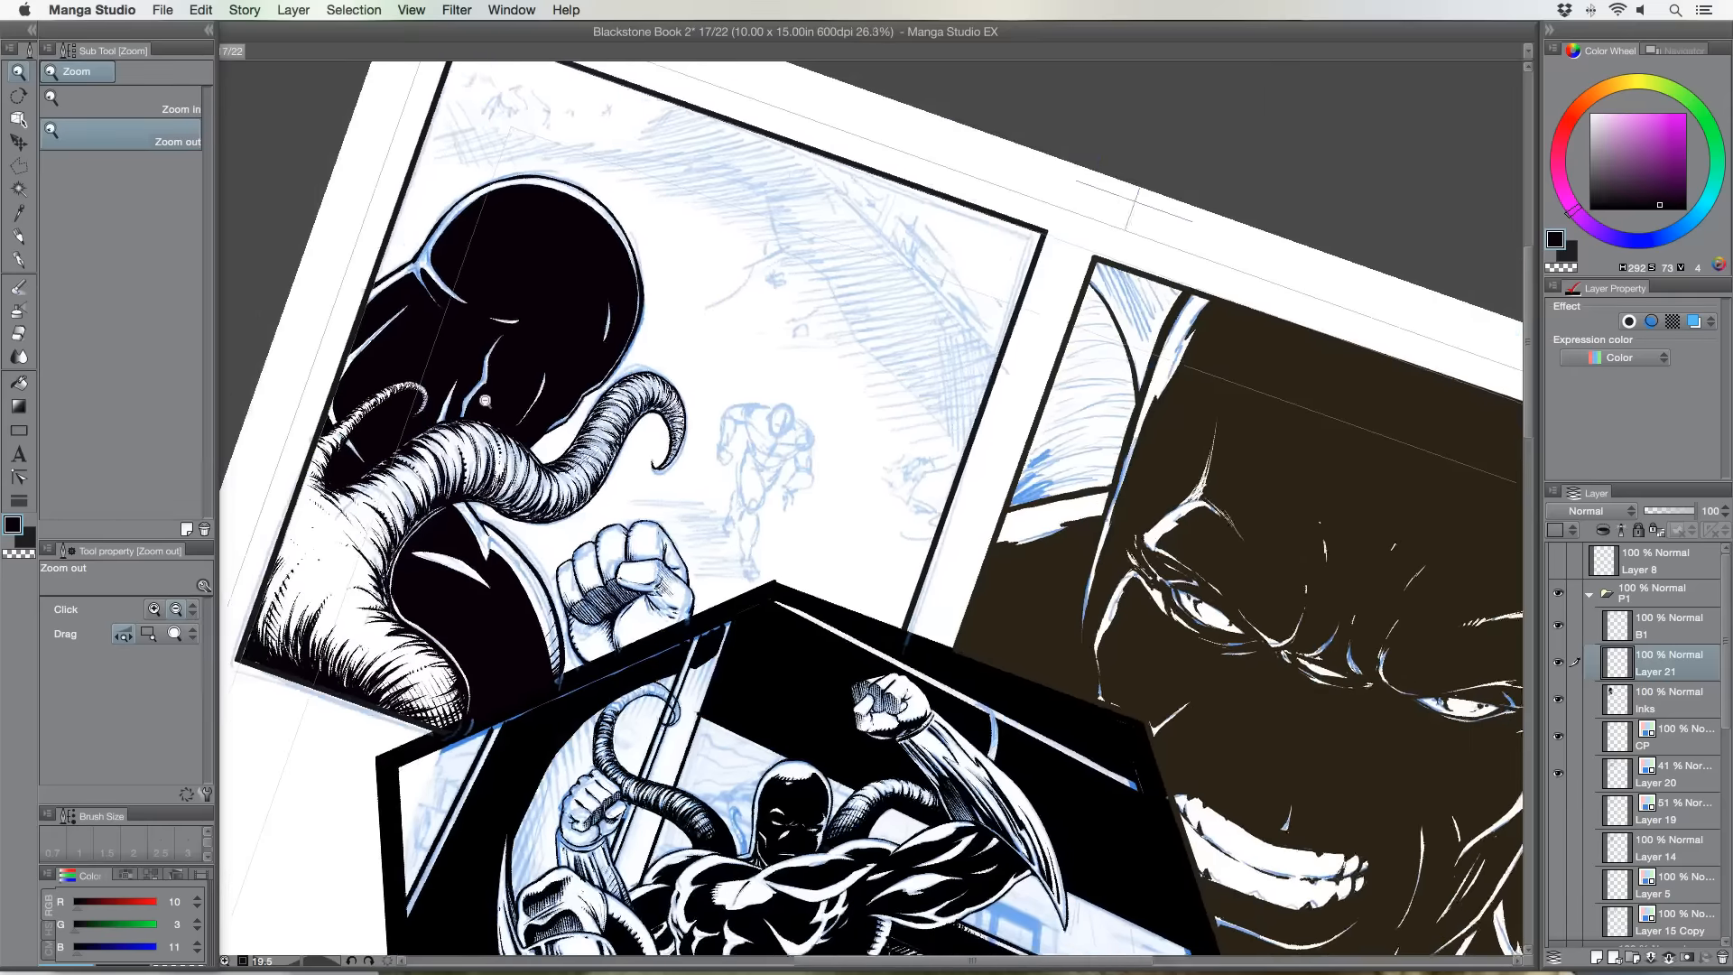
{"action": "left_click_drag", "start_coordinate": [382, 515], "coordinate": [421, 607]}
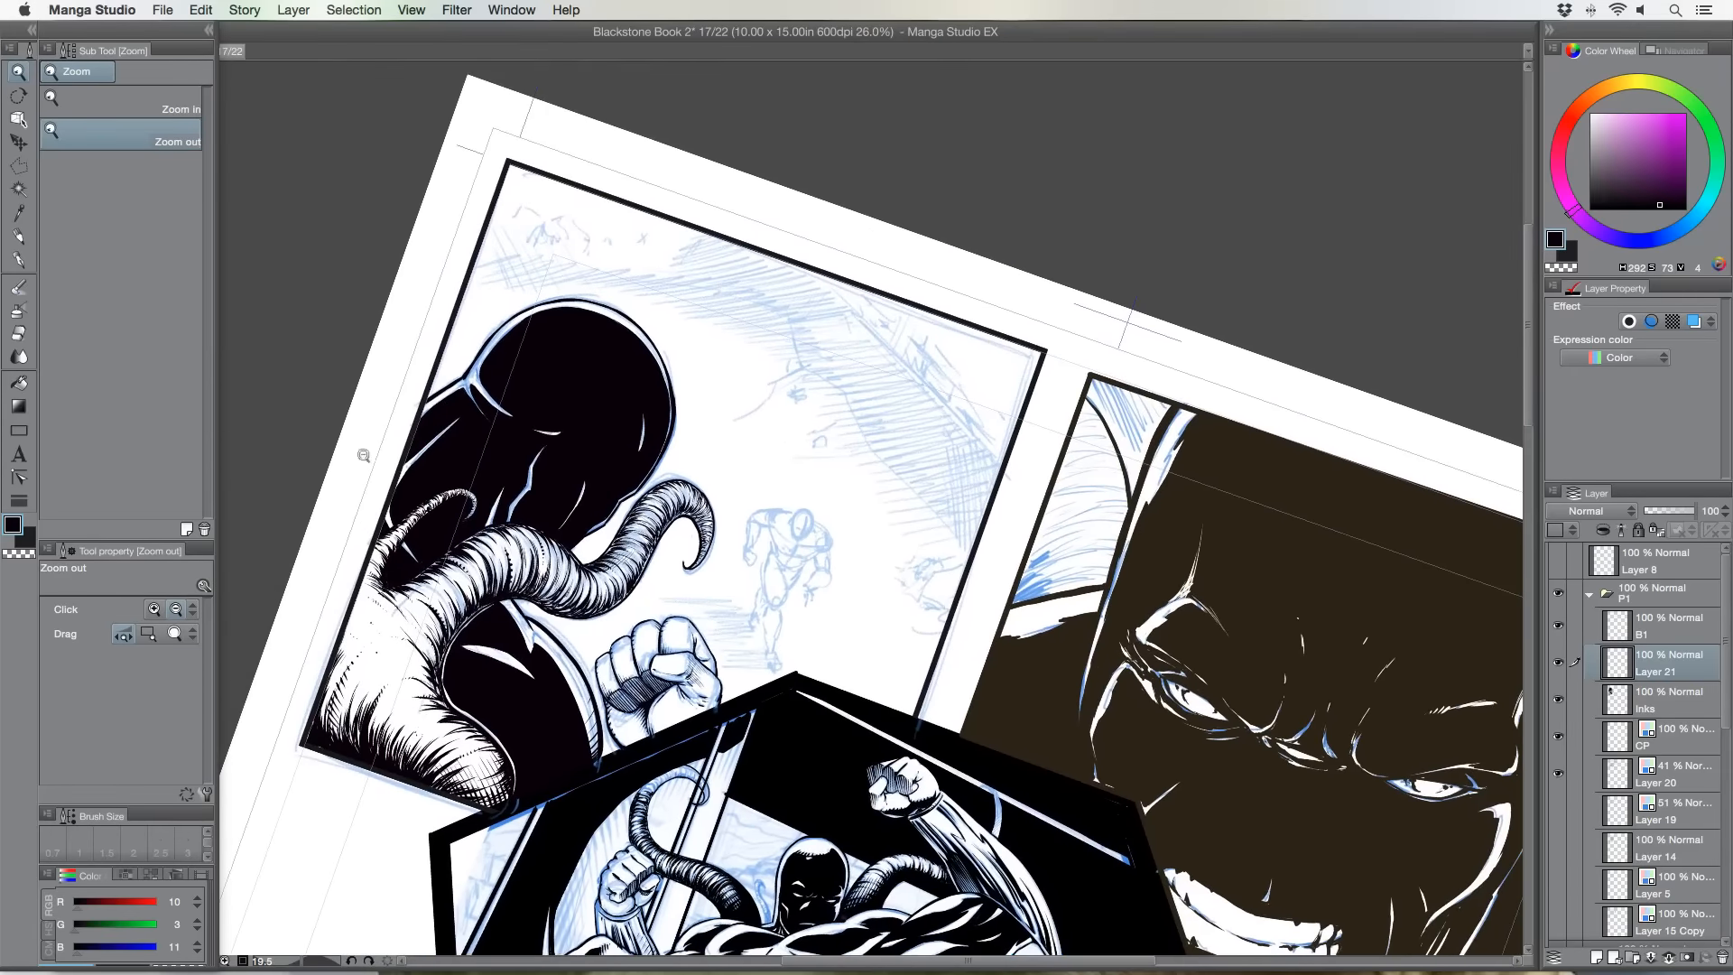
{"action": "left_click_drag", "start_coordinate": [361, 505], "coordinate": [391, 730]}
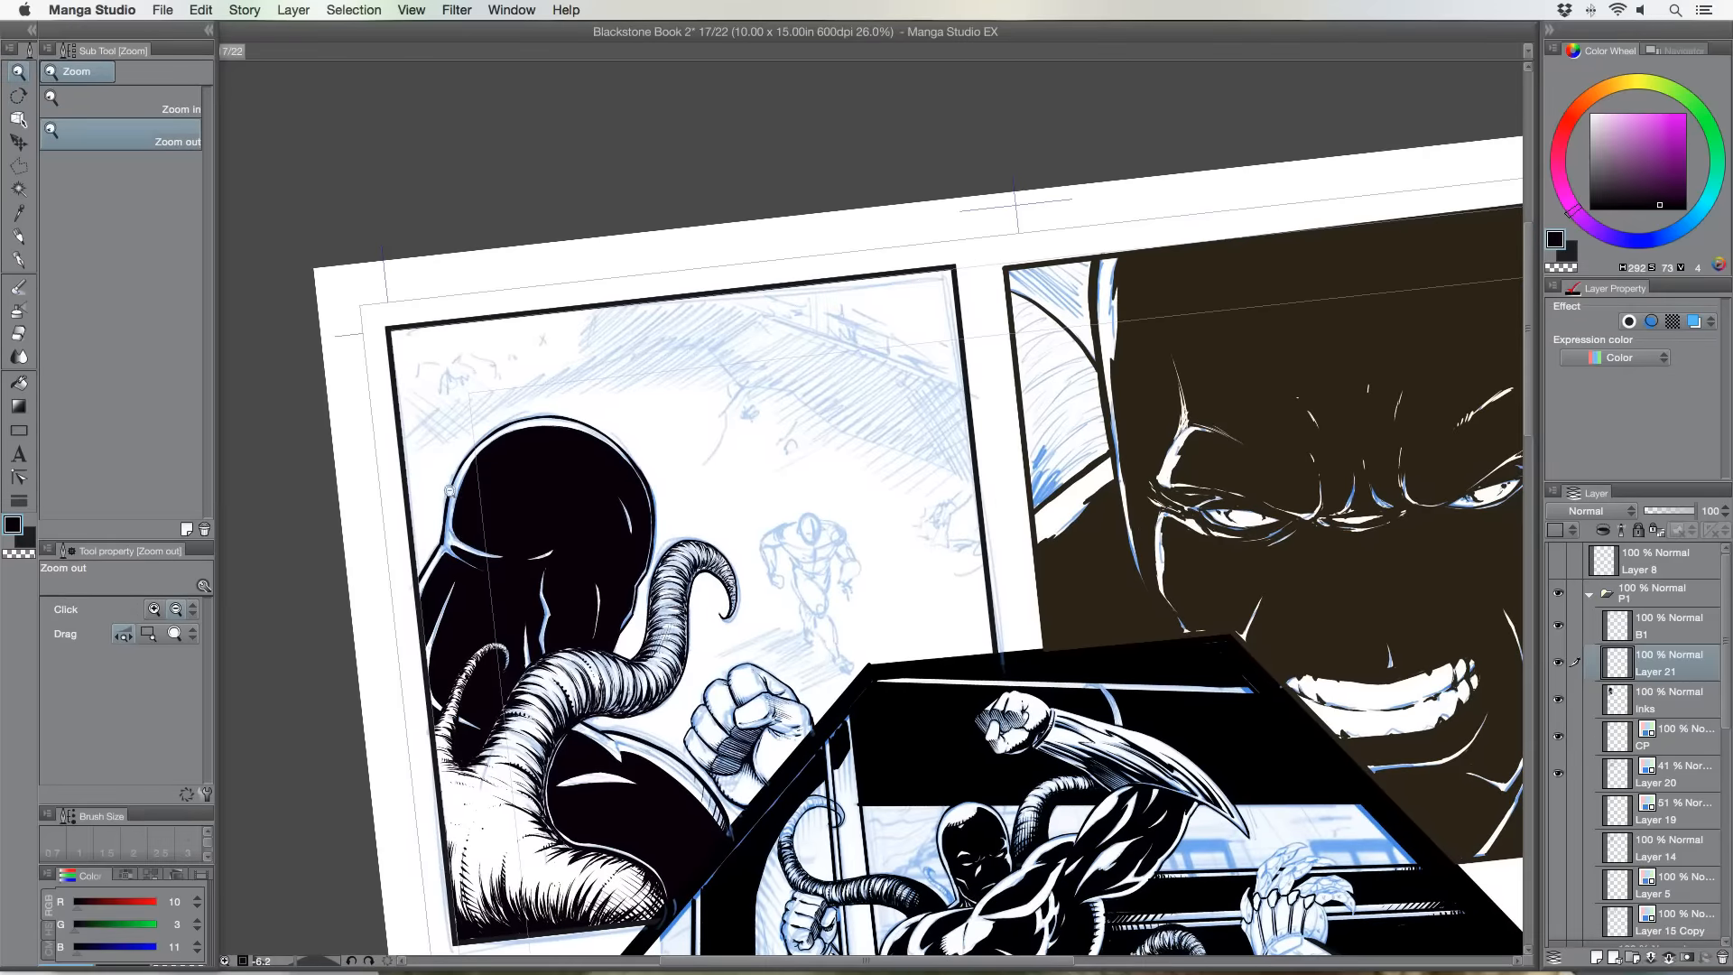
{"action": "left_click", "coordinate": [19, 257]}
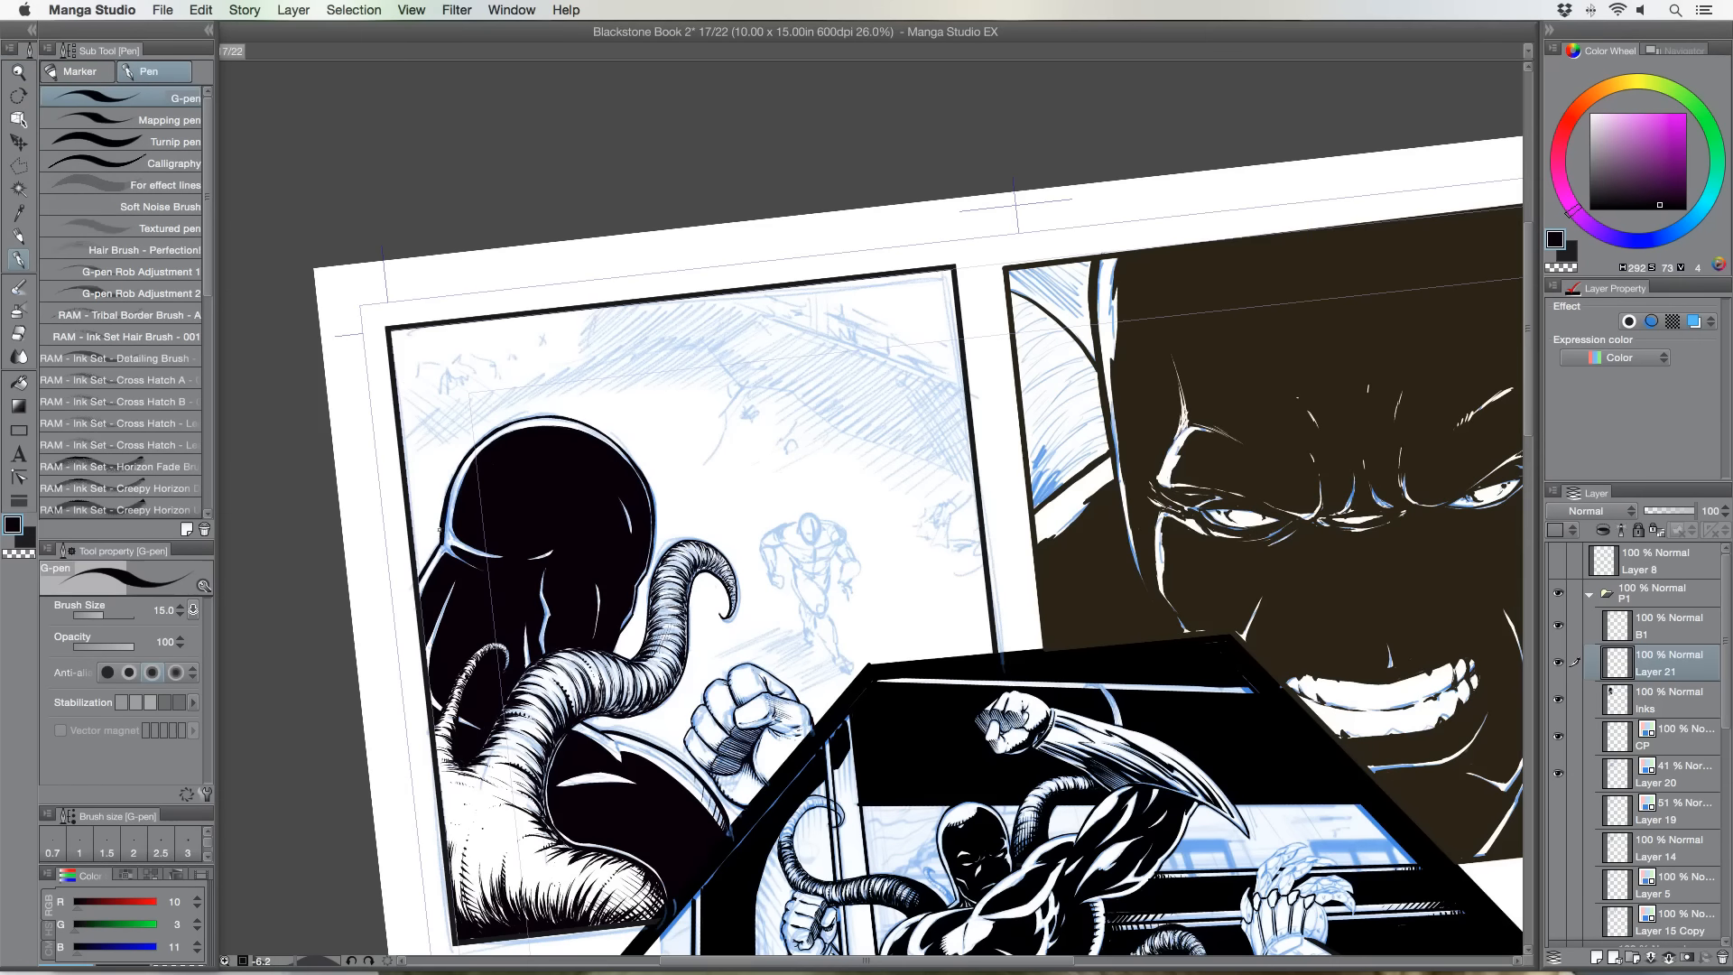
{"action": "left_click_drag", "start_coordinate": [437, 545], "coordinate": [420, 573]}
{"action": "left_click_drag", "start_coordinate": [467, 551], "coordinate": [419, 408]}
{"action": "key", "text": "r"}
{"action": "key", "text": "p"}
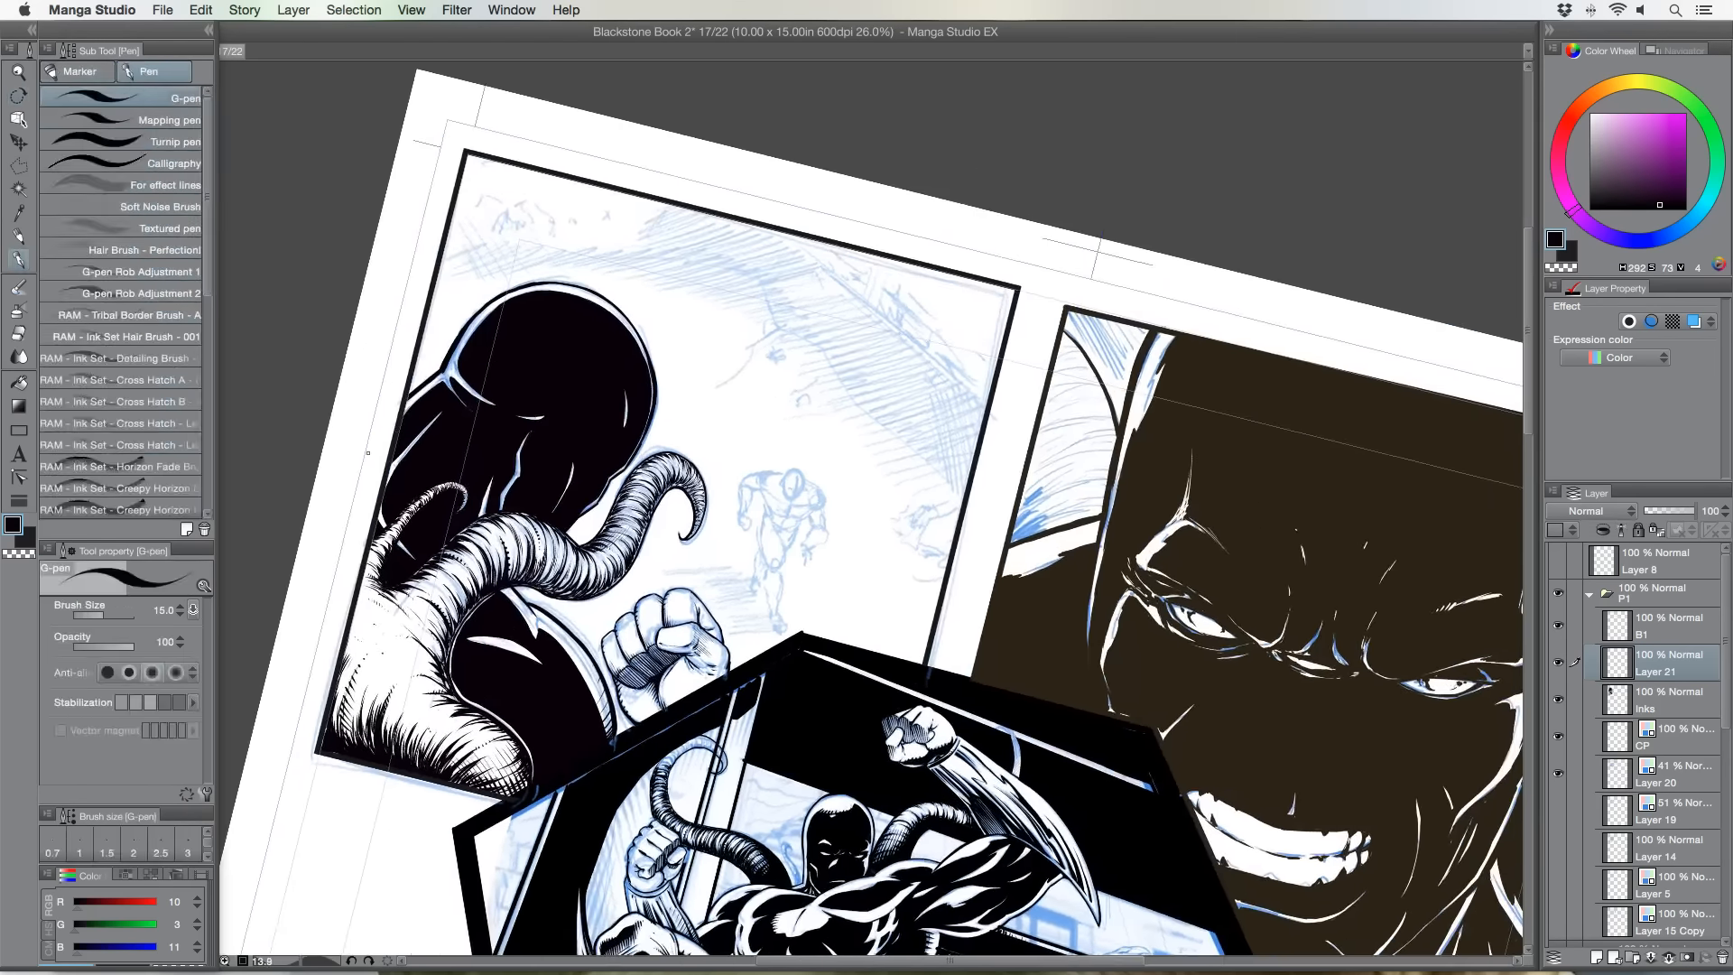
Add another new layer and ink the distant running figure's forward arm, shoulder and chest contour.
{"action": "left_click", "coordinate": [22, 73]}
{"action": "left_click_drag", "start_coordinate": [683, 471], "coordinate": [707, 440]}
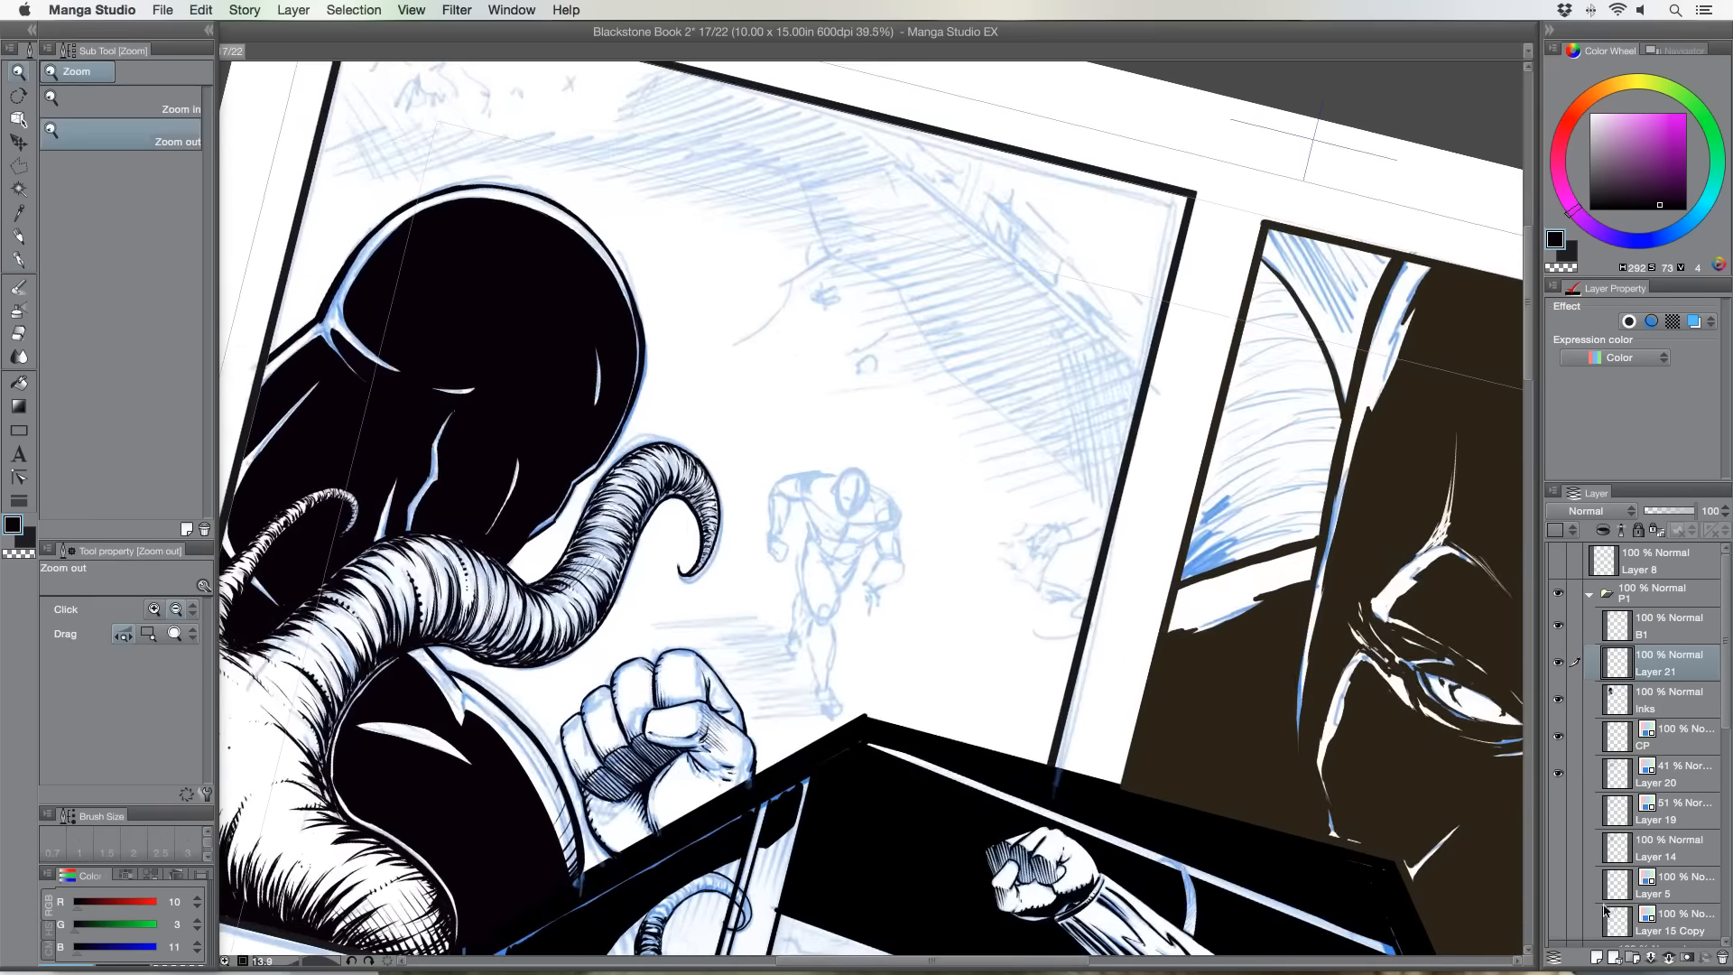
{"action": "left_click", "coordinate": [1597, 959]}
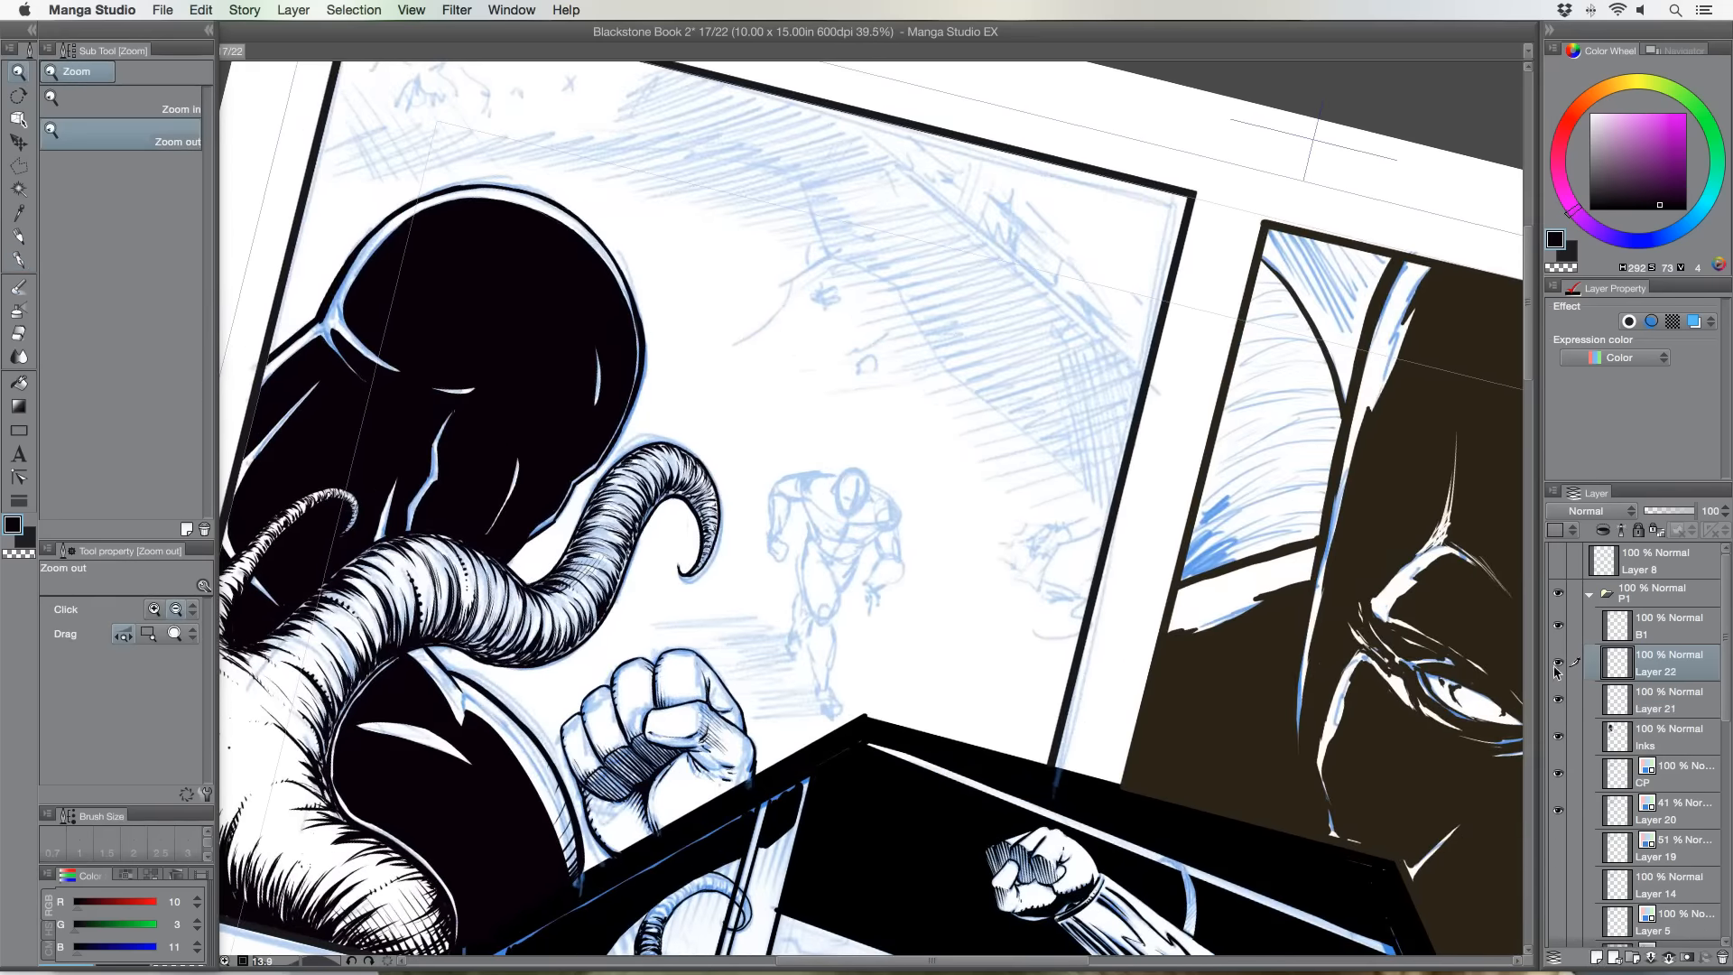
{"action": "left_click", "coordinate": [813, 549]}
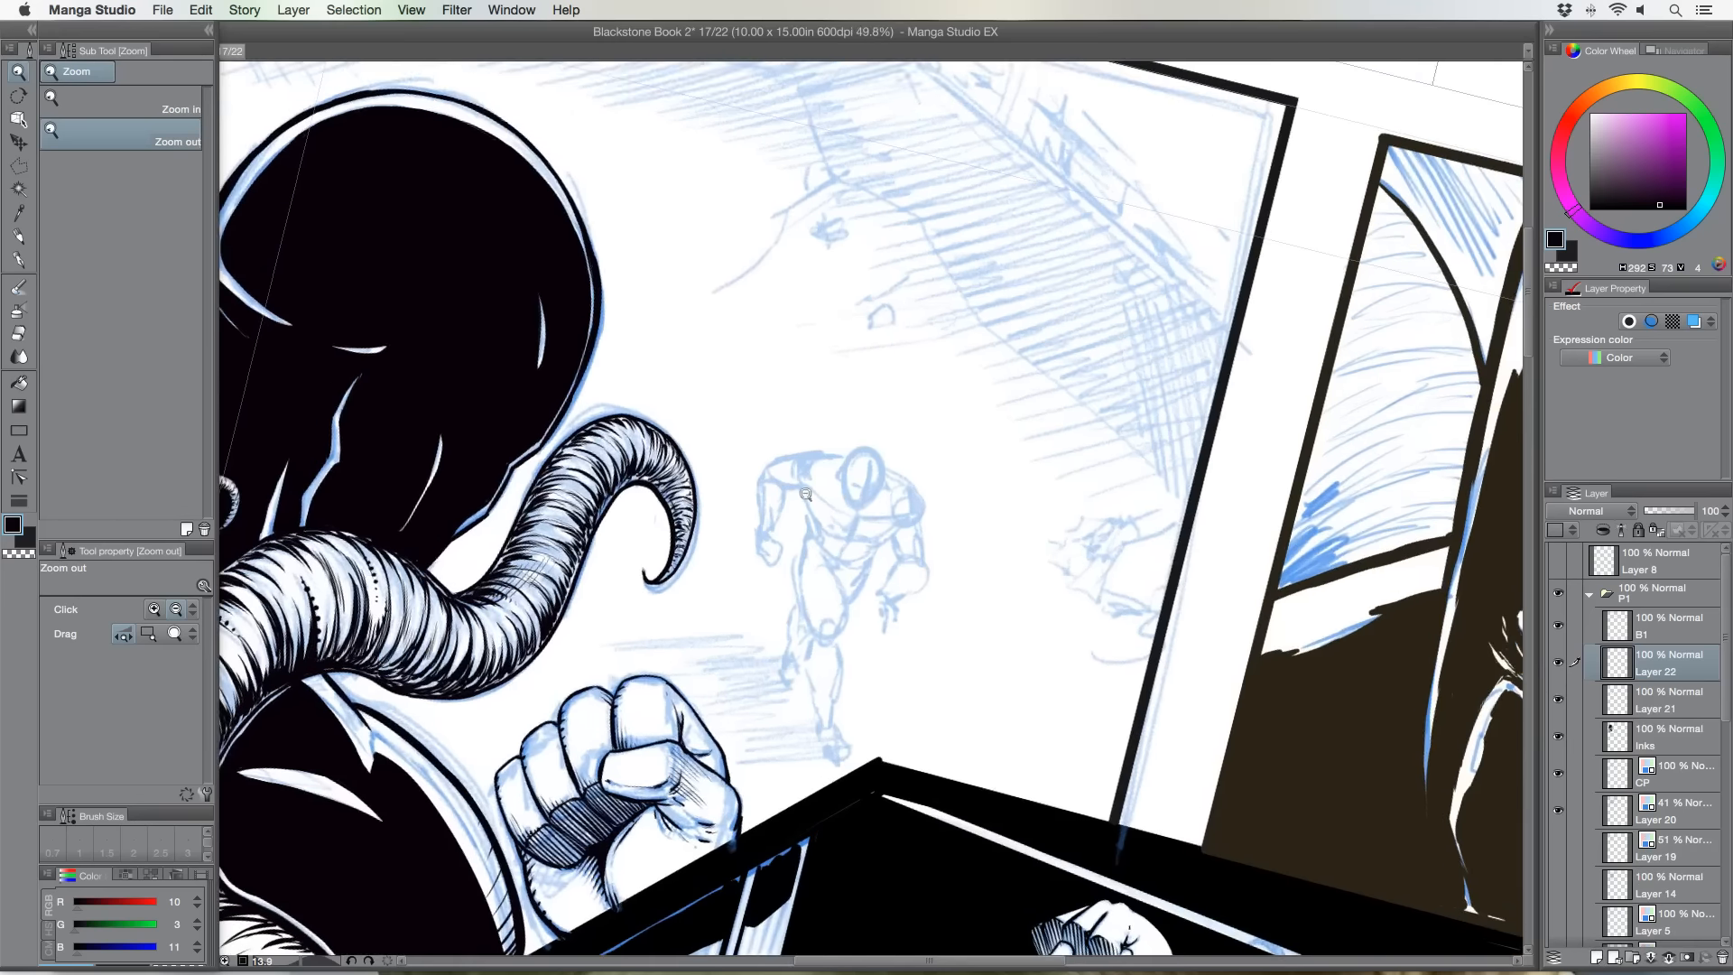
{"action": "left_click", "coordinate": [18, 260]}
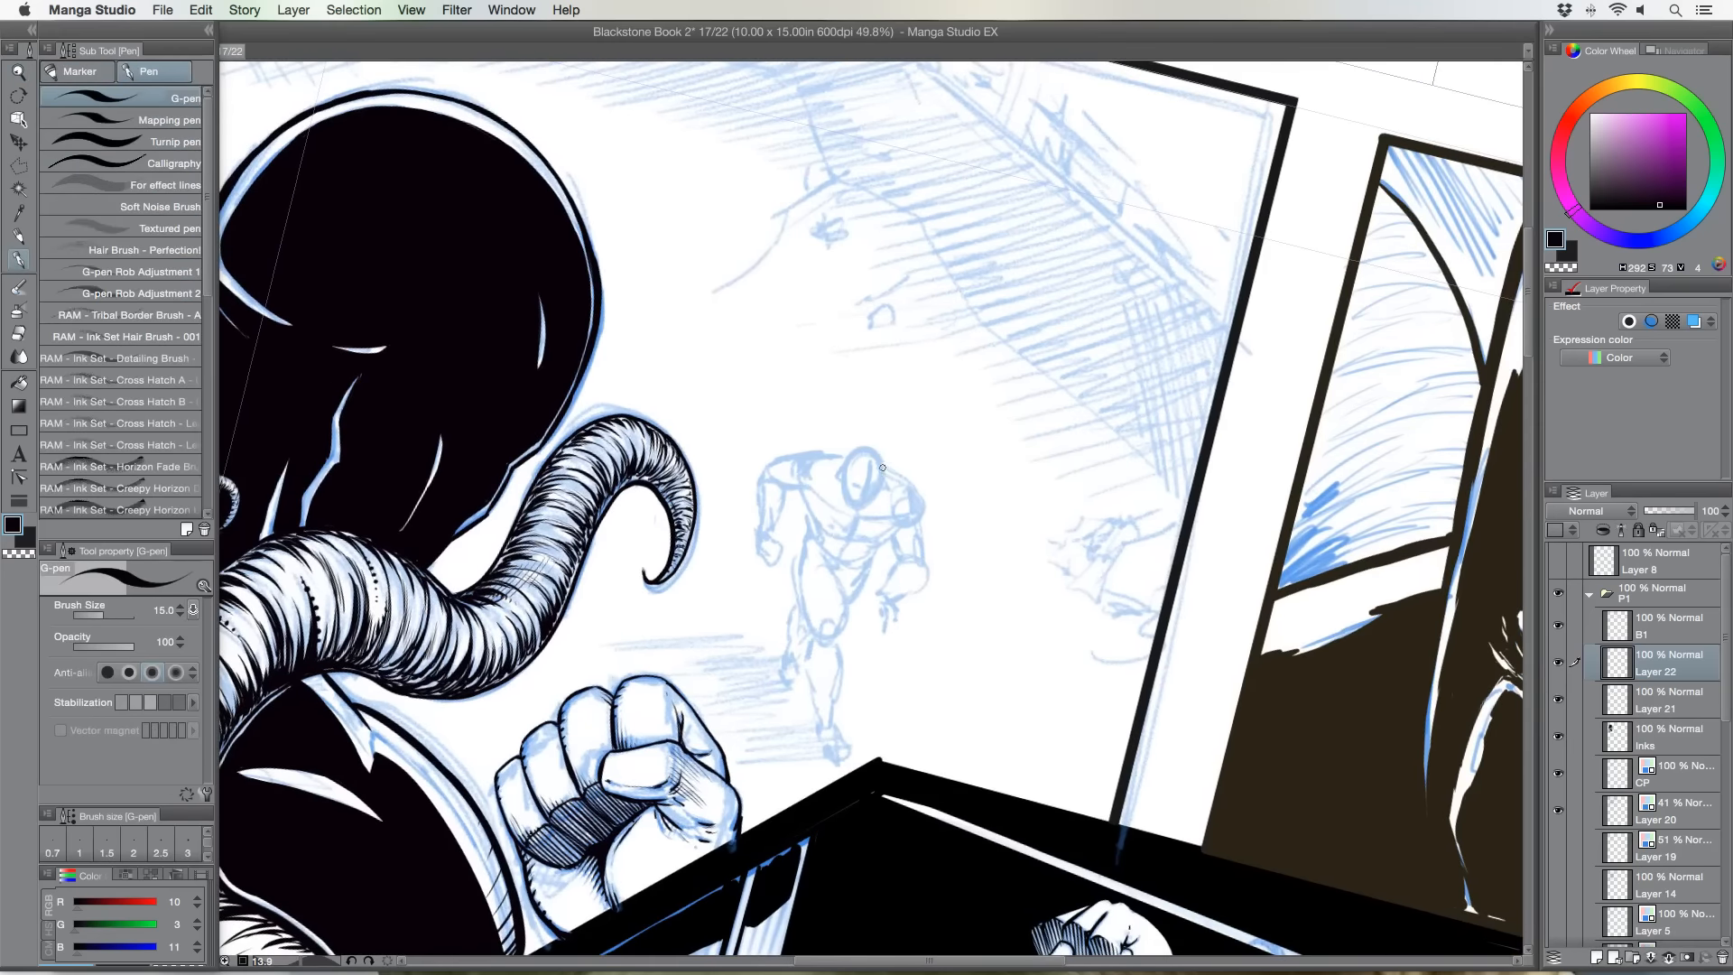
{"action": "mouse_move", "coordinate": [884, 467]}
{"action": "left_mouse_down"}
{"action": "mouse_move", "coordinate": [919, 506]}
{"action": "mouse_move", "coordinate": [924, 568]}
{"action": "mouse_move", "coordinate": [898, 551]}
{"action": "mouse_move", "coordinate": [882, 591]}
{"action": "mouse_move", "coordinate": [921, 582]}
{"action": "mouse_move", "coordinate": [893, 605]}
{"action": "mouse_move", "coordinate": [920, 551]}
{"action": "mouse_move", "coordinate": [880, 539]}
{"action": "left_mouse_up"}
{"action": "mouse_move", "coordinate": [801, 496]}
{"action": "left_mouse_down"}
{"action": "mouse_move", "coordinate": [835, 532]}
{"action": "mouse_move", "coordinate": [900, 524]}
{"action": "mouse_move", "coordinate": [864, 554]}
{"action": "left_mouse_up"}
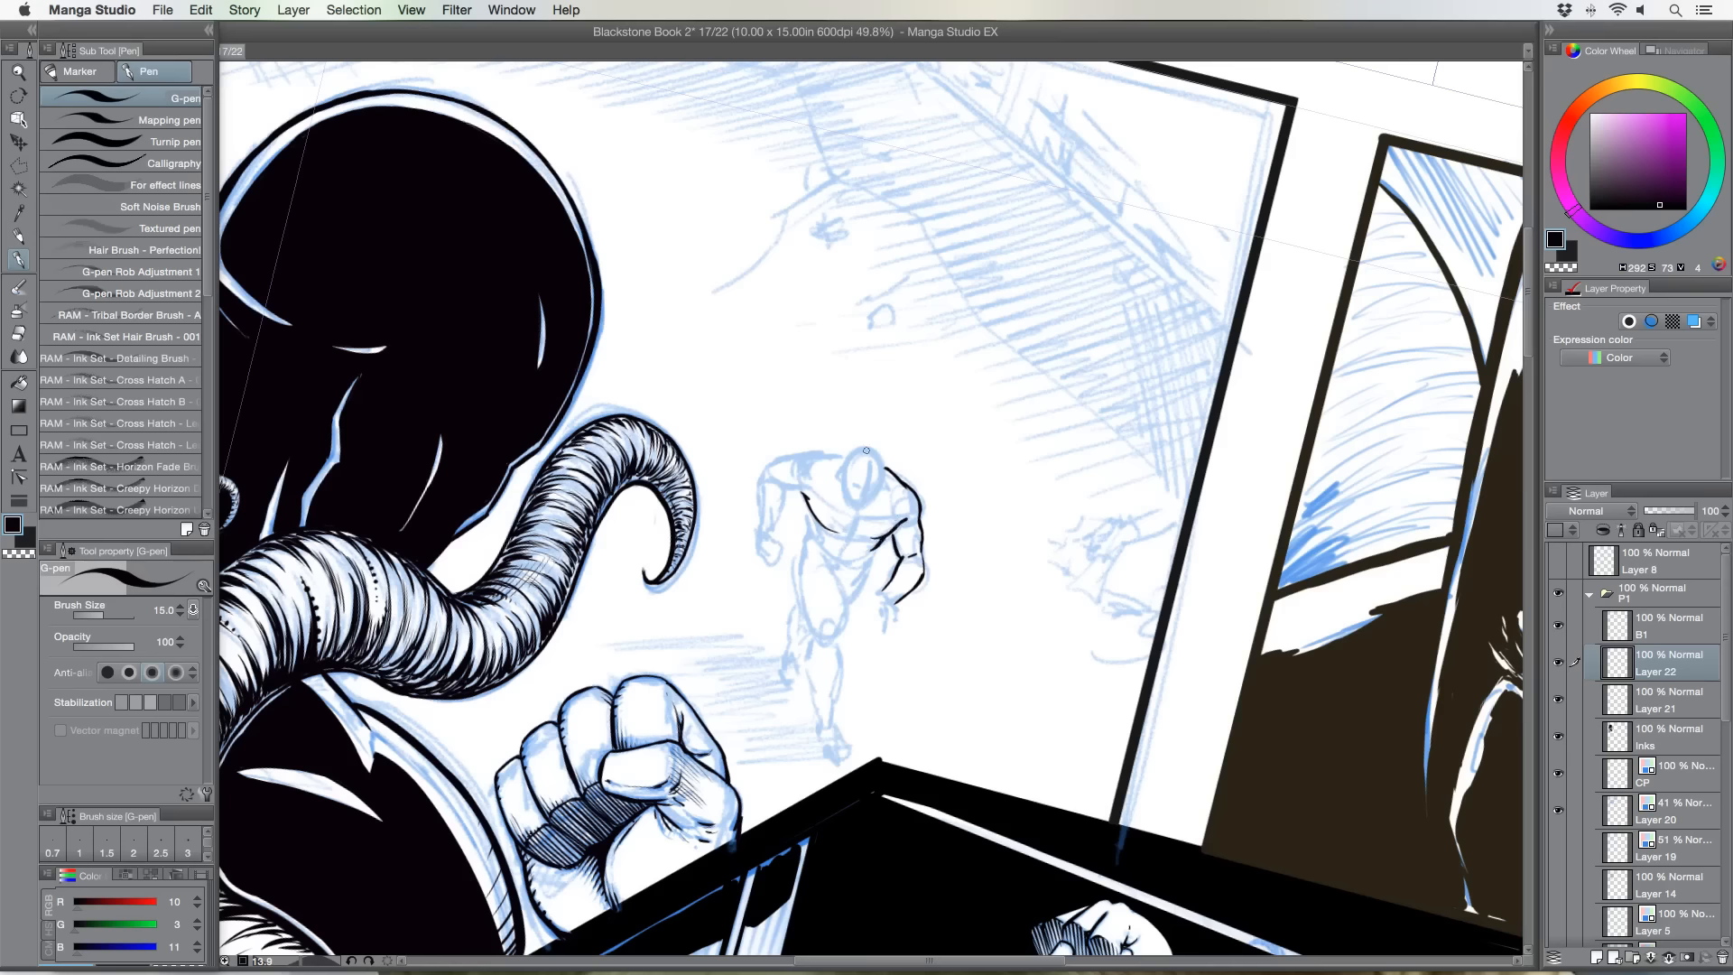
Ink the distant figure's waist, both legs and feet over the blue pencils.
{"action": "left_click_drag", "start_coordinate": [804, 498], "coordinate": [817, 638]}
{"action": "mouse_move", "coordinate": [831, 573]}
{"action": "left_mouse_down"}
{"action": "mouse_move", "coordinate": [837, 611]}
{"action": "mouse_move", "coordinate": [808, 667]}
{"action": "mouse_move", "coordinate": [799, 645]}
{"action": "mouse_move", "coordinate": [814, 692]}
{"action": "mouse_move", "coordinate": [836, 638]}
{"action": "mouse_move", "coordinate": [817, 712]}
{"action": "left_mouse_up"}
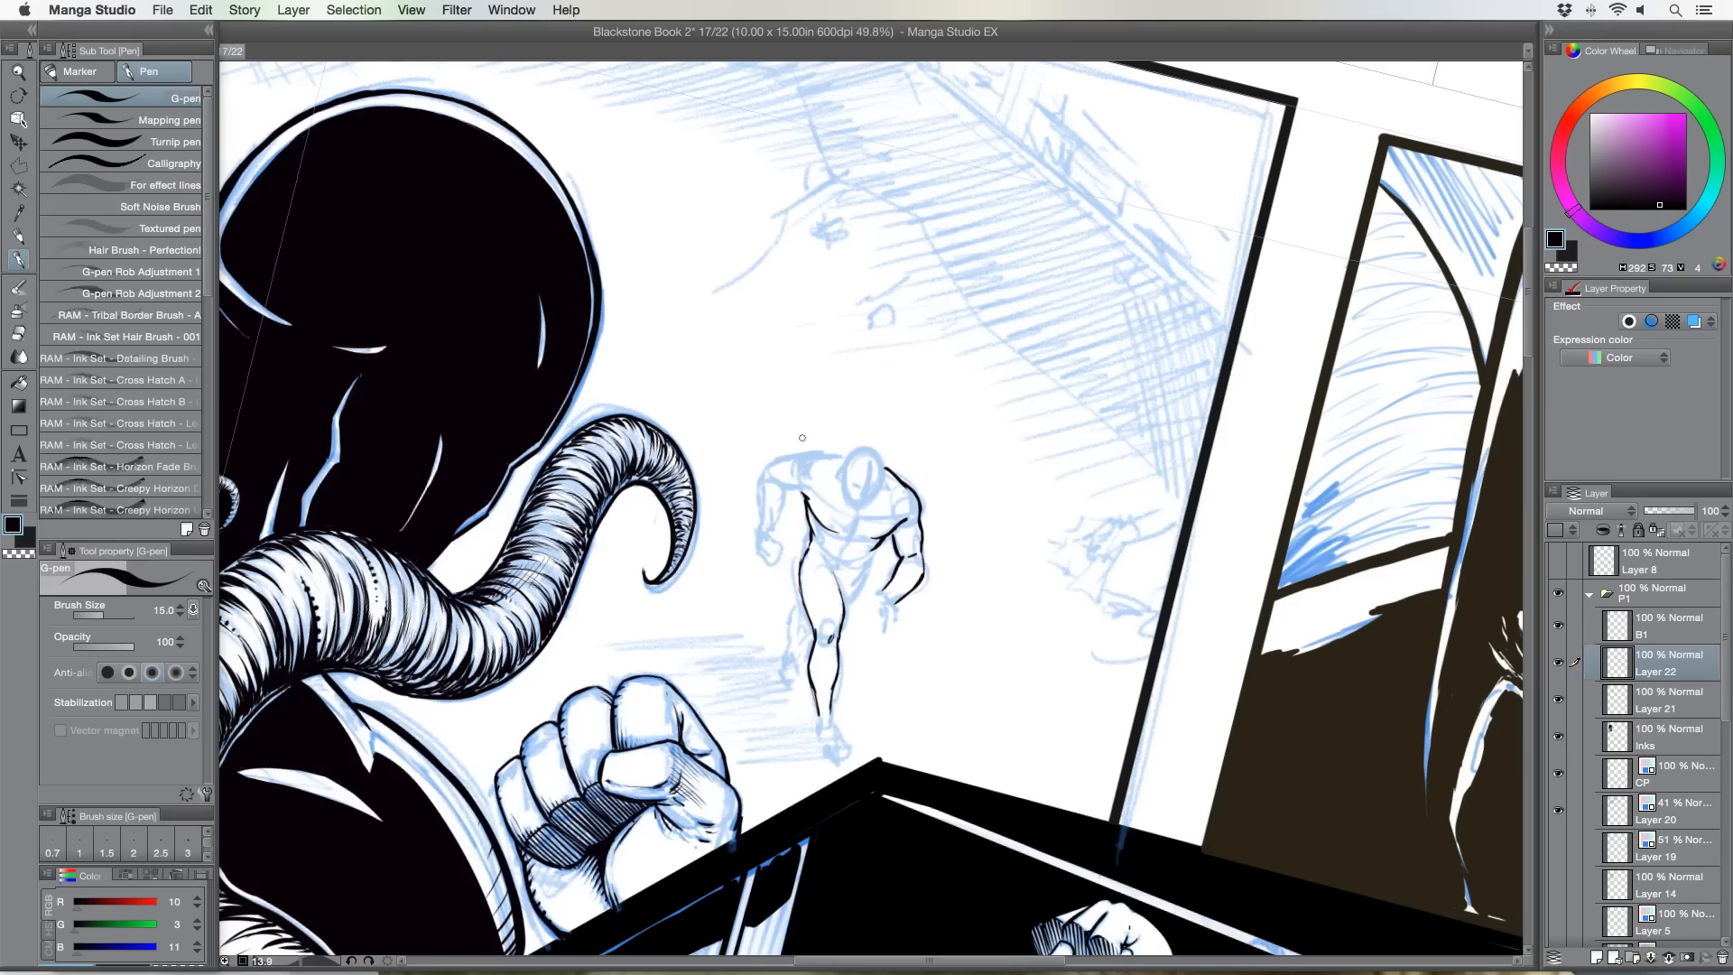
{"action": "left_click_drag", "start_coordinate": [810, 688], "coordinate": [828, 719]}
{"action": "left_click_drag", "start_coordinate": [817, 701], "coordinate": [817, 719]}
{"action": "mouse_move", "coordinate": [816, 721]}
{"action": "left_mouse_down"}
{"action": "mouse_move", "coordinate": [825, 755]}
{"action": "mouse_move", "coordinate": [841, 746]}
{"action": "left_mouse_up"}
{"action": "mouse_move", "coordinate": [839, 579]}
{"action": "left_mouse_down"}
{"action": "mouse_move", "coordinate": [866, 562]}
{"action": "mouse_move", "coordinate": [857, 590]}
{"action": "mouse_move", "coordinate": [798, 612]}
{"action": "mouse_move", "coordinate": [791, 638]}
{"action": "left_mouse_up"}
{"action": "left_click_drag", "start_coordinate": [810, 636], "coordinate": [798, 657]}
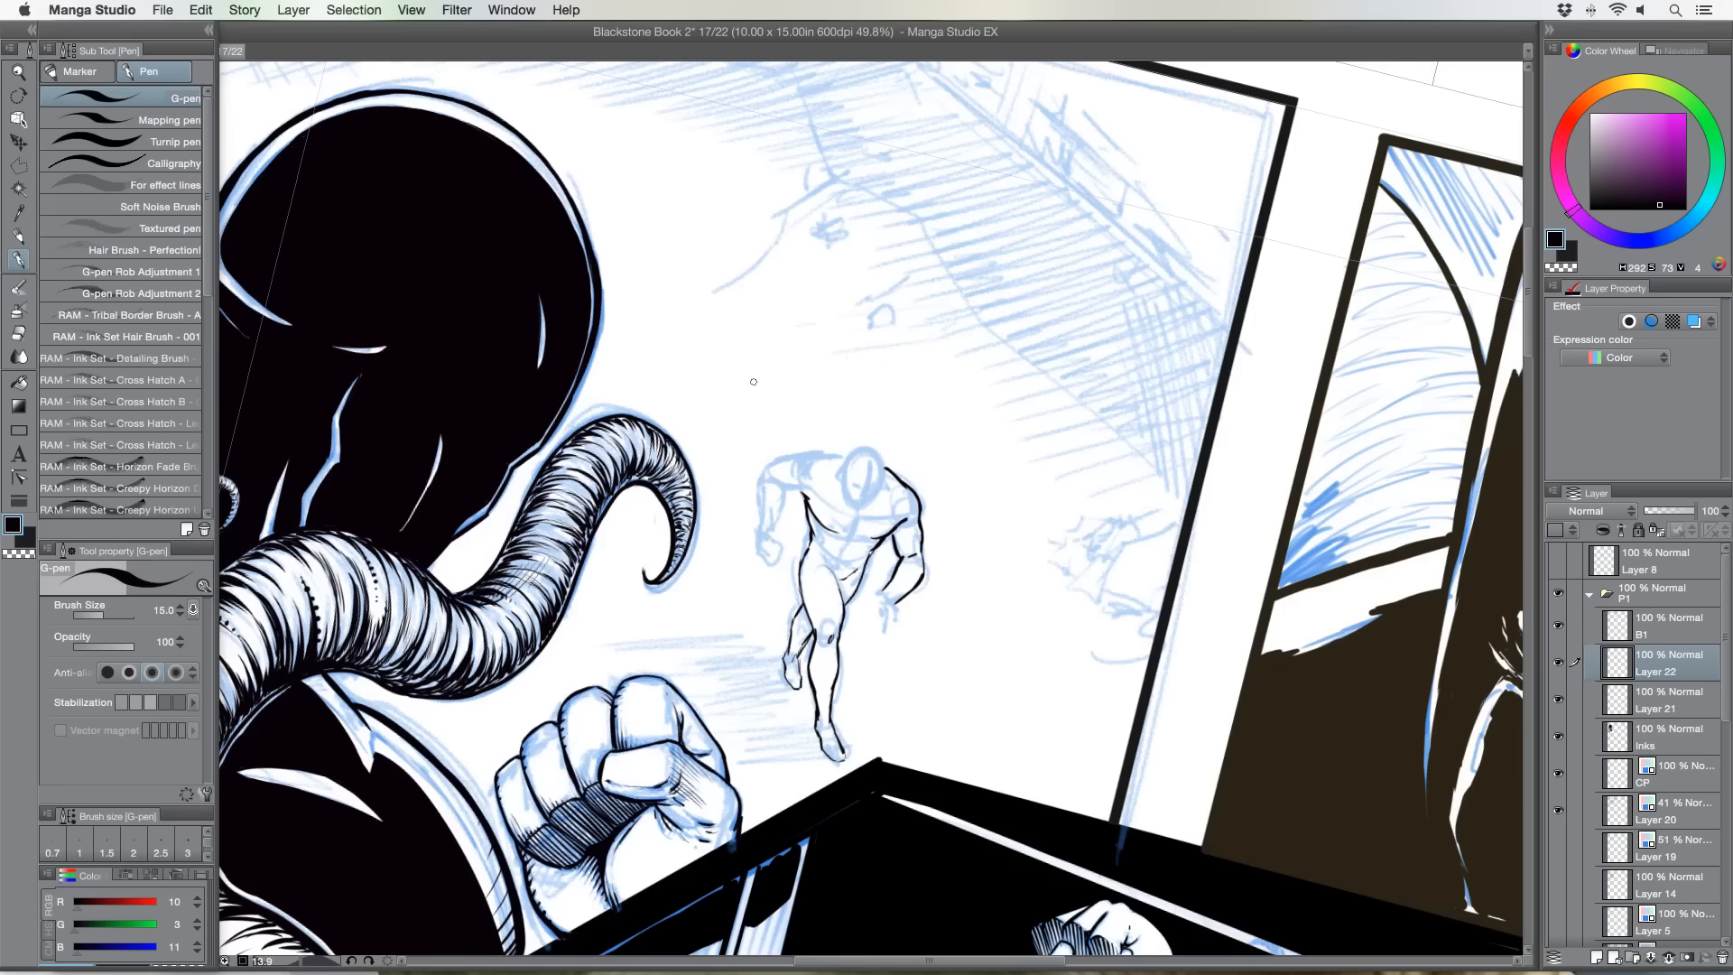
Ink the distant figure's upper shoulder line and the outline of its other arm.
{"action": "mouse_move", "coordinate": [845, 456]}
{"action": "left_mouse_down"}
{"action": "mouse_move", "coordinate": [773, 473]}
{"action": "mouse_move", "coordinate": [796, 492]}
{"action": "left_mouse_up"}
{"action": "left_click_drag", "start_coordinate": [767, 484], "coordinate": [768, 538]}
{"action": "left_click_drag", "start_coordinate": [787, 462], "coordinate": [770, 474]}
{"action": "left_click_drag", "start_coordinate": [763, 481], "coordinate": [761, 497]}
{"action": "left_click_drag", "start_coordinate": [768, 540], "coordinate": [765, 531]}
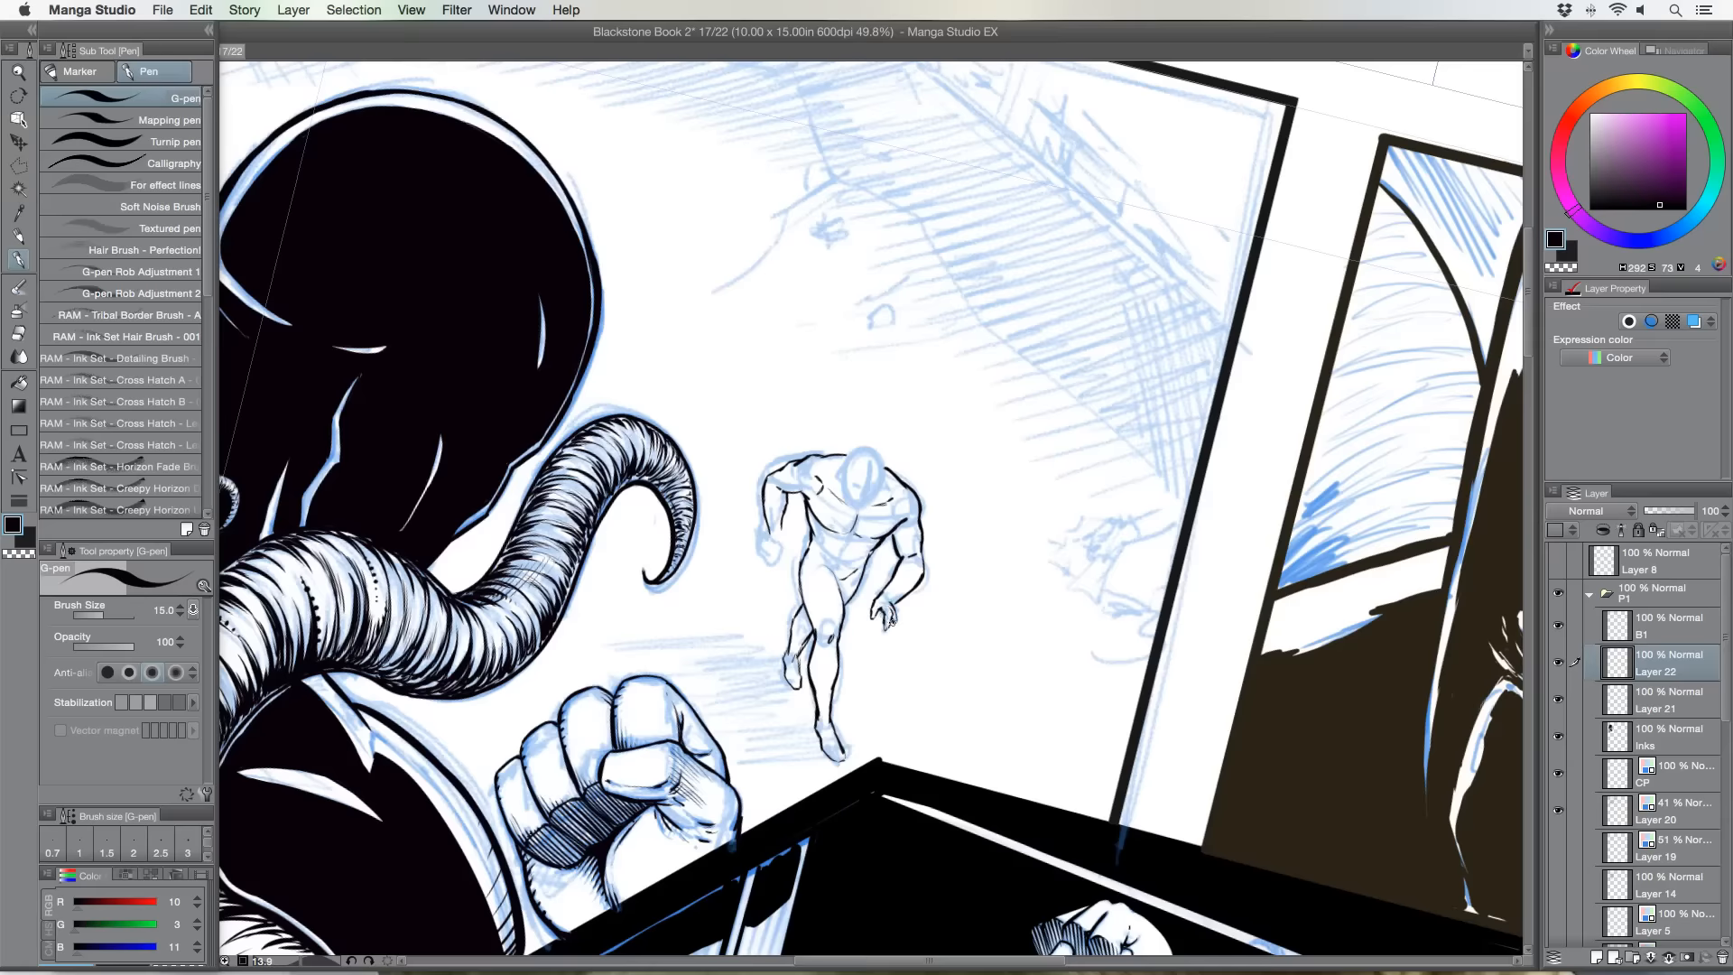
Ink the distant figure's hands, head and facial features, and add detail strokes at the knee.
{"action": "left_click_drag", "start_coordinate": [885, 627], "coordinate": [888, 621]}
{"action": "left_click_drag", "start_coordinate": [784, 521], "coordinate": [783, 530]}
{"action": "left_click_drag", "start_coordinate": [785, 546], "coordinate": [775, 565]}
{"action": "left_click_drag", "start_coordinate": [867, 451], "coordinate": [882, 481]}
{"action": "left_click_drag", "start_coordinate": [870, 488], "coordinate": [872, 489]}
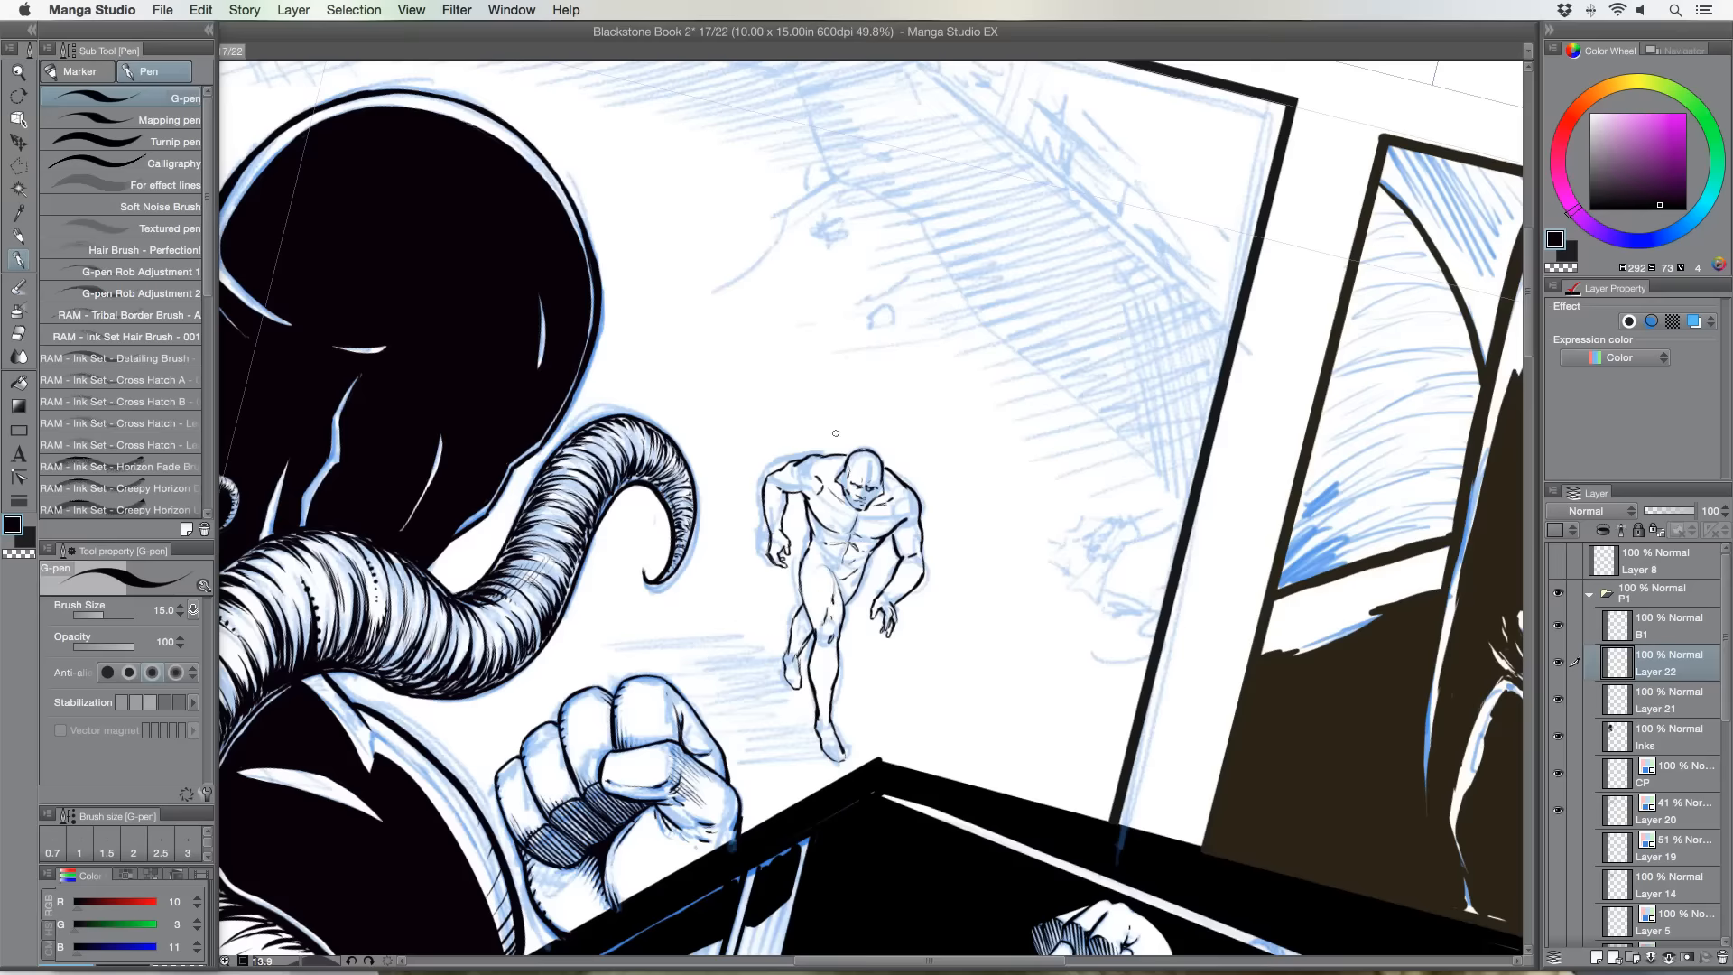
{"action": "left_click_drag", "start_coordinate": [820, 632], "coordinate": [827, 642]}
Examine the inked panel with the palettes hidden, then upright and zoomed out within the full page.
{"action": "key", "text": "Tab"}
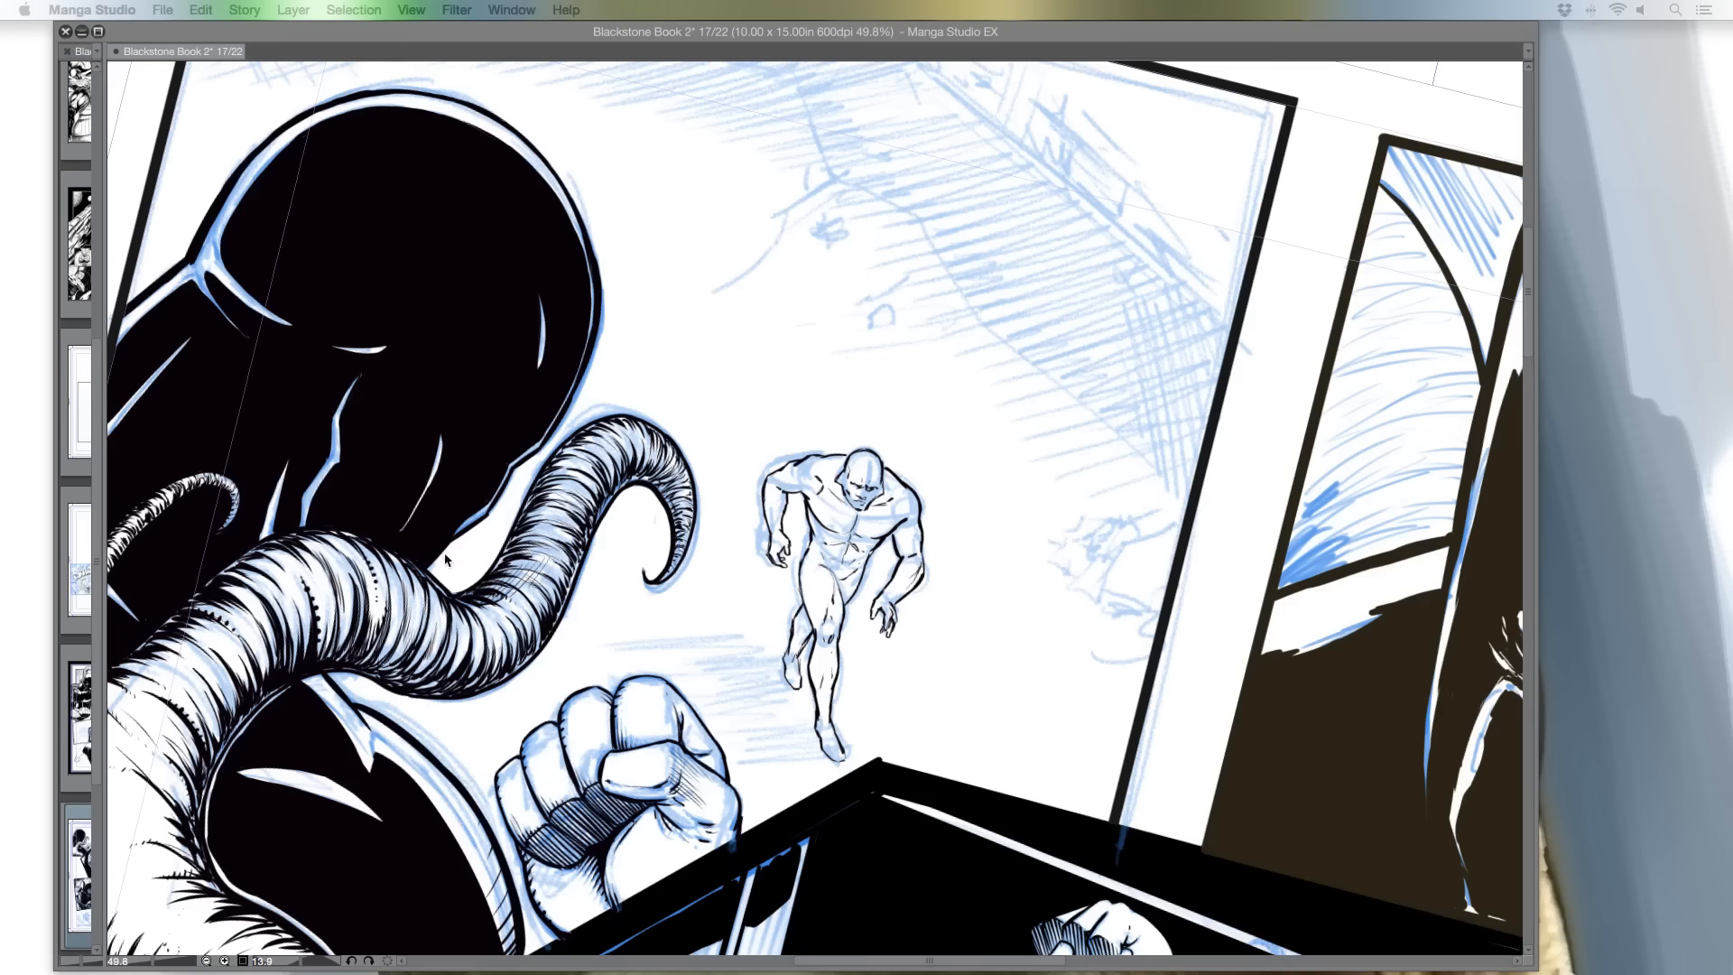
{"action": "key", "text": "Tab"}
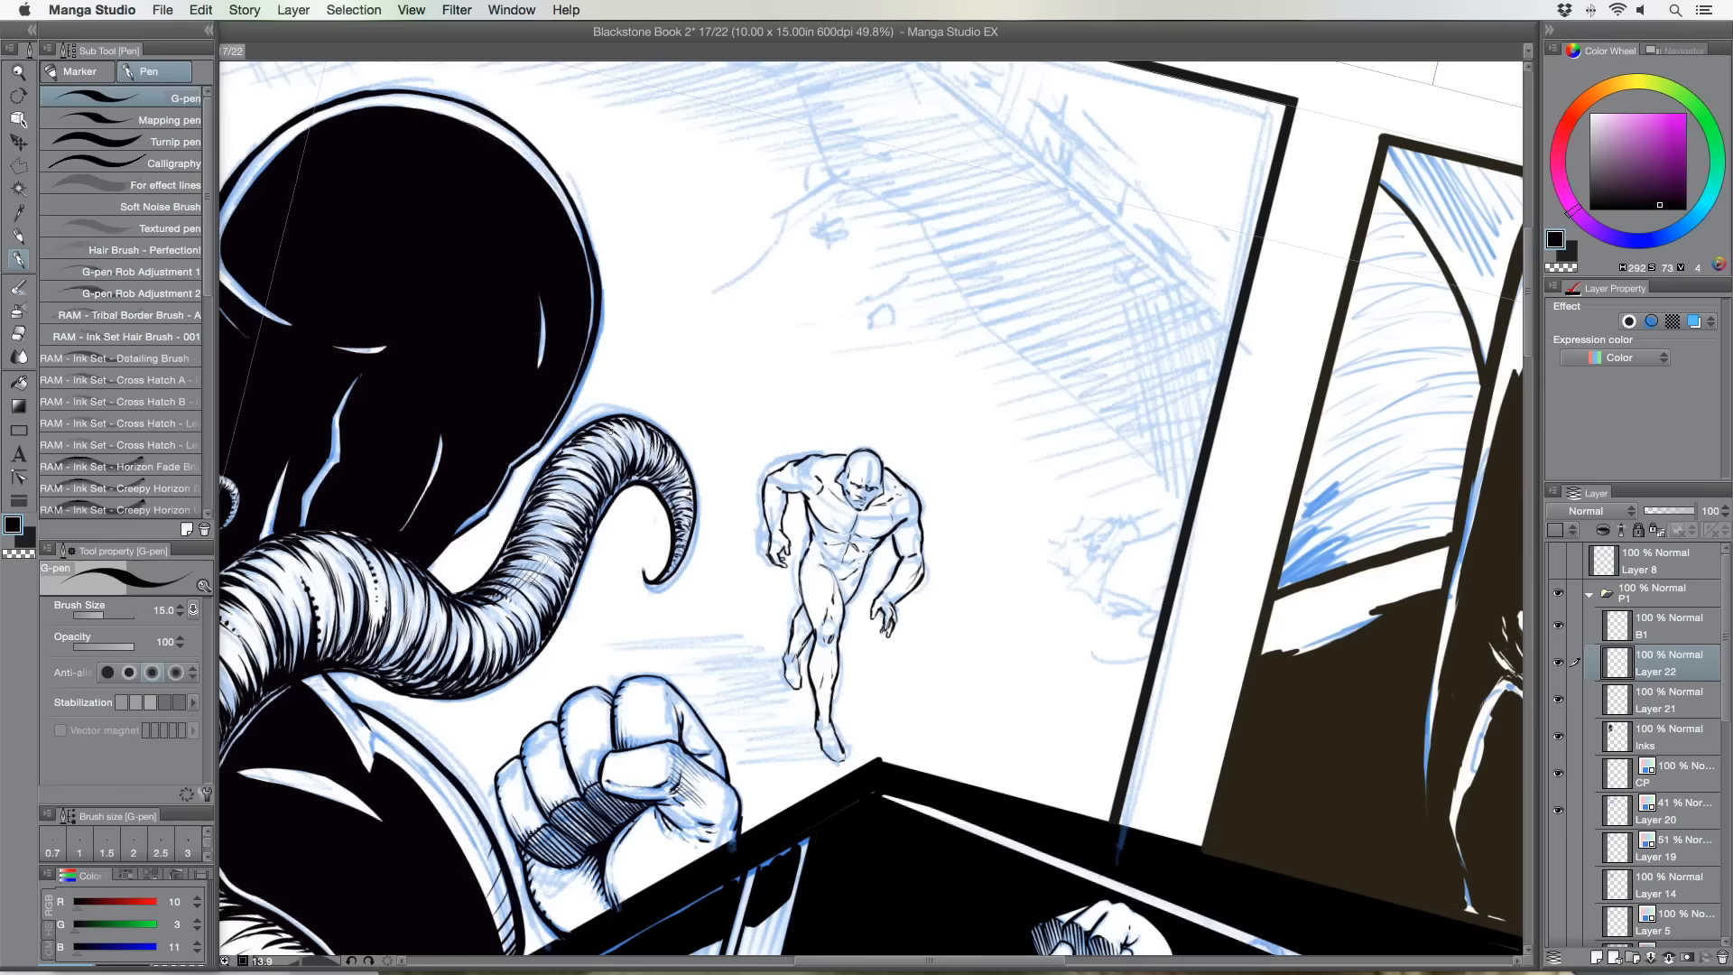
{"action": "double_click", "coordinate": [18, 96]}
{"action": "left_click", "coordinate": [18, 72]}
{"action": "left_click", "coordinate": [559, 449]}
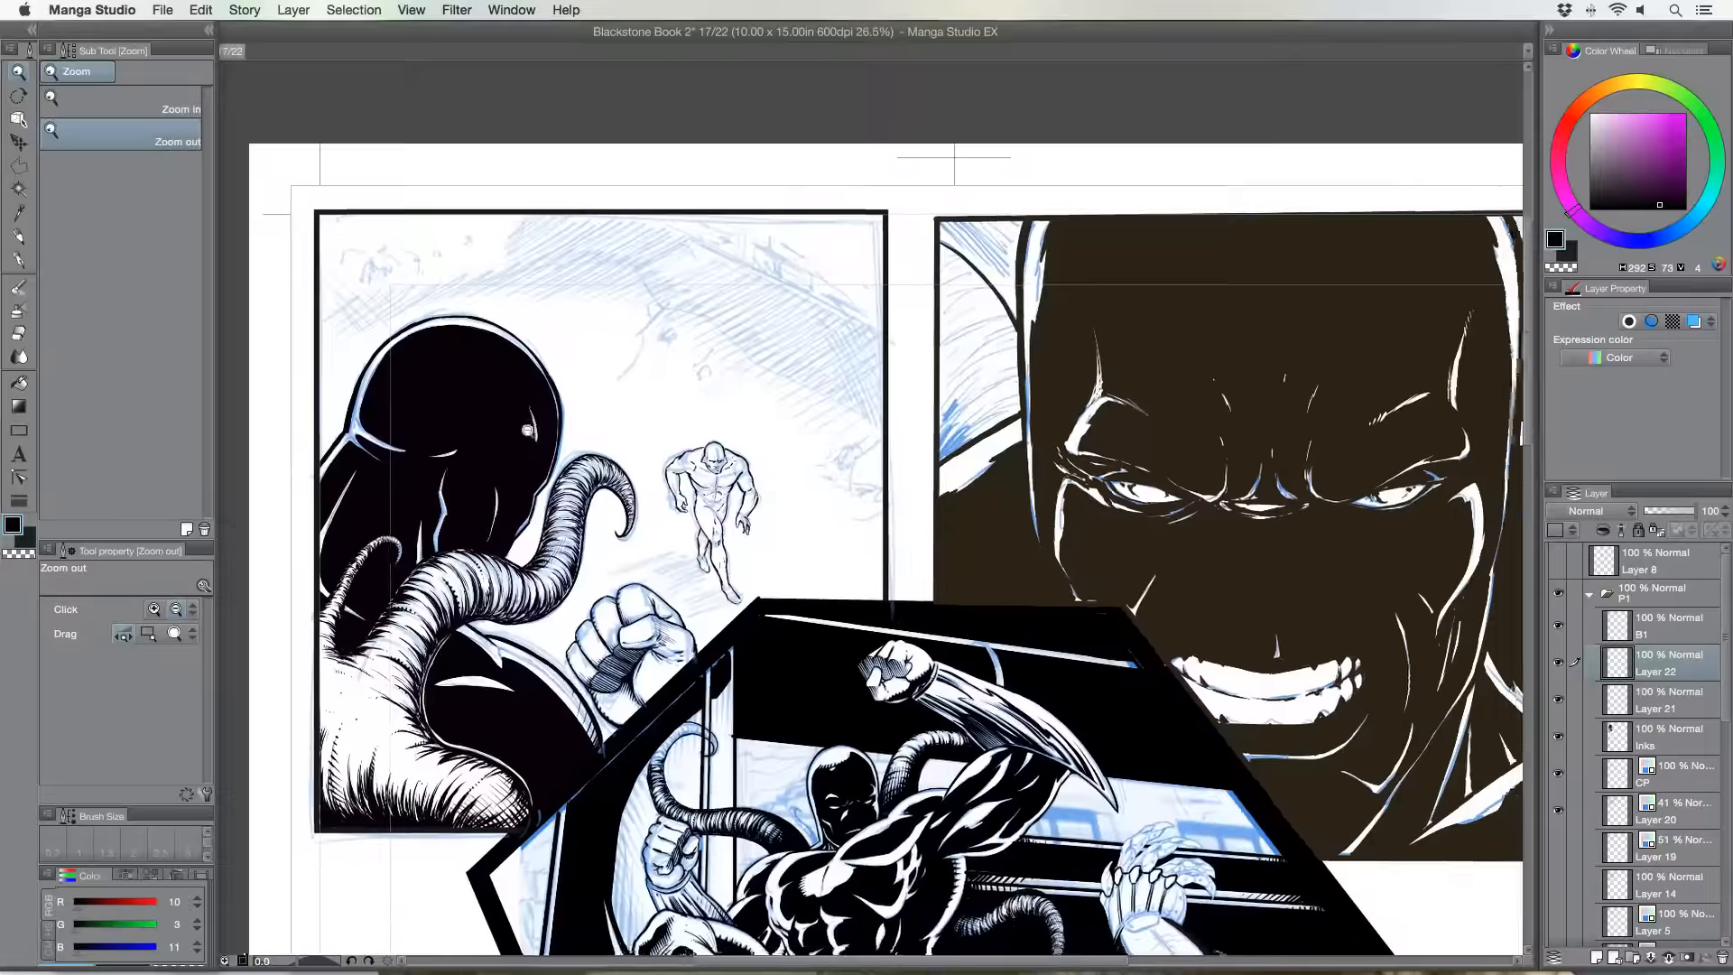
{"action": "left_click_drag", "start_coordinate": [541, 511], "coordinate": [546, 437]}
{"action": "left_click_drag", "start_coordinate": [530, 514], "coordinate": [486, 561]}
{"action": "left_click_drag", "start_coordinate": [496, 383], "coordinate": [512, 478]}
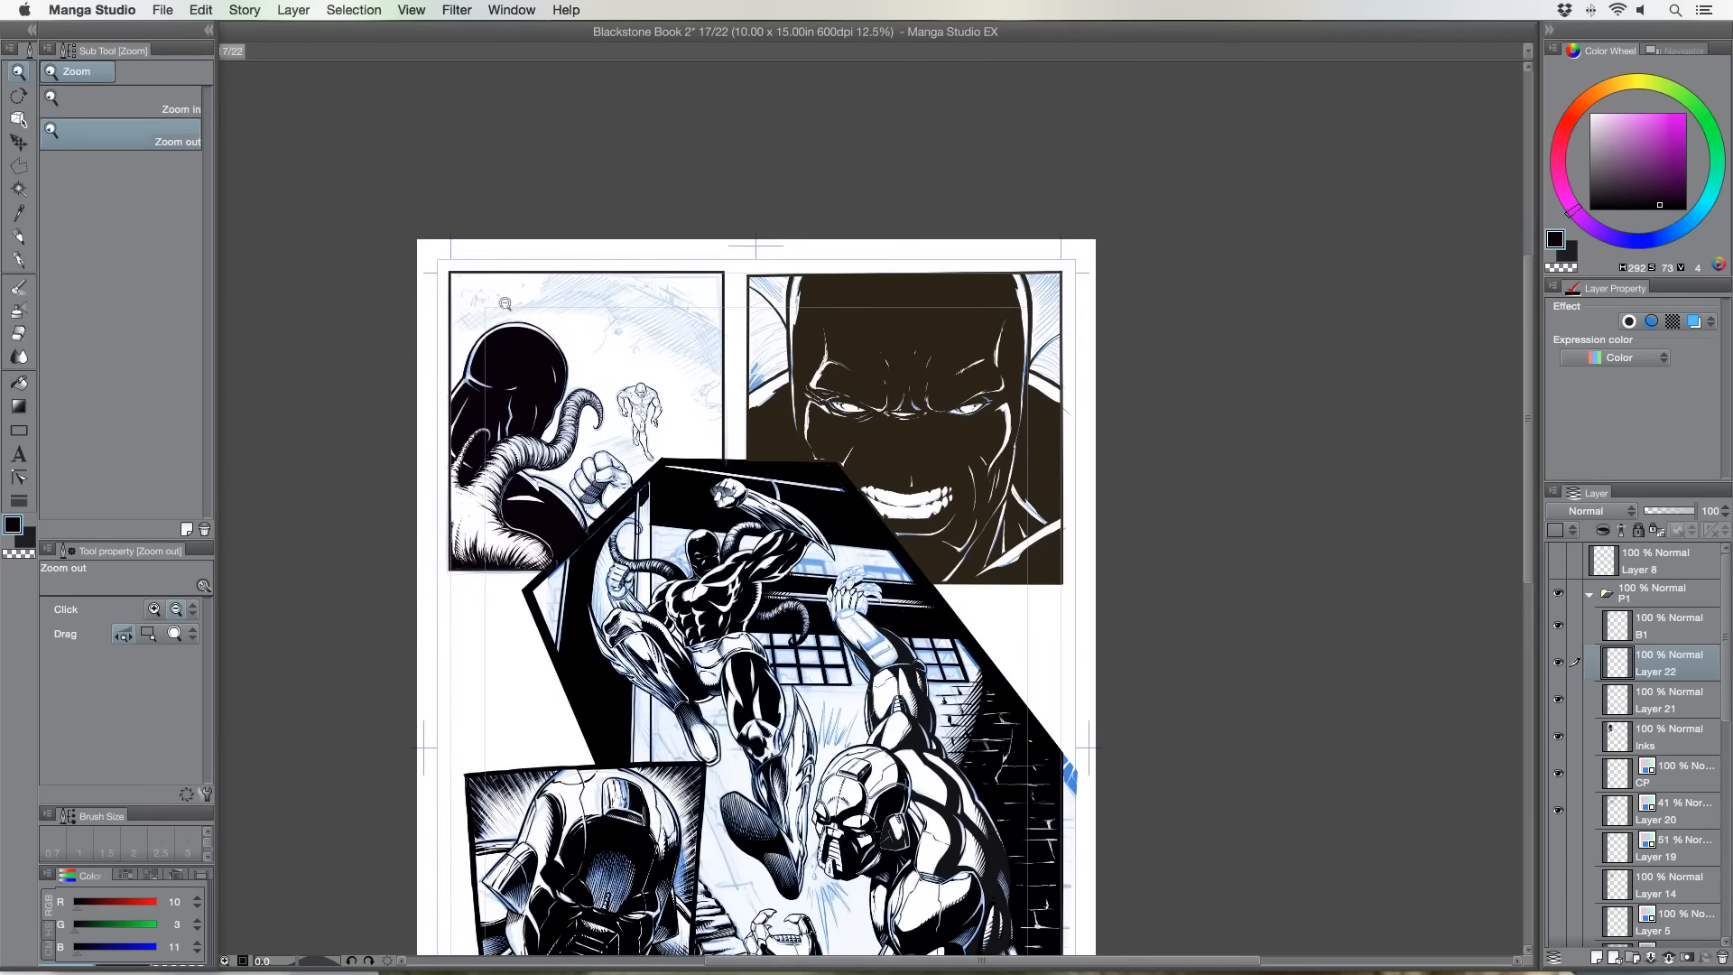
Return to a close view of the first panel and add a new layer above the distant figure's layer.
{"action": "left_click_drag", "start_coordinate": [505, 311], "coordinate": [539, 332]}
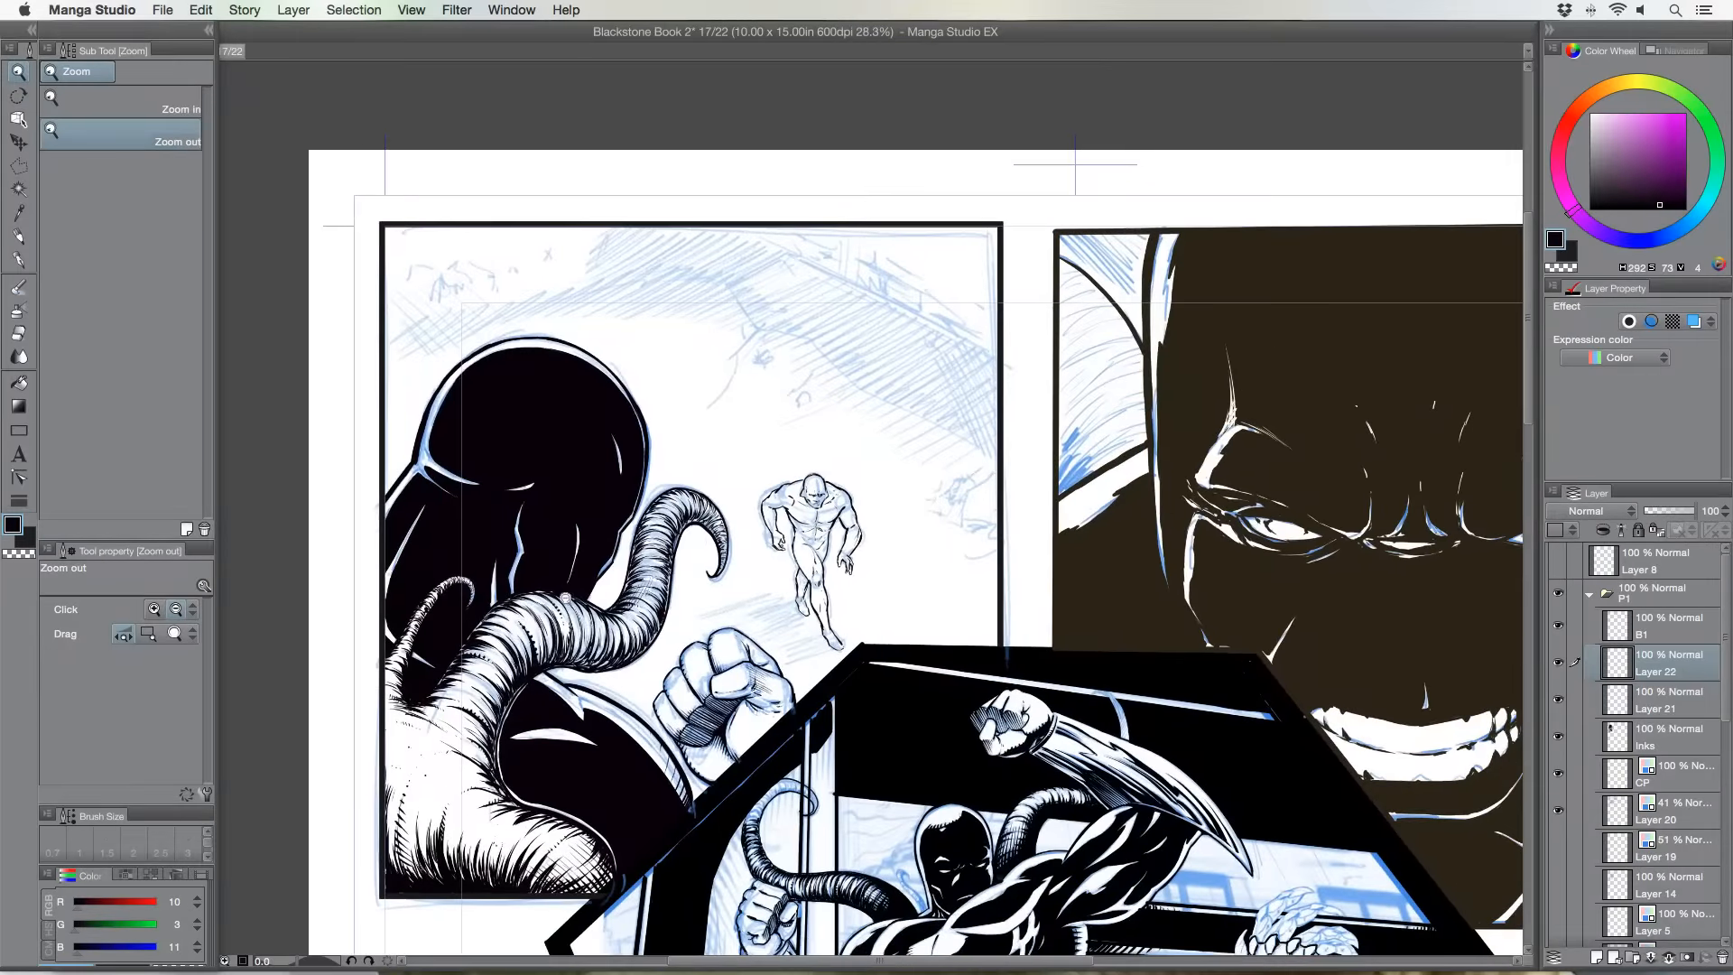
{"action": "scroll", "coordinate": [590, 632], "scroll_direction": "down", "scroll_amount": 2}
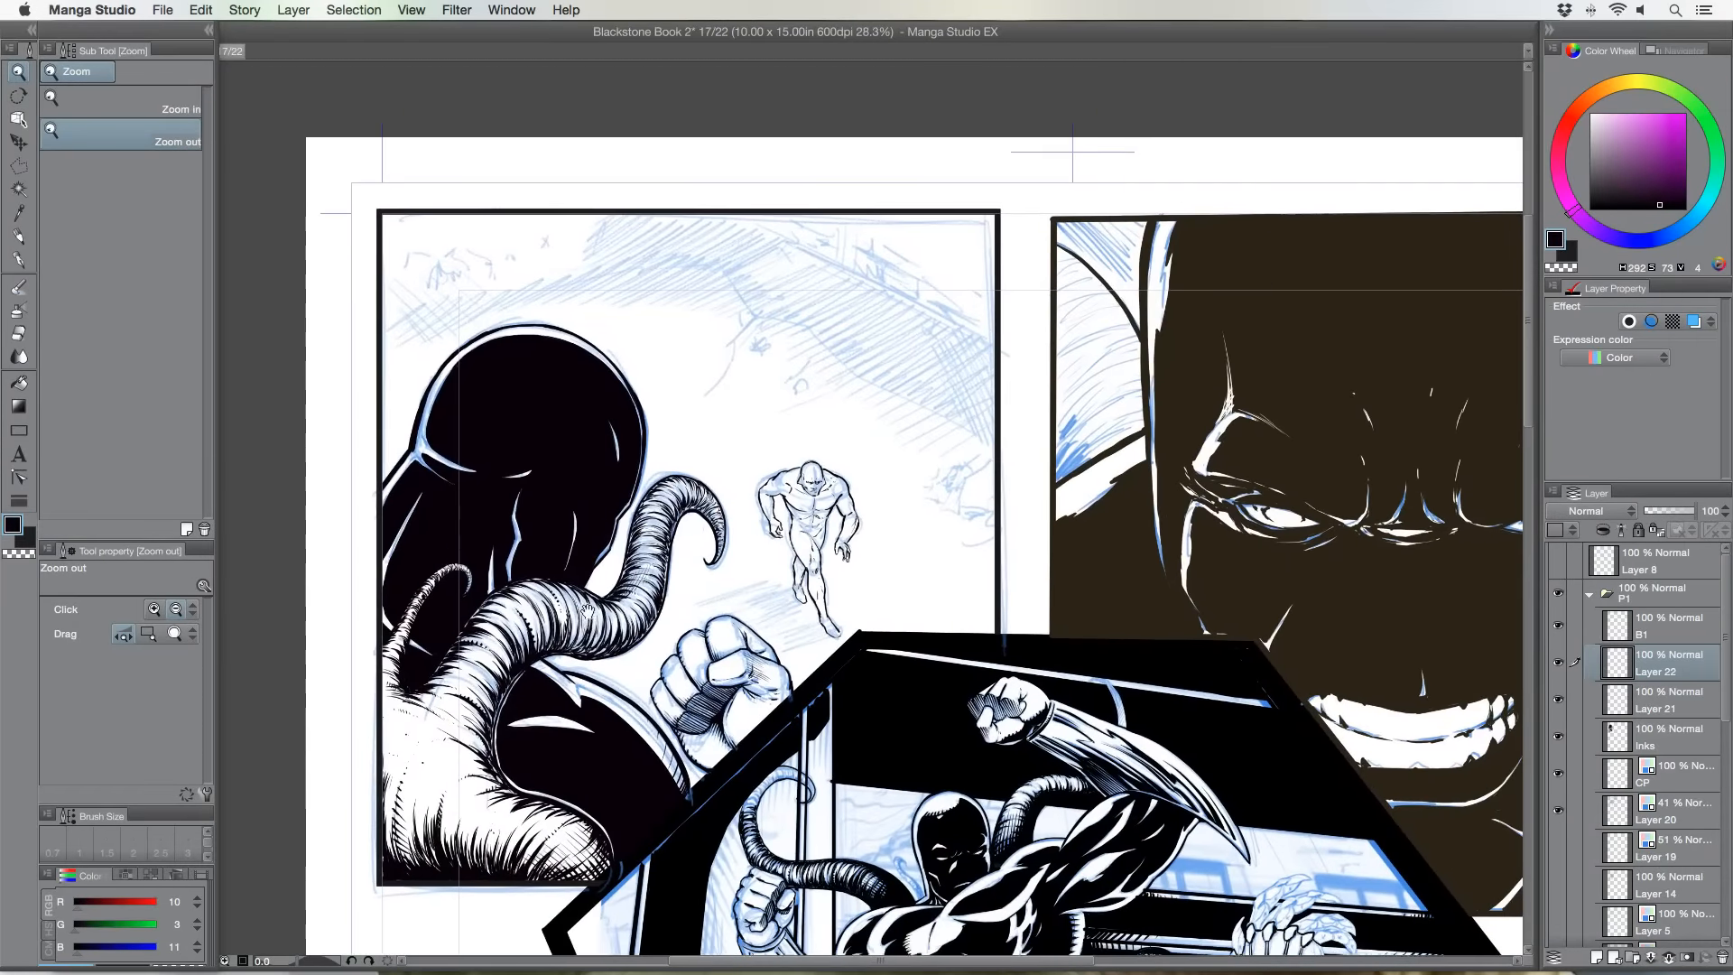
{"action": "left_click_drag", "start_coordinate": [710, 524], "coordinate": [687, 524]}
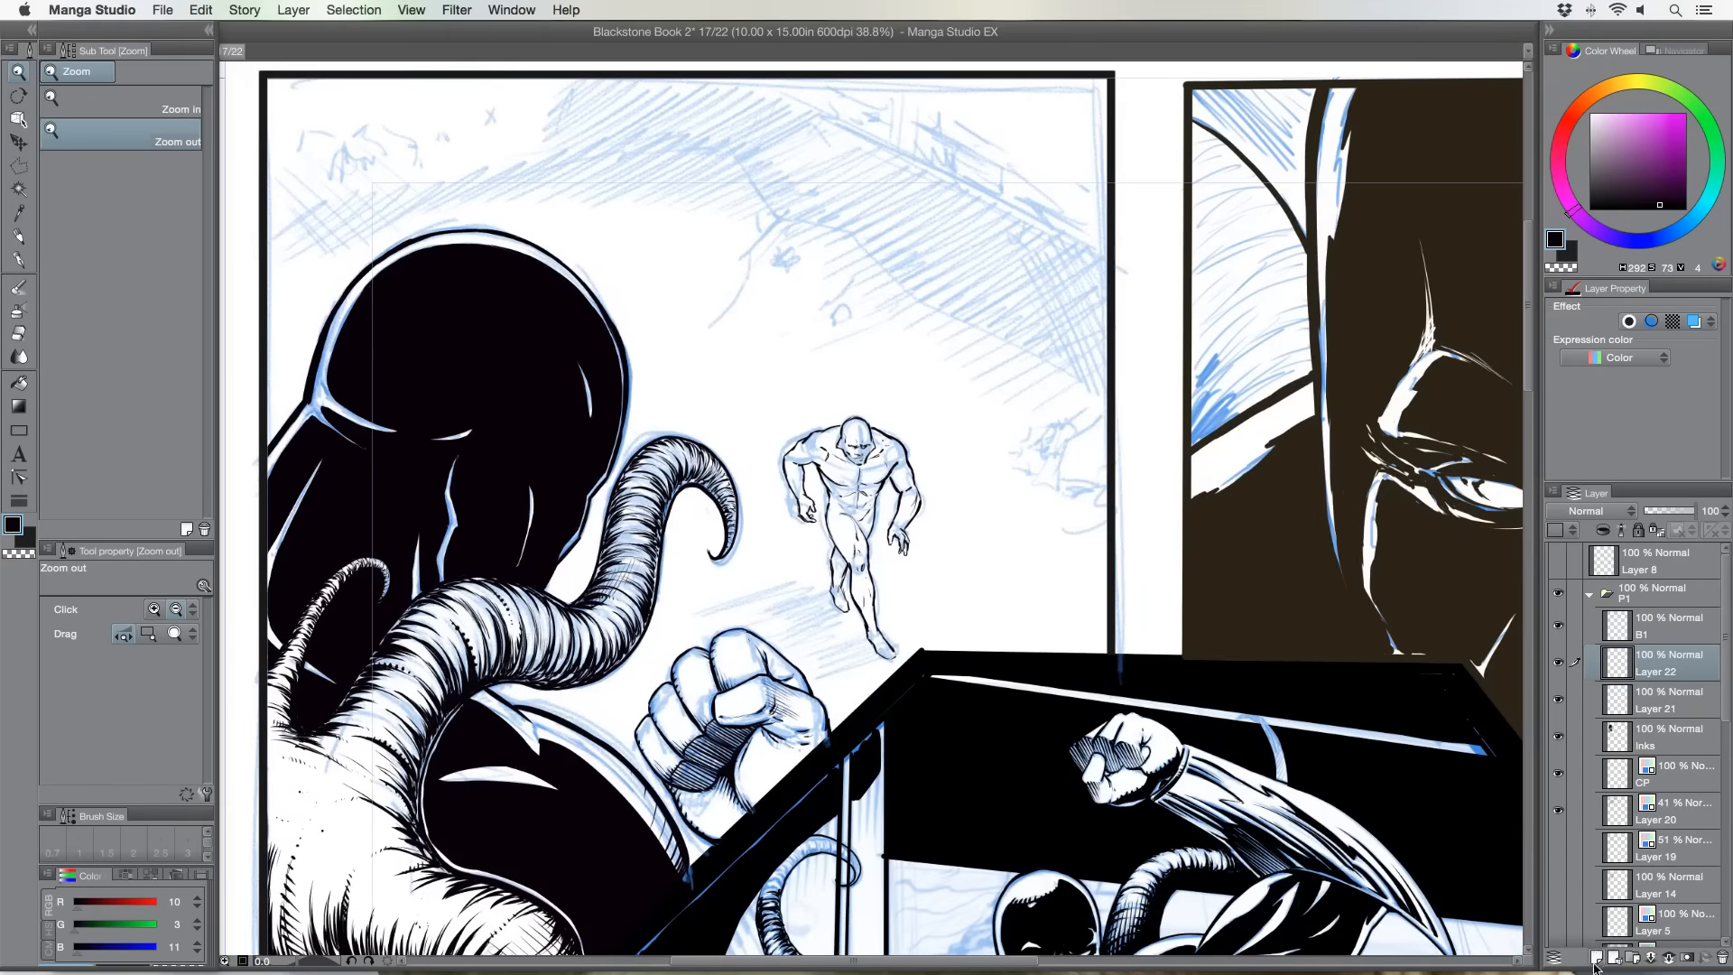
{"action": "left_click", "coordinate": [1597, 957]}
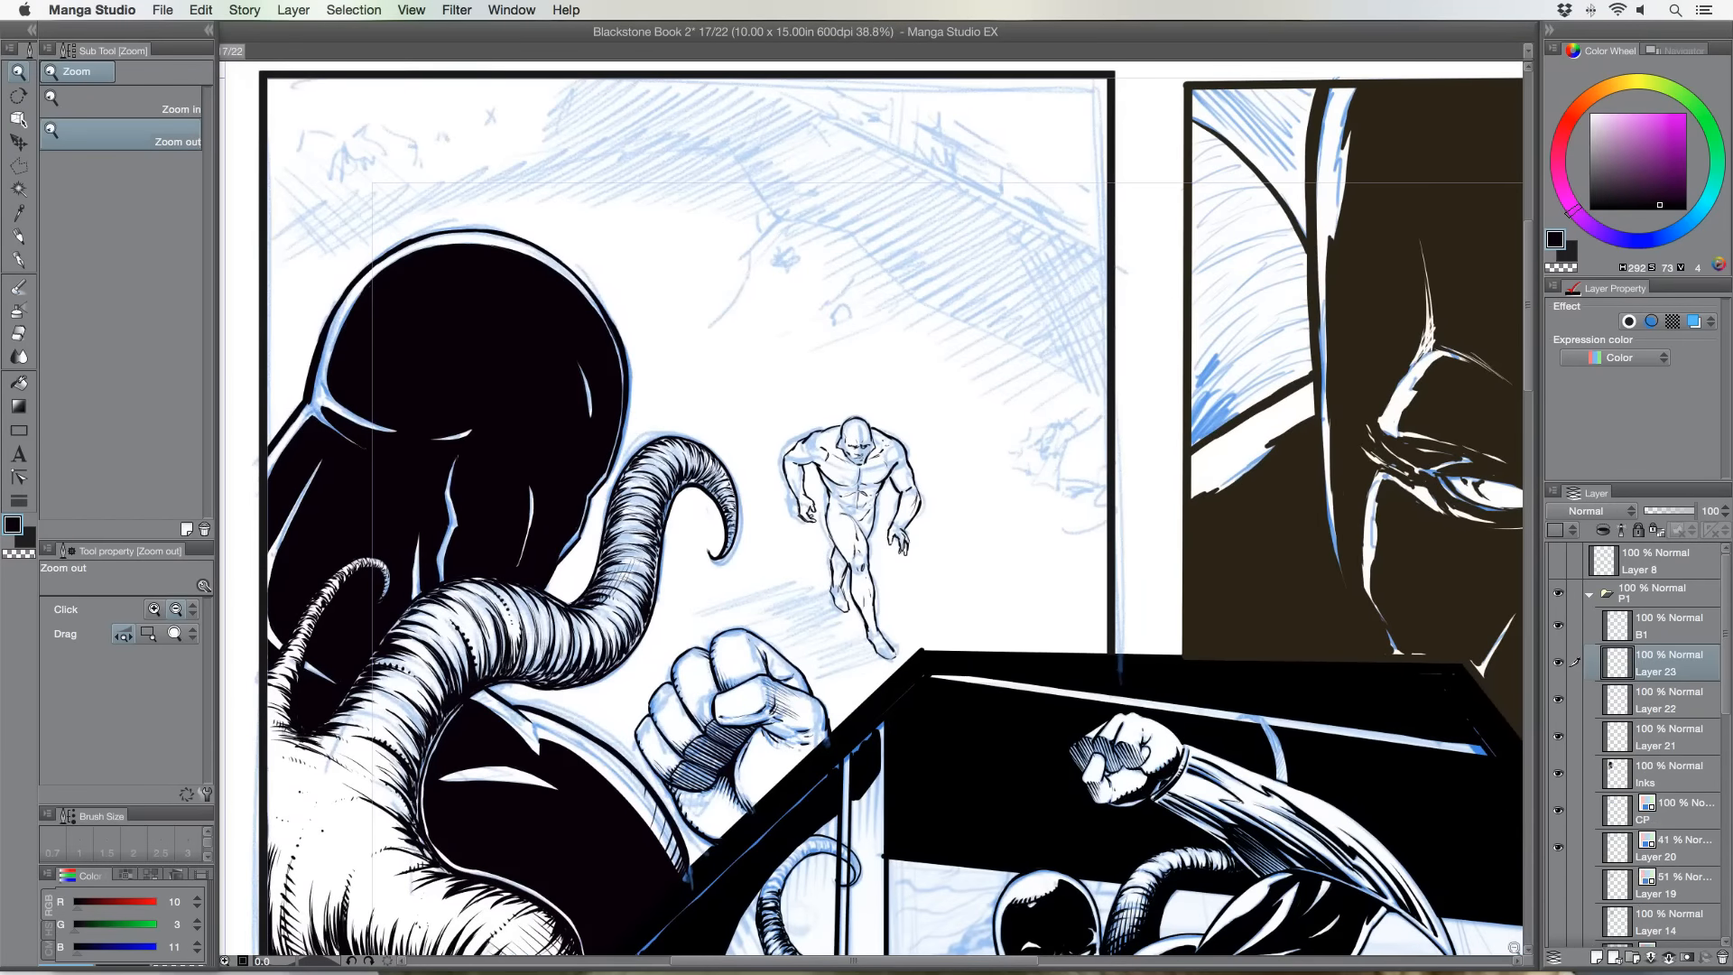
Fill the distant figure's shaded shoulder and chest area with solid black using the G-pen at size 30.
{"action": "left_click", "coordinate": [1558, 699]}
{"action": "left_click", "coordinate": [1558, 699]}
{"action": "left_click", "coordinate": [18, 259]}
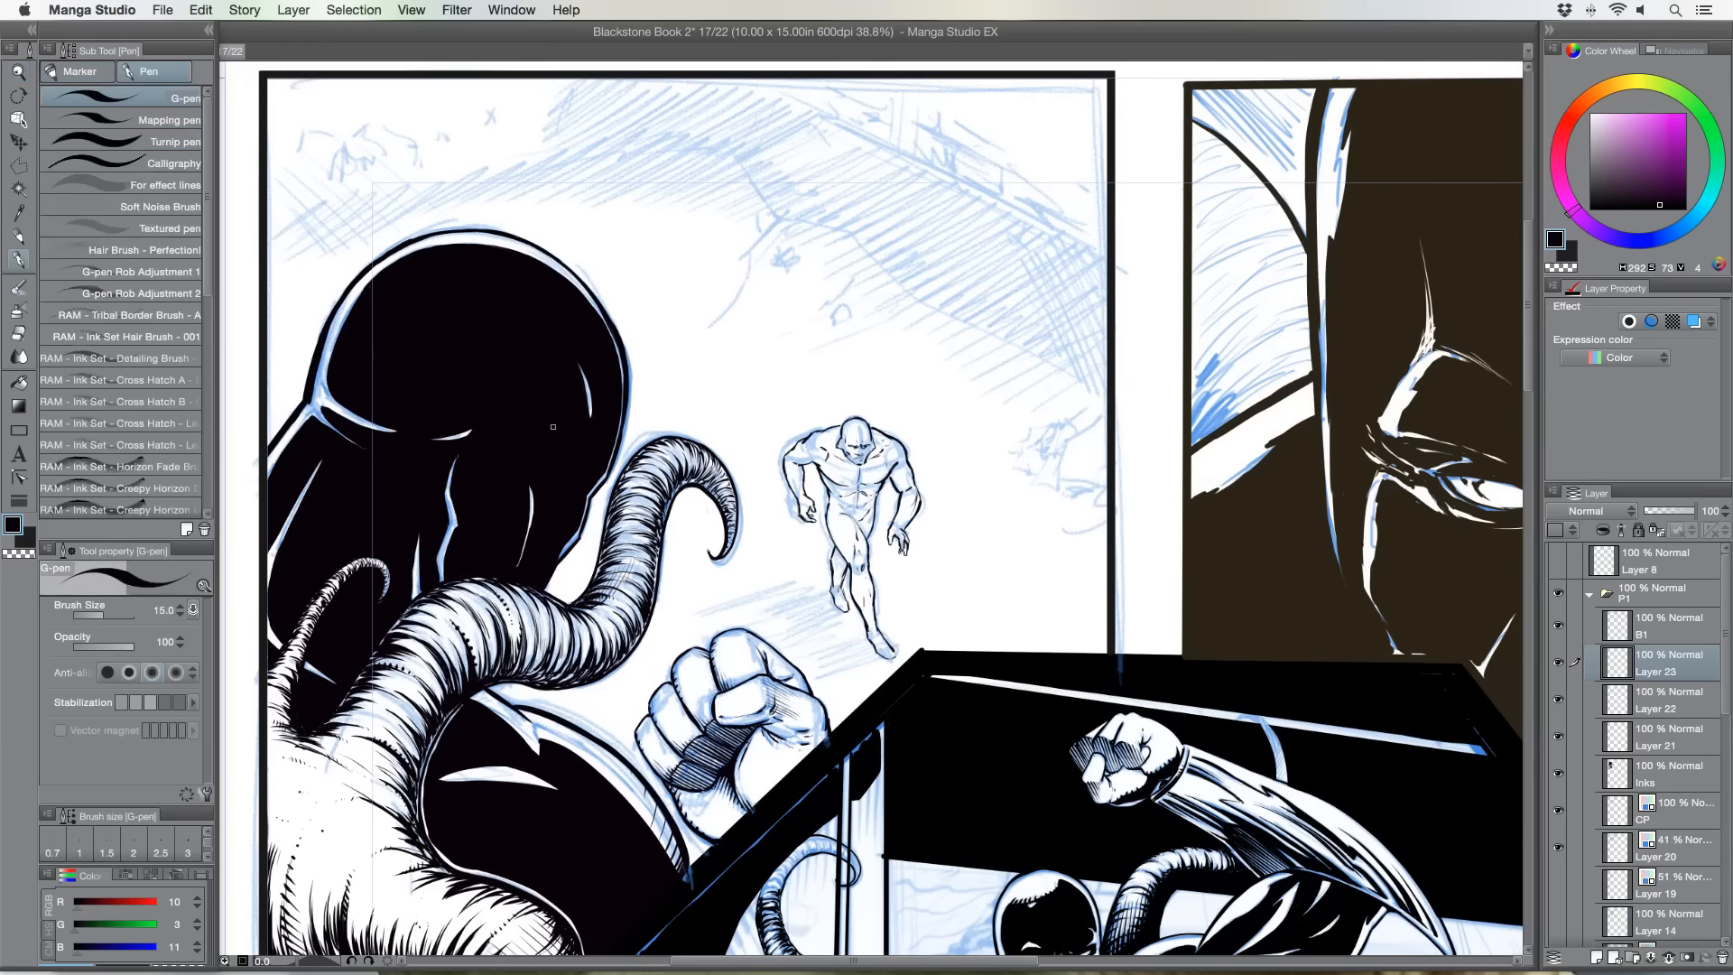
{"action": "key", "text": "bracketright"}
{"action": "key", "text": "bracketright"}
{"action": "mouse_move", "coordinate": [821, 442]}
{"action": "left_mouse_down"}
{"action": "mouse_move", "coordinate": [792, 456]}
{"action": "mouse_move", "coordinate": [829, 441]}
{"action": "mouse_move", "coordinate": [831, 474]}
{"action": "mouse_move", "coordinate": [847, 462]}
{"action": "left_mouse_up"}
{"action": "key", "text": "]"}
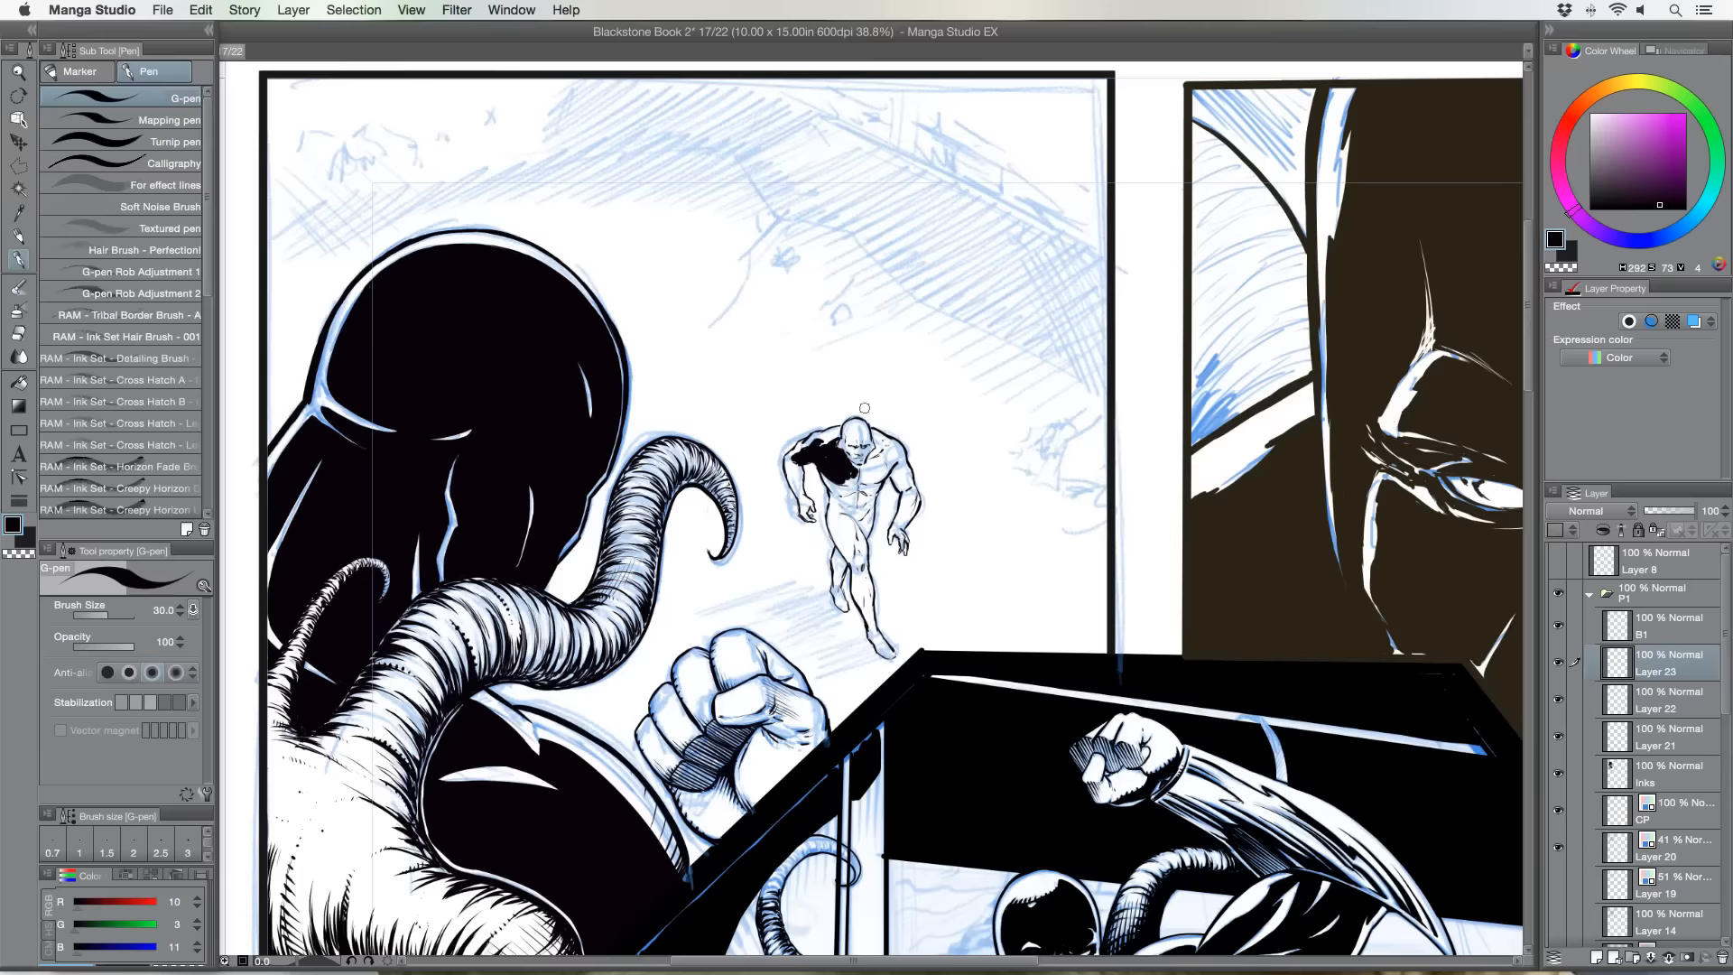
Black in the distant figure's shaded arm and face with the G-pen at size 25.
{"action": "key", "text": "["}
{"action": "left_click_drag", "start_coordinate": [790, 456], "coordinate": [813, 520]}
{"action": "key", "text": "["}
{"action": "key", "text": "]"}
{"action": "mouse_move", "coordinate": [850, 440]}
{"action": "left_mouse_down"}
{"action": "mouse_move", "coordinate": [864, 434]}
{"action": "mouse_move", "coordinate": [850, 422]}
{"action": "left_mouse_up"}
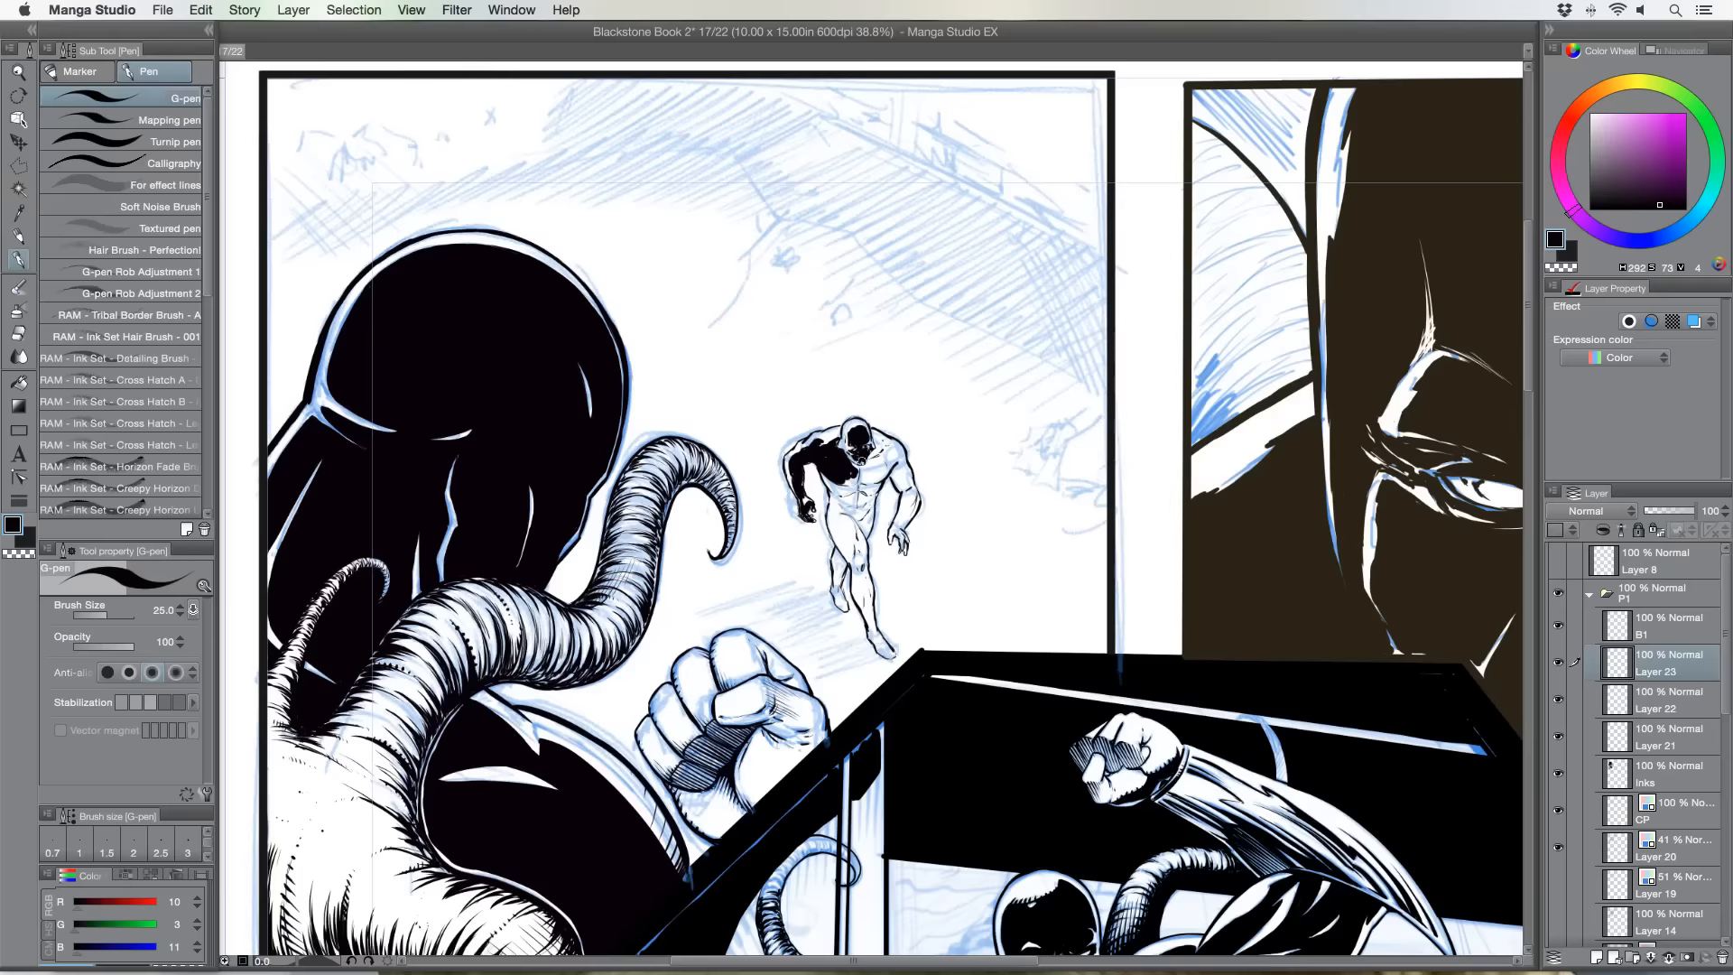
Fill the distant figure's torso, legs and other arm with solid black shadows, leaving thin white highlights along the edges.
{"action": "left_click_drag", "start_coordinate": [849, 460], "coordinate": [865, 464]}
{"action": "left_click_drag", "start_coordinate": [865, 479], "coordinate": [870, 478]}
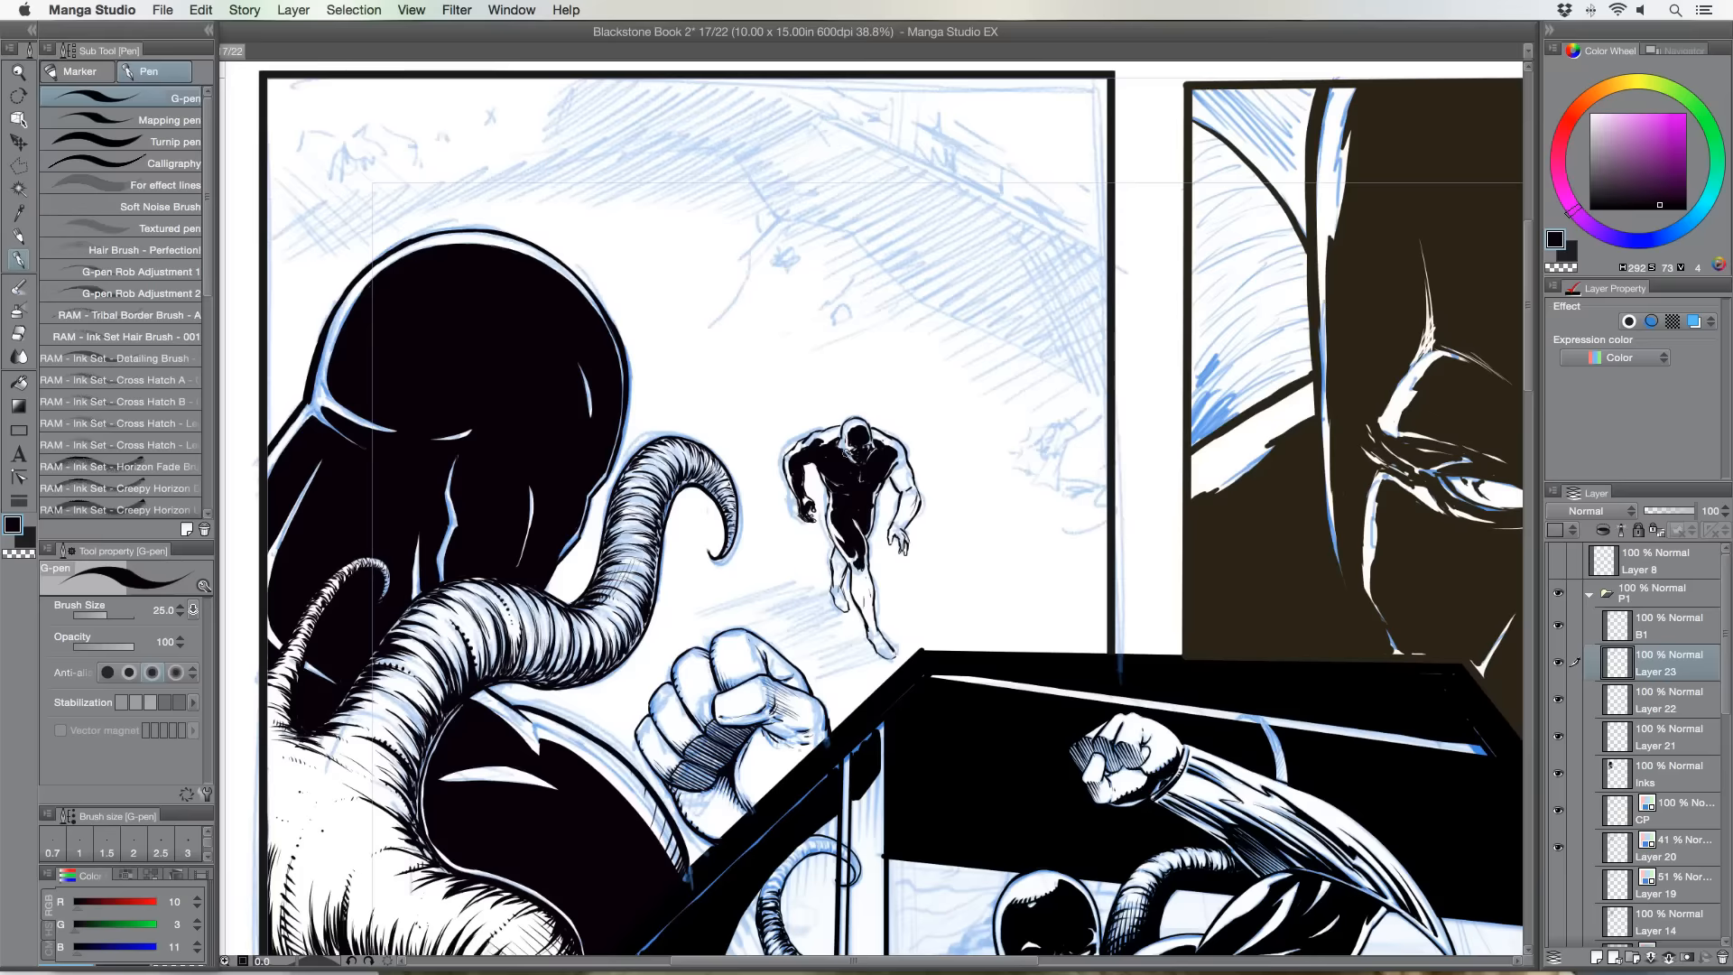
{"action": "mouse_move", "coordinate": [862, 567]}
{"action": "left_mouse_down"}
{"action": "mouse_move", "coordinate": [866, 628]}
{"action": "mouse_move", "coordinate": [840, 550]}
{"action": "mouse_move", "coordinate": [839, 582]}
{"action": "left_mouse_up"}
{"action": "left_click_drag", "start_coordinate": [872, 621], "coordinate": [892, 654]}
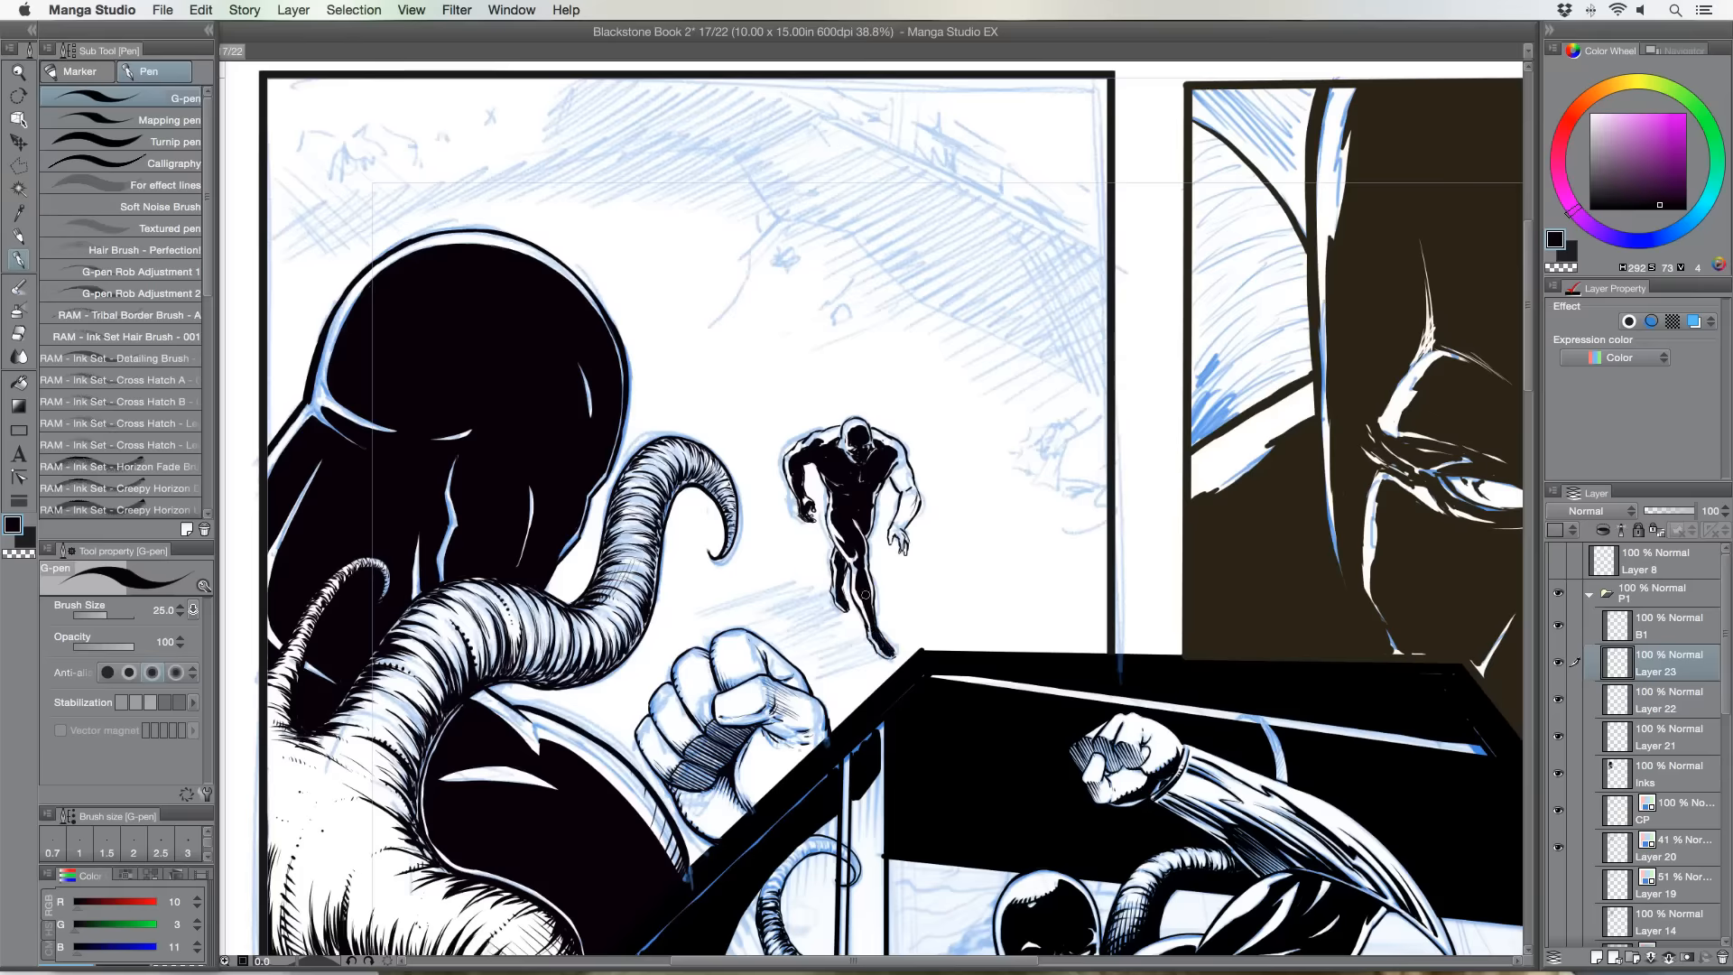
{"action": "mouse_move", "coordinate": [893, 471]}
{"action": "left_mouse_down"}
{"action": "mouse_move", "coordinate": [911, 487]}
{"action": "mouse_move", "coordinate": [905, 550]}
{"action": "left_mouse_up"}
{"action": "left_click_drag", "start_coordinate": [874, 502], "coordinate": [864, 542]}
Ink the distant figure's cast shadow on the ground with hatching strokes behind the feet, using the G-pen at size 17.
{"action": "left_click", "coordinate": [19, 74]}
{"action": "left_click_drag", "start_coordinate": [574, 372], "coordinate": [512, 336]}
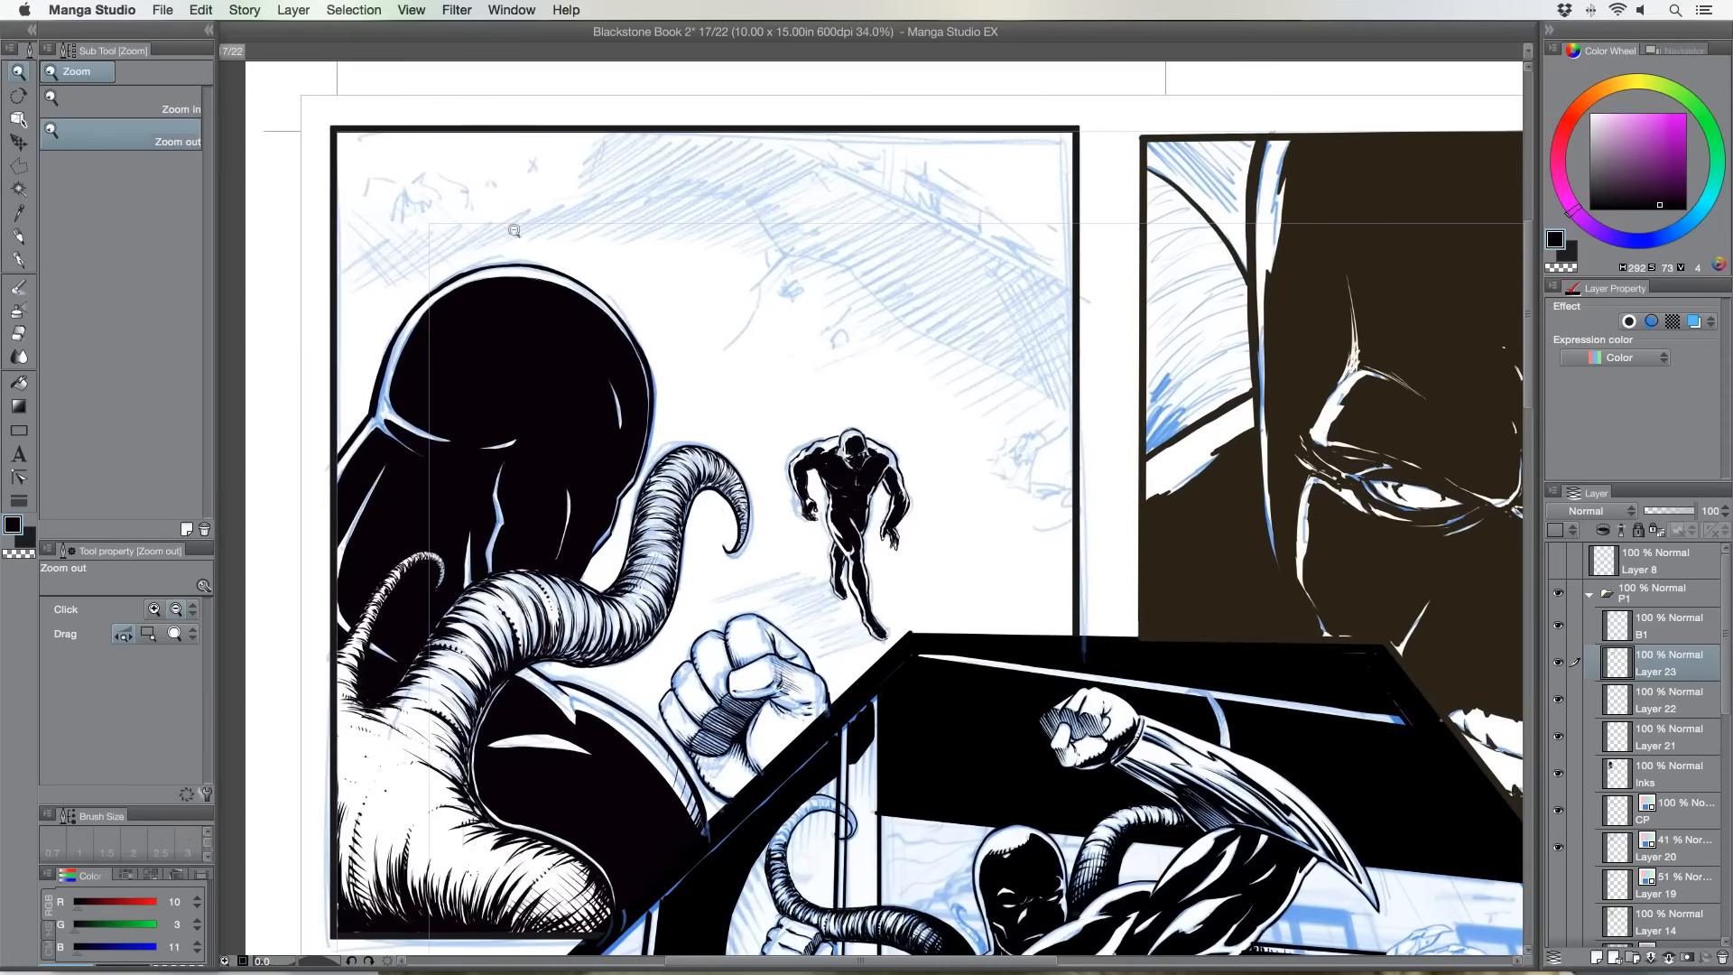
{"action": "left_click", "coordinate": [19, 260]}
{"action": "key", "text": "bracketleft"}
{"action": "key", "text": "bracketleft"}
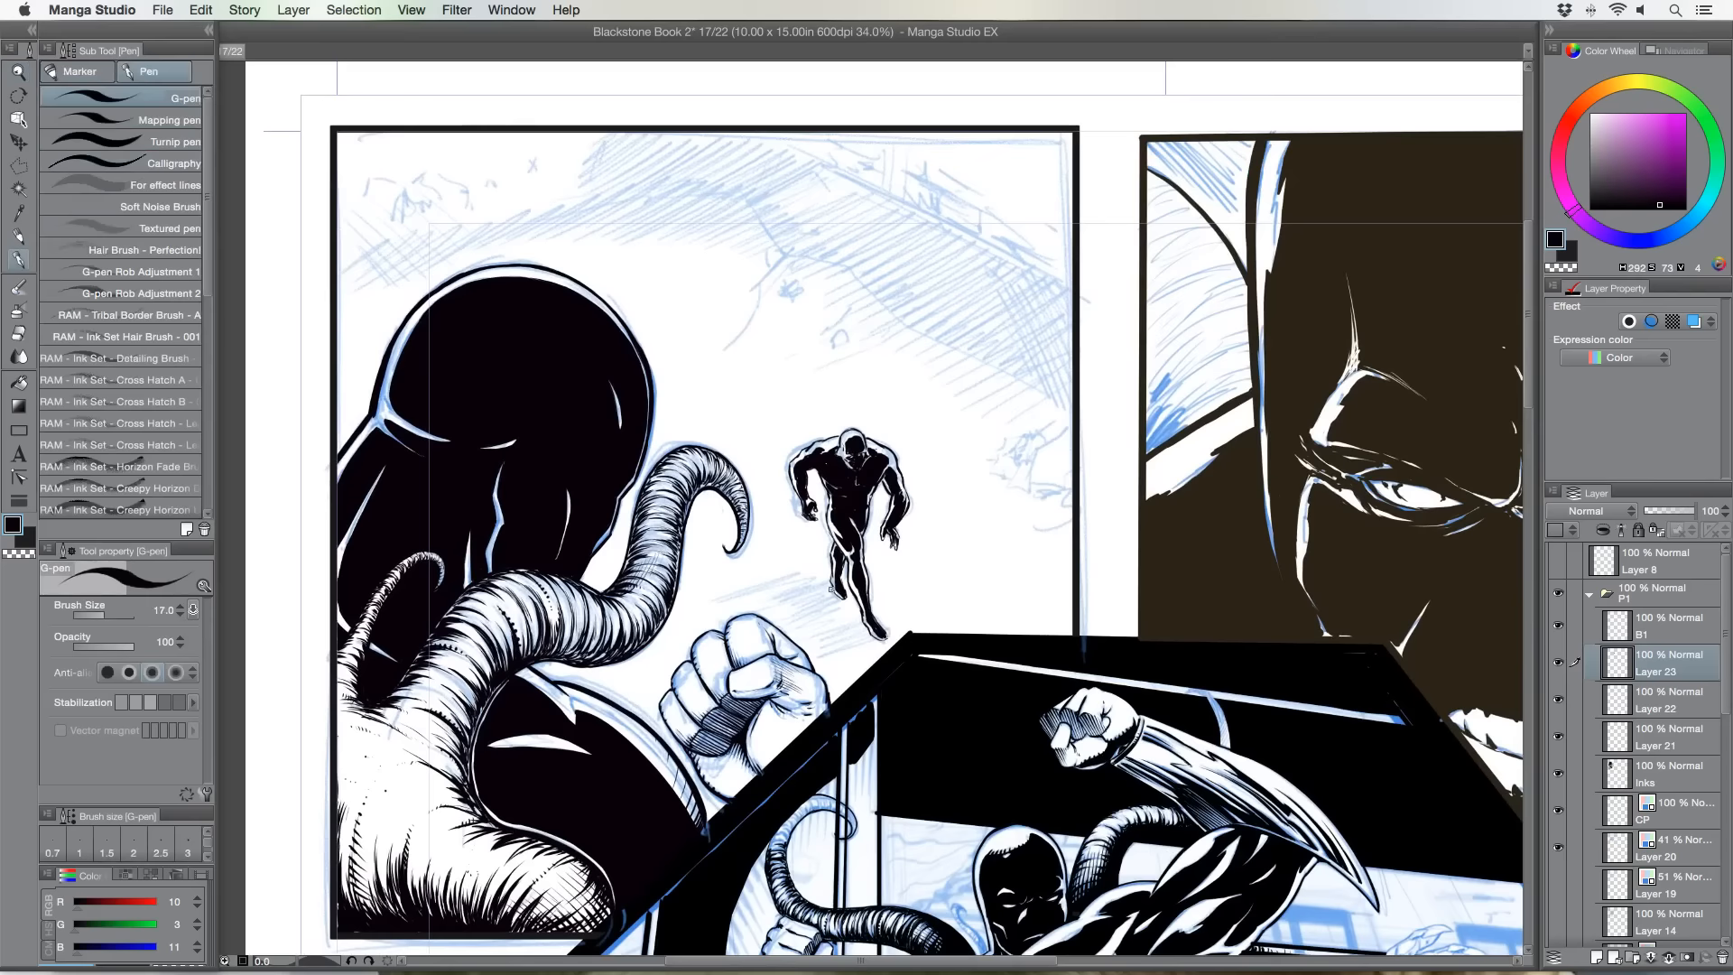
{"action": "mouse_move", "coordinate": [829, 593]}
{"action": "left_mouse_down"}
{"action": "mouse_move", "coordinate": [799, 610]}
{"action": "mouse_move", "coordinate": [840, 605]}
{"action": "mouse_move", "coordinate": [789, 620]}
{"action": "mouse_move", "coordinate": [865, 626]}
{"action": "mouse_move", "coordinate": [826, 639]}
{"action": "left_mouse_up"}
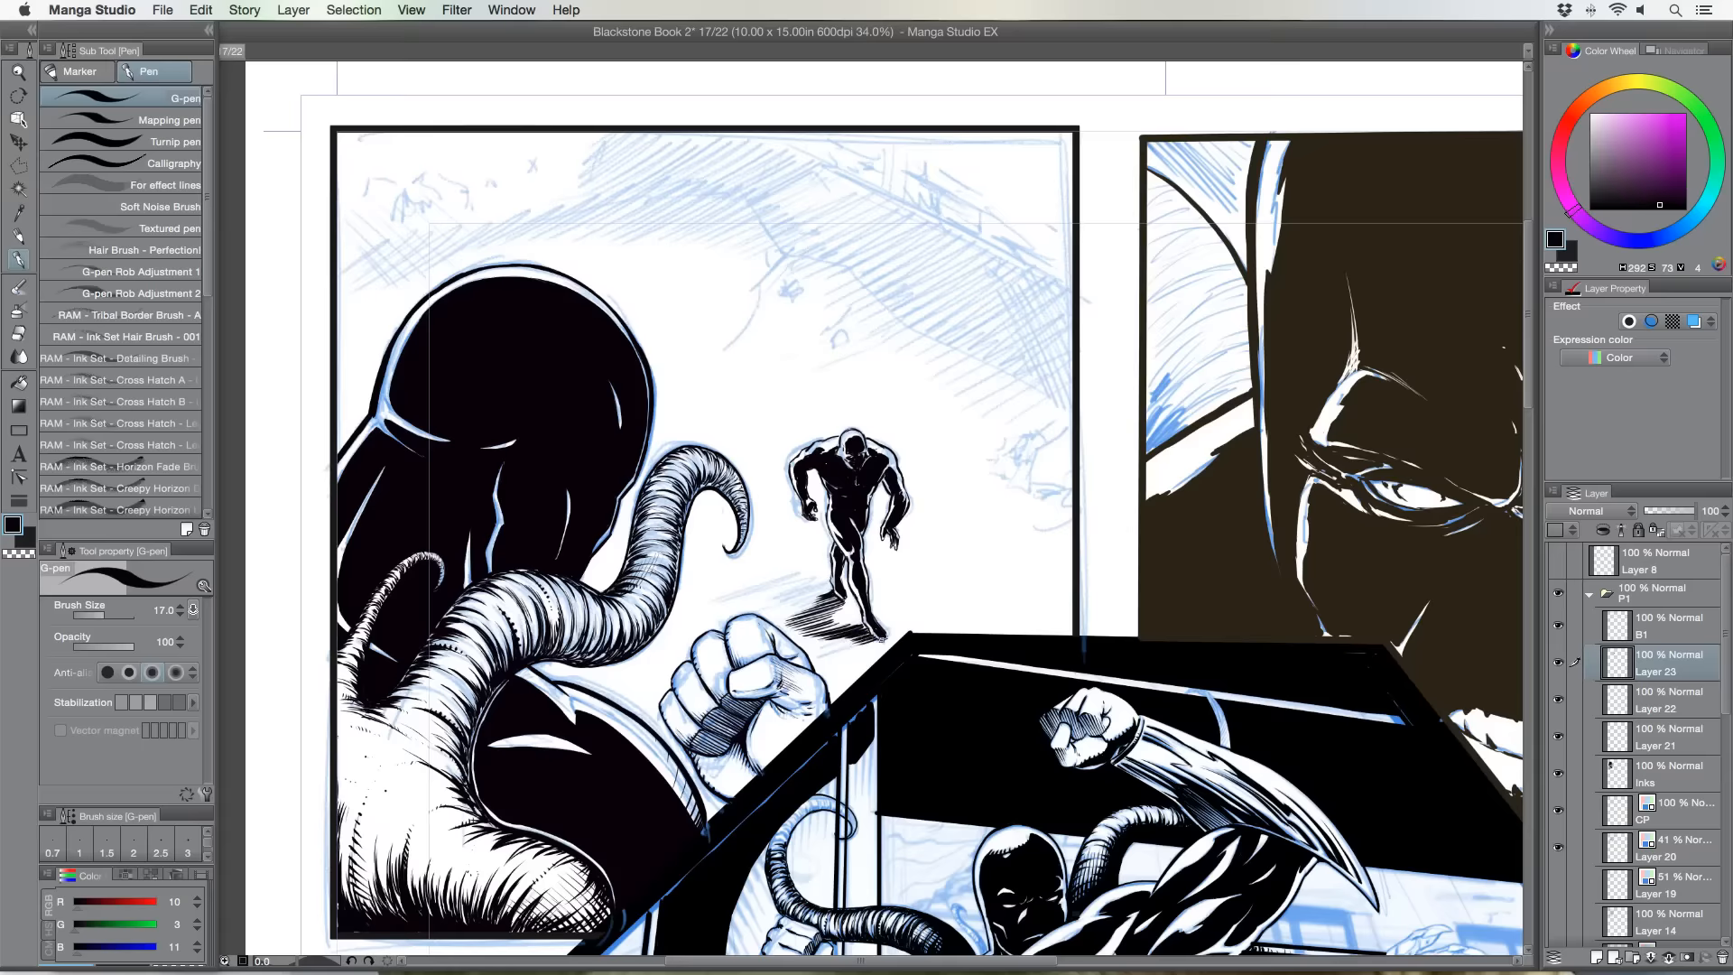
{"action": "left_click_drag", "start_coordinate": [883, 638], "coordinate": [859, 644]}
{"action": "mouse_move", "coordinate": [823, 603]}
{"action": "left_mouse_down"}
{"action": "mouse_move", "coordinate": [791, 614]}
{"action": "mouse_move", "coordinate": [799, 601]}
{"action": "left_mouse_up"}
{"action": "mouse_move", "coordinate": [815, 594]}
{"action": "left_mouse_down"}
{"action": "mouse_move", "coordinate": [772, 614]}
{"action": "mouse_move", "coordinate": [777, 636]}
{"action": "mouse_move", "coordinate": [818, 630]}
{"action": "left_mouse_up"}
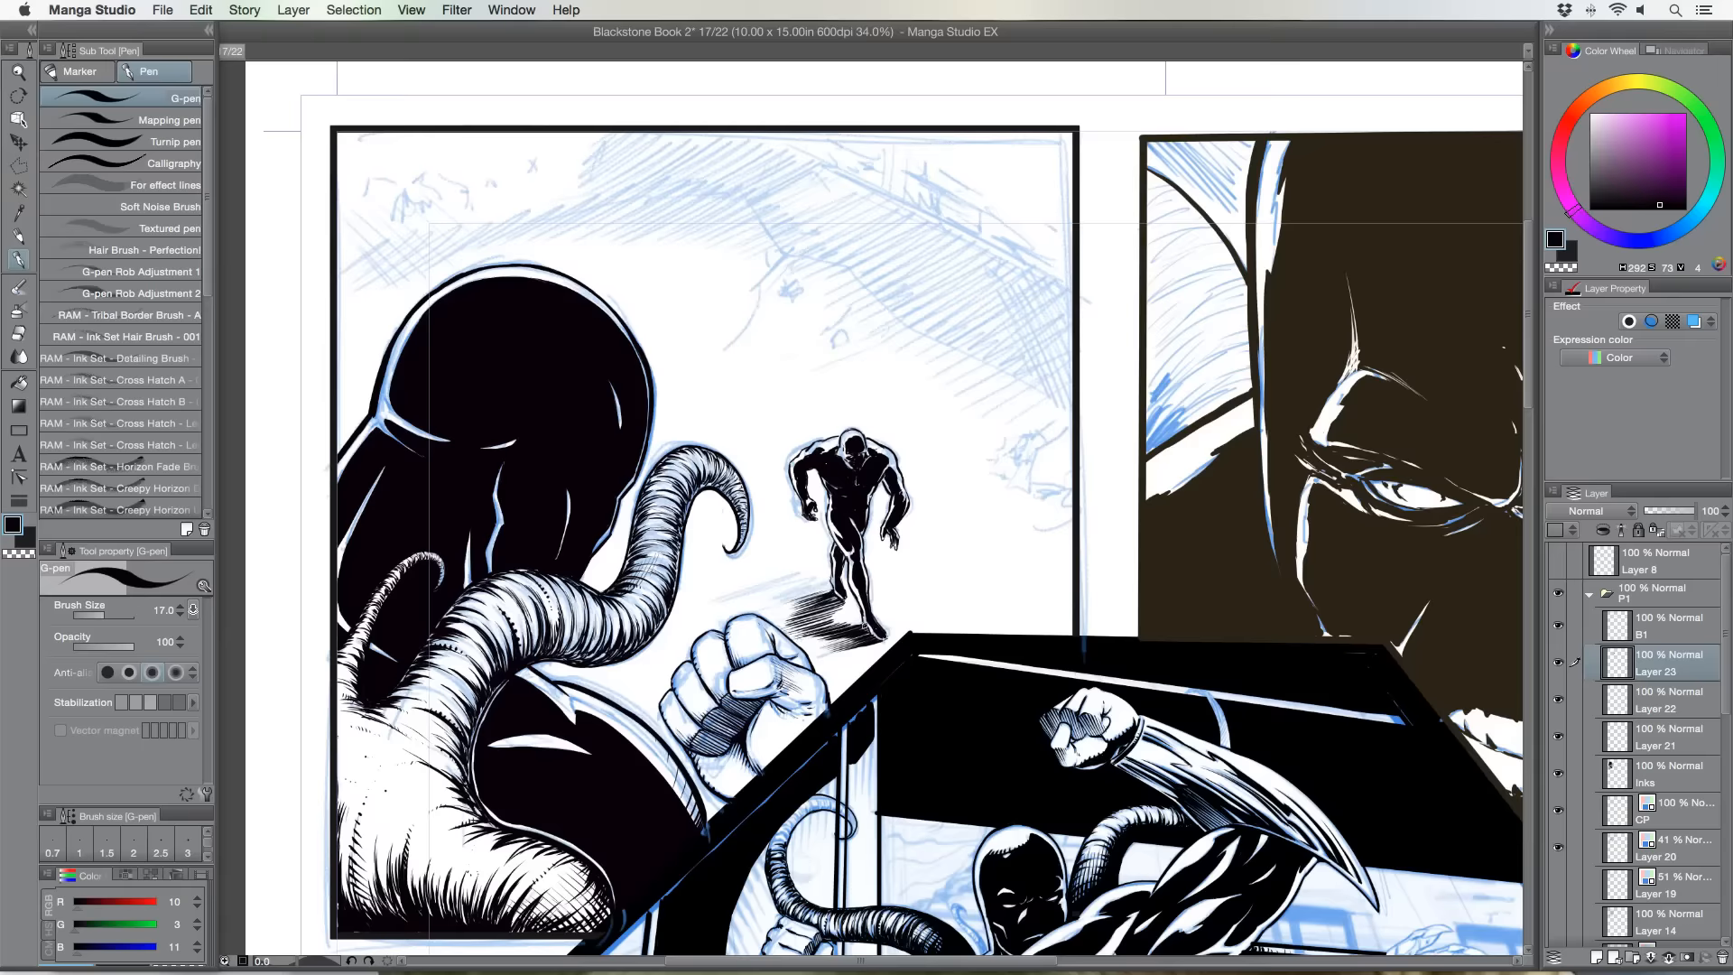
{"action": "left_click_drag", "start_coordinate": [848, 636], "coordinate": [821, 644]}
{"action": "left_click_drag", "start_coordinate": [831, 587], "coordinate": [803, 596]}
{"action": "left_click_drag", "start_coordinate": [828, 611], "coordinate": [796, 638]}
Add a new layer above the distant figure's shadow layer and ink the wall's diagonal base line across the first panel at brush size 40.
{"action": "left_click", "coordinate": [18, 72]}
{"action": "left_click", "coordinate": [459, 332]}
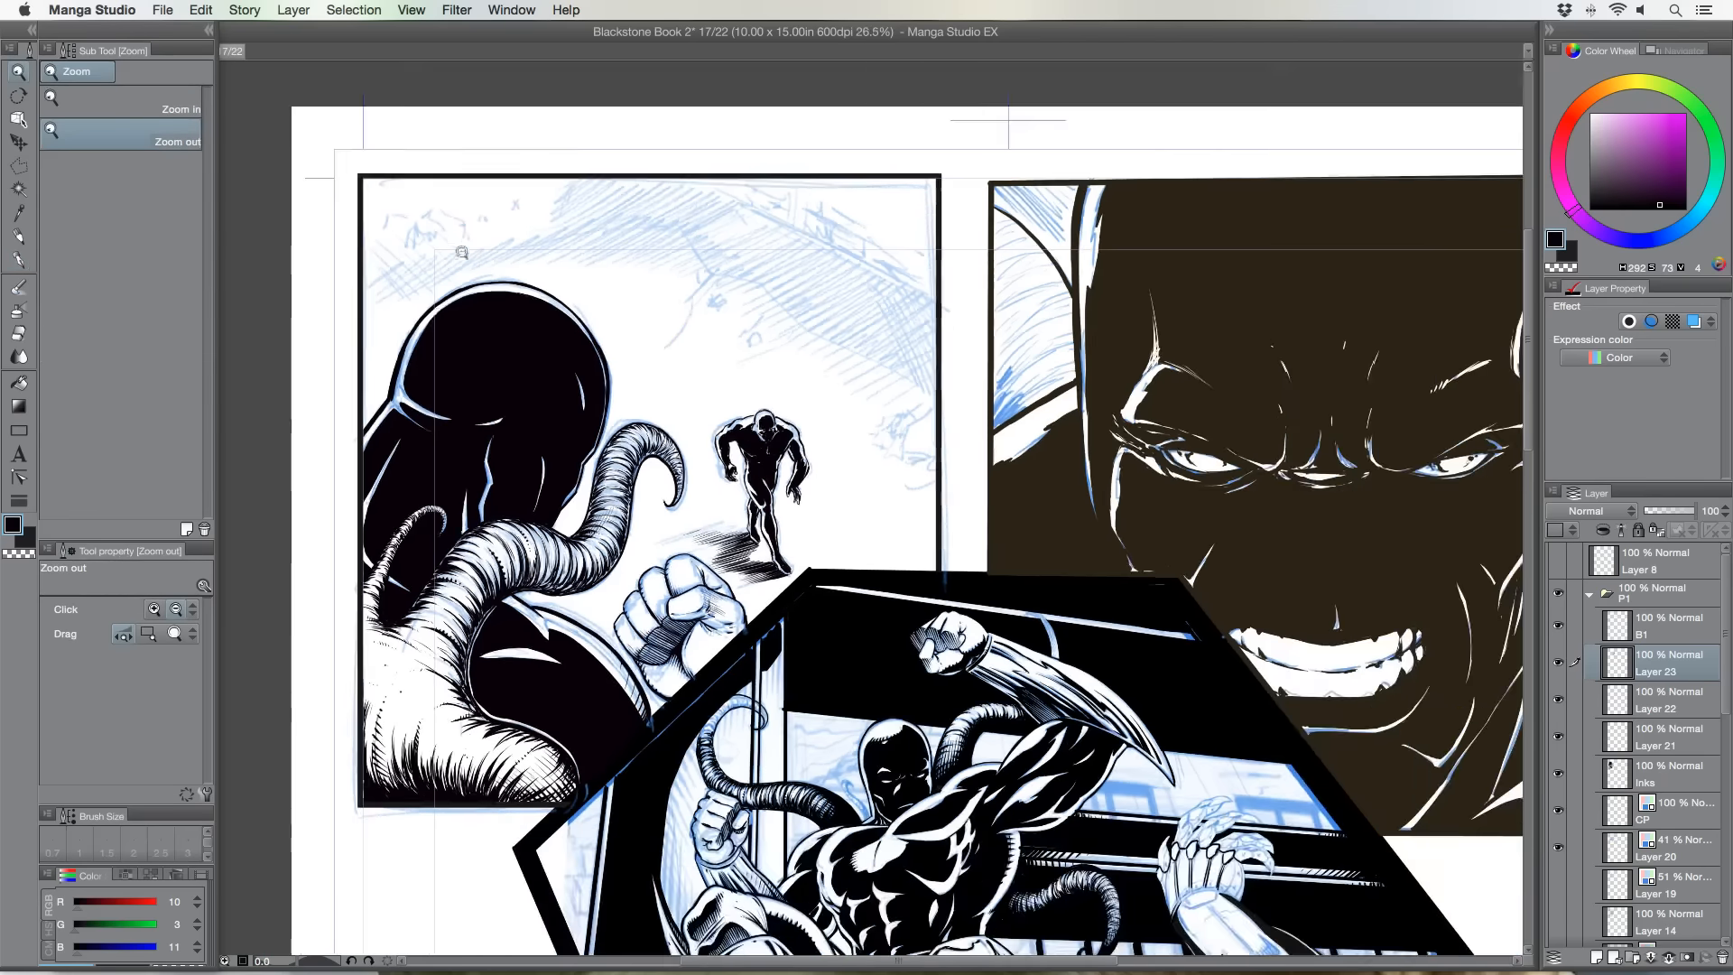
{"action": "left_click_drag", "start_coordinate": [448, 440], "coordinate": [505, 442]}
{"action": "scroll", "coordinate": [512, 443], "scroll_direction": "up", "scroll_amount": 2}
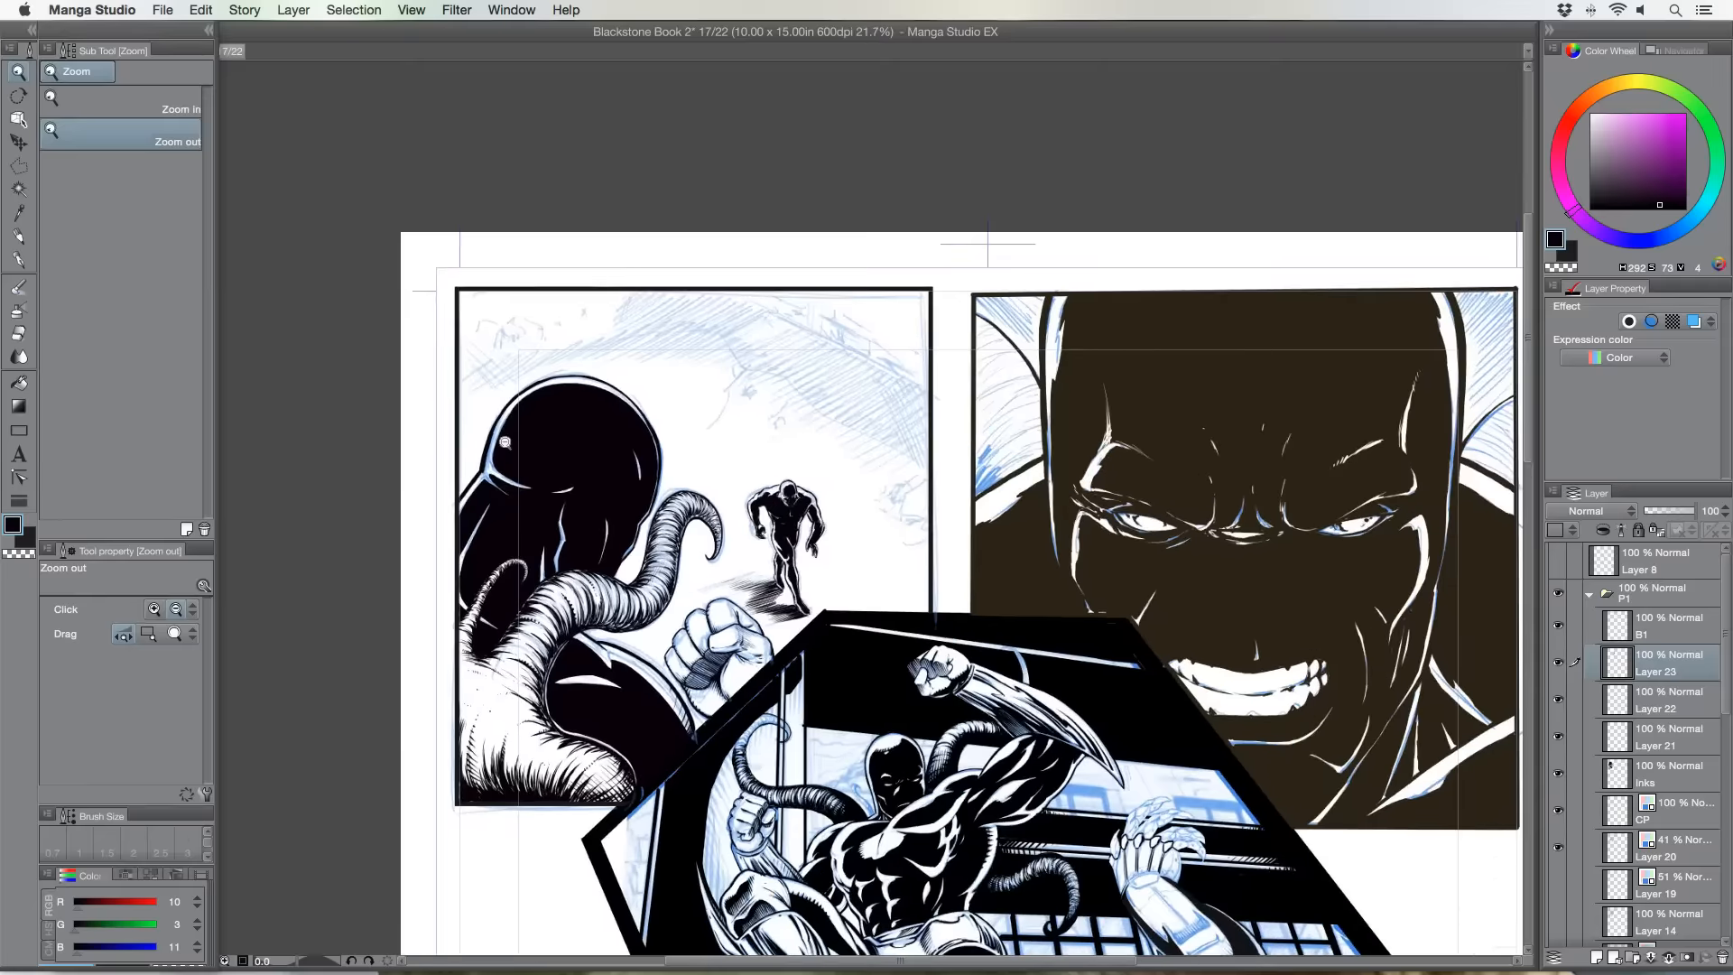
{"action": "left_click", "coordinate": [1597, 957]}
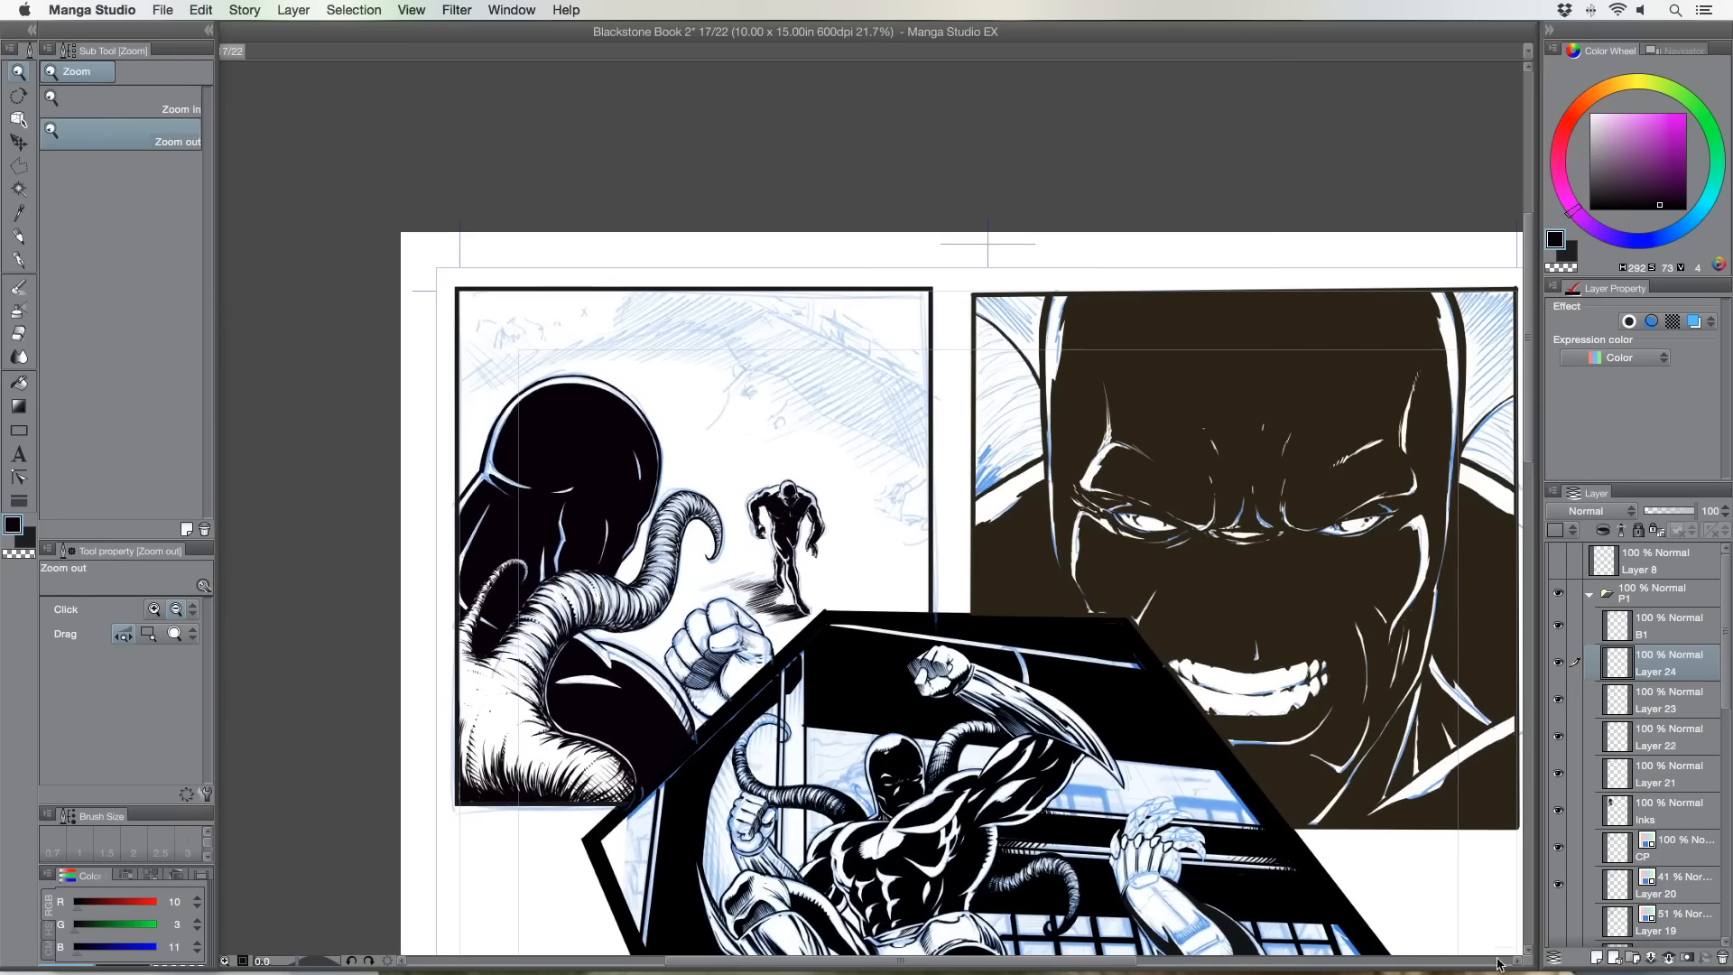
{"action": "left_click", "coordinate": [18, 259]}
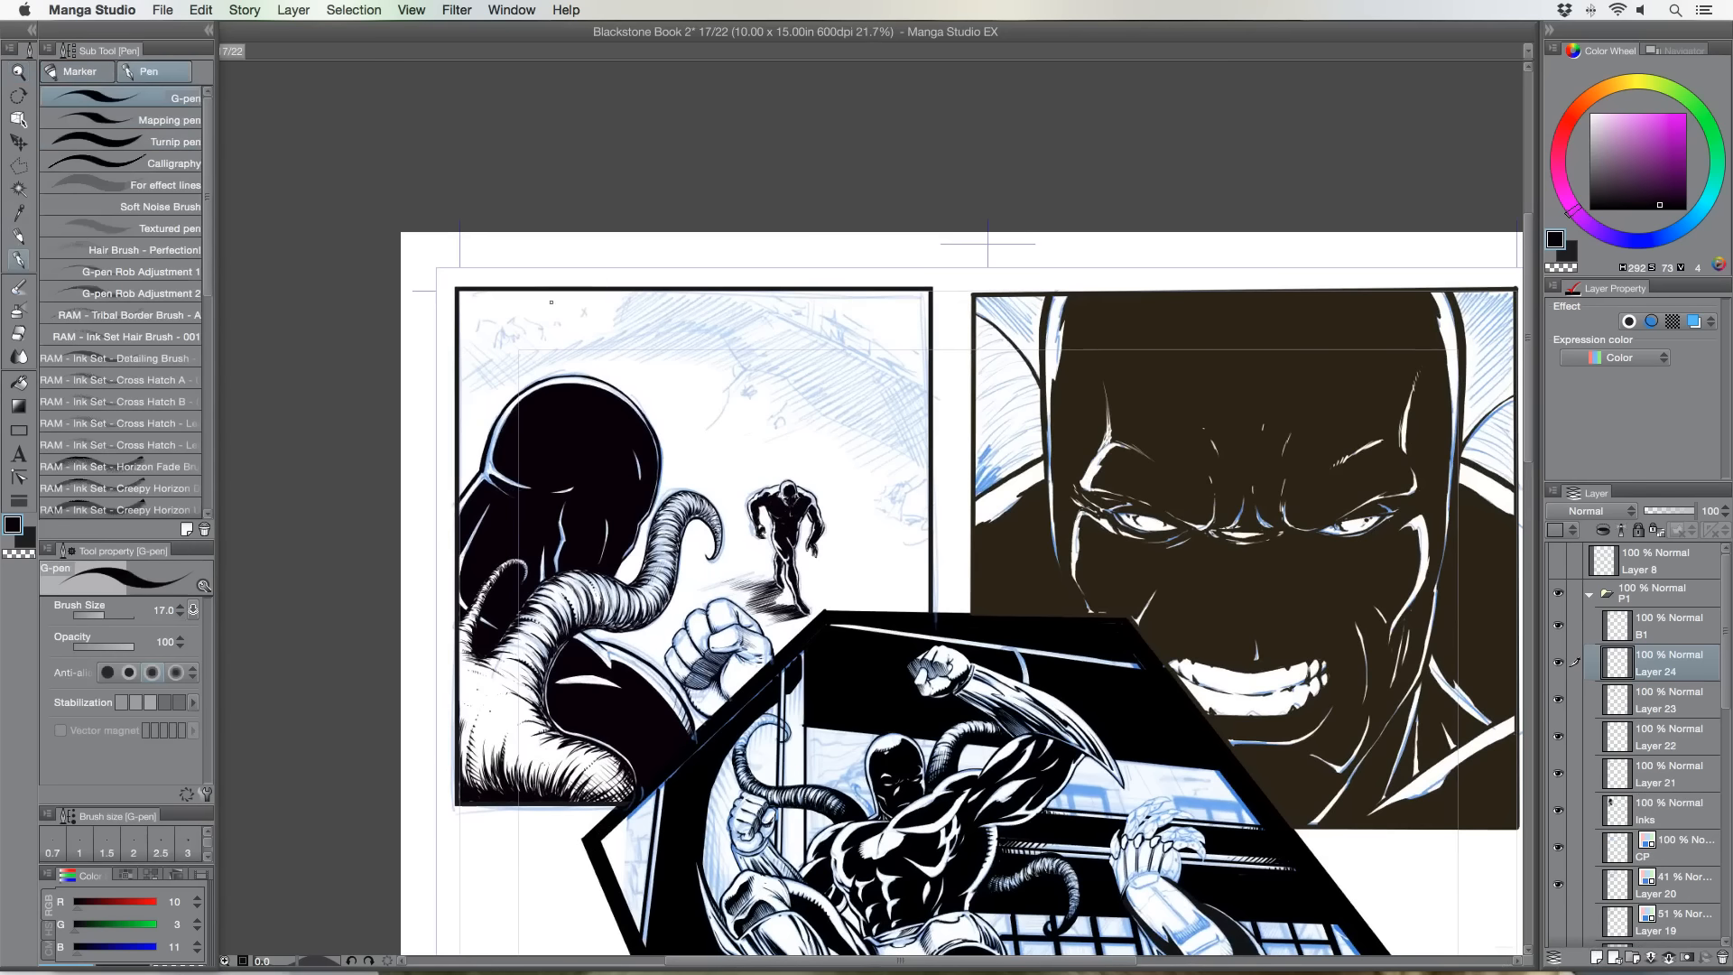
{"action": "key", "text": "bracketright"}
{"action": "key", "text": "bracketright"}
{"action": "left_click_drag", "start_coordinate": [732, 292], "coordinate": [928, 388]}
{"action": "left_click_drag", "start_coordinate": [788, 317], "coordinate": [845, 347]}
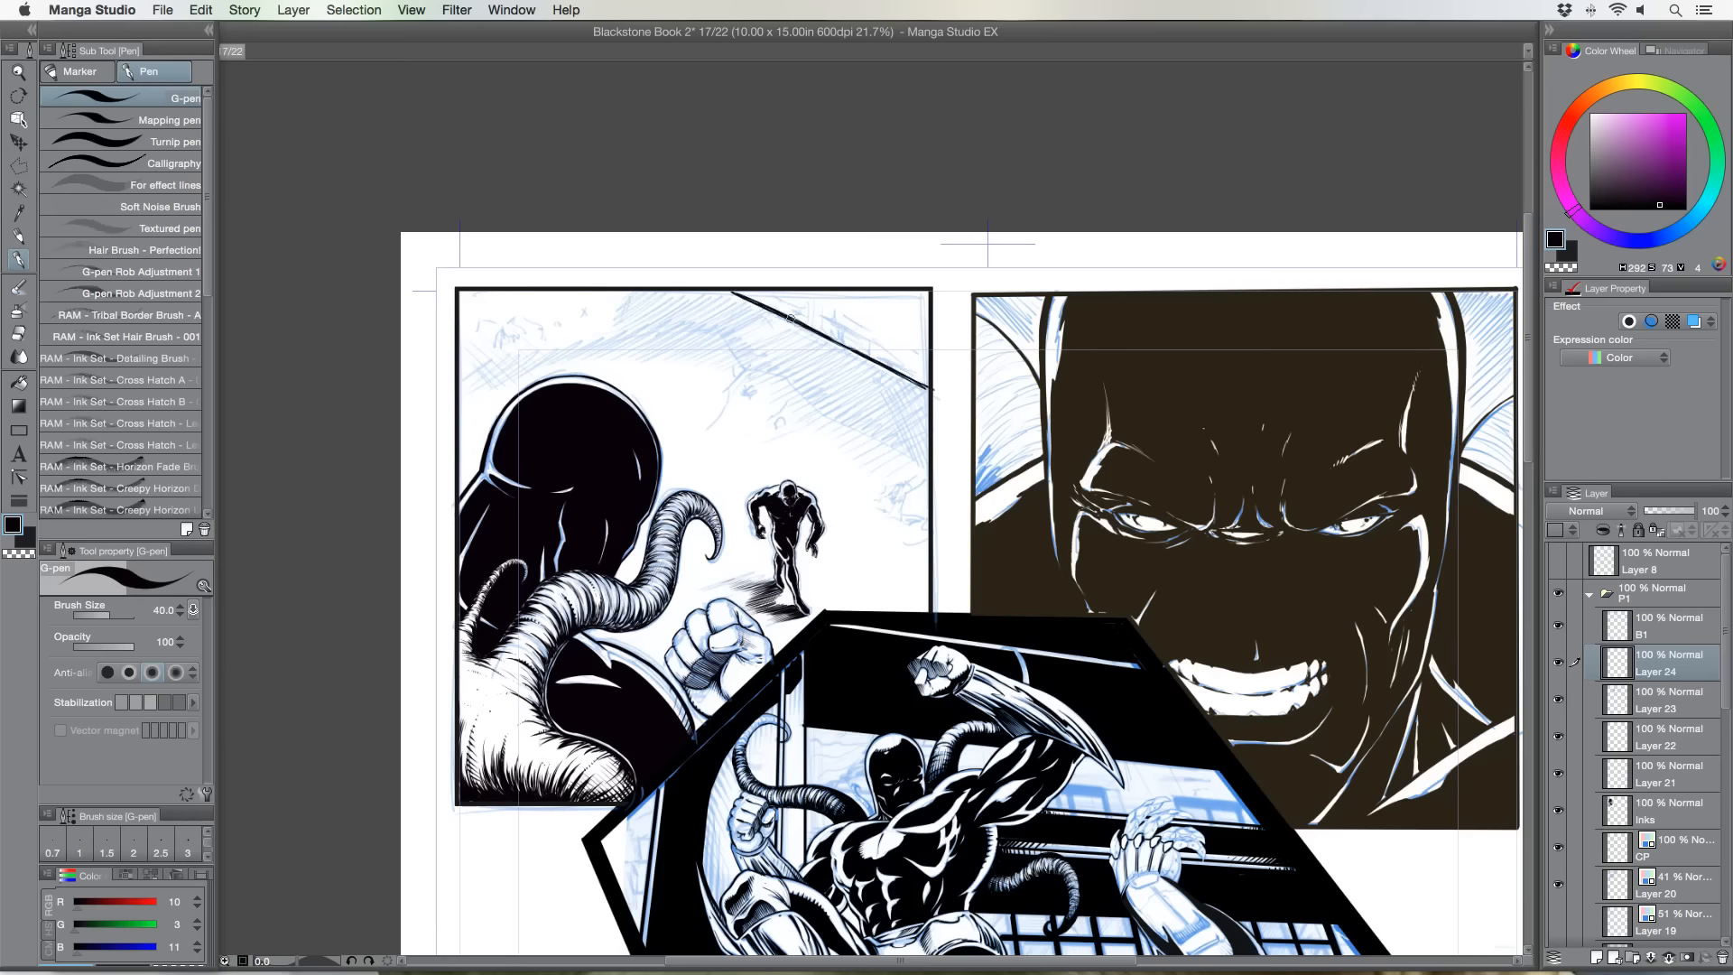
Outline the diagonal shadow below the wall and fill it with solid black, enlarging the G-pen to size 100.
{"action": "key", "text": "bracketright"}
{"action": "key", "text": "bracketright"}
{"action": "mouse_move", "coordinate": [711, 325]}
{"action": "left_mouse_down"}
{"action": "mouse_move", "coordinate": [761, 381]}
{"action": "mouse_move", "coordinate": [744, 362]}
{"action": "mouse_move", "coordinate": [928, 470]}
{"action": "left_mouse_up"}
{"action": "key", "text": "bracketleft"}
{"action": "key", "text": "bracketright"}
{"action": "mouse_move", "coordinate": [721, 333]}
{"action": "left_mouse_down"}
{"action": "mouse_move", "coordinate": [632, 332]}
{"action": "mouse_move", "coordinate": [620, 310]}
{"action": "mouse_move", "coordinate": [629, 293]}
{"action": "mouse_move", "coordinate": [619, 324]}
{"action": "mouse_move", "coordinate": [675, 299]}
{"action": "mouse_move", "coordinate": [633, 294]}
{"action": "mouse_move", "coordinate": [696, 300]}
{"action": "mouse_move", "coordinate": [663, 314]}
{"action": "mouse_move", "coordinate": [720, 321]}
{"action": "mouse_move", "coordinate": [645, 328]}
{"action": "mouse_move", "coordinate": [730, 329]}
{"action": "mouse_move", "coordinate": [700, 310]}
{"action": "mouse_move", "coordinate": [798, 380]}
{"action": "mouse_move", "coordinate": [783, 350]}
{"action": "mouse_move", "coordinate": [708, 303]}
{"action": "mouse_move", "coordinate": [909, 389]}
{"action": "left_mouse_up"}
{"action": "key", "text": "bracketright"}
{"action": "key", "text": "bracketright"}
{"action": "key", "text": "bracketright"}
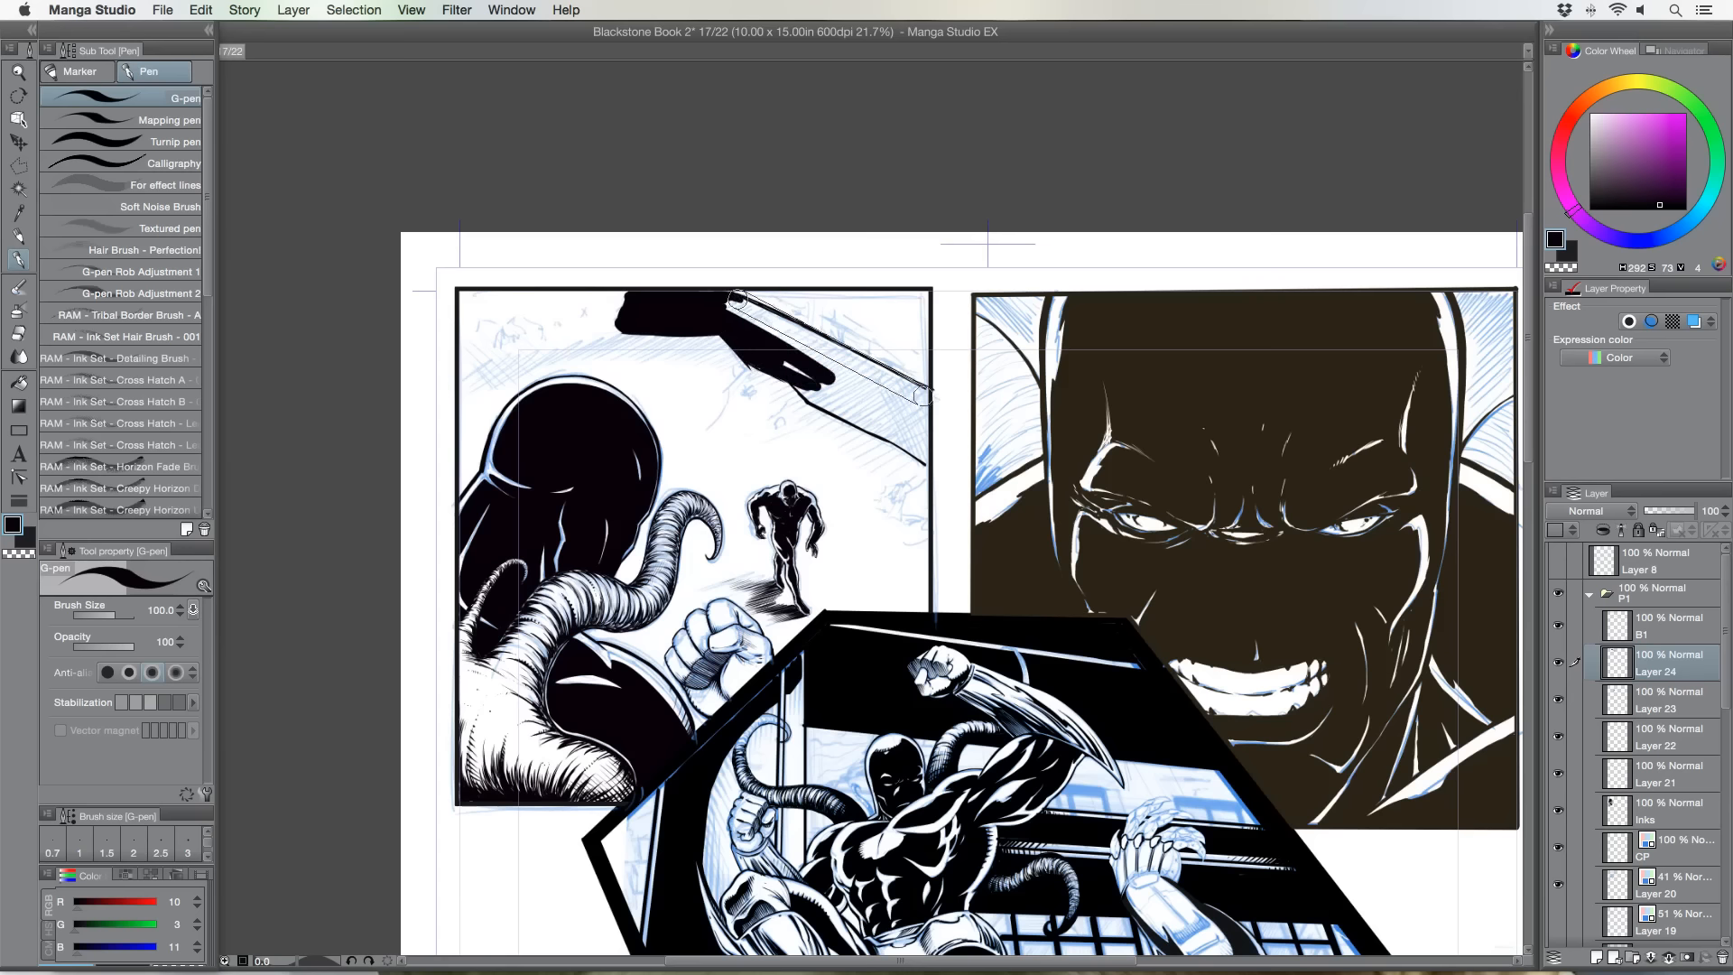
{"action": "left_click", "coordinate": [922, 398], "text": "shift"}
{"action": "left_click_drag", "start_coordinate": [735, 312], "coordinate": [815, 354]}
{"action": "mouse_move", "coordinate": [722, 304]}
{"action": "left_mouse_down"}
{"action": "mouse_move", "coordinate": [822, 357]}
{"action": "mouse_move", "coordinate": [799, 370]}
{"action": "mouse_move", "coordinate": [821, 405]}
{"action": "mouse_move", "coordinate": [884, 432]}
{"action": "mouse_move", "coordinate": [853, 413]}
{"action": "mouse_move", "coordinate": [881, 422]}
{"action": "mouse_move", "coordinate": [890, 397]}
{"action": "mouse_move", "coordinate": [926, 447]}
{"action": "mouse_move", "coordinate": [888, 436]}
{"action": "mouse_move", "coordinate": [910, 443]}
{"action": "mouse_move", "coordinate": [924, 389]}
{"action": "left_mouse_up"}
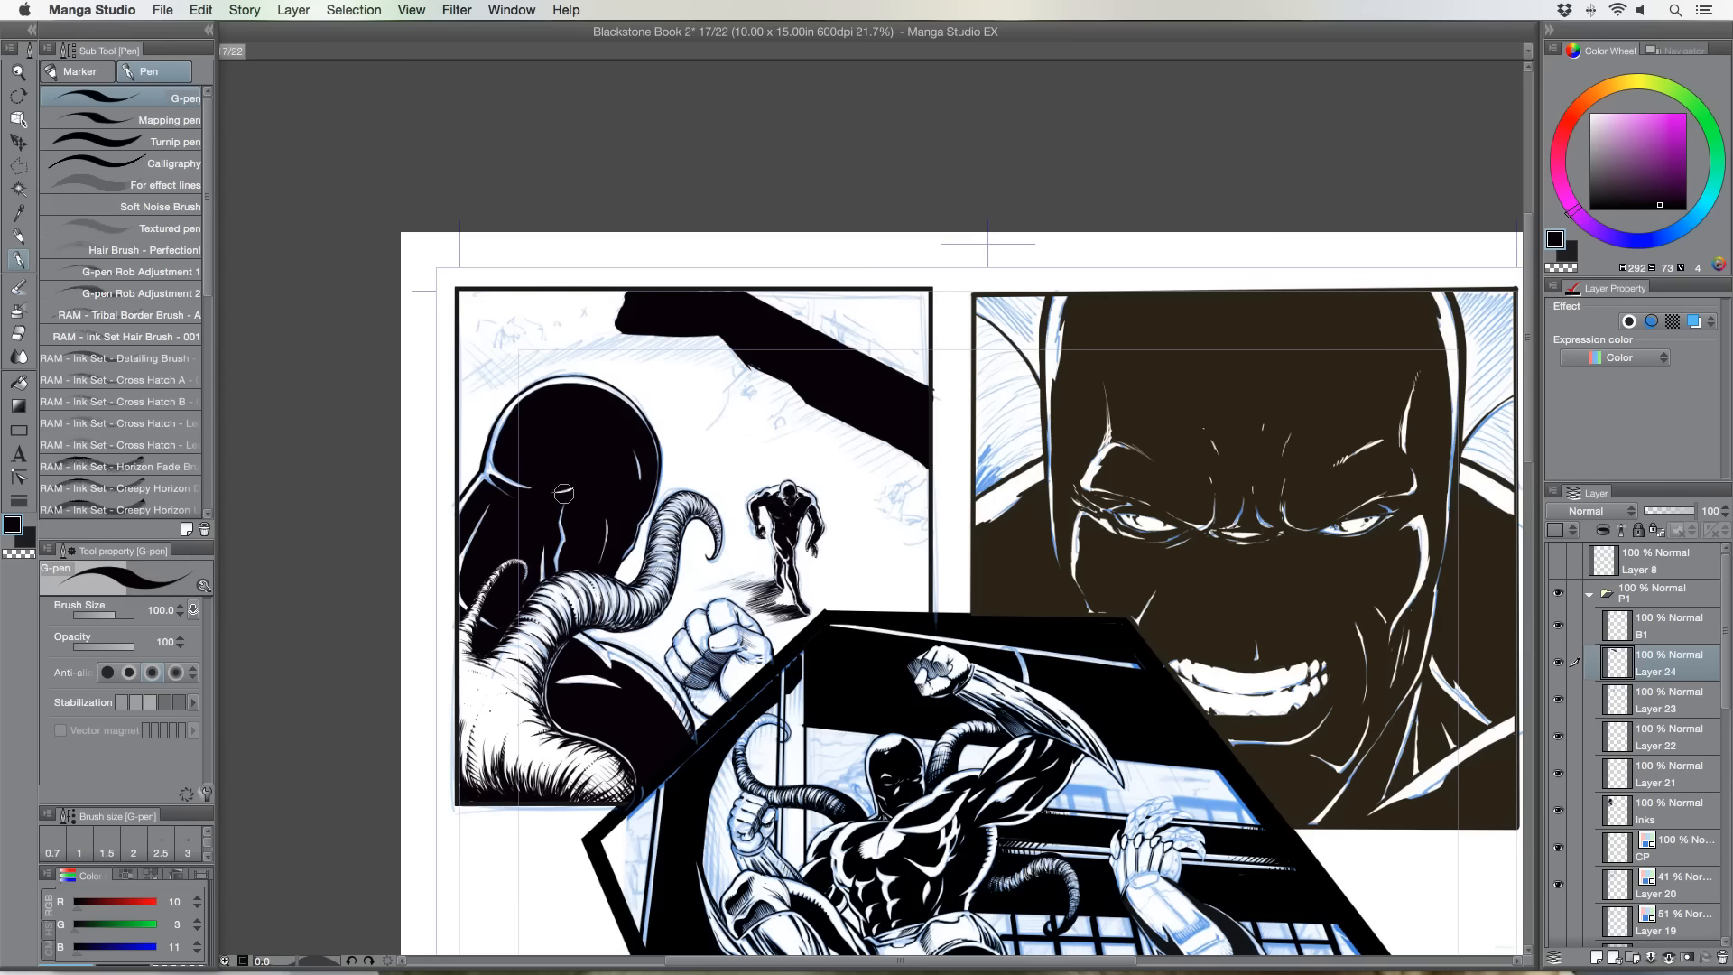
Ink broken brick lines on the wall above the diagonal shadow with the G-pen at size 20, undoing the first strokes.
{"action": "key", "text": "bracketleft"}
{"action": "key", "text": "bracketleft"}
{"action": "key", "text": "bracketleft"}
{"action": "key", "text": "bracketleft"}
{"action": "key", "text": "bracketleft"}
{"action": "key", "text": "bracketleft"}
{"action": "mouse_move", "coordinate": [807, 312]}
{"action": "left_mouse_down"}
{"action": "mouse_move", "coordinate": [865, 345]}
{"action": "mouse_move", "coordinate": [852, 326]}
{"action": "left_mouse_up"}
{"action": "key", "text": "super+z"}
{"action": "key", "text": "super+z"}
{"action": "key", "text": "super+z"}
{"action": "left_click_drag", "start_coordinate": [788, 305], "coordinate": [805, 312]}
{"action": "left_click_drag", "start_coordinate": [869, 344], "coordinate": [882, 351]}
{"action": "left_click_drag", "start_coordinate": [863, 334], "coordinate": [858, 320]}
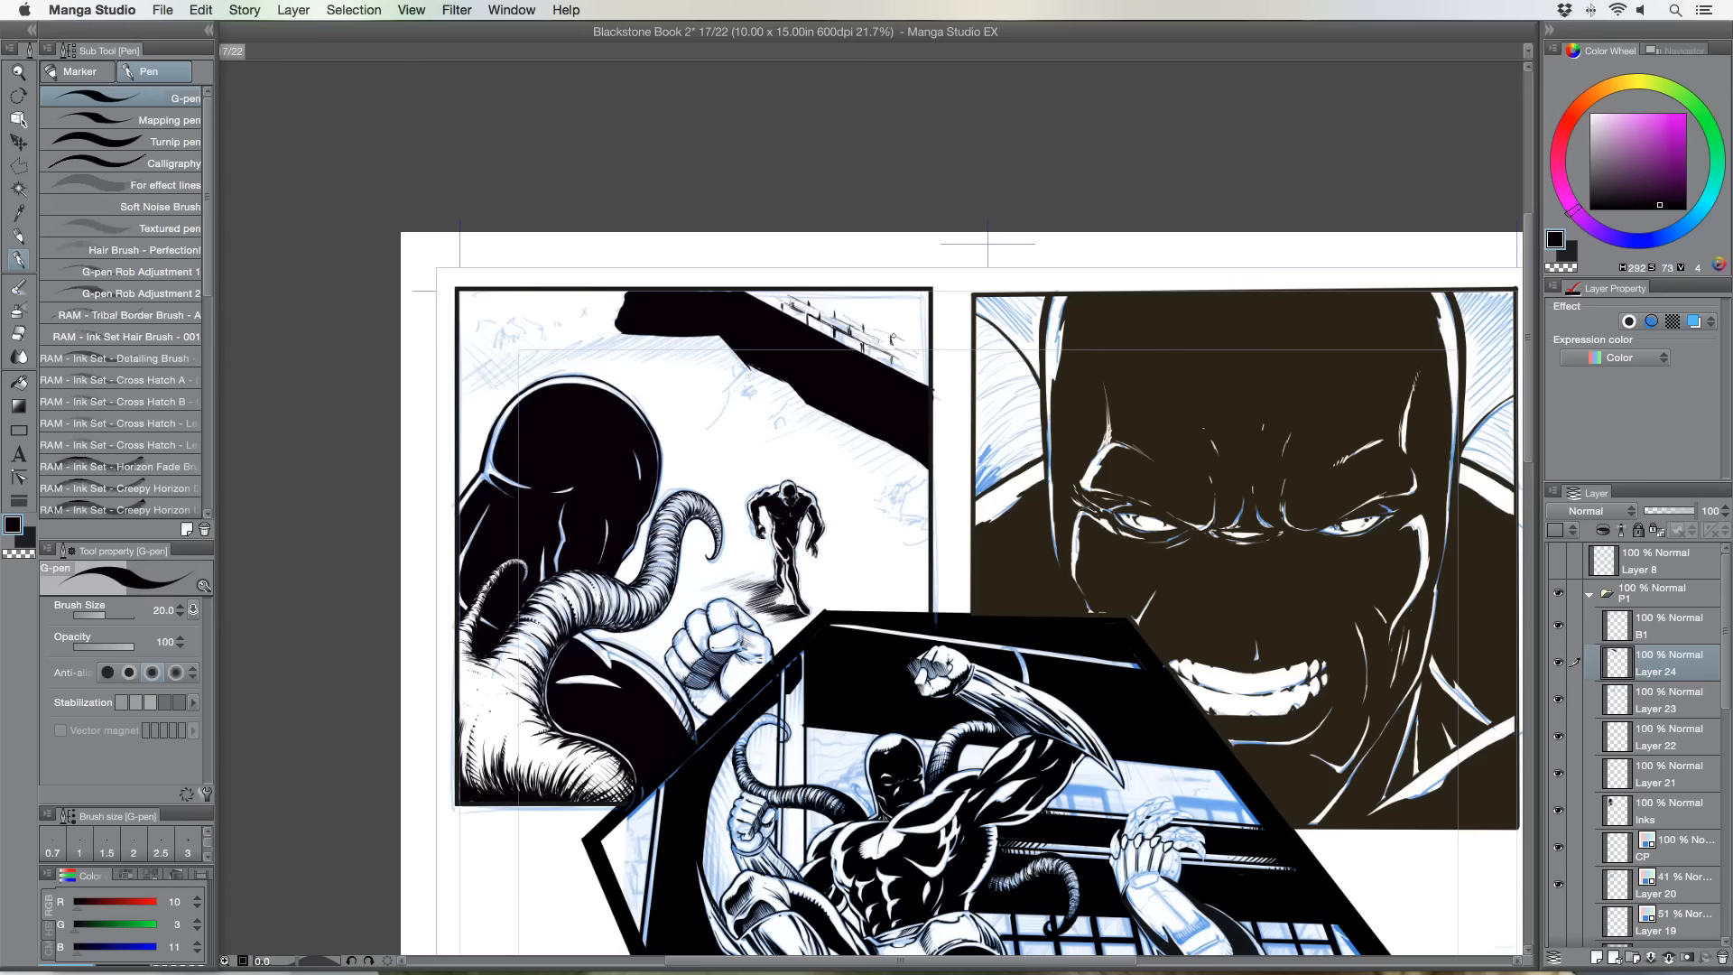
{"action": "left_click_drag", "start_coordinate": [891, 335], "coordinate": [869, 324]}
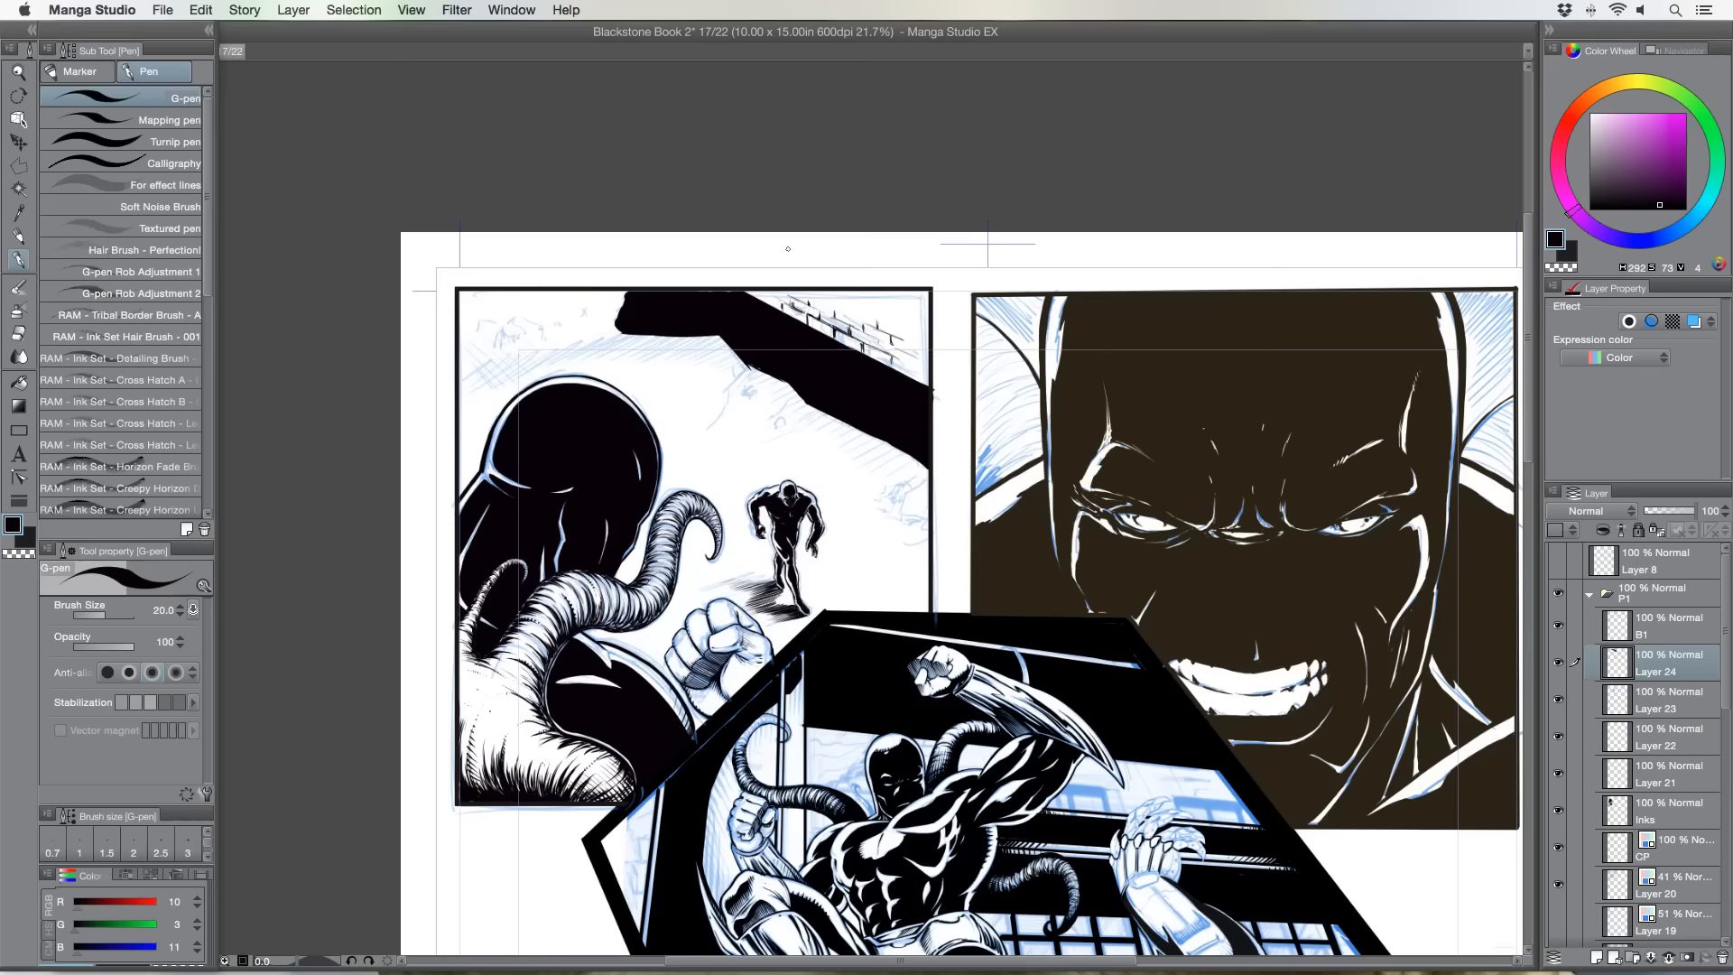
Rotate the canvas slightly and ink the cracked stone blocks in the first panel's upper-left corner.
{"action": "key", "text": "r"}
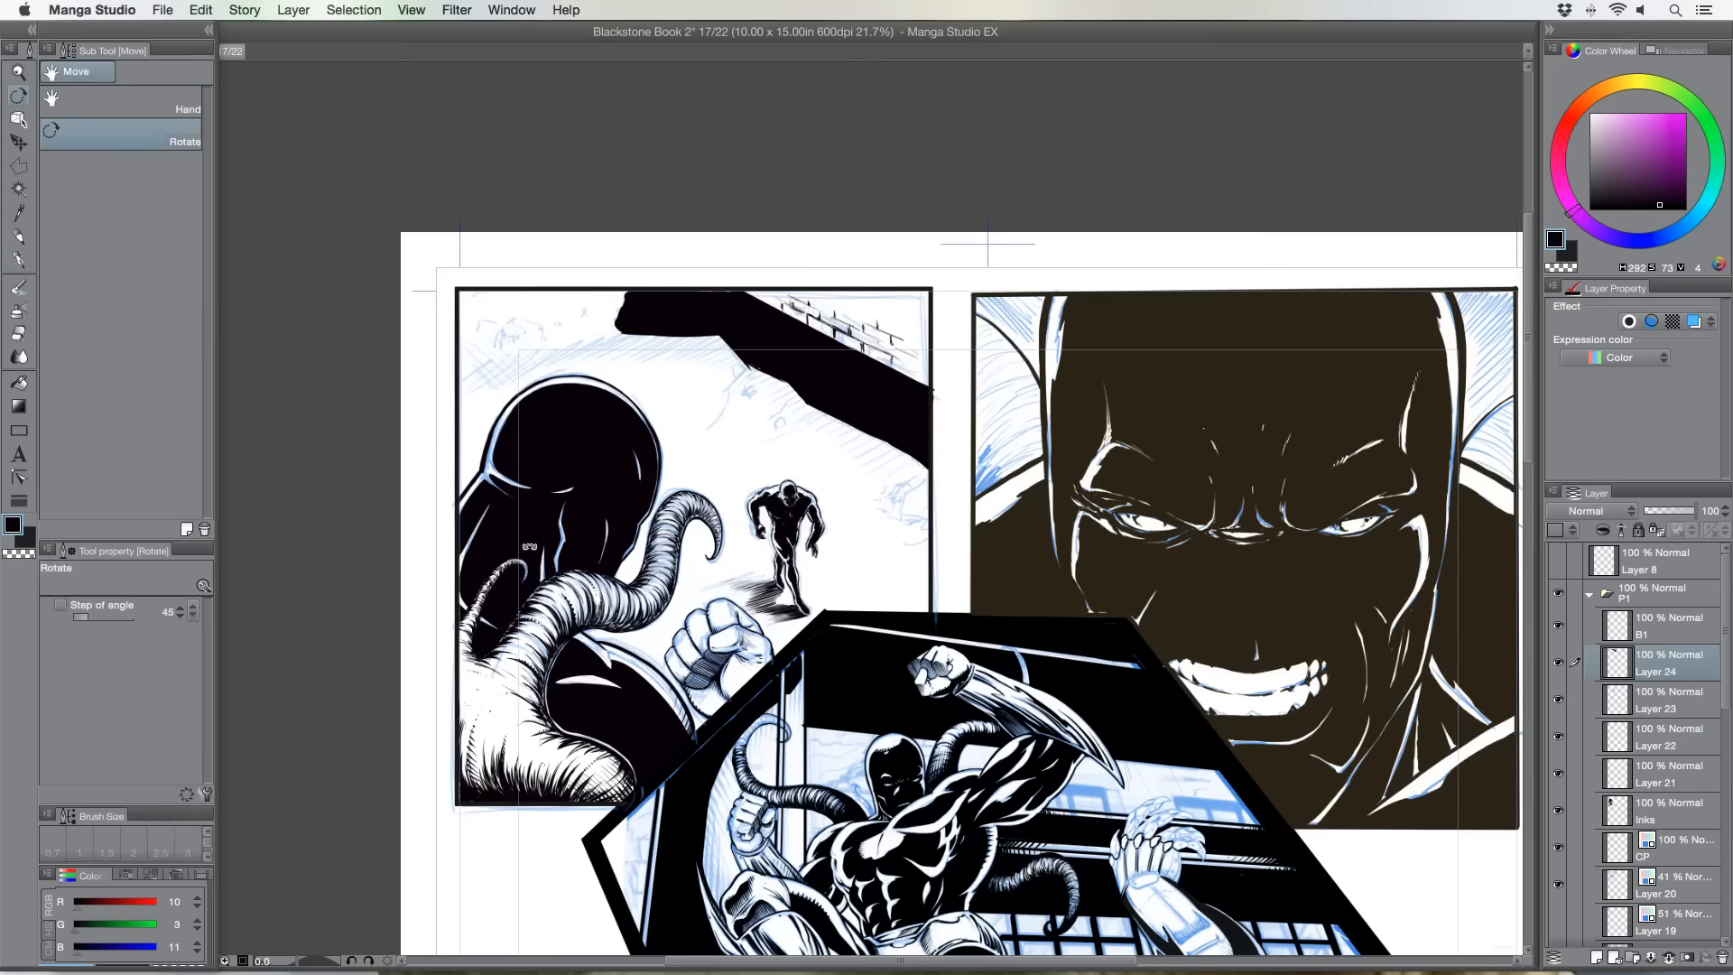
{"action": "left_click_drag", "start_coordinate": [556, 519], "coordinate": [558, 673]}
{"action": "key", "text": "p"}
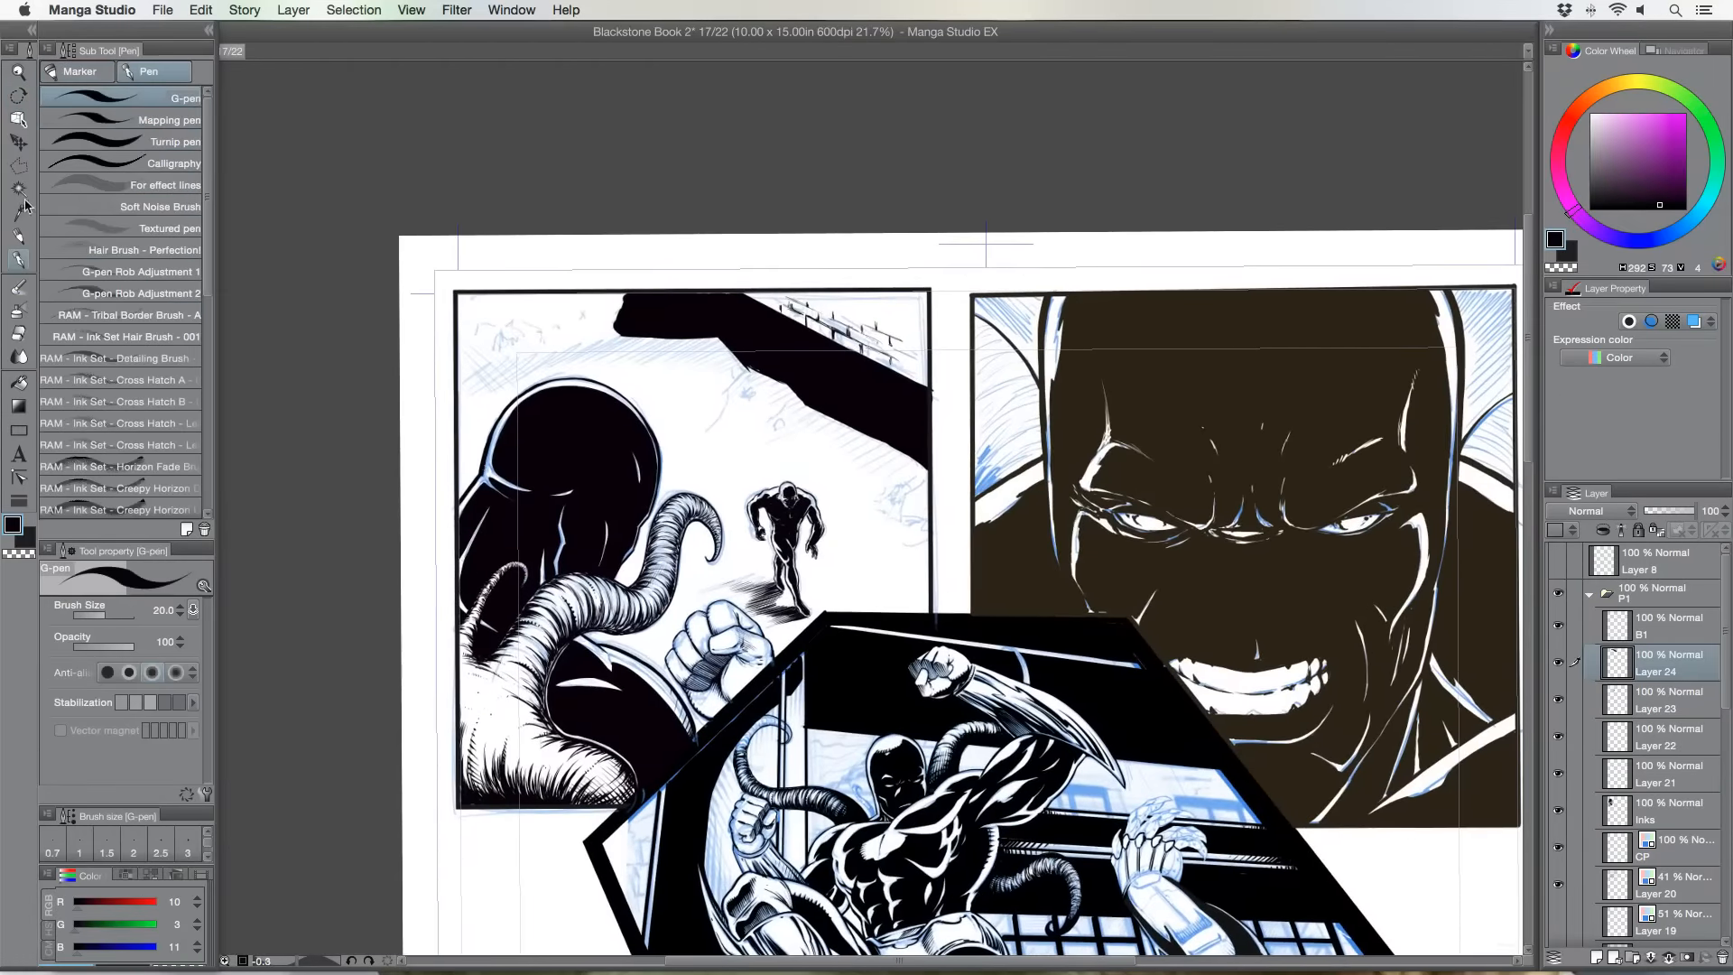
{"action": "left_click", "coordinate": [18, 235]}
{"action": "left_click", "coordinate": [19, 260]}
{"action": "mouse_move", "coordinate": [455, 329]}
{"action": "left_mouse_down"}
{"action": "mouse_move", "coordinate": [496, 304]}
{"action": "mouse_move", "coordinate": [512, 338]}
{"action": "left_mouse_up"}
{"action": "mouse_move", "coordinate": [500, 310]}
{"action": "left_mouse_down"}
{"action": "mouse_move", "coordinate": [514, 339]}
{"action": "mouse_move", "coordinate": [515, 322]}
{"action": "mouse_move", "coordinate": [574, 325]}
{"action": "mouse_move", "coordinate": [616, 301]}
{"action": "mouse_move", "coordinate": [588, 318]}
{"action": "mouse_move", "coordinate": [619, 309]}
{"action": "mouse_move", "coordinate": [602, 324]}
{"action": "left_mouse_up"}
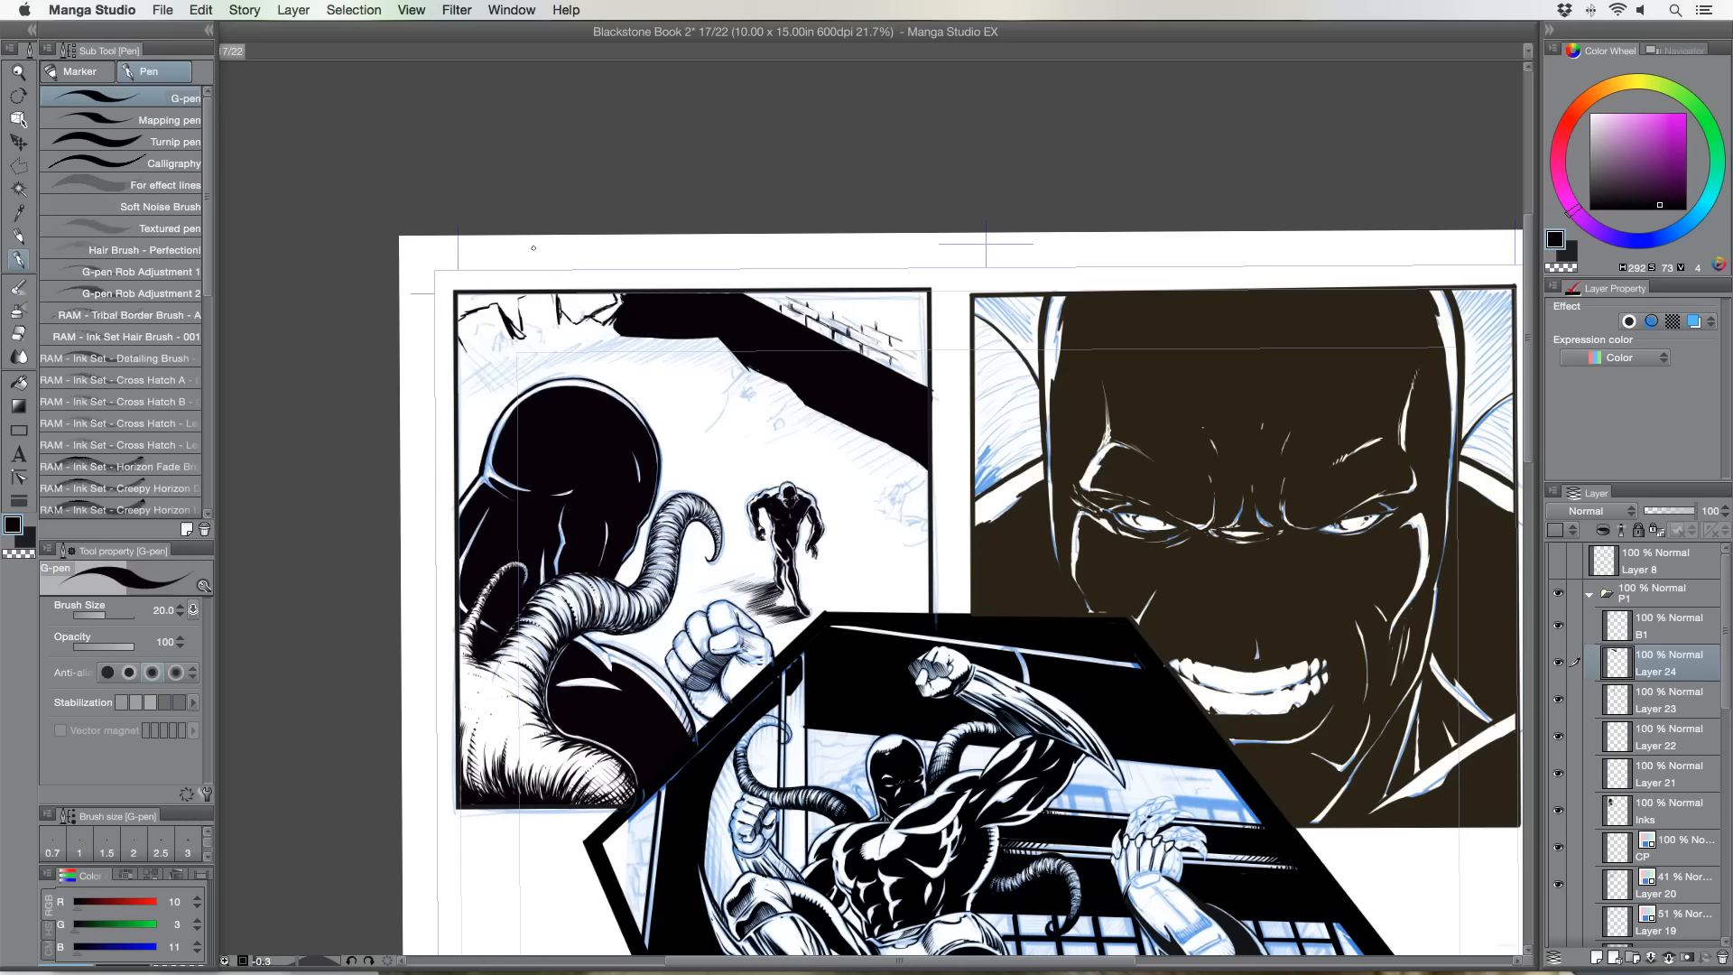
{"action": "left_click_drag", "start_coordinate": [506, 311], "coordinate": [517, 310]}
{"action": "mouse_move", "coordinate": [461, 343]}
{"action": "left_mouse_down"}
{"action": "mouse_move", "coordinate": [469, 359]}
{"action": "mouse_move", "coordinate": [519, 345]}
{"action": "left_mouse_up"}
{"action": "mouse_move", "coordinate": [547, 332]}
{"action": "left_mouse_down"}
{"action": "mouse_move", "coordinate": [594, 321]}
{"action": "mouse_move", "coordinate": [571, 339]}
{"action": "left_mouse_up"}
{"action": "mouse_move", "coordinate": [517, 346]}
{"action": "left_mouse_down"}
{"action": "mouse_move", "coordinate": [501, 352]}
{"action": "mouse_move", "coordinate": [553, 337]}
{"action": "left_mouse_up"}
{"action": "left_click_drag", "start_coordinate": [587, 336], "coordinate": [606, 332]}
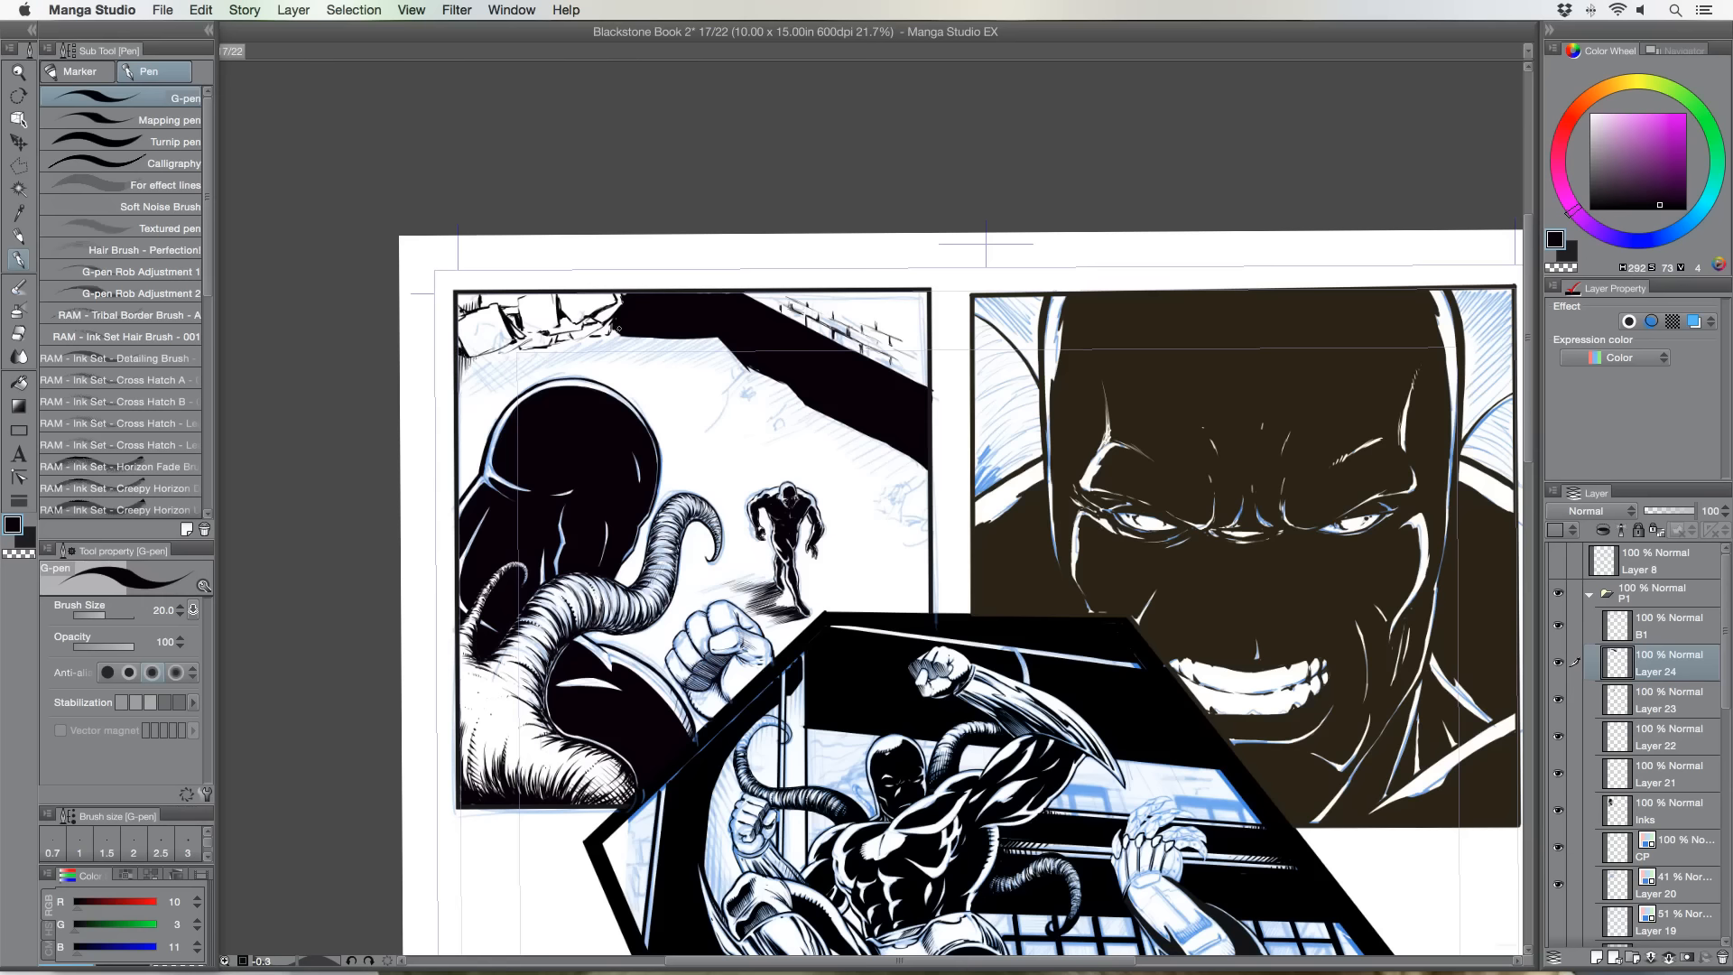
Hatch the ground along the base of the stone blocks and the adjoining edge of the black shadow.
{"action": "left_click_drag", "start_coordinate": [627, 330], "coordinate": [573, 348]}
{"action": "mouse_move", "coordinate": [644, 337]}
{"action": "left_mouse_down"}
{"action": "mouse_move", "coordinate": [626, 345]}
{"action": "mouse_move", "coordinate": [689, 346]}
{"action": "left_mouse_up"}
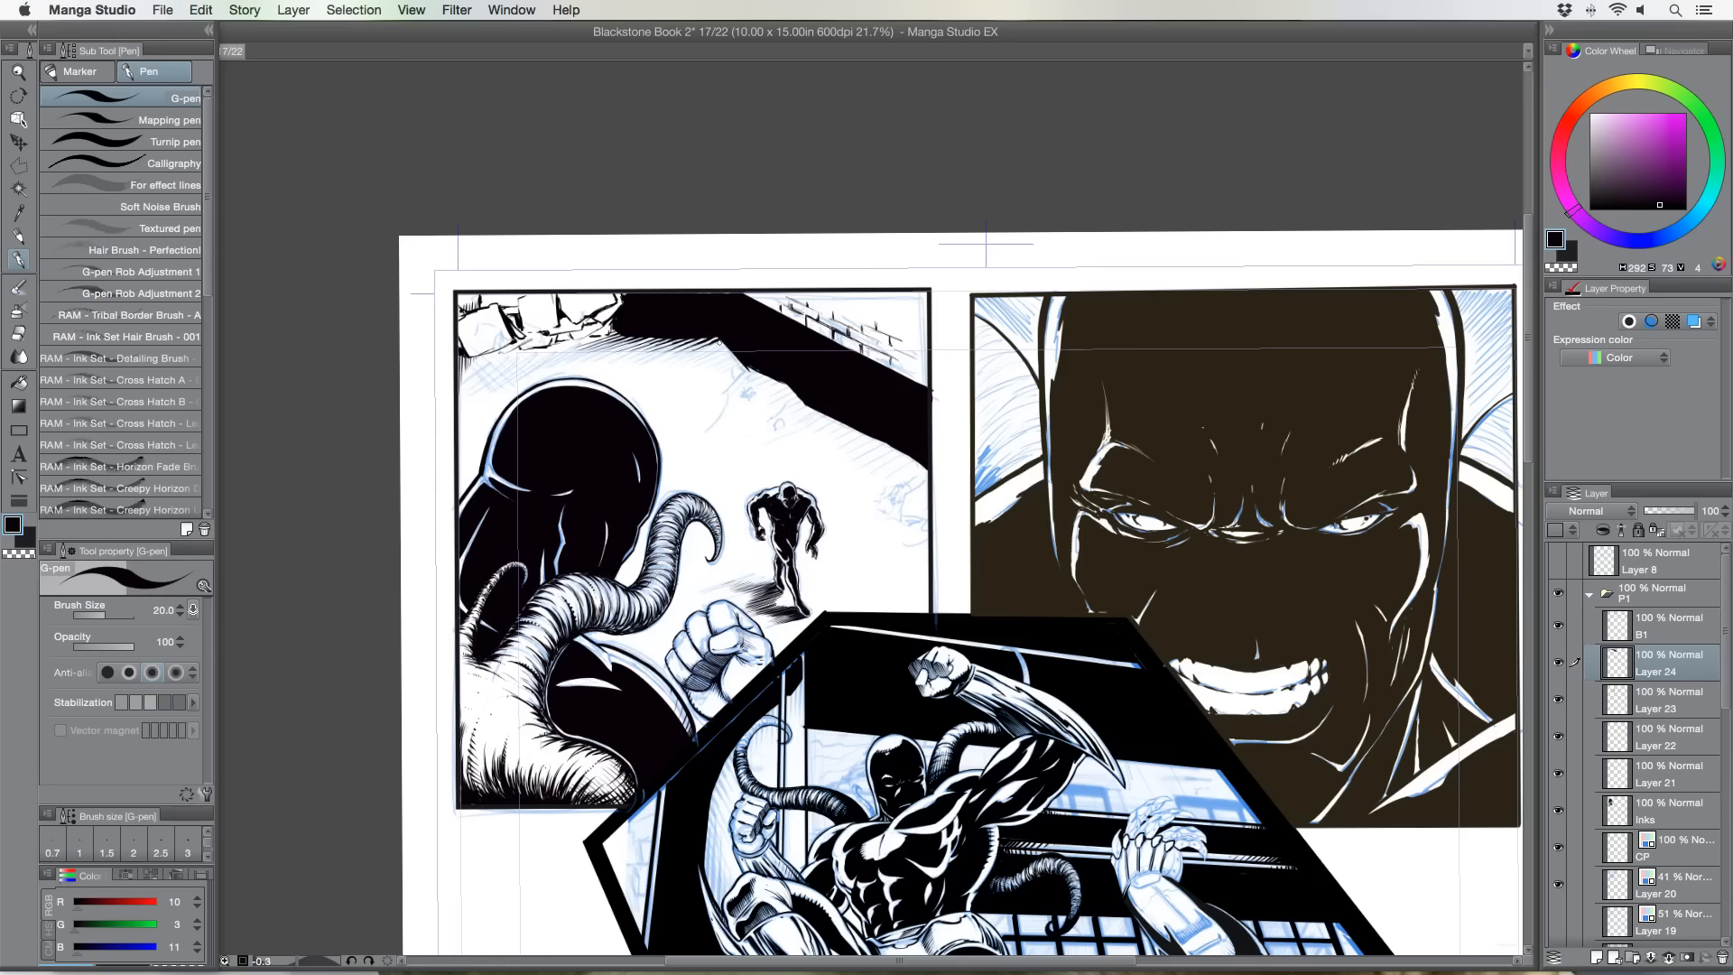
{"action": "left_click_drag", "start_coordinate": [722, 341], "coordinate": [705, 352]}
{"action": "left_click_drag", "start_coordinate": [462, 361], "coordinate": [493, 366]}
{"action": "mouse_move", "coordinate": [611, 351]}
{"action": "left_mouse_down"}
{"action": "mouse_move", "coordinate": [638, 332]}
{"action": "mouse_move", "coordinate": [723, 347]}
{"action": "left_mouse_up"}
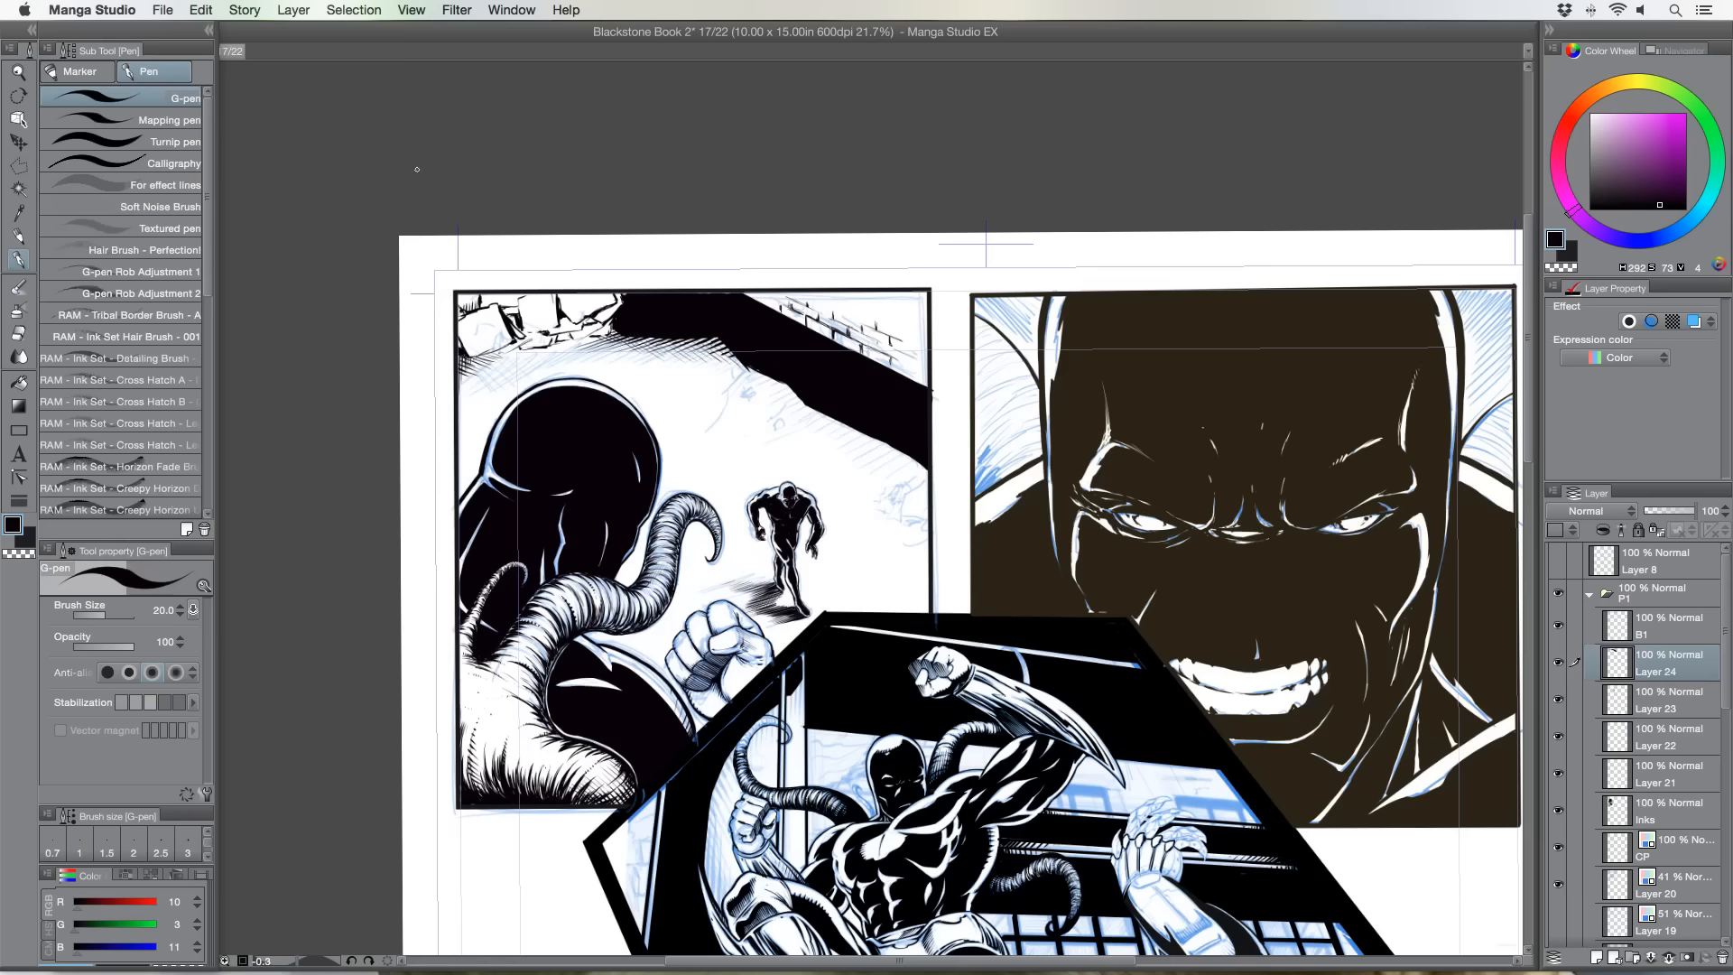
Add hatching along the lower edge of the diagonal black shadow toward the panel's right border.
{"action": "mouse_move", "coordinate": [827, 411]}
{"action": "left_mouse_down"}
{"action": "mouse_move", "coordinate": [840, 421]}
{"action": "mouse_move", "coordinate": [817, 431]}
{"action": "mouse_move", "coordinate": [839, 436]}
{"action": "mouse_move", "coordinate": [823, 444]}
{"action": "mouse_move", "coordinate": [850, 442]}
{"action": "mouse_move", "coordinate": [823, 450]}
{"action": "mouse_move", "coordinate": [872, 458]}
{"action": "left_mouse_up"}
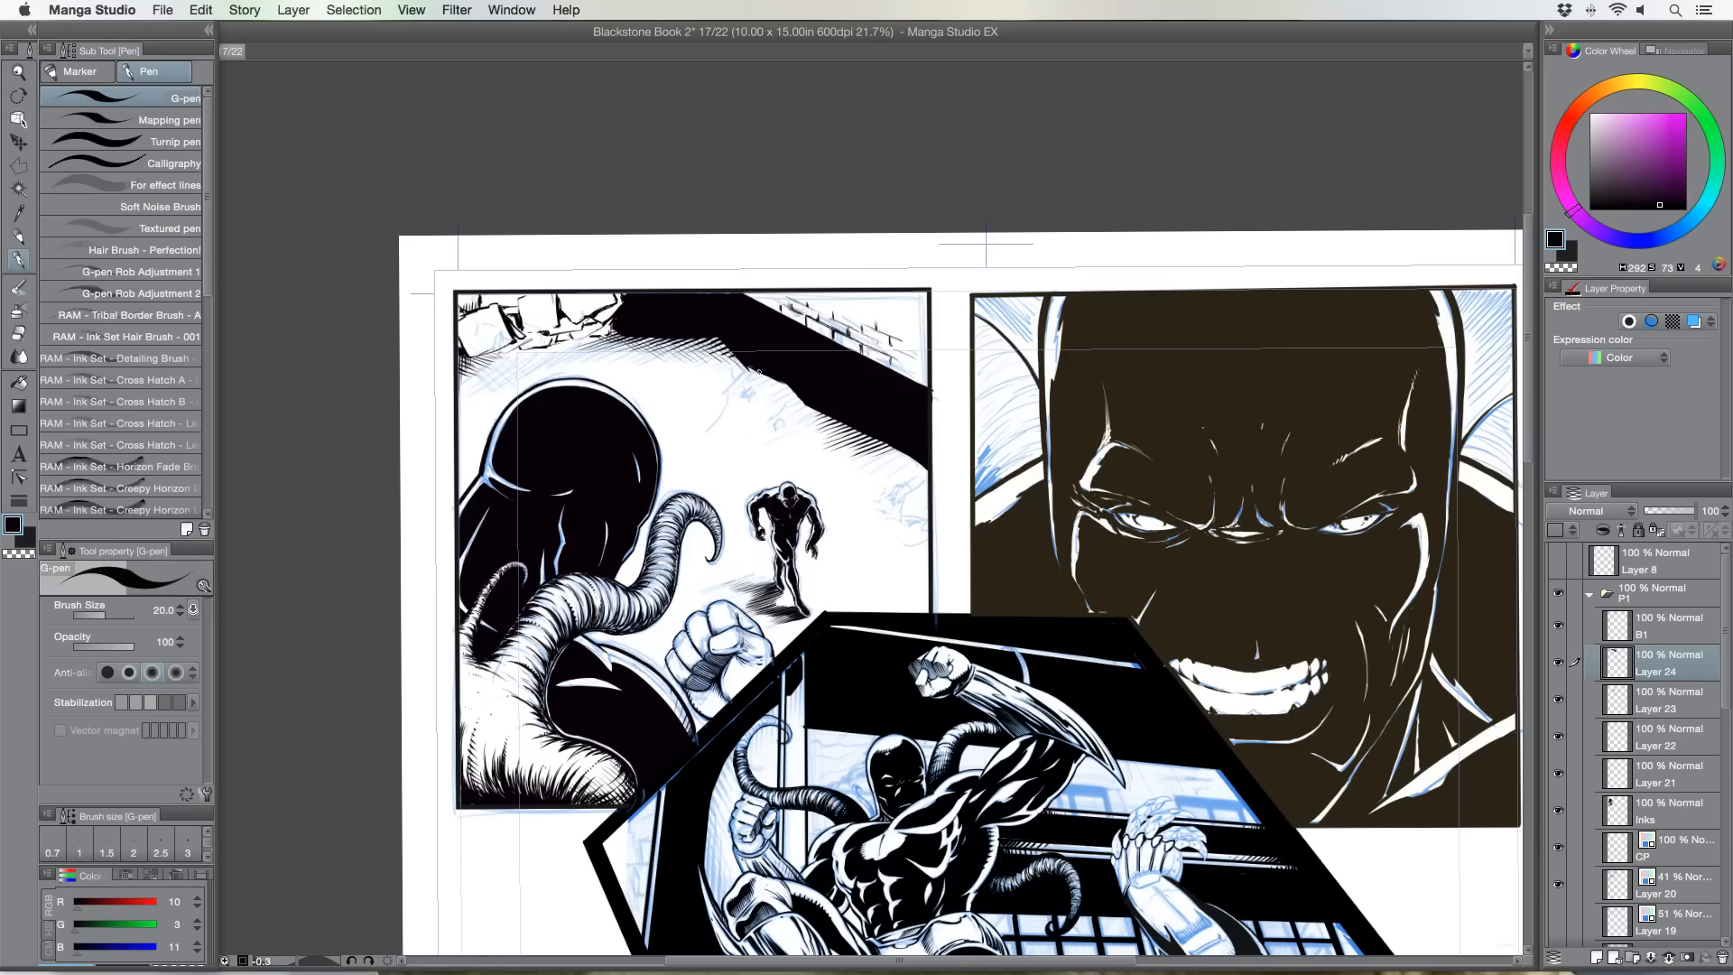
{"action": "mouse_move", "coordinate": [765, 378]}
{"action": "left_mouse_down"}
{"action": "mouse_move", "coordinate": [751, 386]}
{"action": "mouse_move", "coordinate": [787, 407]}
{"action": "left_mouse_up"}
{"action": "scroll", "coordinate": [755, 303], "scroll_direction": "down", "scroll_amount": 3}
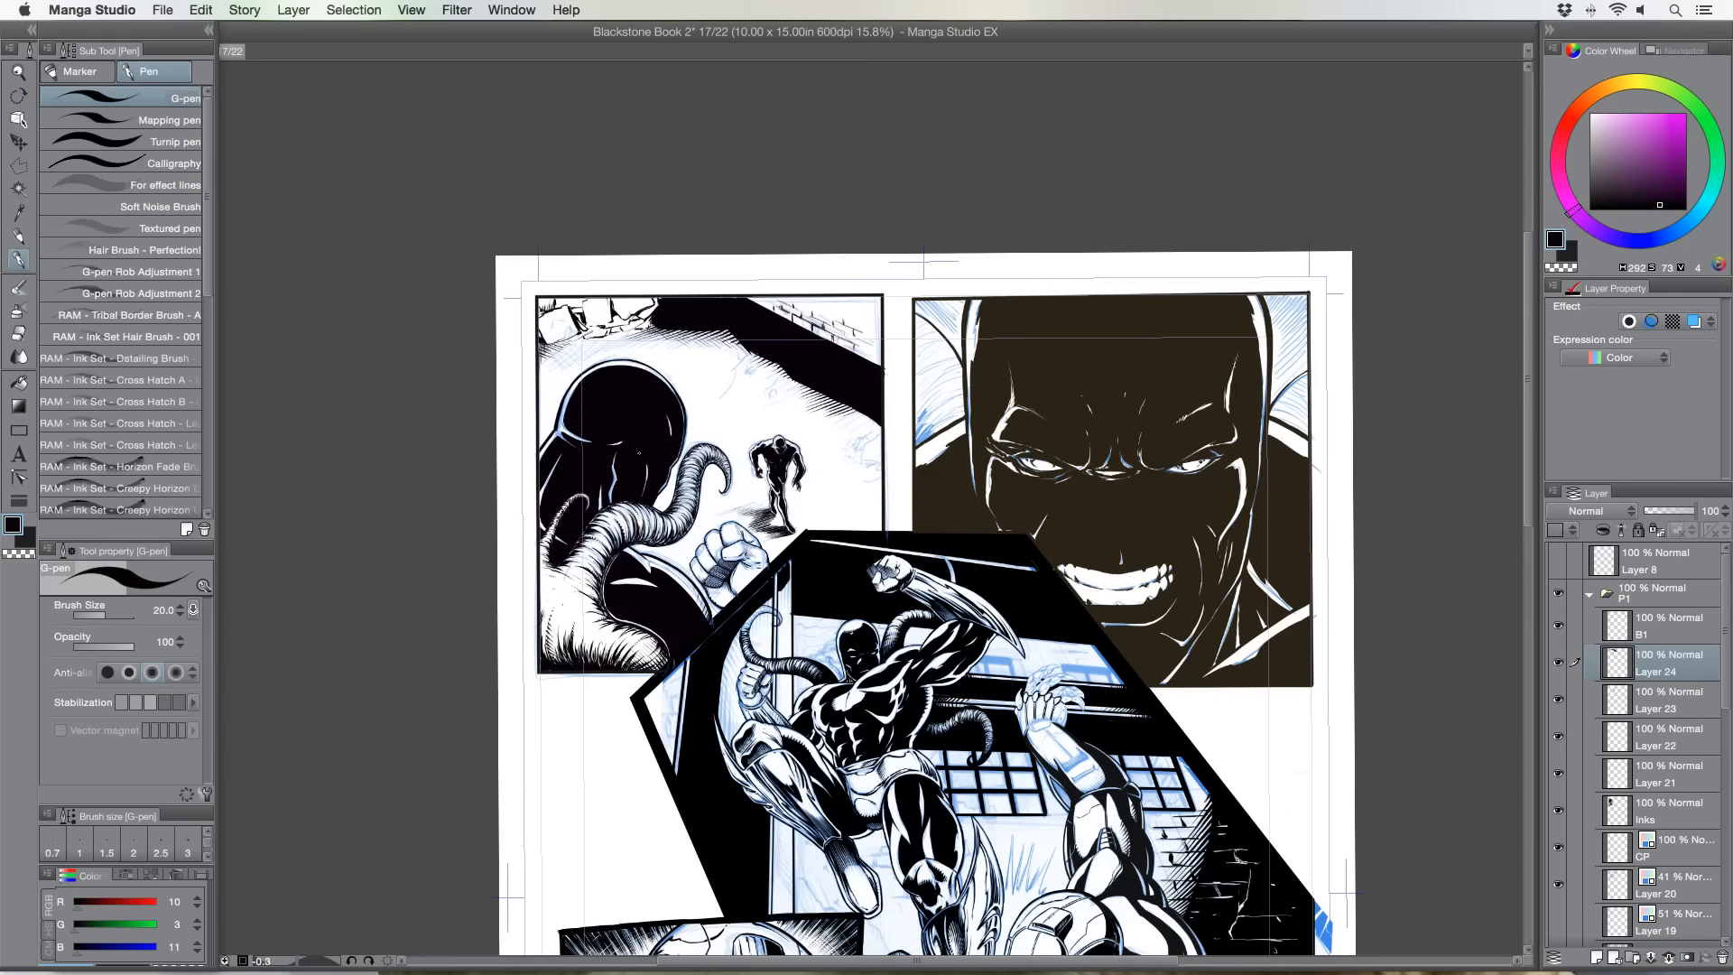
{"action": "scroll", "coordinate": [639, 451], "scroll_direction": "up", "scroll_amount": 1}
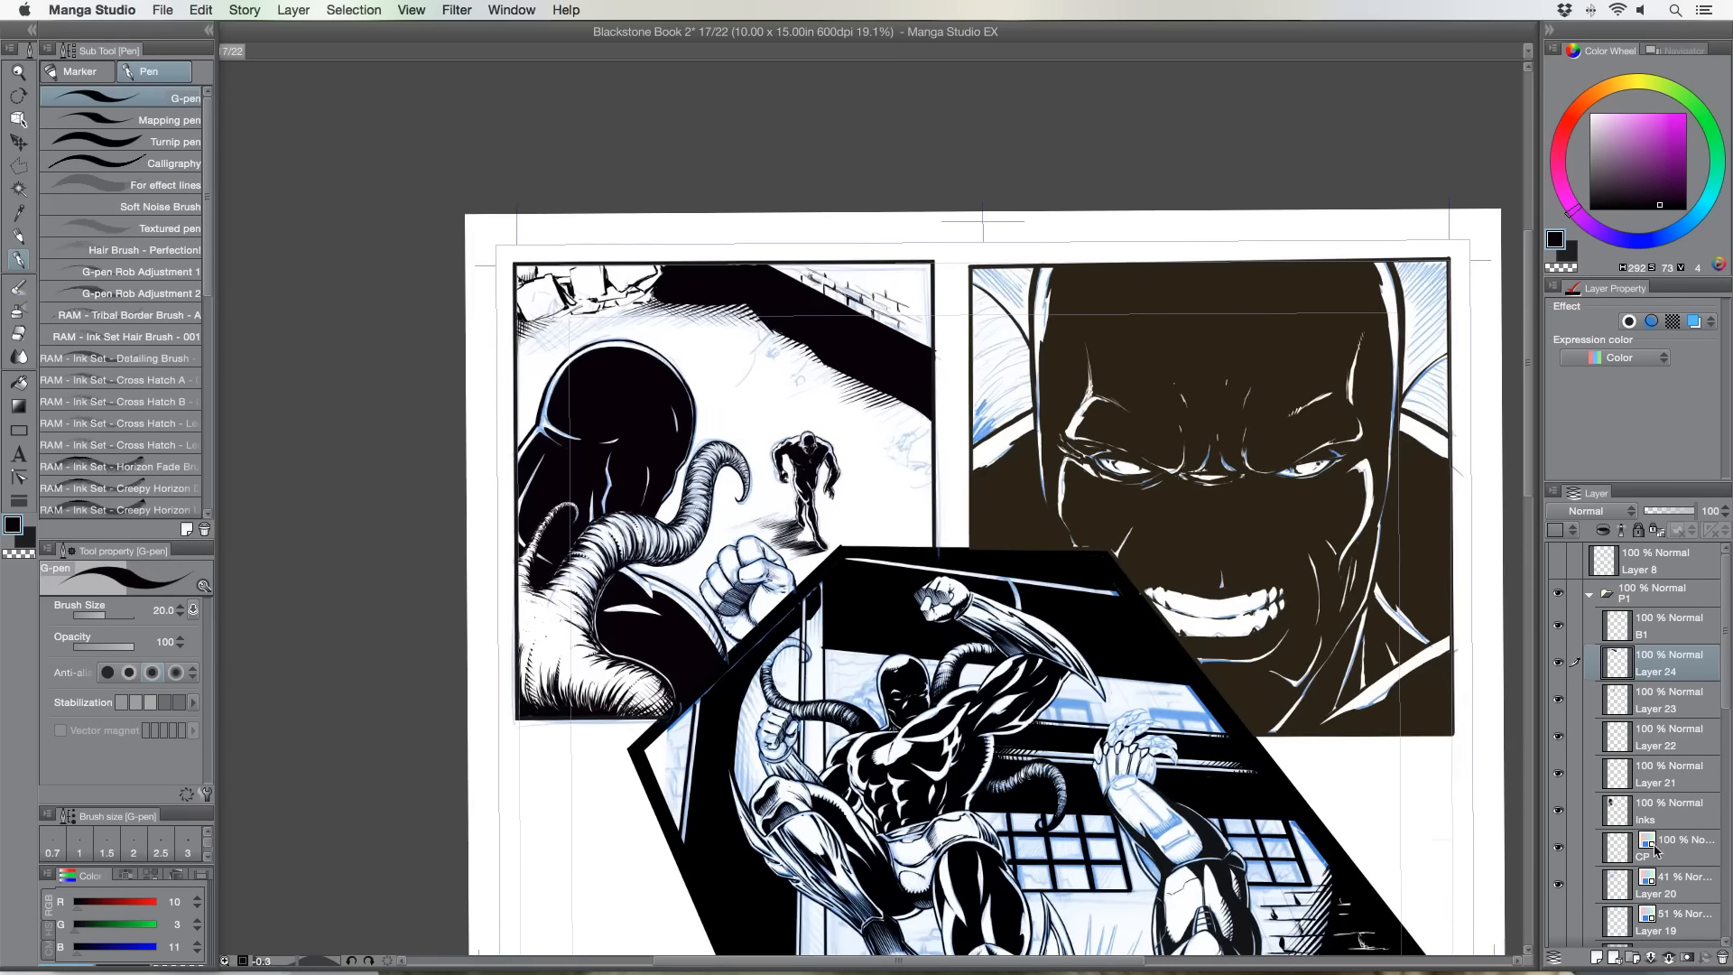
{"action": "left_click", "coordinate": [1690, 958]}
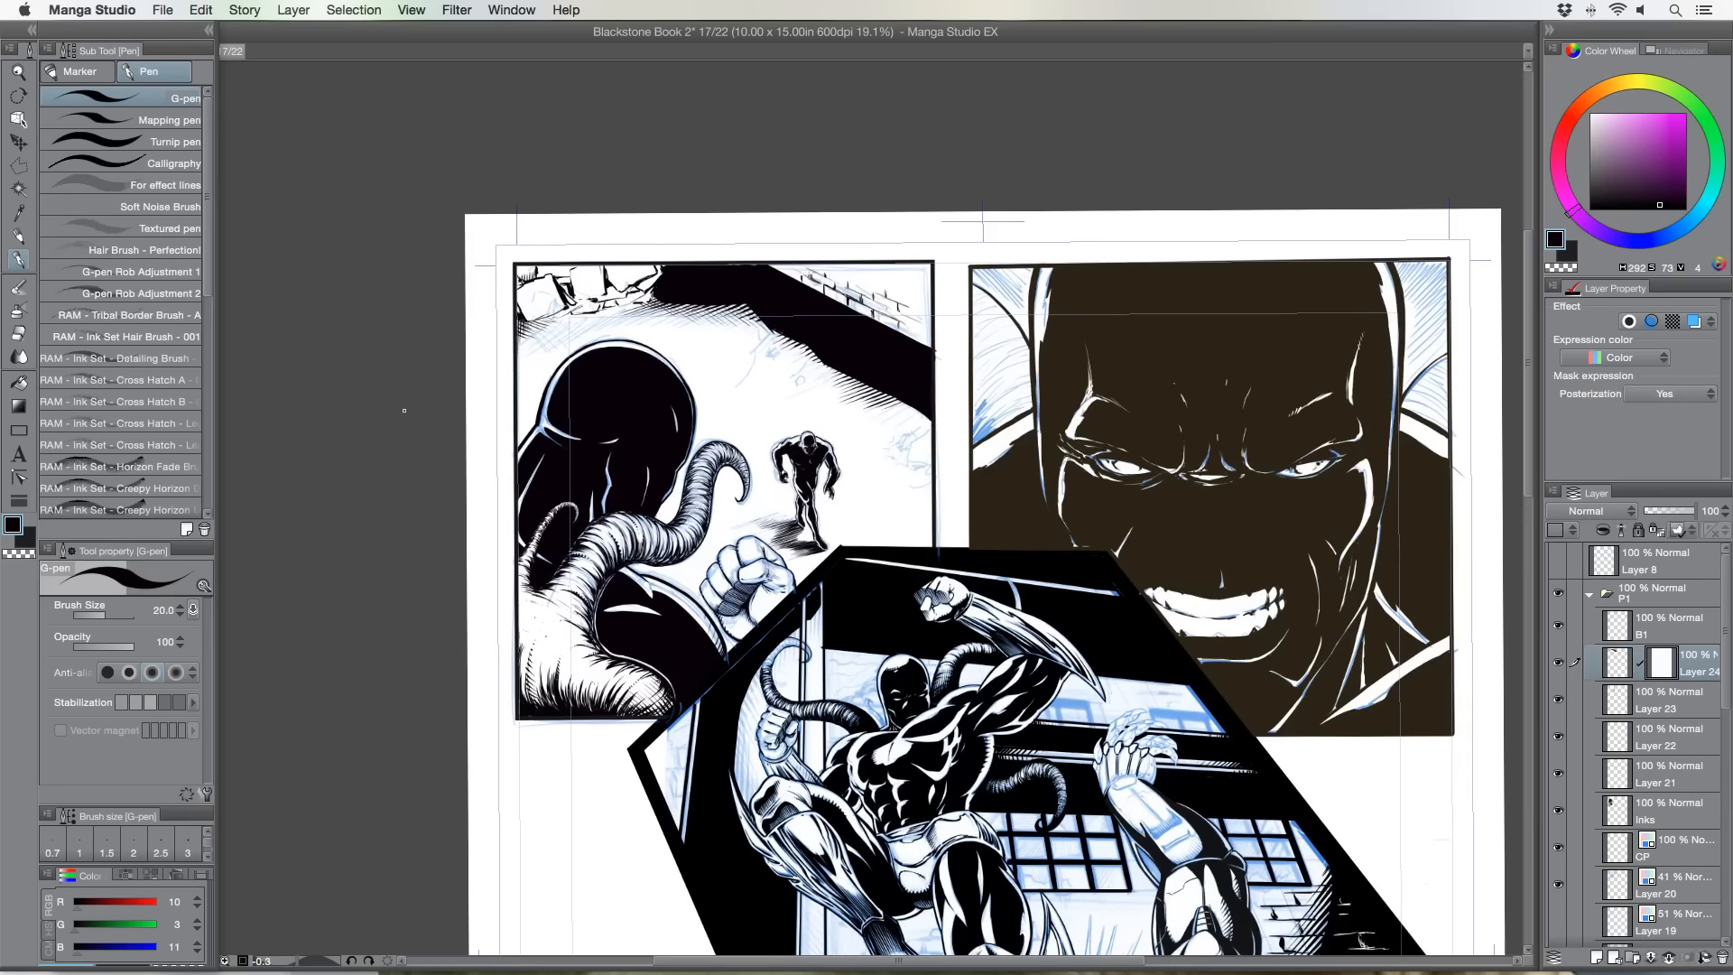
{"action": "left_click", "coordinate": [18, 333]}
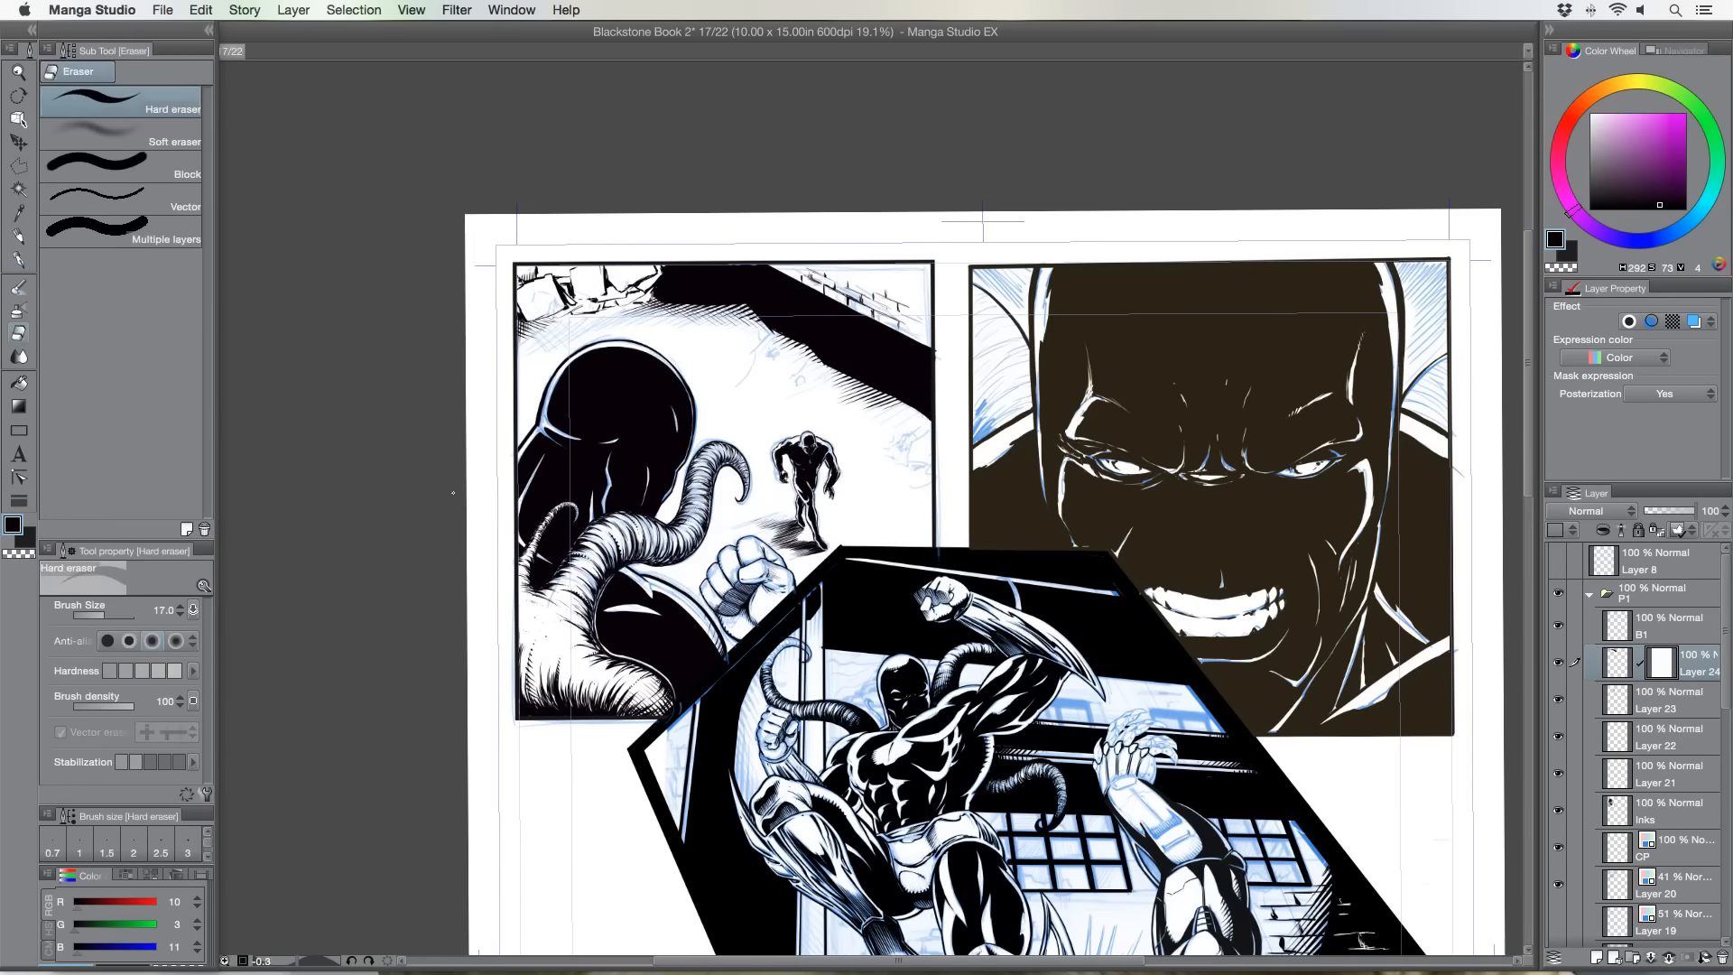
{"action": "key", "text": "super+z"}
{"action": "key", "text": "super+z"}
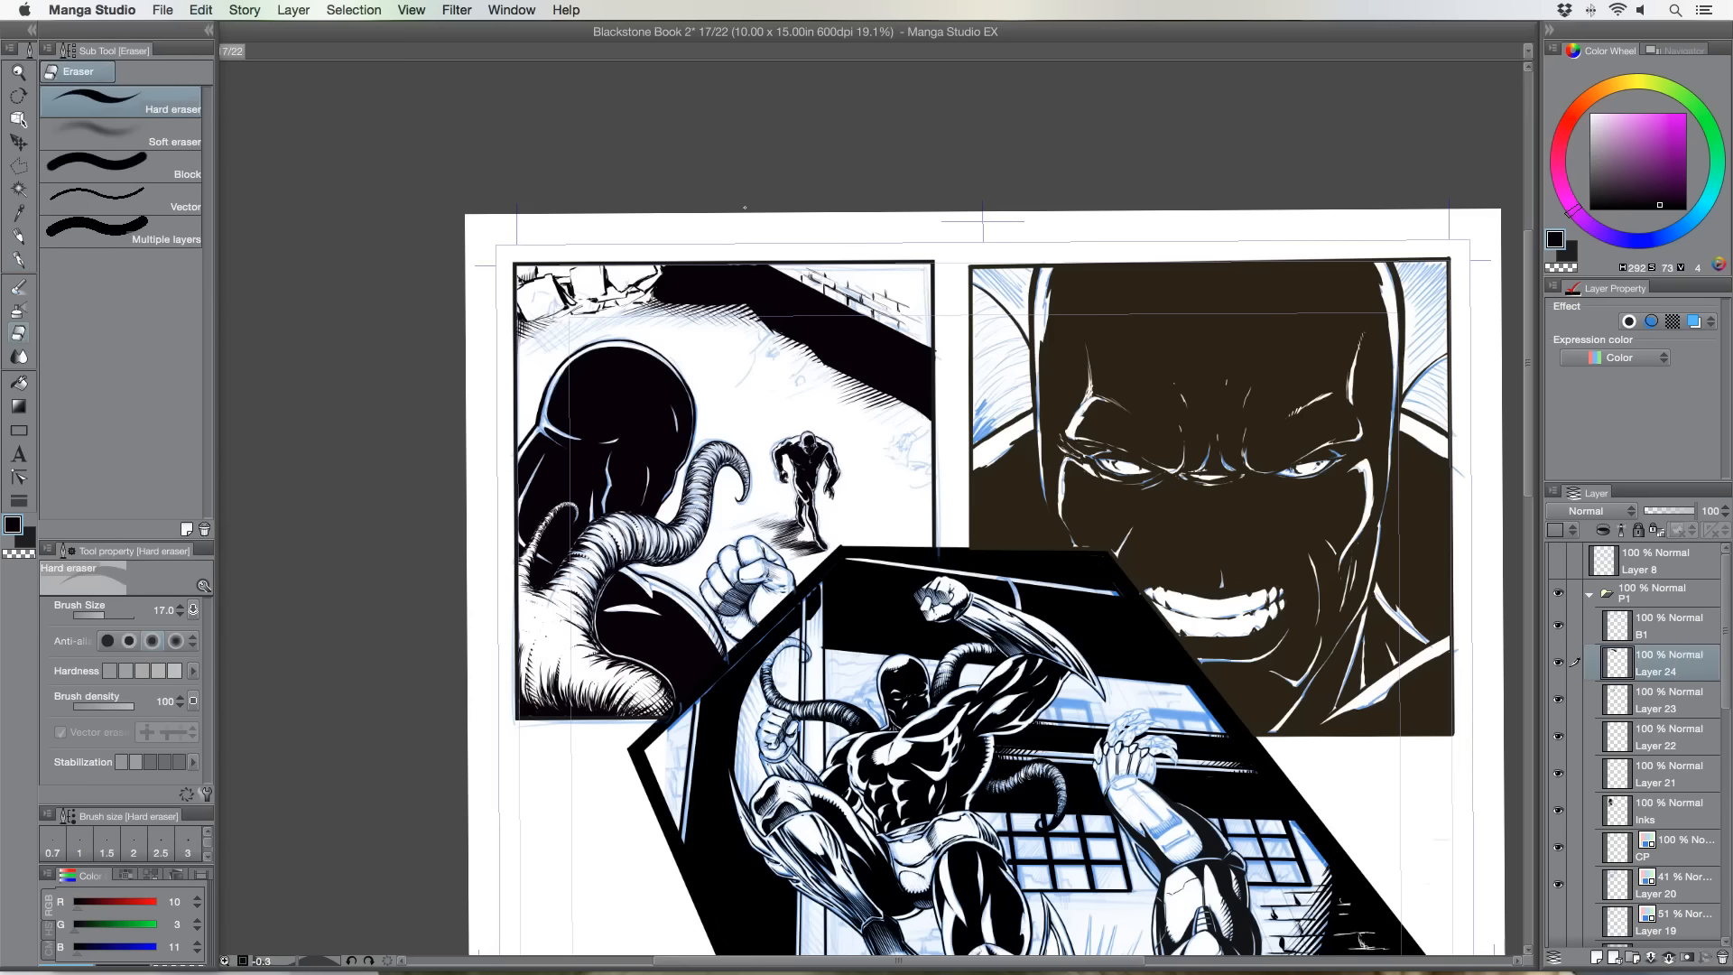
Select the whole first panel along its outer border with the Rectangle marquee.
{"action": "left_click", "coordinate": [21, 165]}
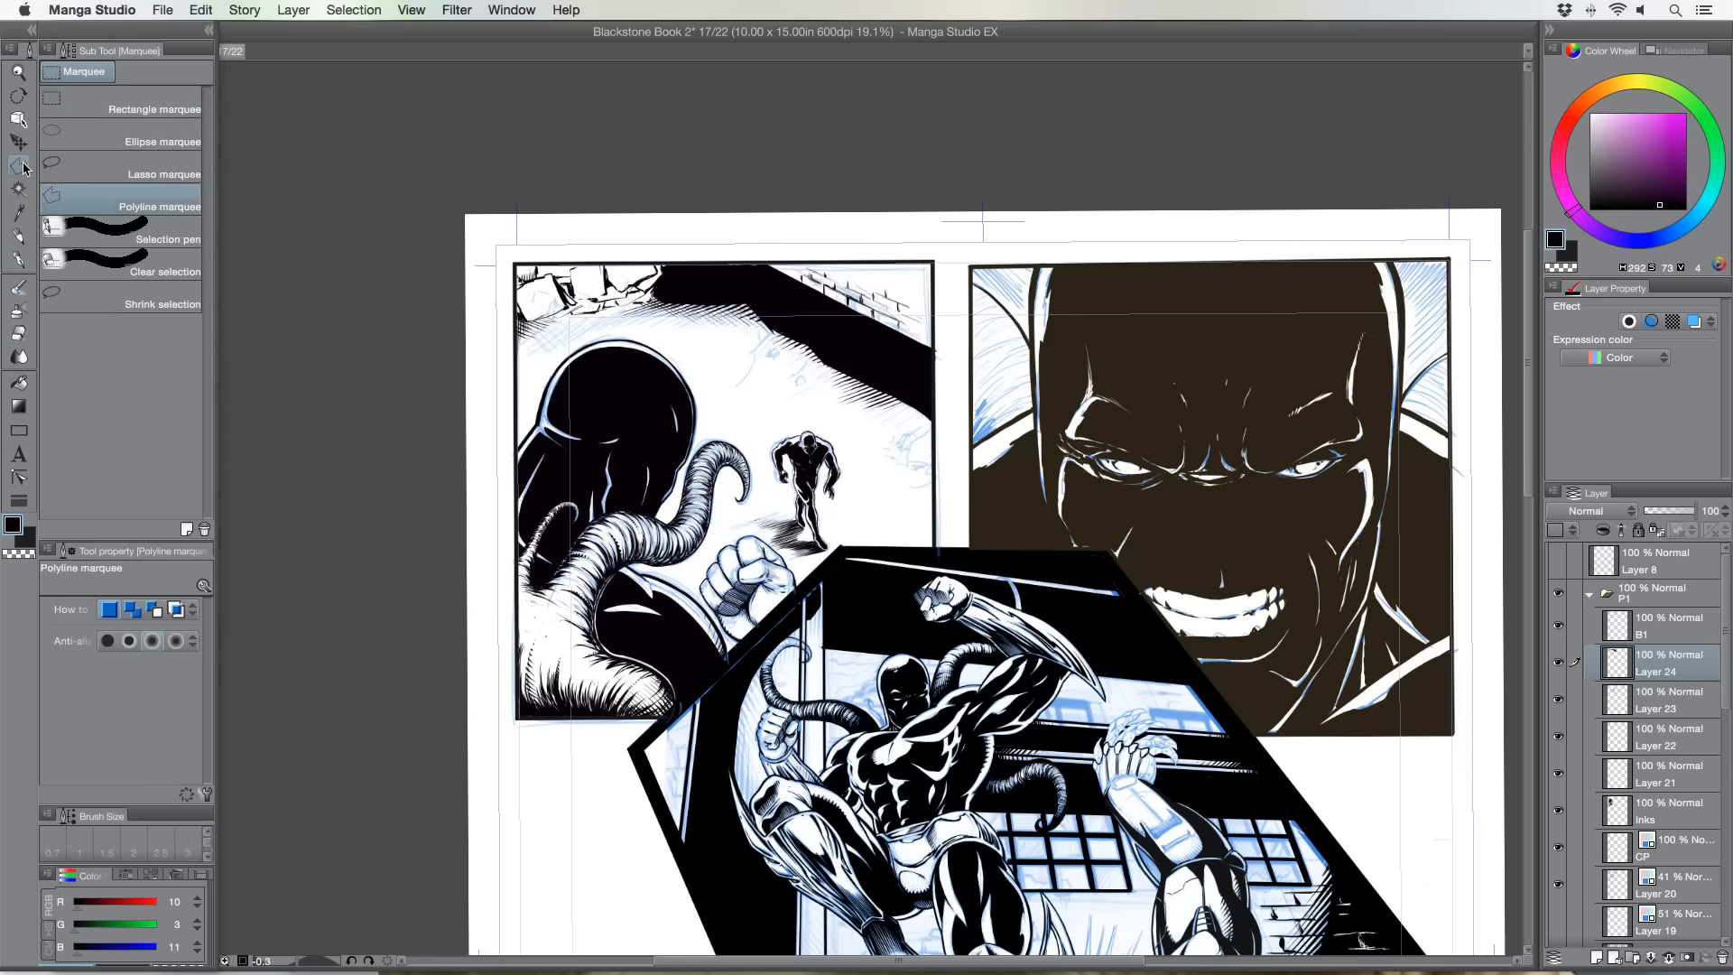
{"action": "left_click", "coordinate": [79, 110]}
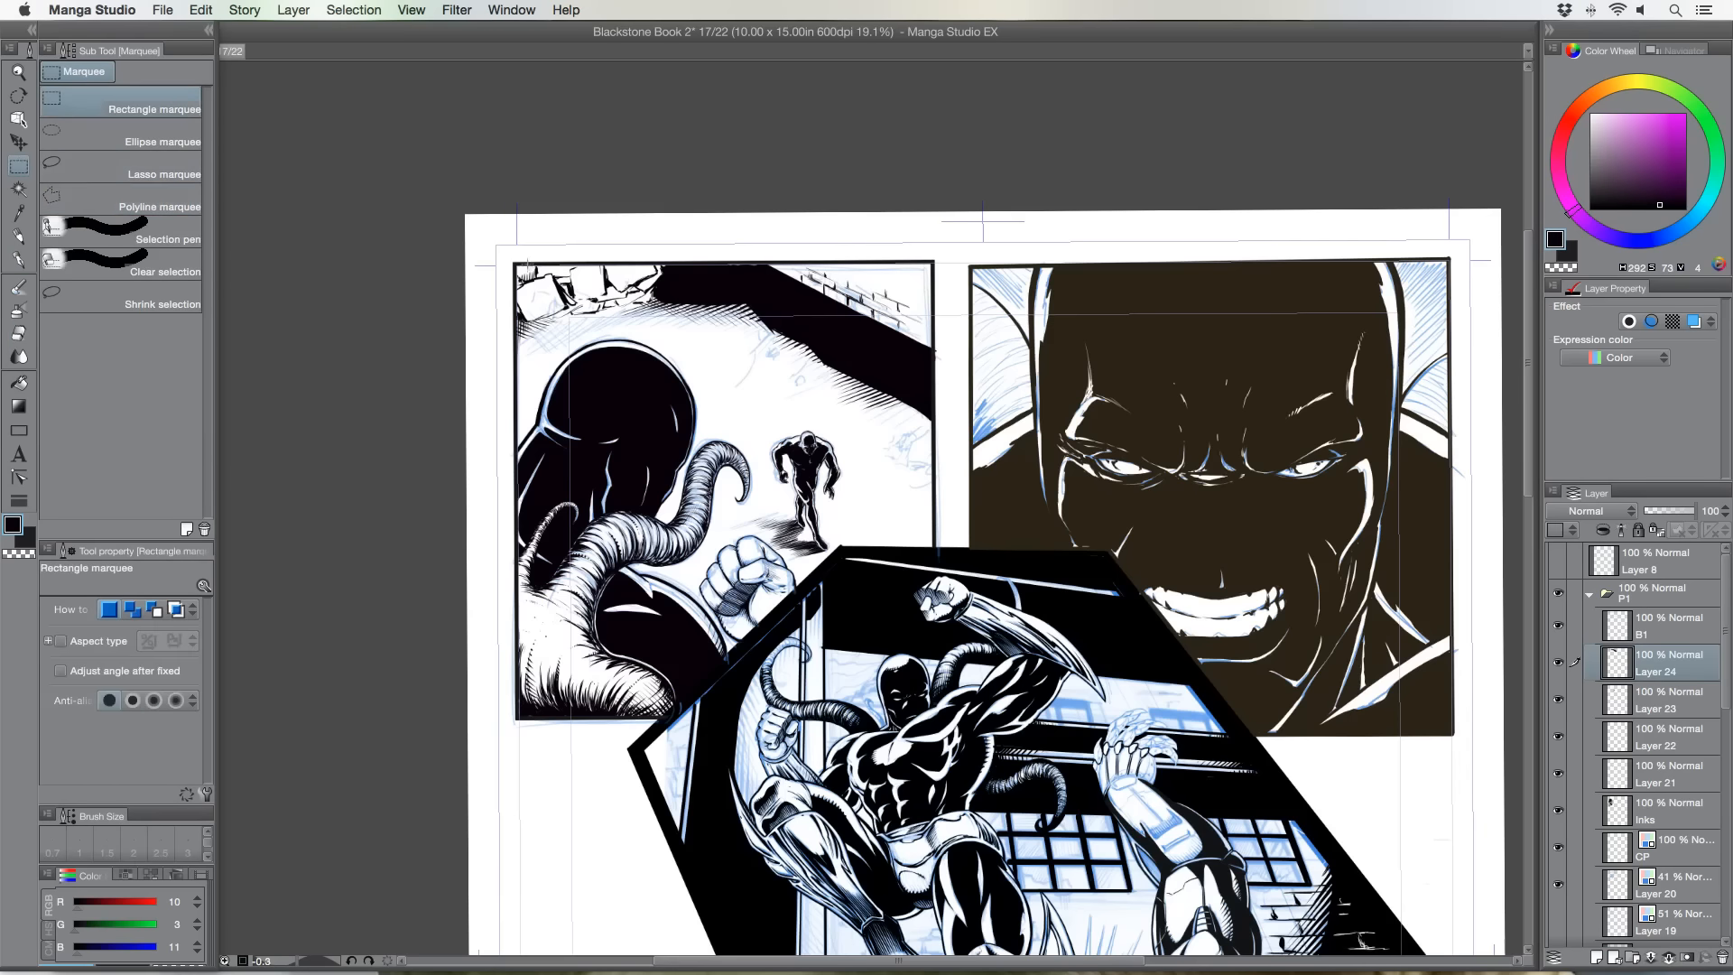
{"action": "left_click_drag", "start_coordinate": [515, 262], "coordinate": [933, 722]}
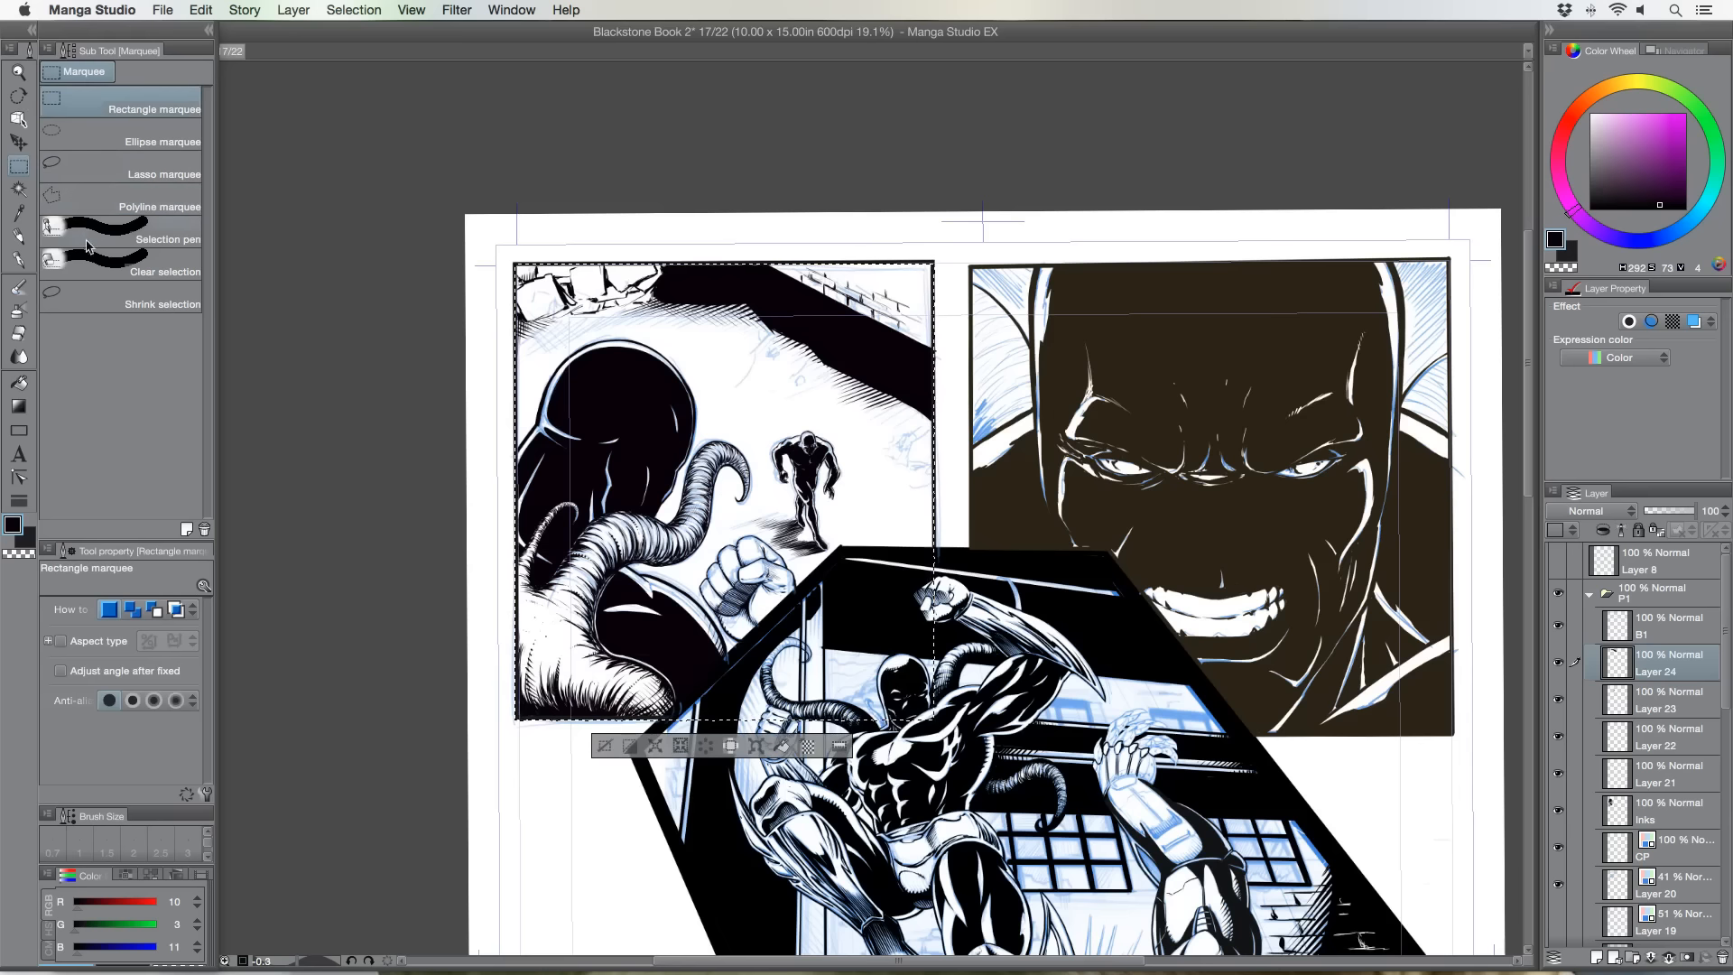
Cut the area overlapped by the angled panel out of the selection with the Polyline marquee.
{"action": "left_click", "coordinate": [107, 199]}
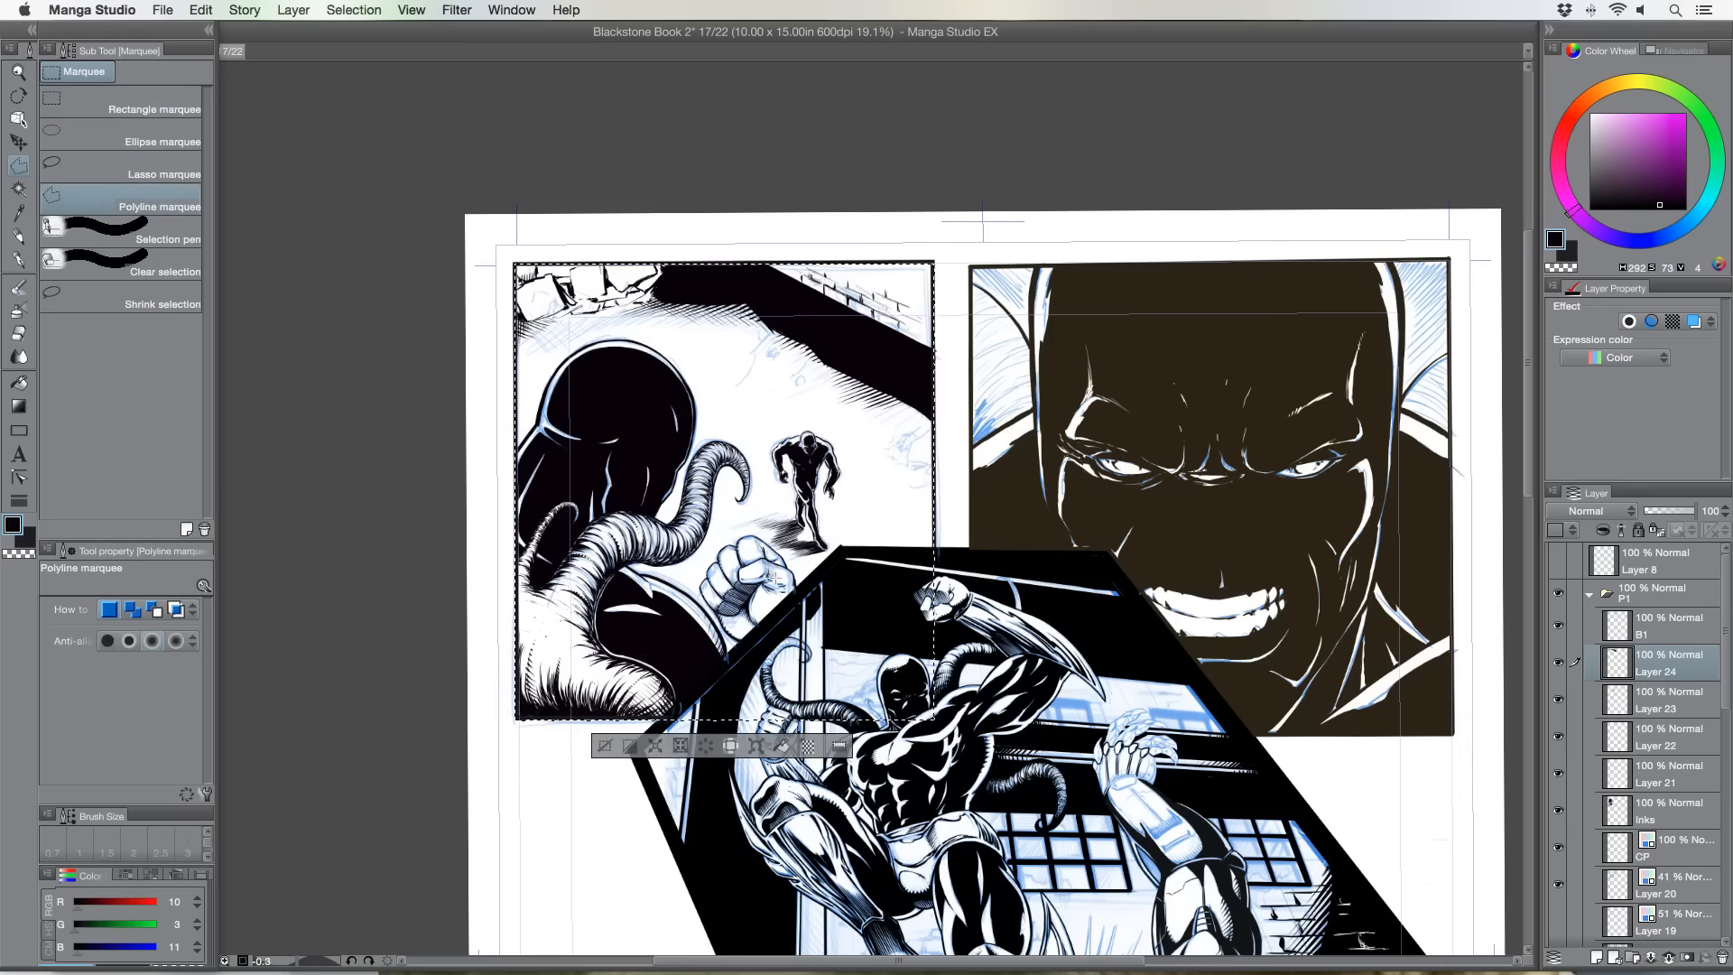
{"action": "left_click", "coordinate": [662, 723]}
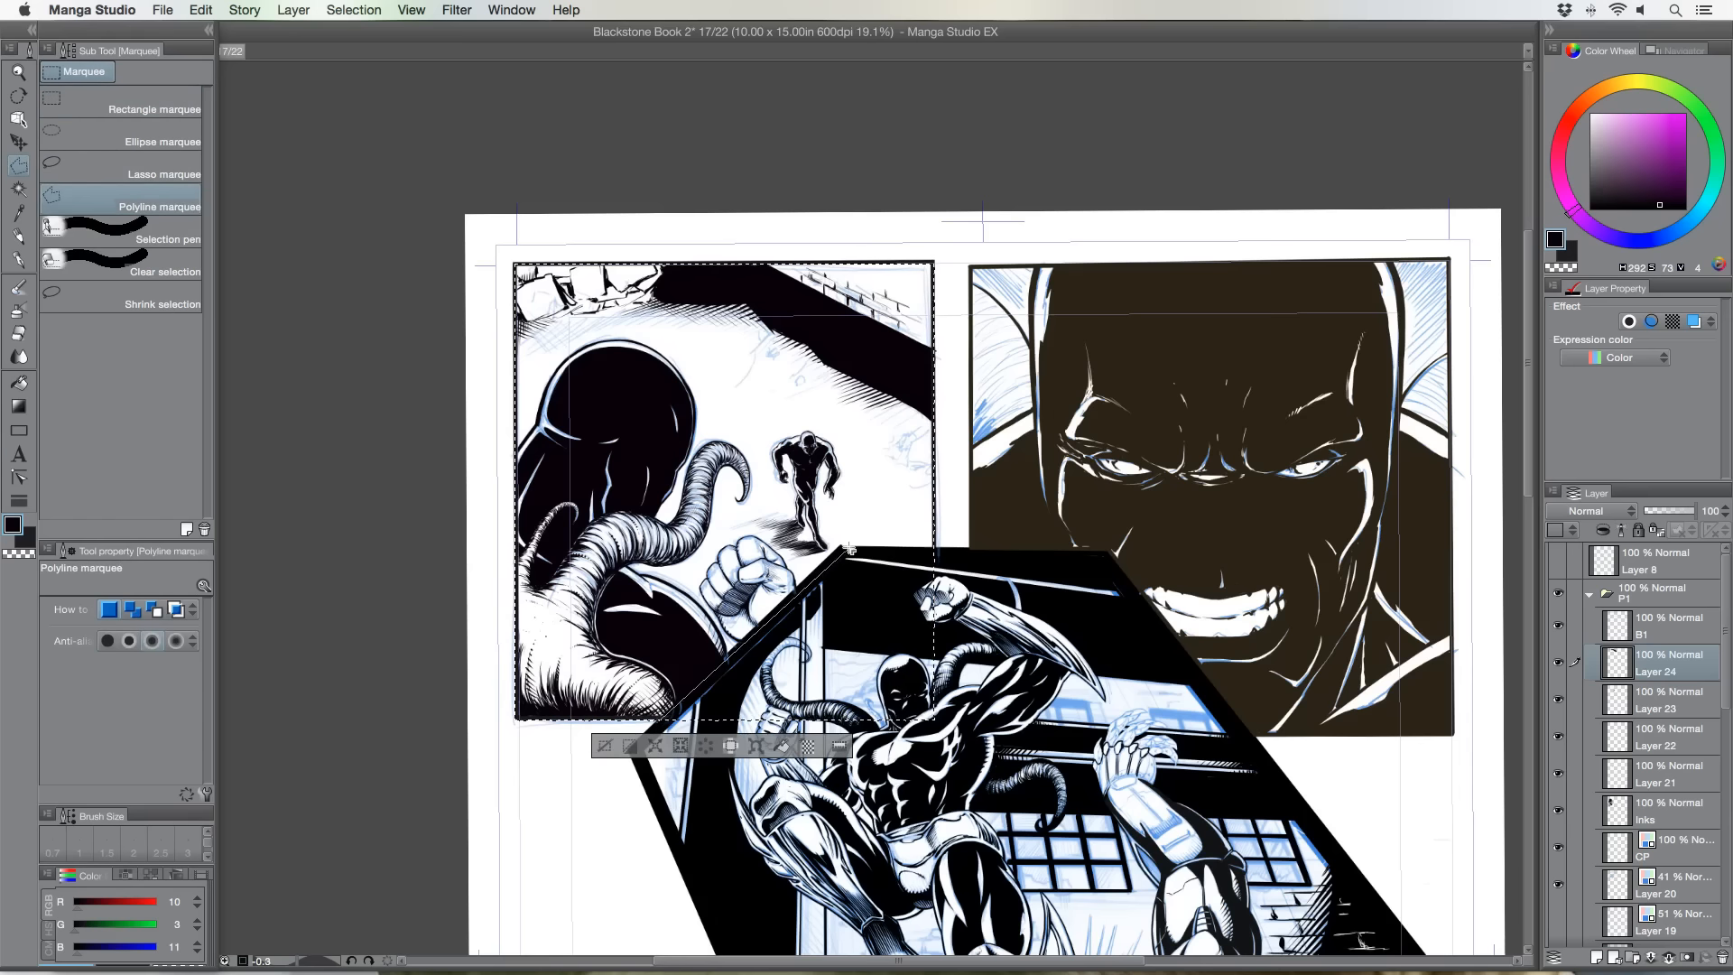
{"action": "left_click", "coordinate": [847, 547]}
{"action": "left_click", "coordinate": [967, 548]}
{"action": "left_click", "coordinate": [1021, 796]}
{"action": "double_click", "coordinate": [646, 793]}
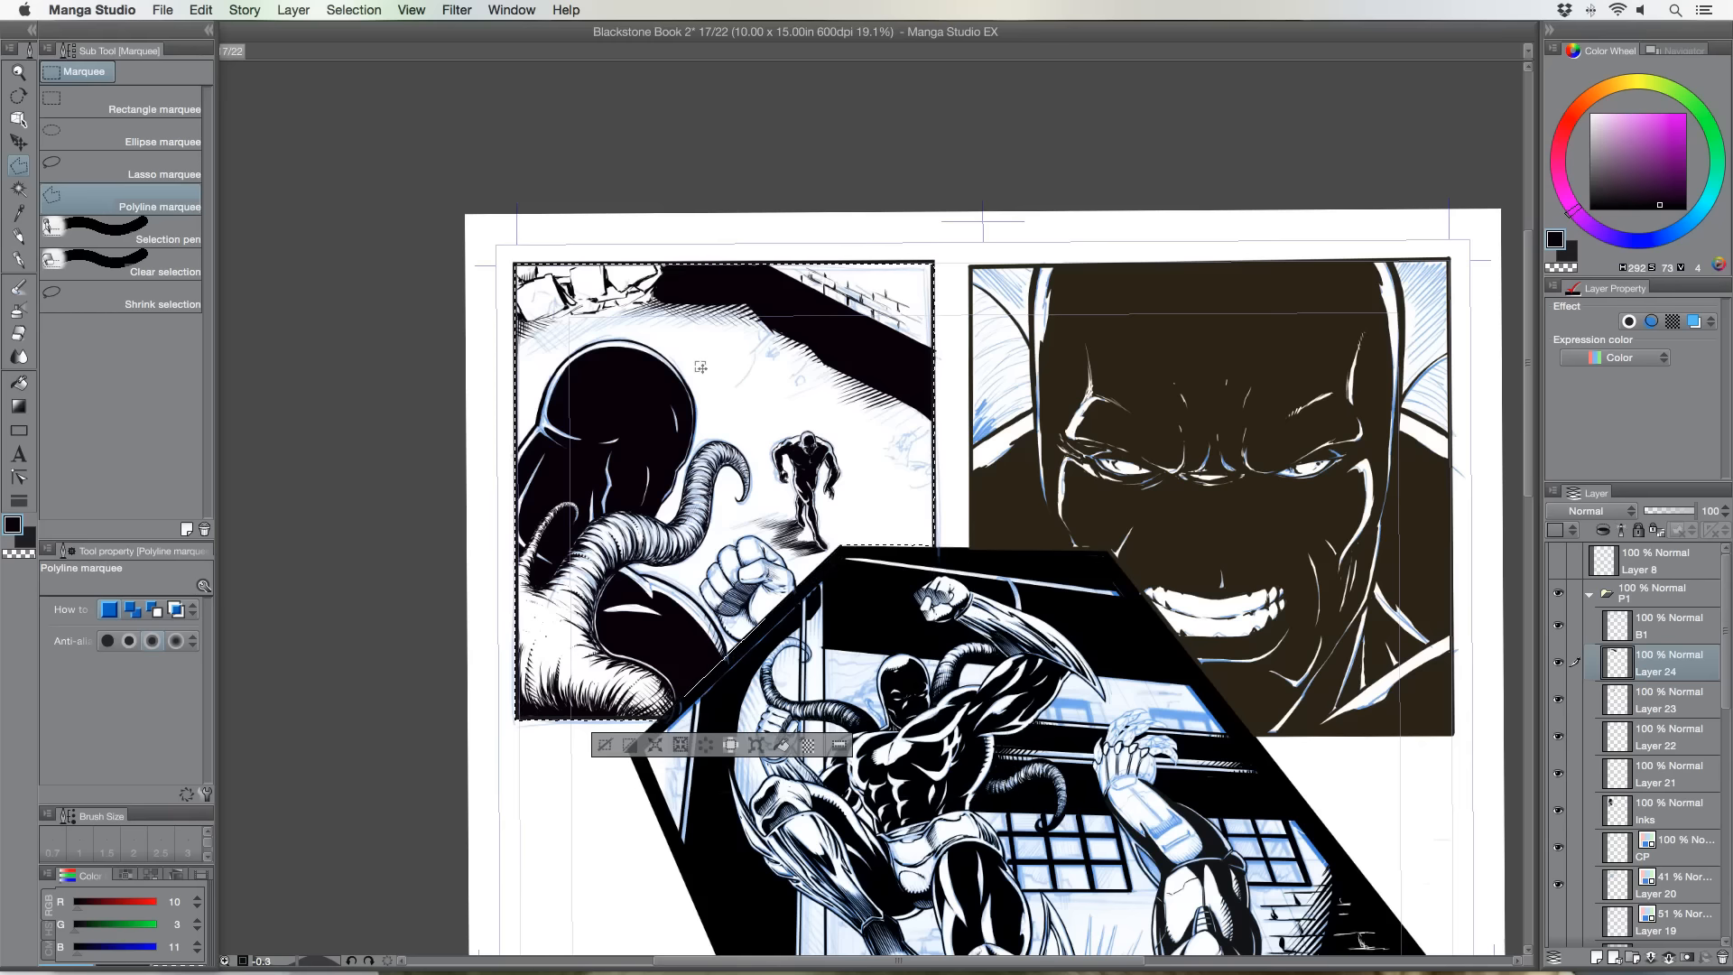
Show the panel selection as a Quick Mask, invert the selection, and reapply Quick Mask so it covers everything outside the first panel.
{"action": "left_click", "coordinate": [368, 11]}
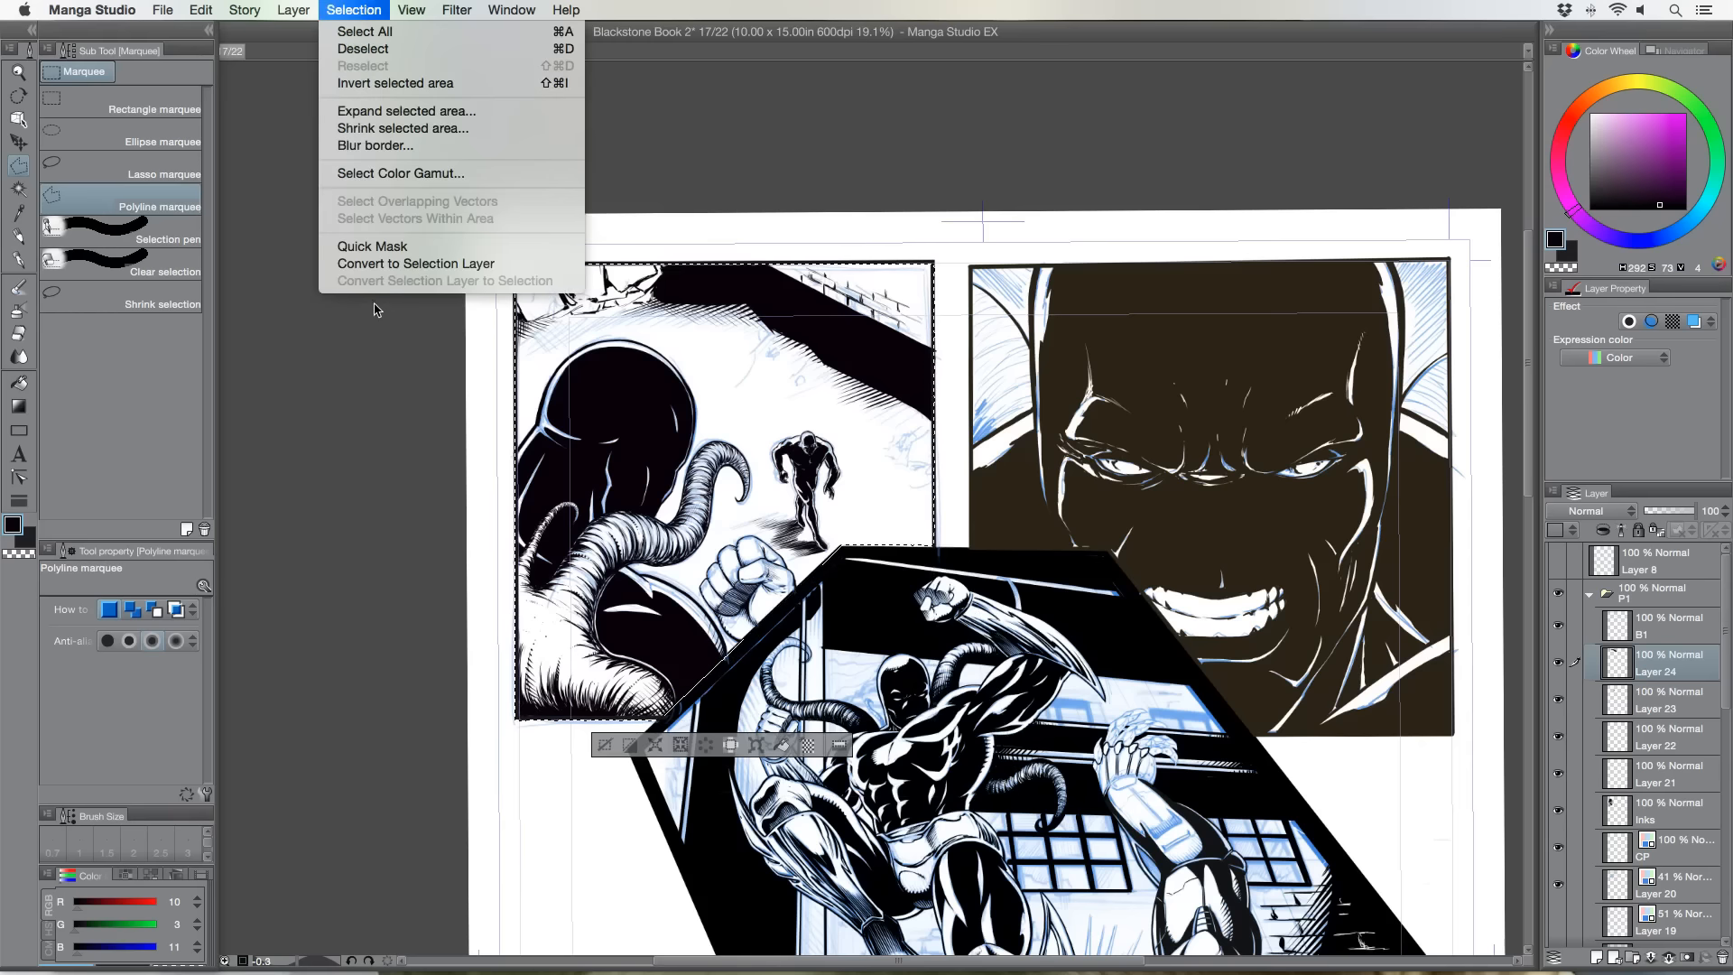
{"action": "left_click", "coordinate": [397, 247]}
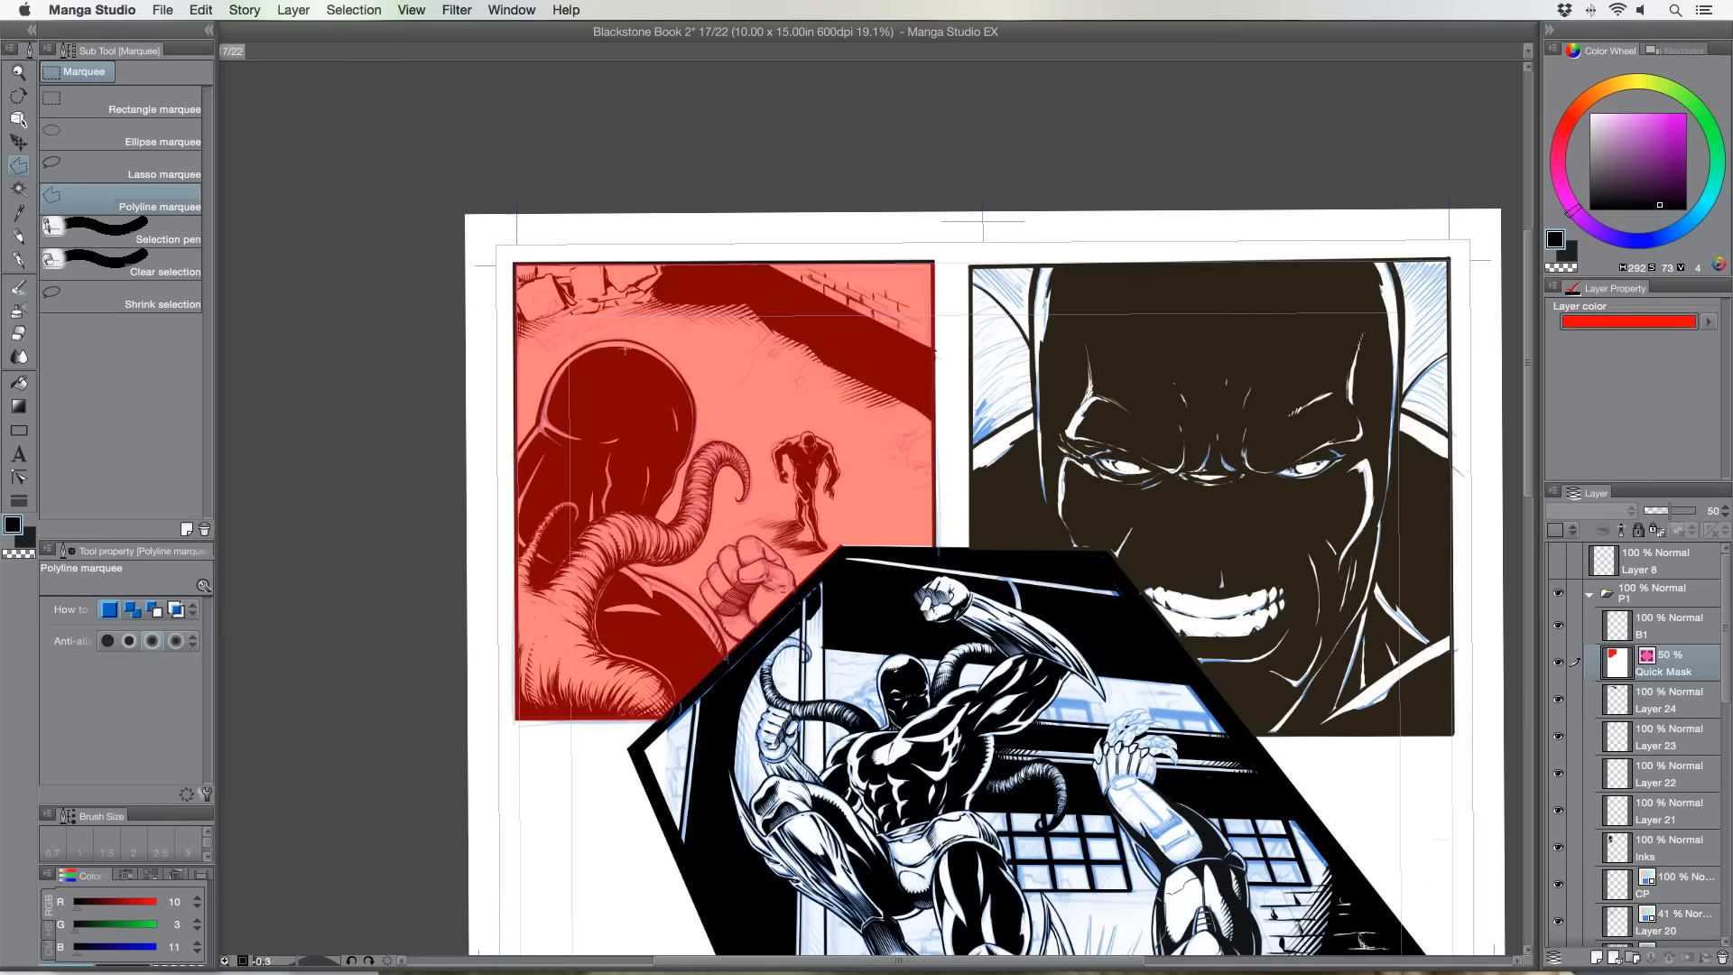
{"action": "key", "text": "super+m"}
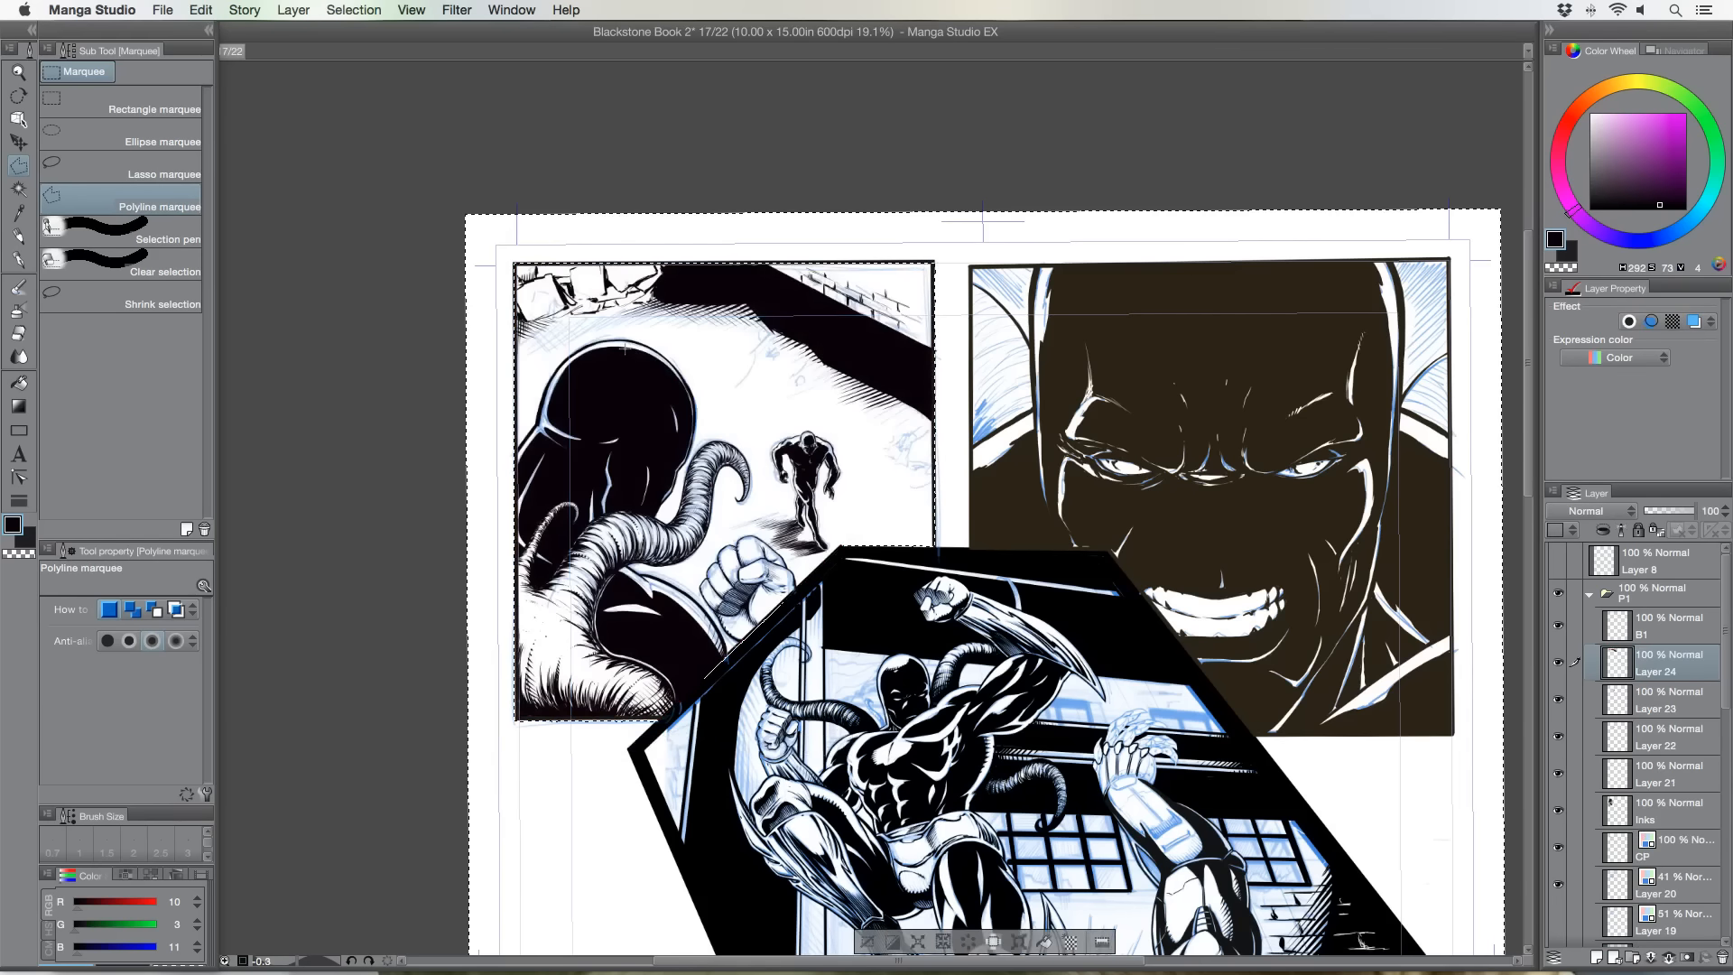
{"action": "left_click", "coordinate": [356, 11]}
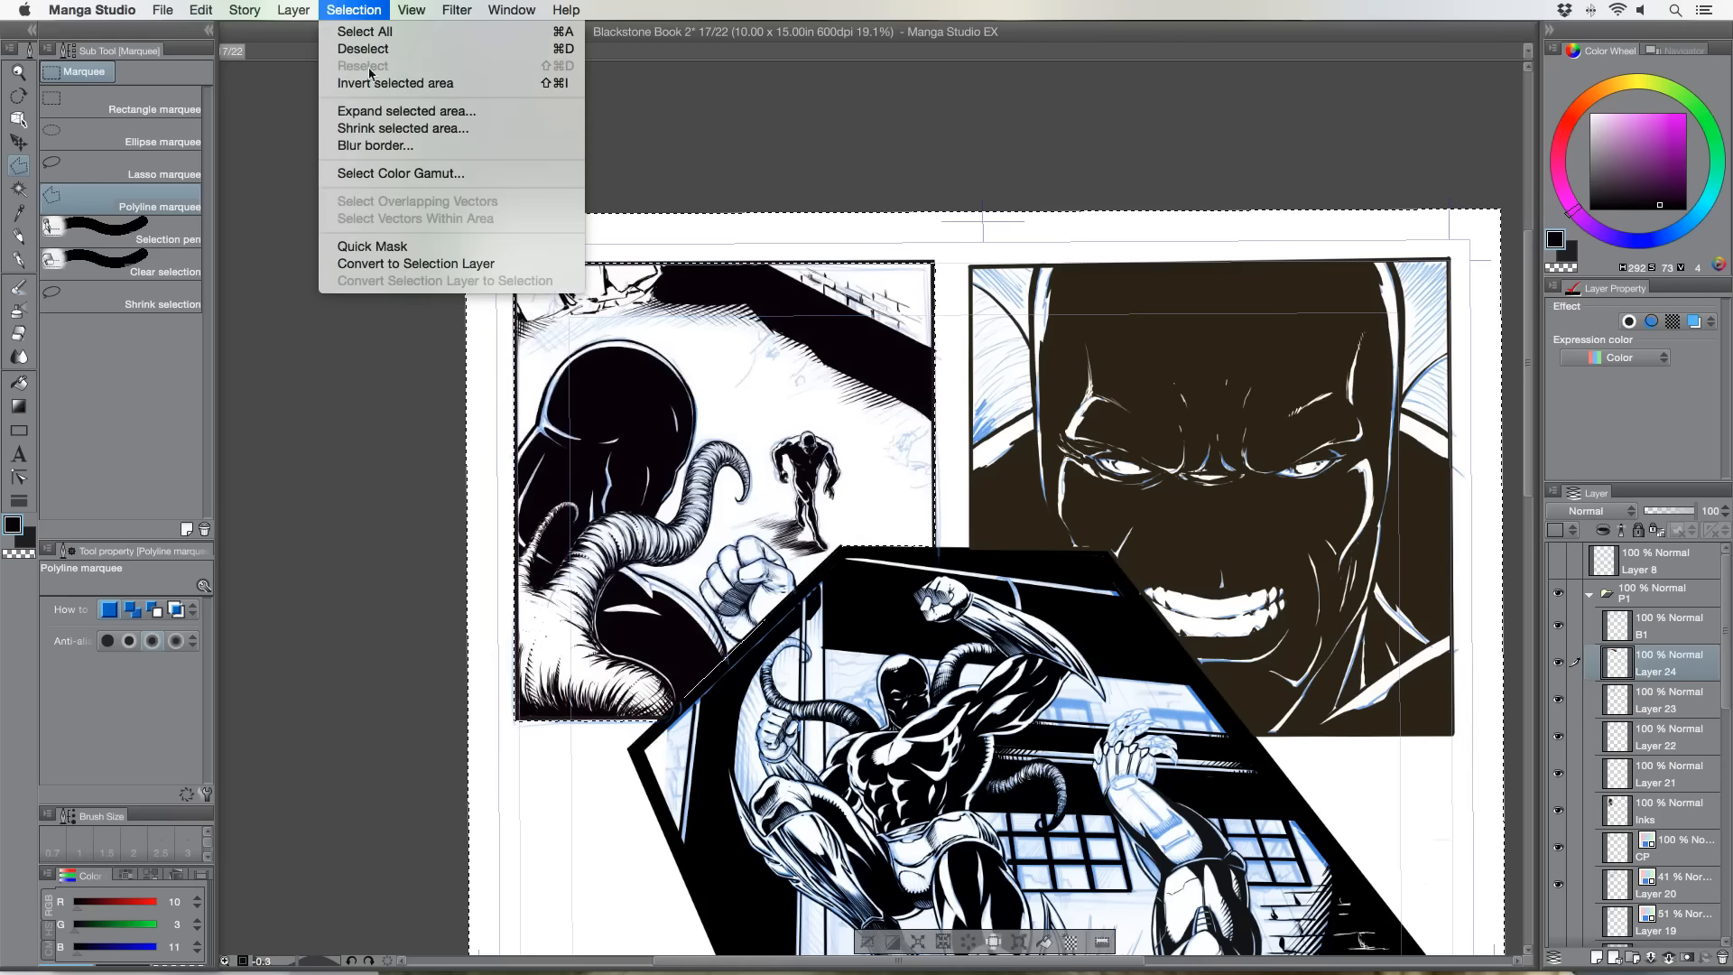
{"action": "left_click", "coordinate": [389, 247]}
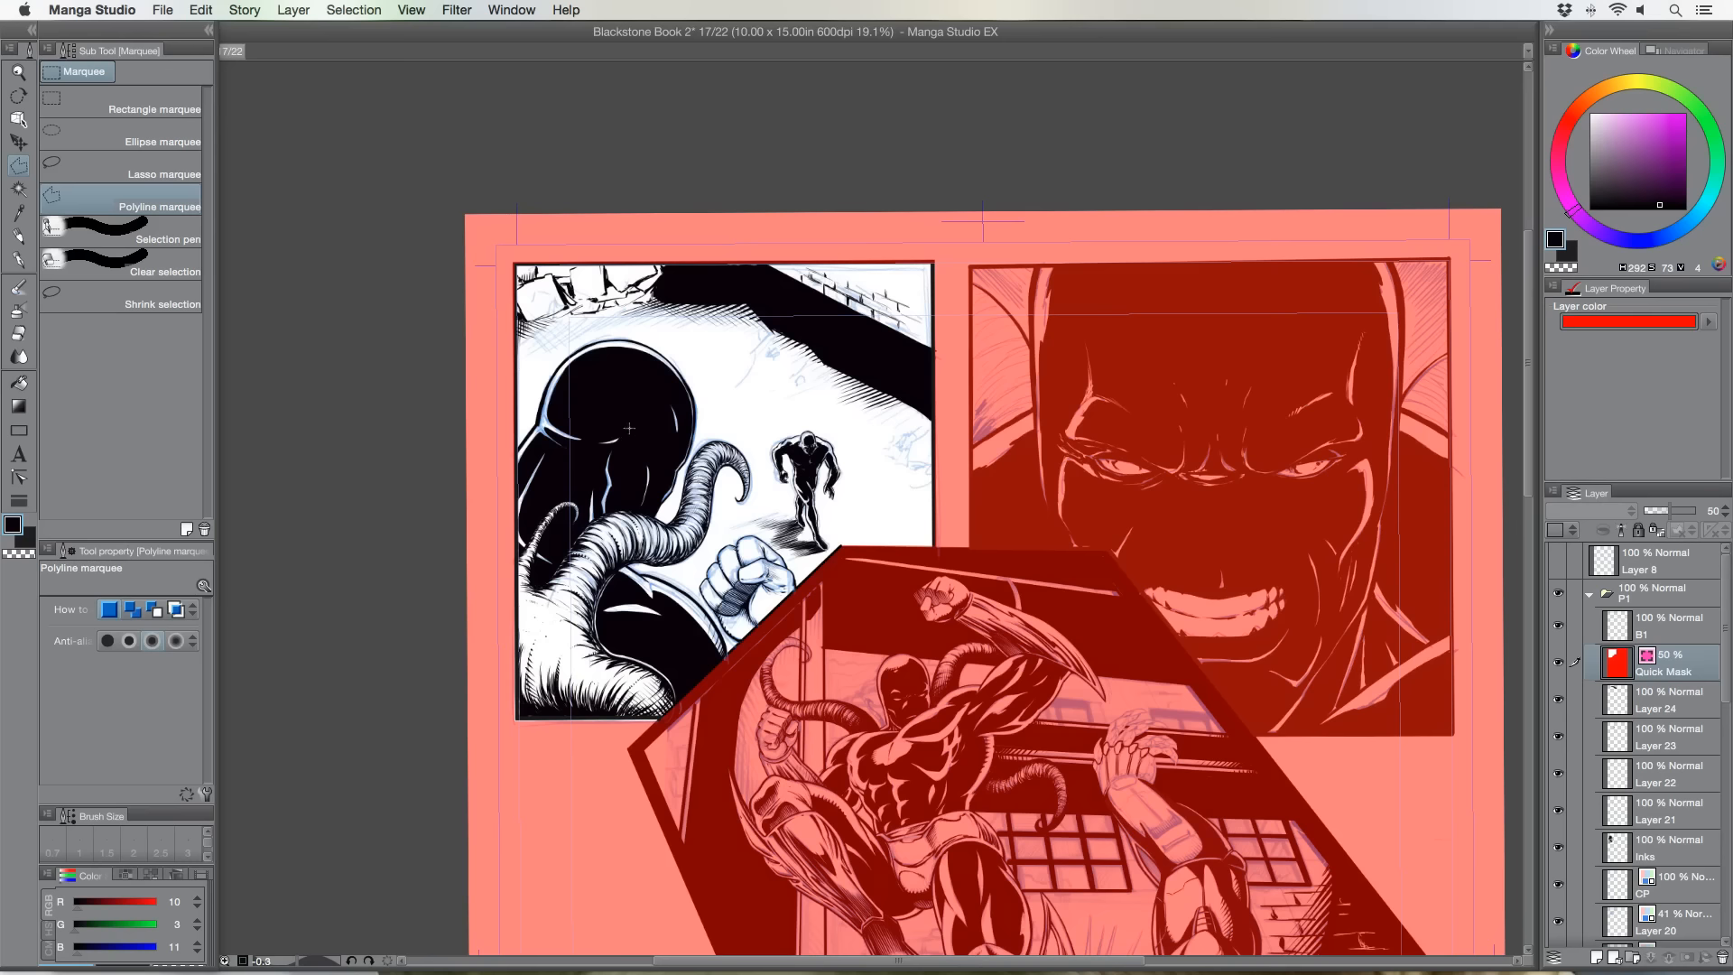
{"action": "scroll", "coordinate": [634, 429], "scroll_direction": "up", "scroll_amount": 1}
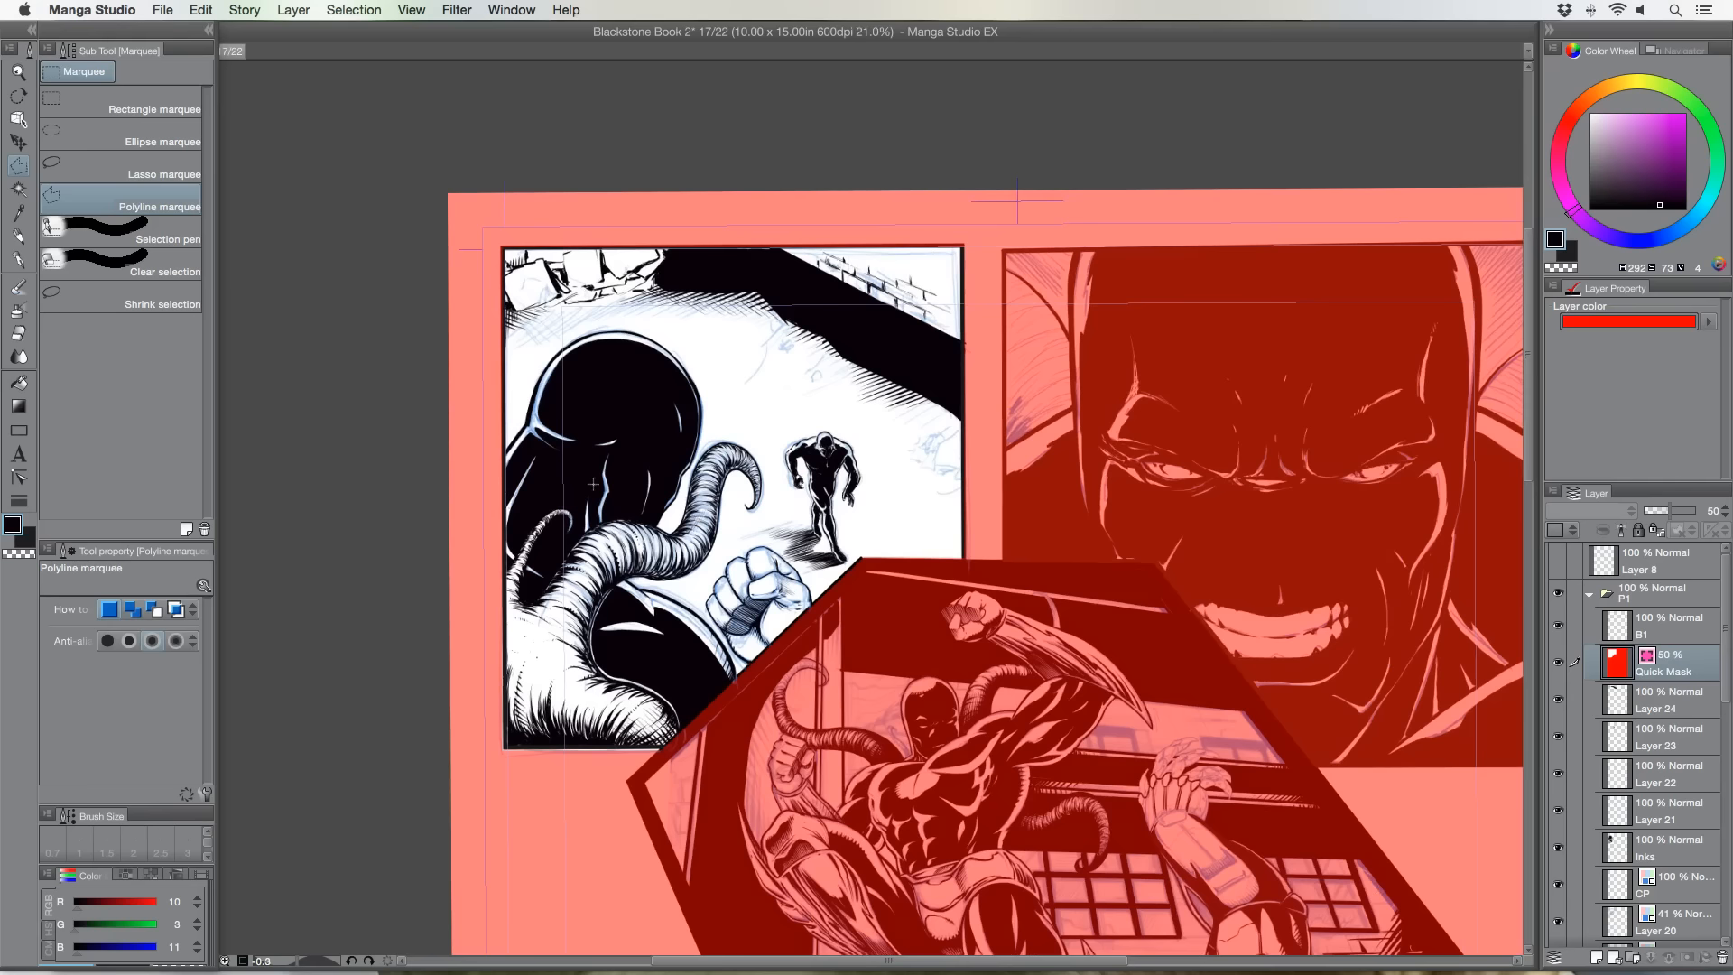
{"action": "scroll", "coordinate": [593, 484], "scroll_direction": "up", "scroll_amount": 1}
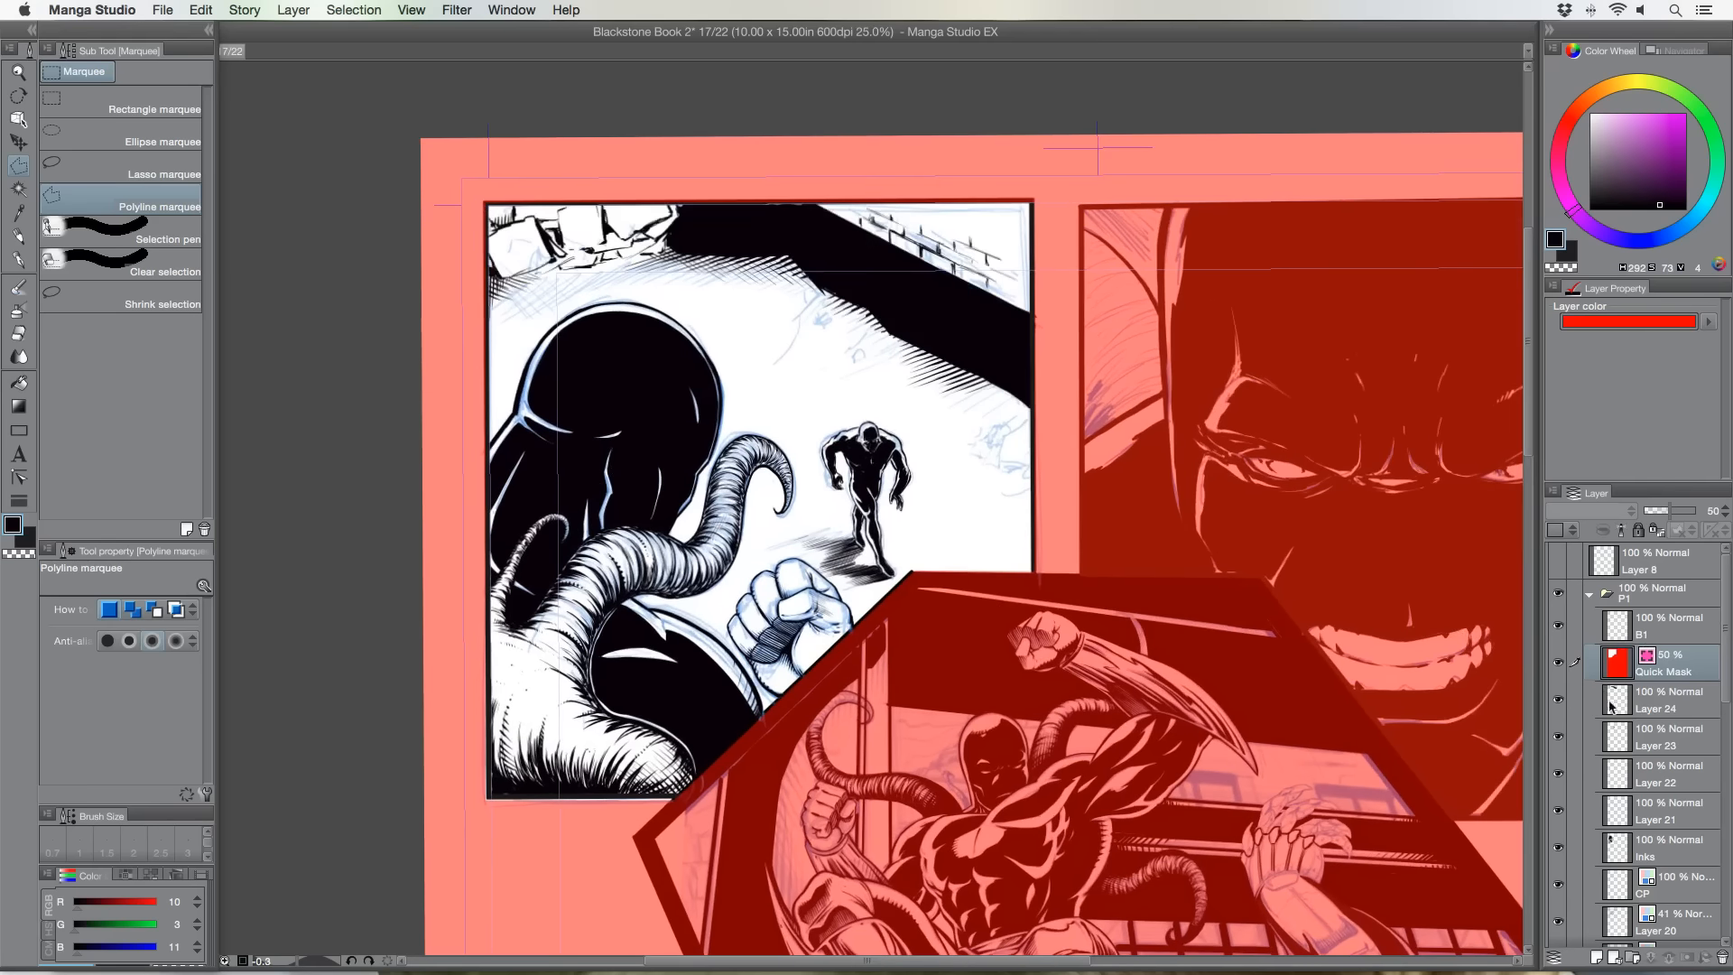
Test G-pen strokes on Layer 24 across the first panel's right border with Quick Mask on, undoing the first scribble.
{"action": "left_click", "coordinate": [1655, 705]}
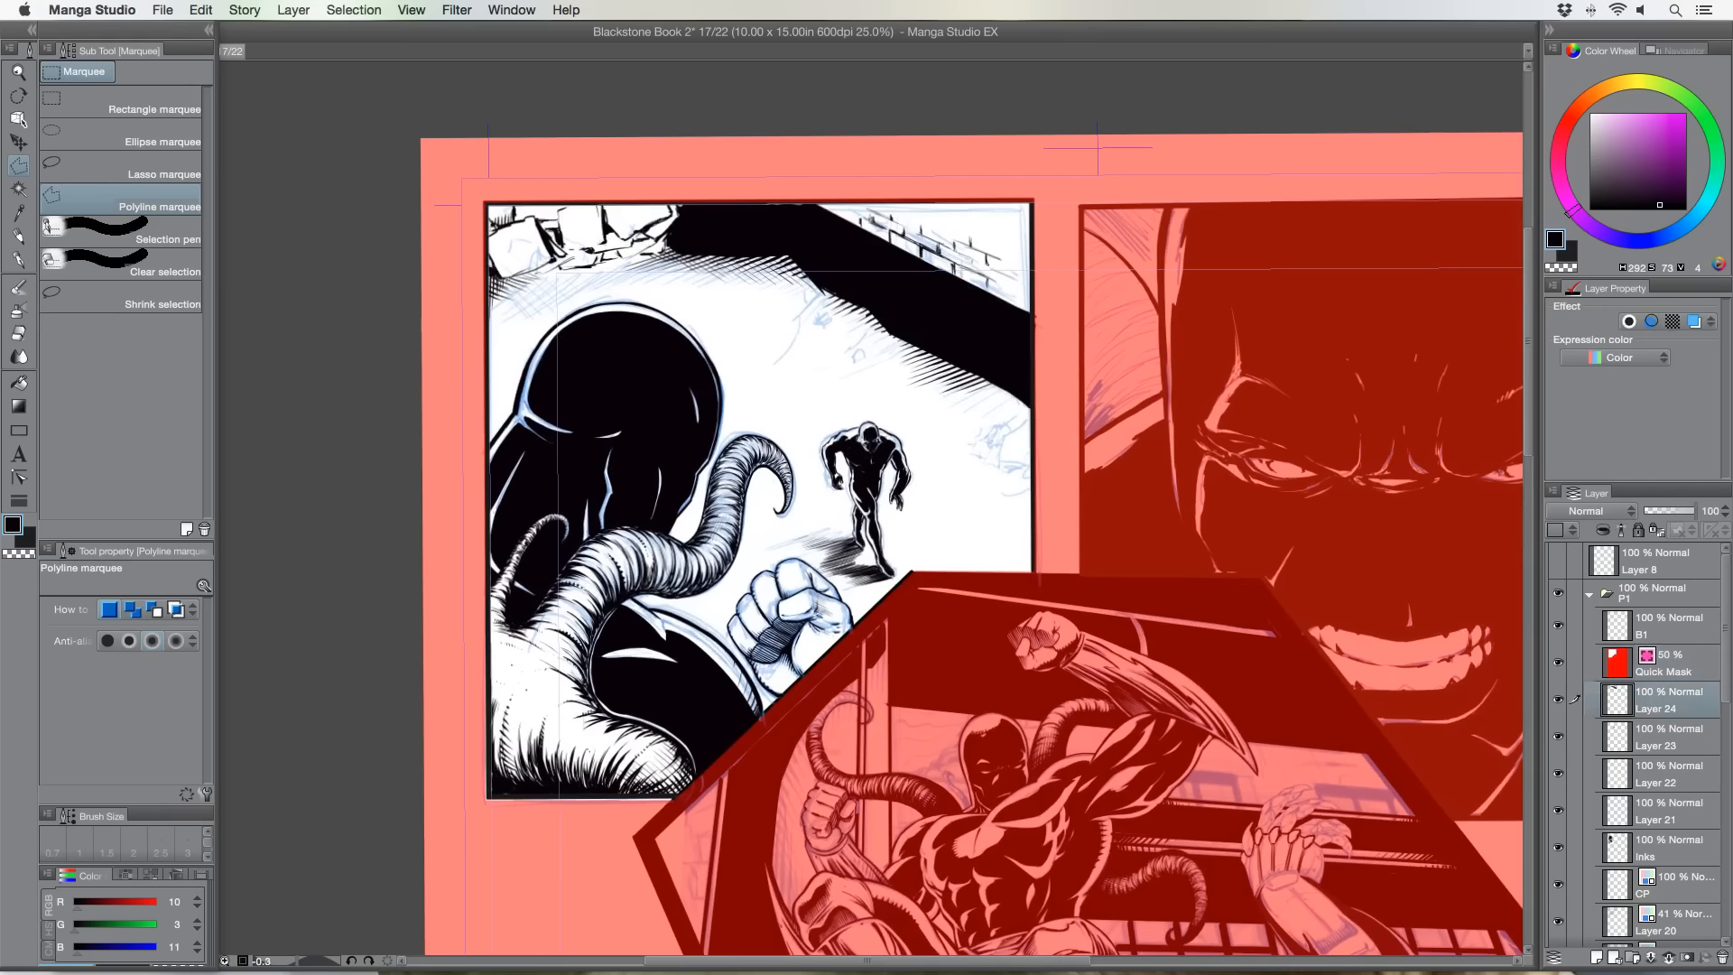
{"action": "left_click", "coordinate": [18, 259]}
{"action": "mouse_move", "coordinate": [948, 488]}
{"action": "left_mouse_down"}
{"action": "mouse_move", "coordinate": [1083, 397]}
{"action": "mouse_move", "coordinate": [1011, 415]}
{"action": "left_mouse_up"}
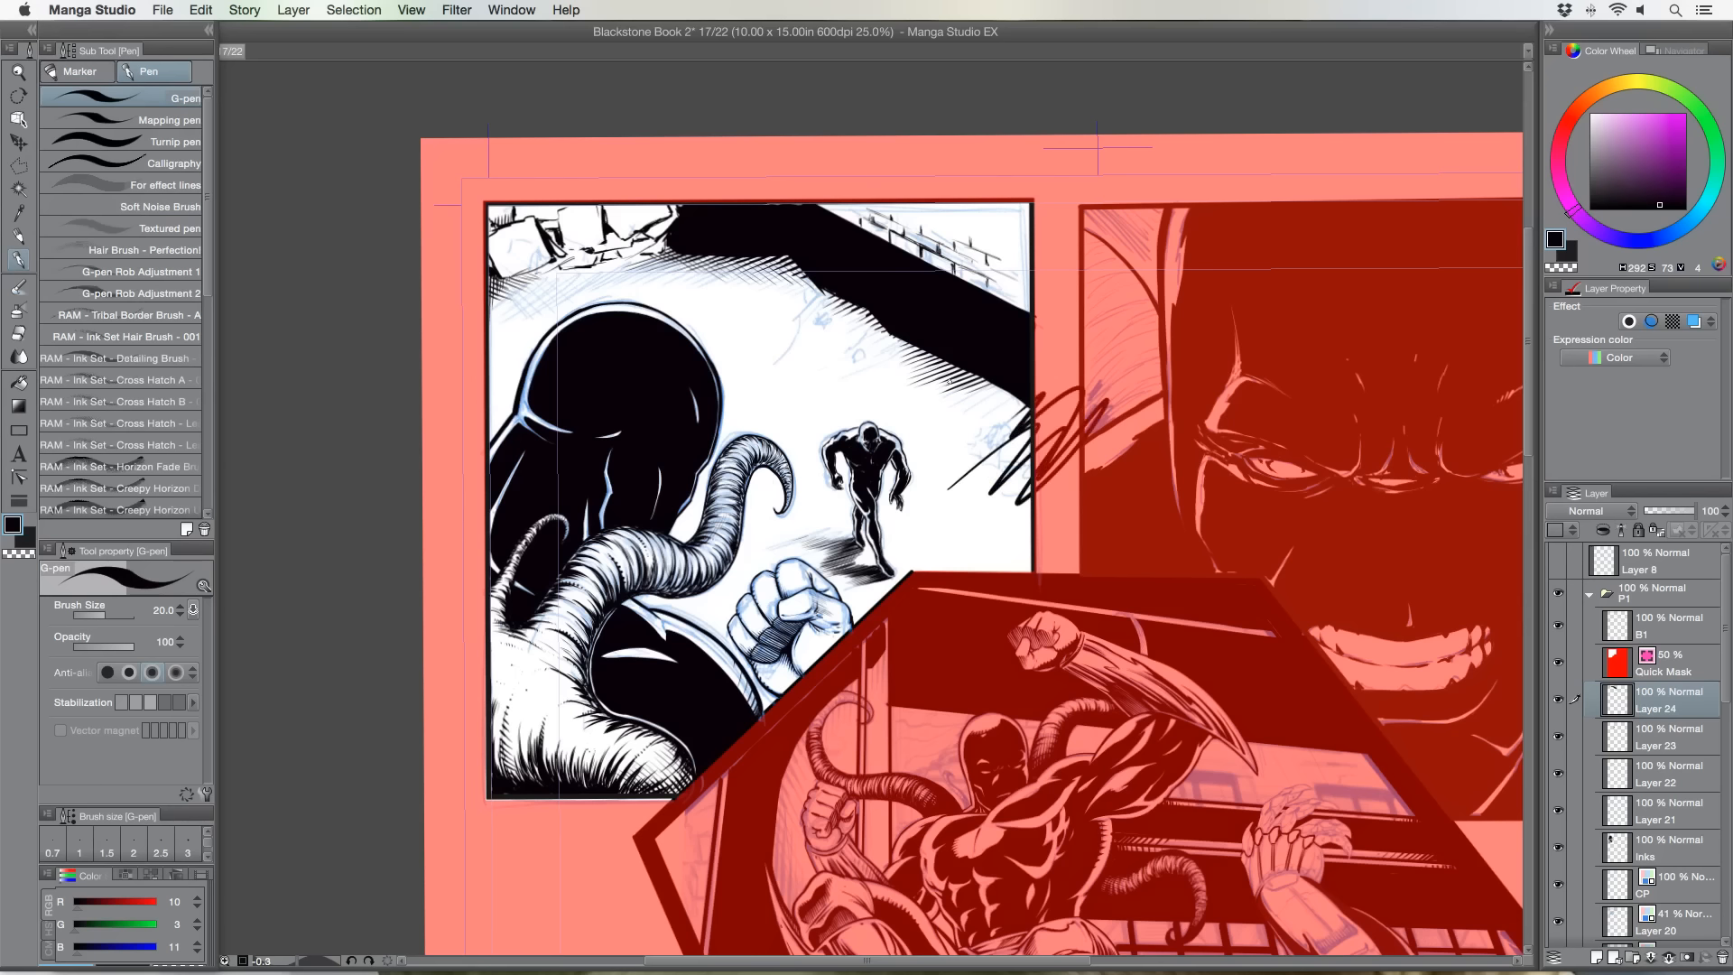
{"action": "key", "text": "super+z"}
{"action": "left_click_drag", "start_coordinate": [933, 545], "coordinate": [1085, 389]}
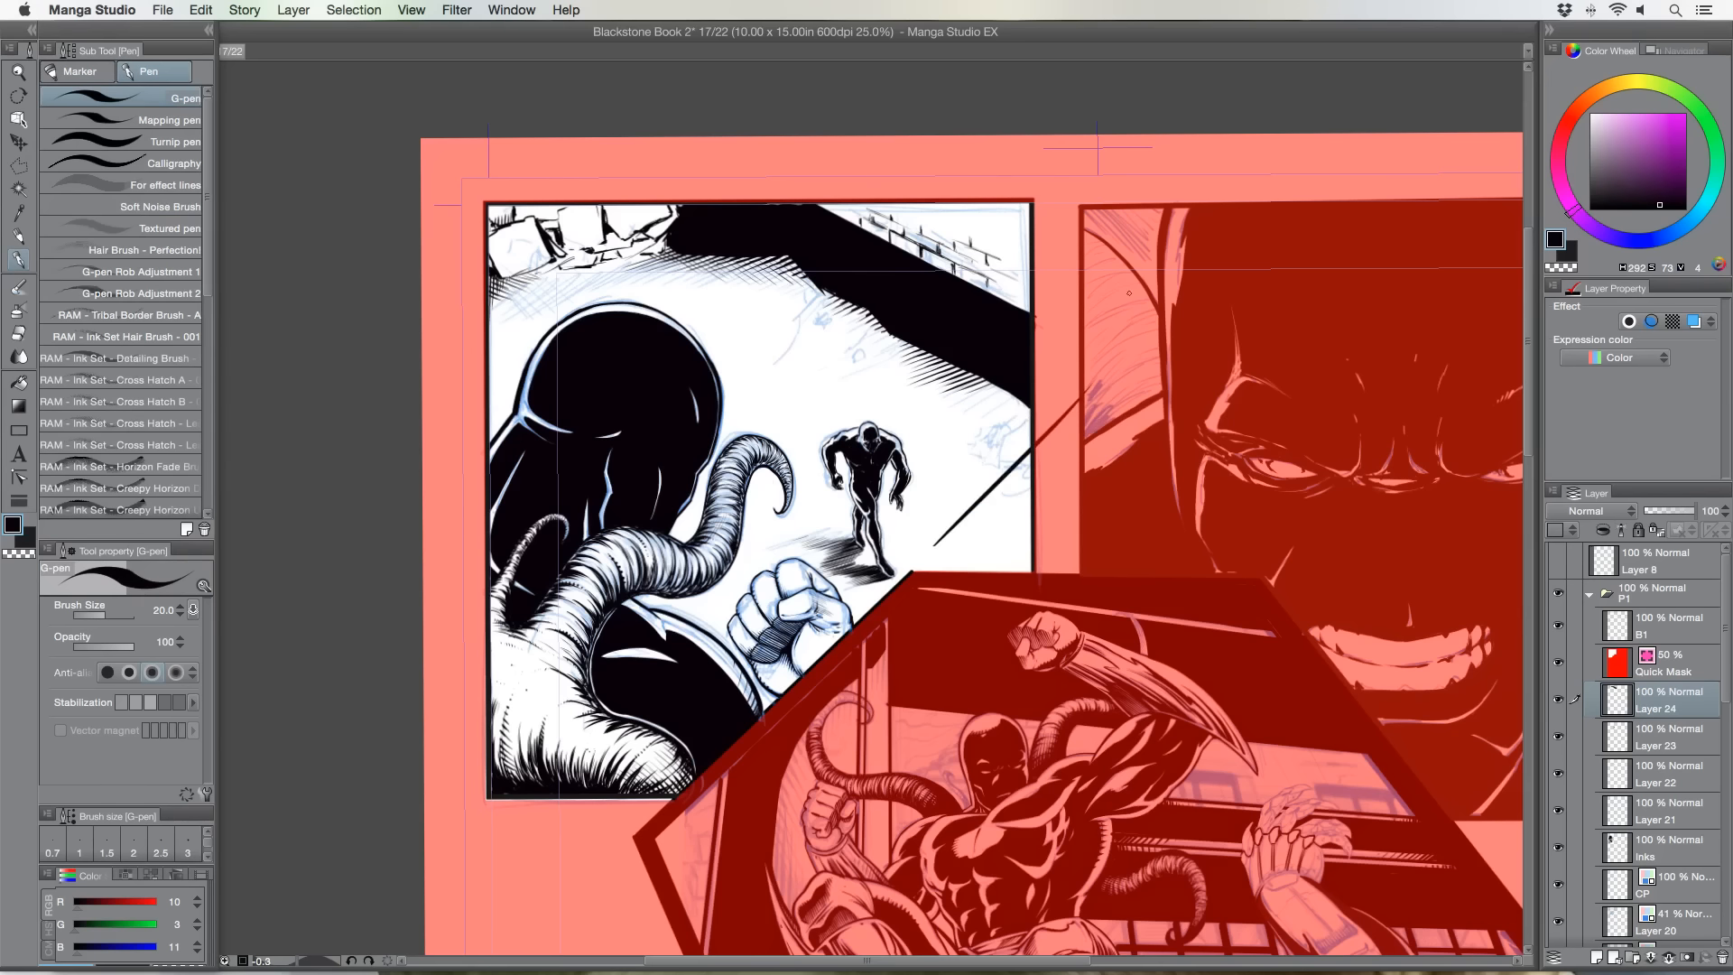
Try the same pen stroke on the Quick Mask layer and on layer B1, undoing the strokes.
{"action": "left_click", "coordinate": [1679, 664]}
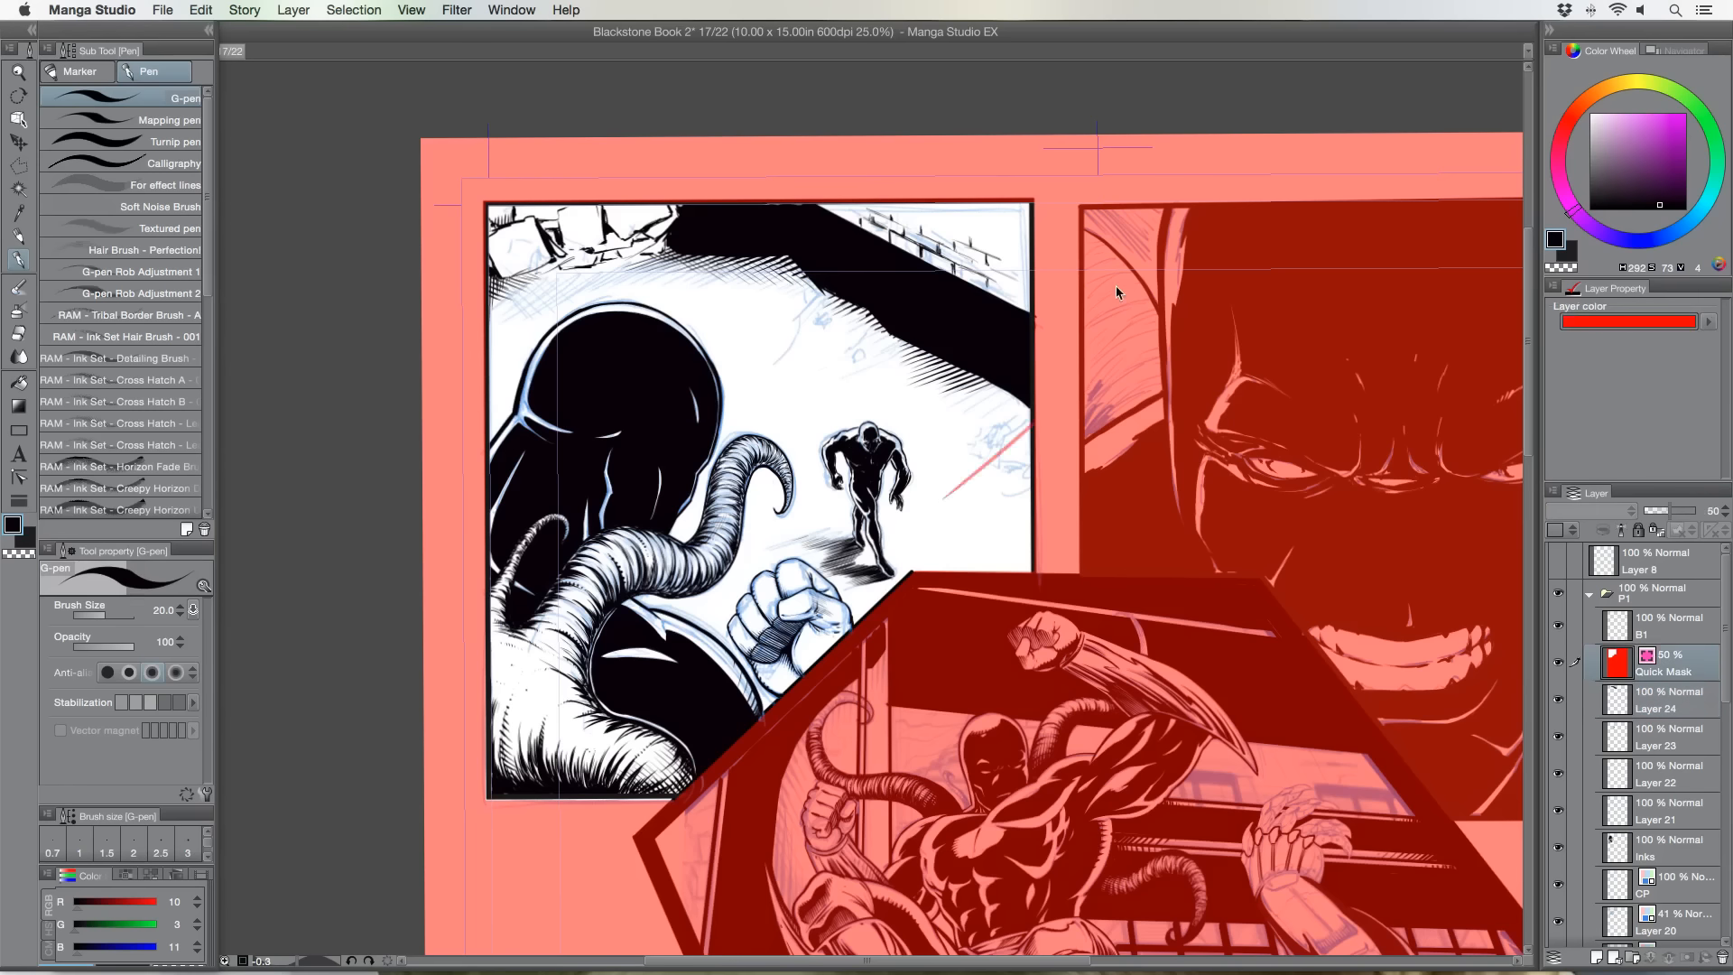
{"action": "left_click", "coordinate": [1661, 623]}
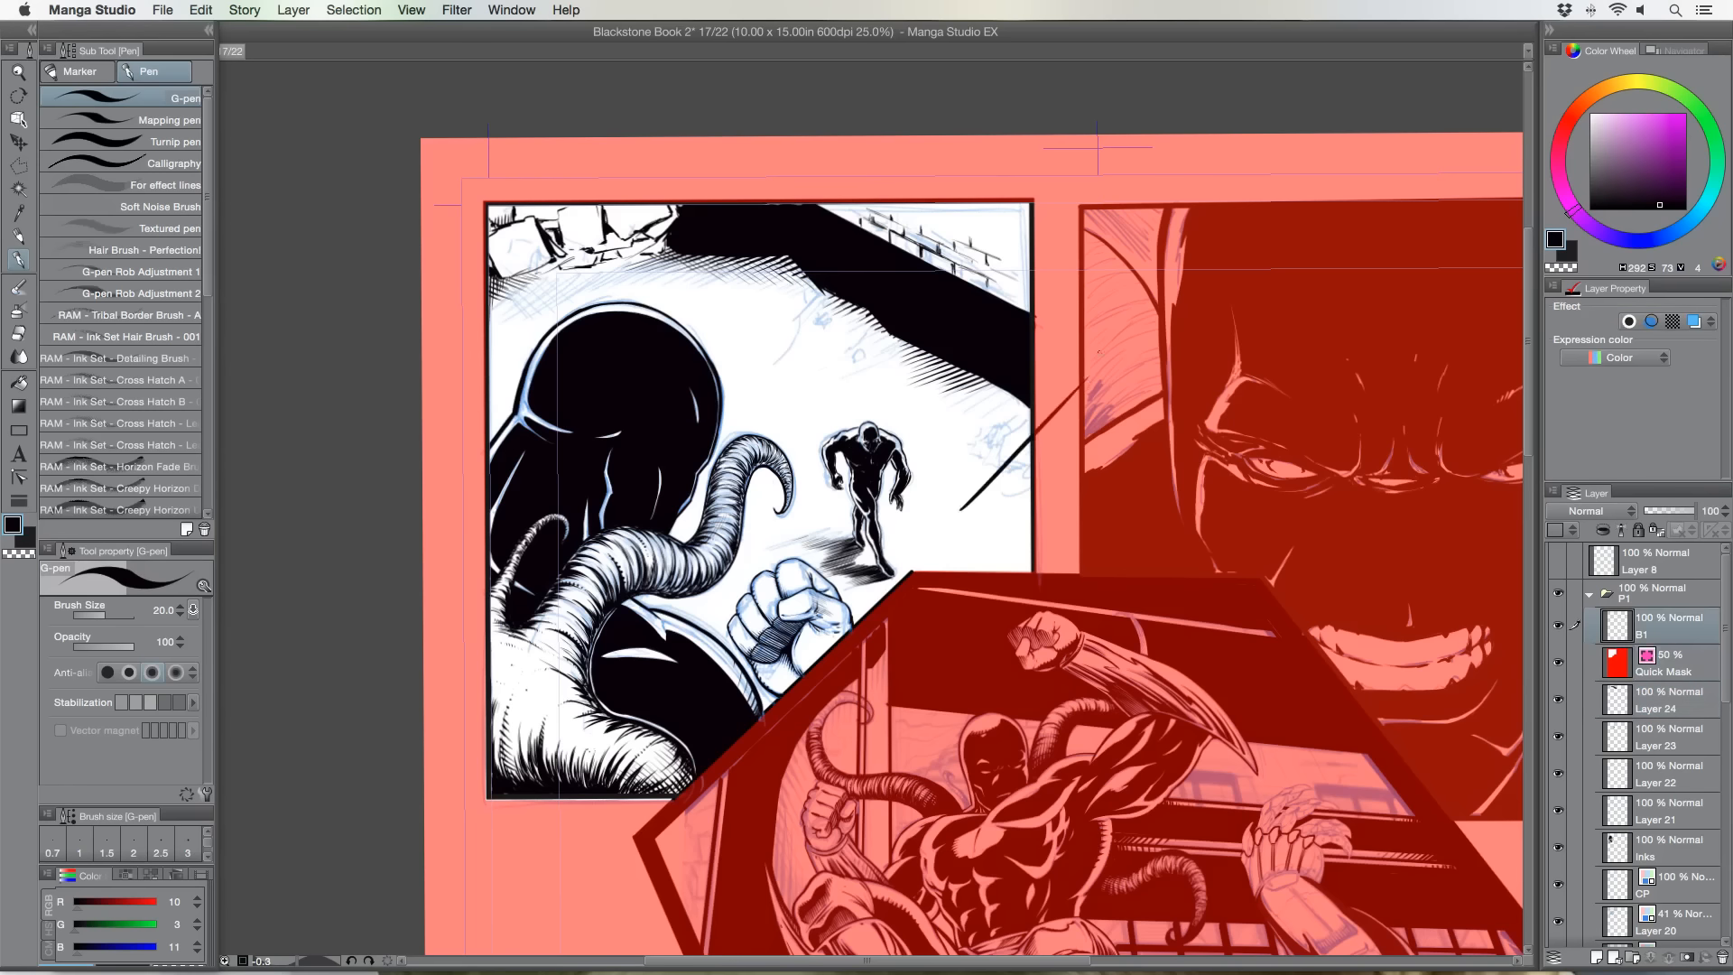
{"action": "key", "text": "super+z"}
Turn off Quick Mask and draw a G-pen test stroke from the first panel's right border into the gutter.
{"action": "left_click", "coordinate": [365, 10]}
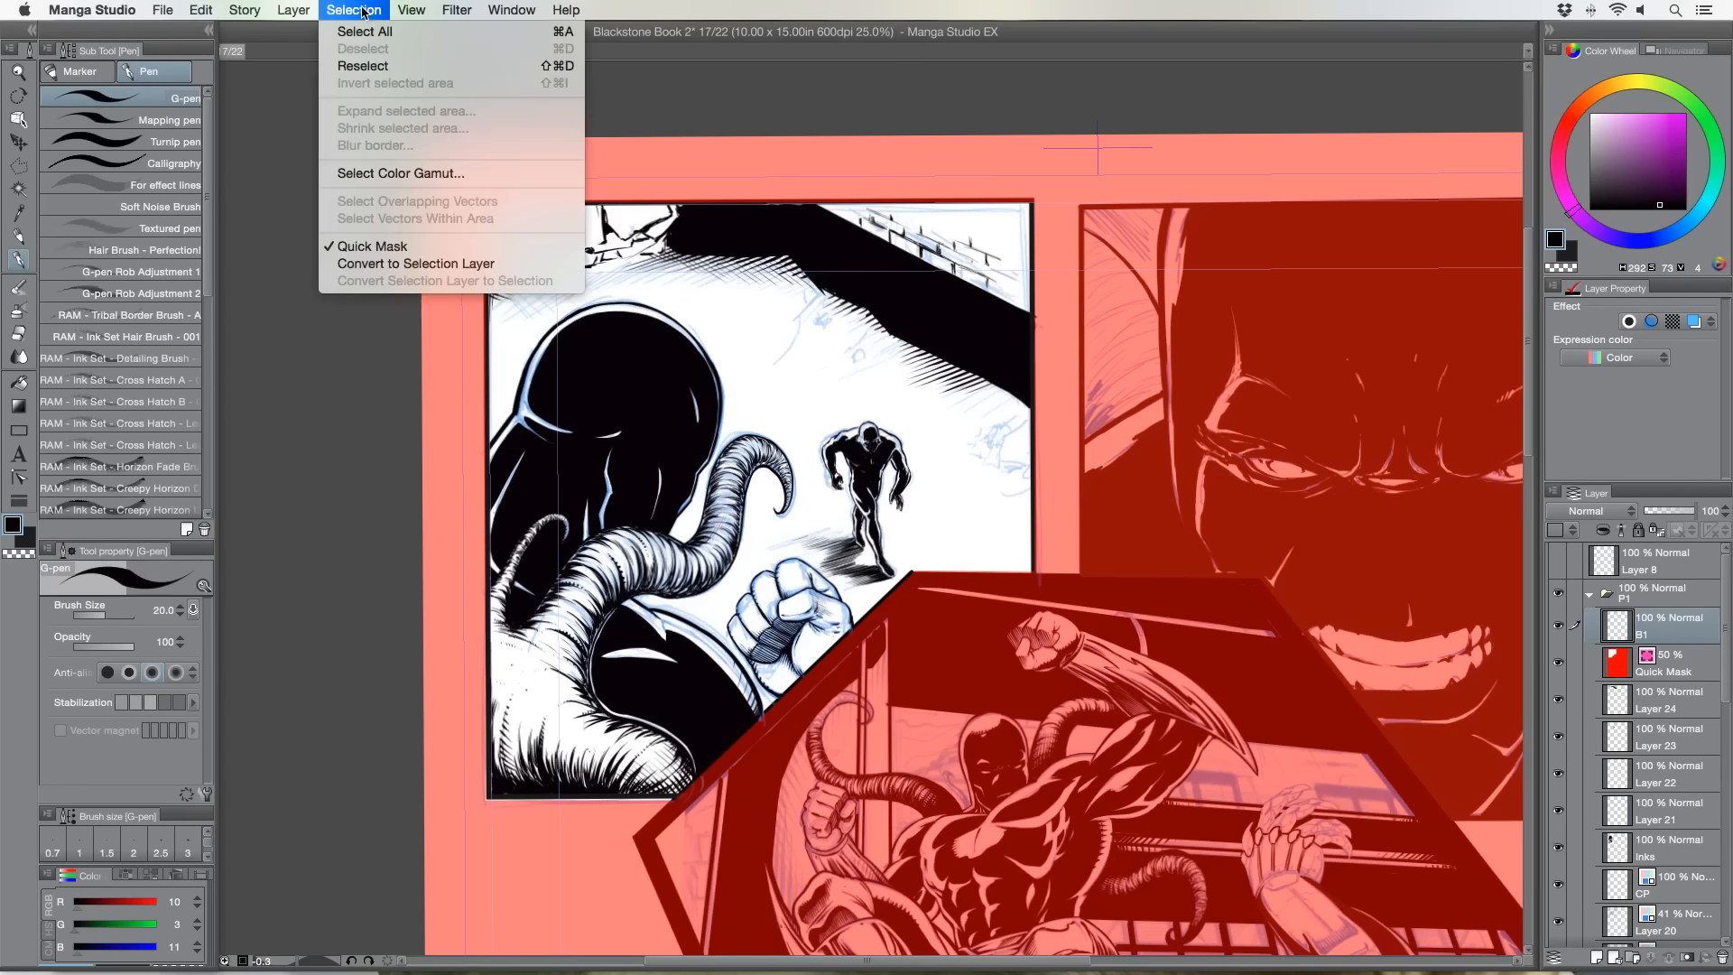
{"action": "left_click", "coordinate": [388, 253]}
{"action": "left_click_drag", "start_coordinate": [1036, 437], "coordinate": [1078, 395]}
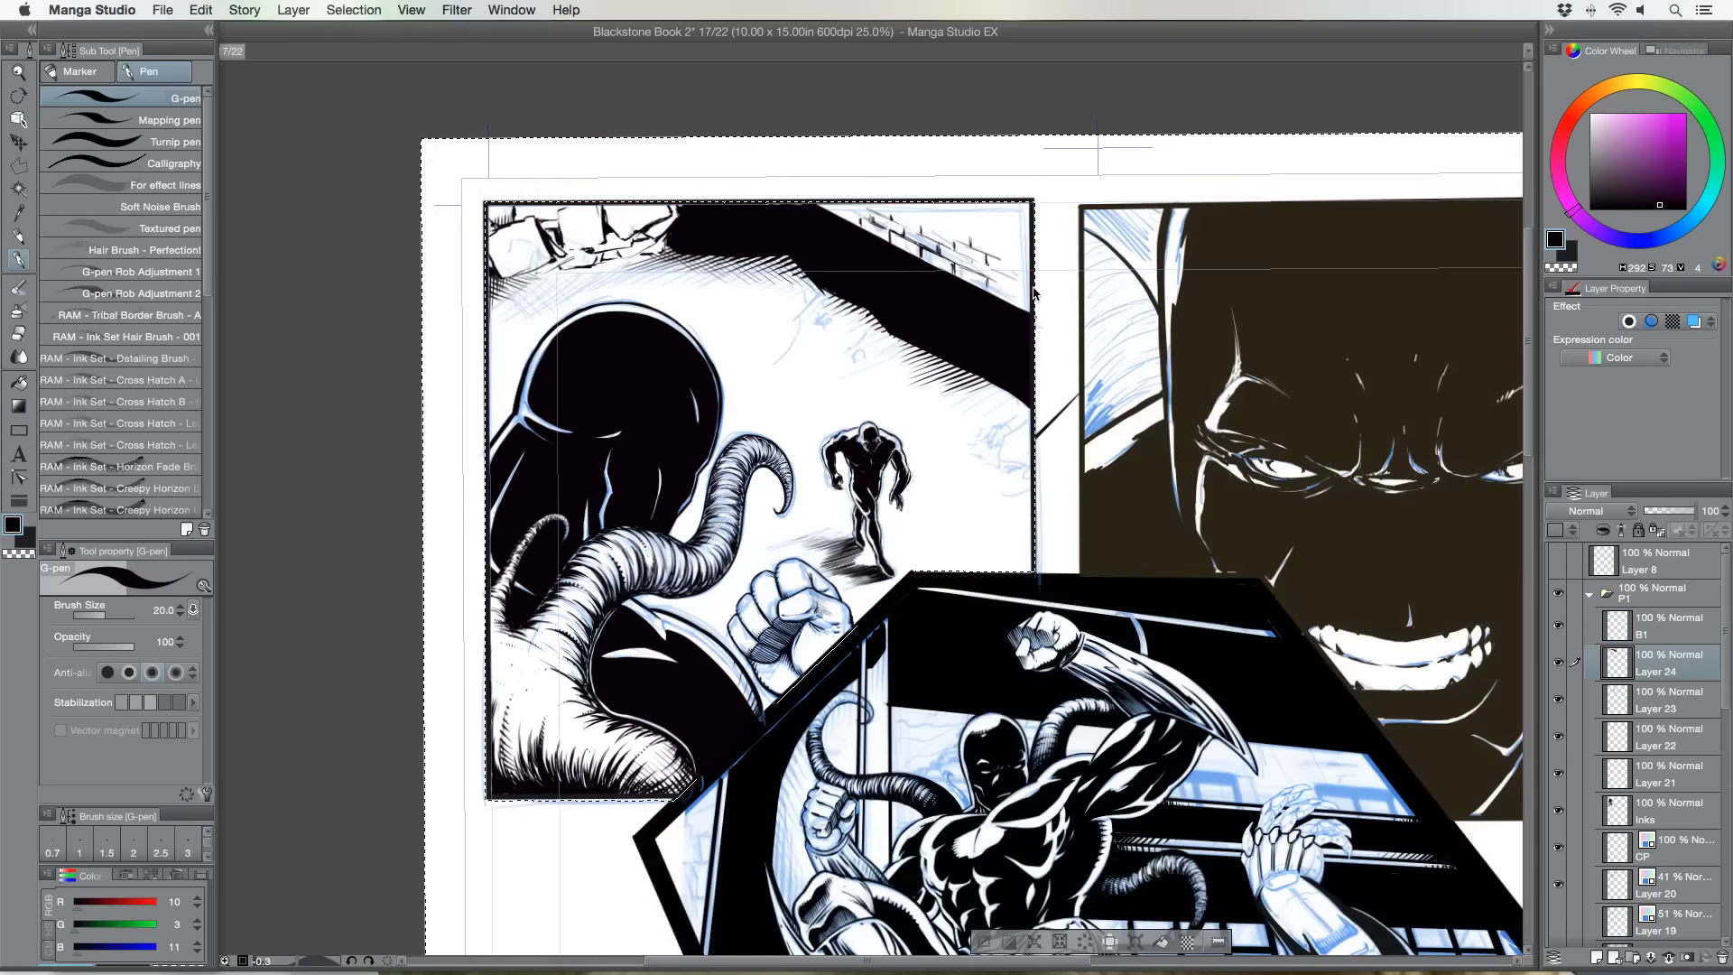
Invert the selection back to the first panel, scribble a test stroke beside the distant figure, and undo it.
{"action": "key", "text": "super+shift+i"}
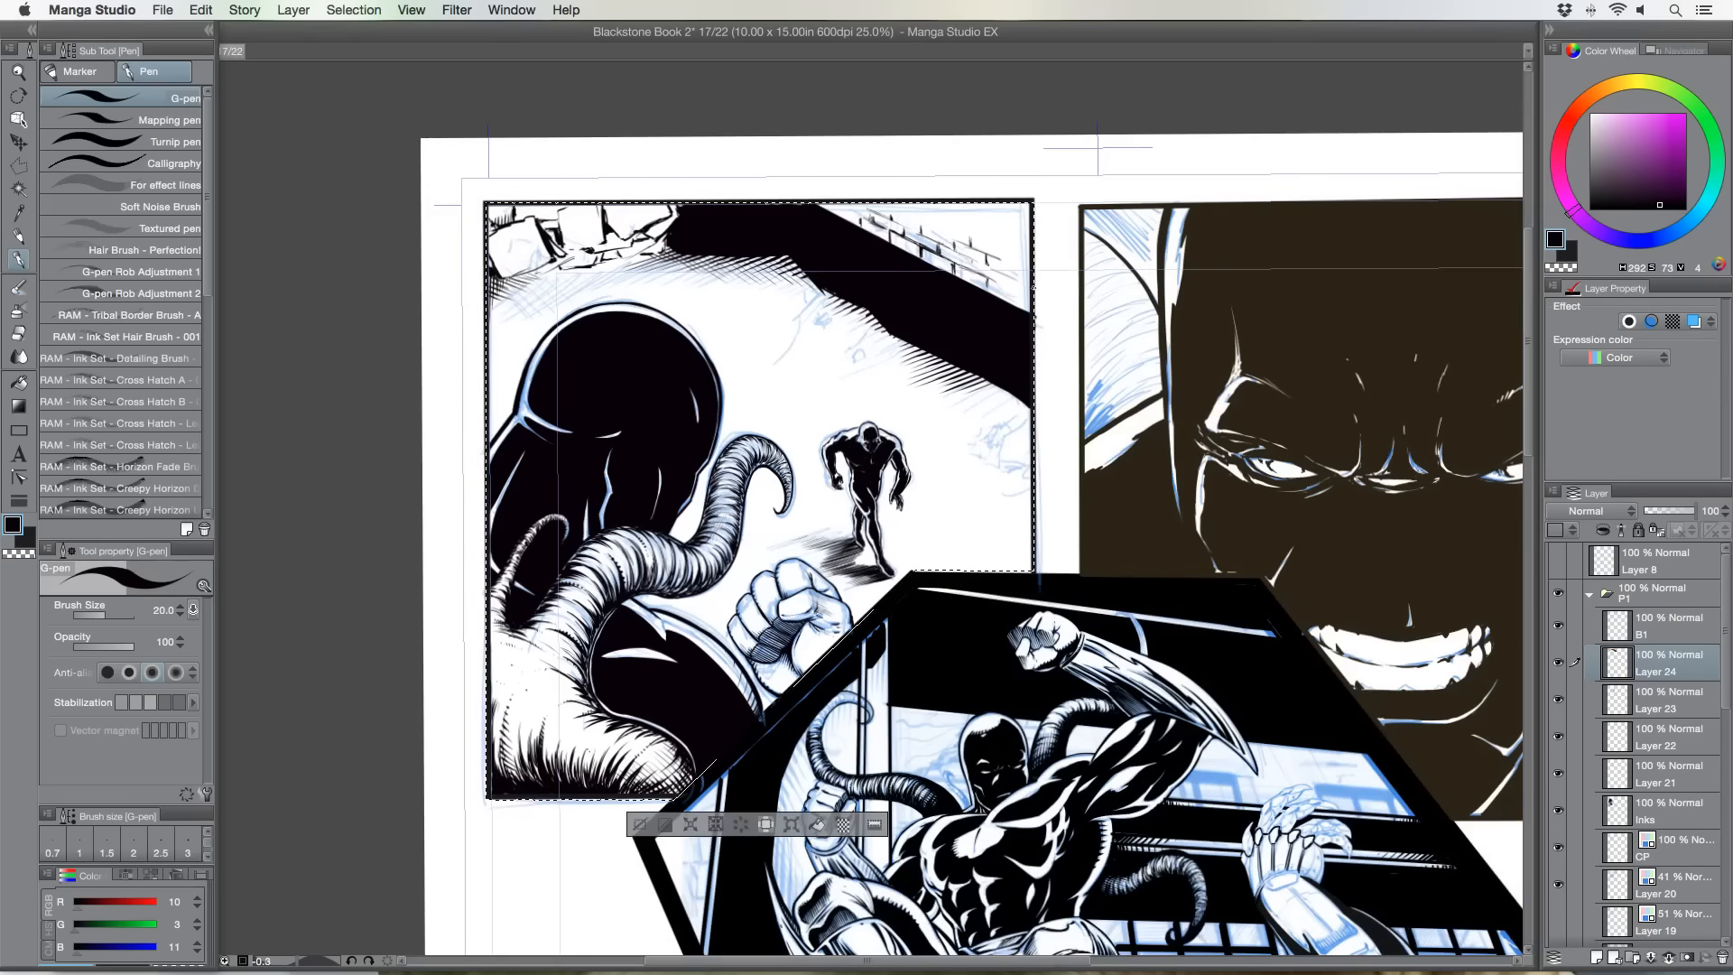
{"action": "left_click_drag", "start_coordinate": [1002, 433], "coordinate": [925, 519]}
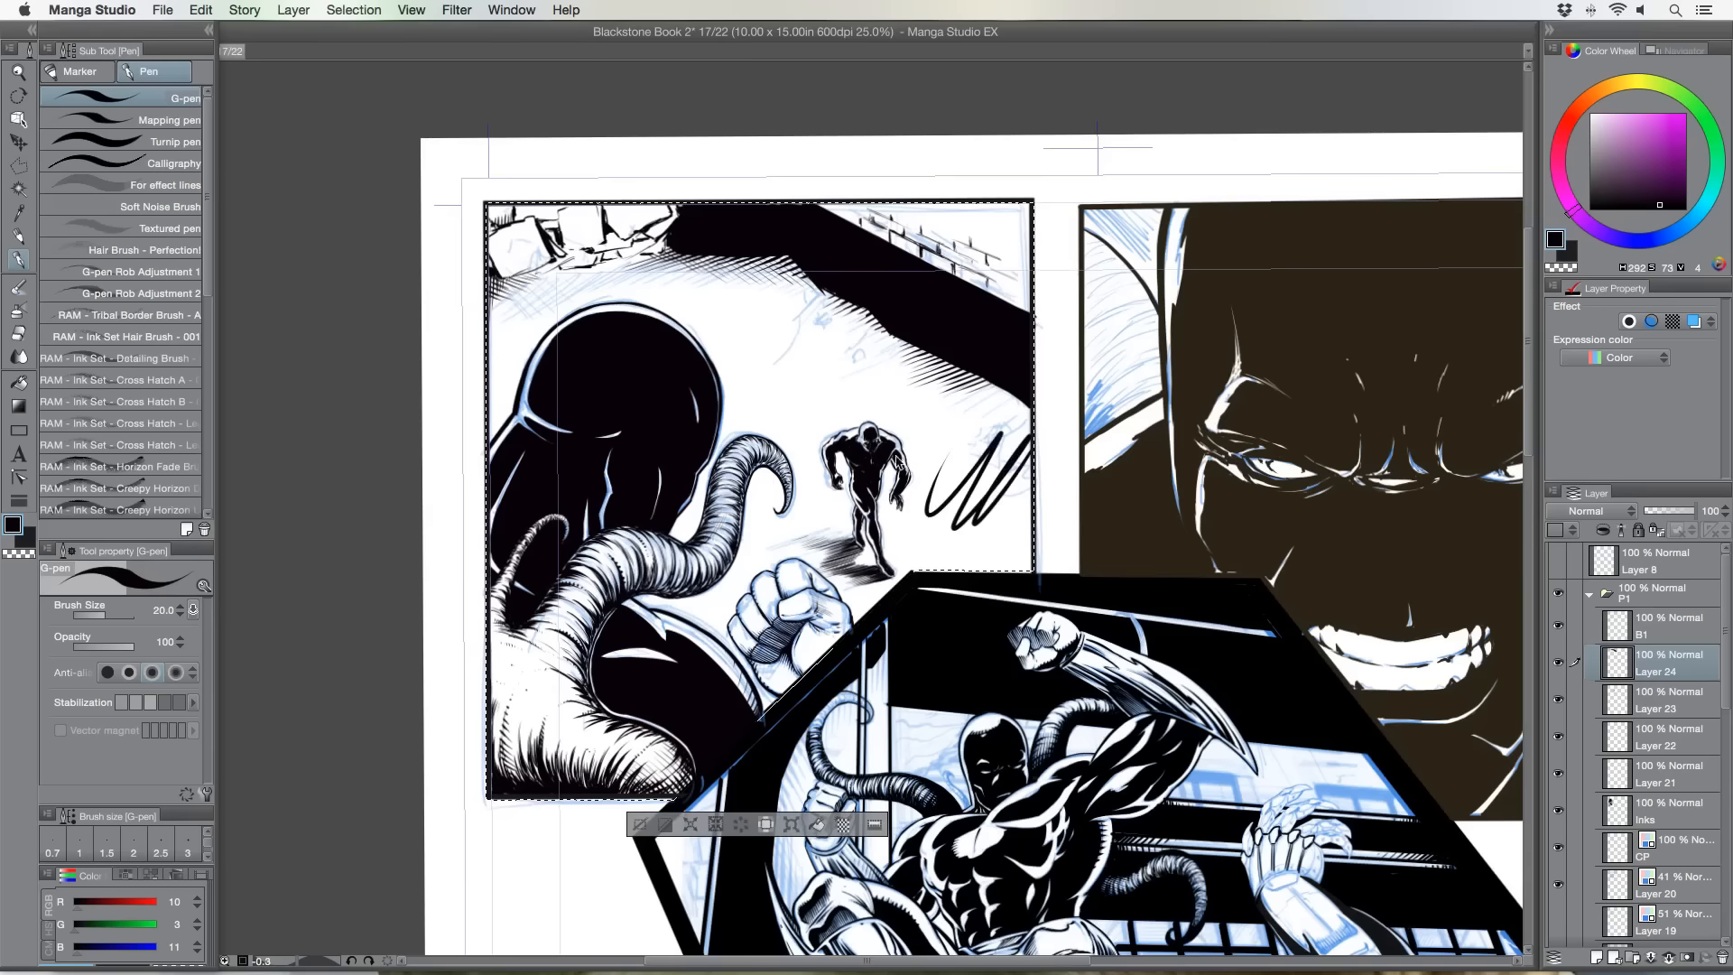
{"action": "key", "text": "super+z"}
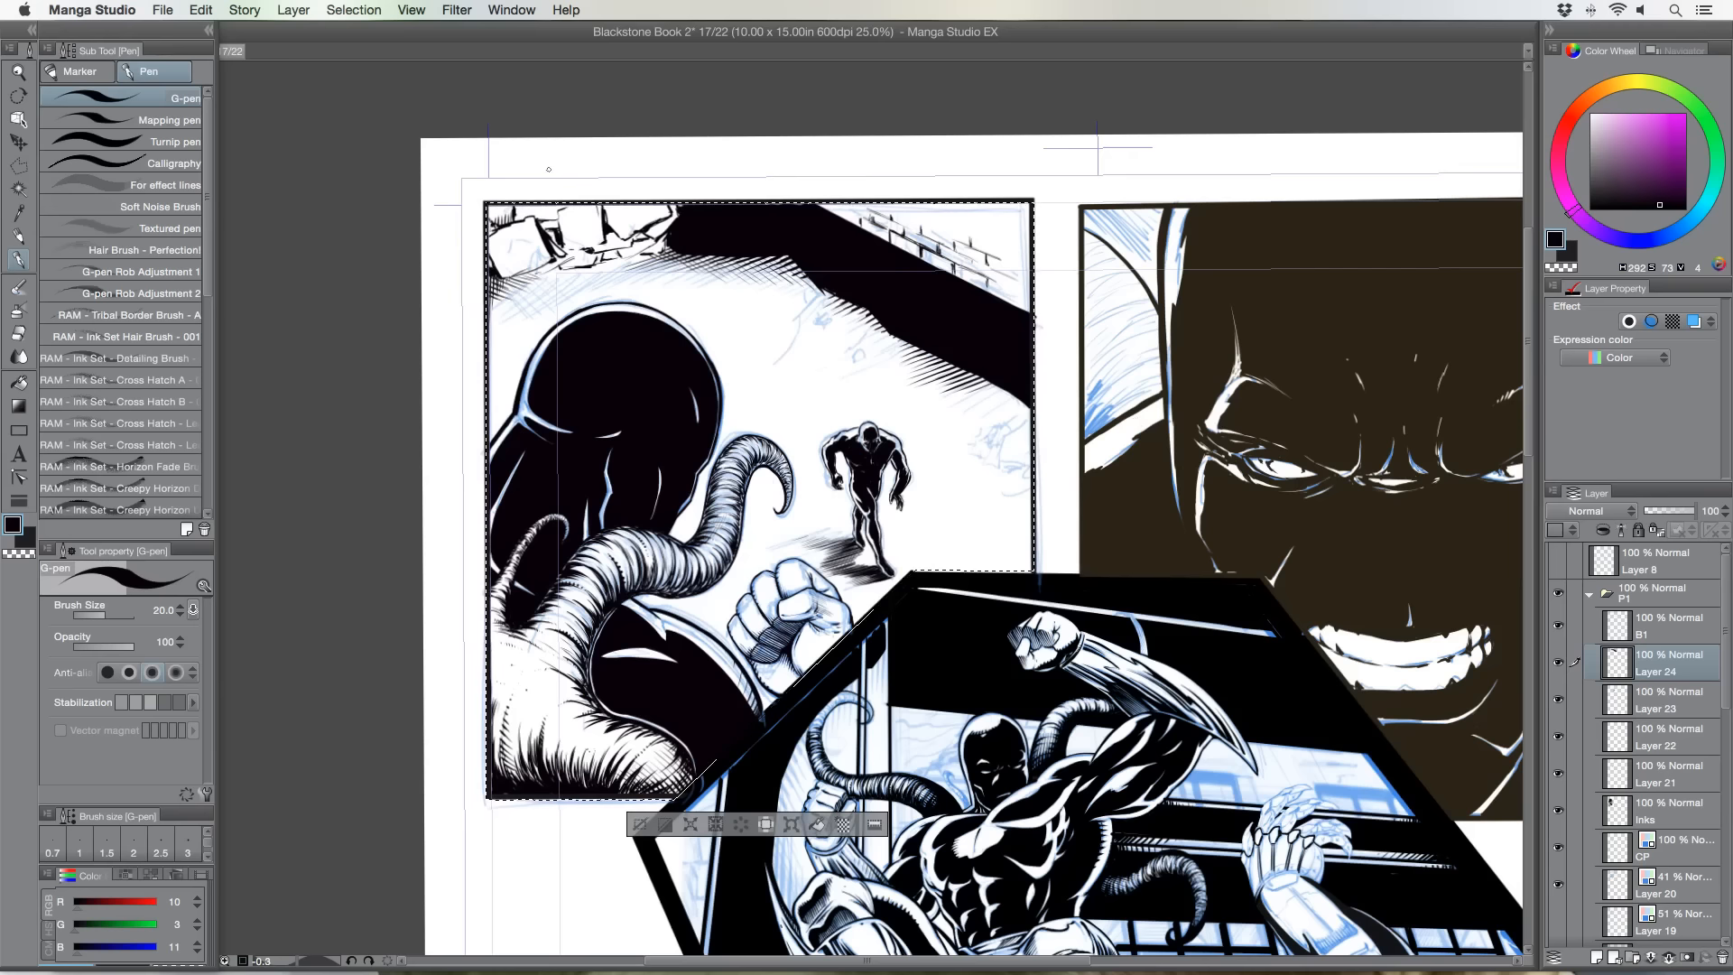
Add a layer mask to Layer 24 that hides the selected panel area.
{"action": "left_click", "coordinate": [311, 12]}
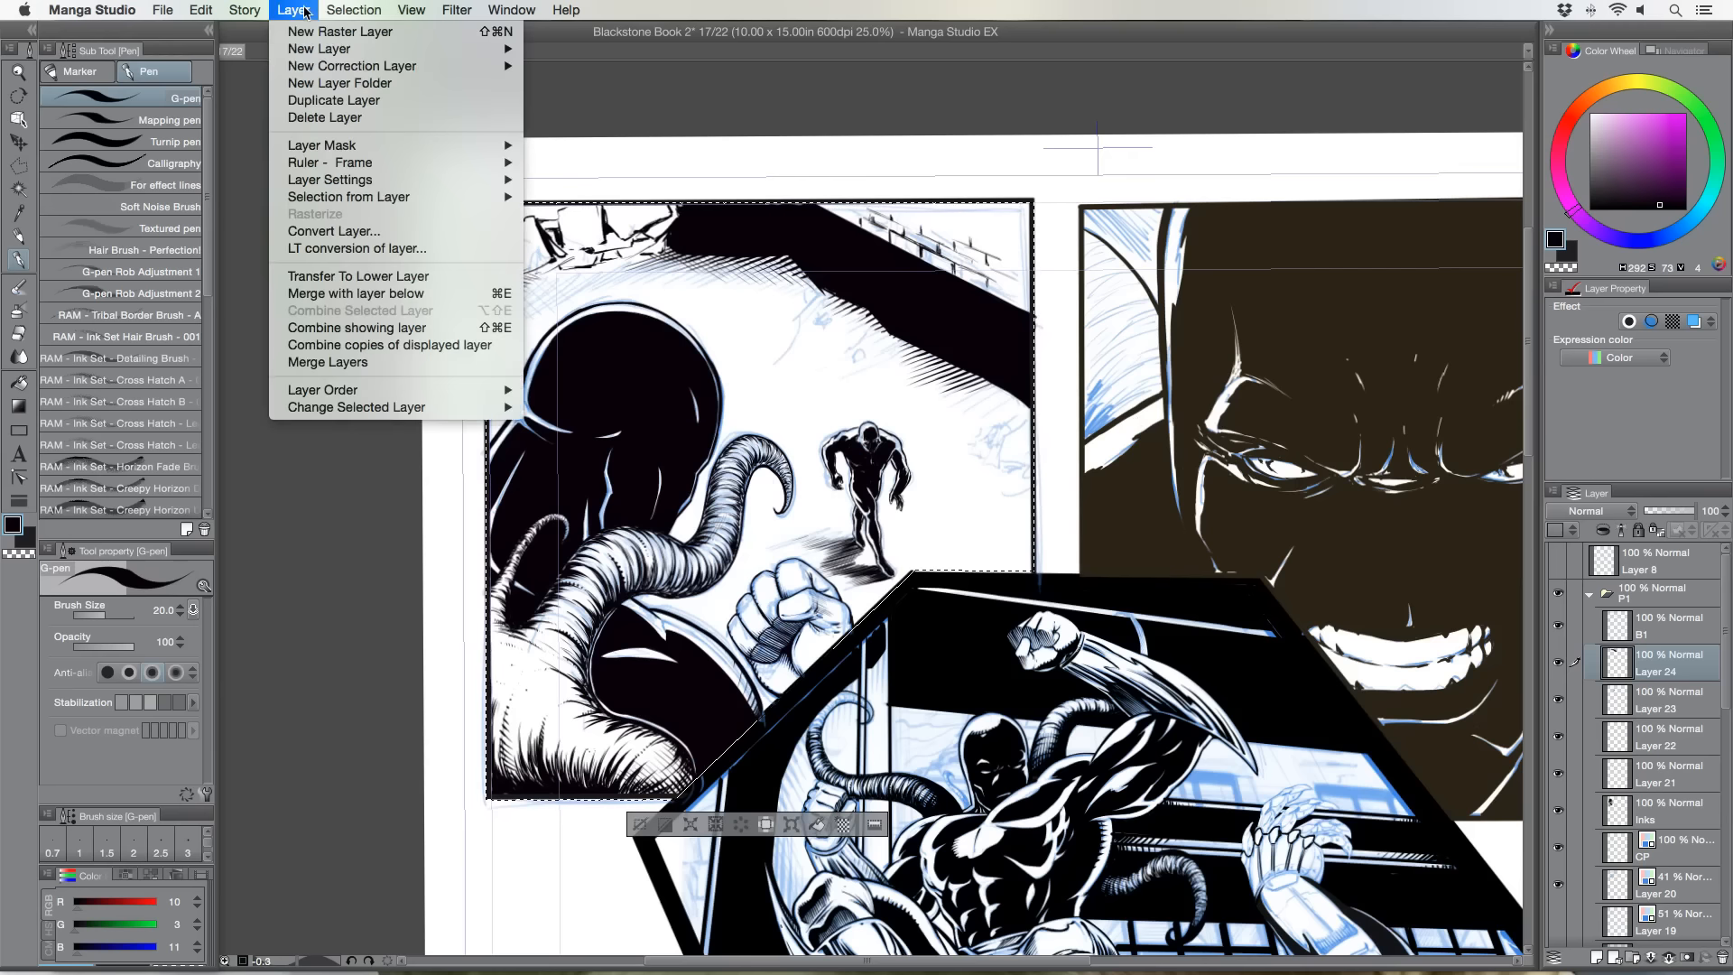
{"action": "mouse_move", "coordinate": [336, 160]}
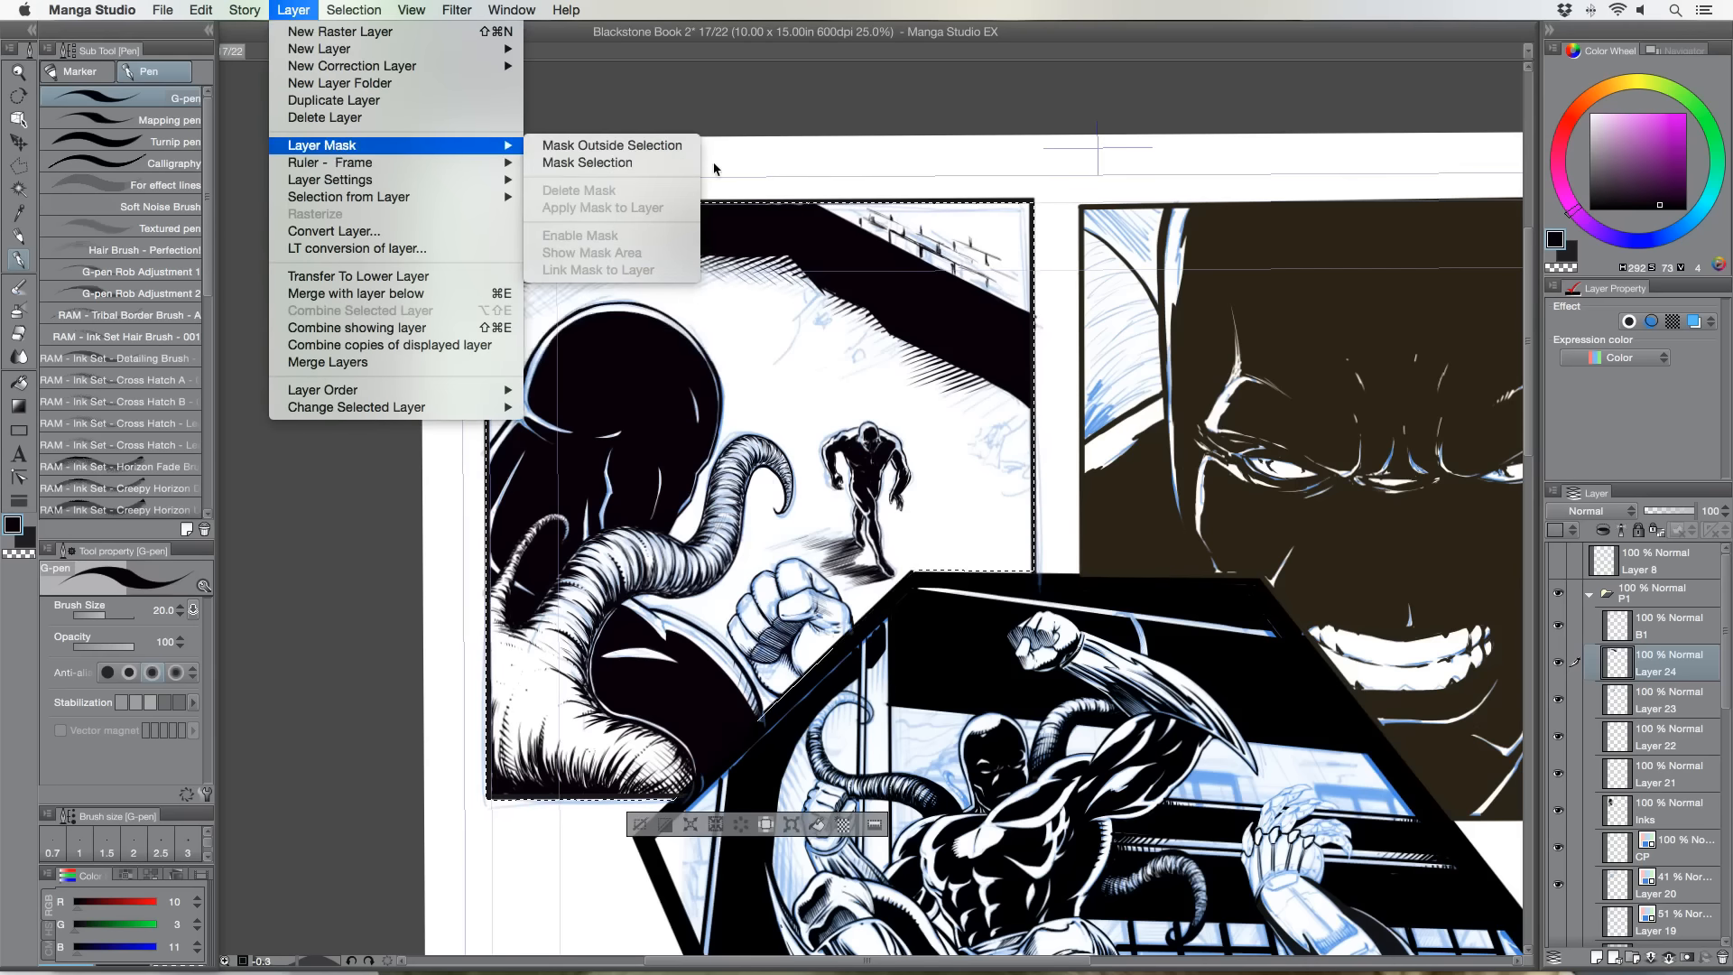
{"action": "left_click", "coordinate": [638, 164]}
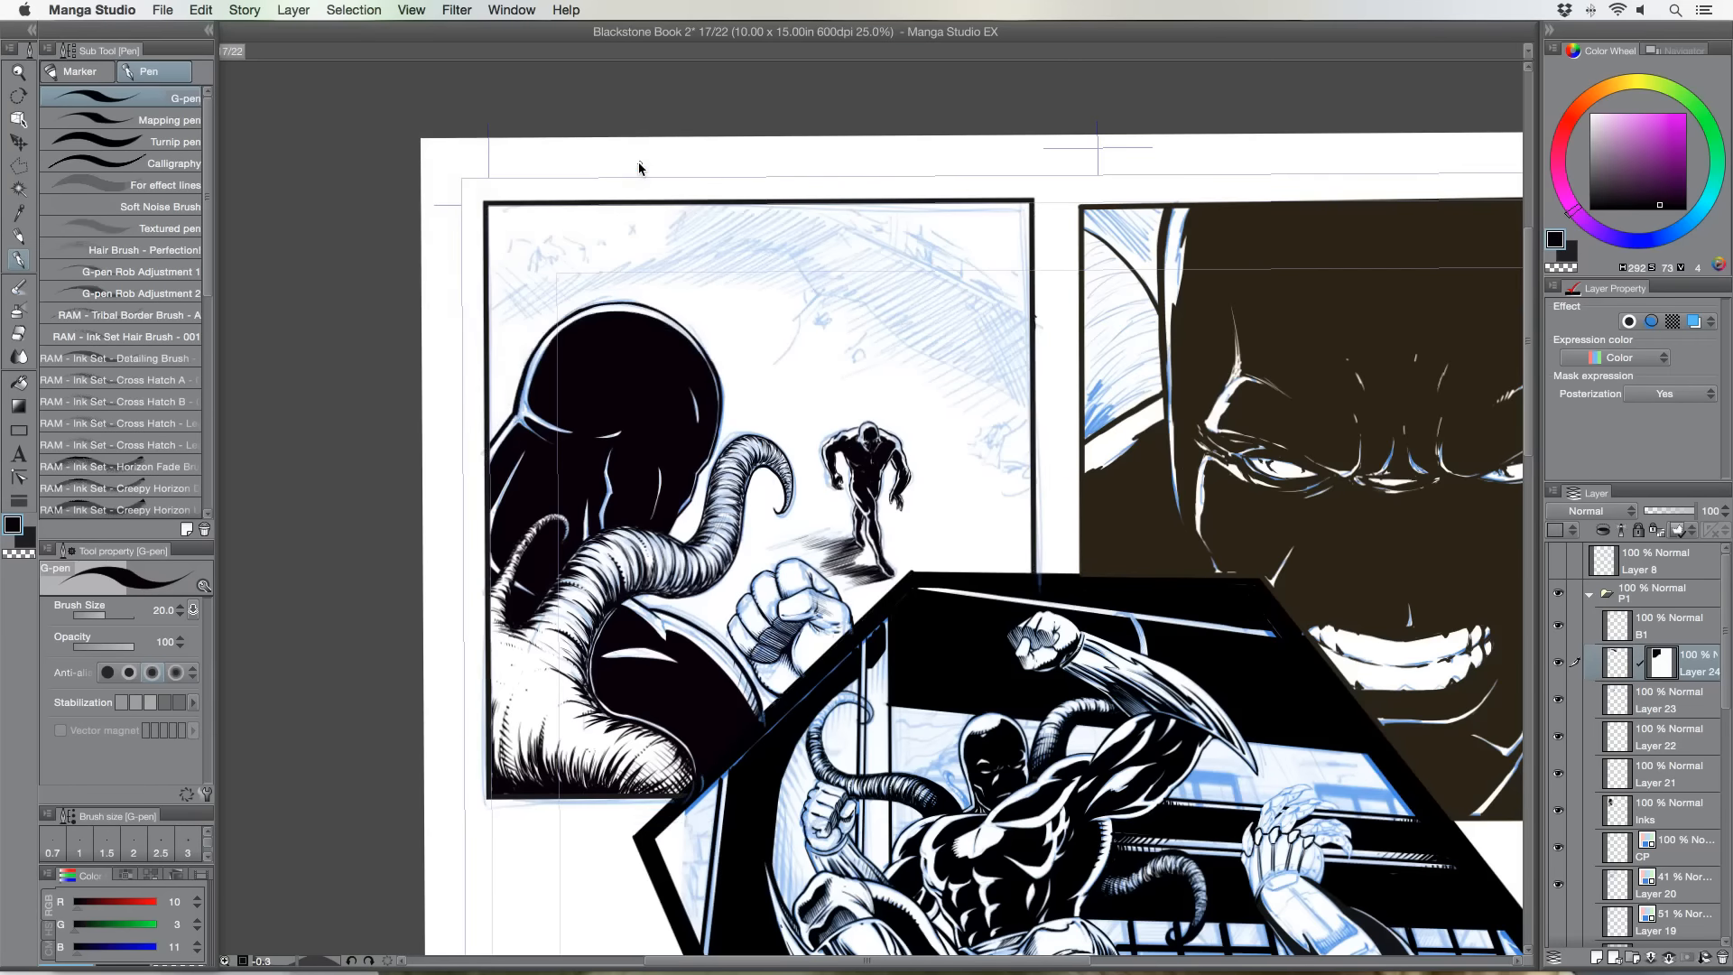
Scribble G-pen test strokes across the masked upper part of the panel, and undo both the strokes and the layer mask.
{"action": "mouse_move", "coordinate": [733, 181]}
{"action": "left_mouse_down"}
{"action": "mouse_move", "coordinate": [702, 162]}
{"action": "mouse_move", "coordinate": [695, 248]}
{"action": "mouse_move", "coordinate": [562, 170]}
{"action": "mouse_move", "coordinate": [529, 228]}
{"action": "mouse_move", "coordinate": [500, 207]}
{"action": "left_mouse_up"}
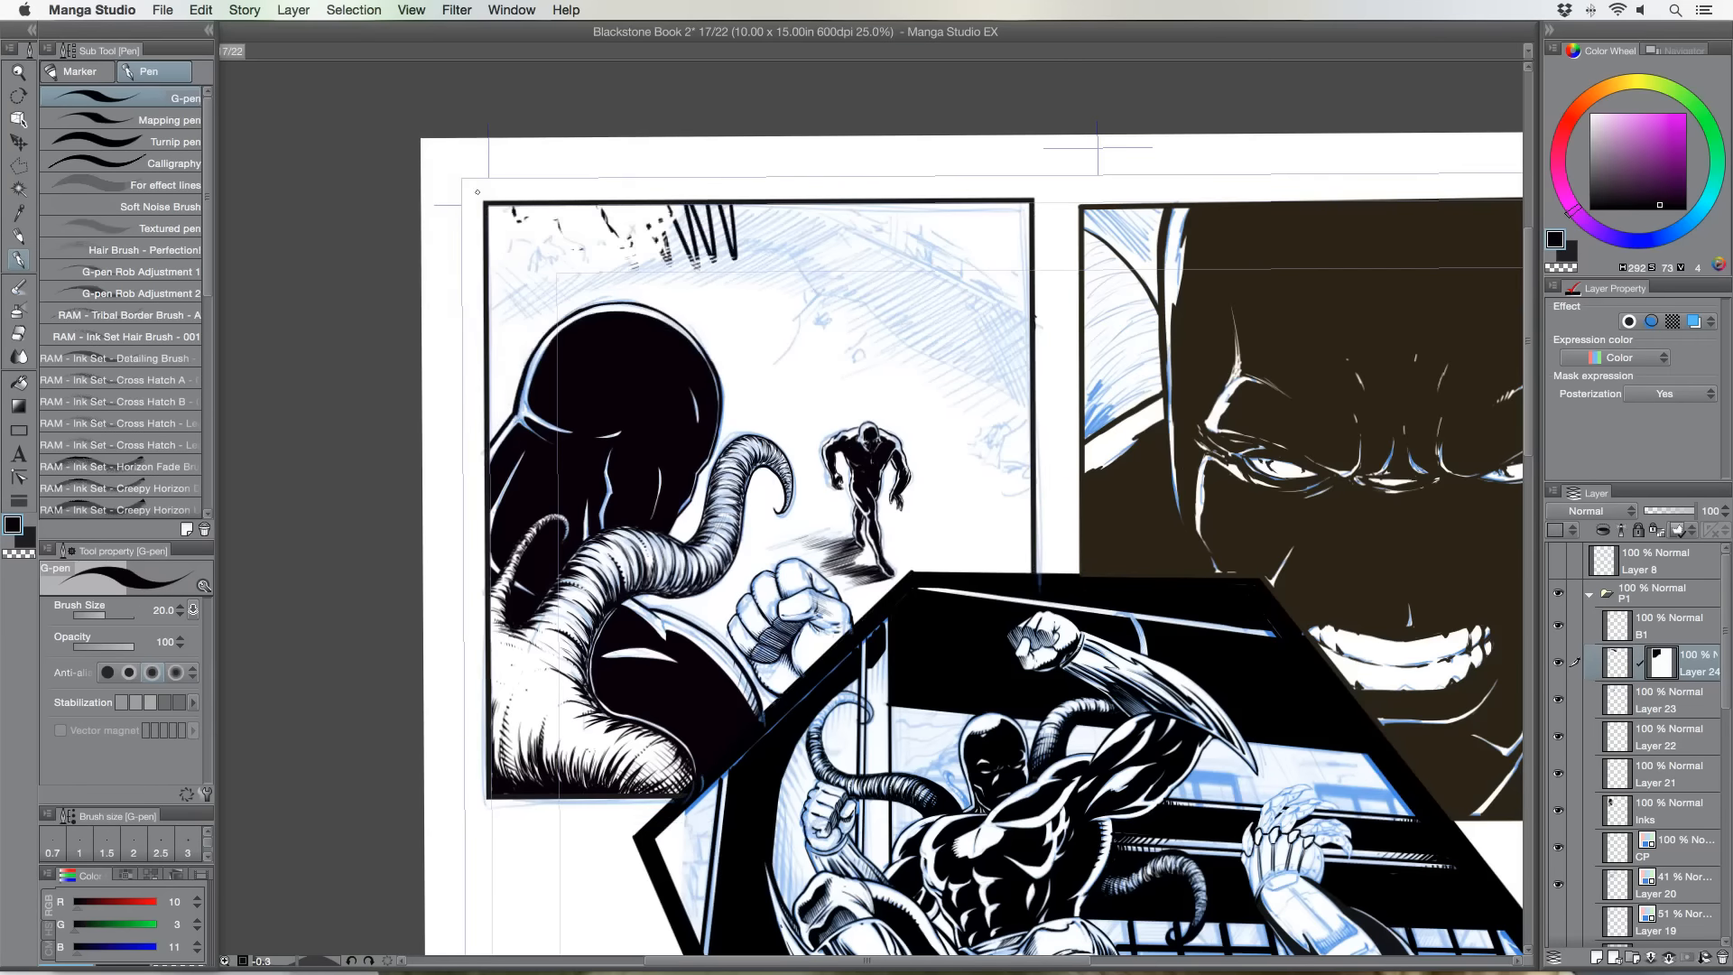
{"action": "key", "text": "super+z"}
{"action": "mouse_move", "coordinate": [1029, 402]}
{"action": "left_mouse_down"}
{"action": "mouse_move", "coordinate": [895, 262]}
{"action": "mouse_move", "coordinate": [808, 275]}
{"action": "mouse_move", "coordinate": [603, 257]}
{"action": "mouse_move", "coordinate": [480, 283]}
{"action": "left_mouse_up"}
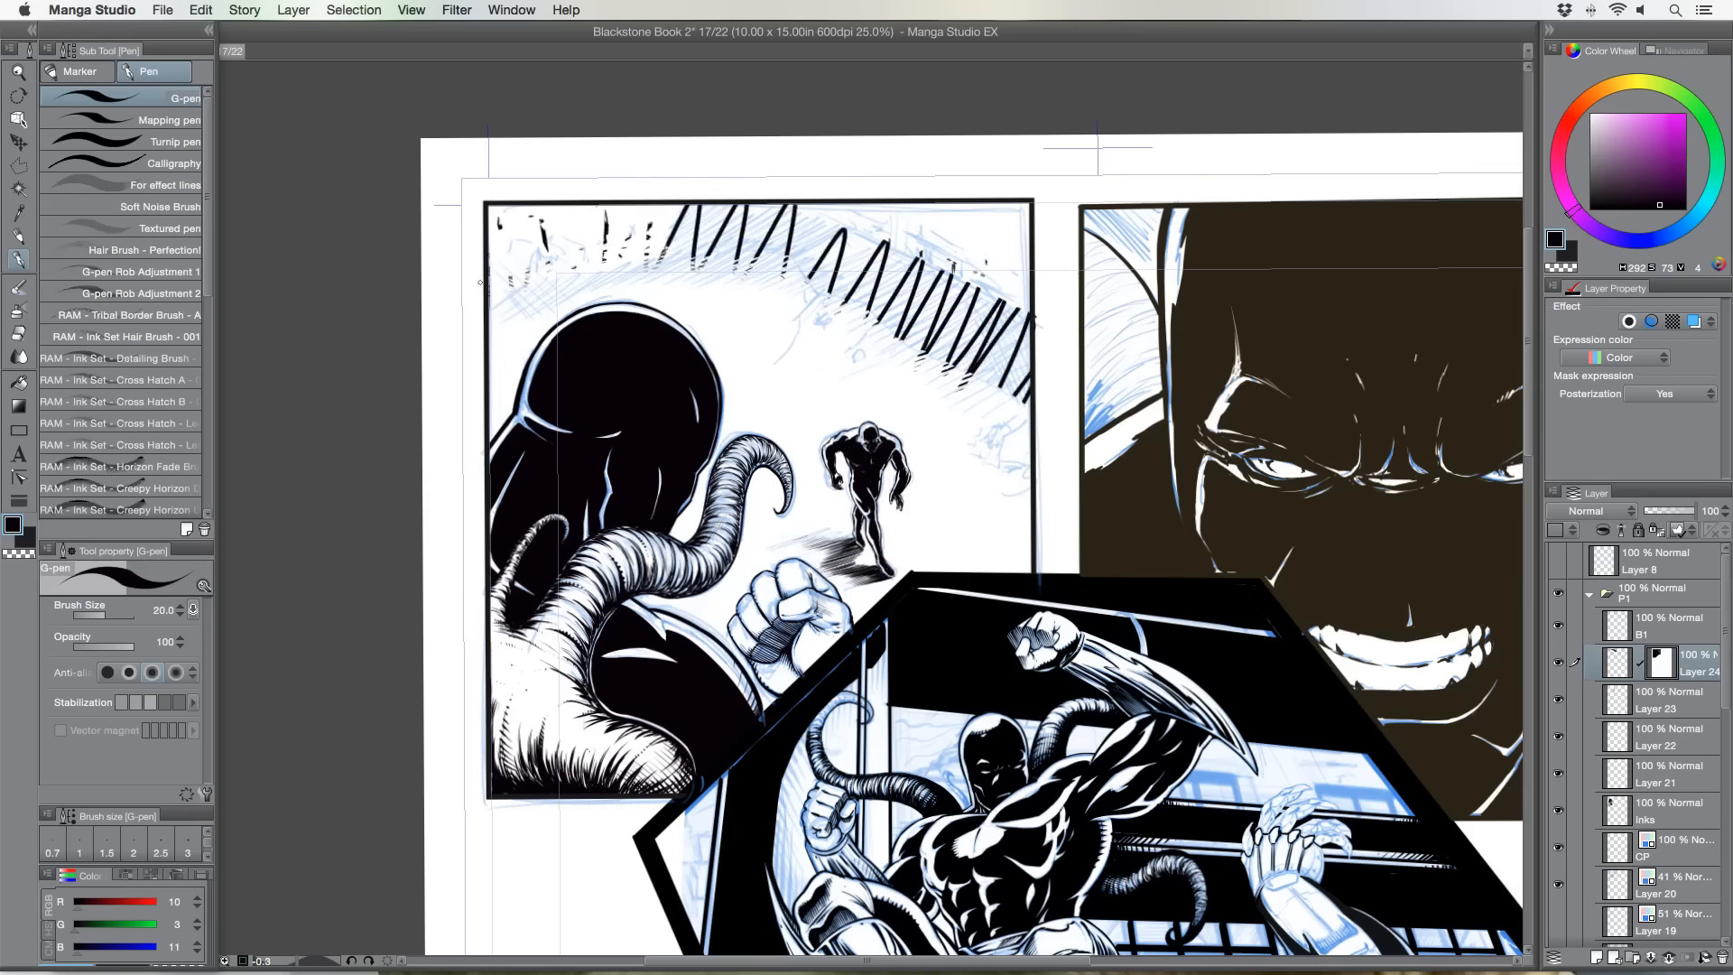
{"action": "key", "text": "super+z"}
{"action": "key", "text": "super+z"}
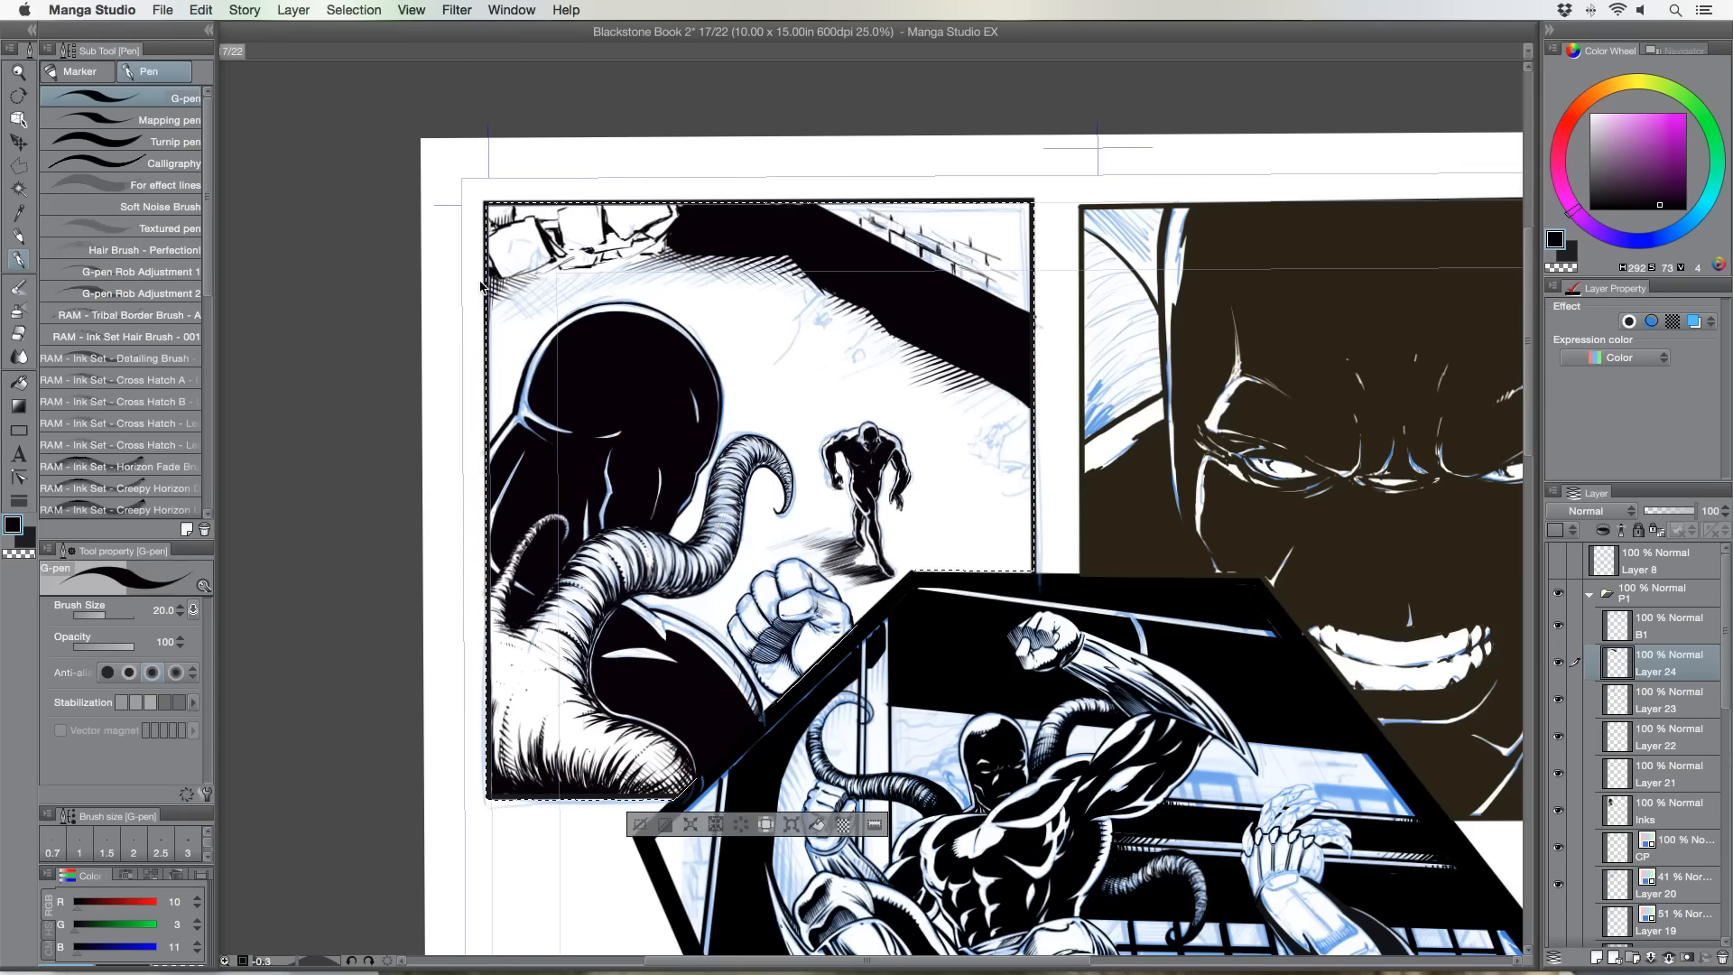
Clear the panel selection and toggle Layer 24's visibility off and back on to check its inks.
{"action": "key", "text": "super+d"}
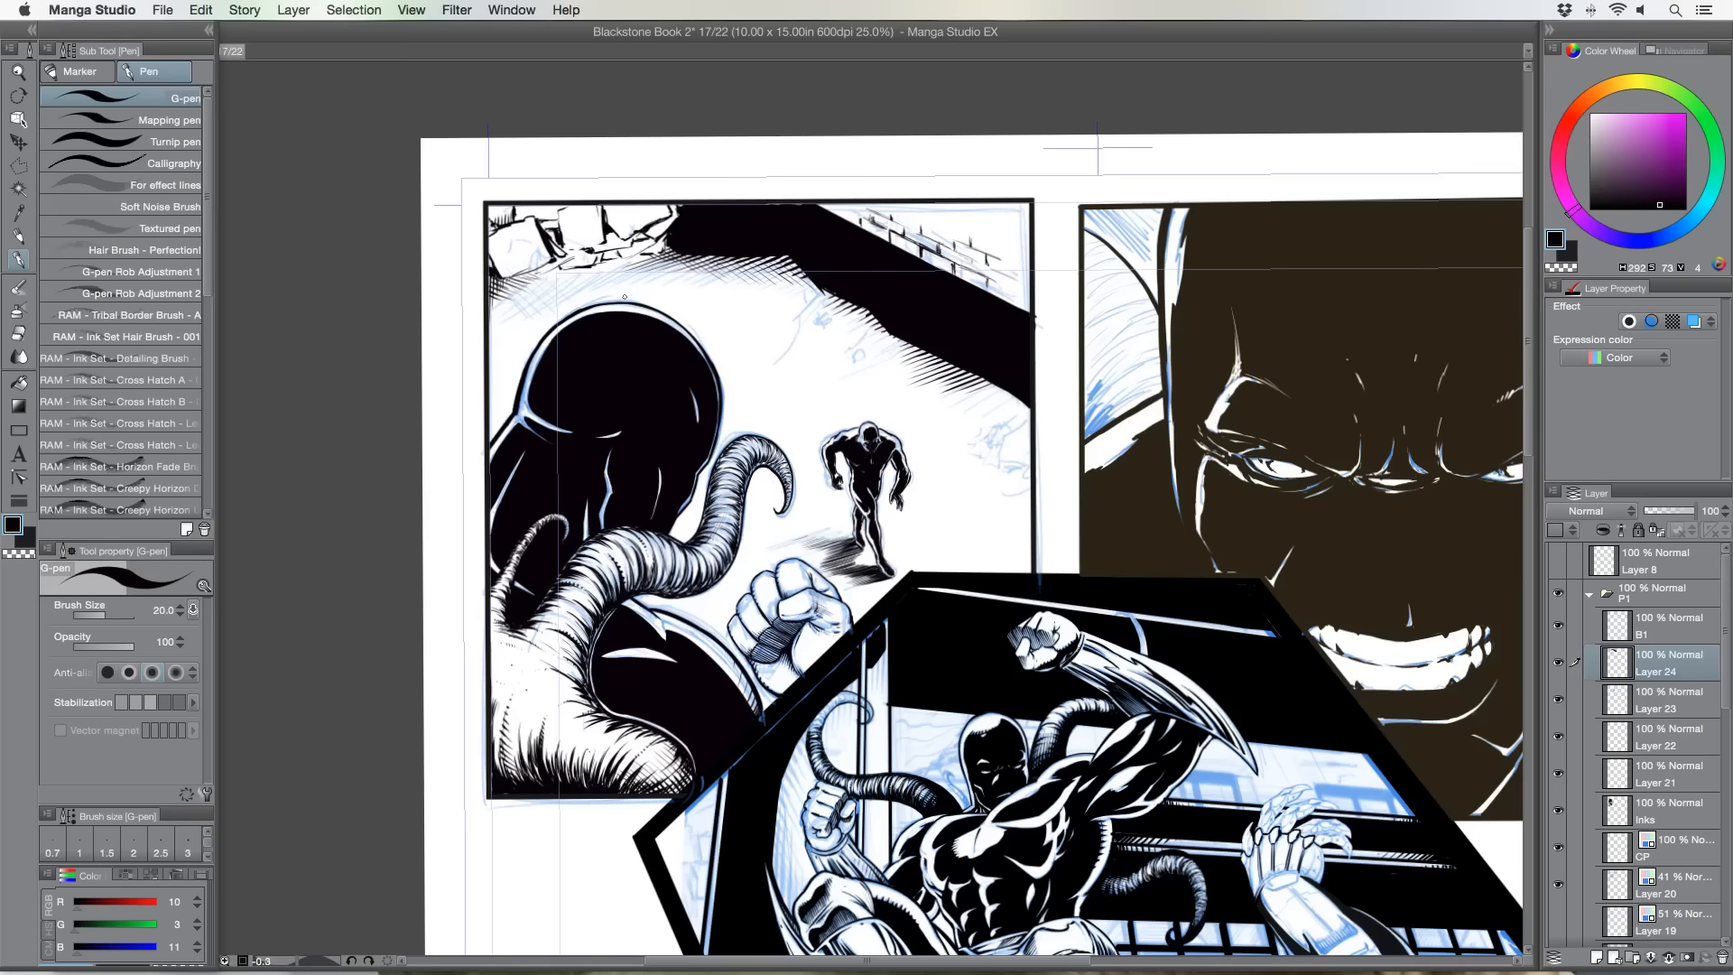
{"action": "scroll", "coordinate": [708, 275], "scroll_direction": "down", "scroll_amount": 1}
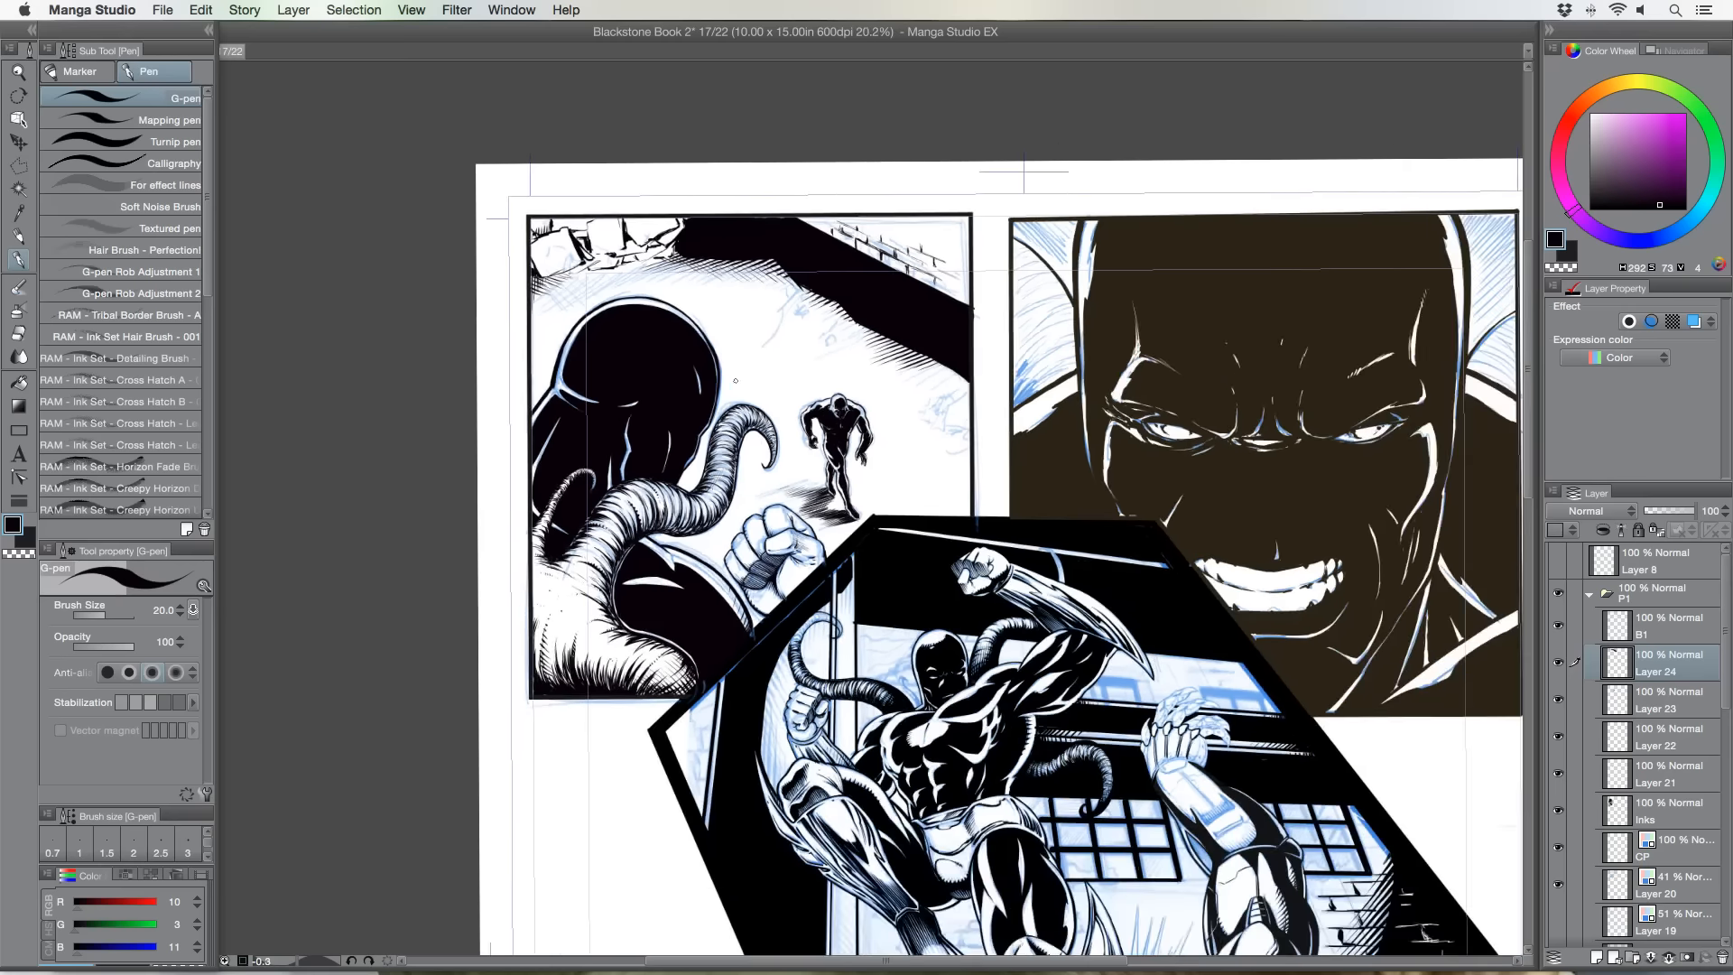
{"action": "scroll", "coordinate": [736, 380], "scroll_direction": "up", "scroll_amount": 1}
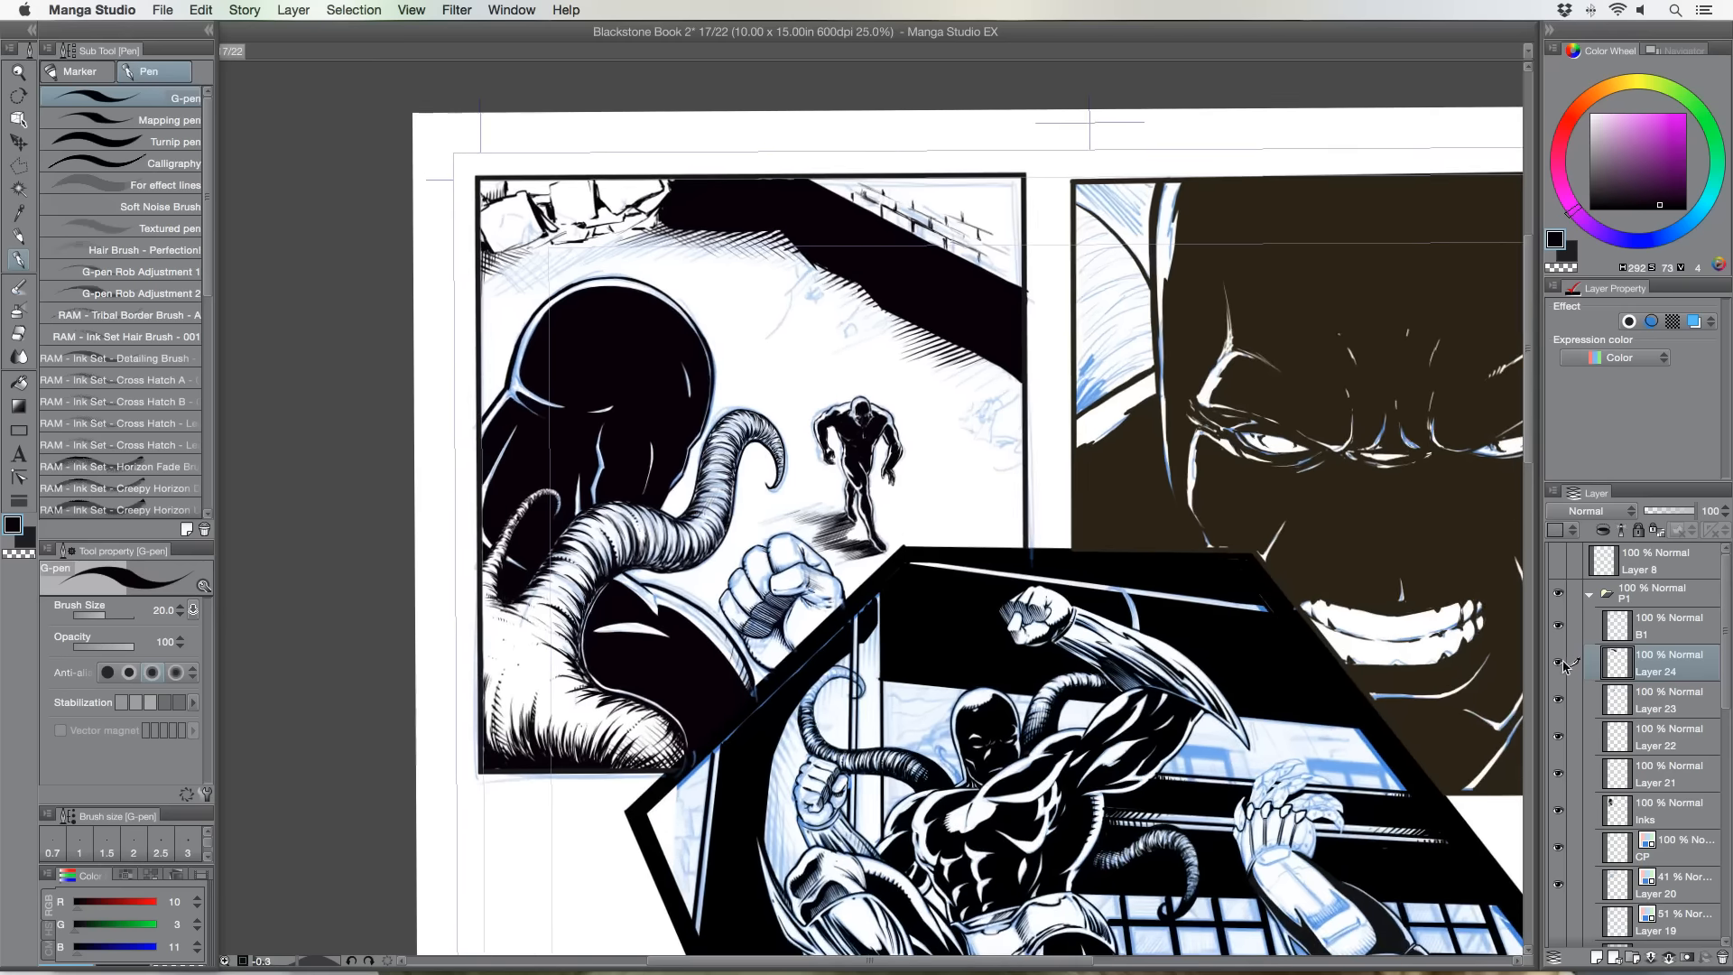
{"action": "left_click", "coordinate": [1559, 662]}
{"action": "left_click", "coordinate": [1559, 663]}
Undo a test scribble over the panel's left border and select the page margin beside that border with the Rectangle marquee.
{"action": "mouse_move", "coordinate": [464, 329]}
{"action": "left_mouse_down"}
{"action": "mouse_move", "coordinate": [444, 267]}
{"action": "mouse_move", "coordinate": [442, 369]}
{"action": "left_mouse_up"}
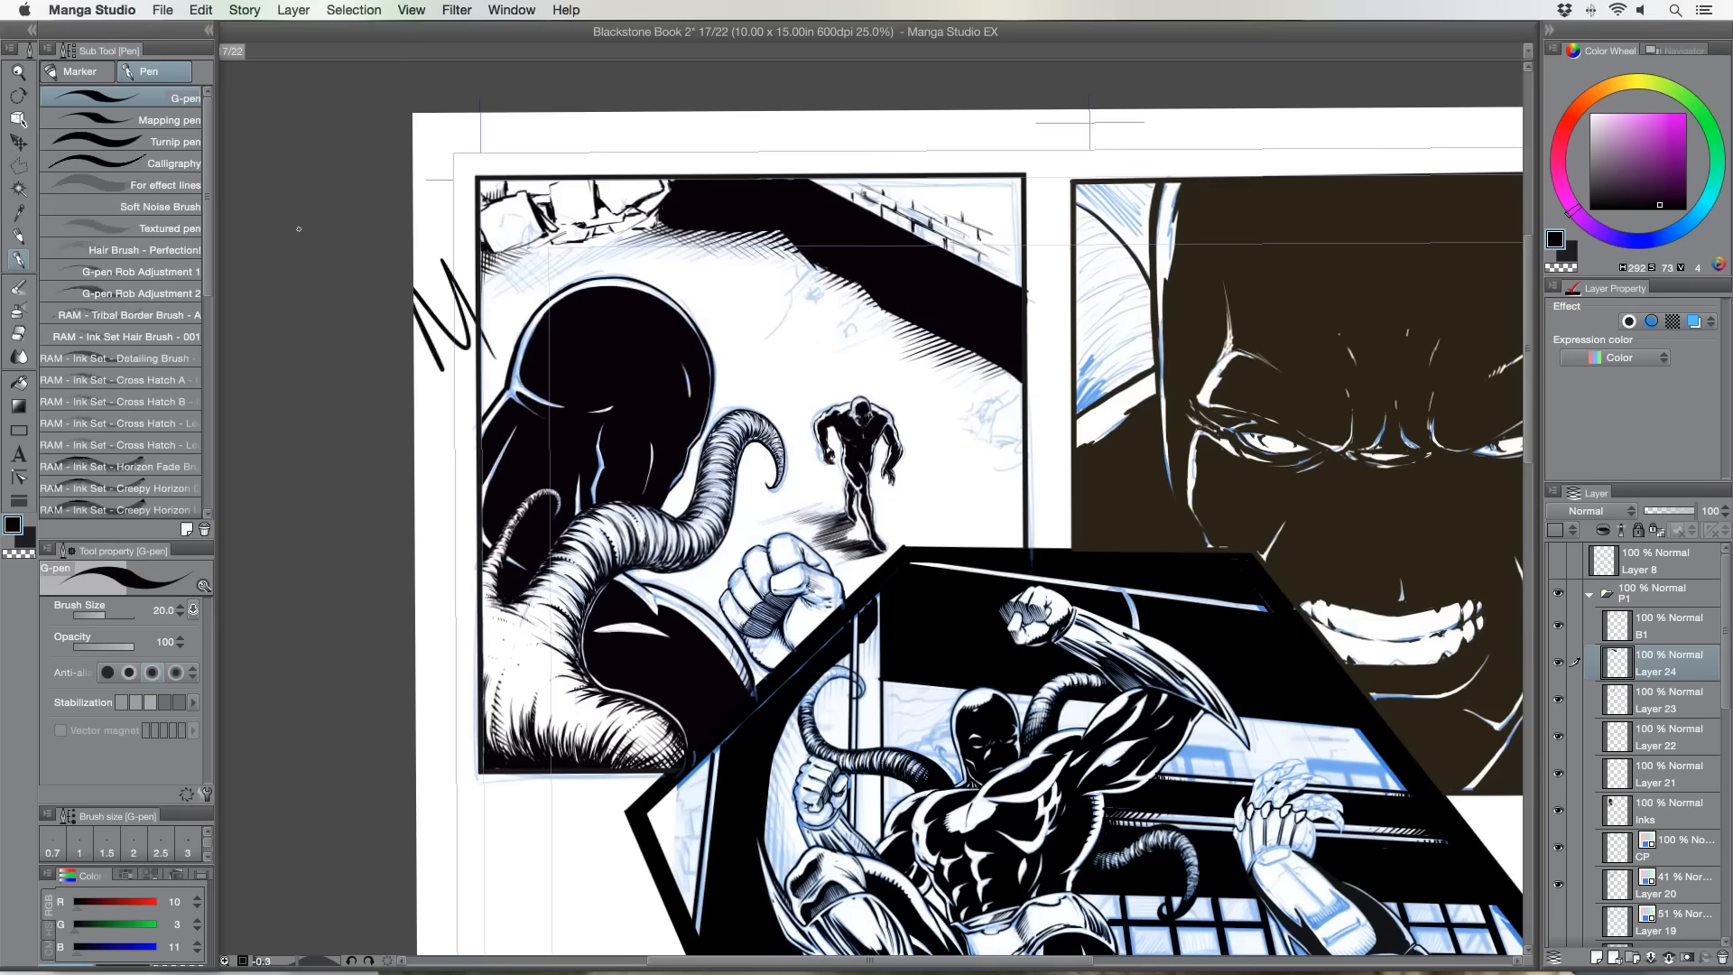
{"action": "key", "text": "super+z"}
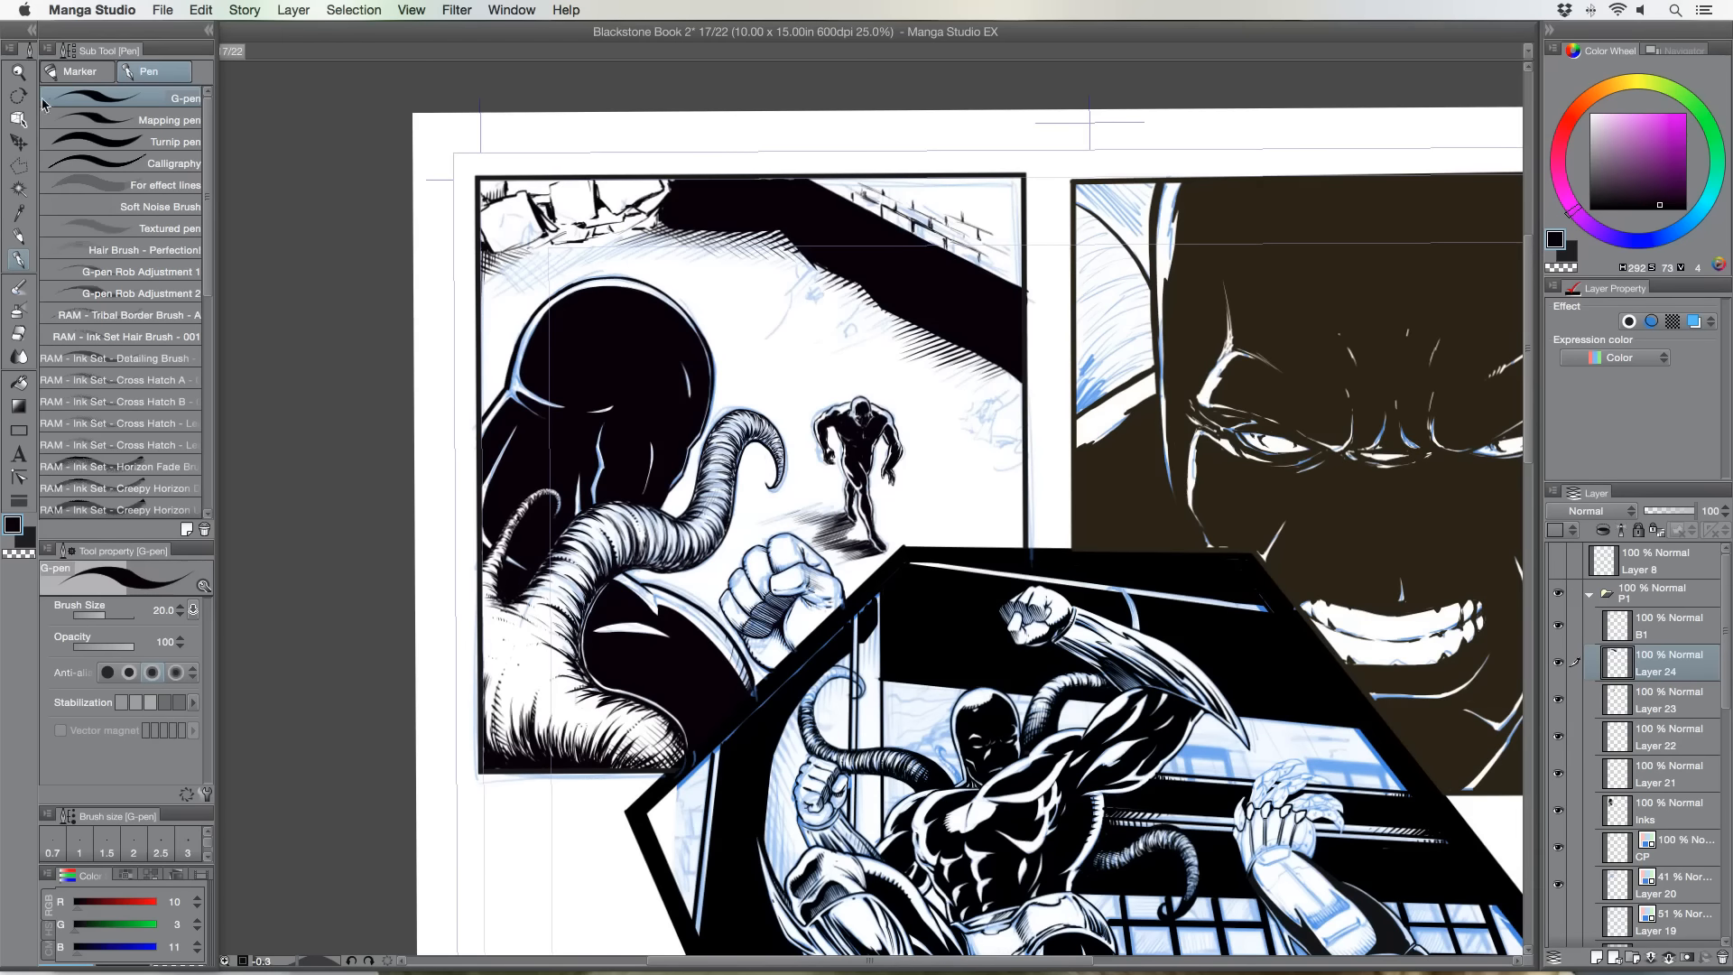
{"action": "left_click", "coordinate": [18, 166]}
{"action": "left_click", "coordinate": [64, 101]}
{"action": "left_click_drag", "start_coordinate": [408, 110], "coordinate": [482, 802]}
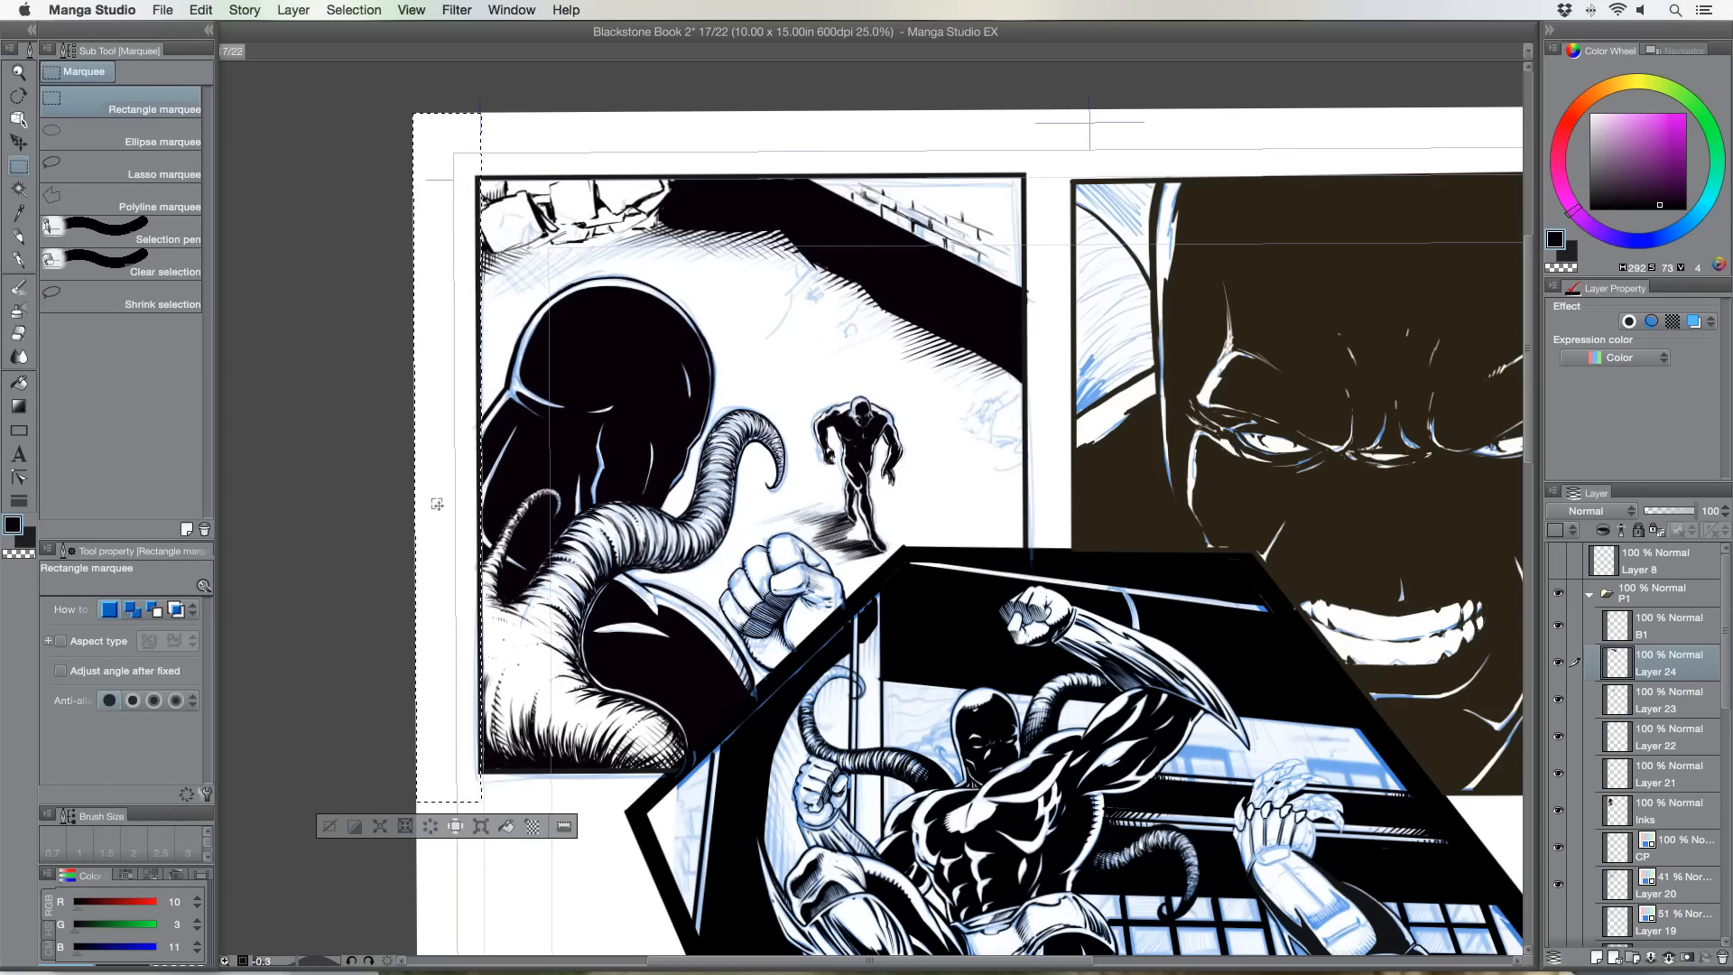
Clear the margin selection and toggle the B1 layer's visibility off and back on to check the first panel's border.
{"action": "left_click", "coordinate": [385, 596]}
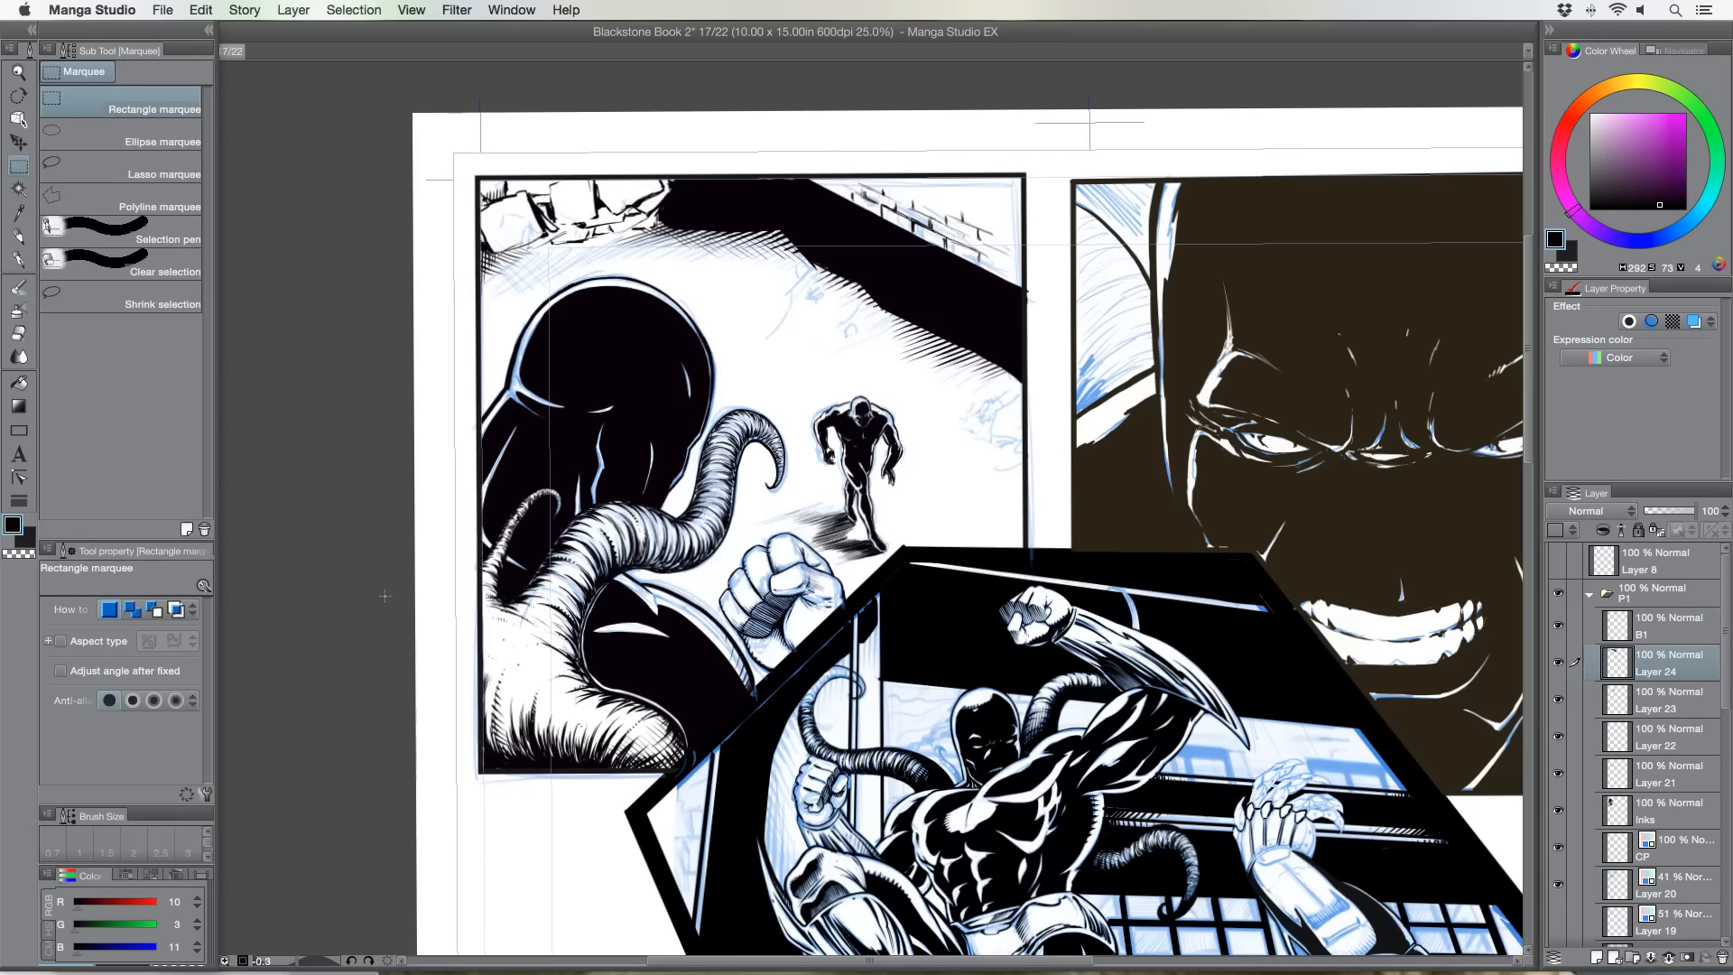
{"action": "left_click", "coordinate": [1559, 626]}
{"action": "left_click", "coordinate": [1559, 626]}
{"action": "left_click", "coordinate": [1559, 627]}
{"action": "left_click", "coordinate": [1559, 626]}
Toggle Layer 24's visibility off and back on to check its inks around the panel's brick wall and shadow.
{"action": "scroll", "coordinate": [956, 195], "scroll_direction": "up", "scroll_amount": 1}
{"action": "left_click", "coordinate": [971, 183]}
{"action": "left_click", "coordinate": [973, 179]}
{"action": "left_click", "coordinate": [857, 200]}
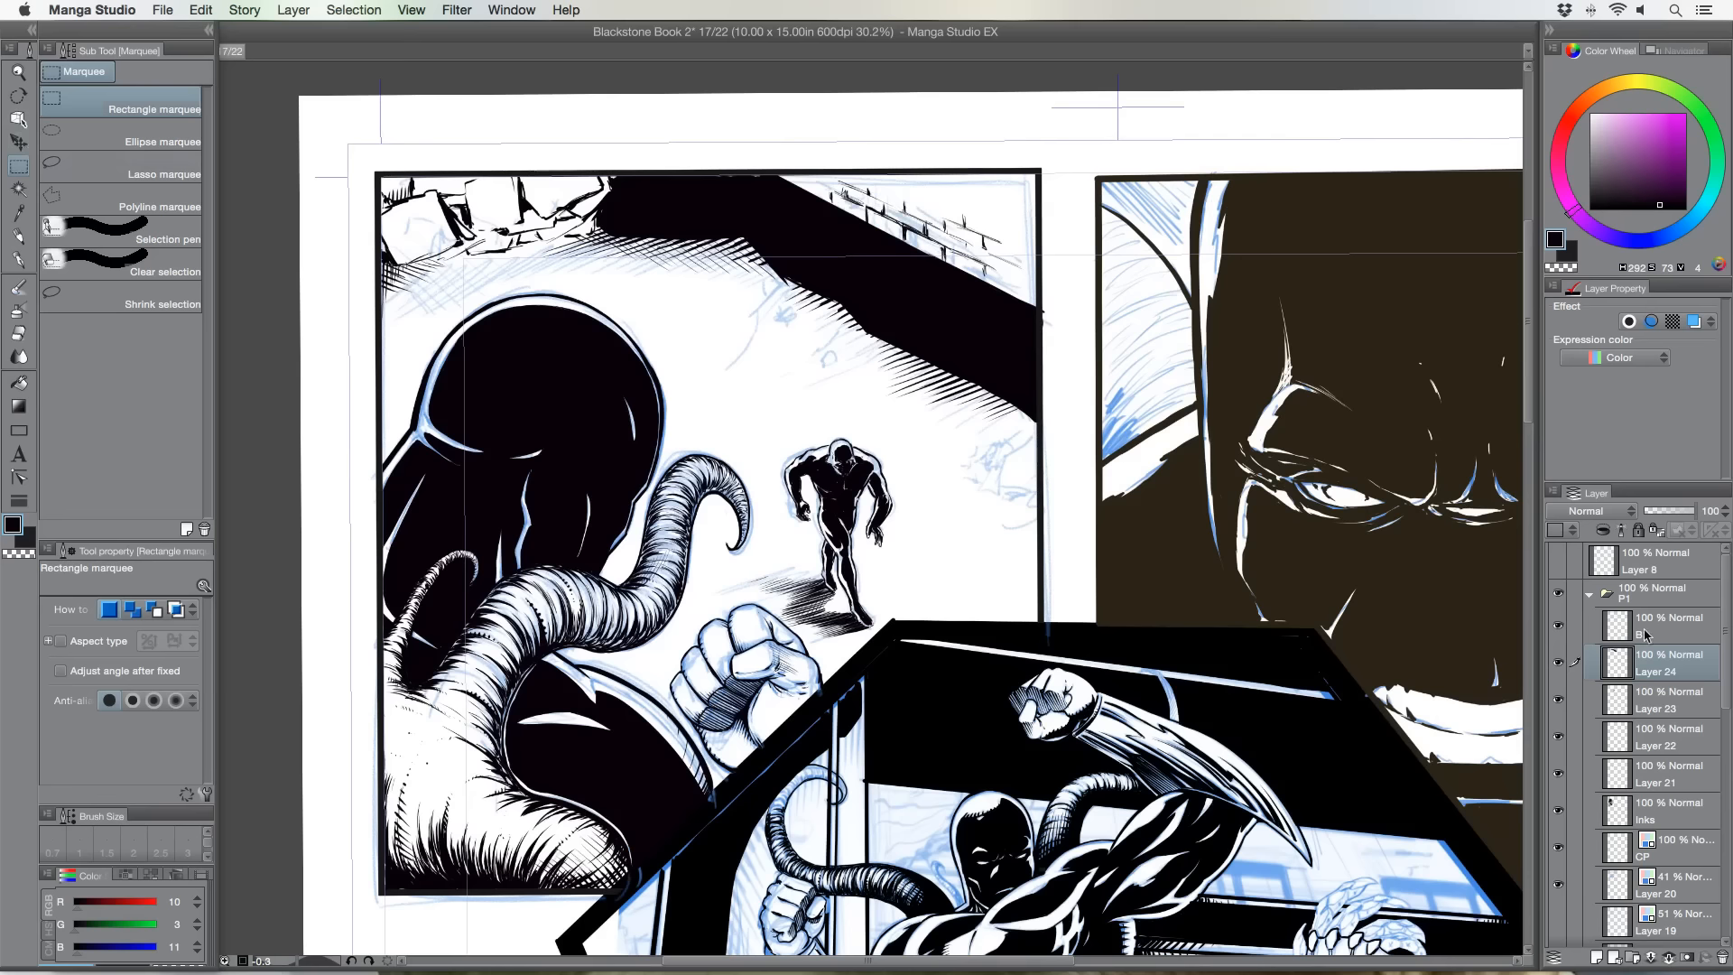
{"action": "left_click", "coordinate": [1557, 662]}
{"action": "left_click", "coordinate": [1557, 662]}
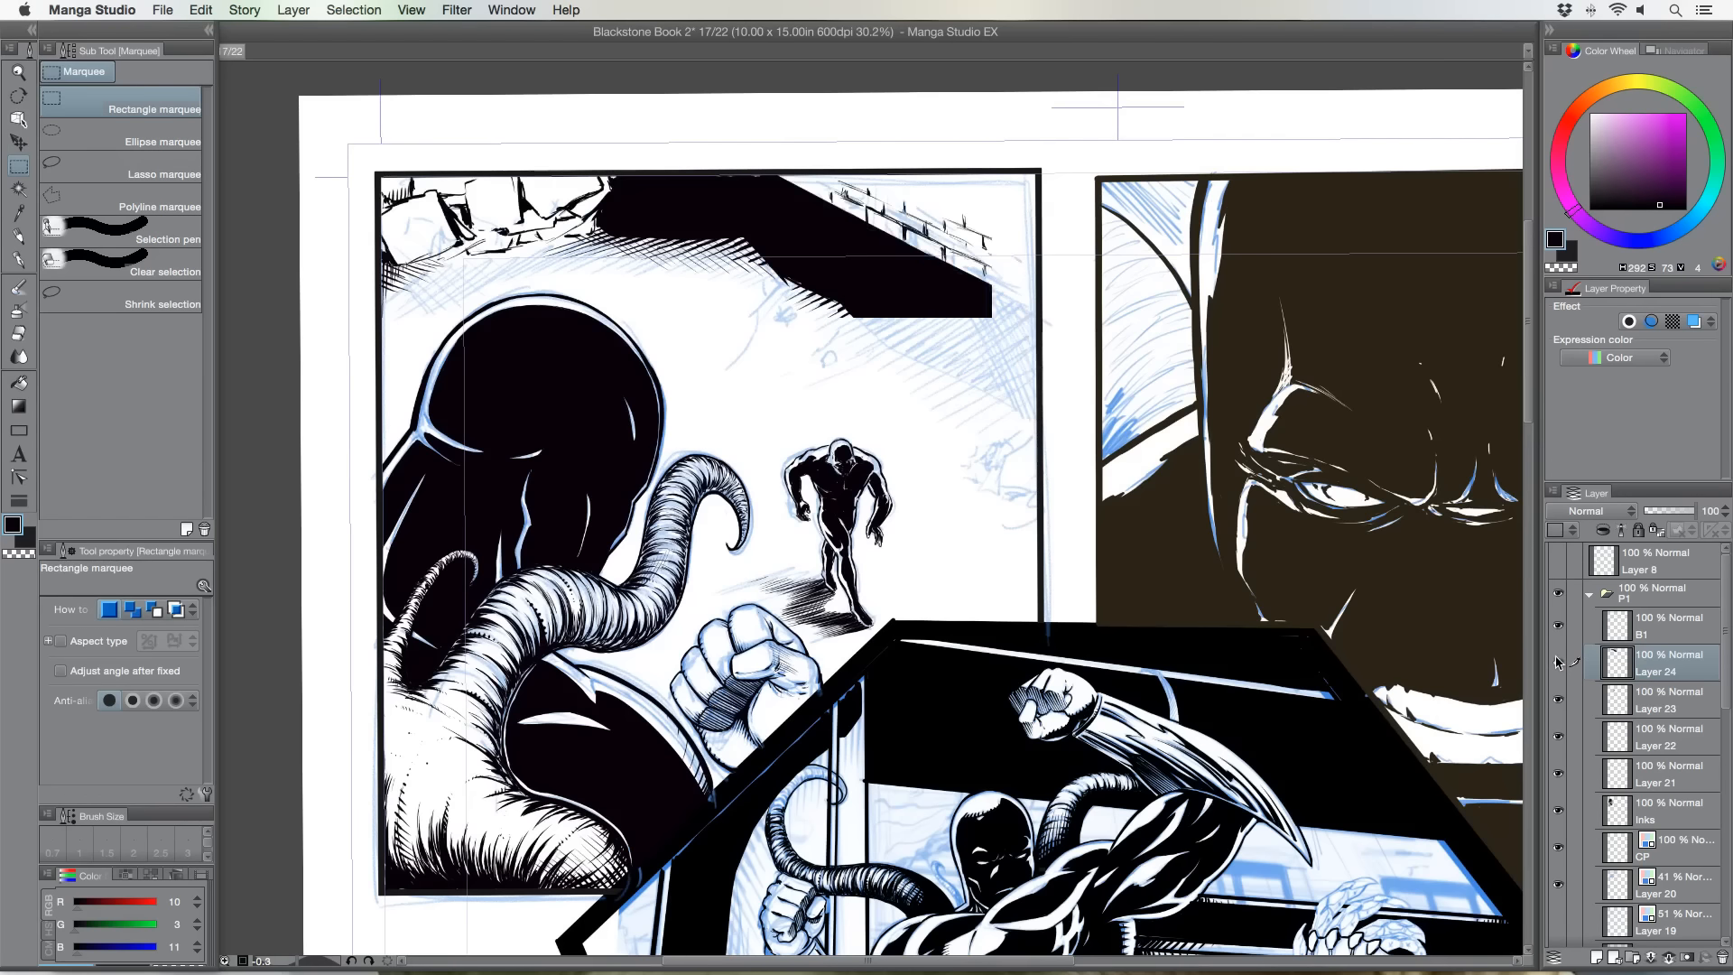
Ink vertical shading strokes with the G-pen at size 20 on Layer 24, along the brick wall's upper edge and the panel's right border.
{"action": "left_click", "coordinate": [18, 259]}
{"action": "mouse_move", "coordinate": [970, 181]}
{"action": "left_mouse_down"}
{"action": "mouse_move", "coordinate": [1005, 225]}
{"action": "mouse_move", "coordinate": [1019, 176]}
{"action": "mouse_move", "coordinate": [1034, 267]}
{"action": "mouse_move", "coordinate": [1027, 171]}
{"action": "mouse_move", "coordinate": [978, 175]}
{"action": "mouse_move", "coordinate": [968, 195]}
{"action": "mouse_move", "coordinate": [966, 172]}
{"action": "mouse_move", "coordinate": [937, 174]}
{"action": "mouse_move", "coordinate": [980, 176]}
{"action": "mouse_move", "coordinate": [821, 178]}
{"action": "left_mouse_up"}
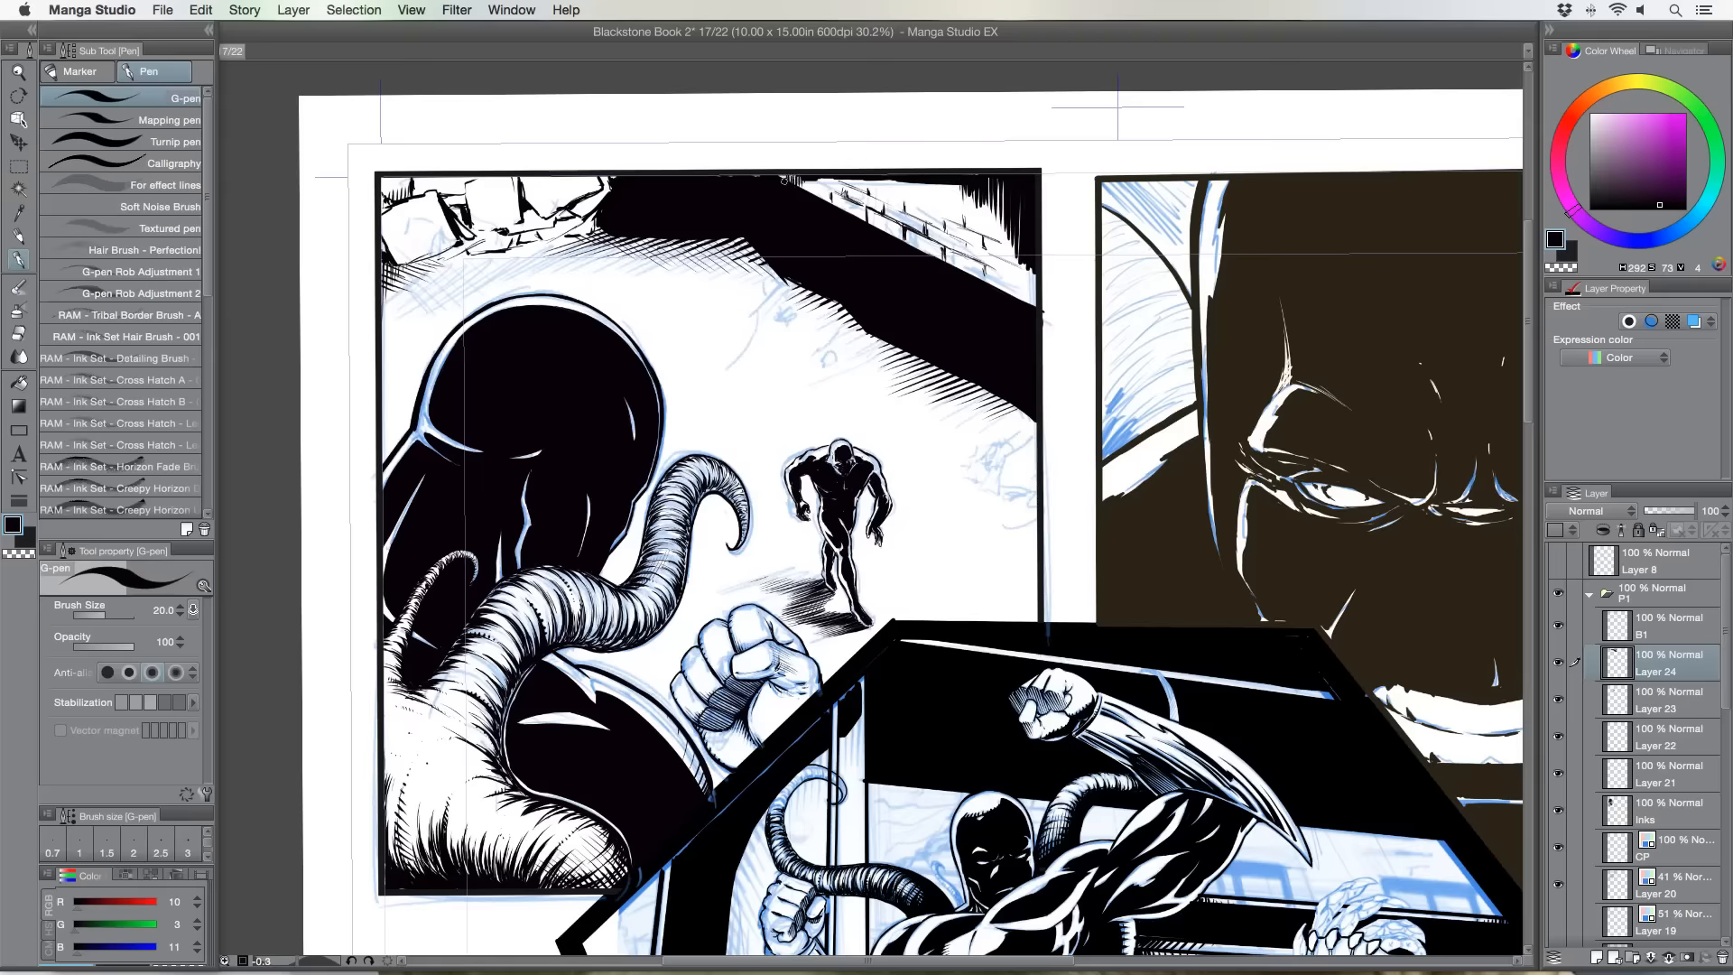
{"action": "left_click_drag", "start_coordinate": [800, 181], "coordinate": [830, 180]}
{"action": "left_click_drag", "start_coordinate": [849, 179], "coordinate": [943, 193]}
{"action": "left_click_drag", "start_coordinate": [946, 179], "coordinate": [957, 194]}
{"action": "mouse_move", "coordinate": [959, 181]}
{"action": "left_mouse_down"}
{"action": "mouse_move", "coordinate": [962, 232]}
{"action": "mouse_move", "coordinate": [983, 202]}
{"action": "left_mouse_up"}
{"action": "left_click_drag", "start_coordinate": [984, 181], "coordinate": [1017, 298]}
{"action": "left_click_drag", "start_coordinate": [1017, 213], "coordinate": [1024, 299]}
{"action": "left_click_drag", "start_coordinate": [1020, 245], "coordinate": [1024, 304]}
{"action": "left_click_drag", "start_coordinate": [1026, 268], "coordinate": [1032, 308]}
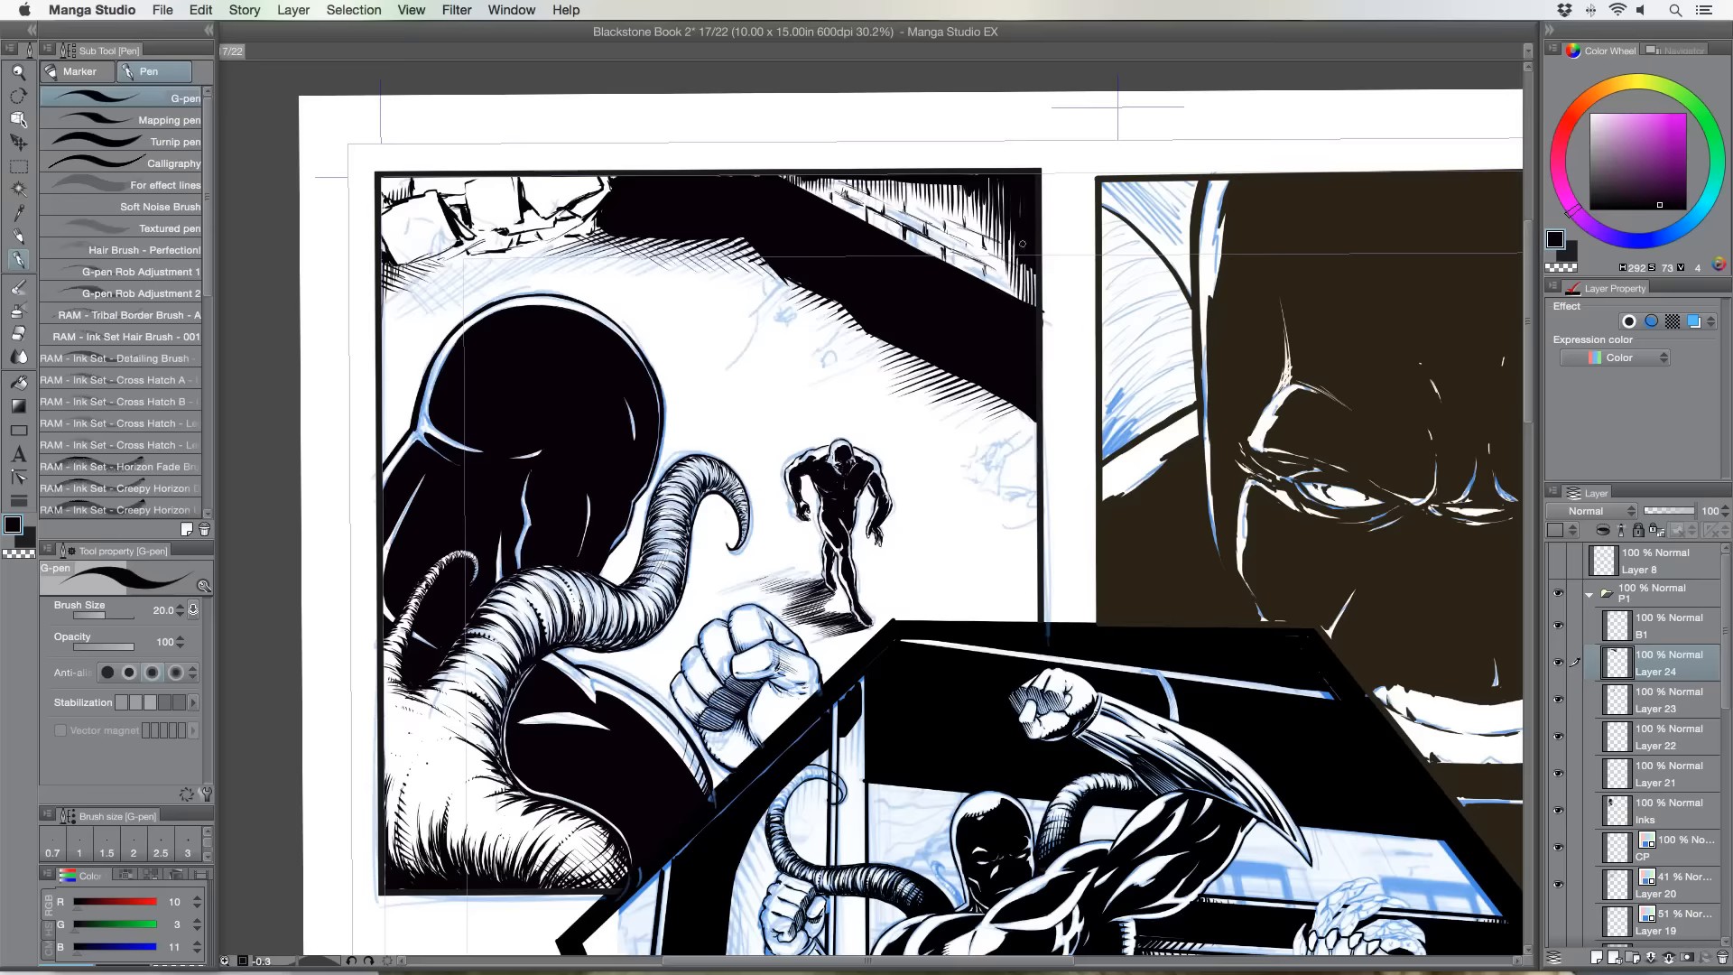
Cross-hatch the brick wall's shaded upper-right corner and upper edge, reducing the G-pen's brush size to 17 for the finer strokes.
{"action": "left_click_drag", "start_coordinate": [988, 177], "coordinate": [1002, 199]}
{"action": "mouse_move", "coordinate": [1002, 177]}
{"action": "left_mouse_down"}
{"action": "mouse_move", "coordinate": [1006, 201]}
{"action": "mouse_move", "coordinate": [972, 207]}
{"action": "left_mouse_up"}
{"action": "key", "text": "bracketleft"}
{"action": "mouse_move", "coordinate": [990, 210]}
{"action": "left_mouse_down"}
{"action": "mouse_move", "coordinate": [972, 224]}
{"action": "mouse_move", "coordinate": [998, 211]}
{"action": "mouse_move", "coordinate": [973, 229]}
{"action": "mouse_move", "coordinate": [989, 247]}
{"action": "left_mouse_up"}
{"action": "mouse_move", "coordinate": [1015, 237]}
{"action": "left_mouse_down"}
{"action": "mouse_move", "coordinate": [980, 287]}
{"action": "mouse_move", "coordinate": [1022, 301]}
{"action": "left_mouse_up"}
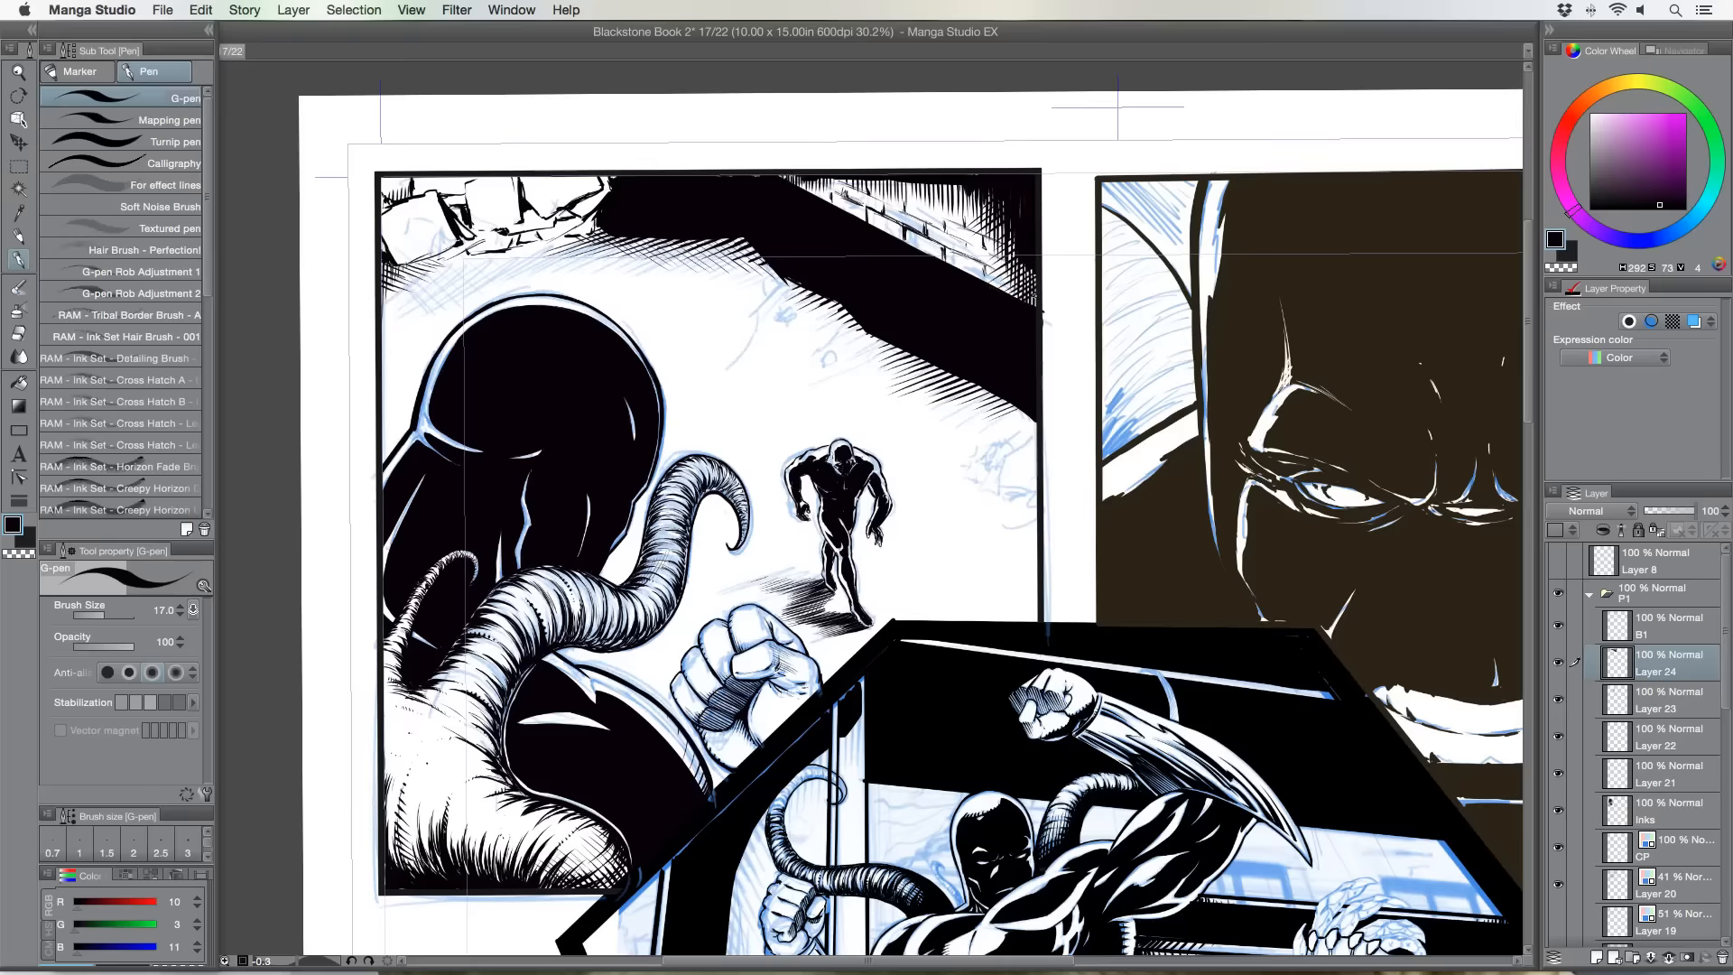
{"action": "left_click_drag", "start_coordinate": [979, 199], "coordinate": [939, 204]}
{"action": "left_click_drag", "start_coordinate": [956, 181], "coordinate": [920, 198]}
{"action": "left_click_drag", "start_coordinate": [935, 182], "coordinate": [907, 190]}
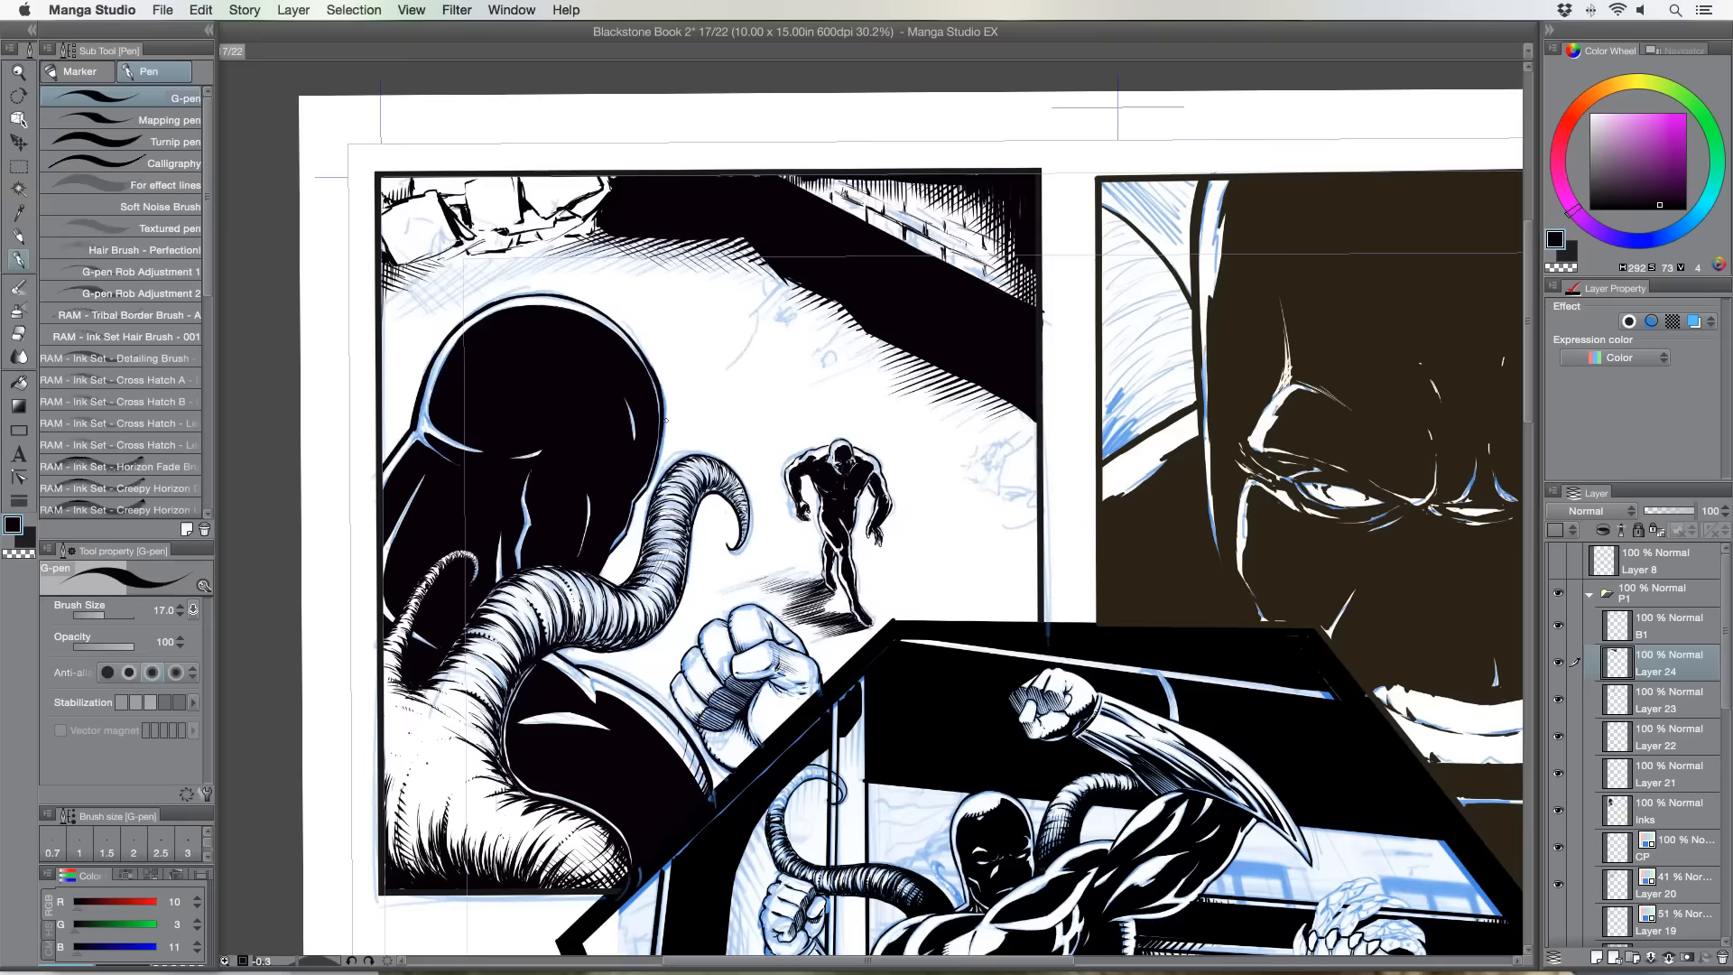